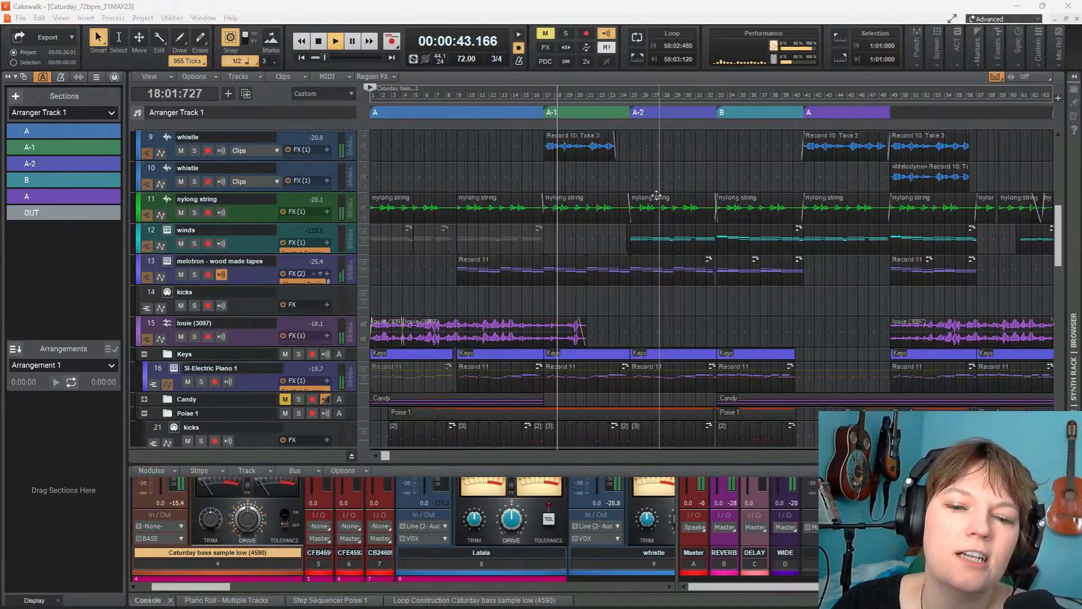
Stop playback and return the playhead to the start of the project
scroll(610, 210, up, 5)
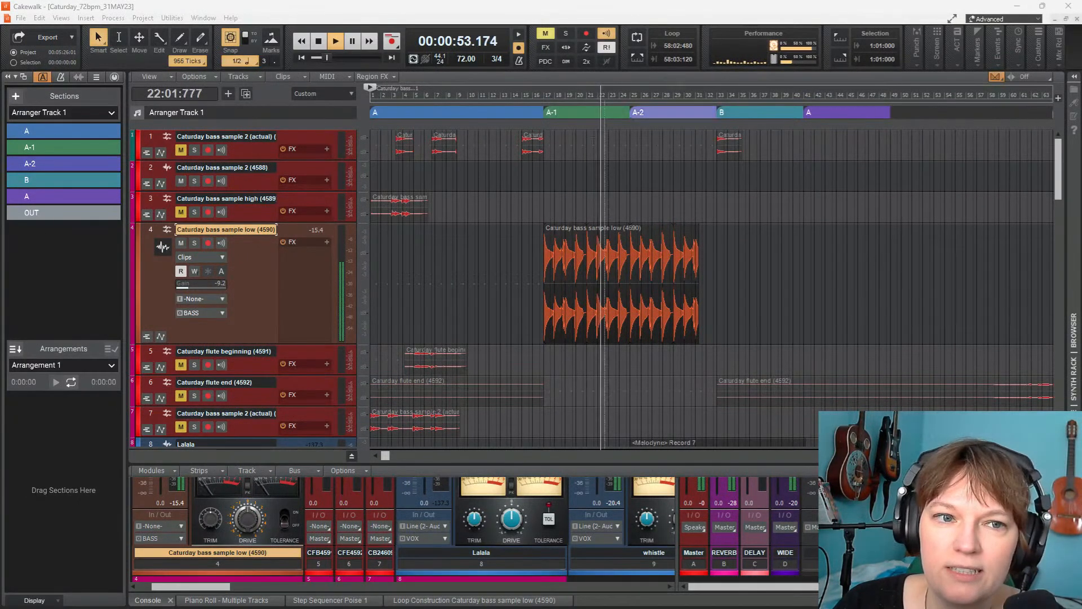
click(319, 42)
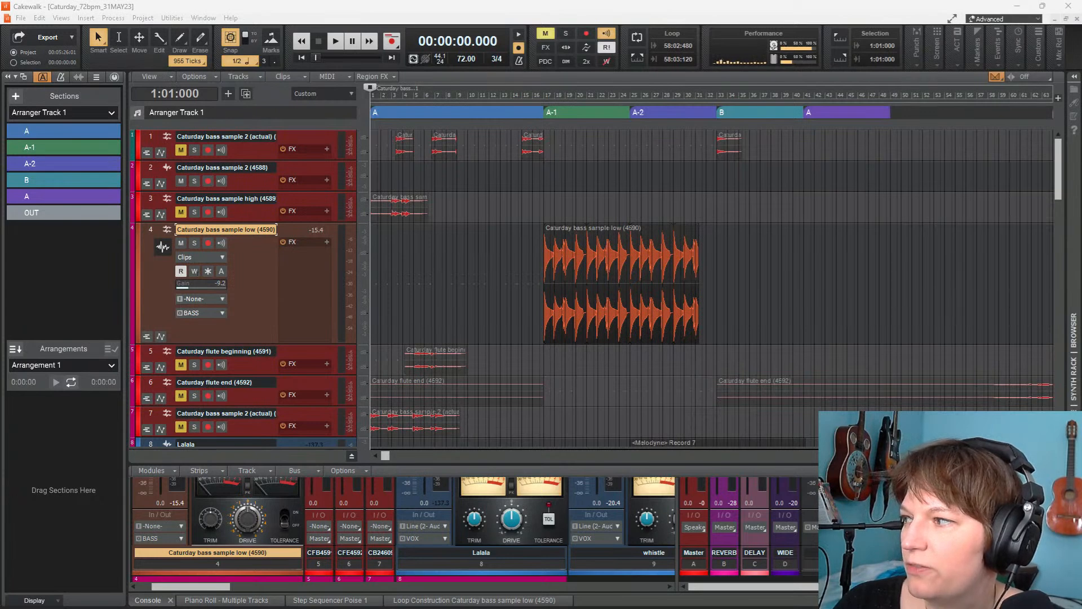
drag(1081, 41, 1081, 37)
drag(1048, 37, 1081, 45)
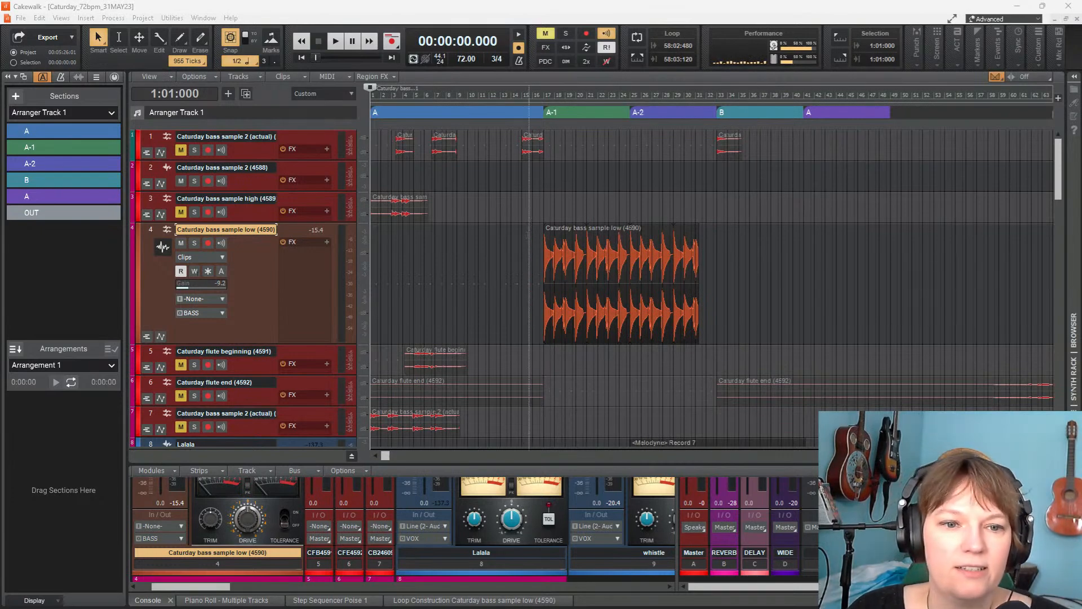
scroll(587, 254, down, 5)
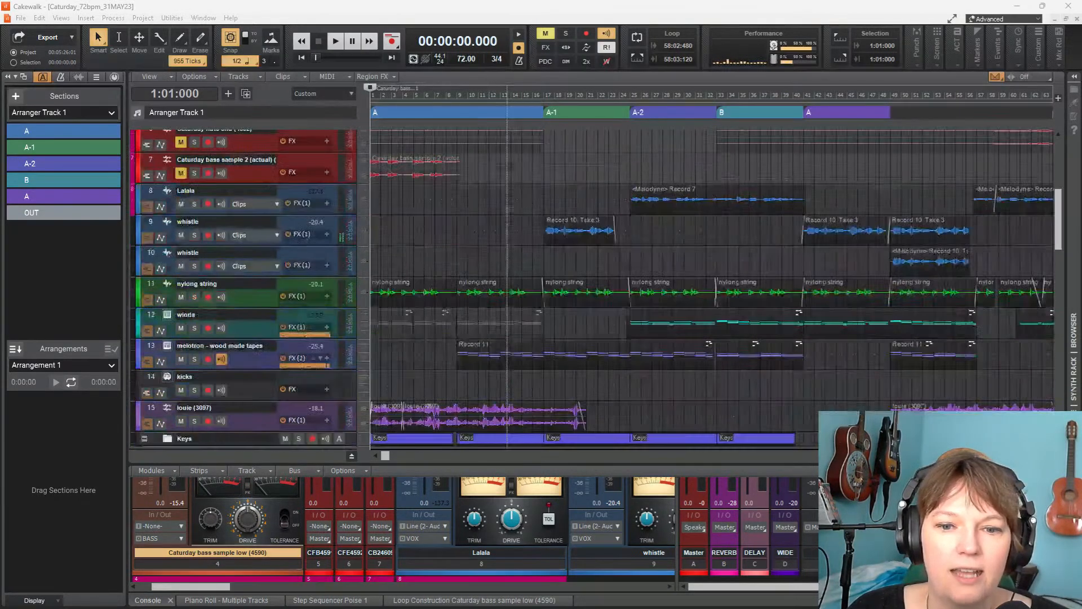
scroll(685, 198, up, 4)
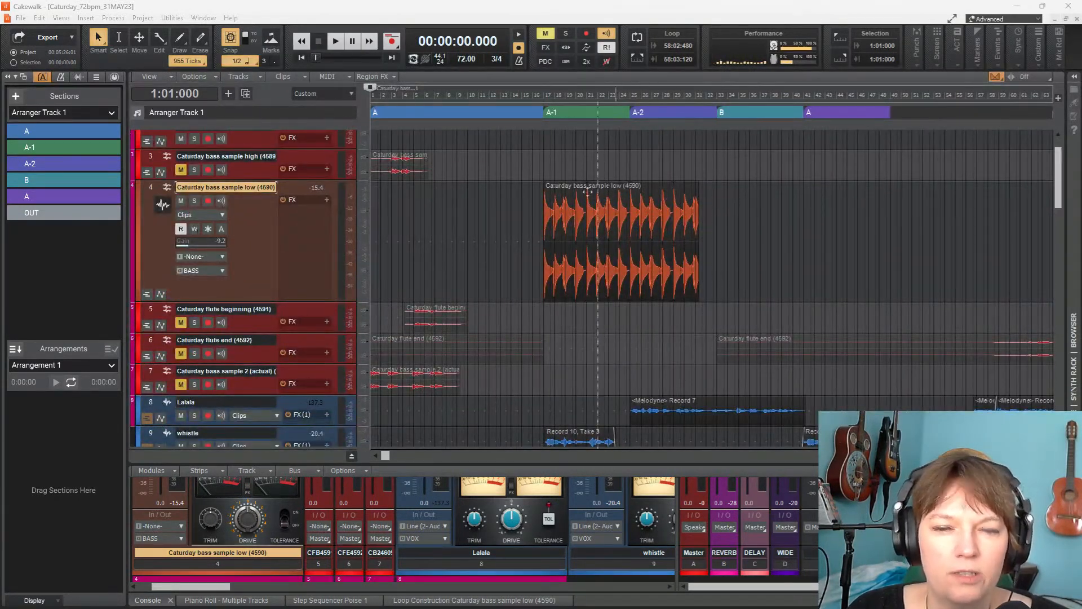
scroll(505, 209, up, 1)
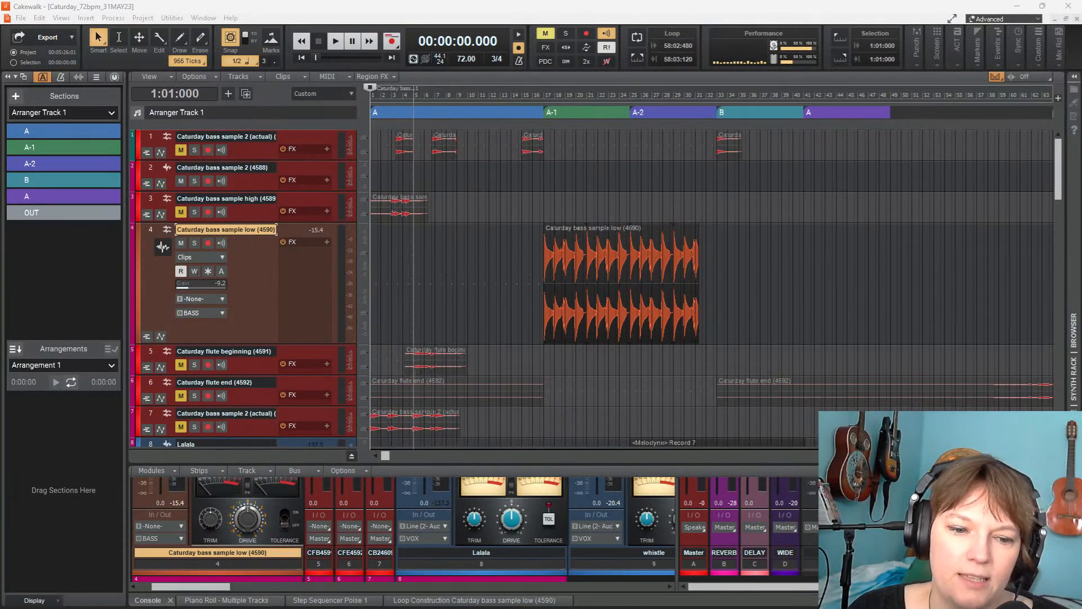
Audition track 7, the Caturday bass sample 2 (actual), unmuted and soloed from the start, restoring its mute and clearing solo to finish
click(182, 430)
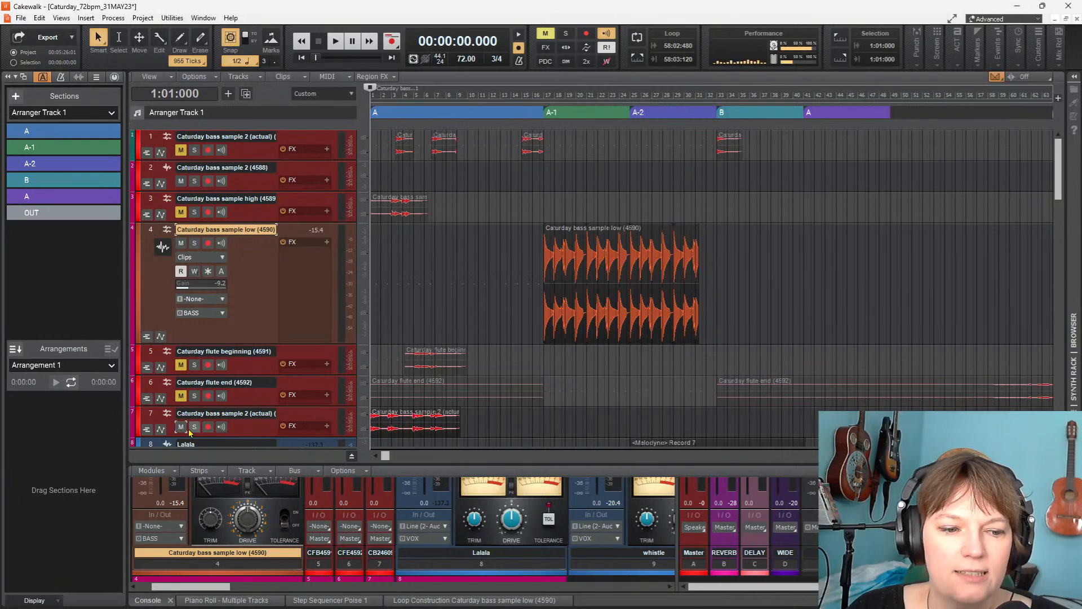
click(196, 429)
key(space)
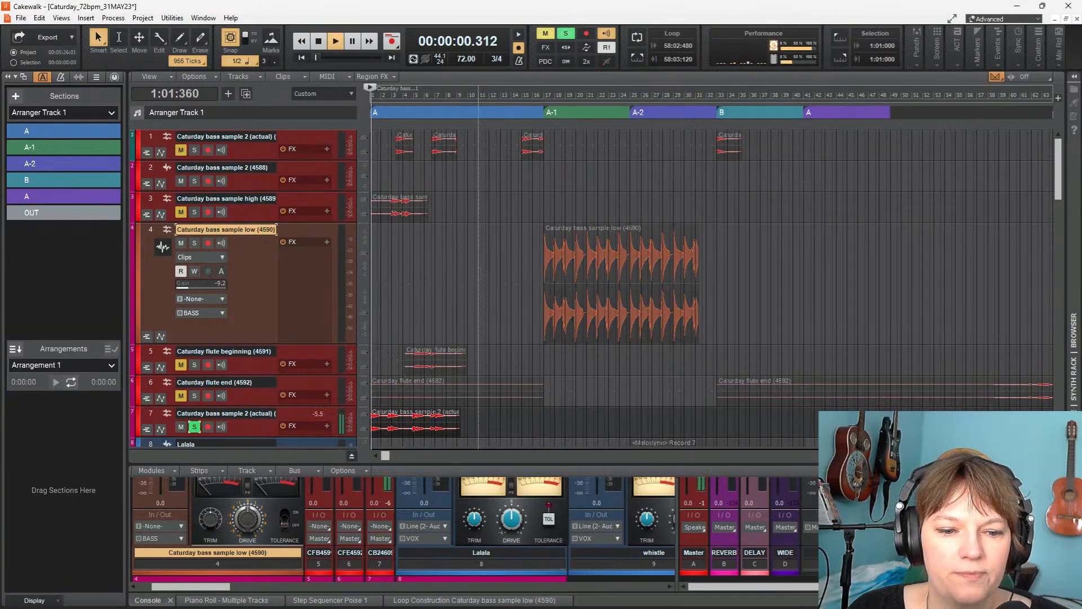
scroll(443, 338, down, 3)
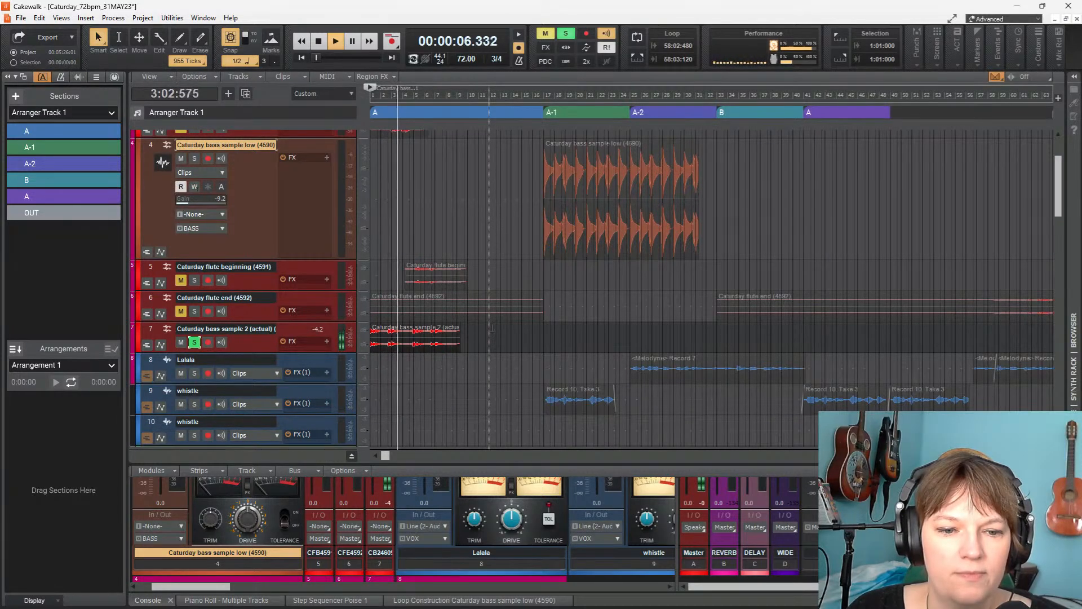
key(space)
click(194, 342)
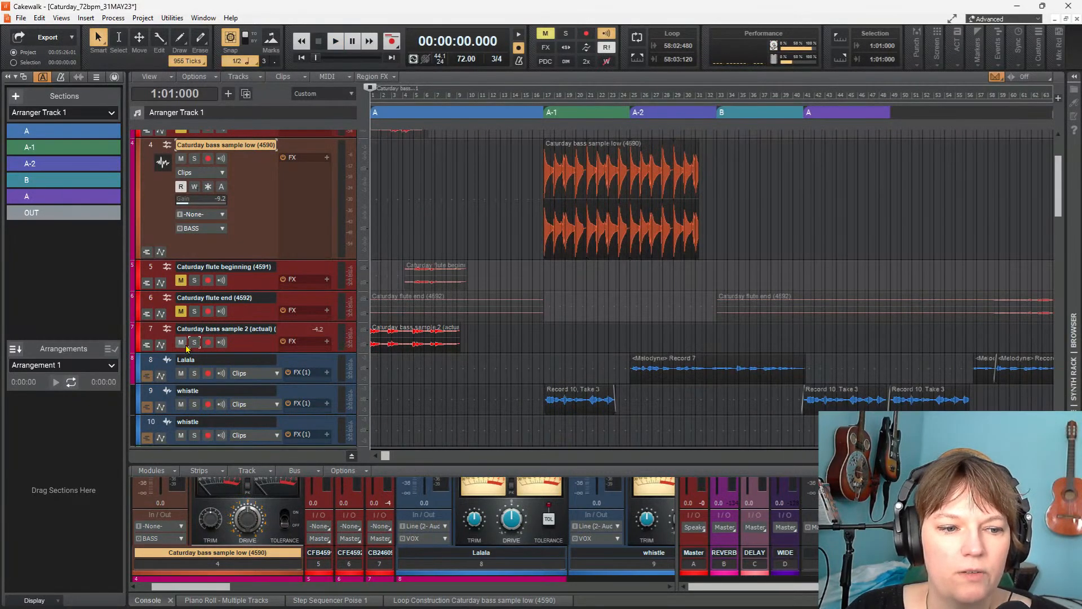
click(181, 342)
Play the opening of section A from the start, stop, and place the playhead at 6:03:000
key(space)
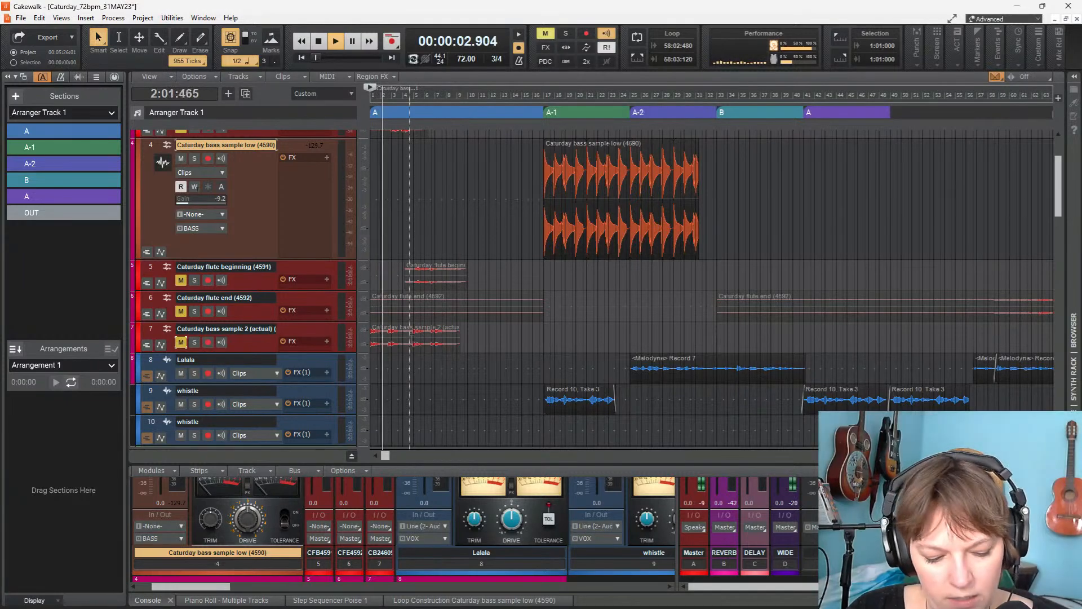
scroll(410, 333, up, 5)
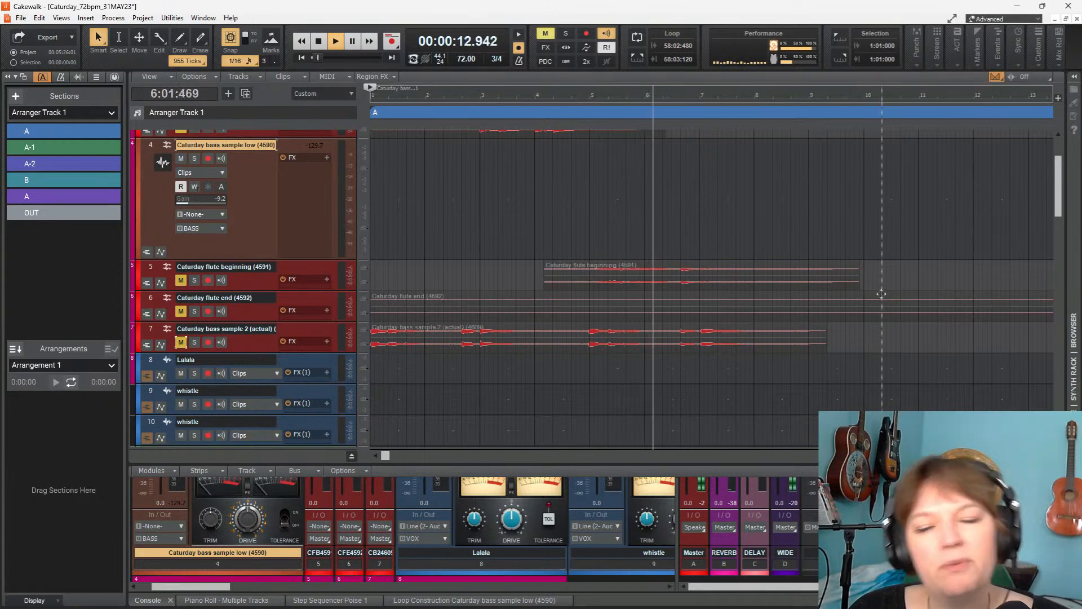
scroll(708, 280, down, 2)
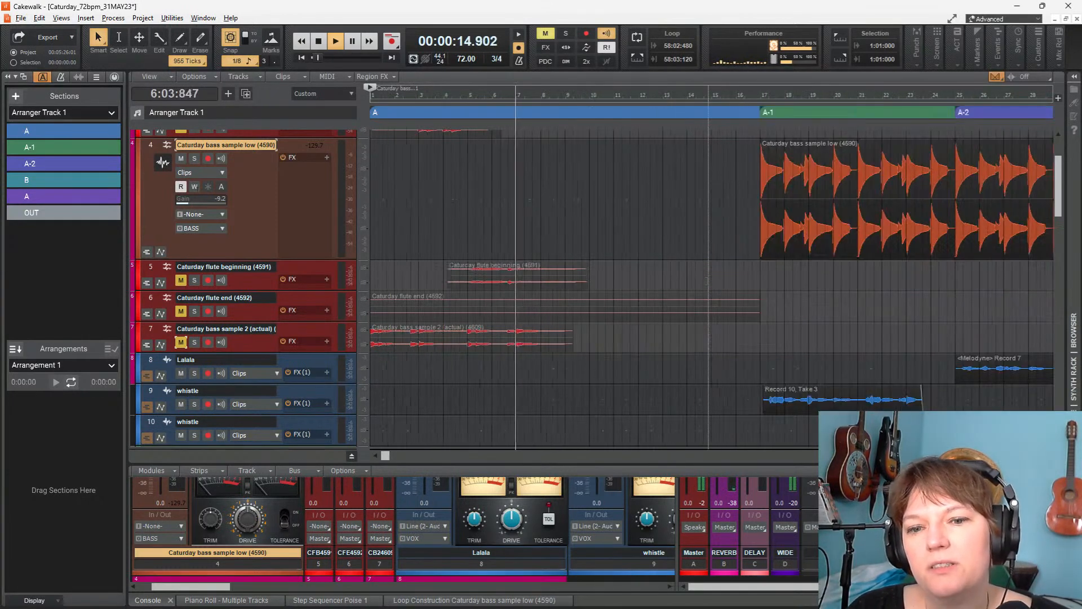
click(319, 48)
click(508, 282)
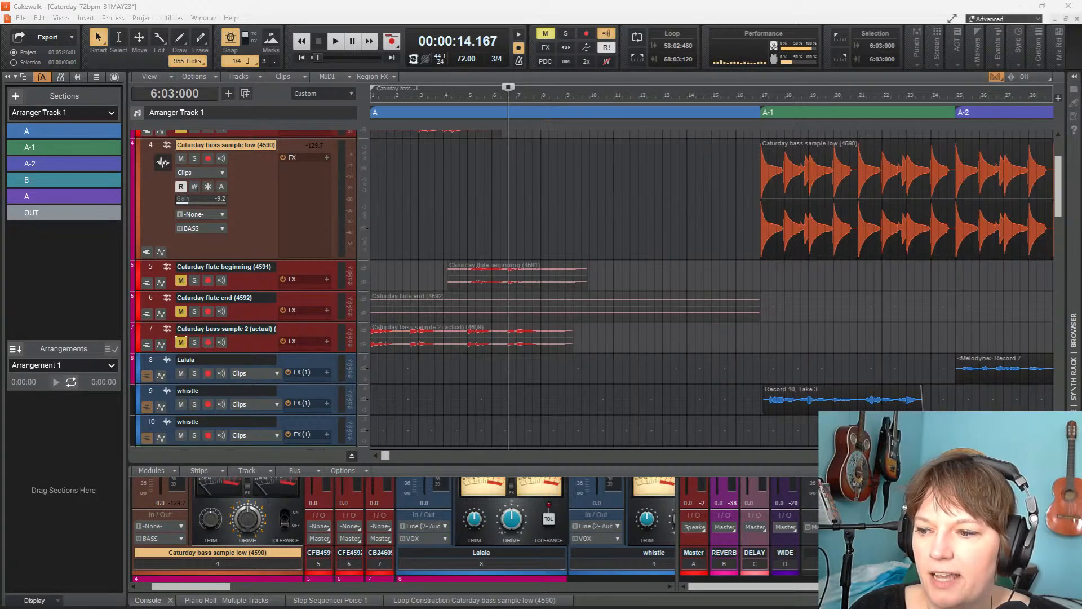
Open the online help for the Track view, widen its window, skim the page and close it
key(F1)
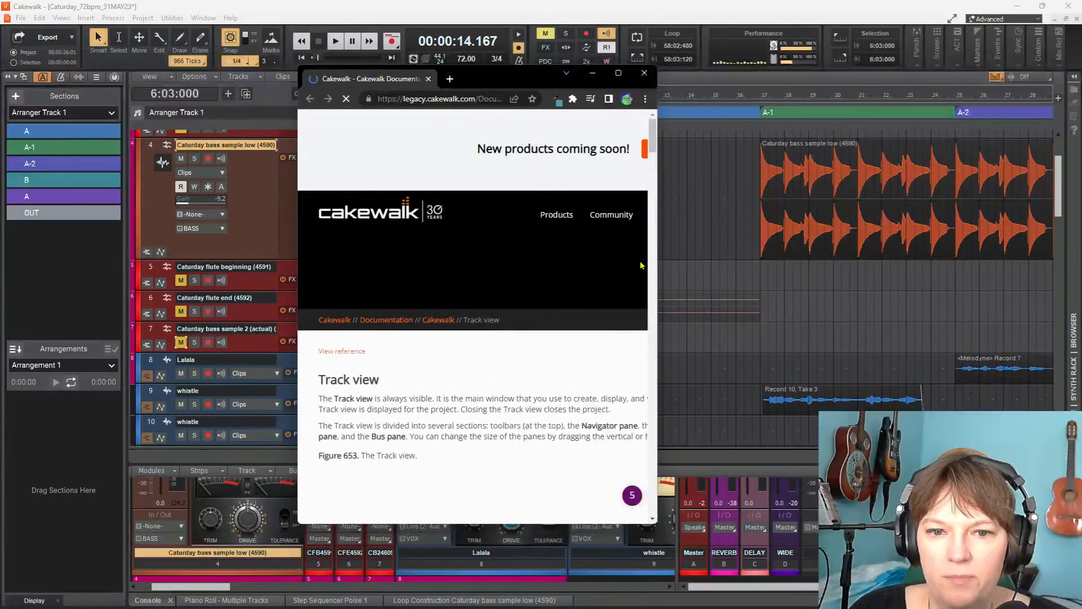
drag(660, 270, 871, 277)
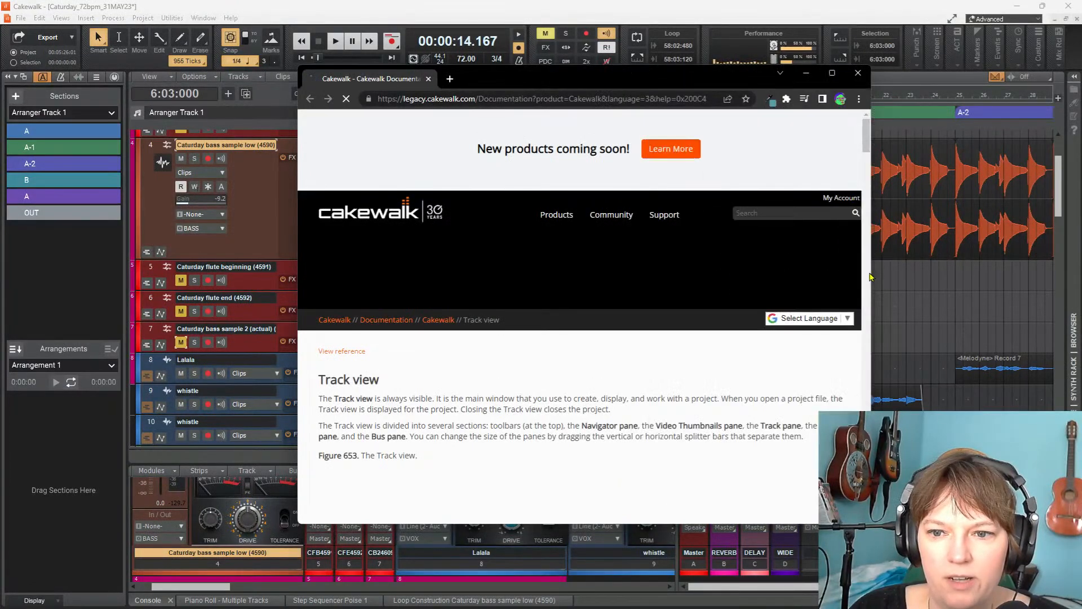
scroll(796, 268, down, 10)
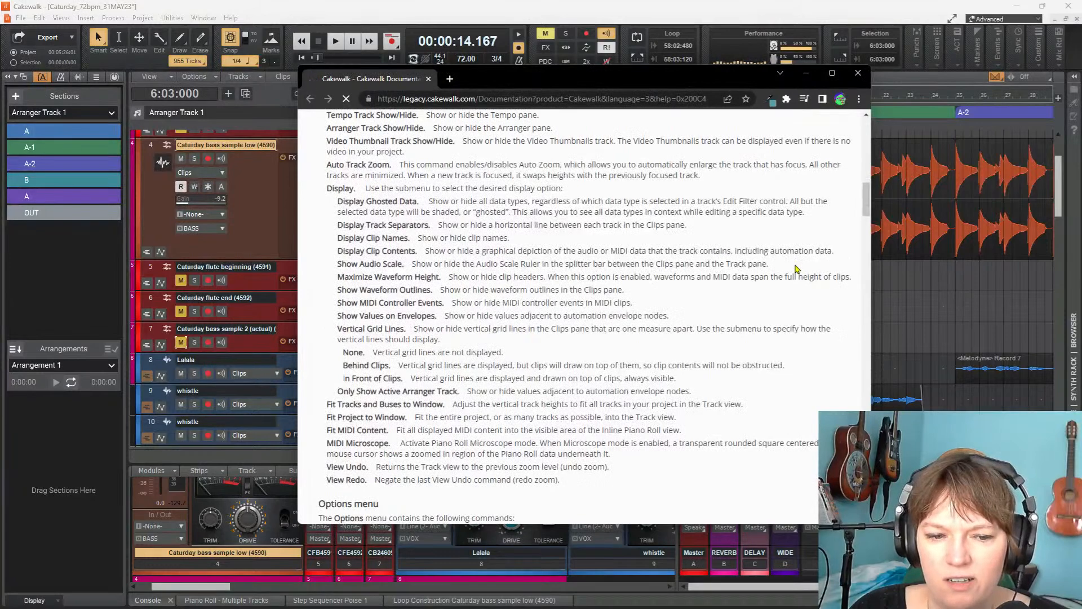
scroll(801, 256, up, 10)
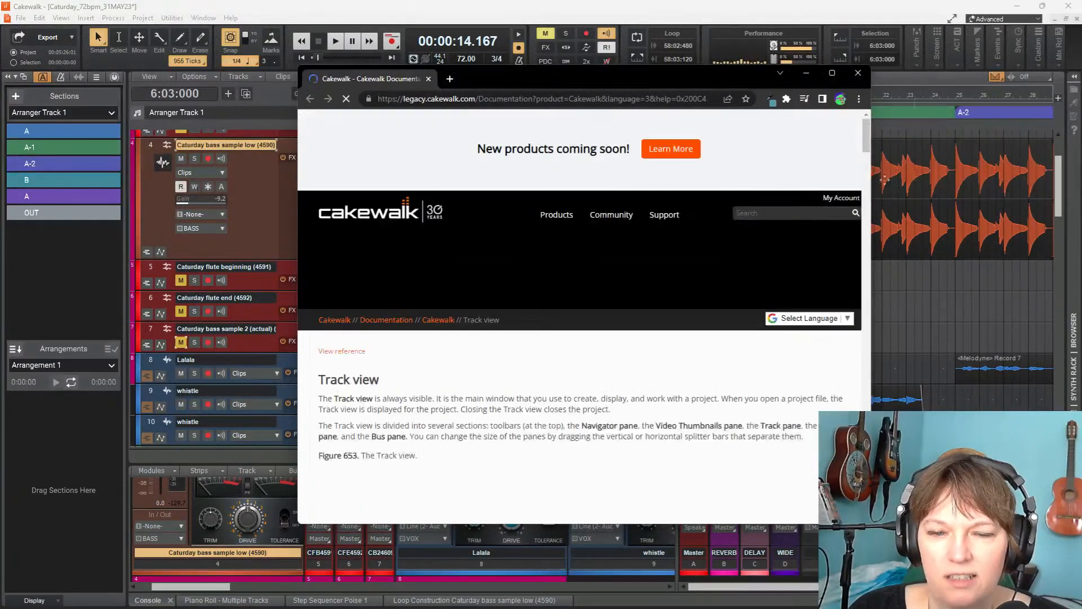
click(857, 73)
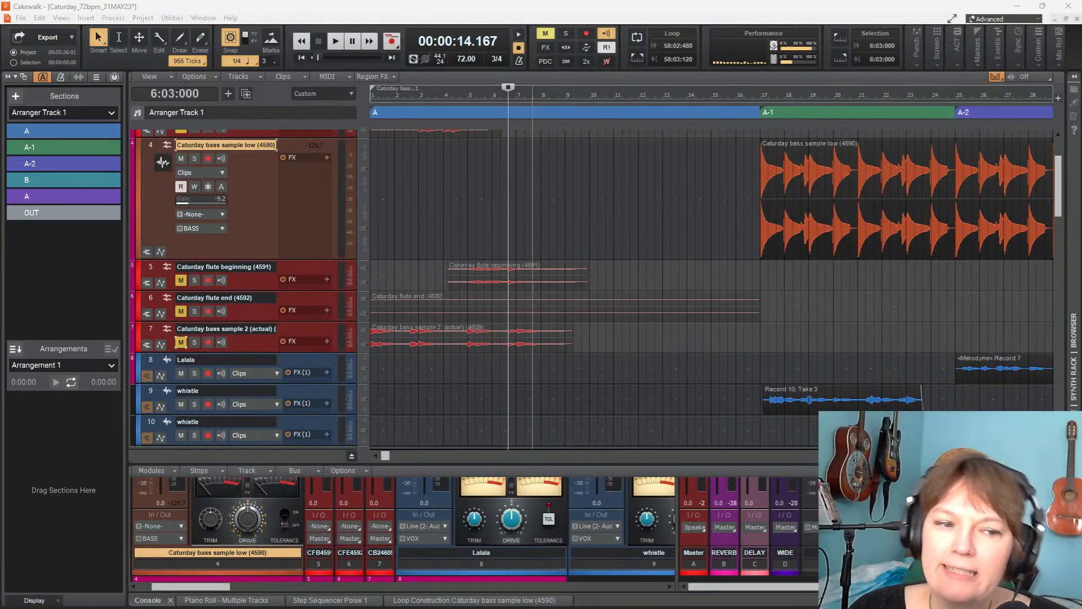
Listen to section A from measure 5 into measure 9 and stop playback there
click(469, 233)
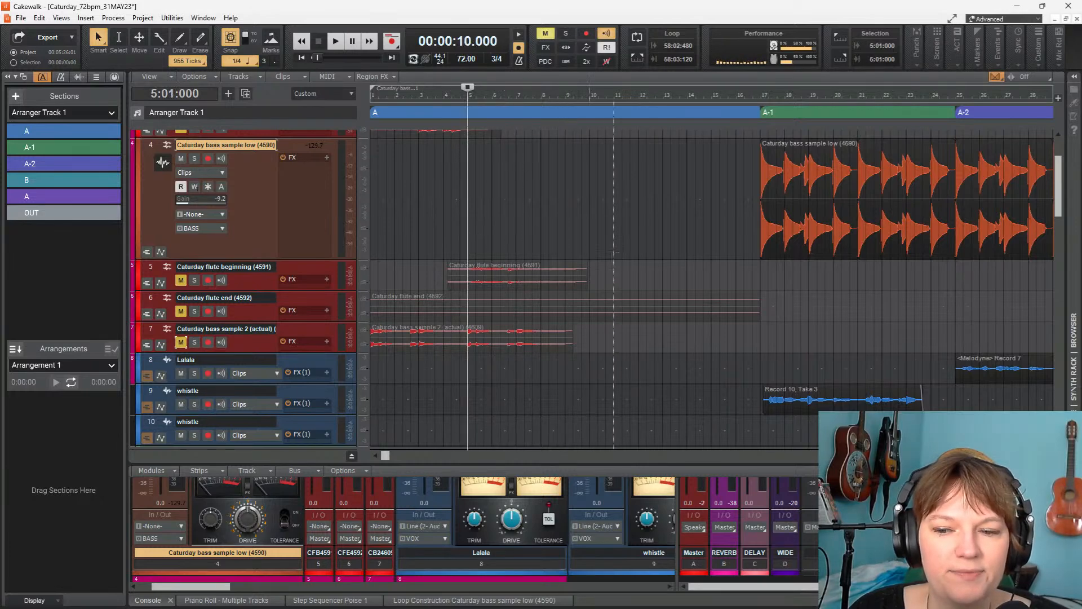
scroll(642, 261, down, 3)
key(space)
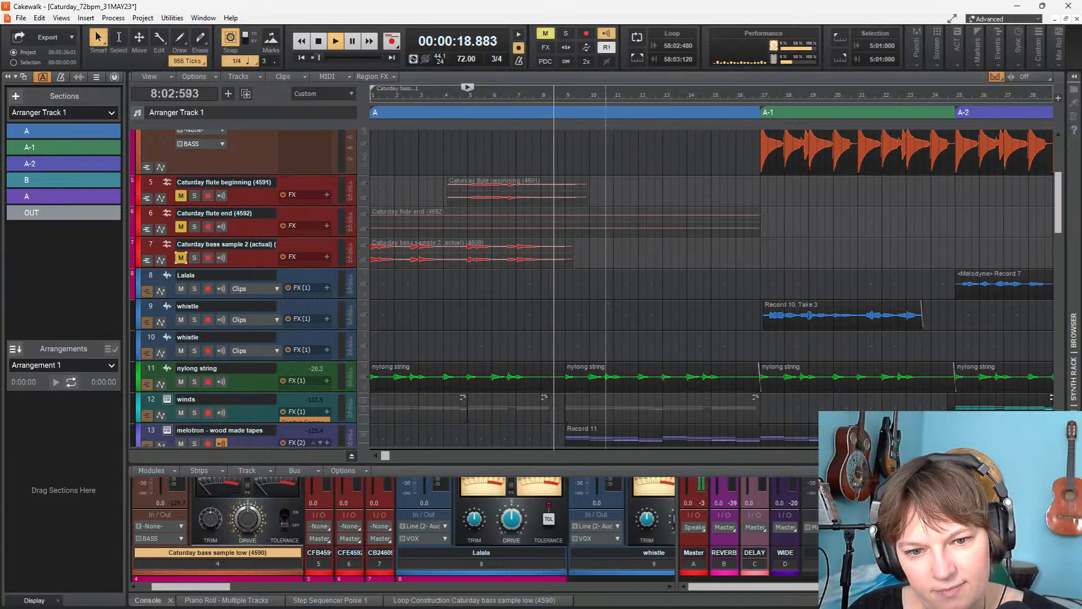
key(space)
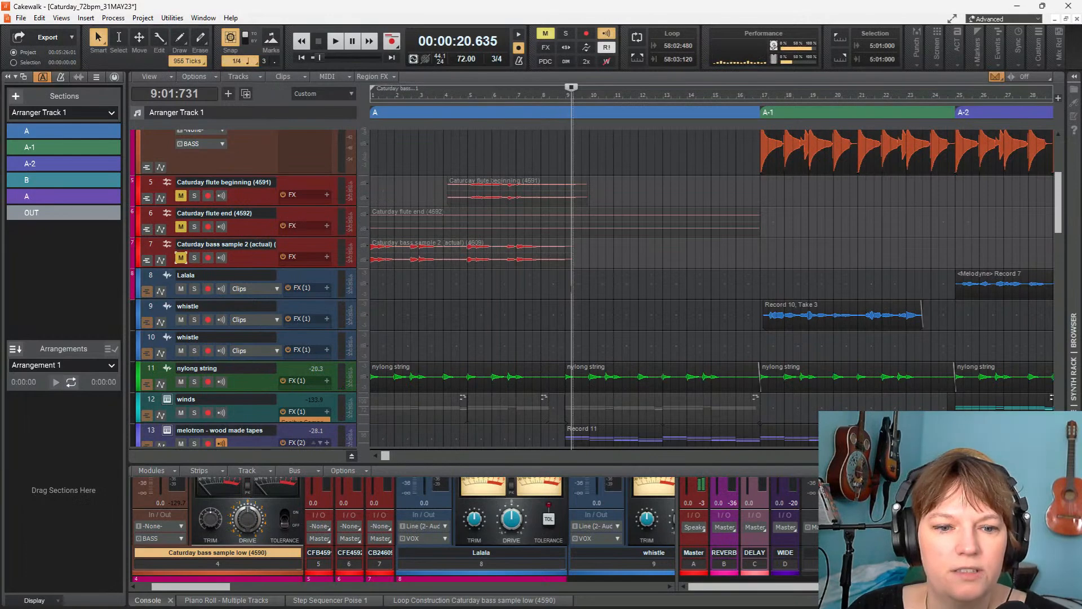
Place the playhead at 9:01:000 and shorten the first section A in the arranger track so it ends at measure 9
click(565, 337)
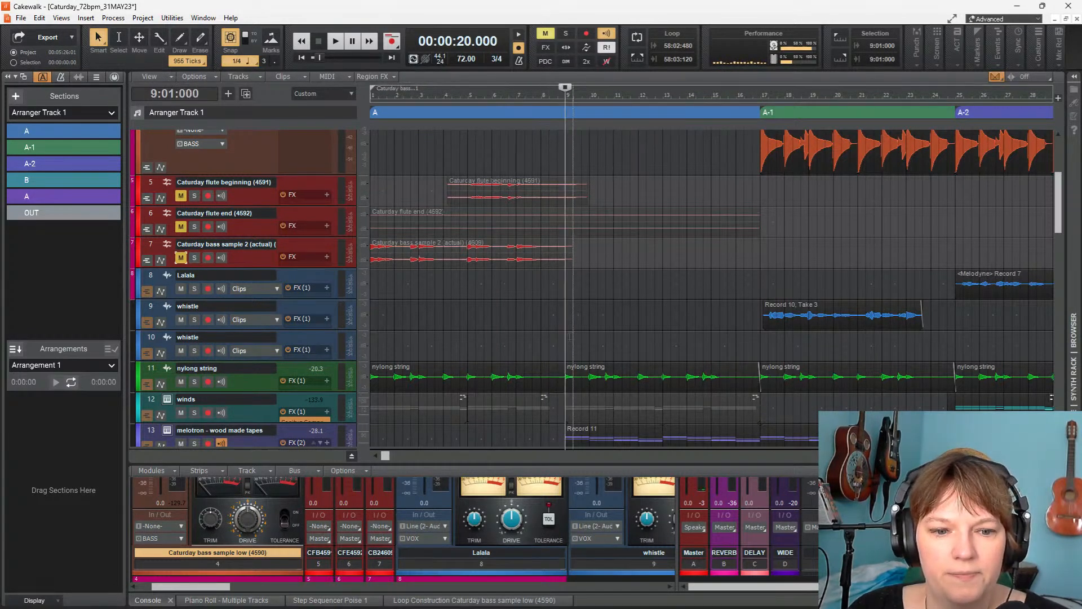
scroll(565, 337, down, 3)
key(ctrl+Left)
key(ctrl+Left)
key(ctrl+Left)
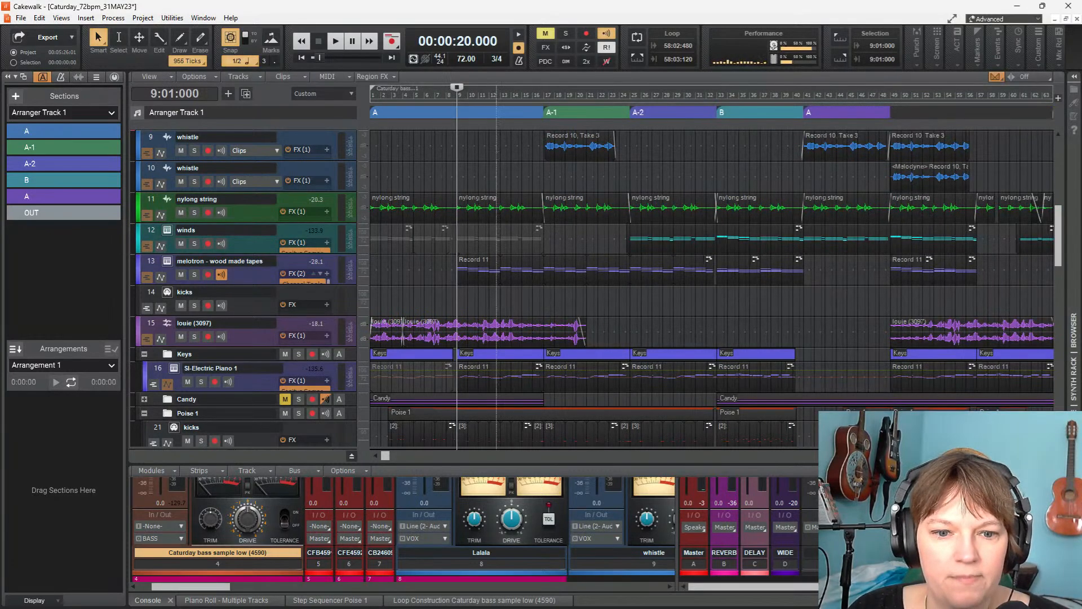
click(498, 110)
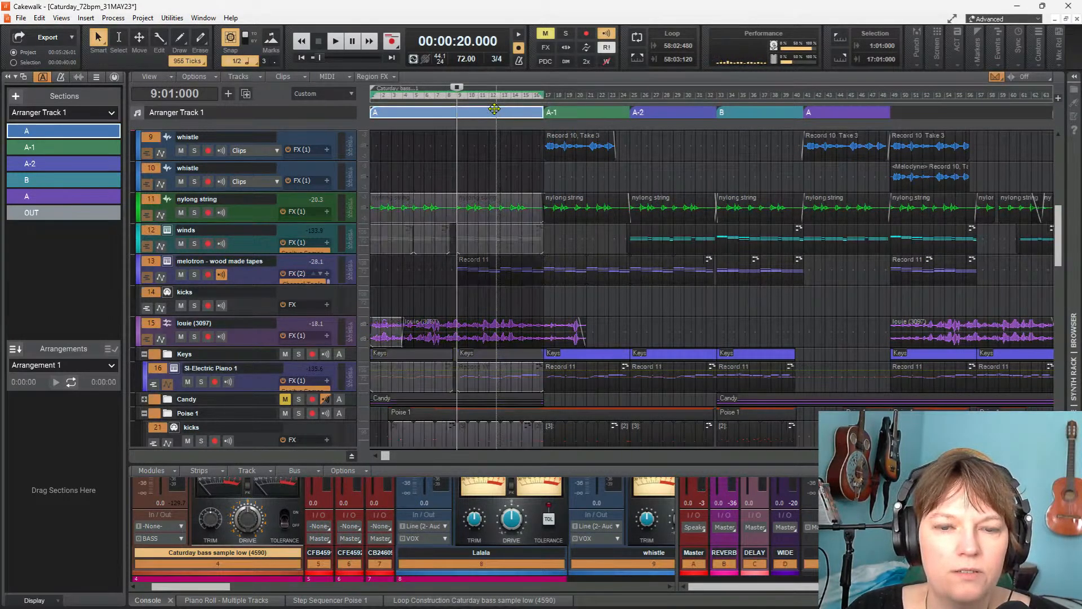
click(548, 113)
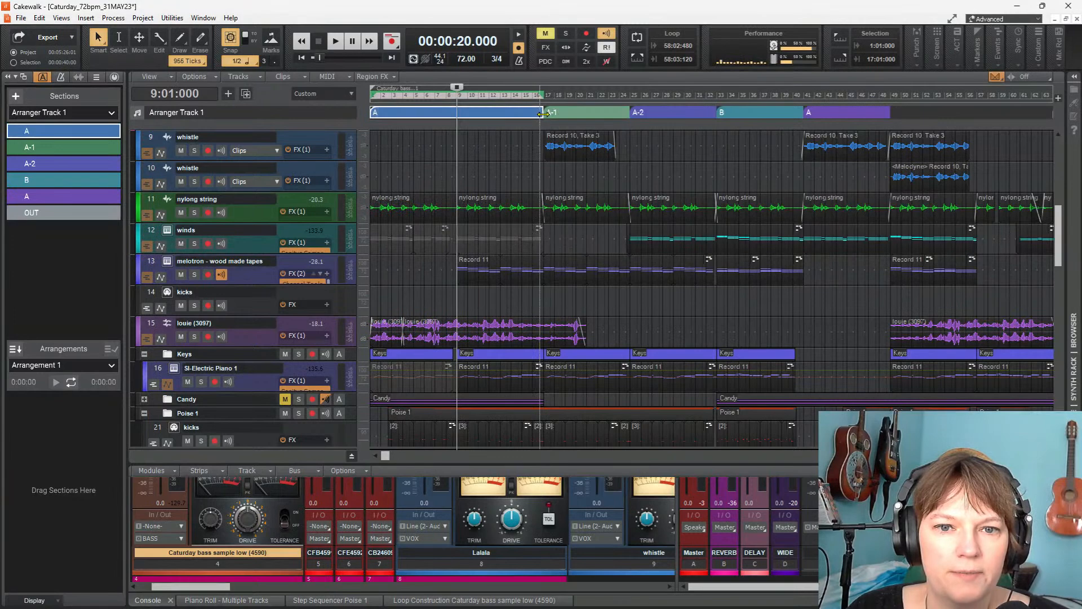
click(537, 113)
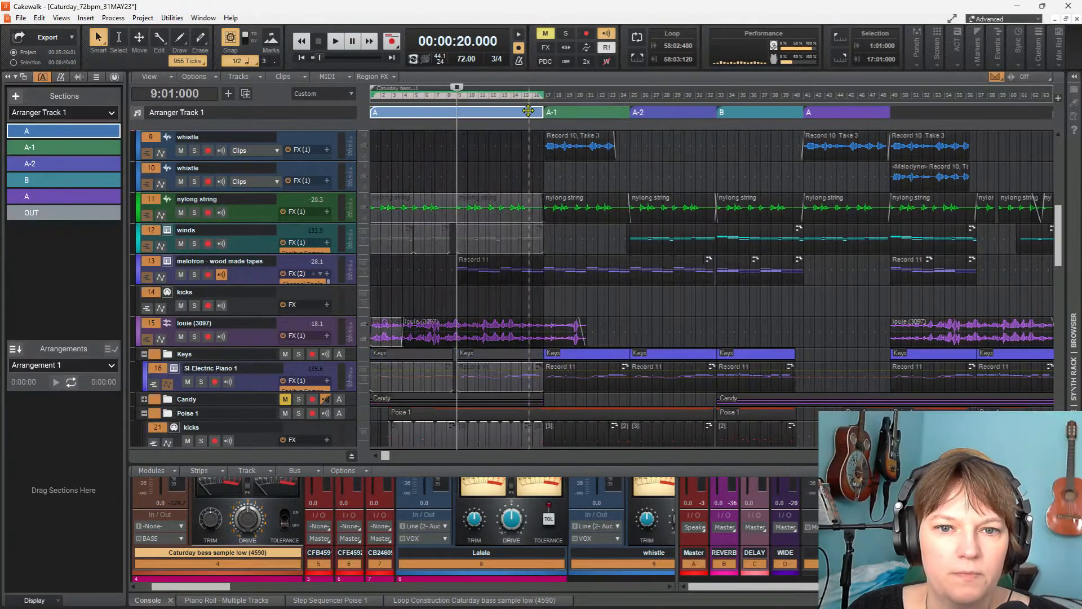
drag(541, 112, 457, 113)
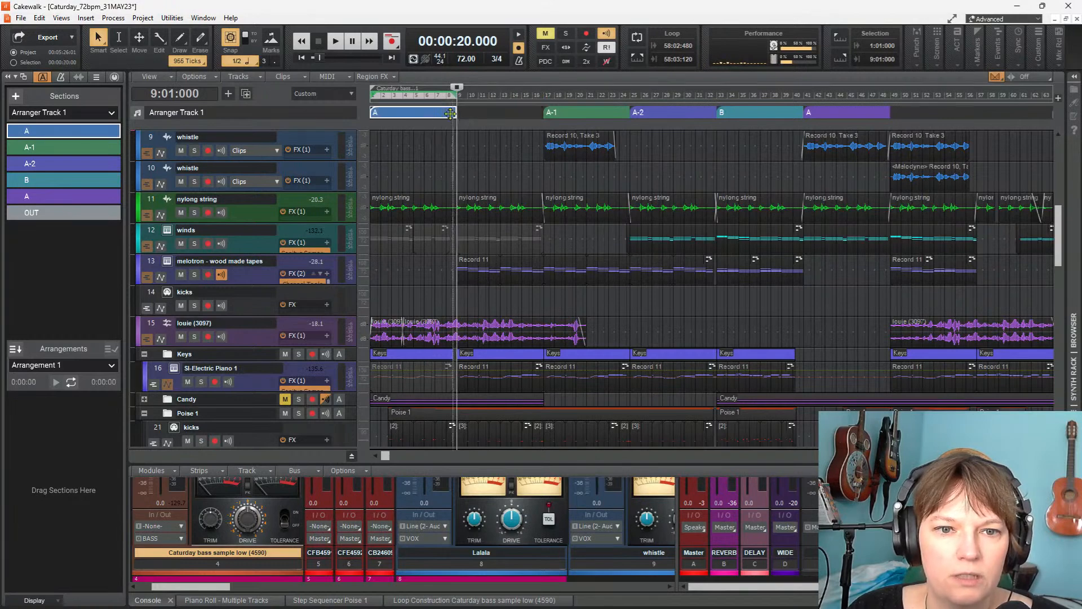
Select the first section A in the arranger track, play it back from the start of the project and stop
double_click(442, 113)
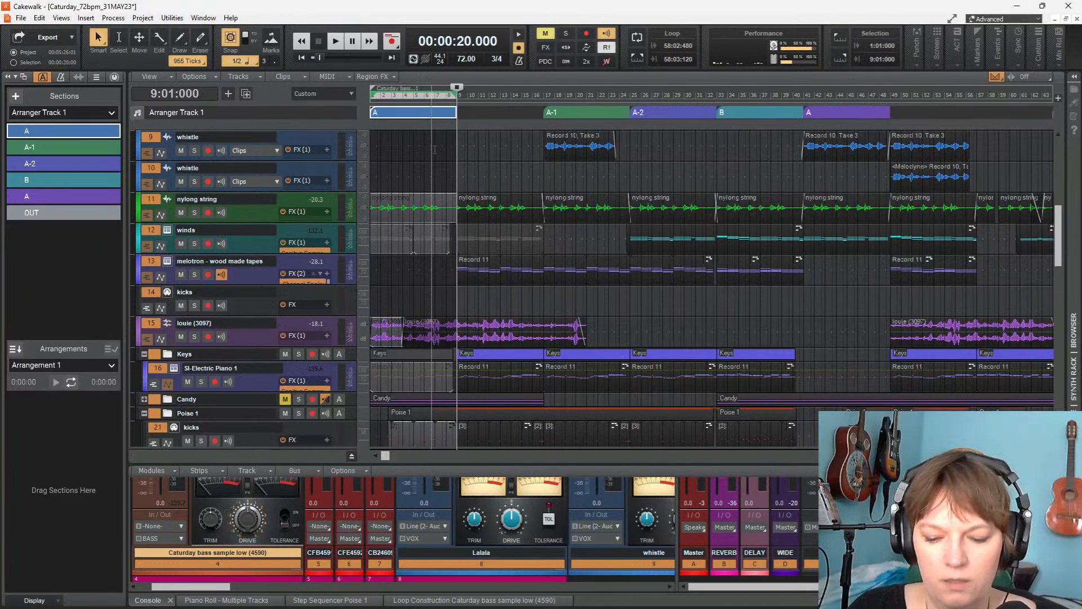
key(w)
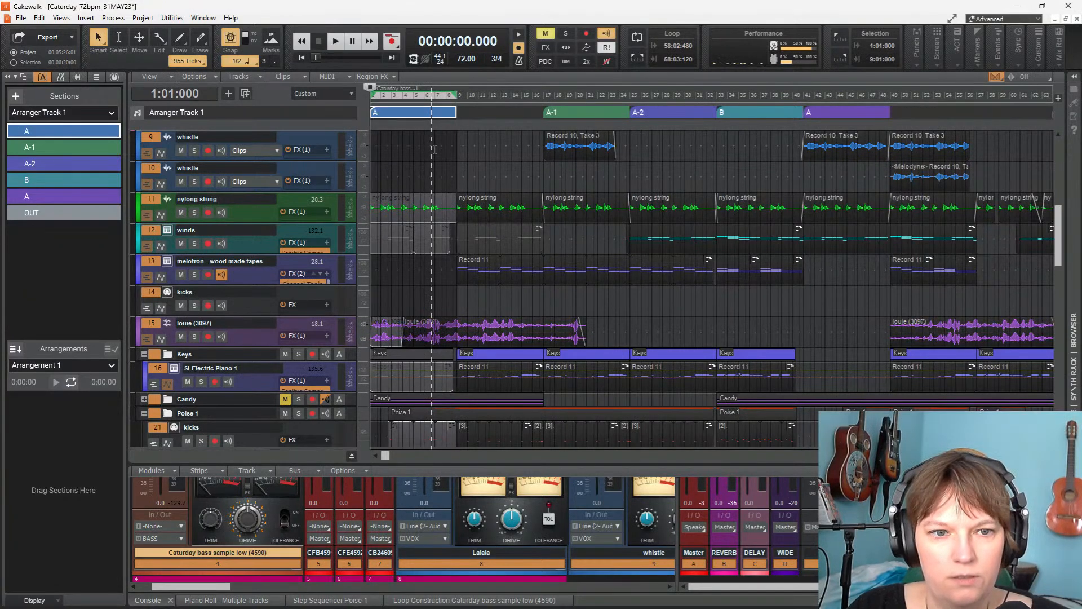
key(space)
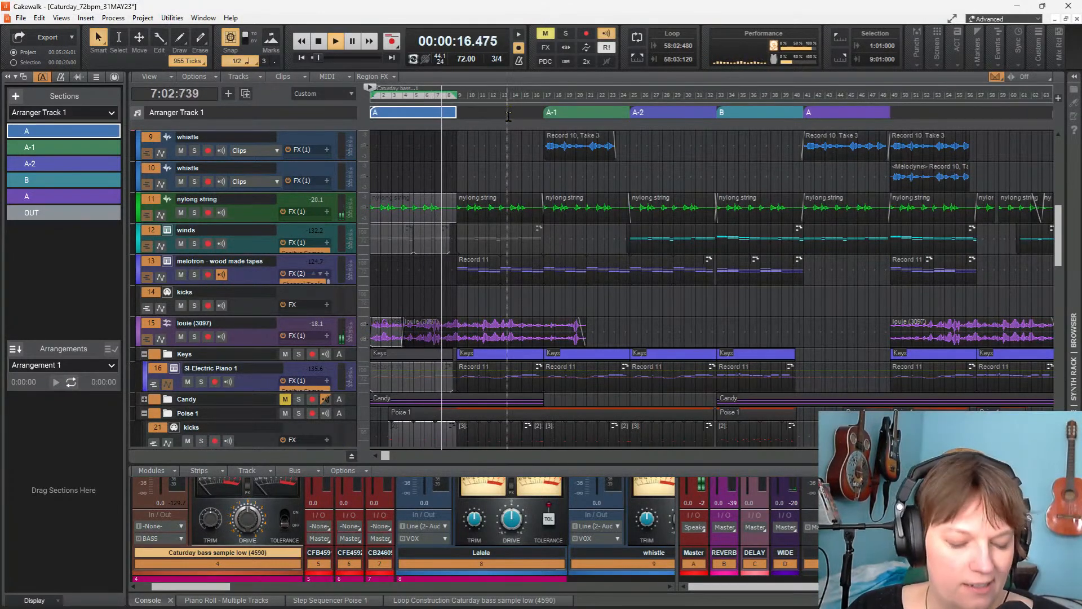
scroll(510, 120, up, 2)
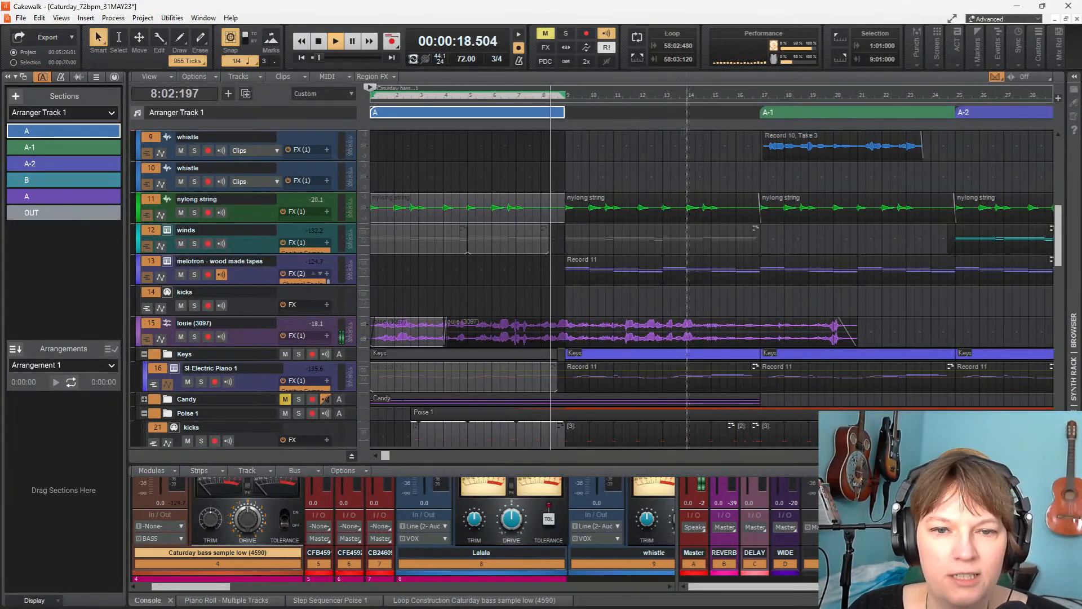
key(space)
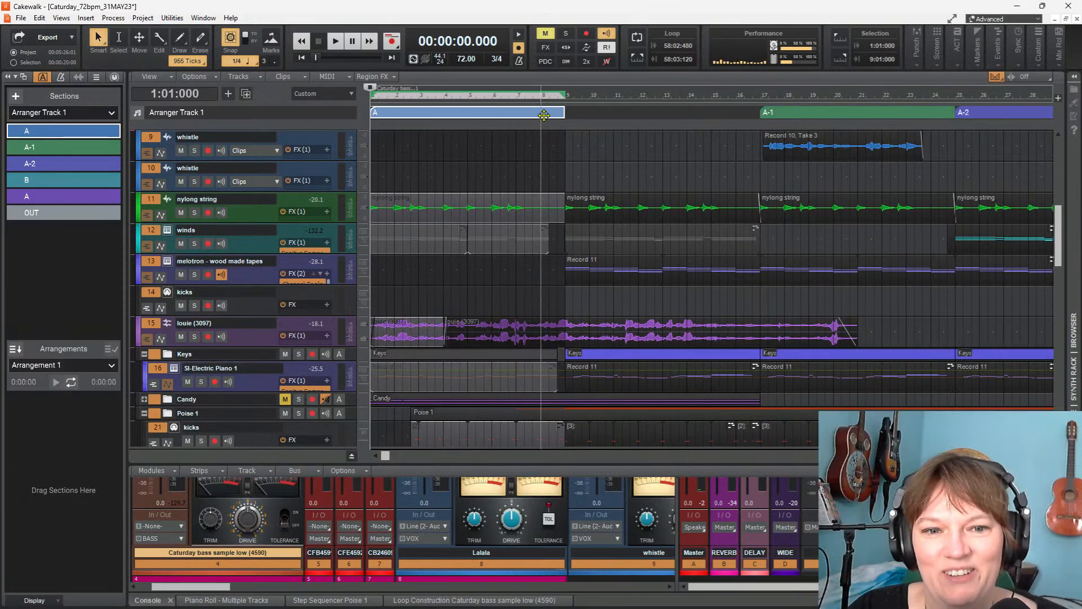
Clear the section selection and play the arrangement from measure 7
click(515, 164)
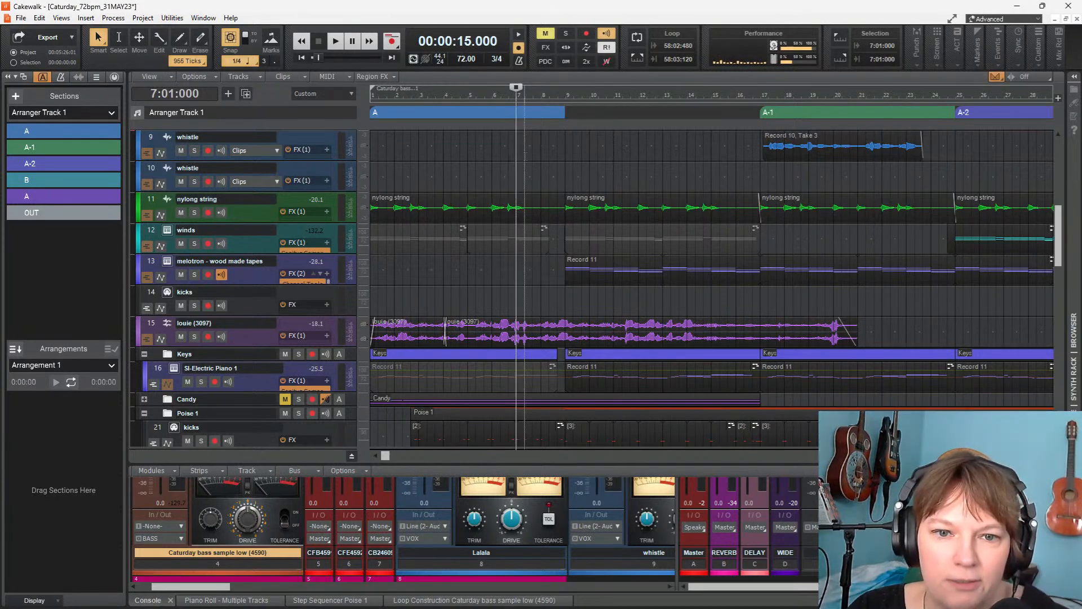
key(space)
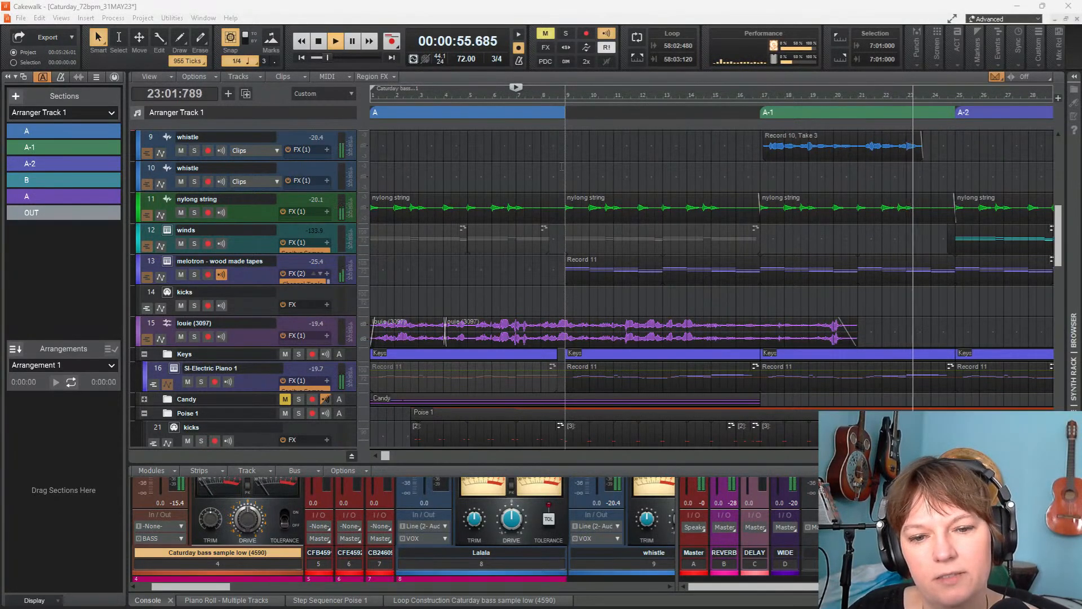
Stop playback and duplicate the first section A with its clips so the copy starts at measure 9
key(space)
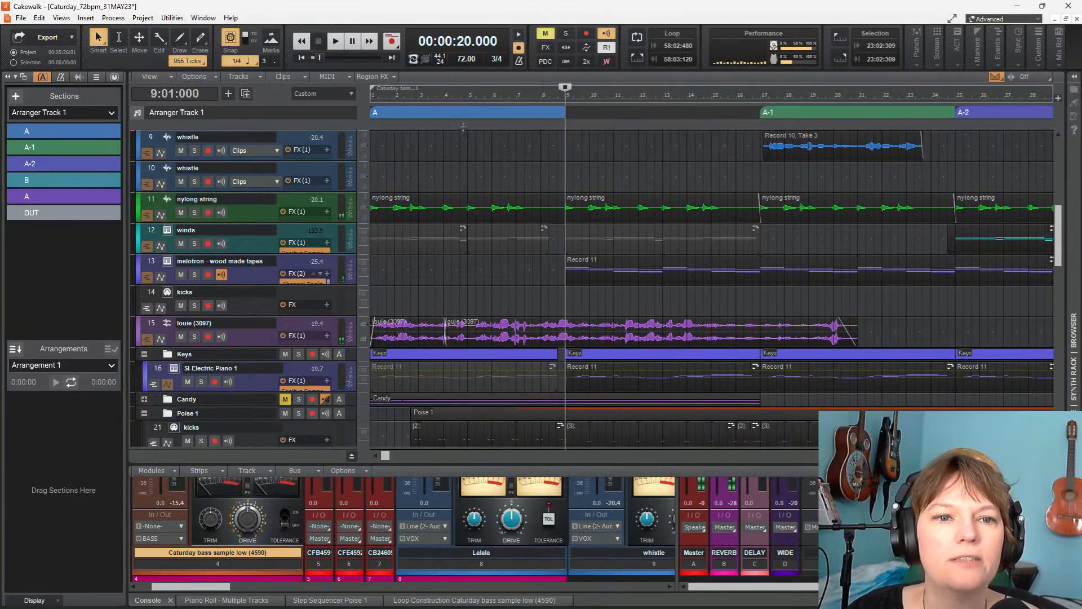
click(469, 115)
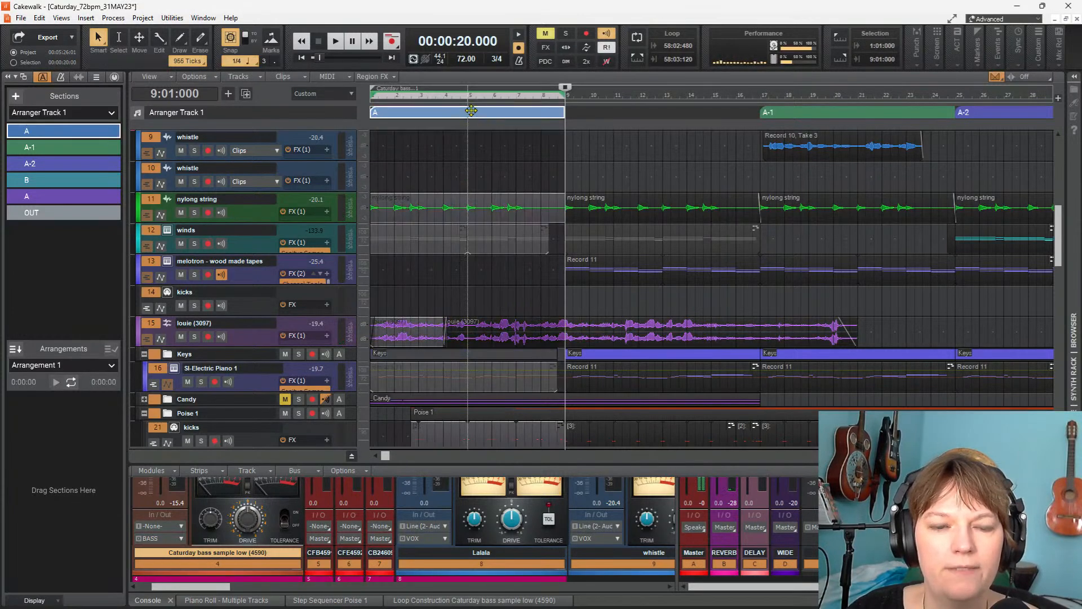
right_click(472, 112)
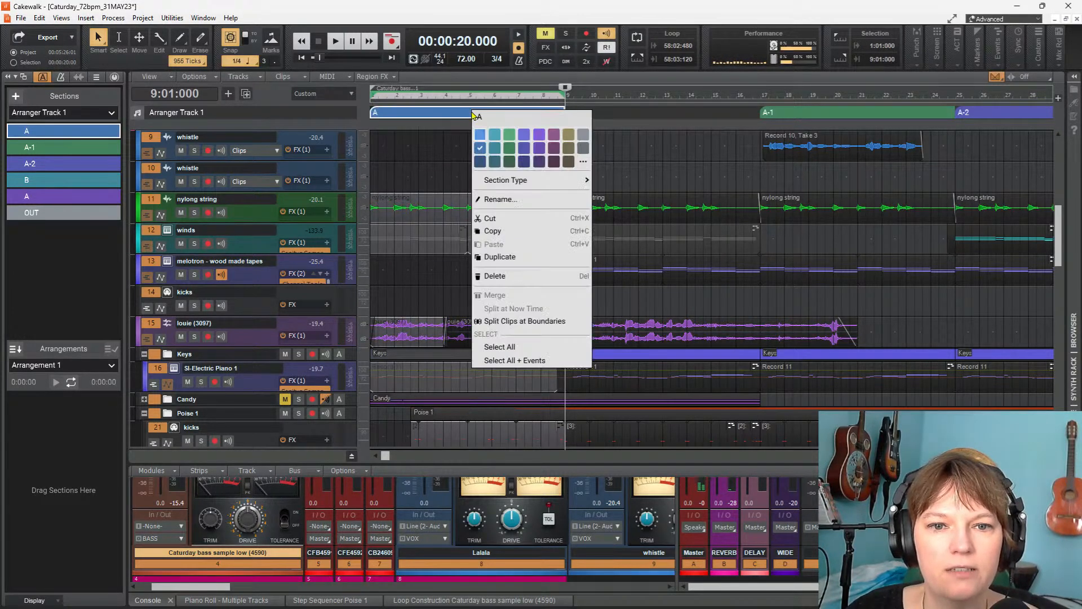
click(530, 261)
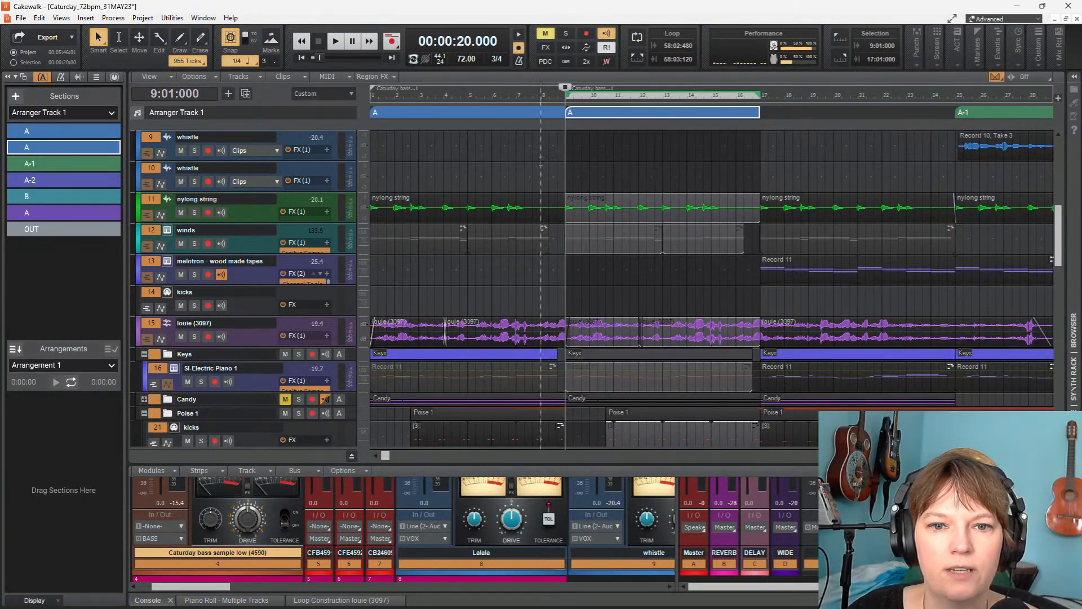
Listen to the transition between the two A sections from 8:01:000, and again from 6:02:000
click(541, 159)
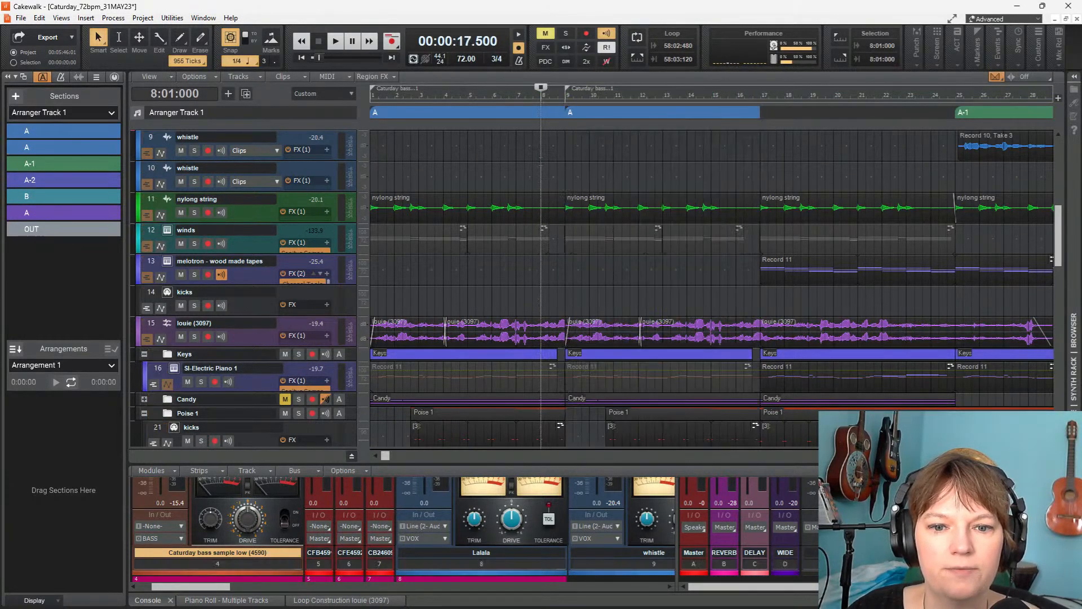
key(space)
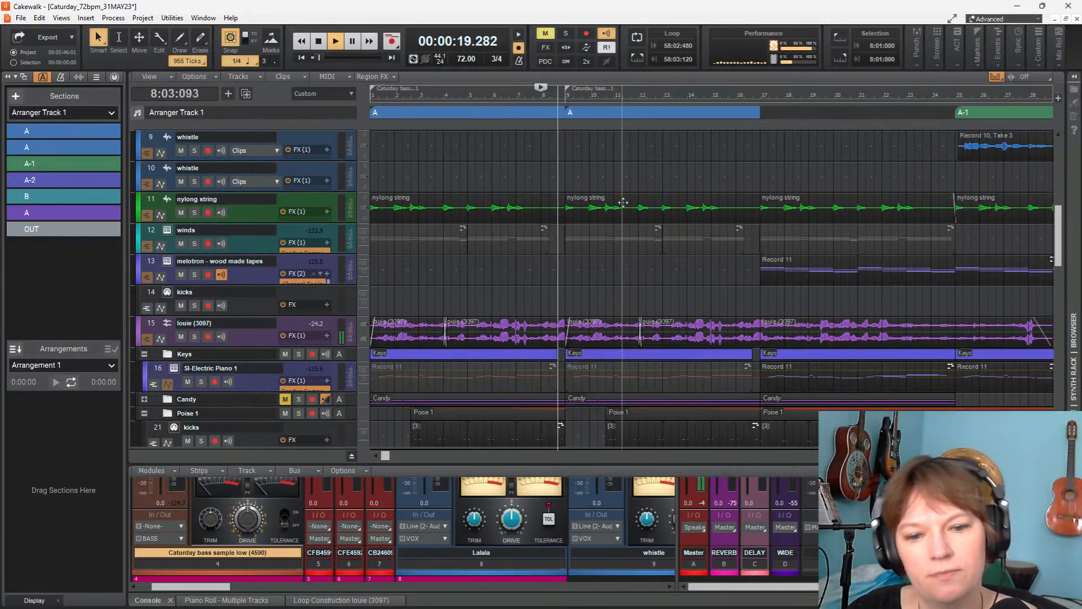
key(space)
click(499, 159)
key(space)
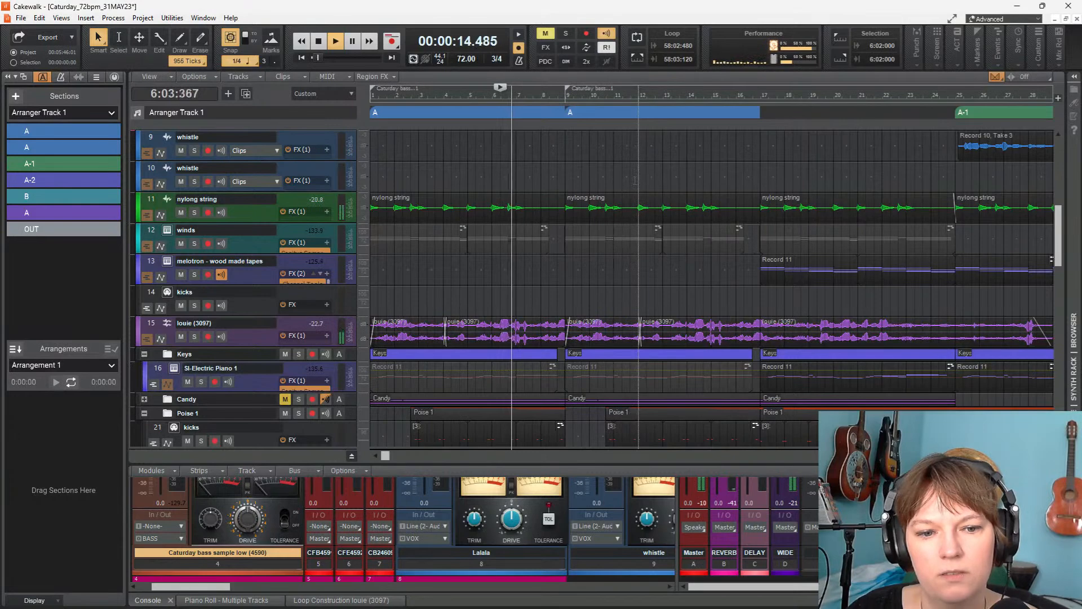
Unmute track 7, Caturday bass sample 2 (actual), while the arrangement plays
scroll(671, 225, down, 5)
scroll(675, 227, up, 10)
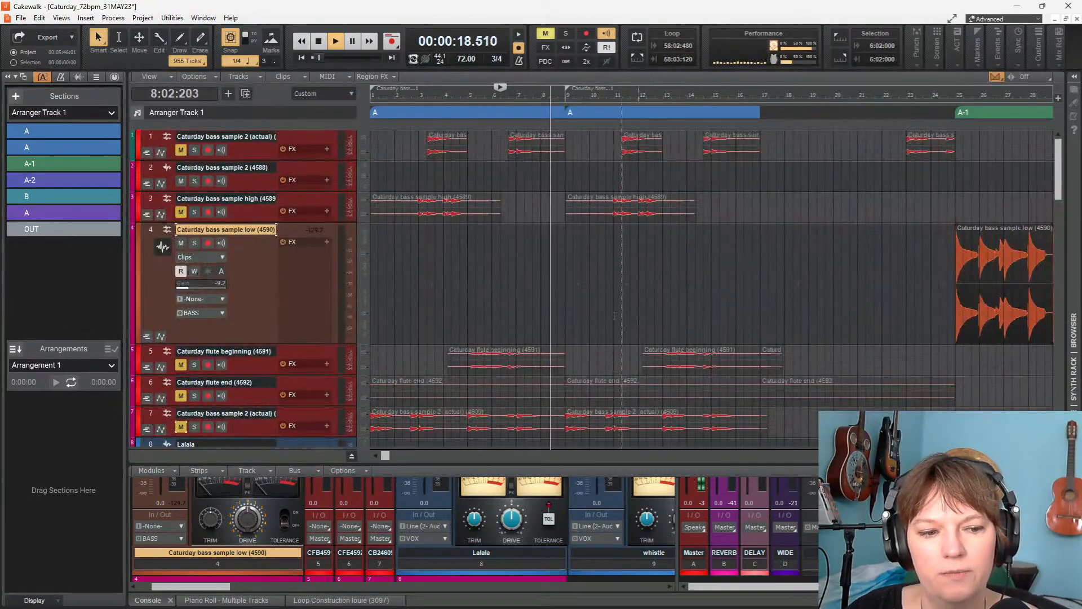
click(181, 427)
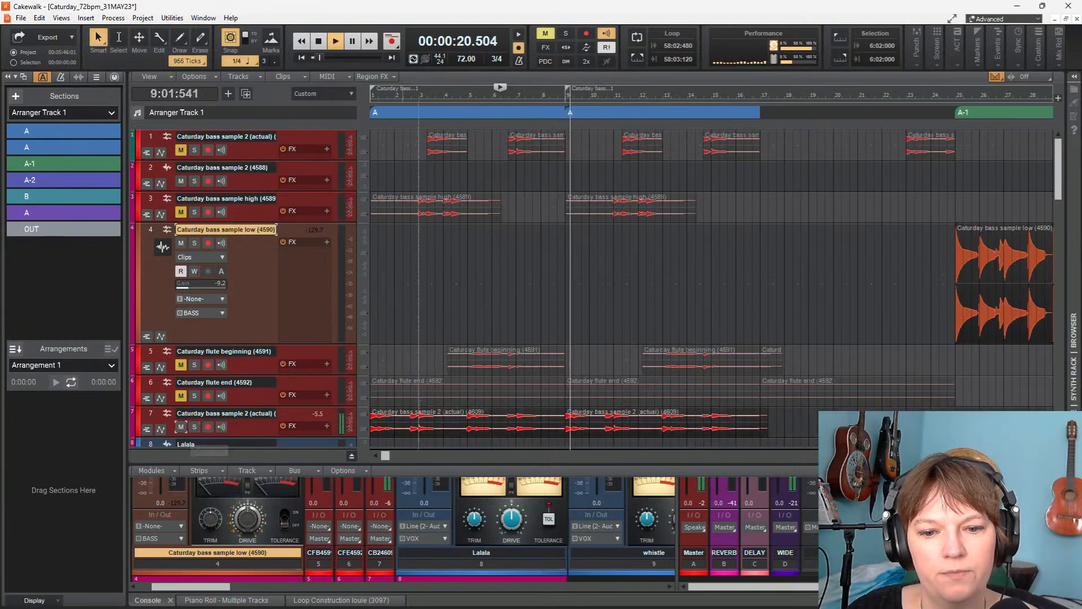
Stop playback and move the duplicated bass sample clip on track 7 one beat later, to start at 9:02:000
key(space)
click(585, 422)
drag(585, 421, 587, 422)
Play the second section A repeatedly from 9:01:000 to check the timing of the shifted bass sample on track 7
click(568, 421)
key(space)
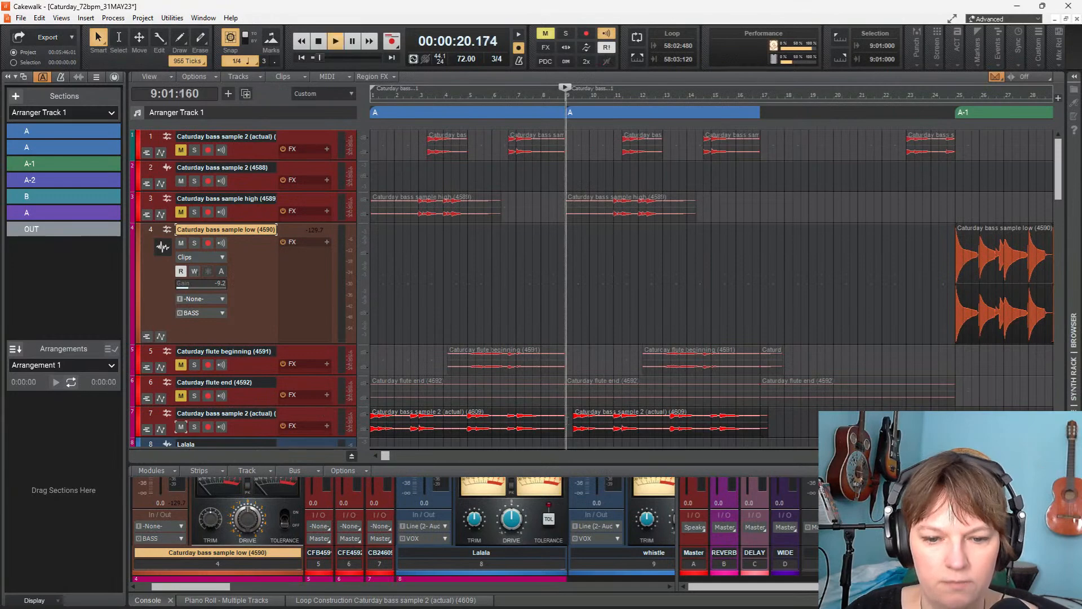
scroll(550, 332, down, 2)
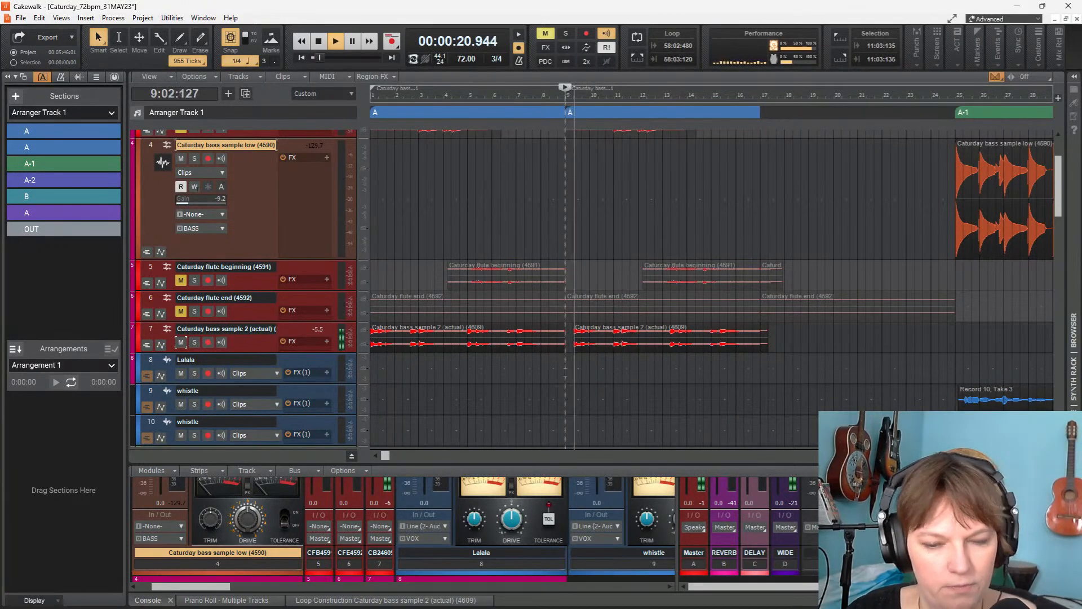
key(ctrl+Right)
key(ctrl+Right)
scroll(850, 298, right, 7)
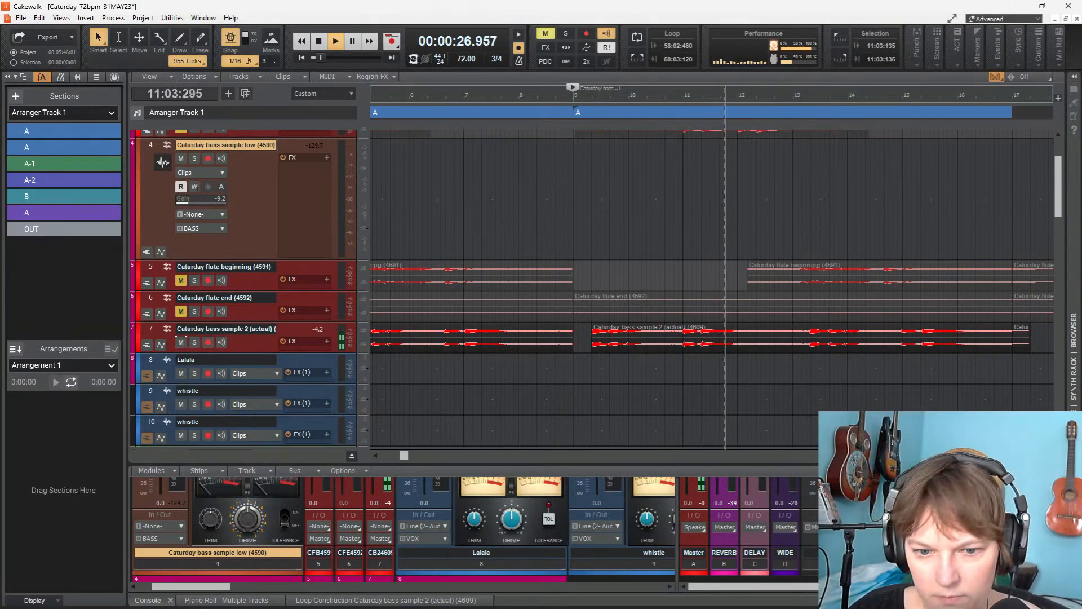
key(space)
key(space)
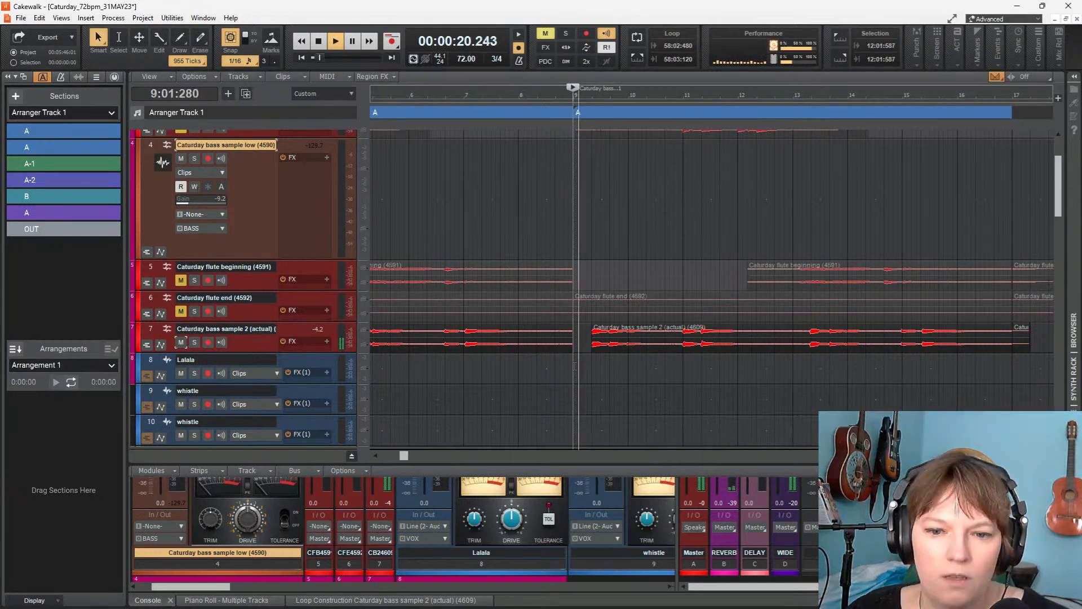
key(space)
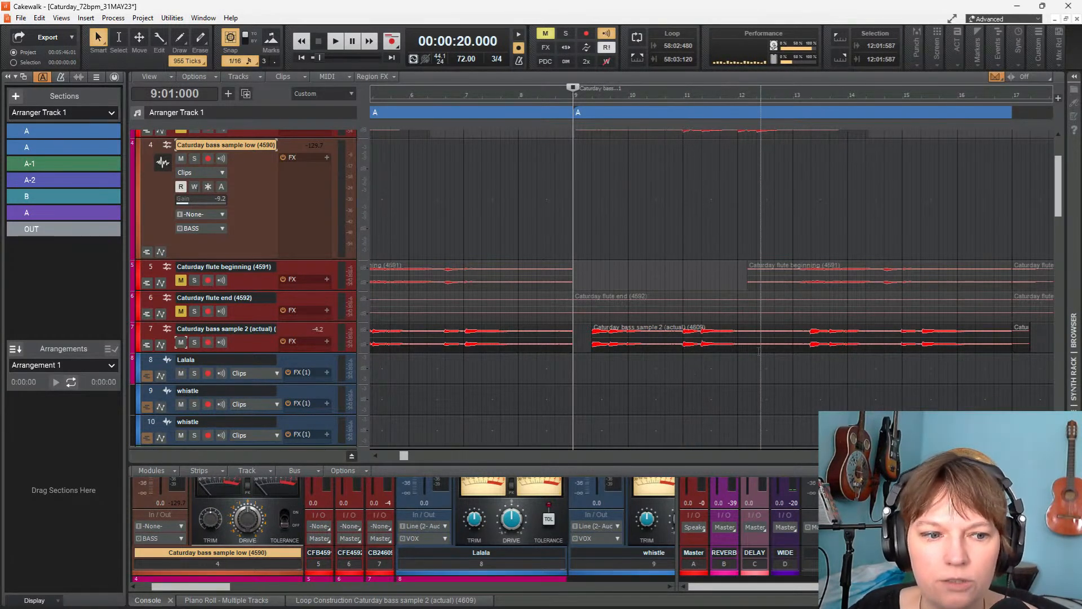
key(space)
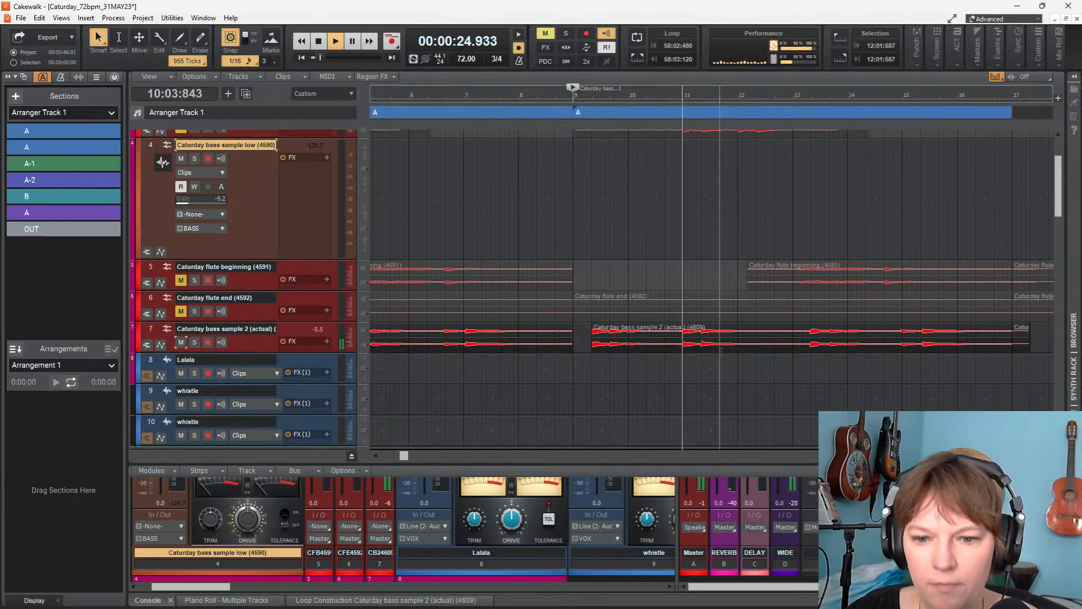
key(space)
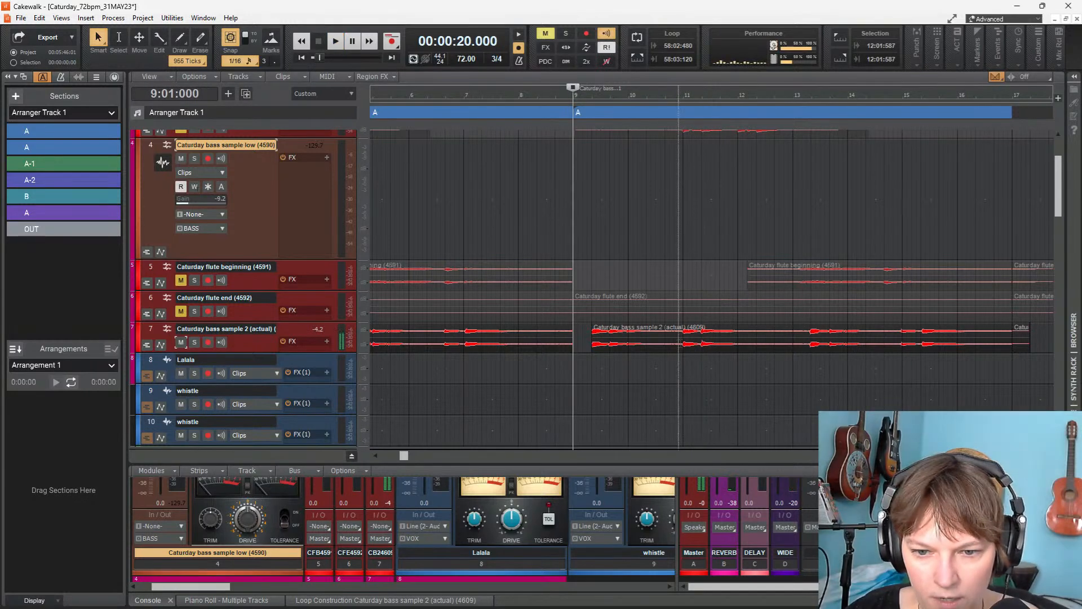
Split the duplicated bass sample clip on track 7 at 11:01:000 and move the remainder earlier to start at 10:03:000
click(685, 335)
key(s)
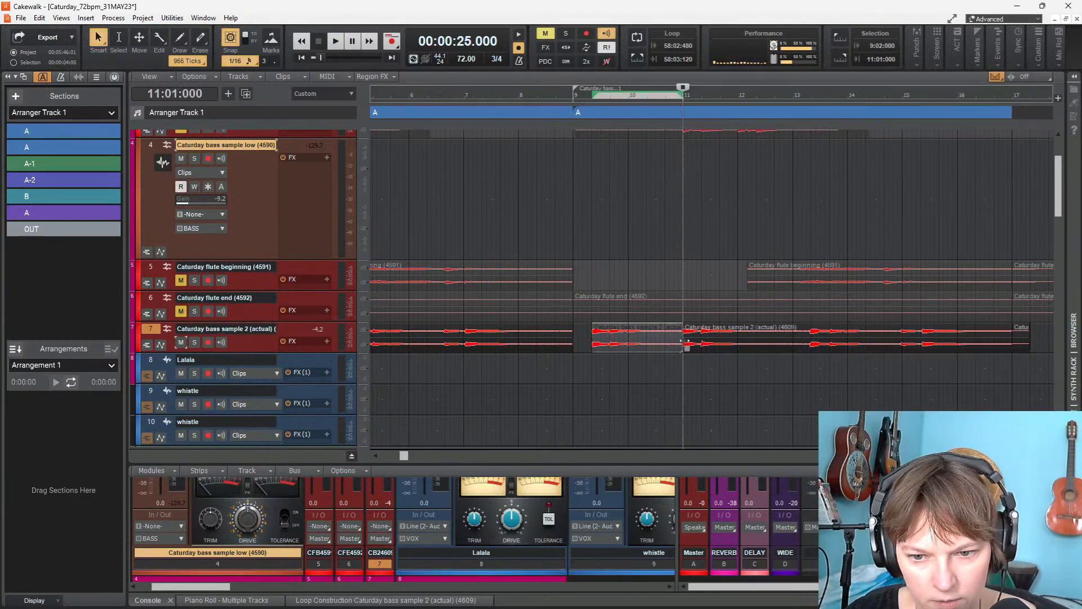
drag(679, 340, 702, 337)
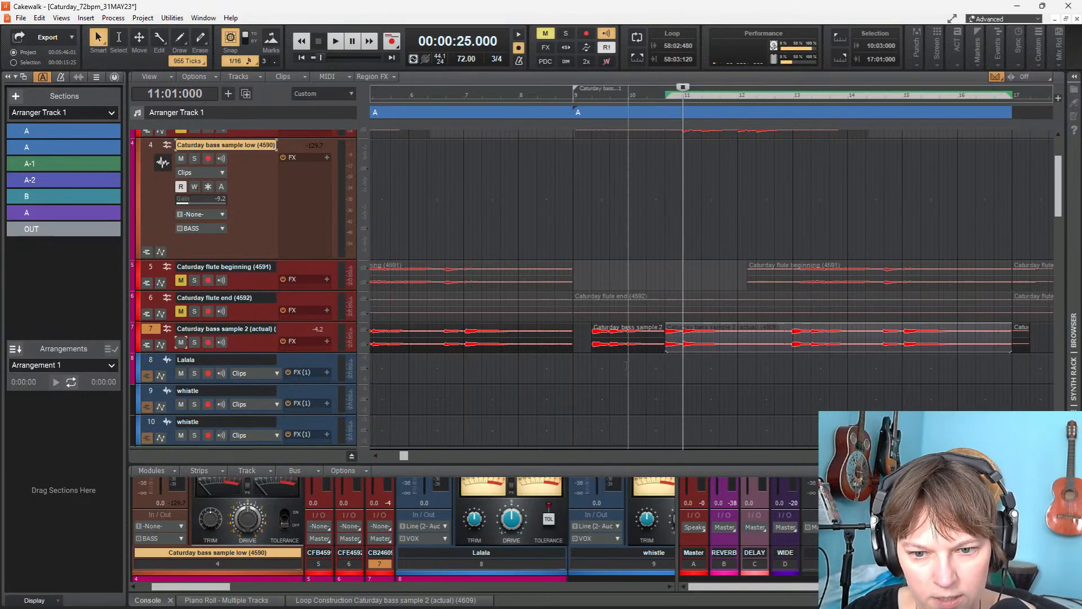
Listen to the rearranged bass sample clips on track 7 from 9:02:000 and stop before measure 13
click(591, 367)
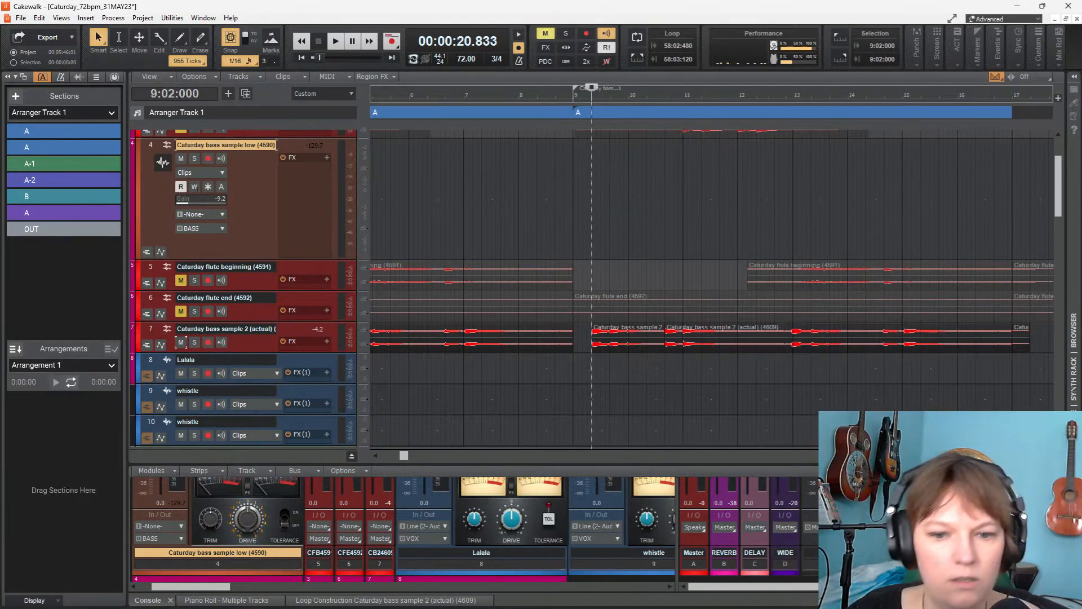
key(space)
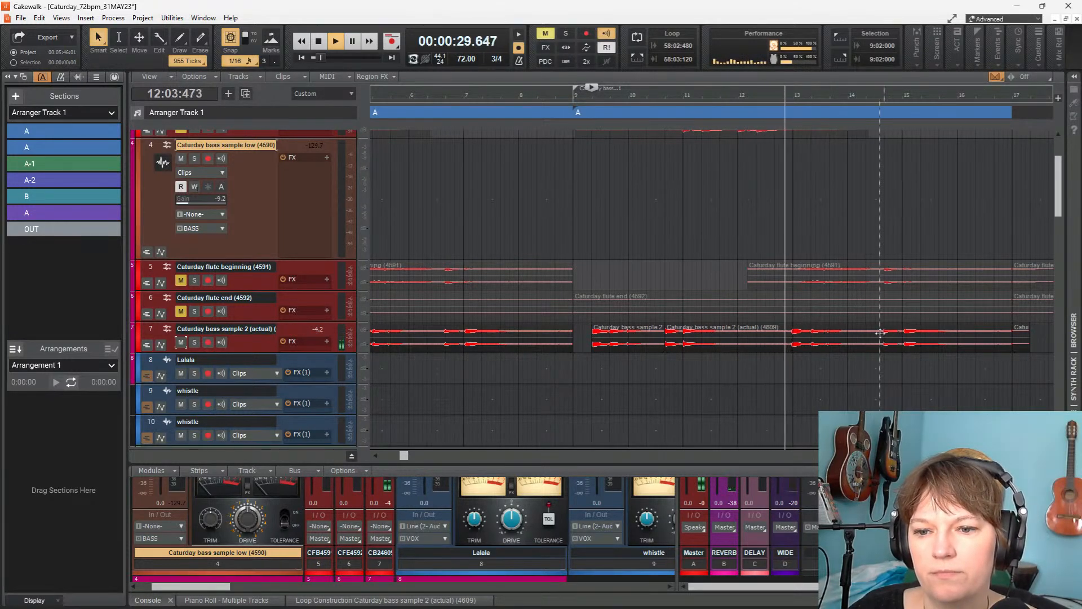
key(space)
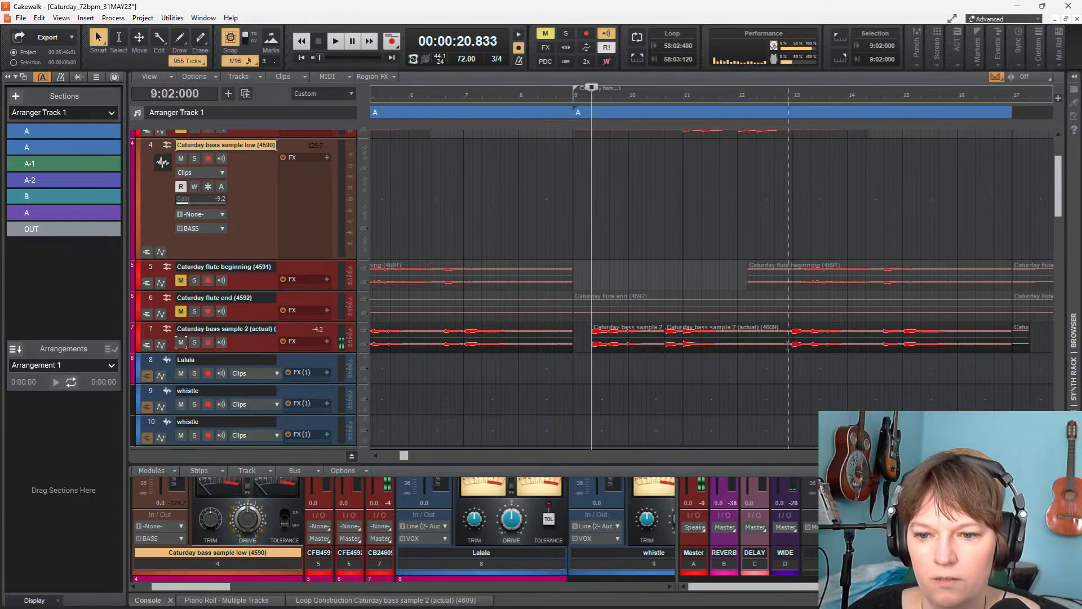
Split the bass sample clip on track 7 just before the note at measure 13, at about 12:03:787
scroll(796, 353, up, 5)
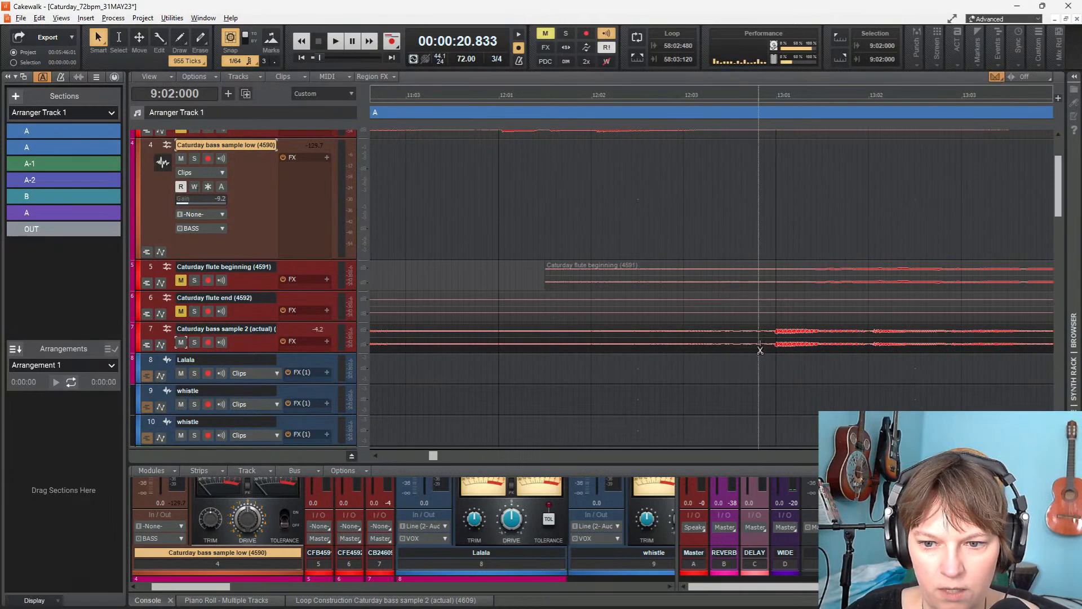
click(759, 348)
scroll(693, 350, down, 2)
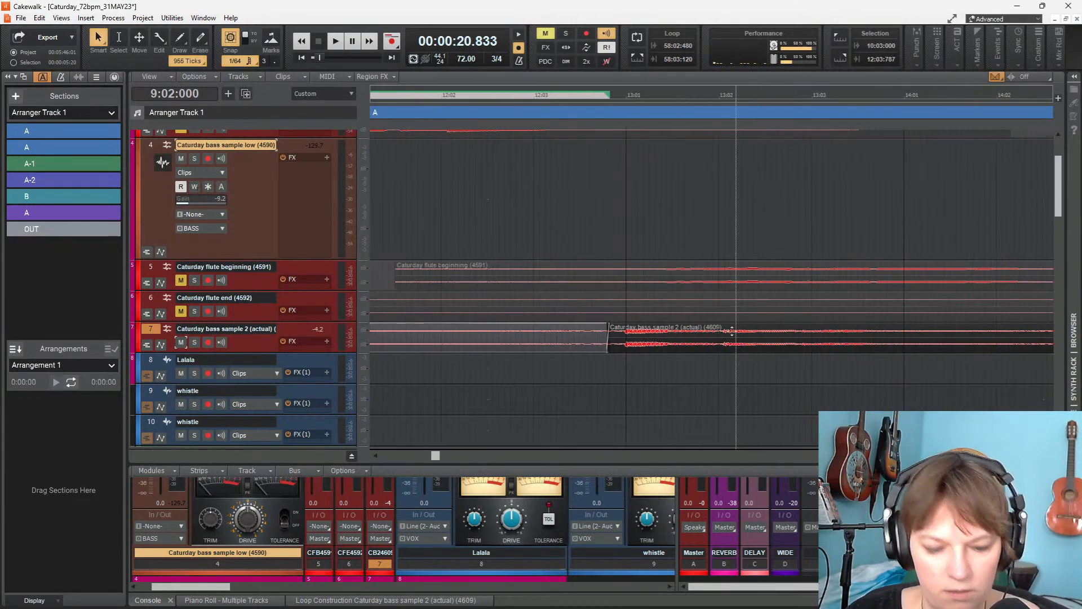
scroll(692, 351, down, 3)
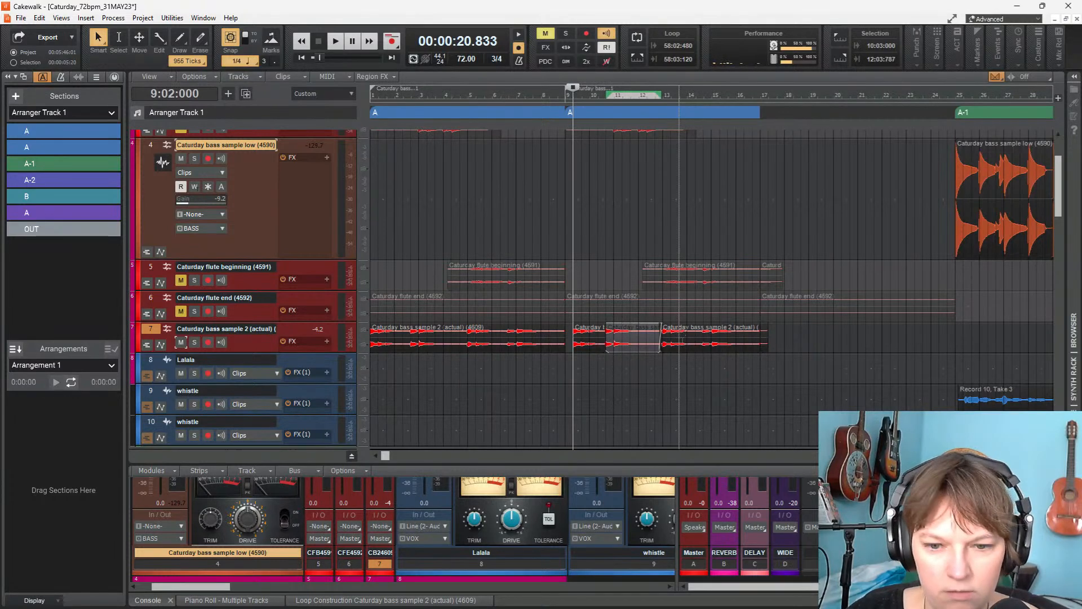
Enlarge the track heights, focus track 7 and move the bass clip after the last split later to start at 13:01:780
scroll(679, 333, up, 4)
scroll(699, 361, up, 1)
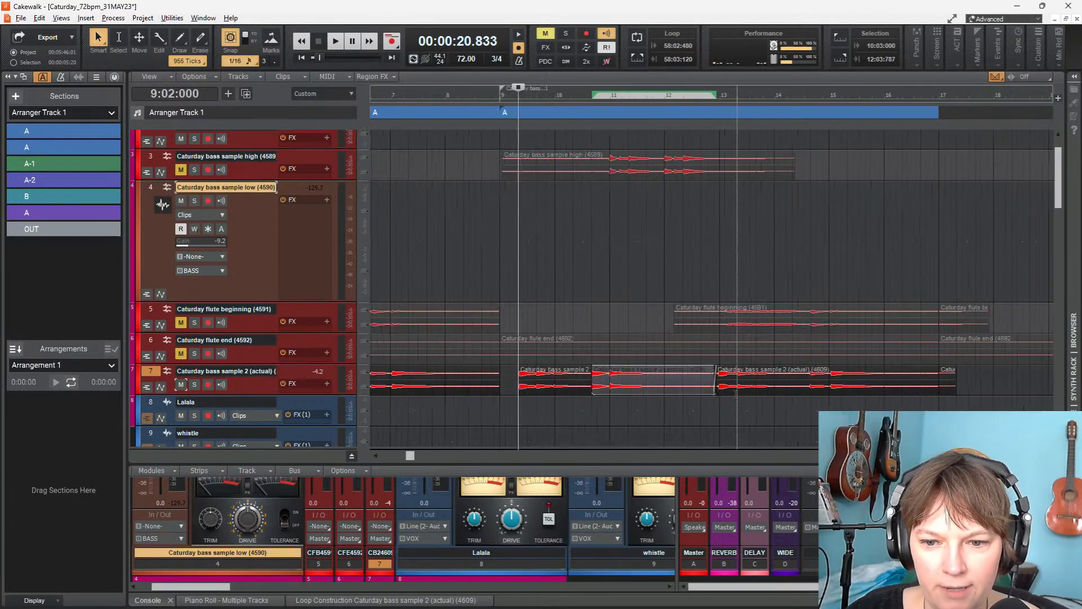
scroll(733, 350, up, 2)
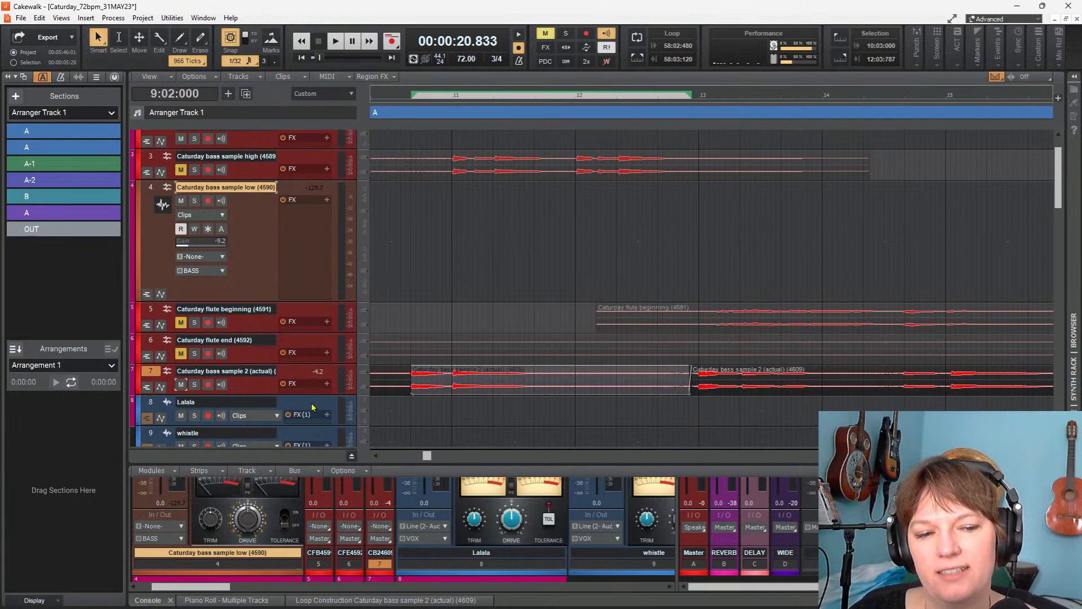
scroll(309, 397, up, 2)
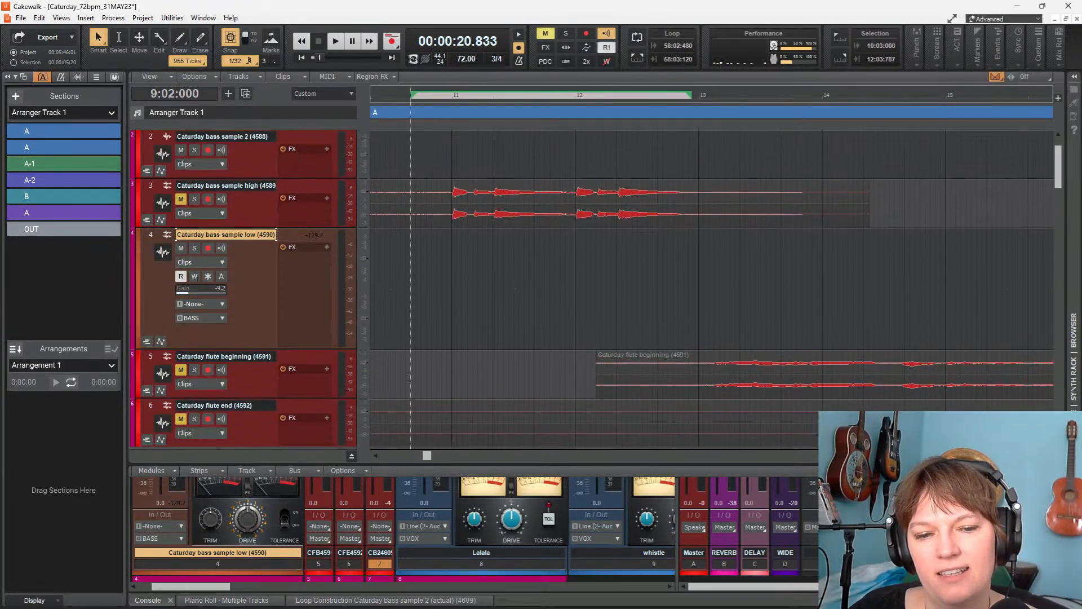
scroll(225, 274, down, 3)
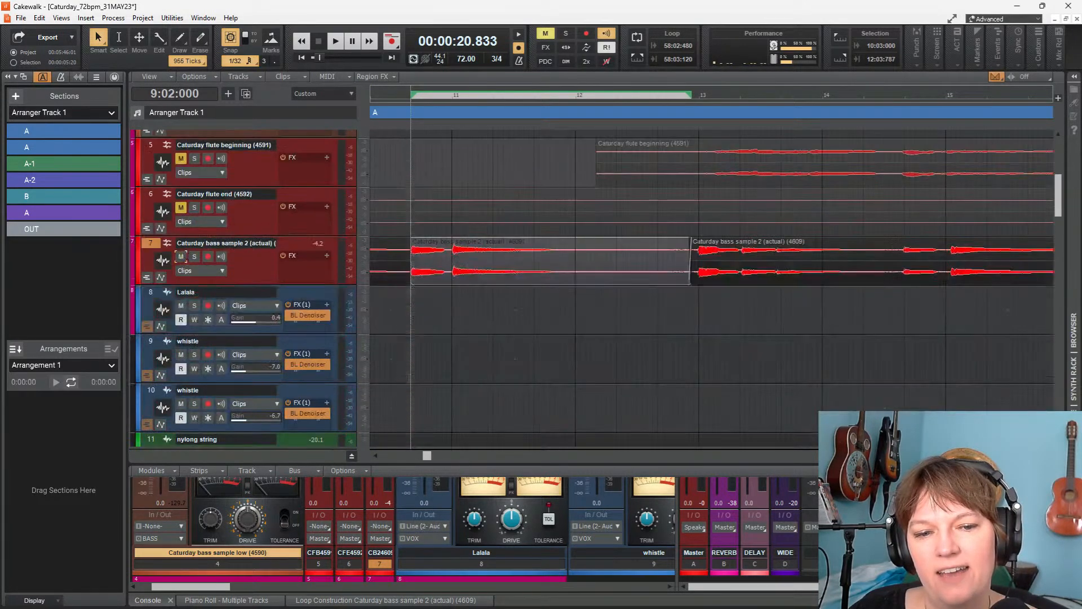
click(259, 242)
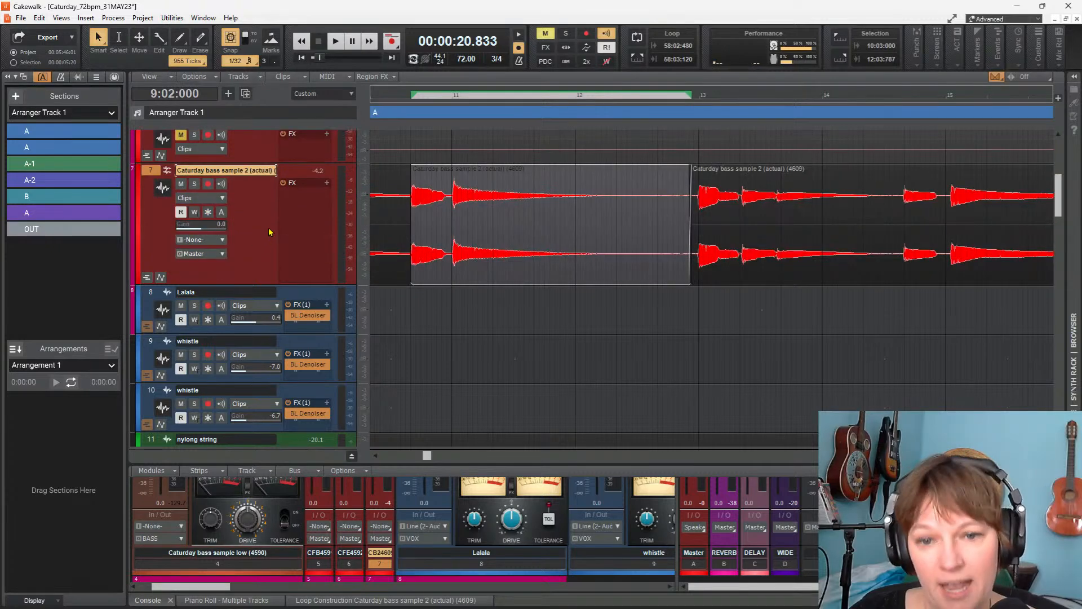
drag(745, 178, 788, 183)
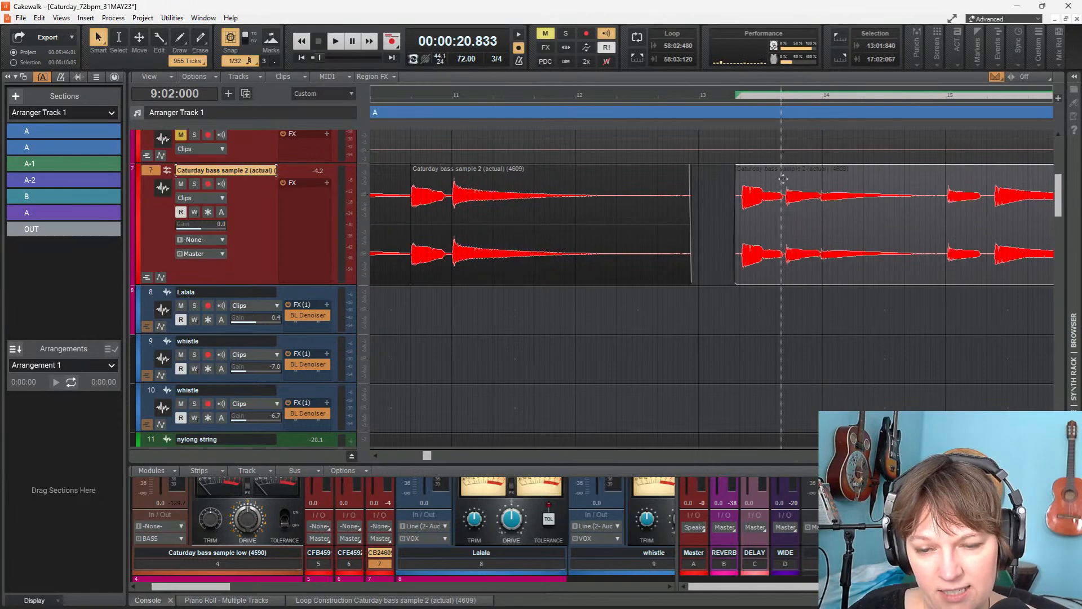
scroll(784, 177, up, 3)
drag(740, 177, 739, 178)
Play the retimed bass sample clips in the second section A from 9:02:000 through measure 15 and stop
scroll(593, 206, down, 4)
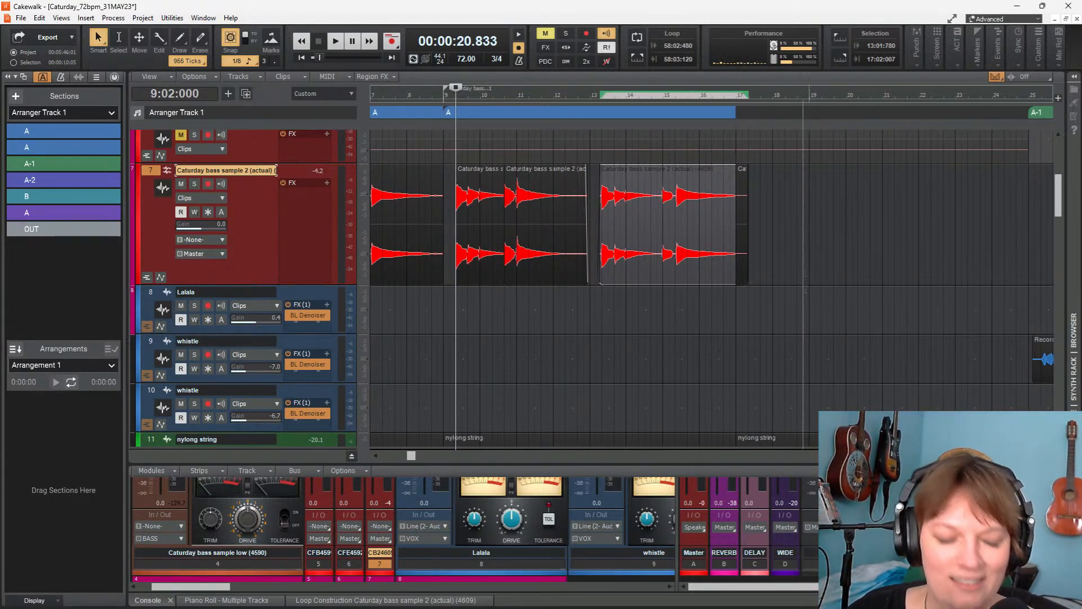
scroll(615, 225, down, 3)
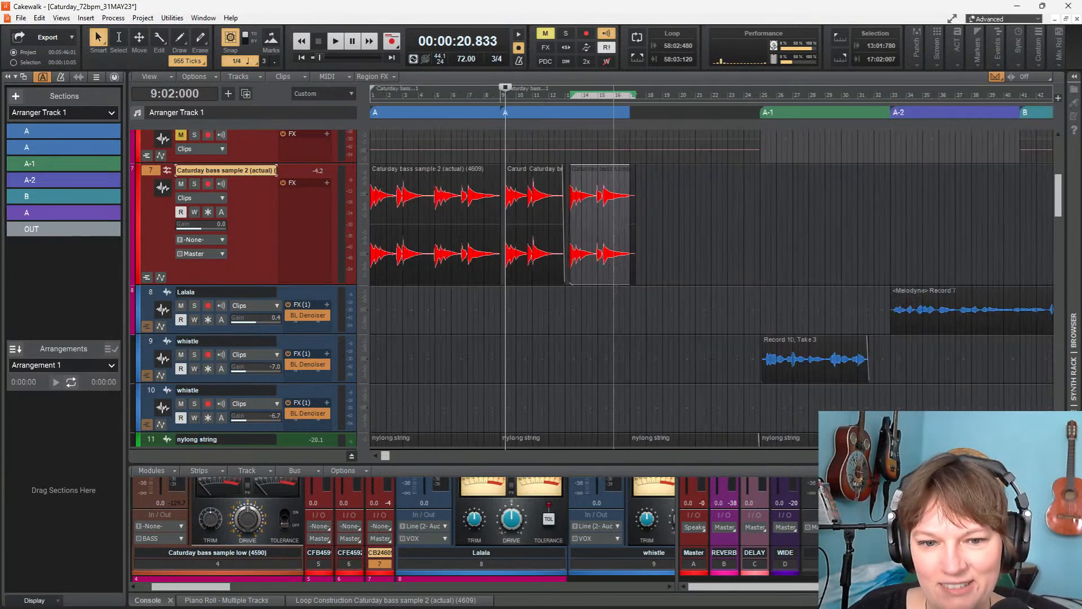
key(space)
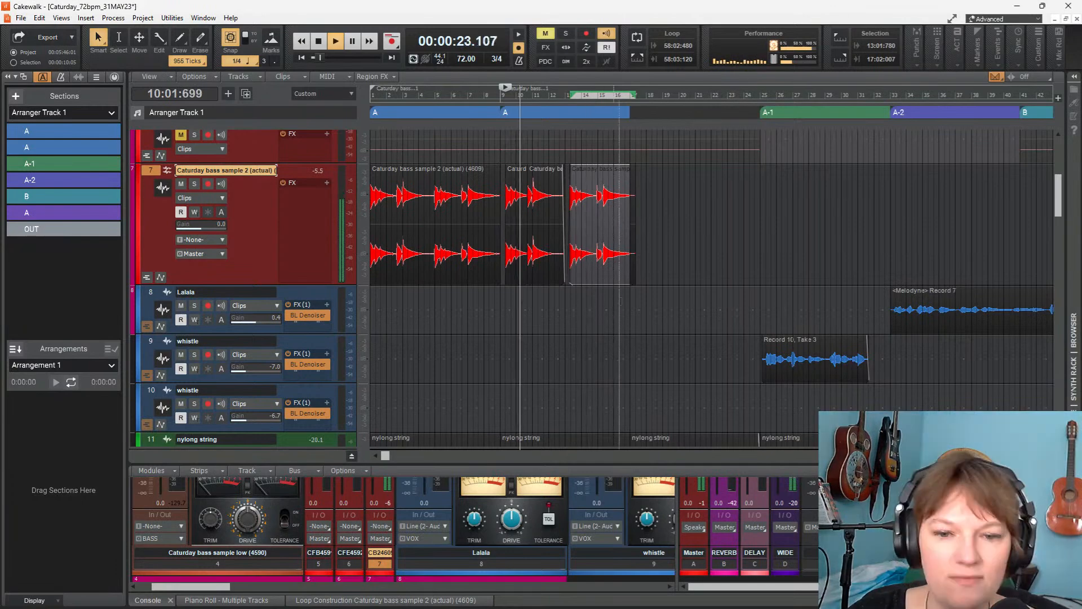
scroll(559, 225, up, 3)
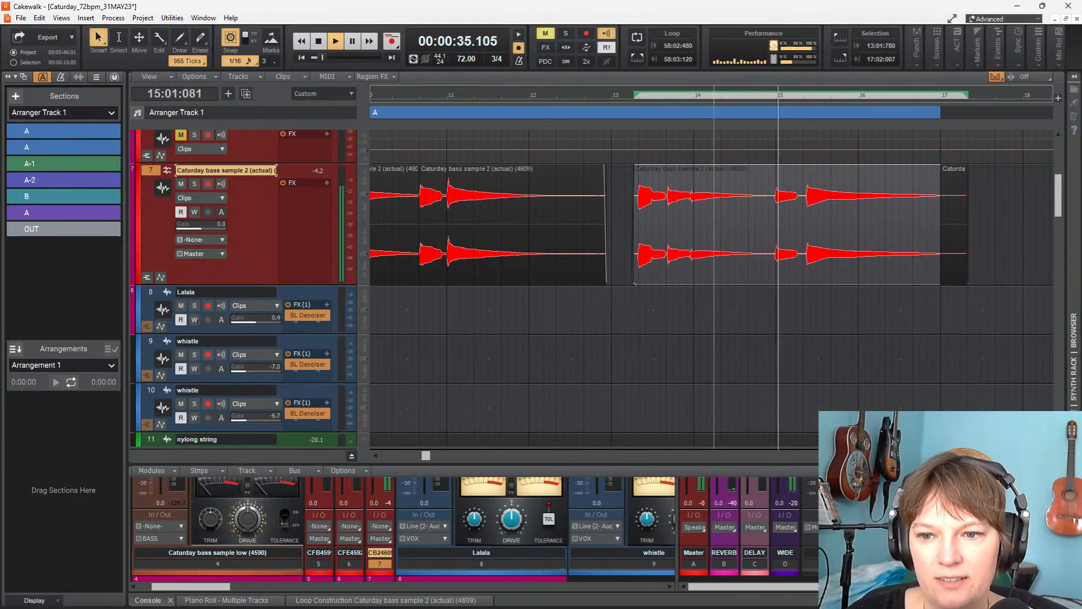
key(space)
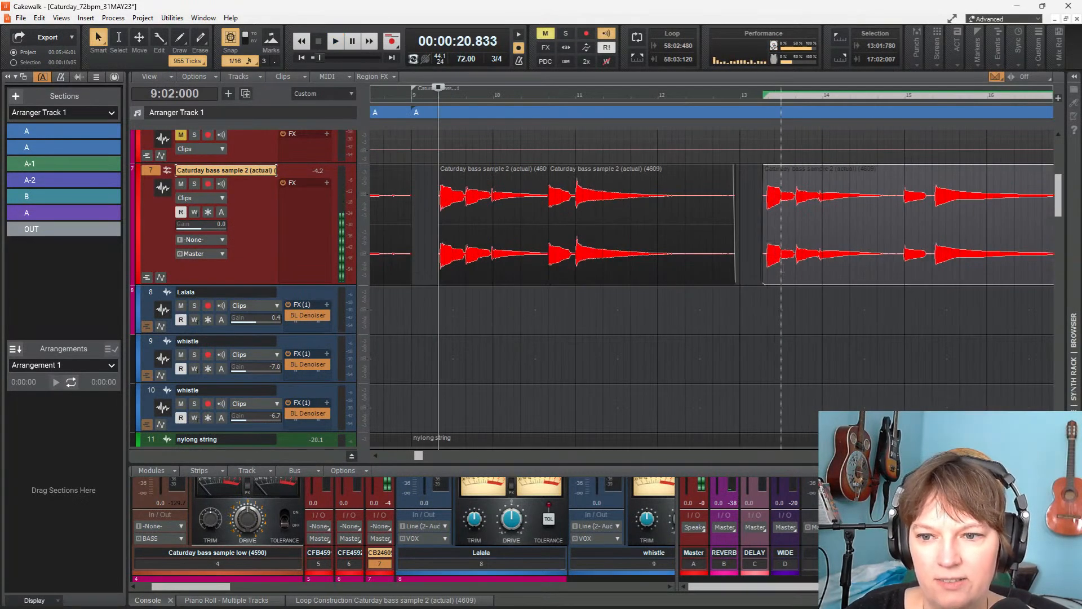
Play the last bass sample clip on track 7 from just before its first note in measure 13
scroll(780, 269, right, 3)
scroll(781, 269, right, 2)
scroll(451, 270, left, 2)
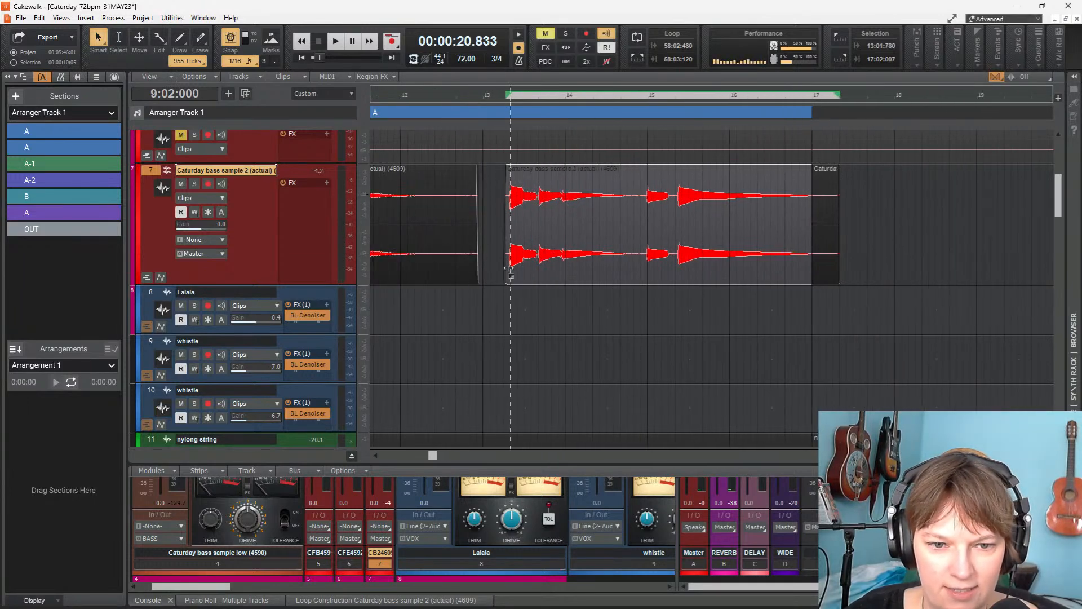
click(503, 268)
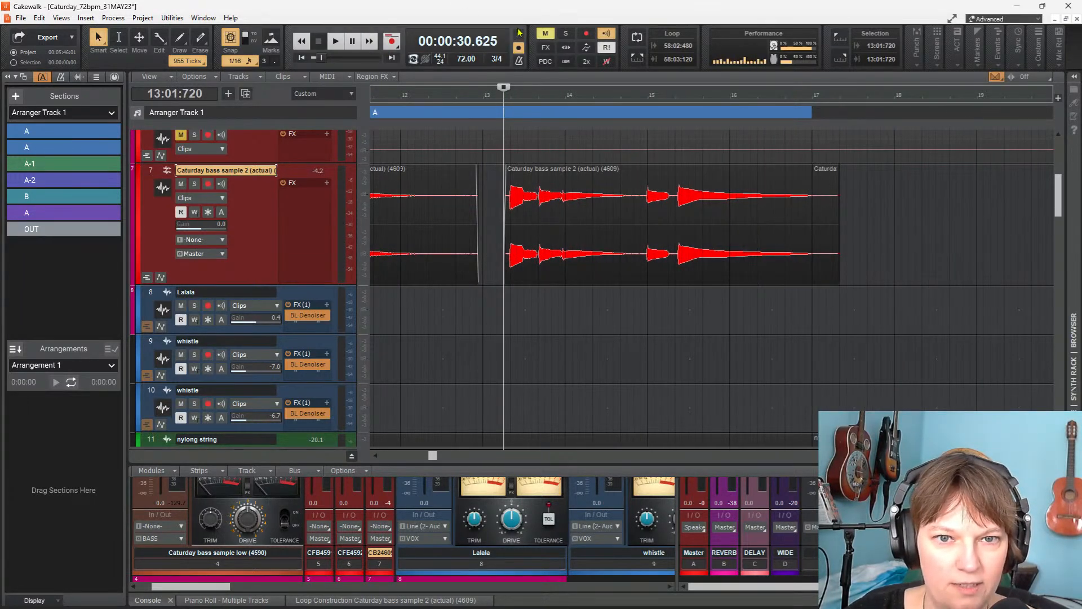
scroll(596, 203, up, 3)
key(space)
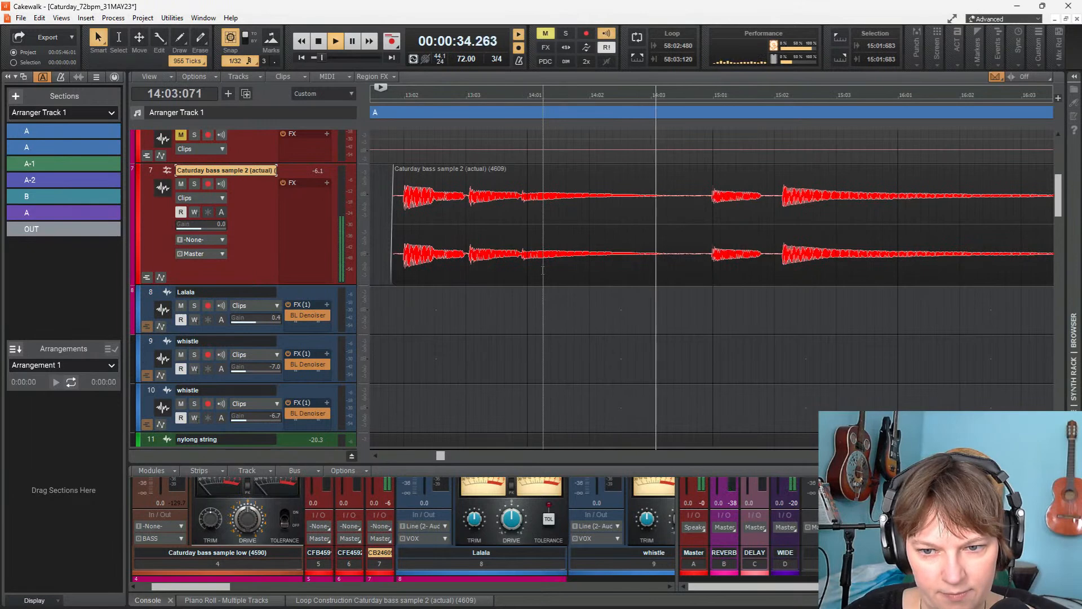
Split the track 7 bass clip just before the note near measure 15, move the later piece to start at 14:03:000 and audition it
click(712, 270)
drag(709, 242, 653, 235)
drag(761, 199, 698, 199)
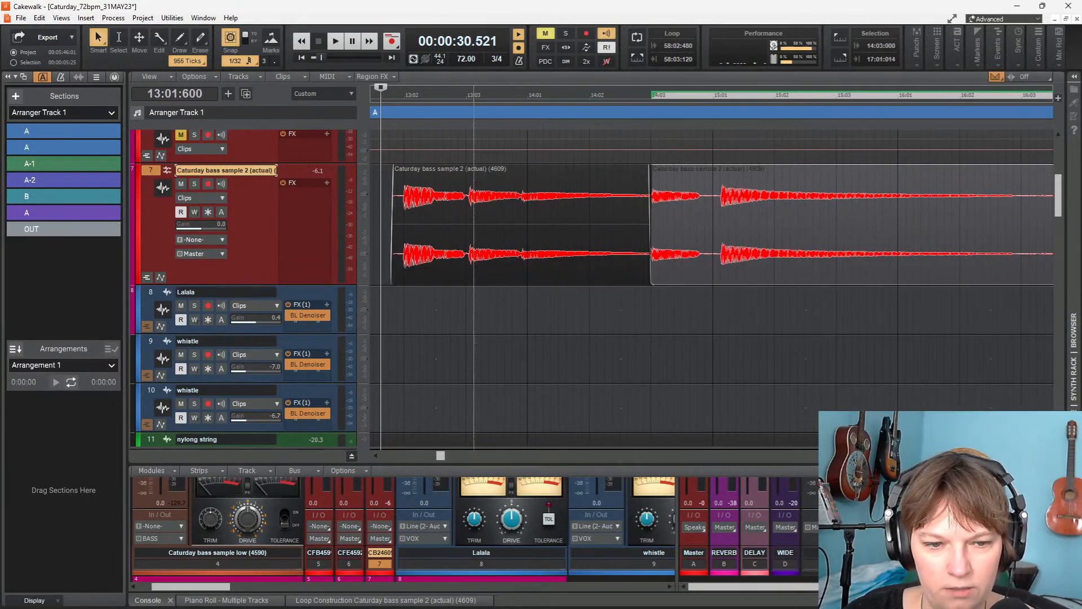
key(space)
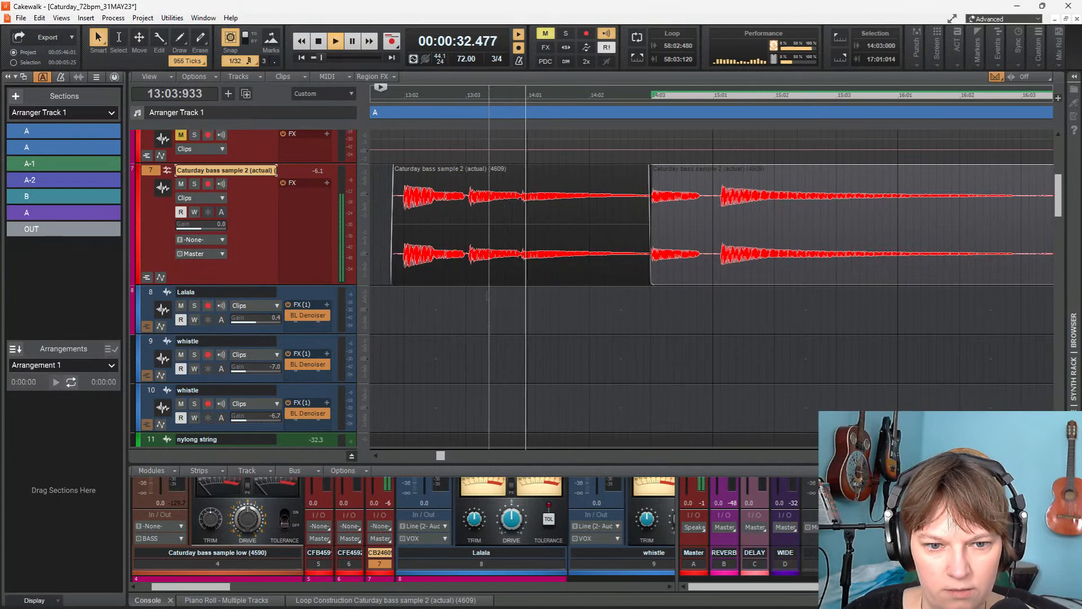
key(space)
Split the bass clip just before its second note in measure 13, move that piece to start at 13:02:903 and audition it
scroll(463, 269, up, 5)
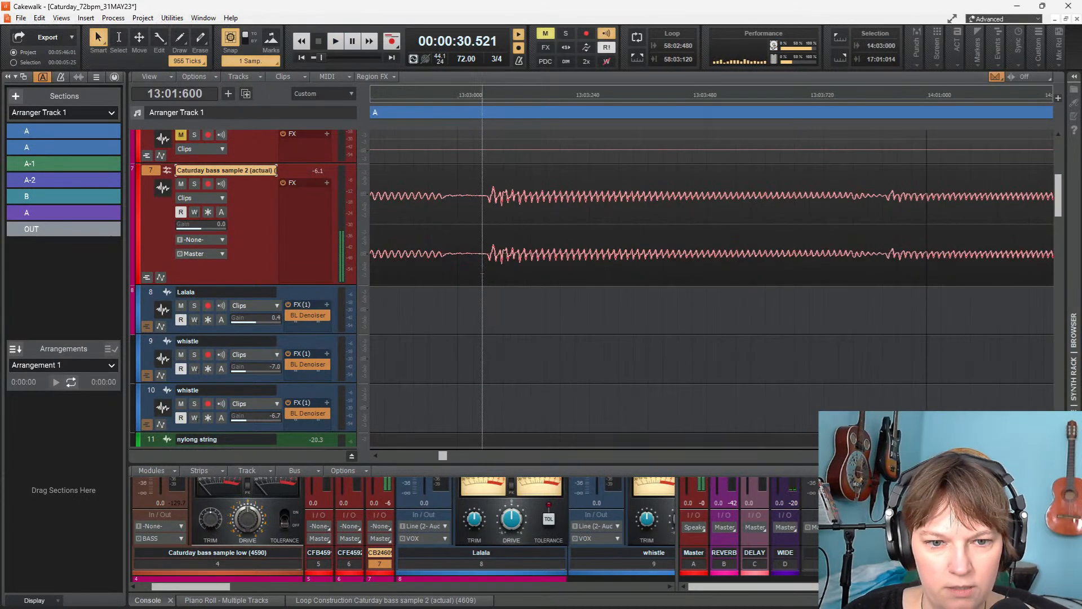
alt+click(457, 267)
click(484, 221)
scroll(485, 219, down, 5)
key(space)
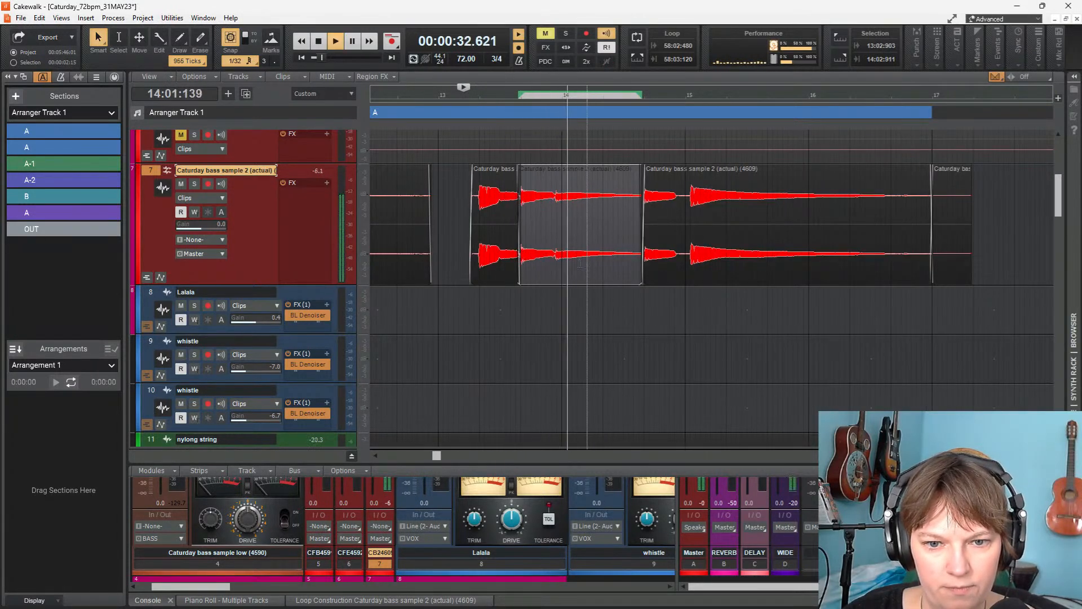
key(space)
Turn snapping off, split the bass clip just before its note ahead of measure 14 and move the later piece to start at 13:03:940
scroll(553, 273, up, 5)
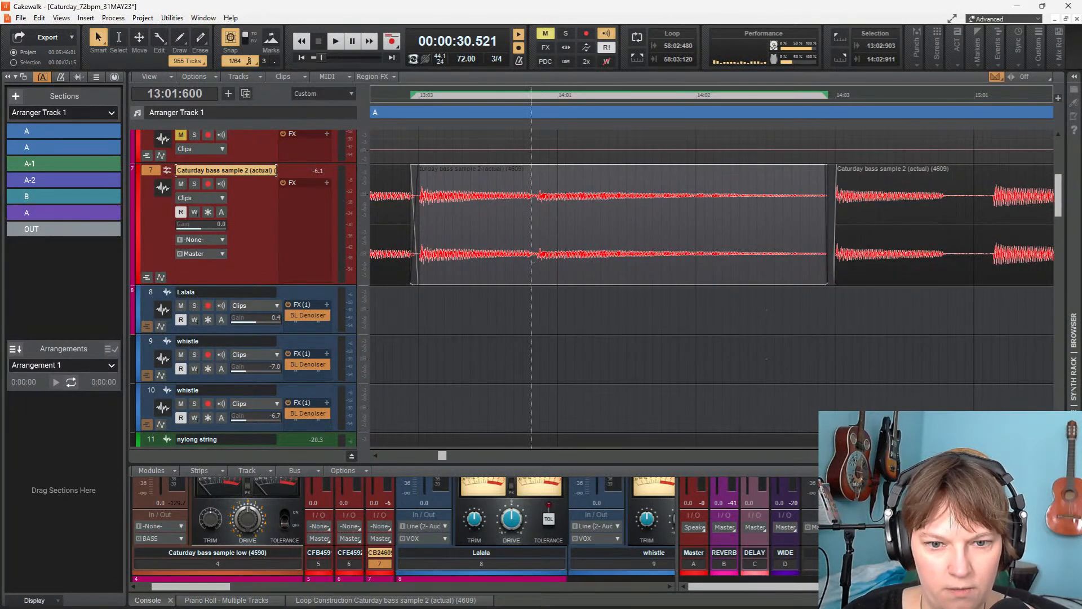
key(space)
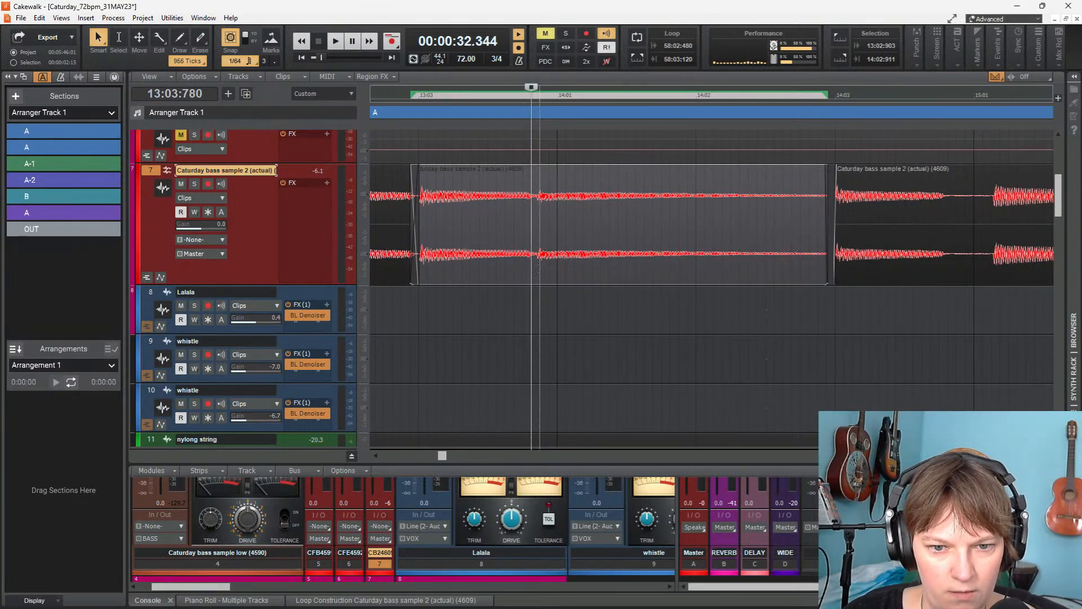
key(n)
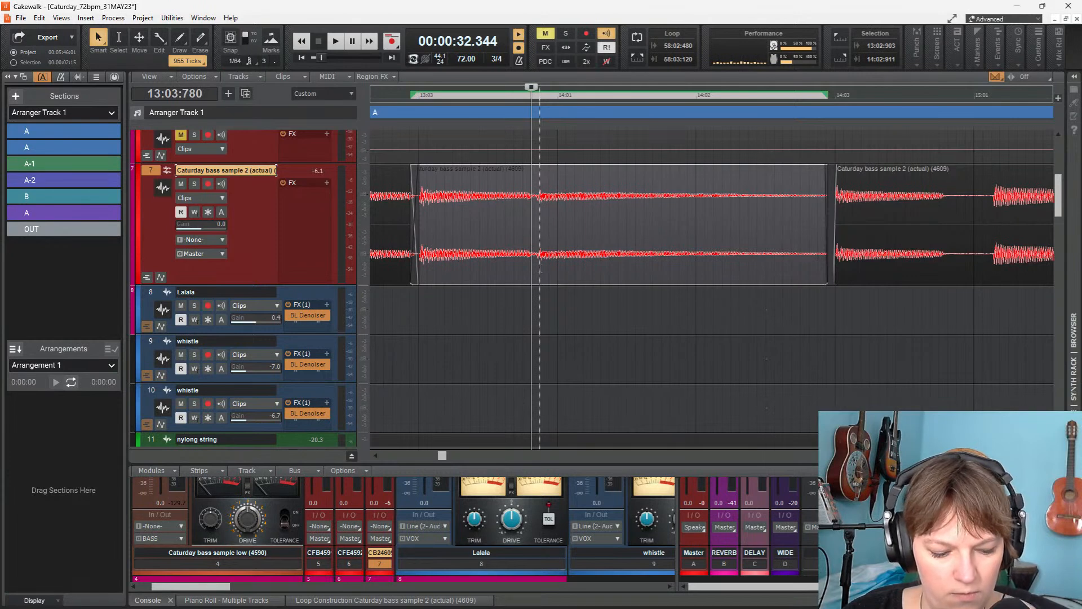
alt+click(536, 272)
drag(566, 207, 585, 209)
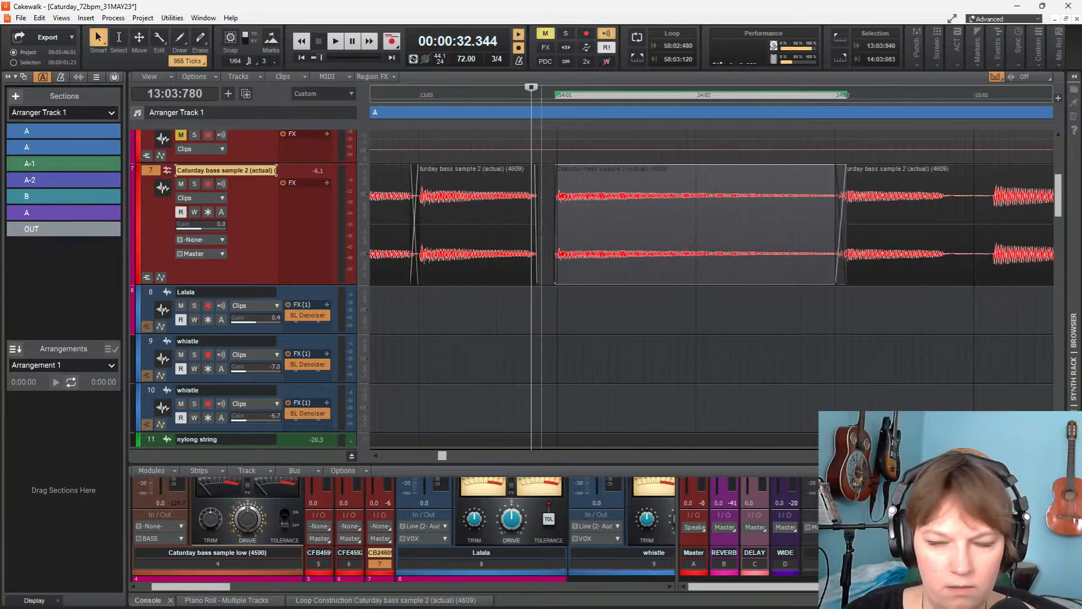
Play the retimed bass clips on track 7 from 13:01:911 into measure 15 and stop
scroll(548, 276, down, 4)
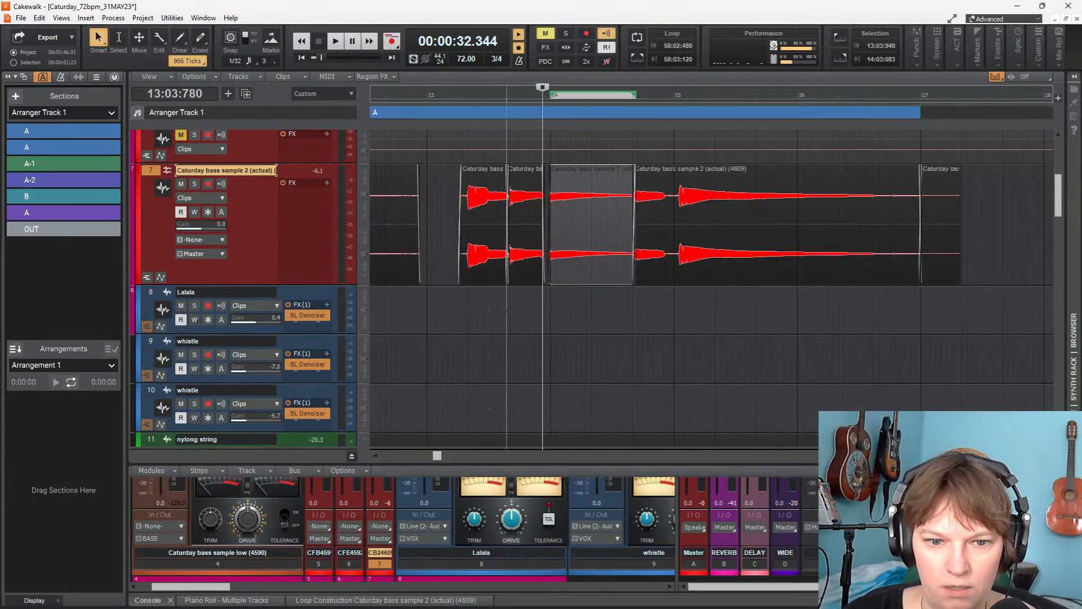
click(467, 304)
key(space)
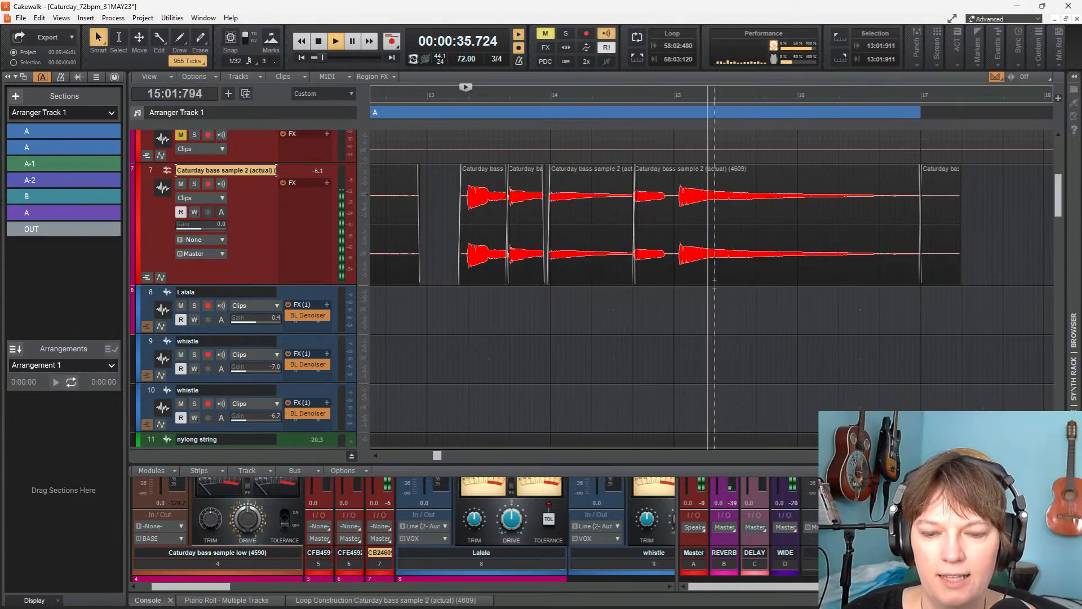
key(space)
Split the bass clip just before its last note near measure 15 and trim the end of the short piece before the split
click(674, 265)
drag(672, 261, 666, 261)
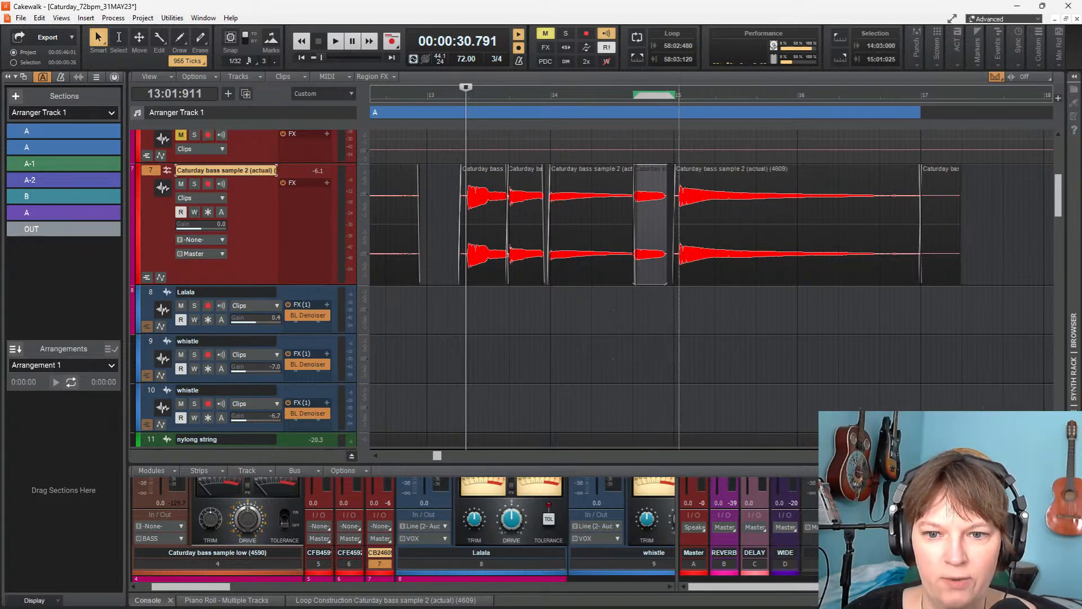
Move the final bass clip slightly earlier so its note falls on measure 15, and audition it from 14:02:793
click(692, 232)
drag(700, 221, 697, 222)
click(626, 298)
key(space)
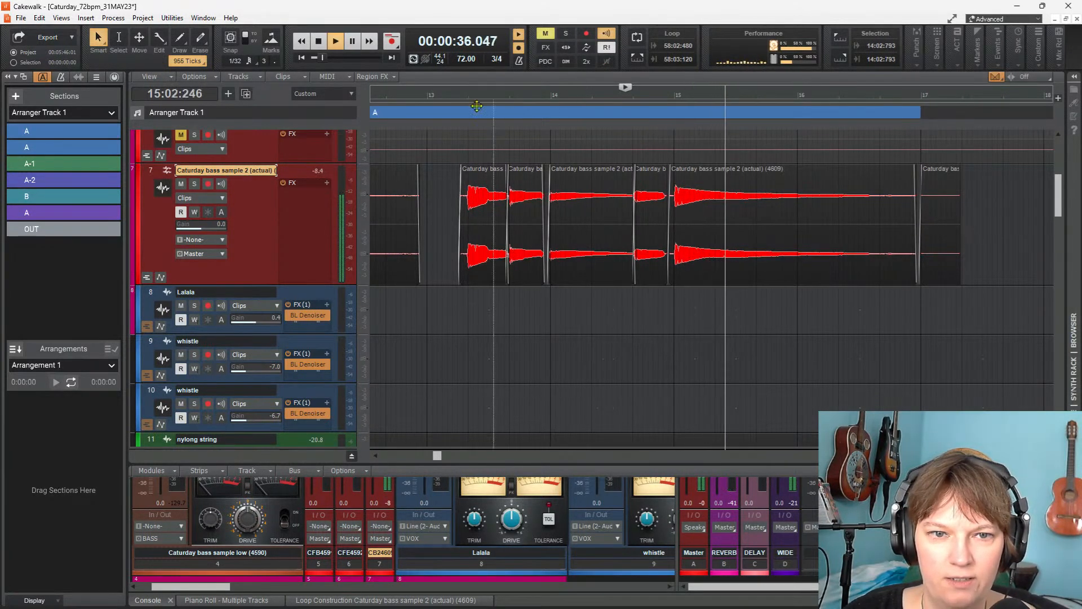
key(space)
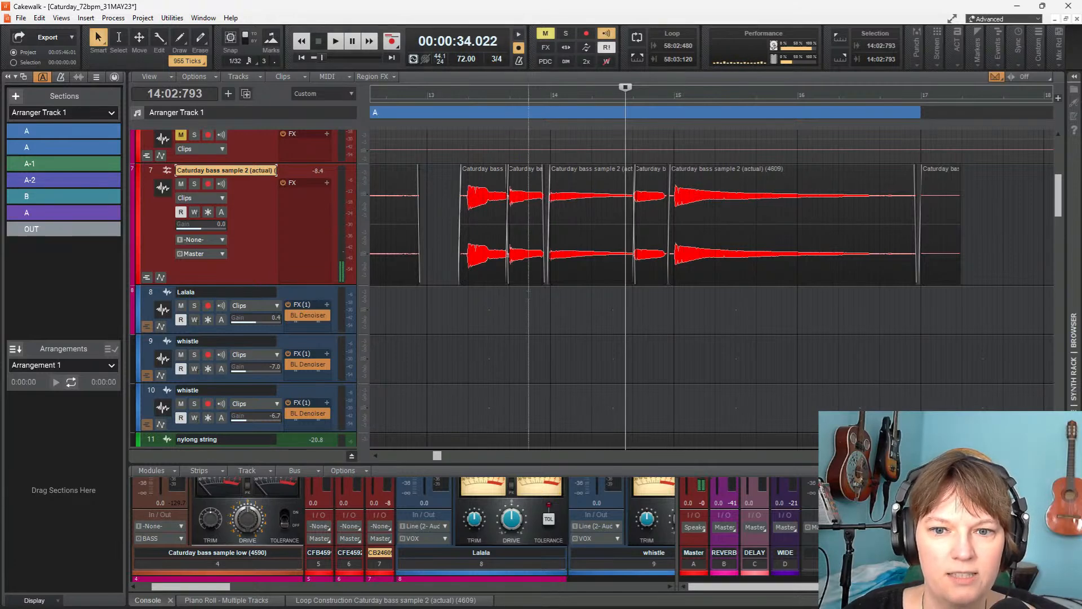
Play the song from 13:01:742 and delete the leftover bass clip at measure 17 on track 7
scroll(459, 298, down, 3)
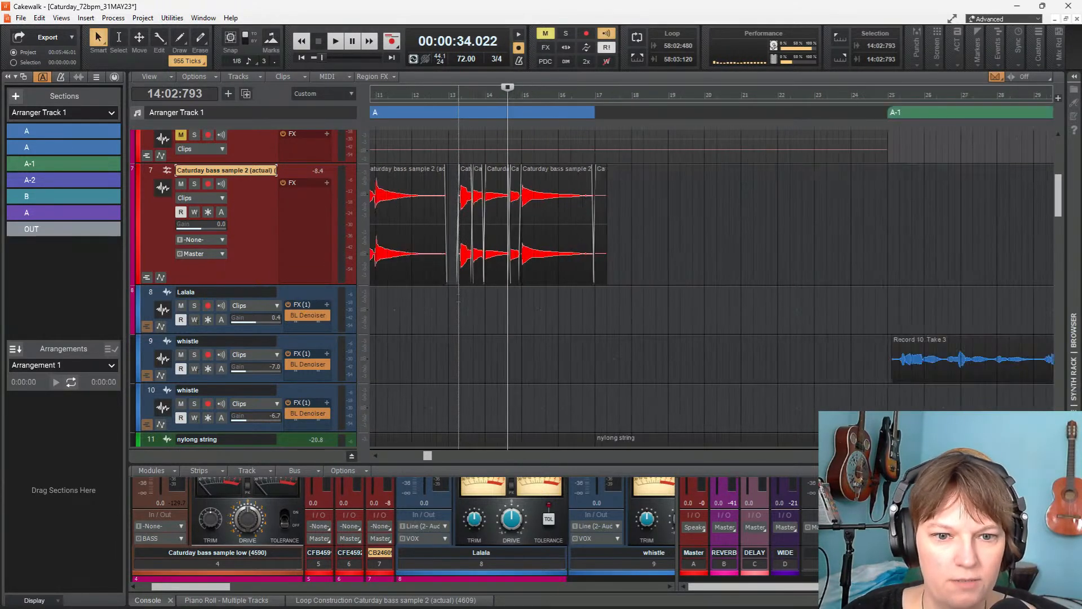
scroll(459, 298, up, 3)
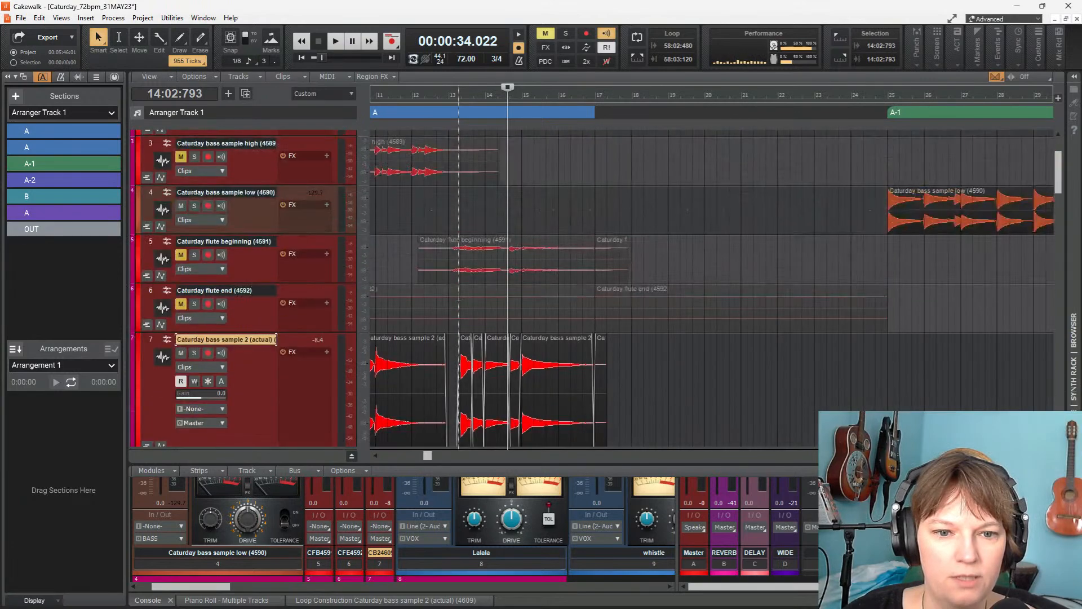
scroll(459, 298, down, 4)
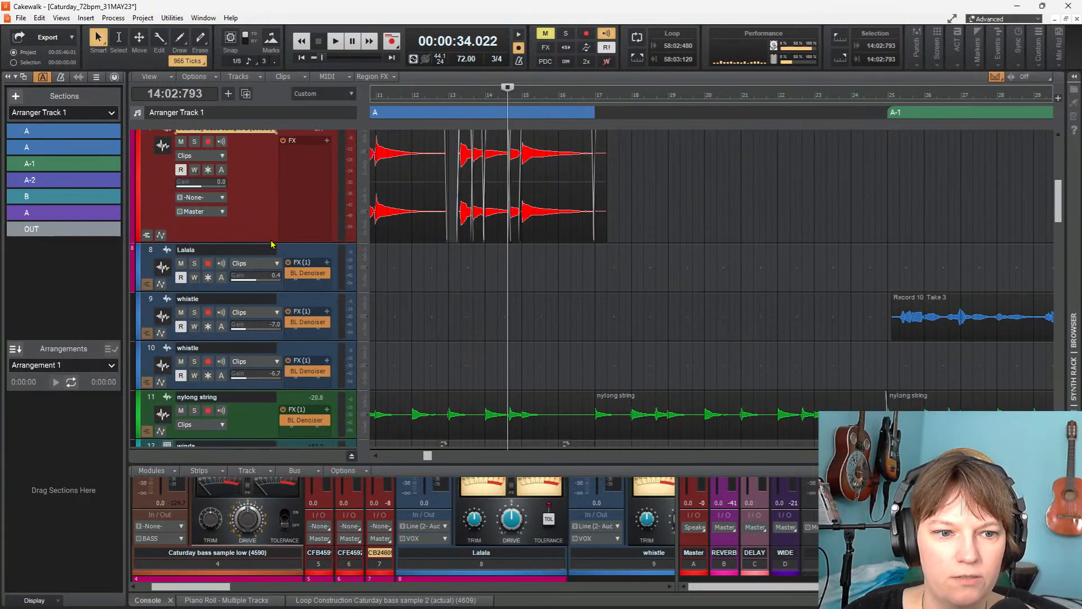
scroll(270, 241, down, 2)
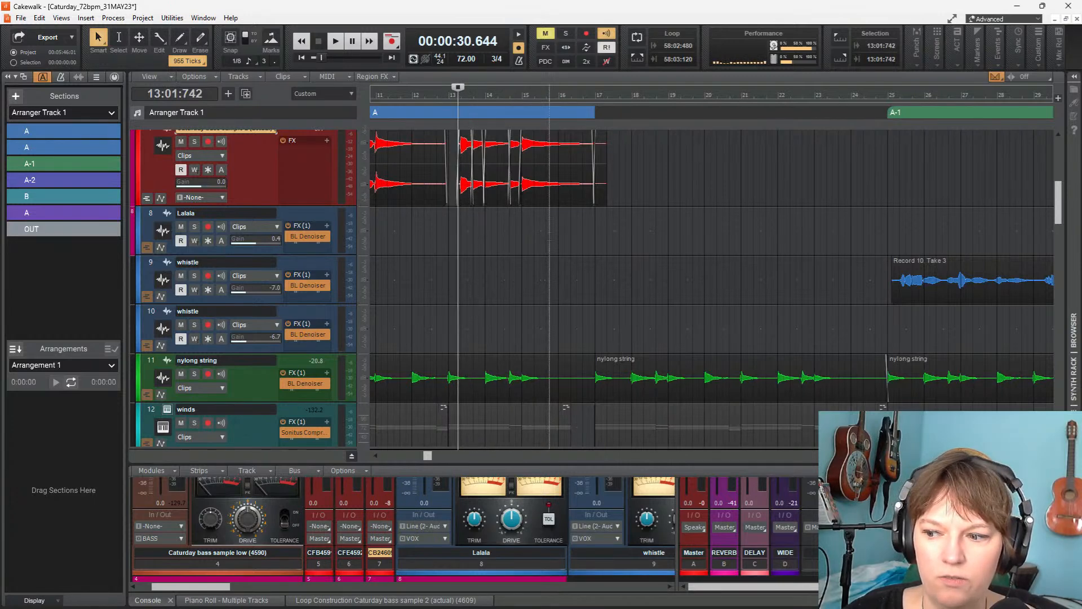
key(space)
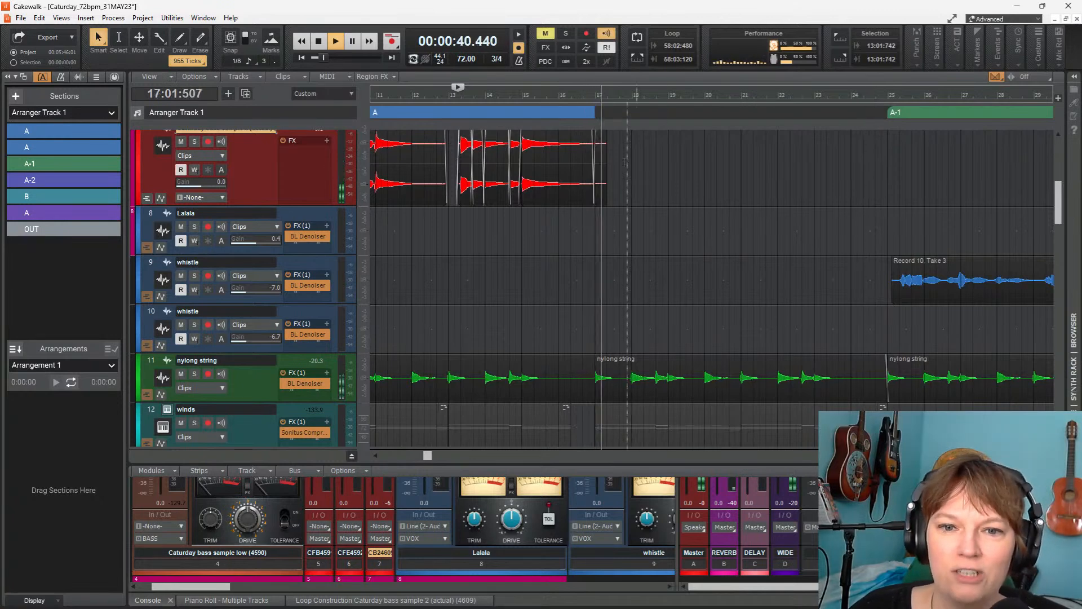
click(598, 148)
key(Delete)
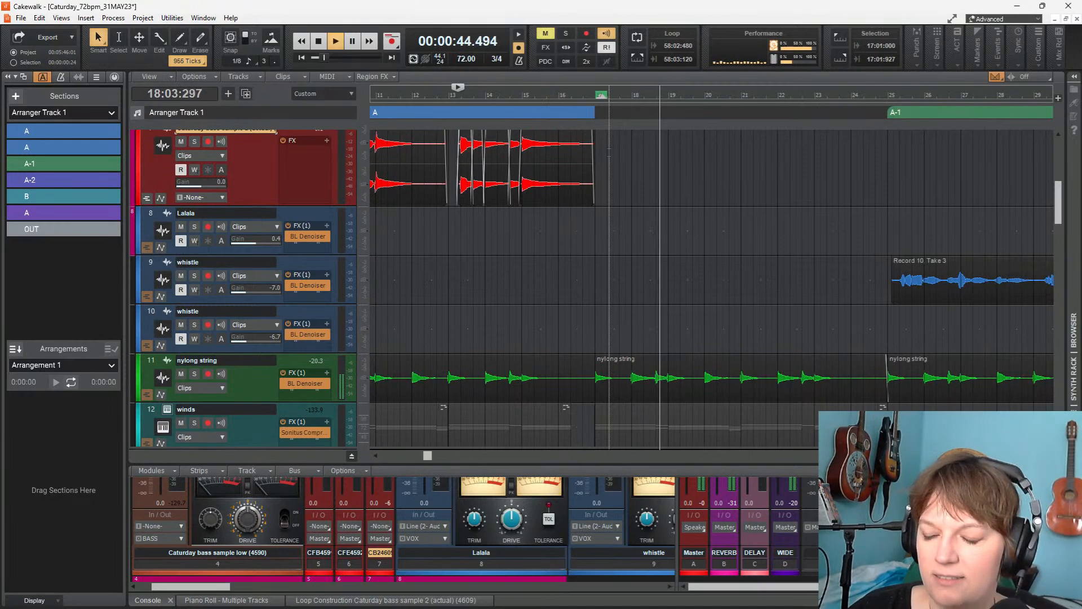
Review the bass, flute, vocal and whistle tracks through sections A-1 and A-2 while the song plays
scroll(610, 151, up, 4)
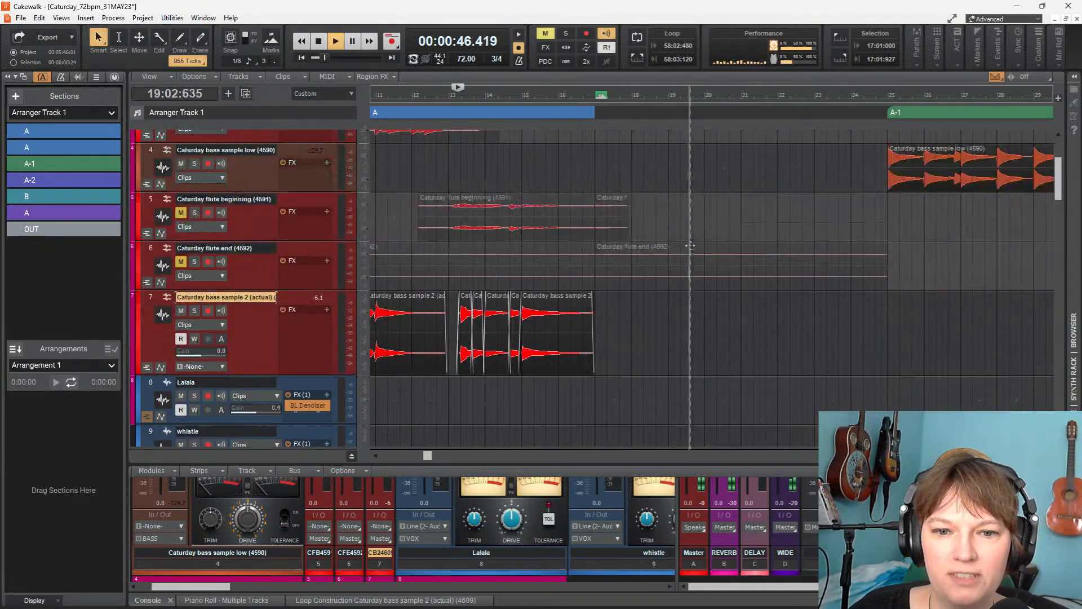
scroll(634, 274, down, 2)
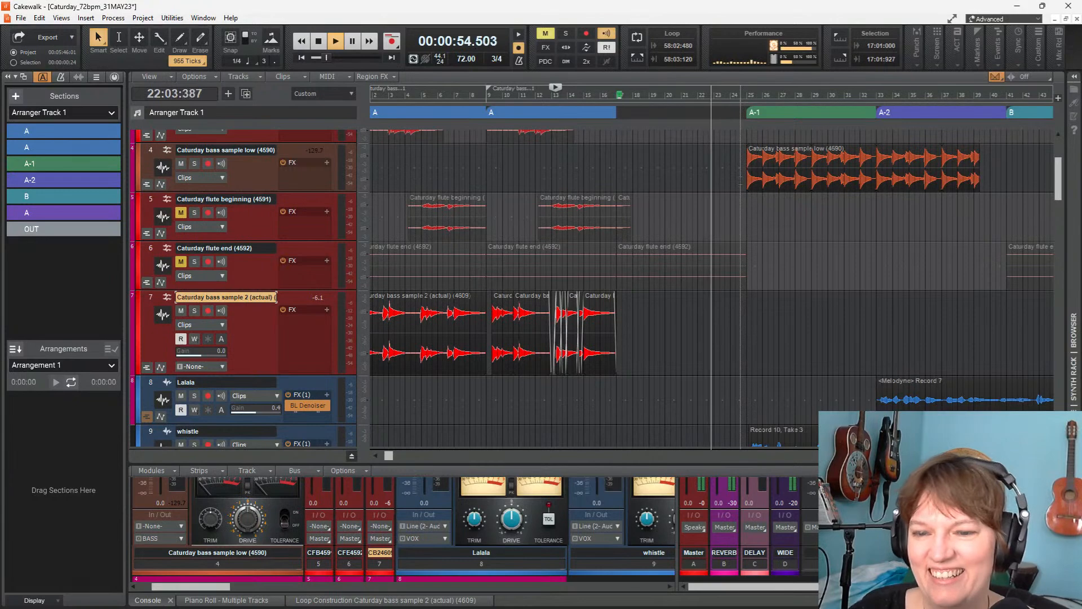
scroll(564, 282, down, 3)
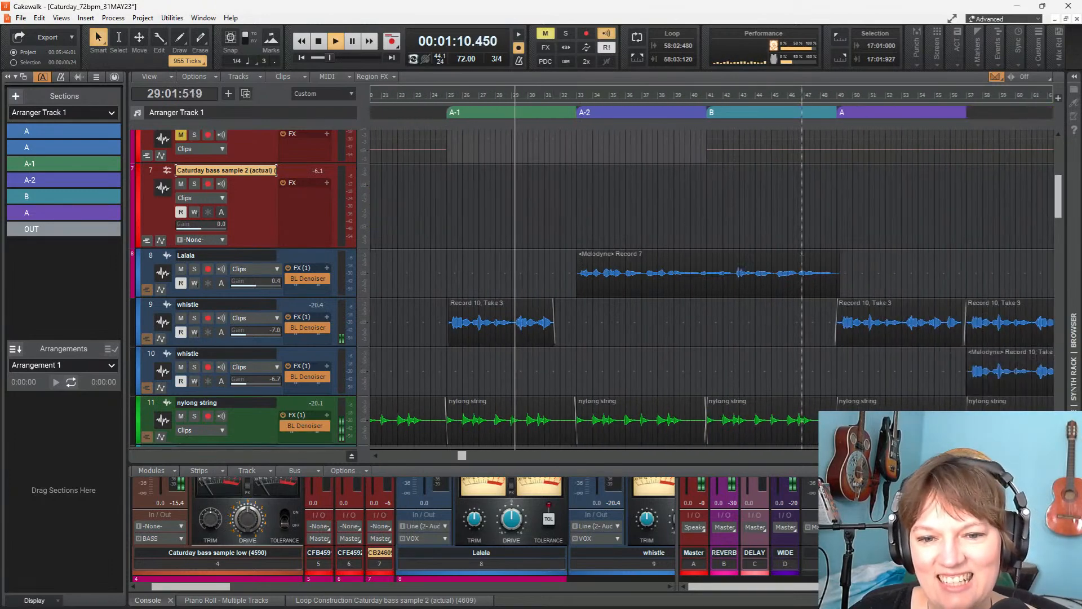
scroll(801, 255, up, 1)
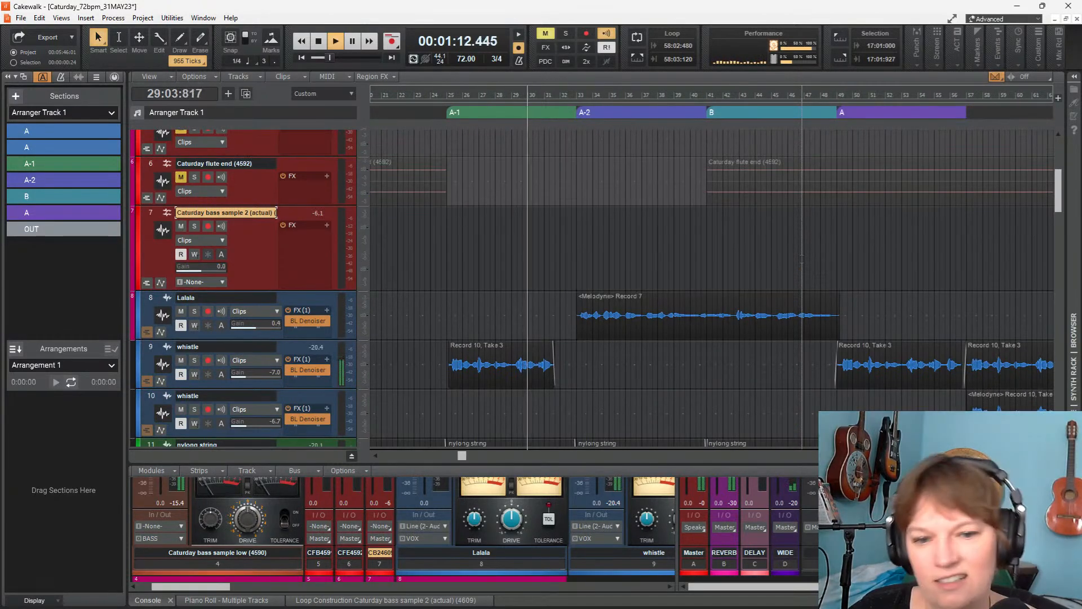
scroll(644, 306, up, 3)
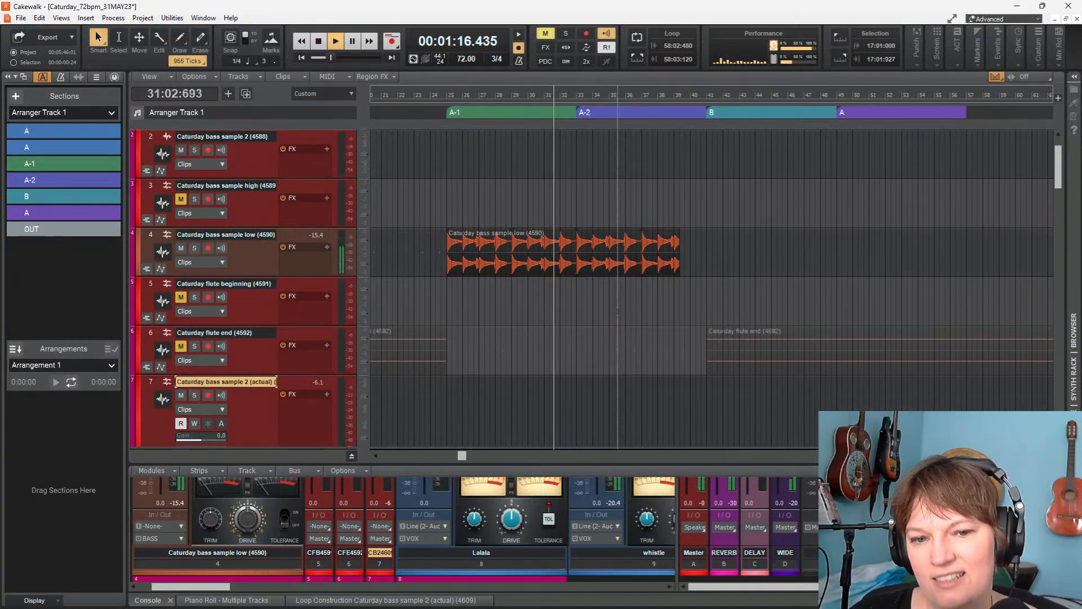
scroll(617, 307, down, 4)
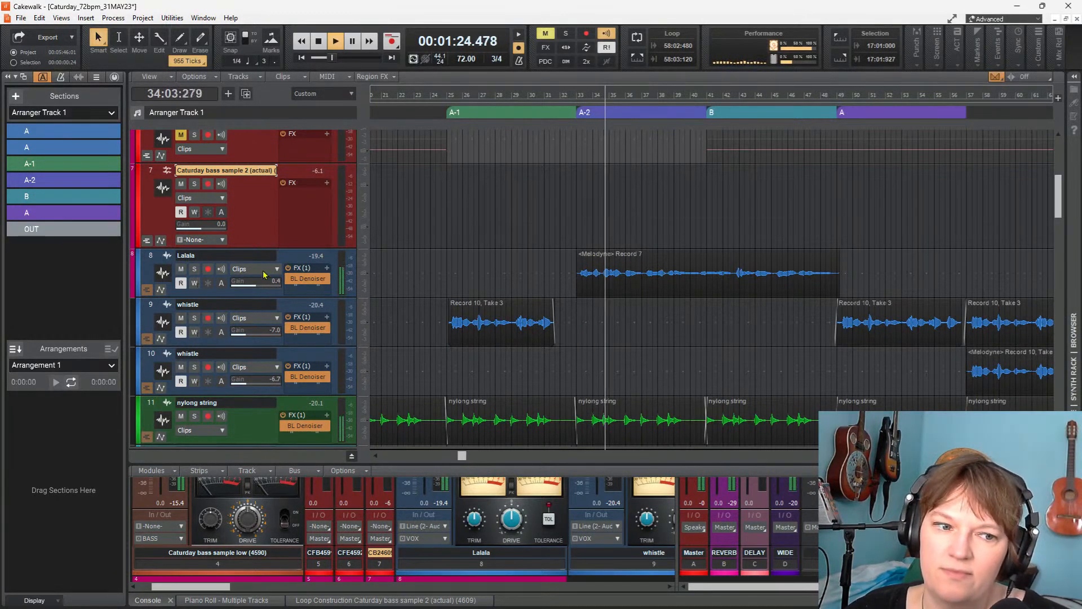
Focus the Lalala track and enlarge the console to show its EQ module
click(247, 254)
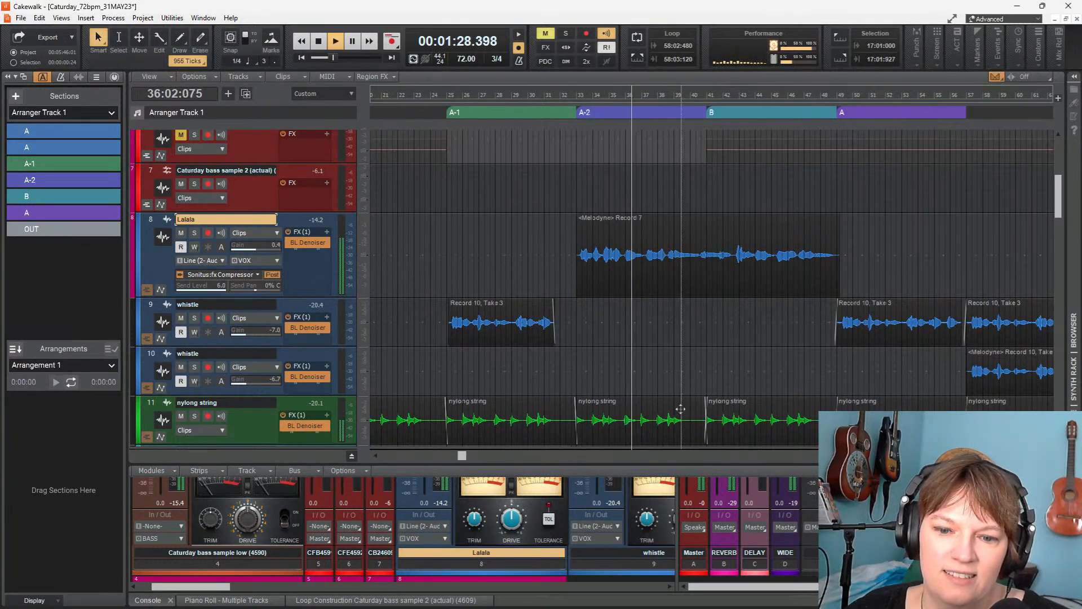
drag(654, 464, 654, 351)
scroll(474, 388, up, 3)
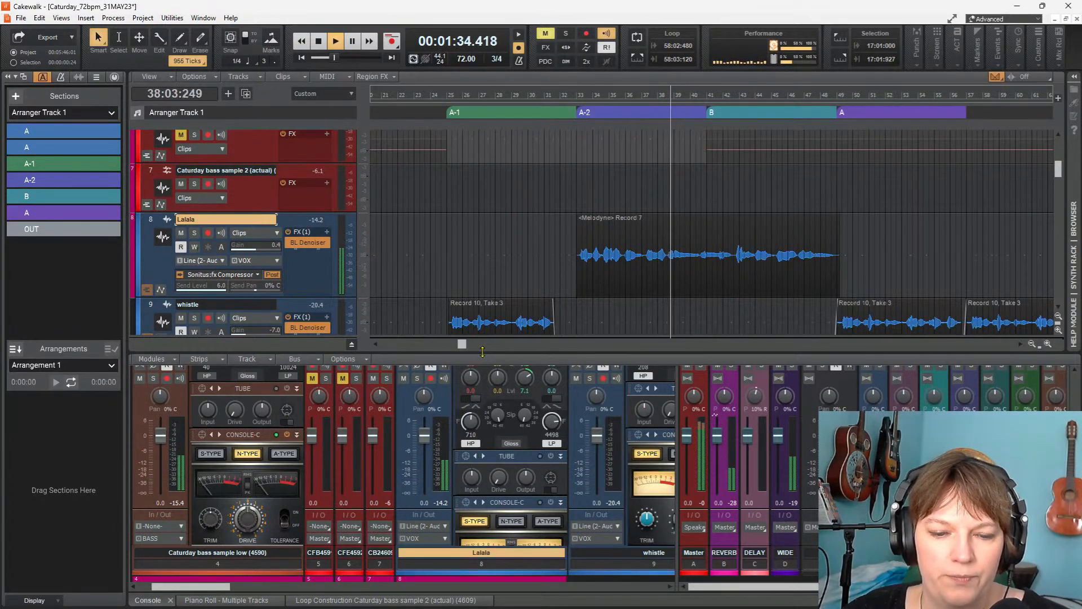
drag(483, 352, 484, 253)
scroll(492, 366, up, 2)
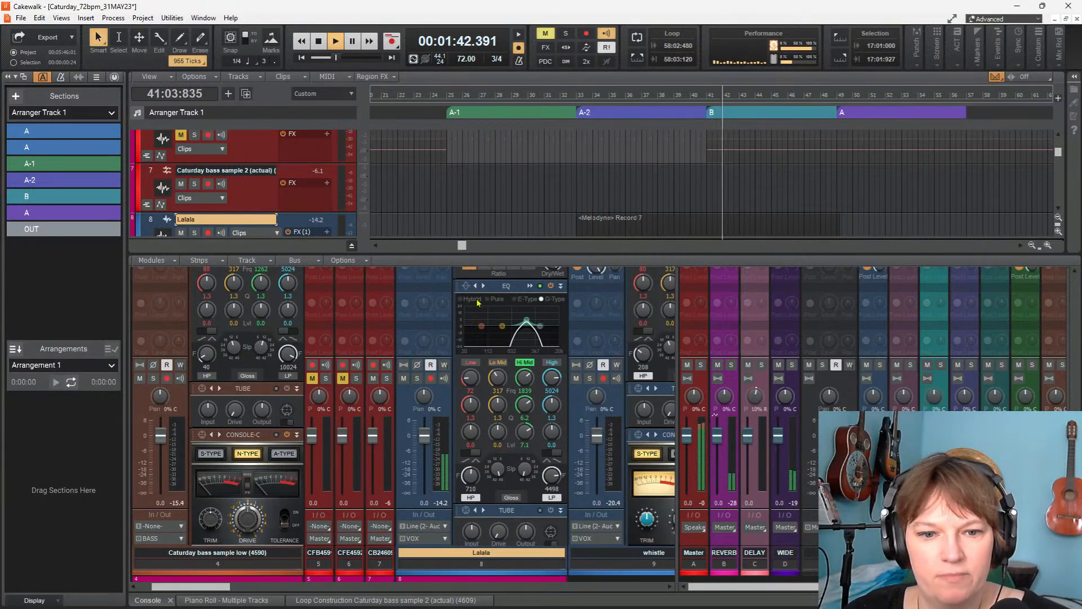
Compare the Lalala track's sound with its EQ bypassed and enabled during playback
click(551, 286)
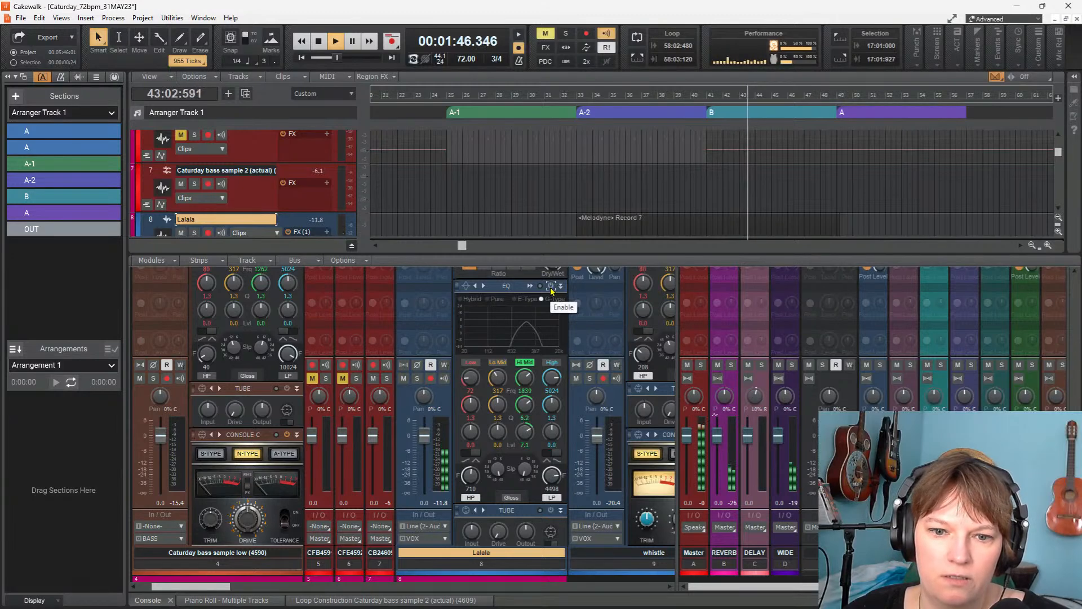
click(552, 286)
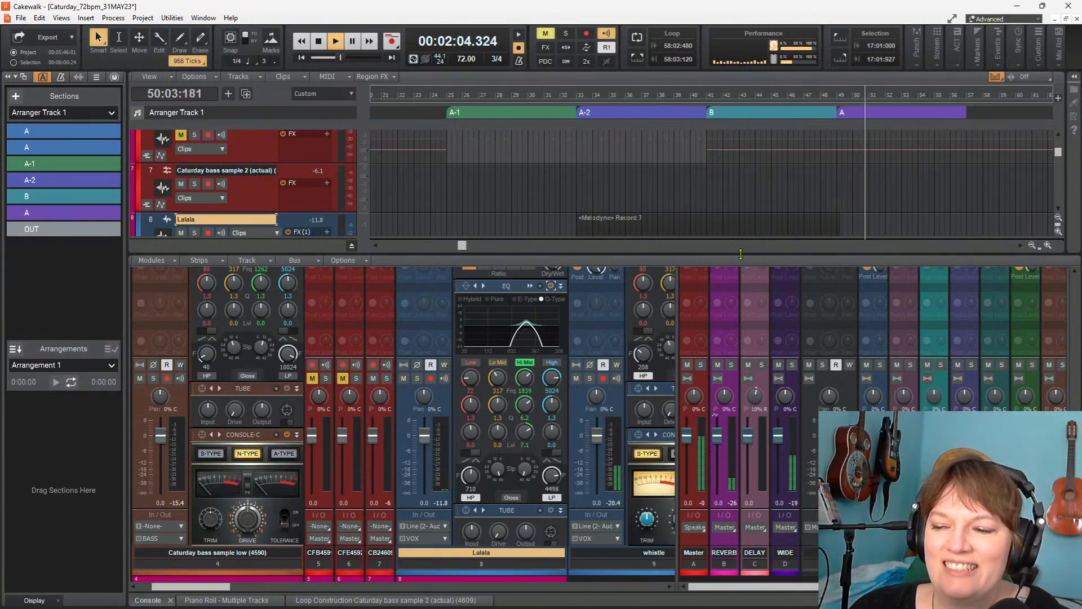
Shrink the console and examine the whistle, nylon string, winds and melotron tracks from the last section A through OUT
drag(741, 255, 741, 350)
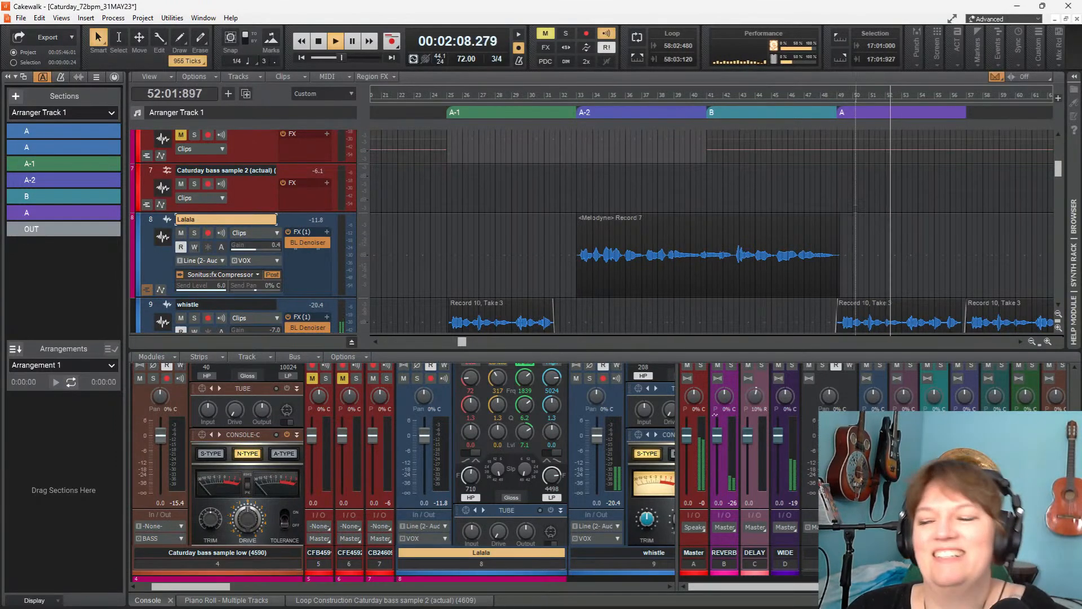
scroll(836, 222, right, 1)
scroll(835, 223, right, 5)
scroll(832, 222, down, 5)
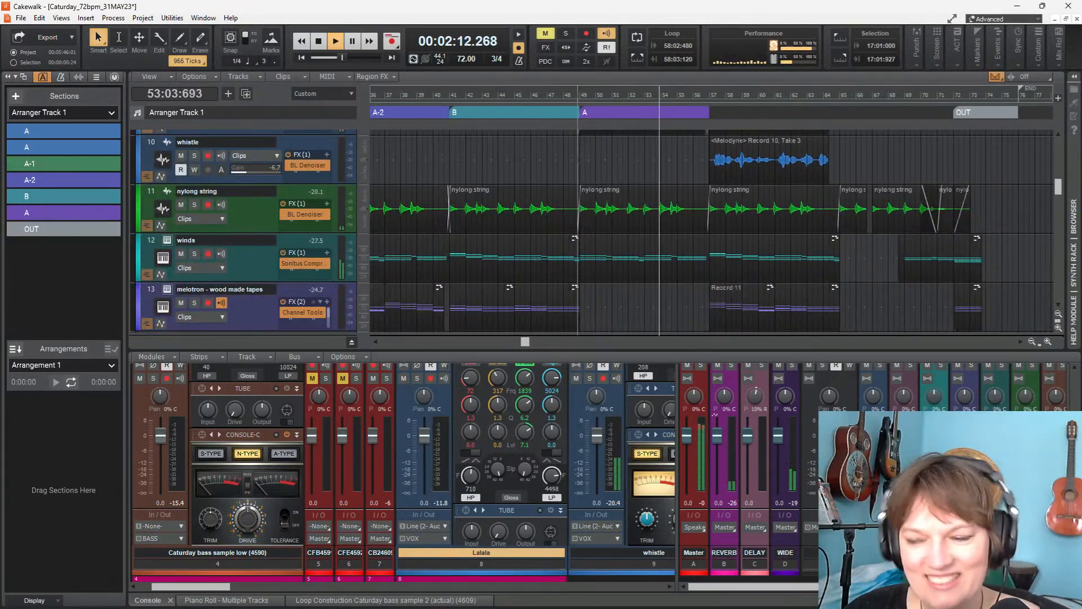
Review the whistle, string, vocal and bass tracks and the Lalala track's EQ while the song plays through its final sections
scroll(577, 161, down, 1)
scroll(579, 169, down, 1)
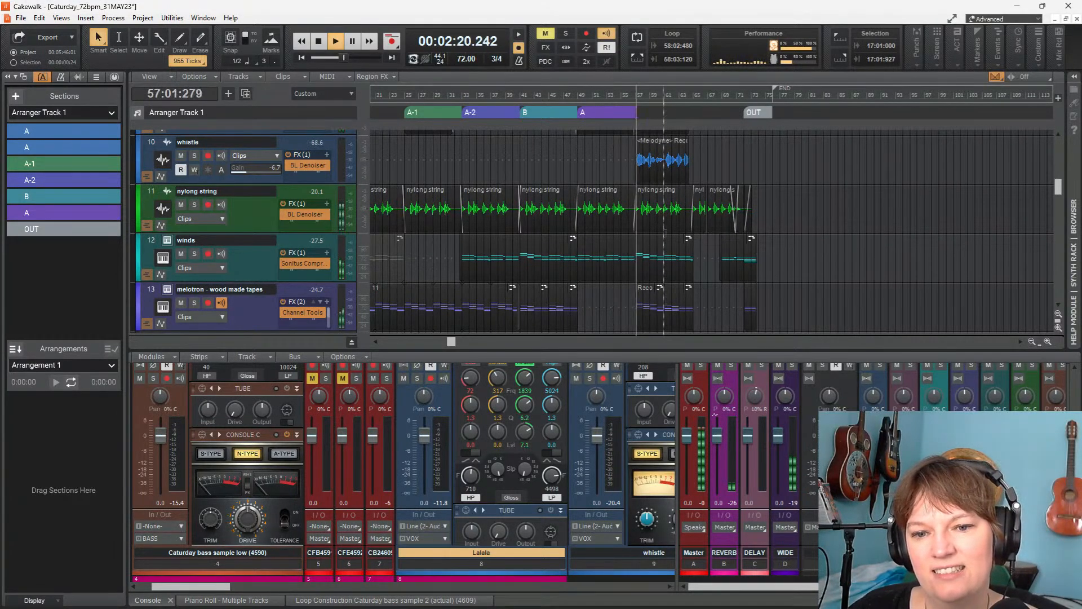
scroll(661, 231, up, 3)
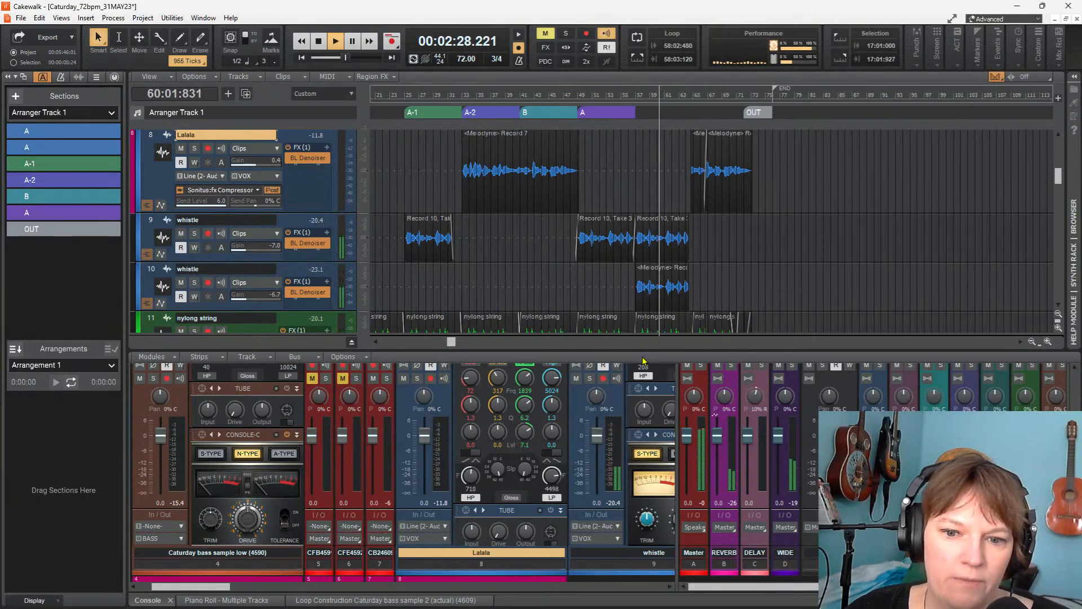
drag(640, 350, 638, 239)
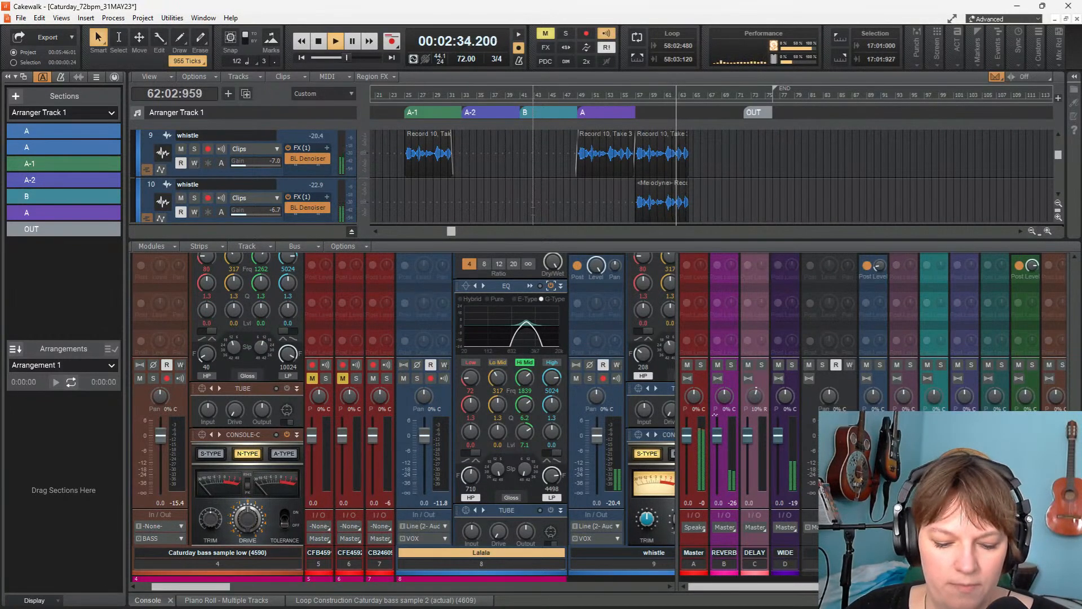
scroll(531, 210, up, 8)
scroll(531, 186, up, 1)
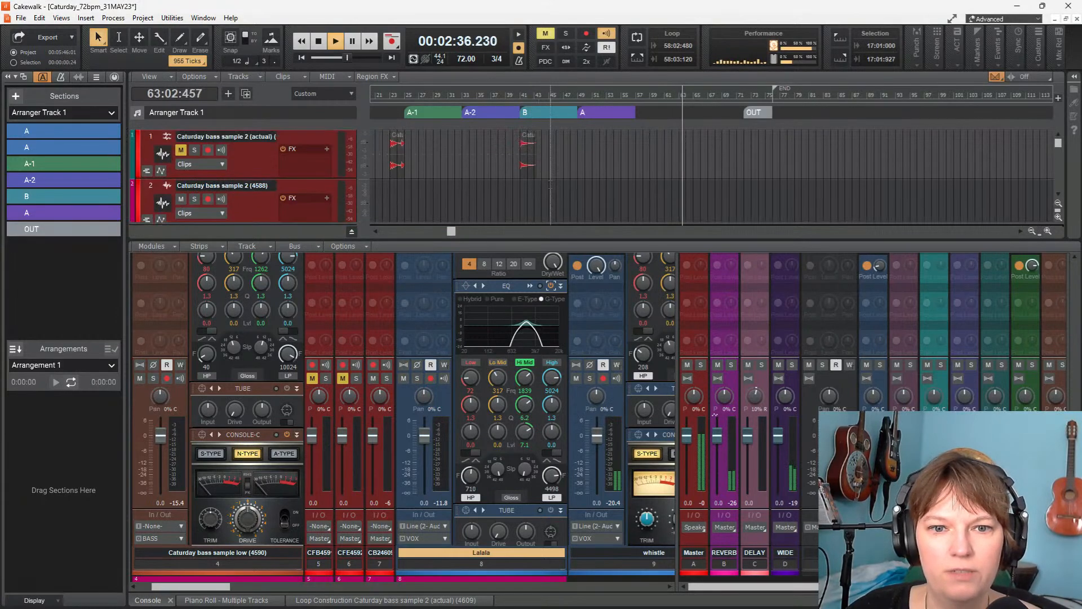
drag(577, 247, 576, 306)
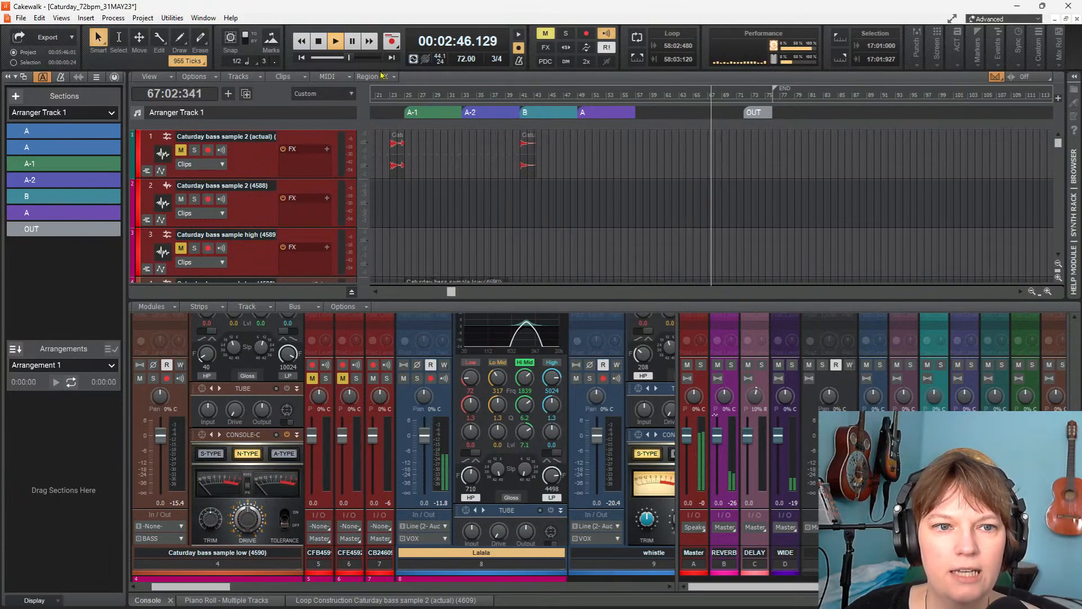
Pause playback, return to the song's start, and show the first console channels with a taller track area
click(353, 42)
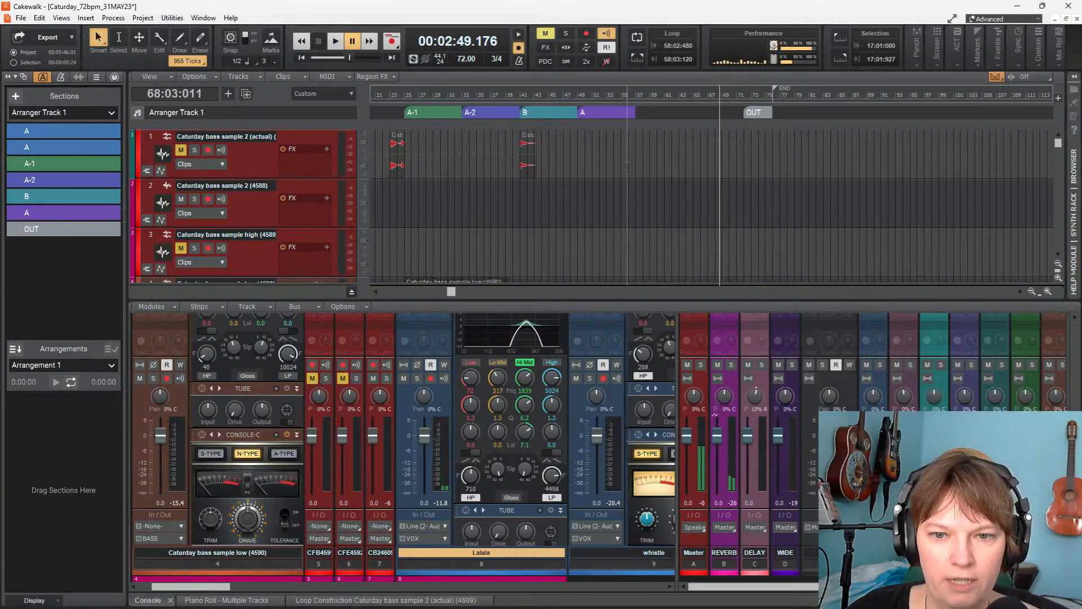
click(302, 58)
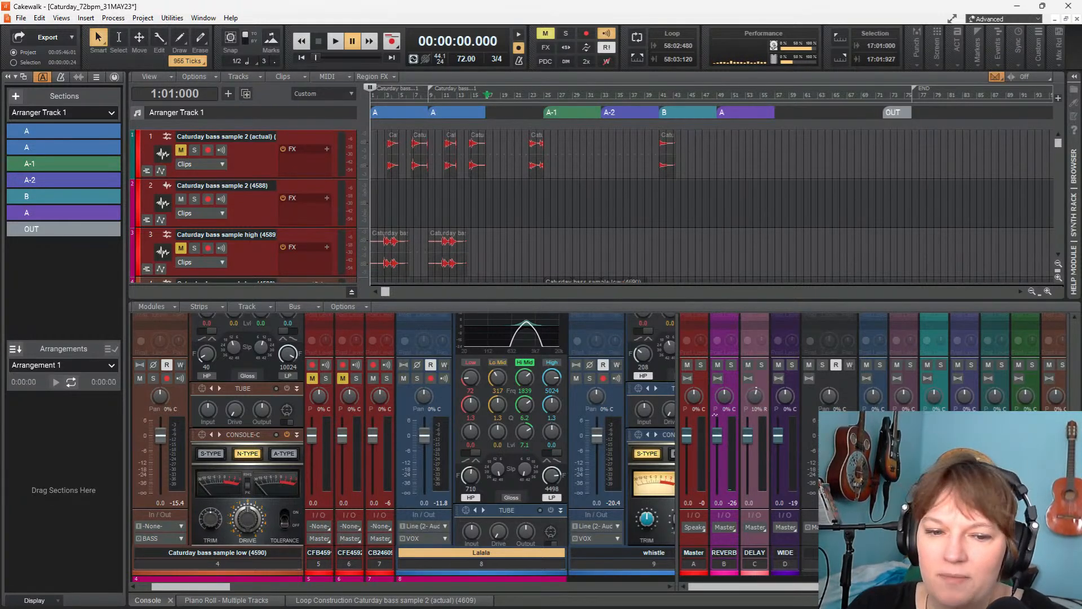
drag(169, 588, 151, 590)
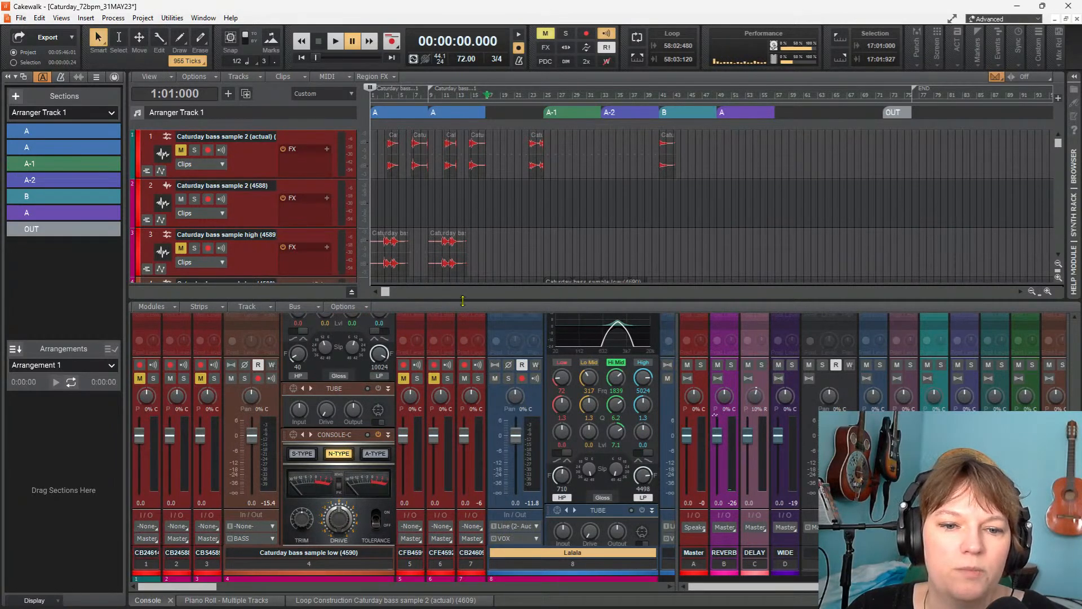
drag(462, 298, 477, 352)
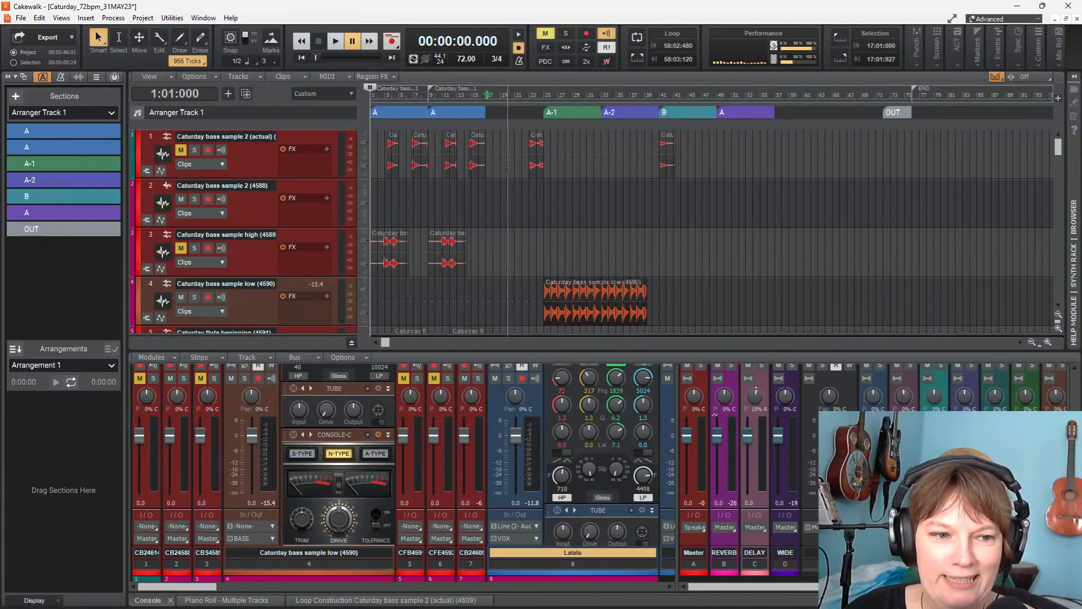
Mute the Caturday bass sample 2 clip in the first section A on track 7
scroll(520, 232, down, 4)
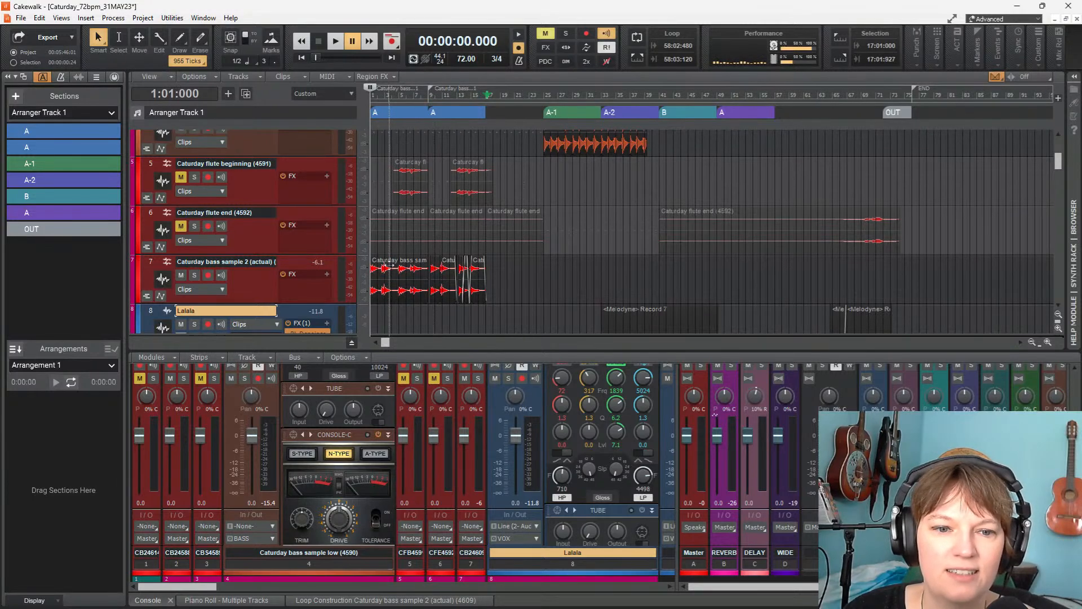
click(389, 265)
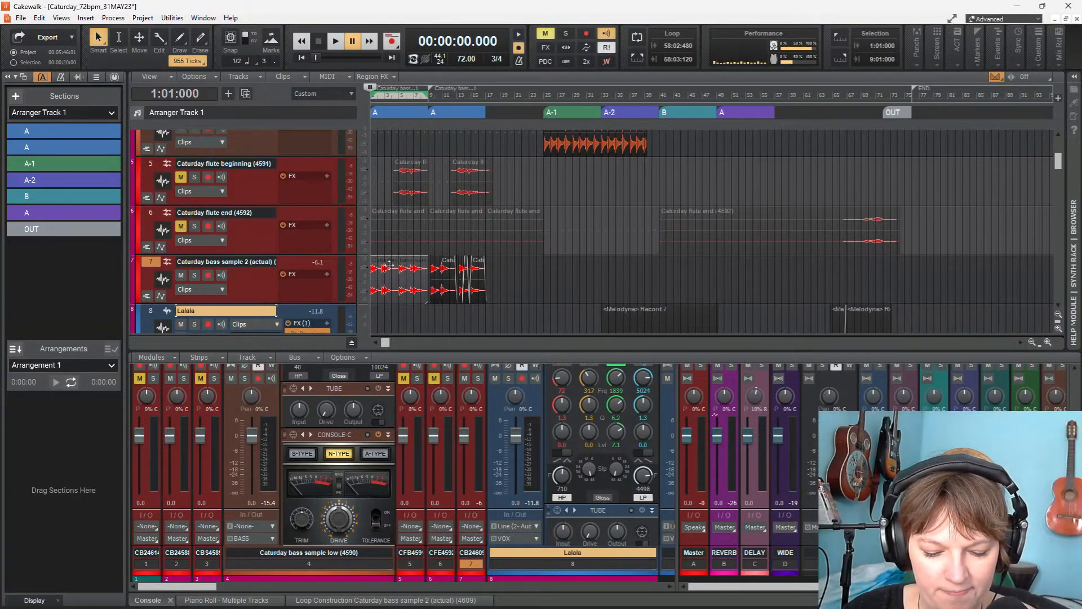
key(Delete)
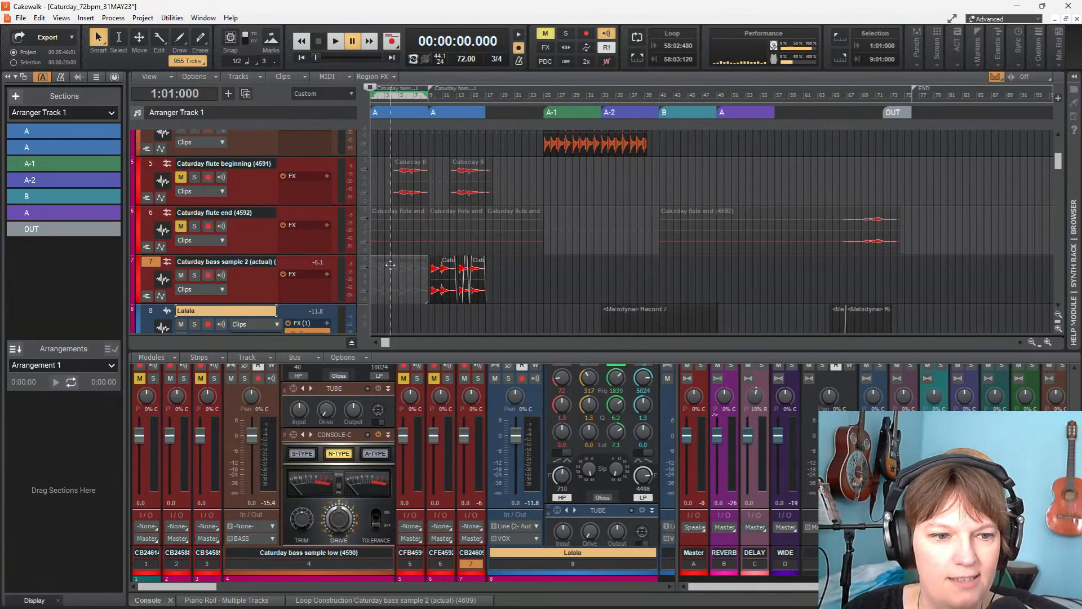
Play the song from the start and examine the bass, flute, keys and Poise 1 tracks across both A sections
click(334, 43)
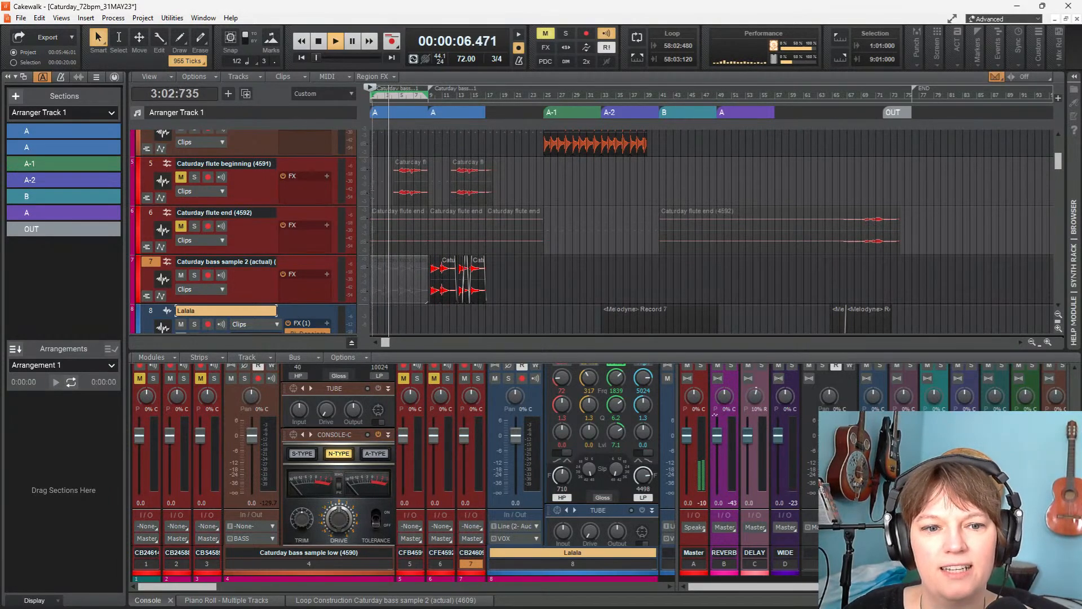
key(space)
key(space)
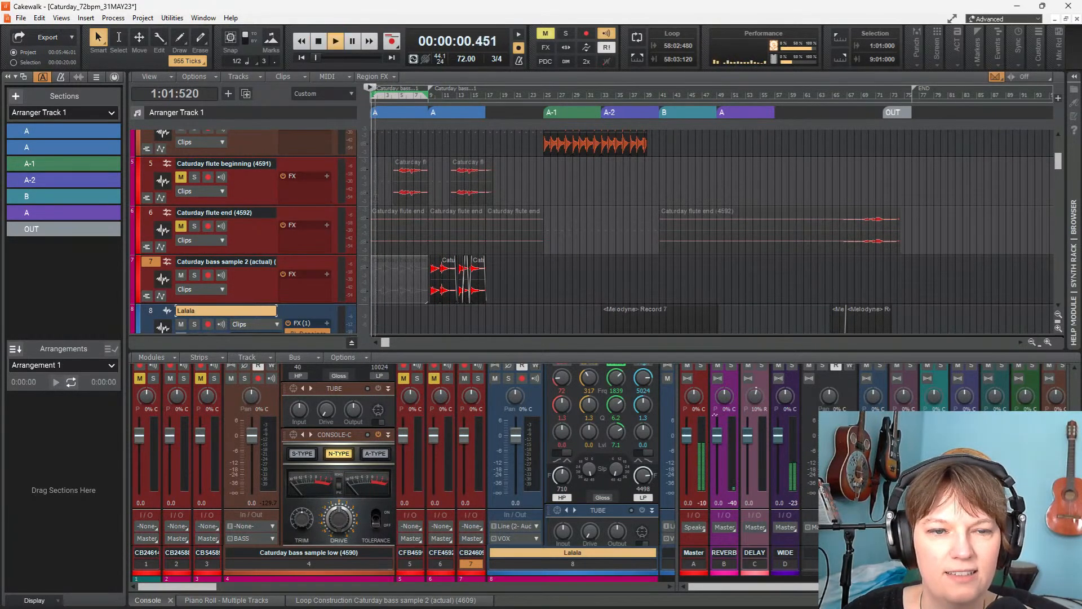
scroll(450, 252, up, 3)
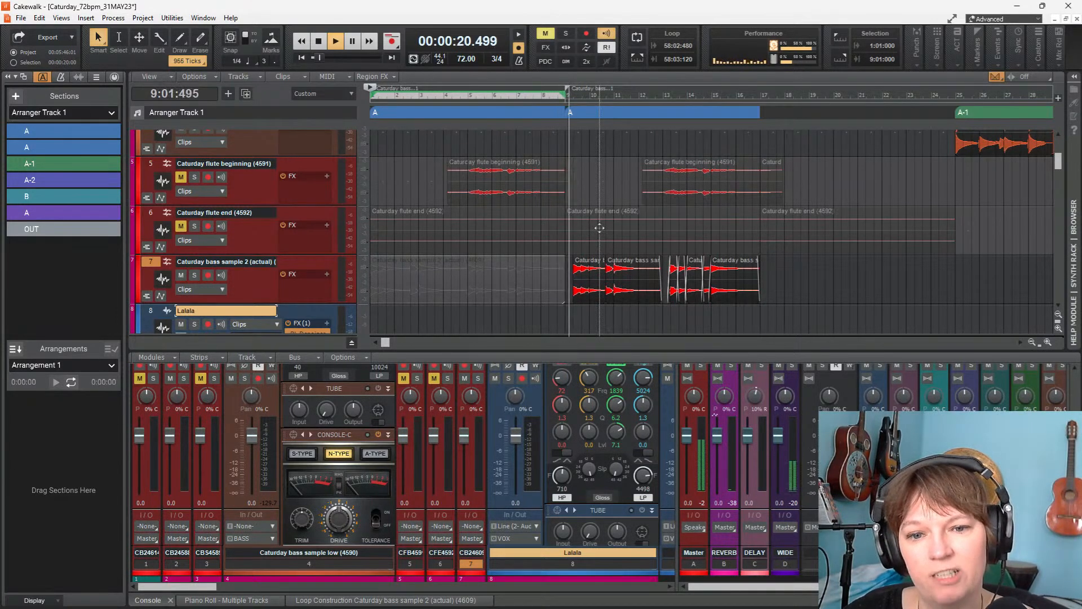
scroll(573, 210, down, 3)
scroll(573, 210, down, 8)
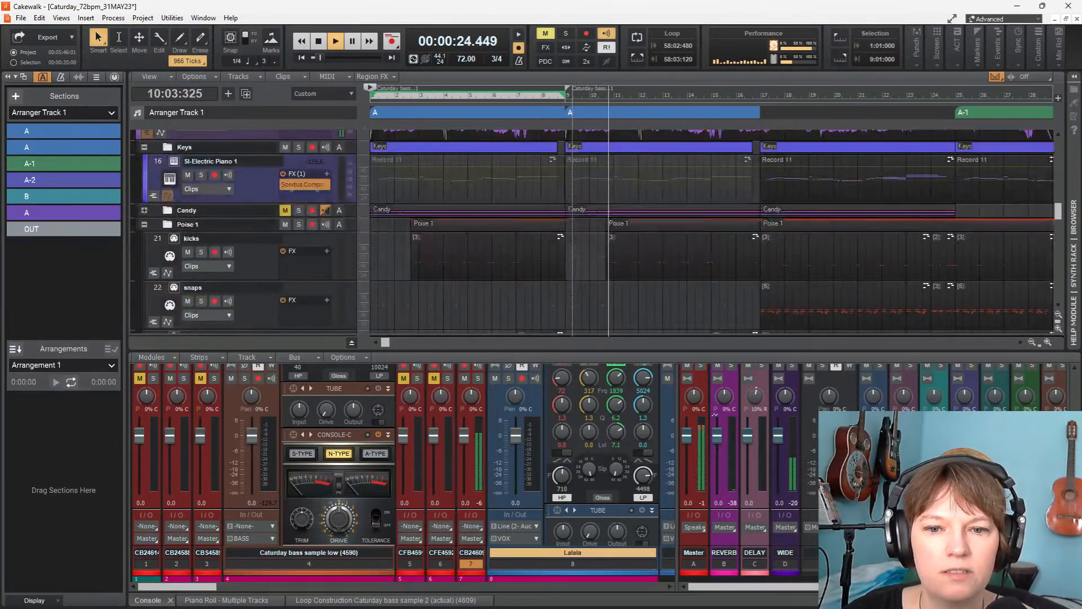
key(space)
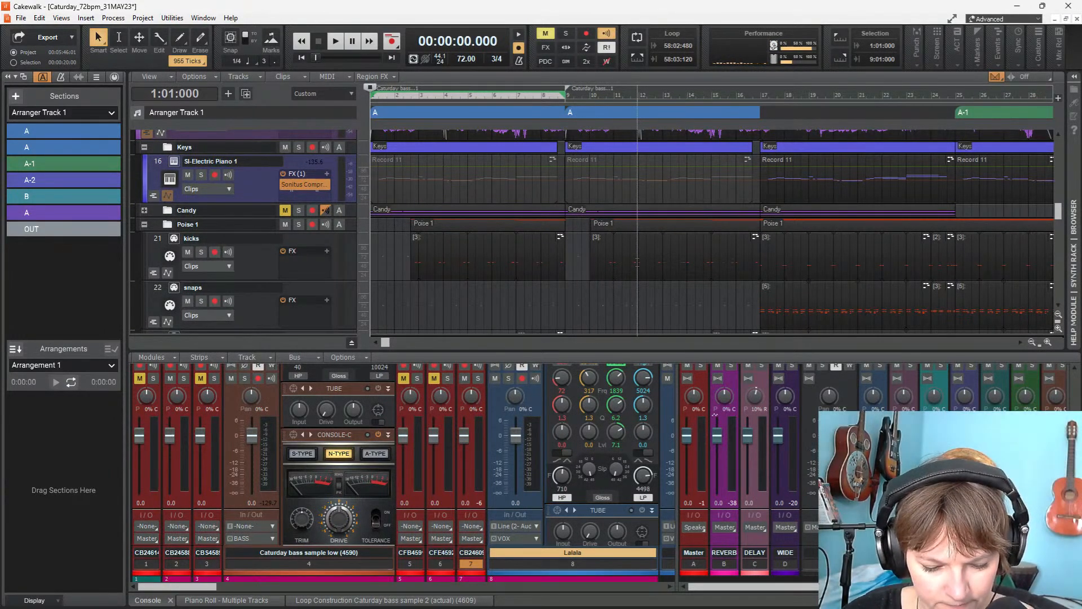
Turn on grid snapping and extend the kicks clip in the second section A back to measure 9
key(n)
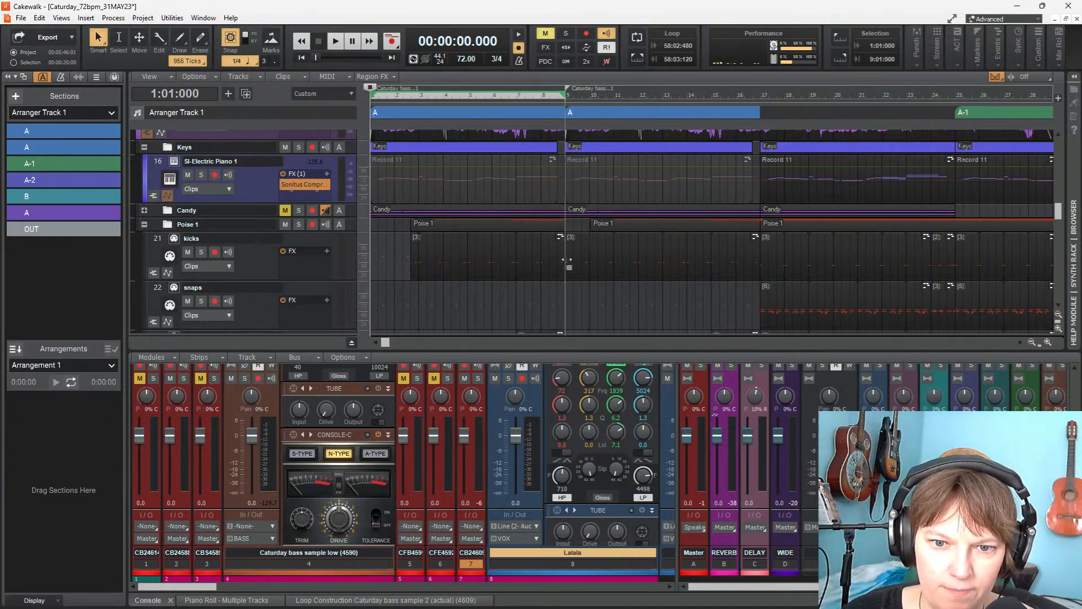
scroll(526, 293, down, 3)
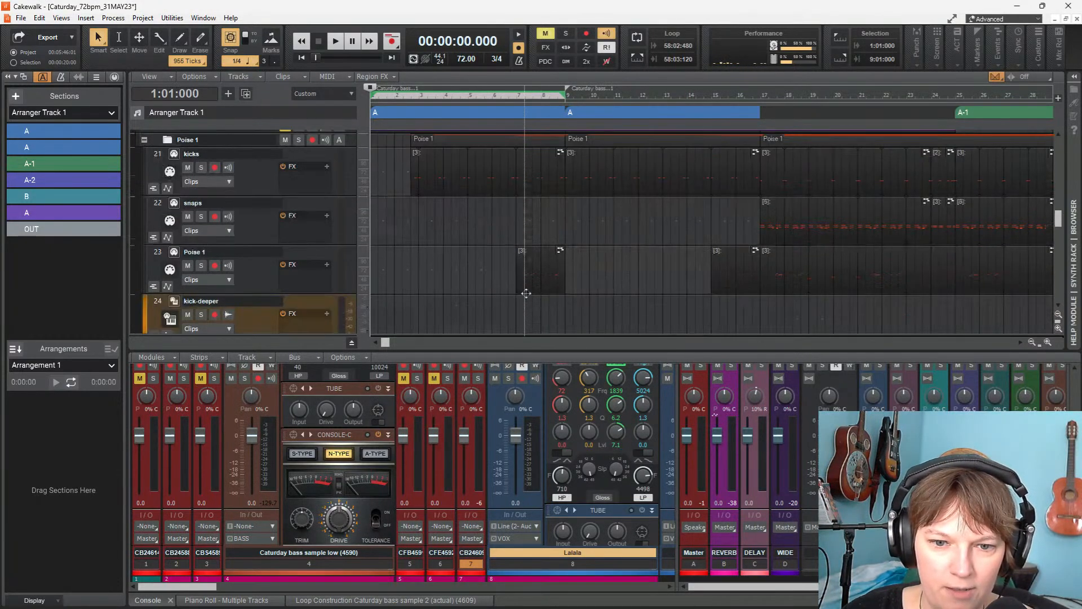
Try to close the gap between track 23's two Poise 1 clips by extending their facing edges while playing from measure 7
click(524, 248)
key(space)
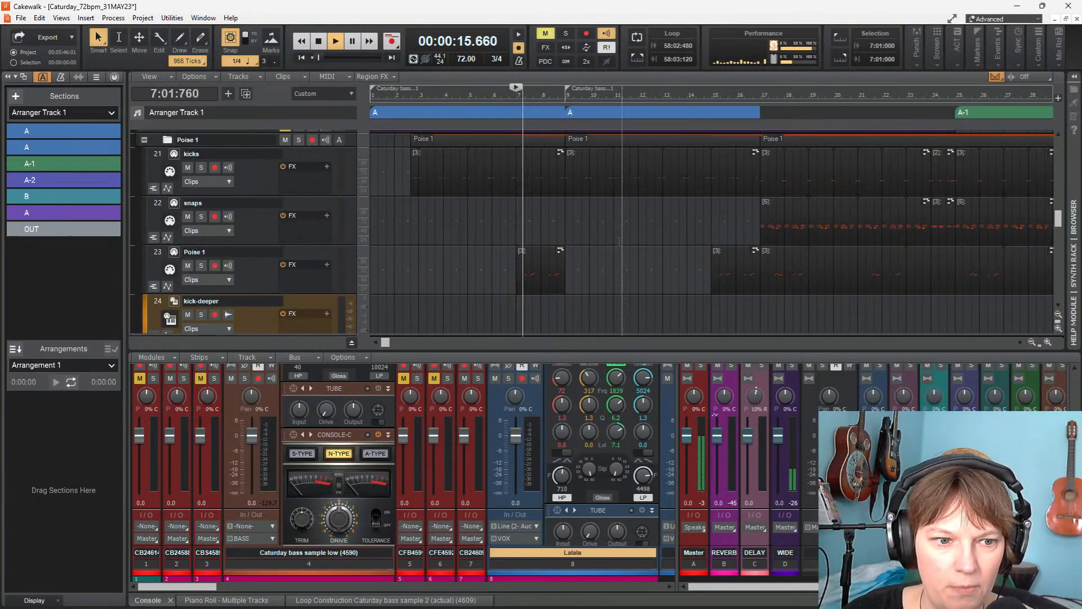
drag(565, 282, 619, 282)
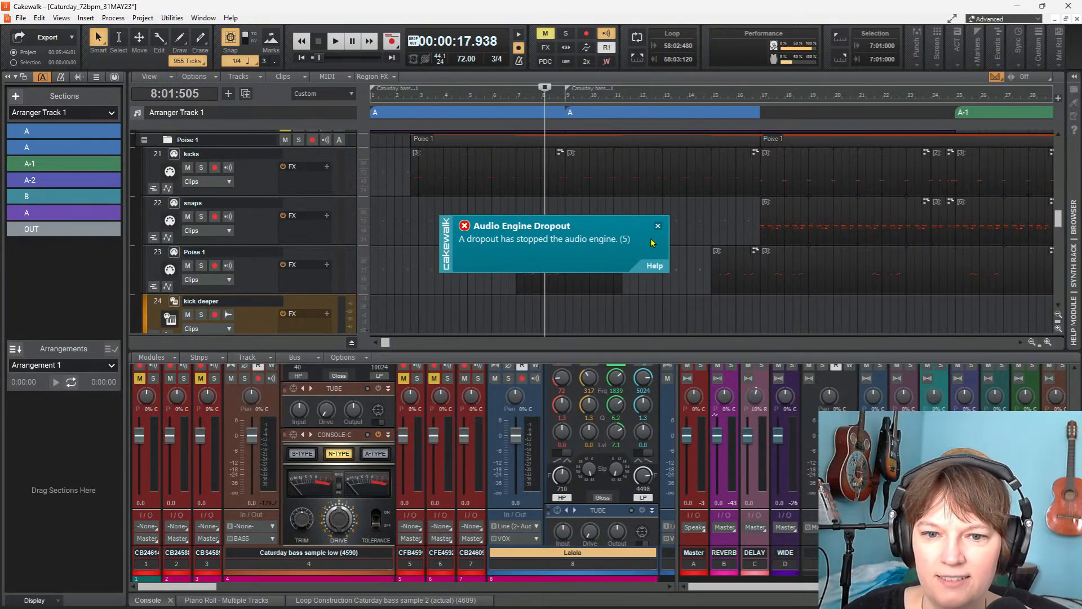
click(658, 227)
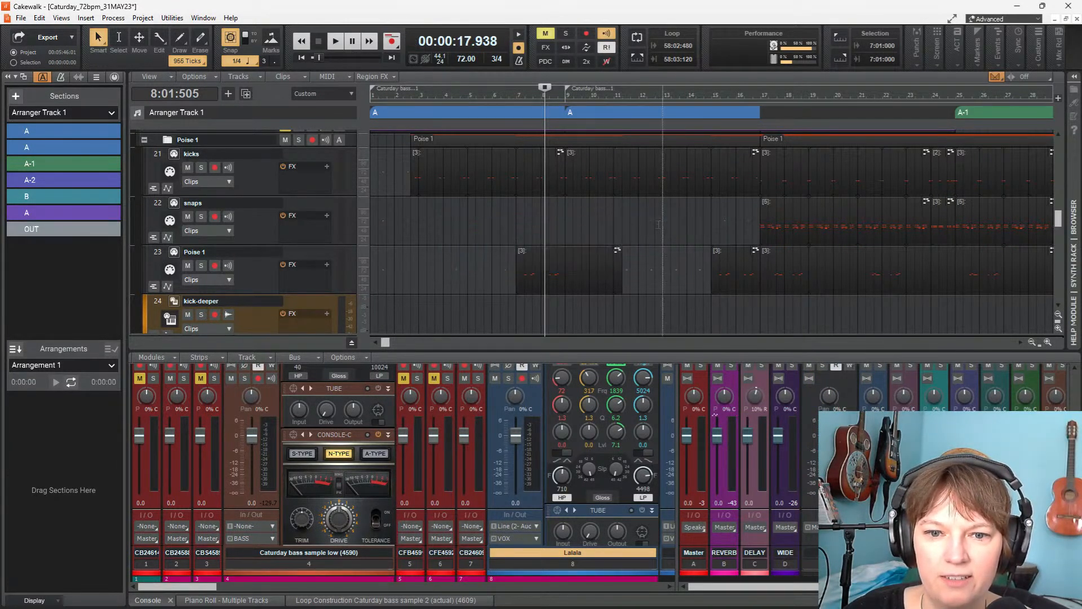
drag(608, 275, 574, 275)
key(space)
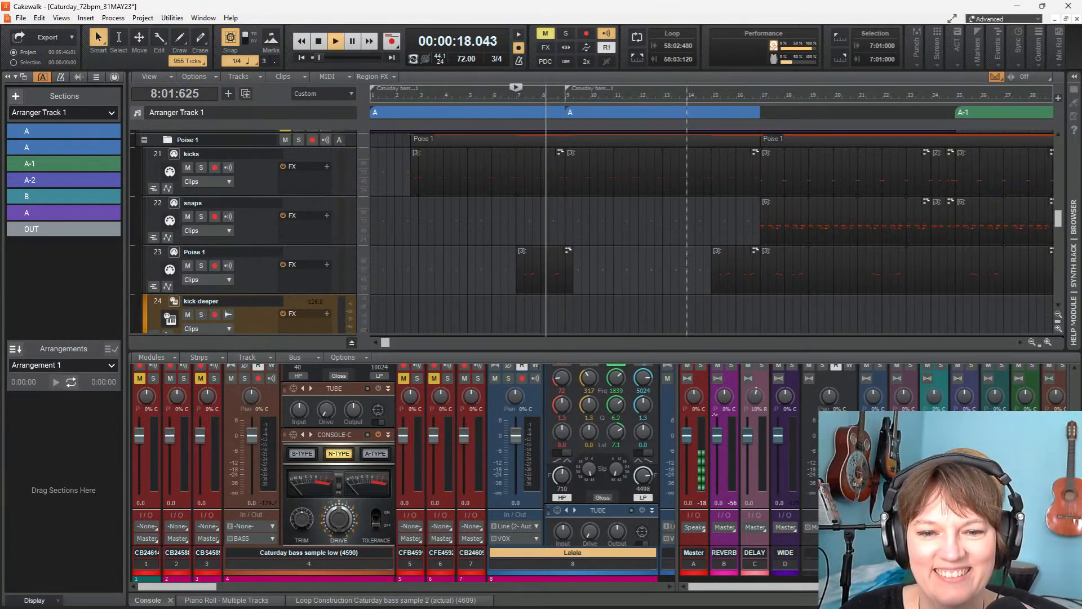
drag(712, 274, 582, 274)
key(space)
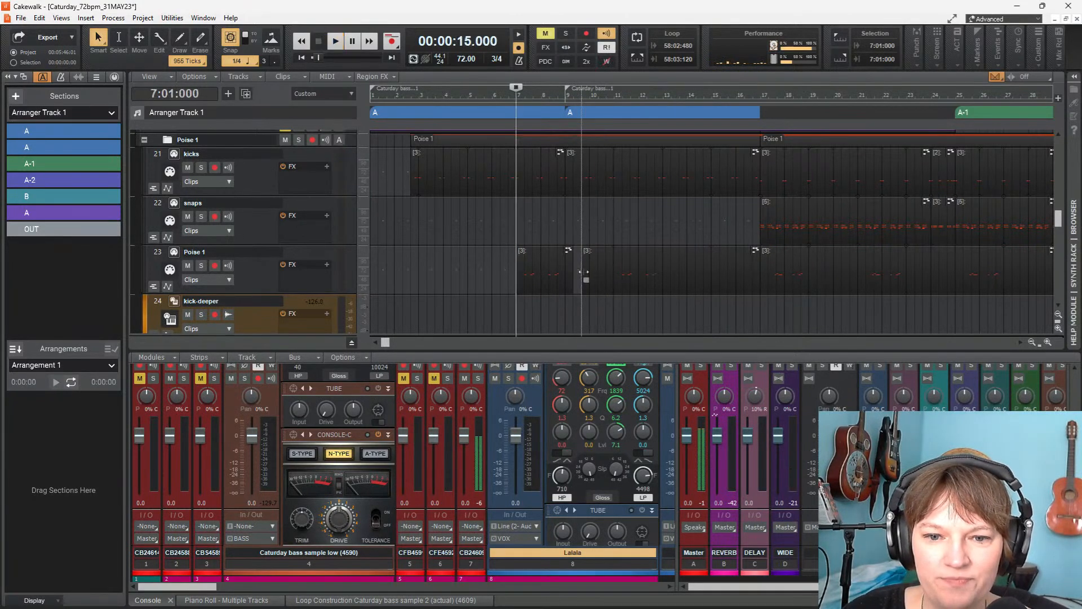
Listen to the extended Poise 1 clips from measures 7 and 9, and undo their extensions
drag(583, 275, 557, 268)
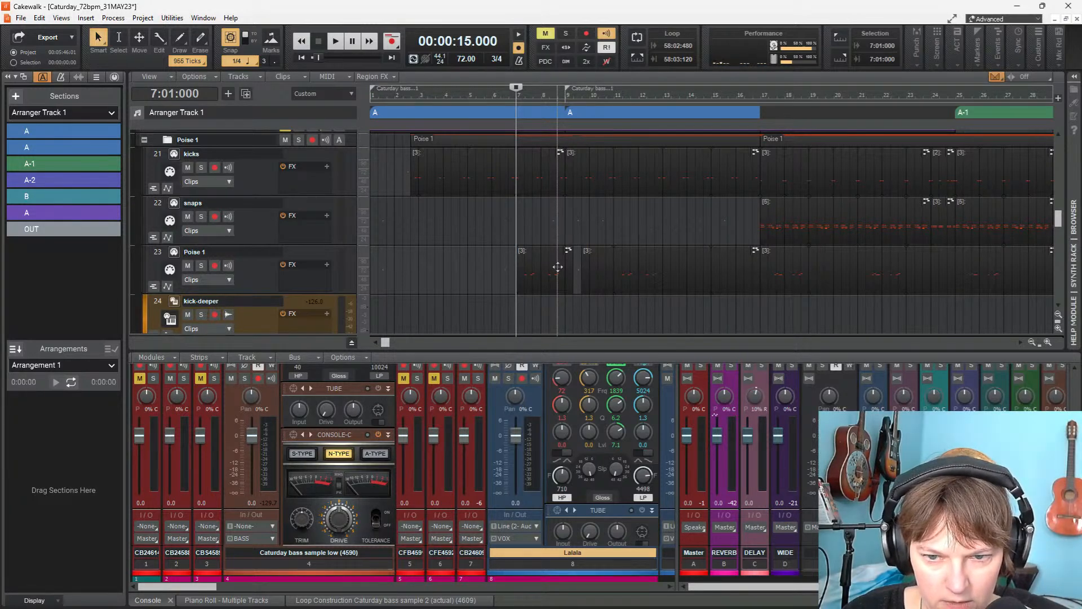
key(space)
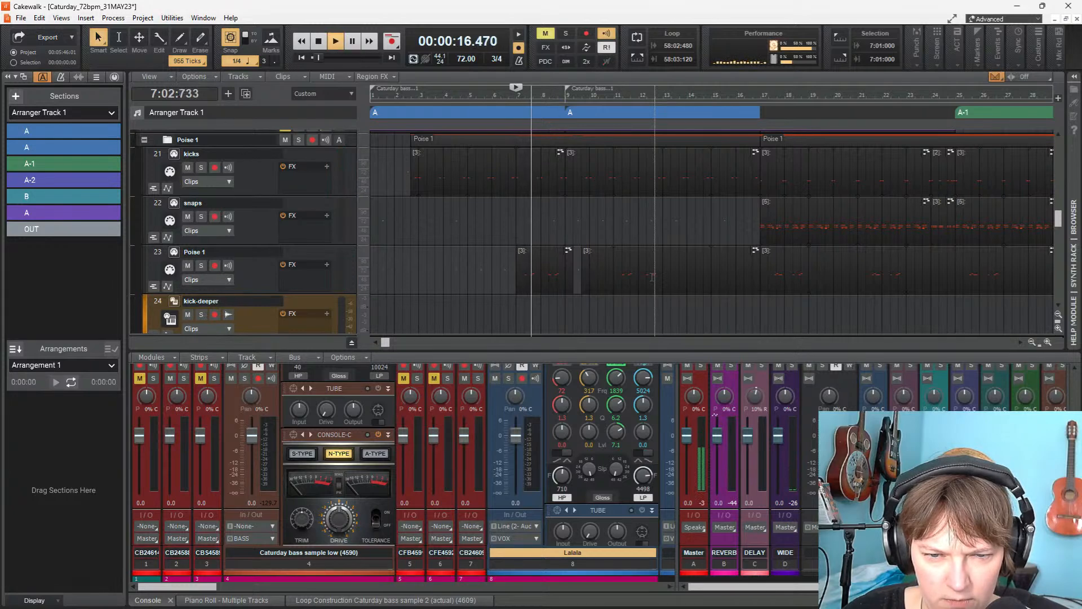
scroll(589, 265, down, 1)
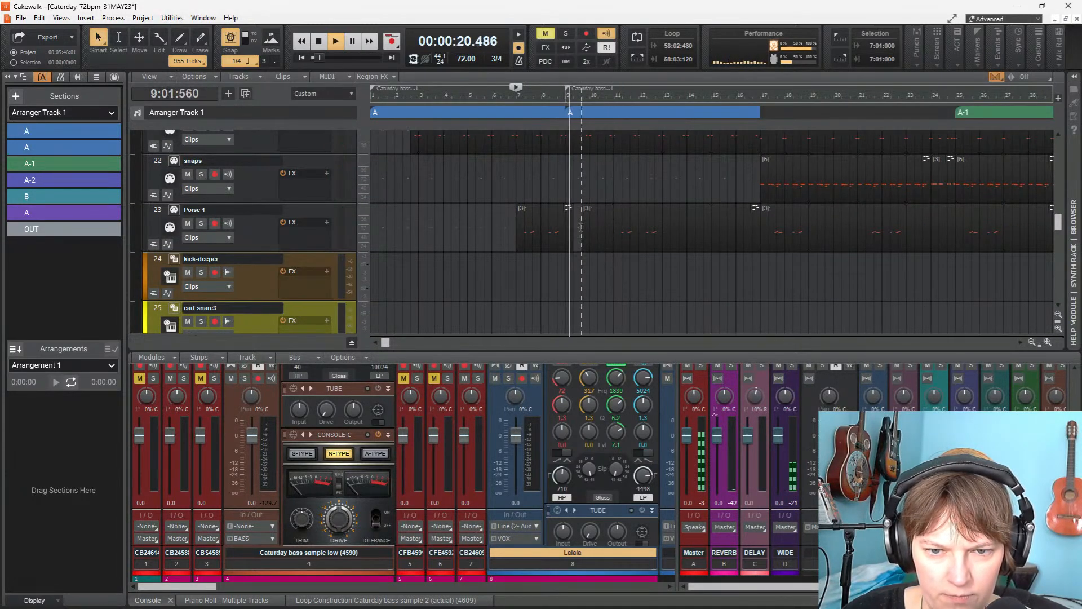
click(583, 224)
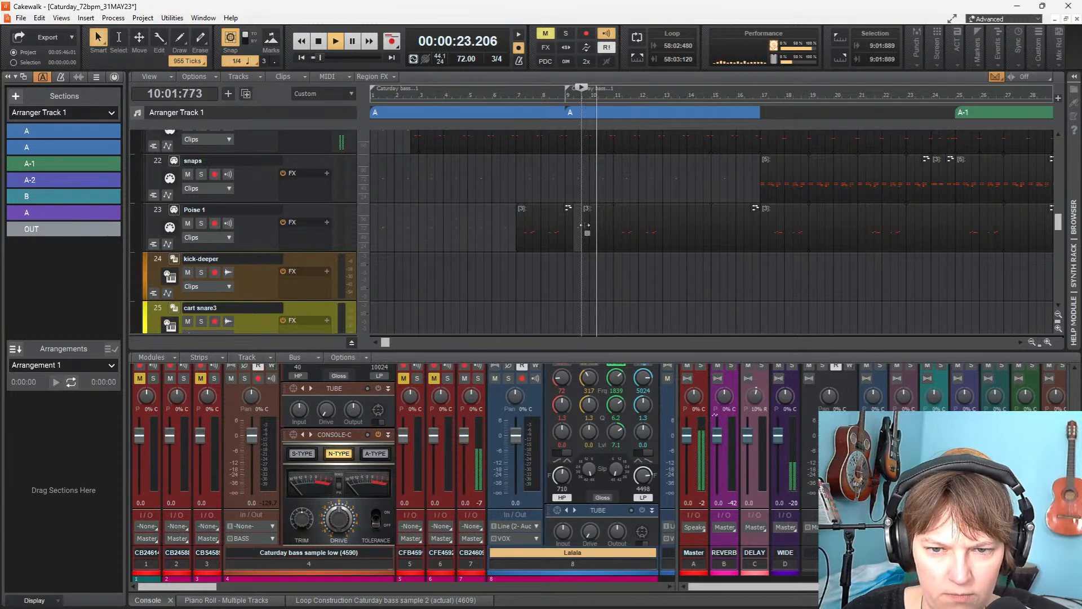
key(space)
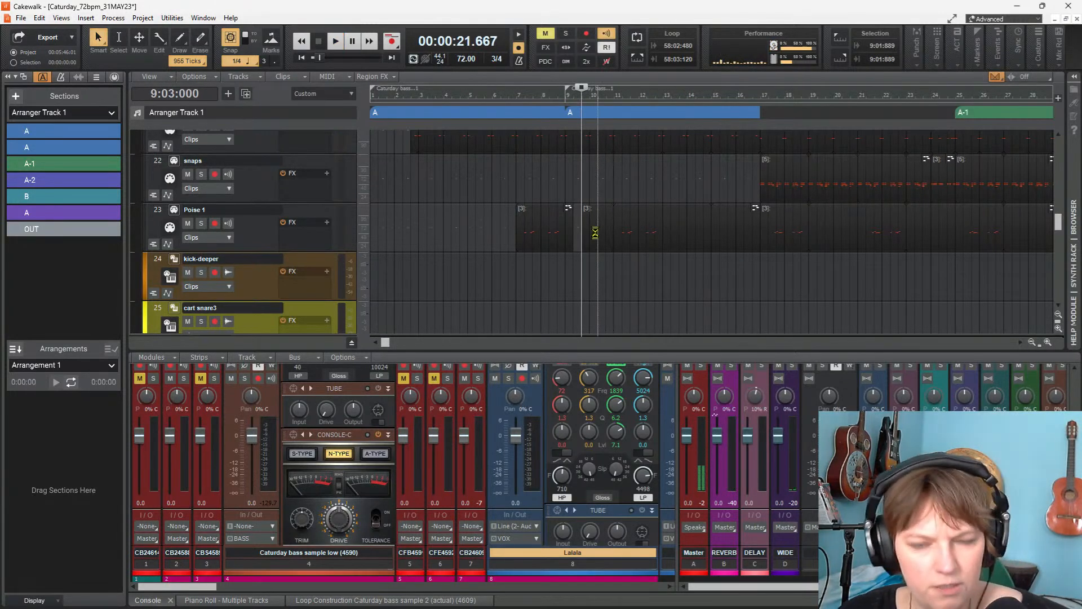
click(736, 228)
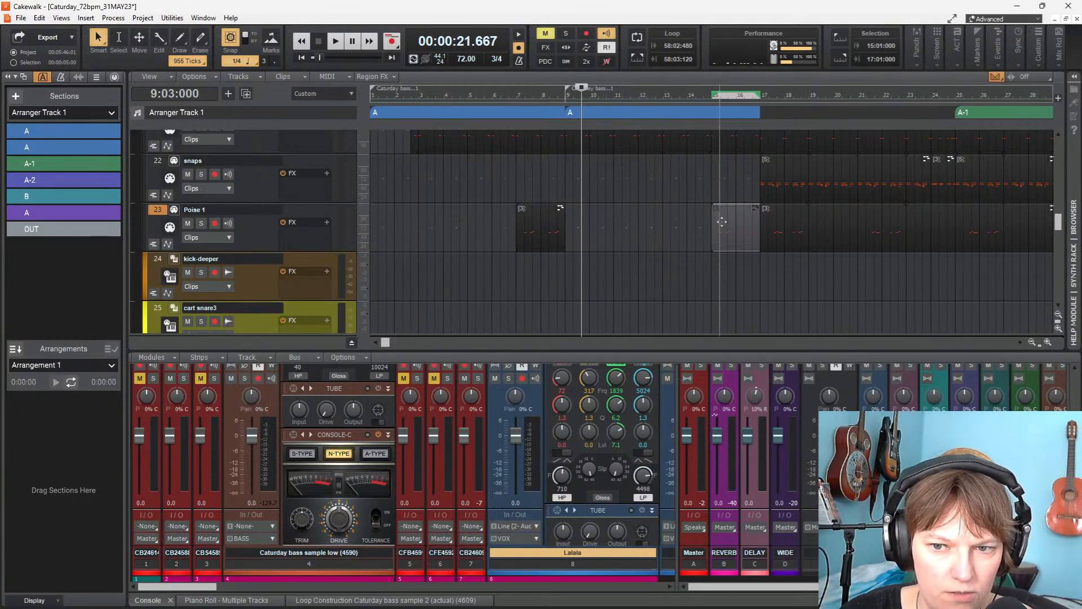
Open track 23's Poise 1 clip at measure 7 in an enlarged Step Sequencer and play its pattern
drag(727, 220, 541, 220)
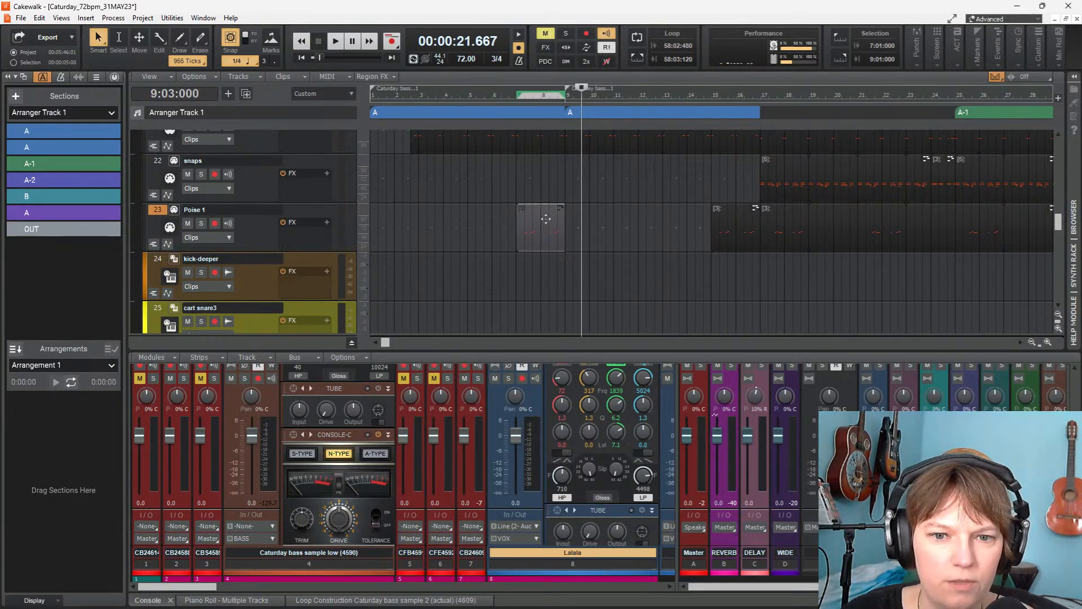
double_click(545, 221)
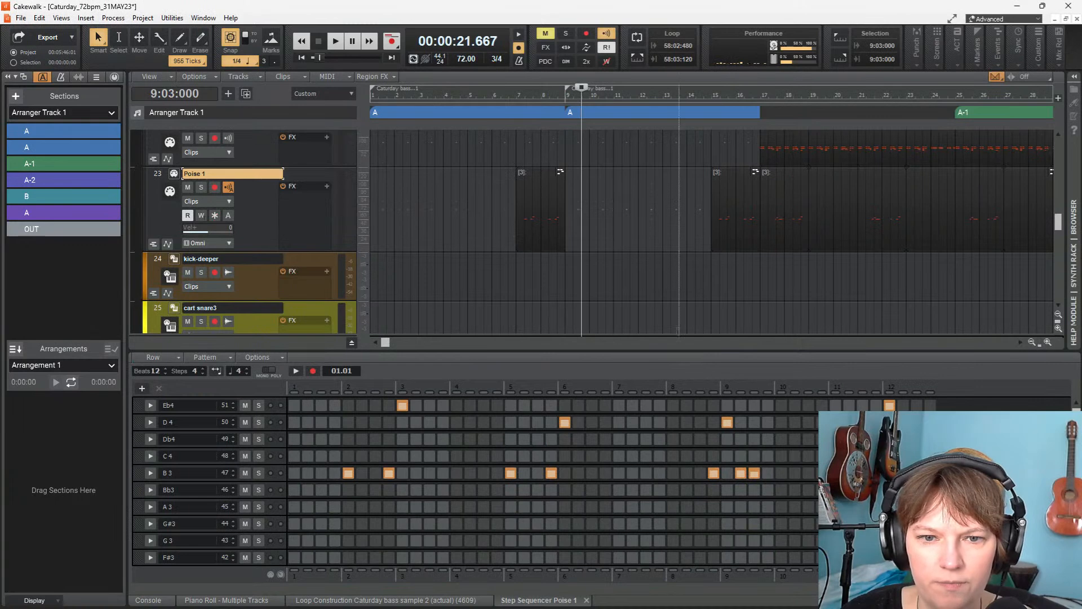
click(515, 159)
key(space)
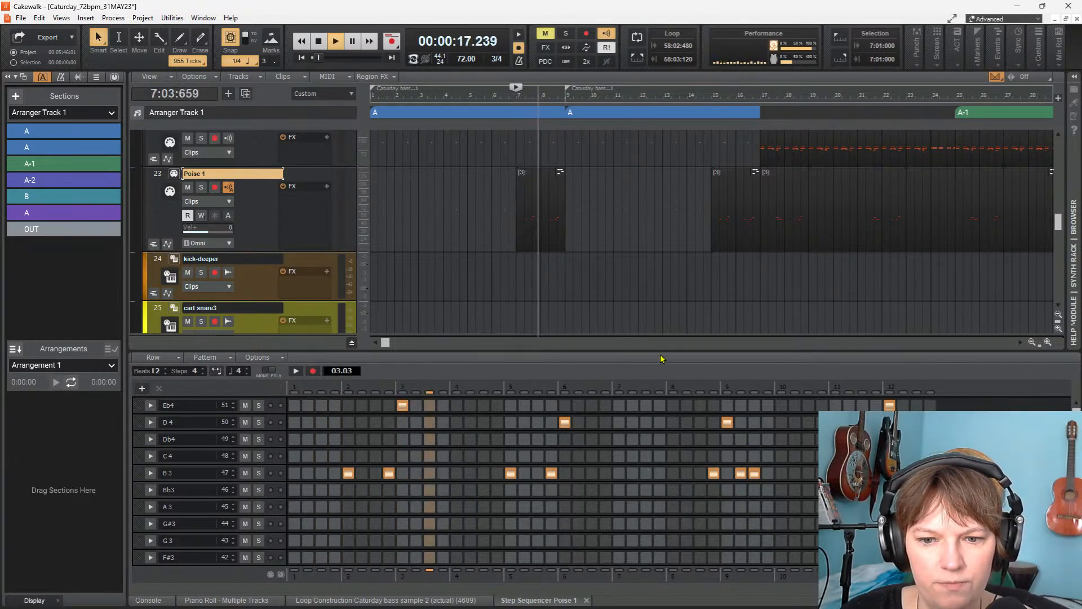
drag(660, 348, 660, 252)
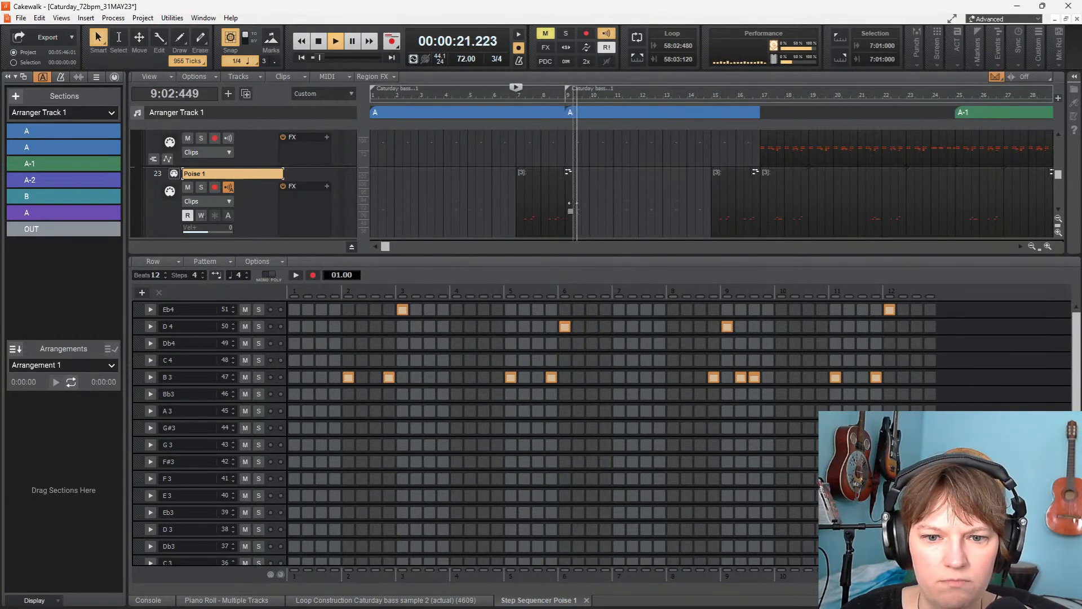
Try extending track 23's Poise 1 clip from measure 7 to about measure 12, bring its end back to measure 9, and play from measure 7
key(space)
click(565, 209)
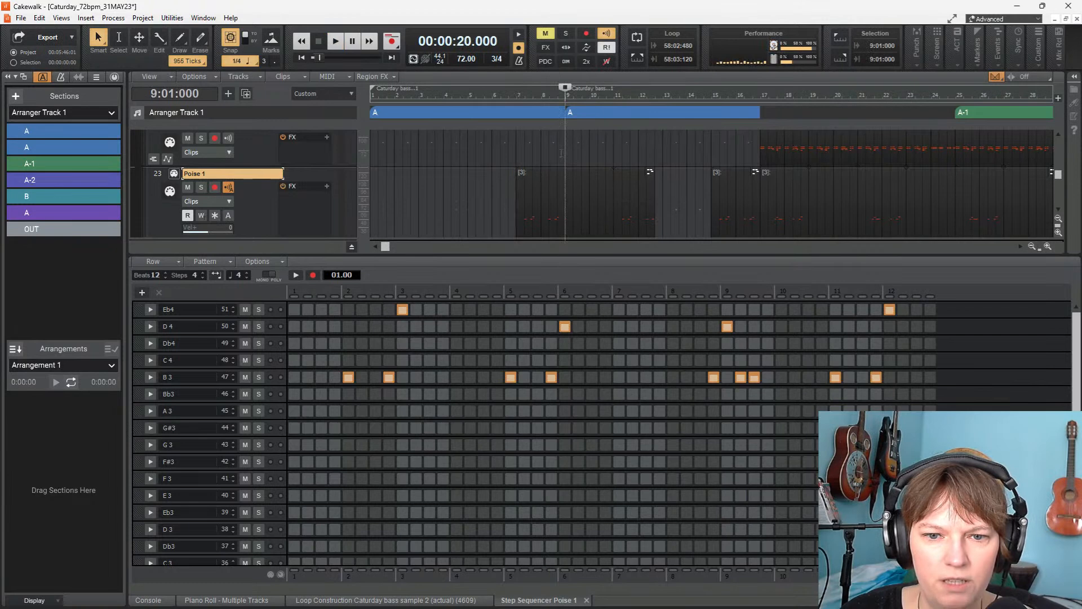
key(space)
key(space)
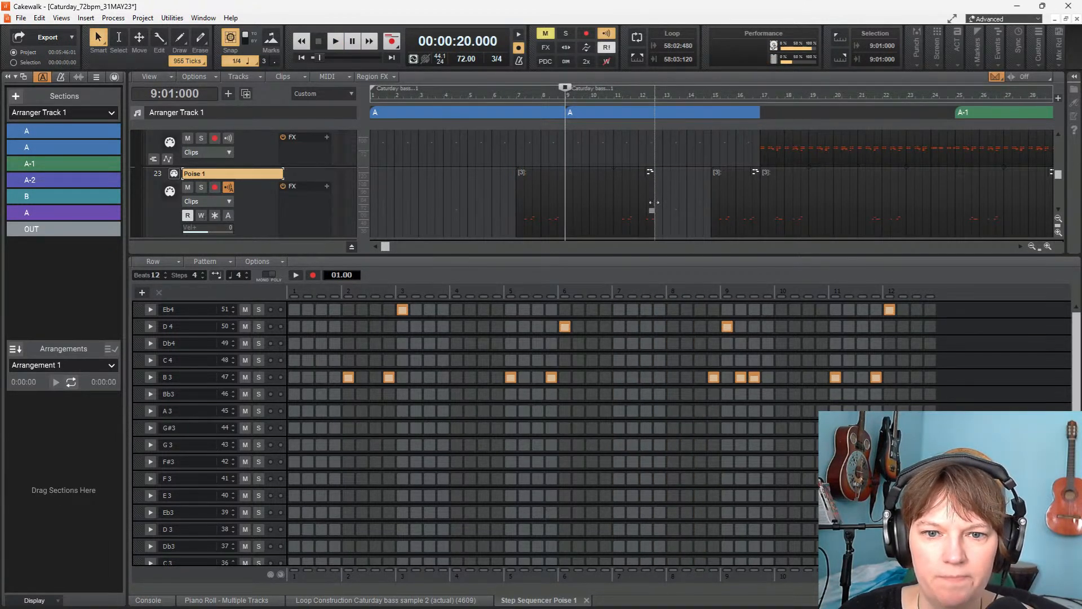
drag(637, 203, 572, 206)
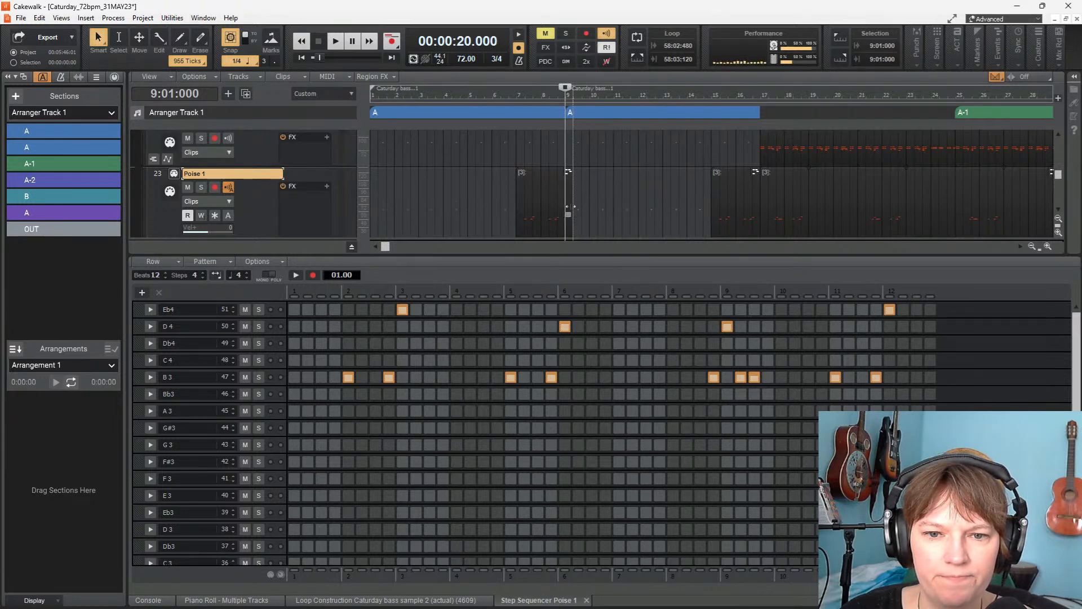
key(space)
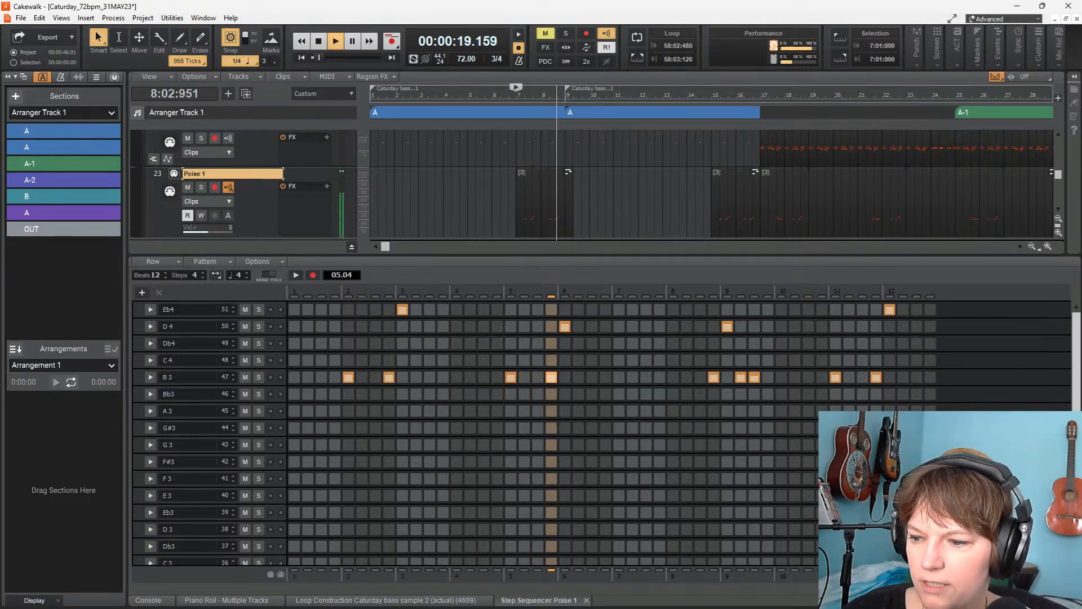
key(space)
key(space)
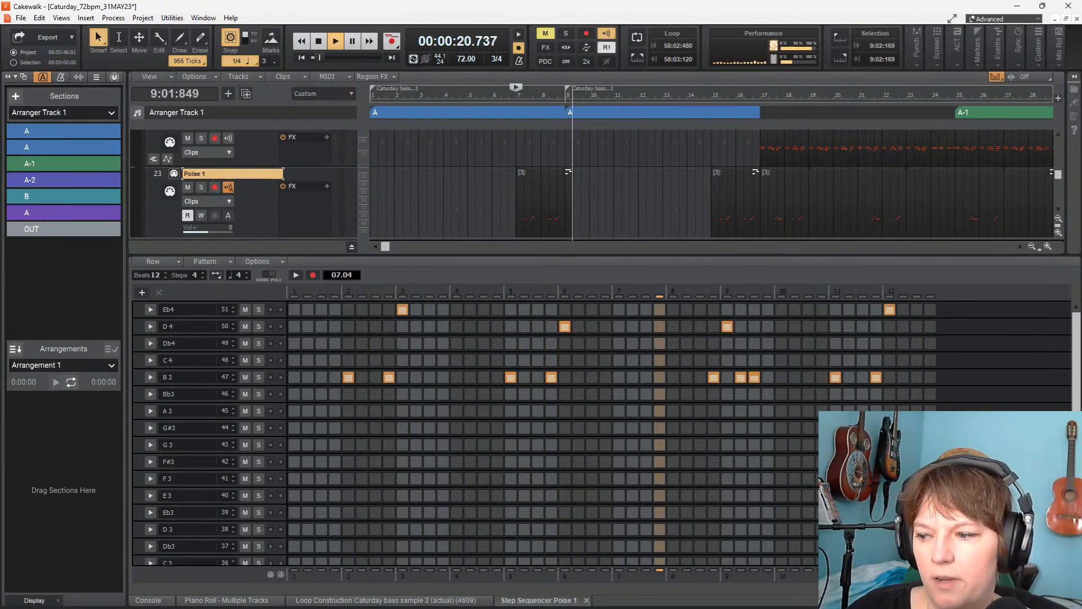
Trim track 23's first Poise 1 clip to end at measure 9, place a copy at measure 9, and play from measure 7
click(545, 195)
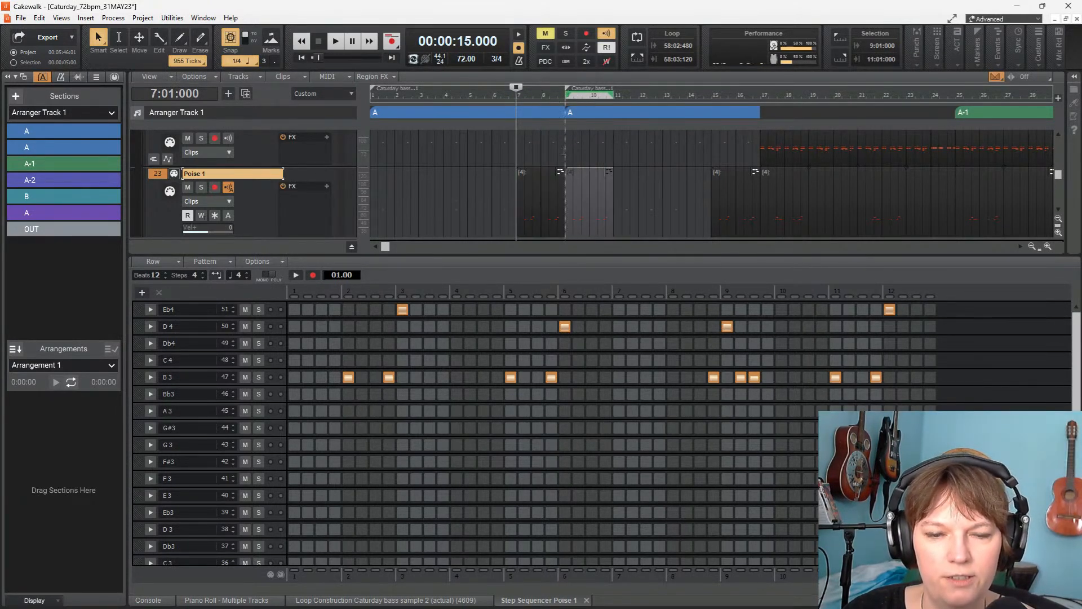
key(space)
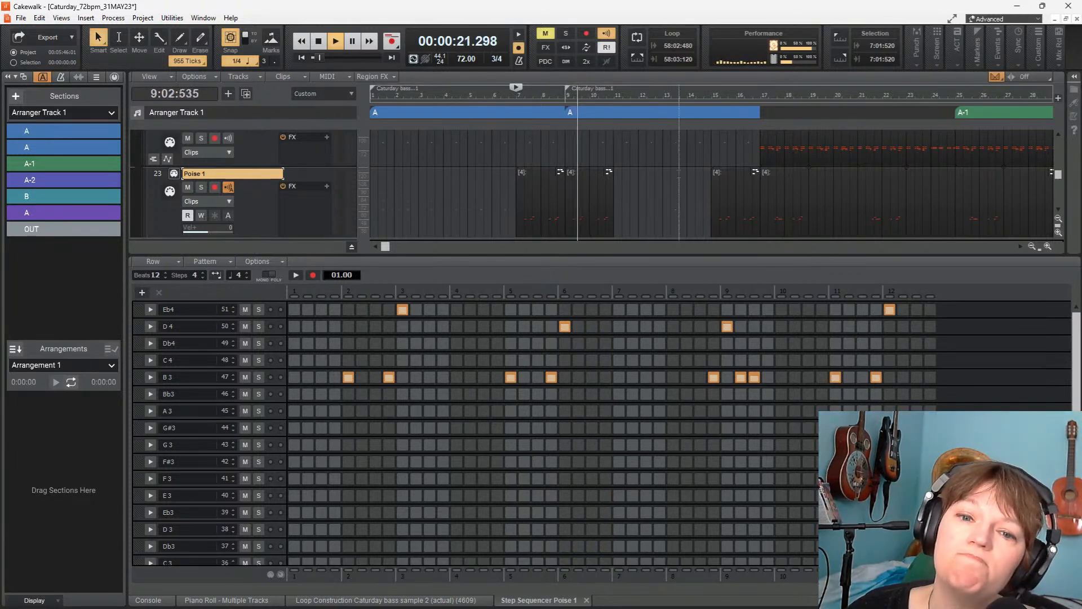
mouse_move(612, 207)
mouse_down()
mouse_move(684, 215)
mouse_move(613, 216)
mouse_up()
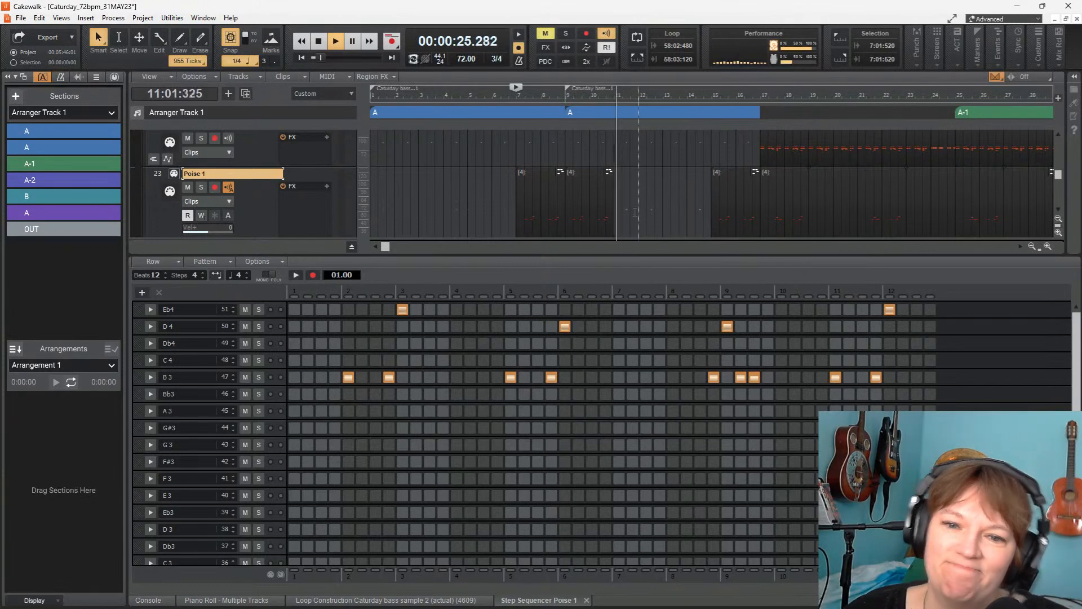
click(589, 191)
key(space)
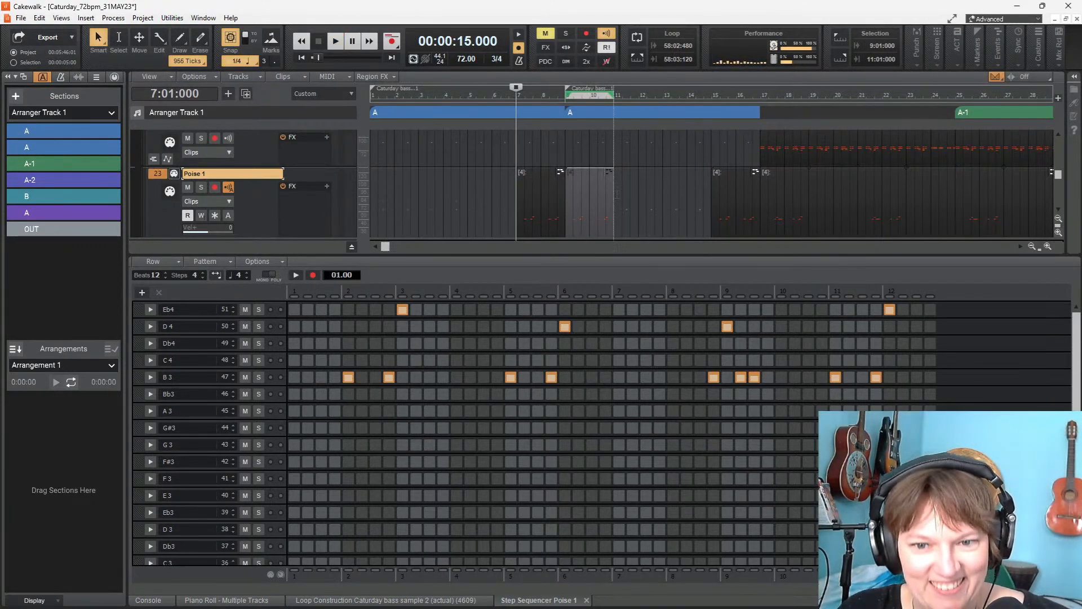
Paste further copies of the two-measure Poise 1 clip at measures 11 and 13 on track 23
click(616, 195)
key(ctrl+v)
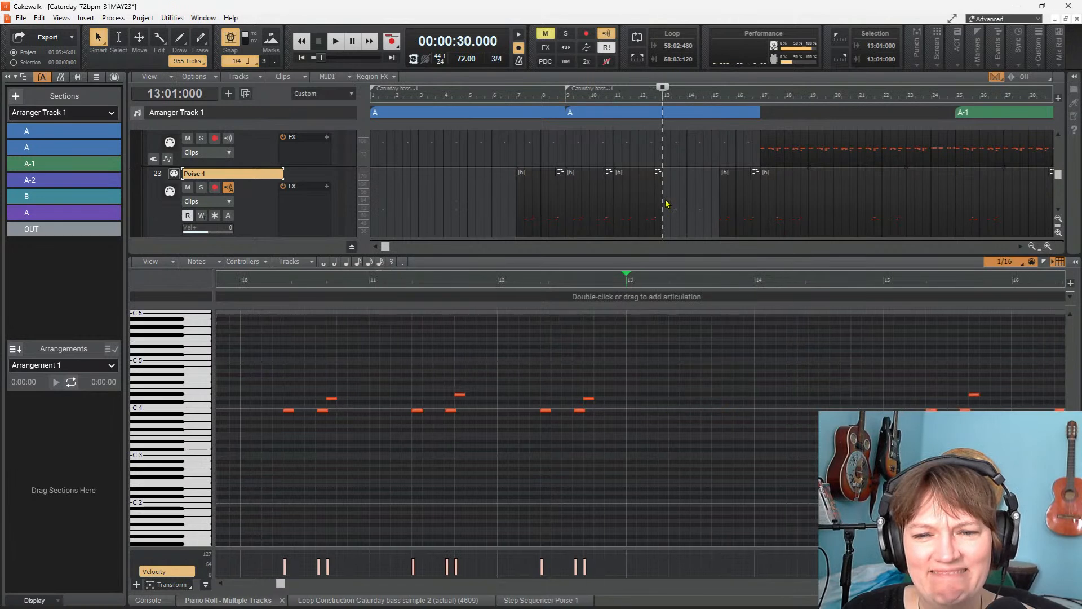
key(ctrl+v)
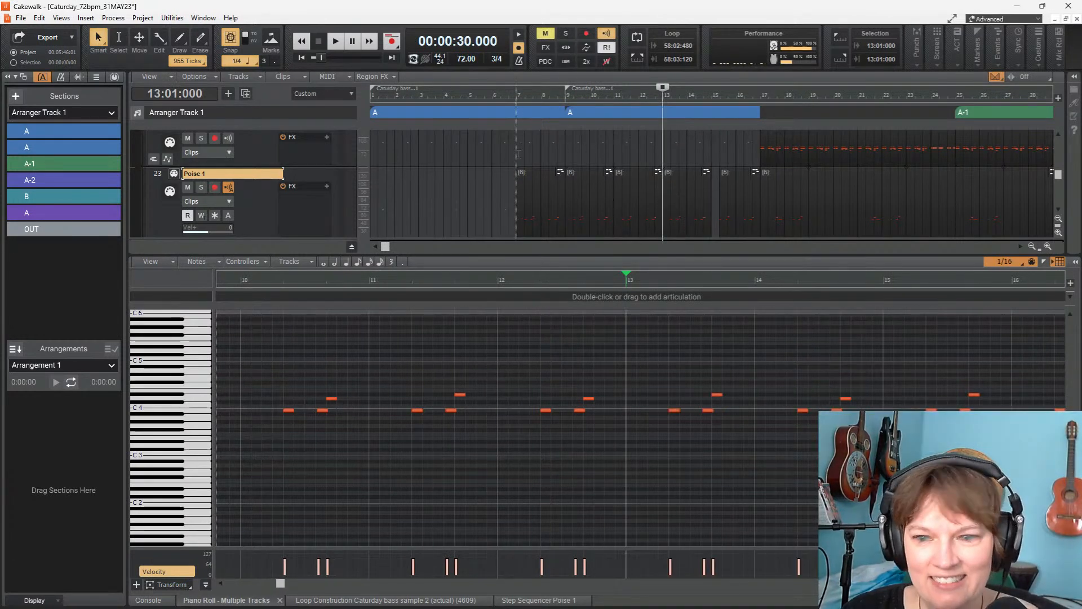
Play the song from measures 7 and 13 to check the repeated Poise 1 pattern
click(519, 154)
key(space)
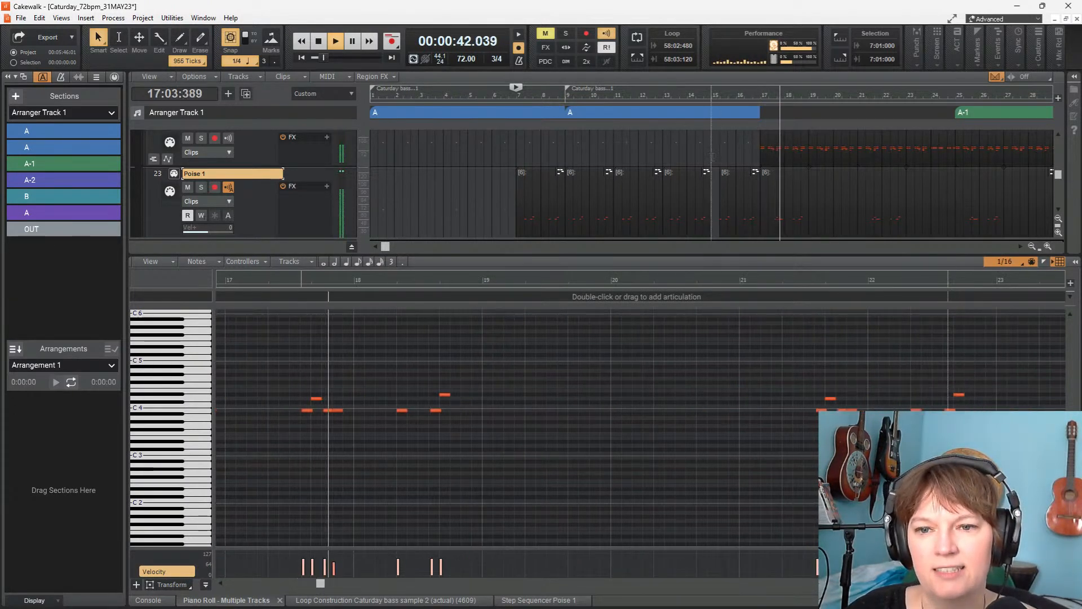
key(space)
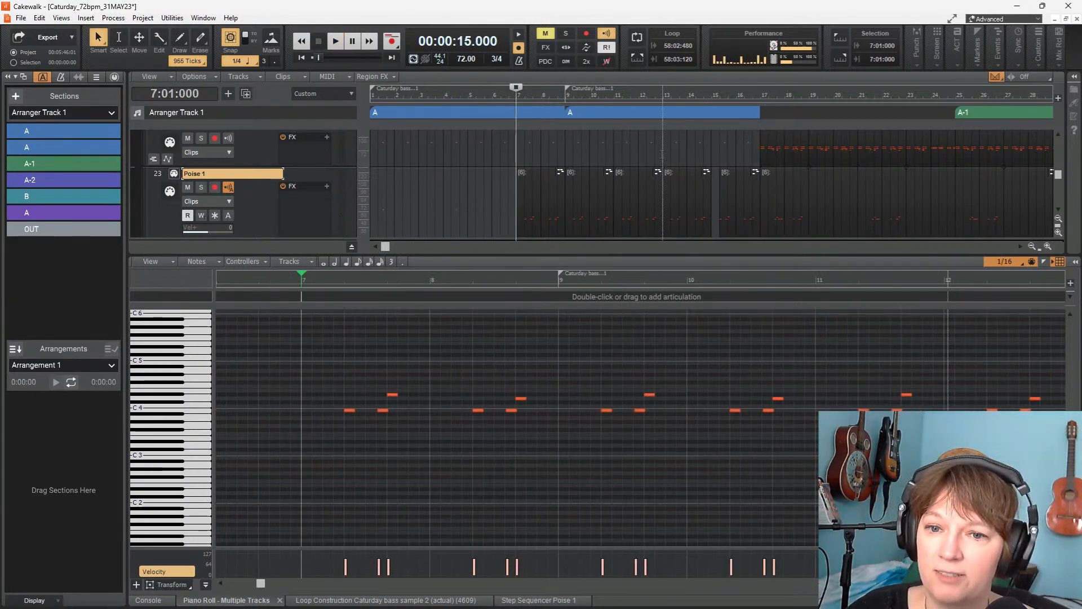
key(space)
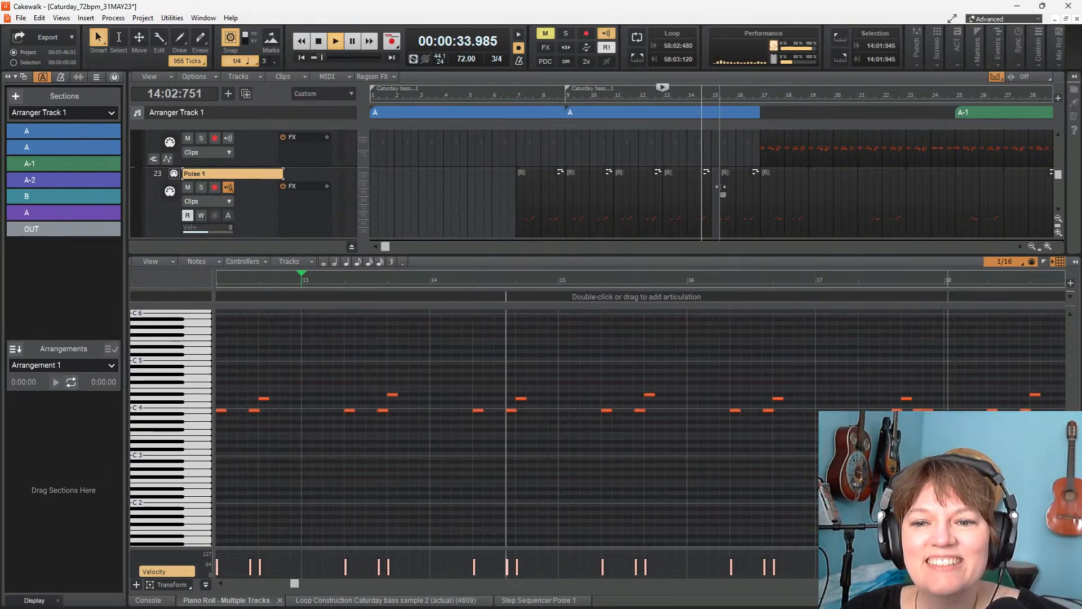
Enlarge the track area and extend the Caturday bass sample low clip on track 4 back to about measure 17
scroll(747, 187, up, 3)
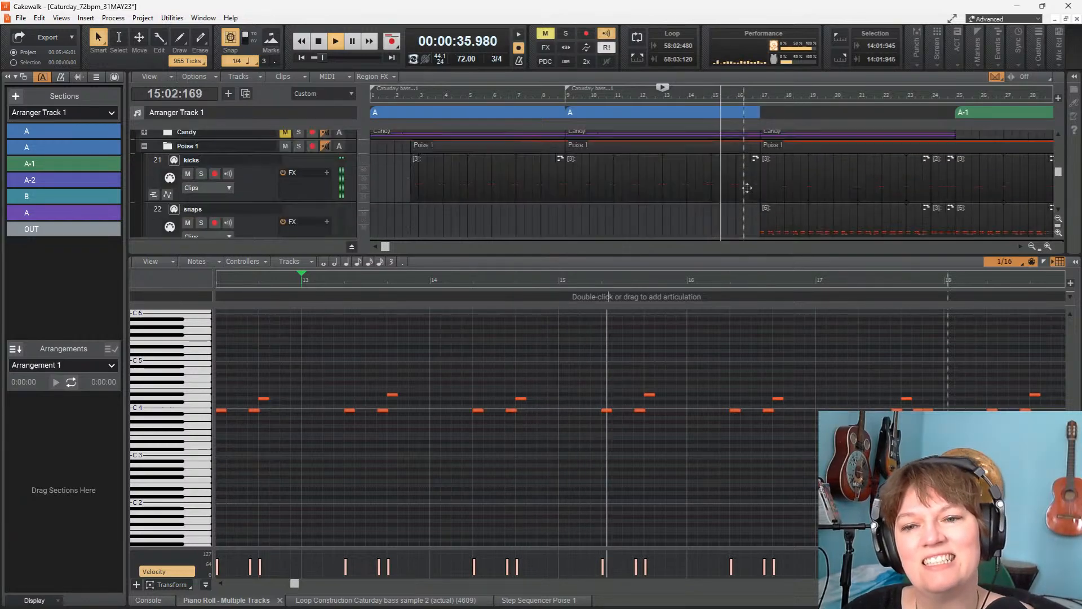
scroll(747, 190, down, 1)
scroll(748, 197, right, 3)
scroll(679, 172, down, 1)
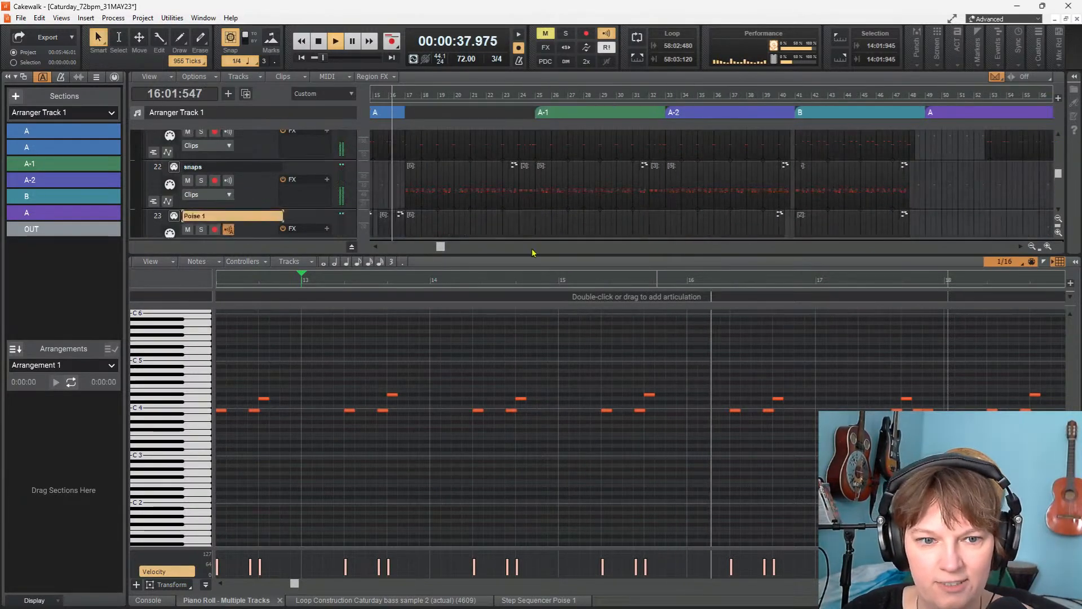
drag(518, 255, 518, 360)
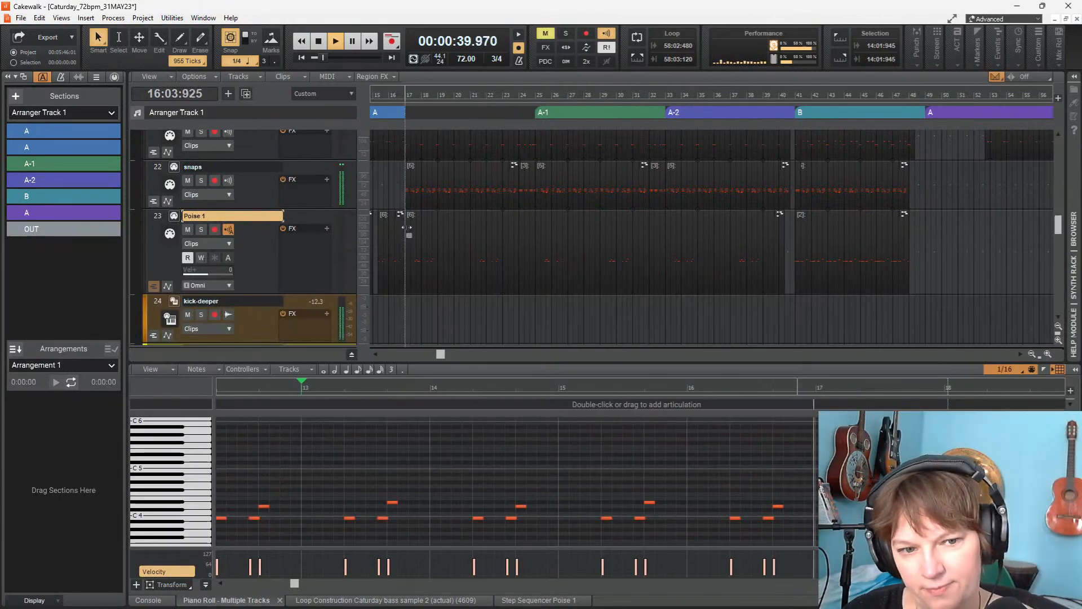
scroll(404, 231, up, 8)
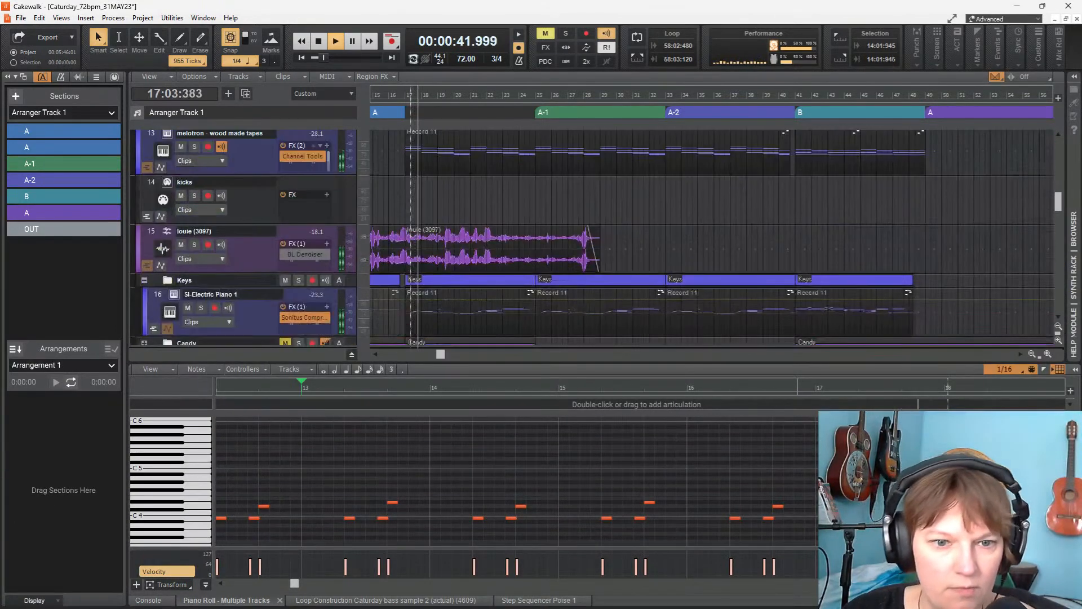
scroll(405, 230, up, 4)
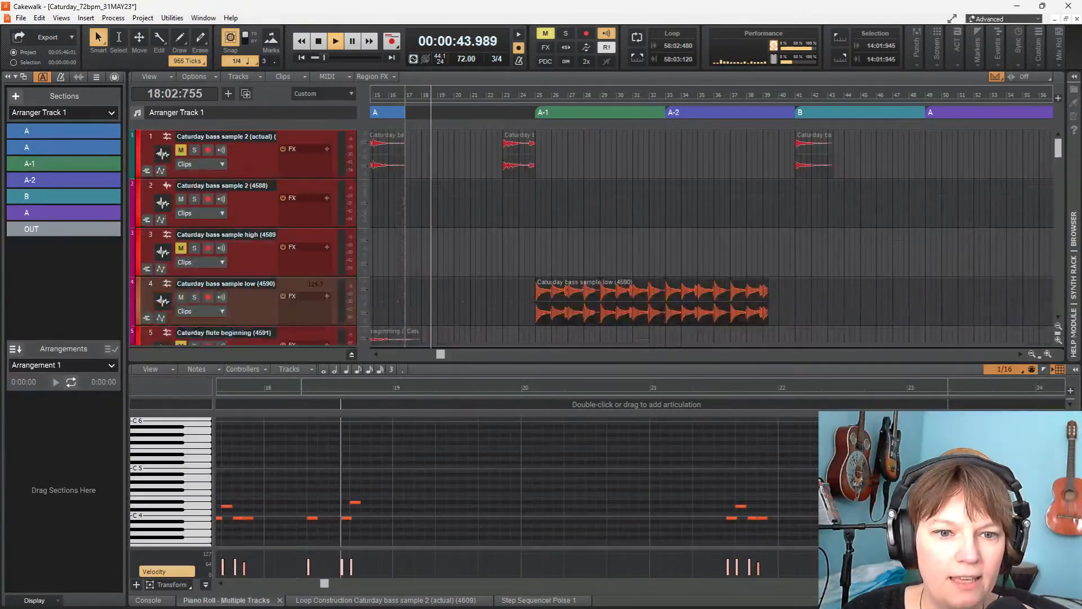
click(404, 242)
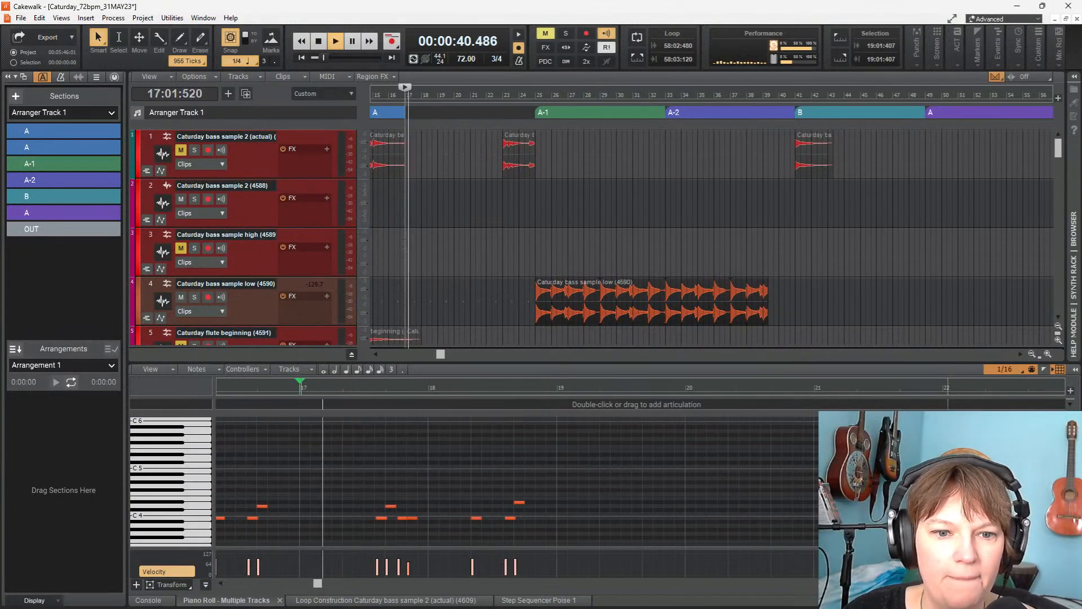
key(space)
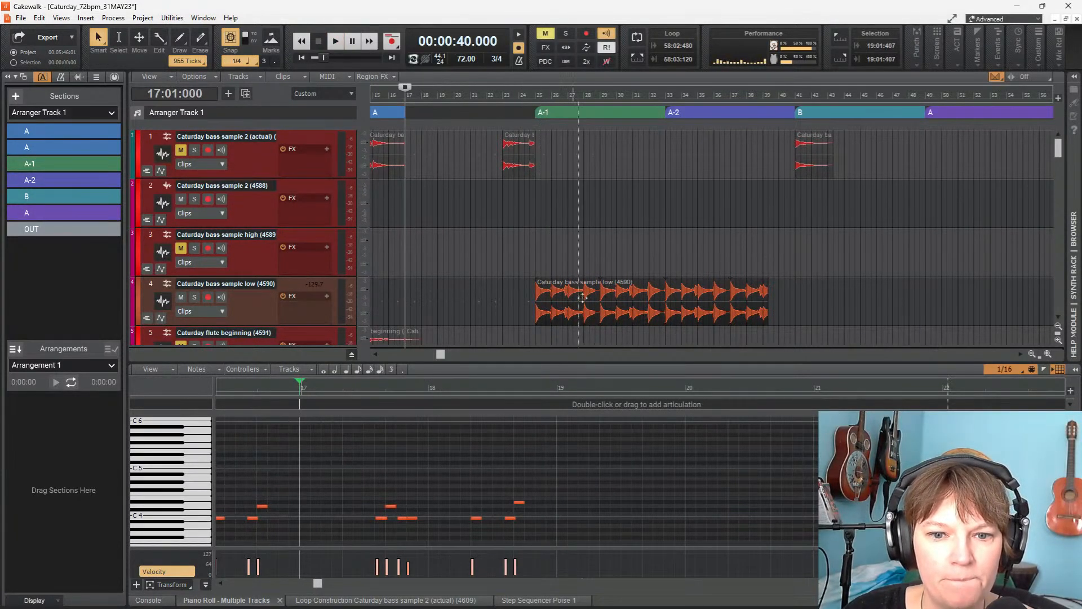
drag(533, 301, 399, 309)
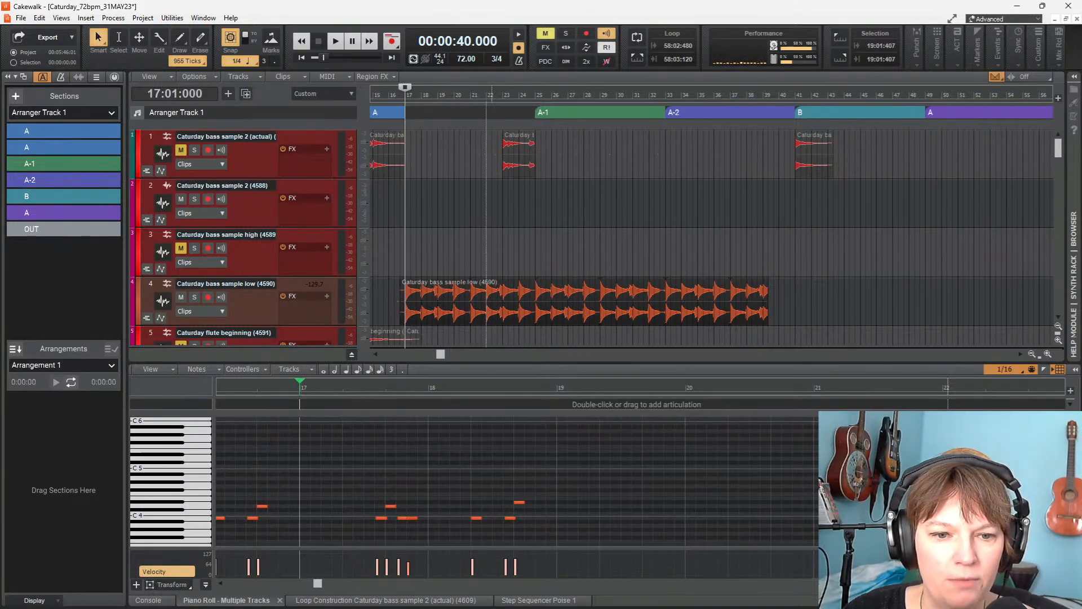
While playing from measure 15, move the Caturday bass sample 2 (actual) track from position 7 to directly above Caturday bass sample low
click(372, 304)
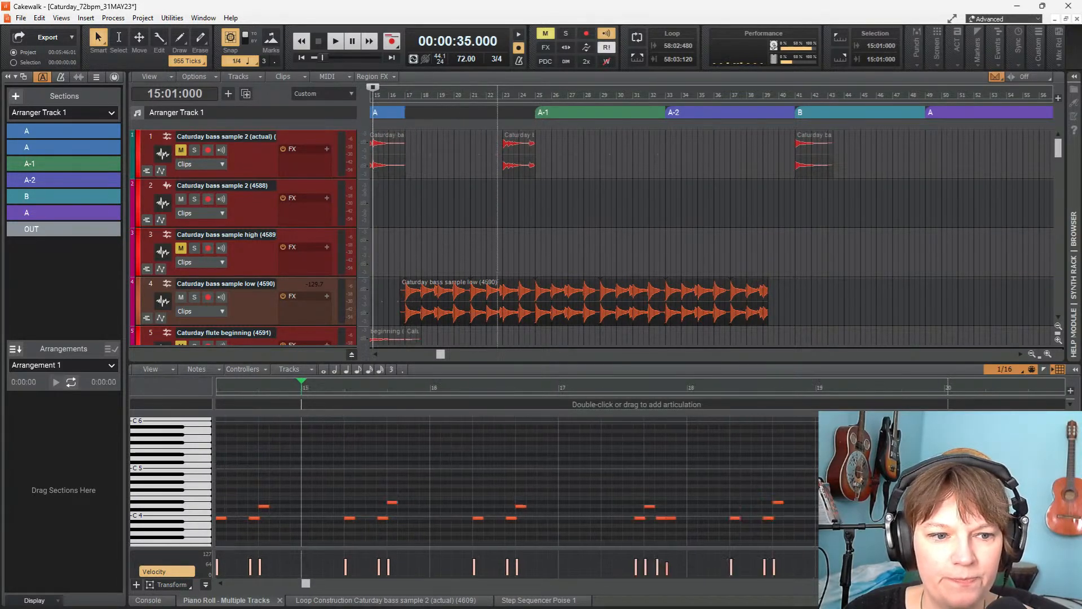
key(space)
scroll(486, 282, down, 2)
scroll(498, 282, left, 2)
scroll(233, 197, left, 2)
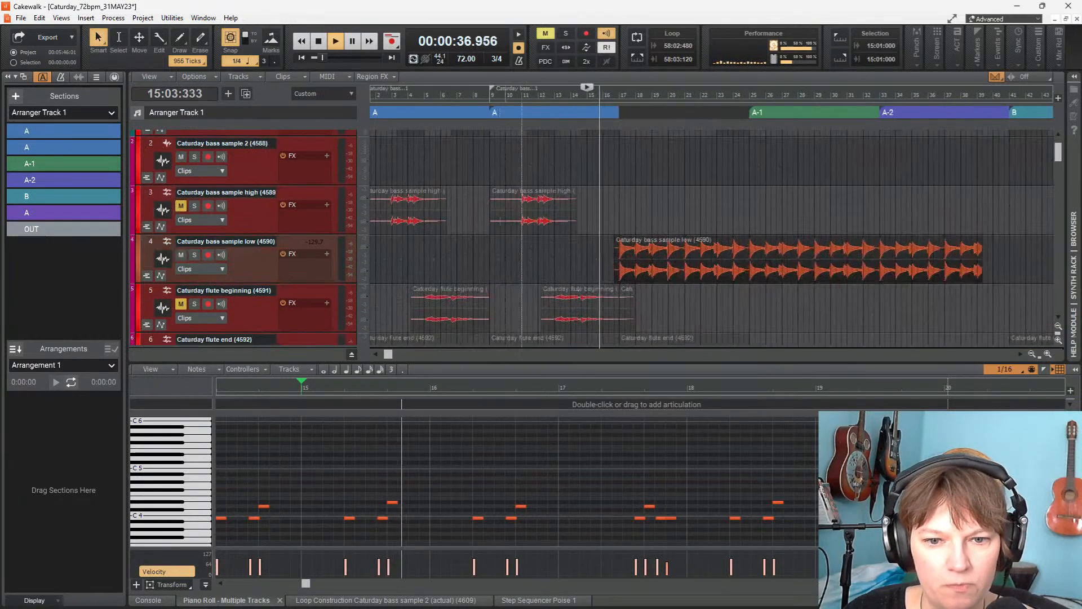
scroll(233, 197, down, 3)
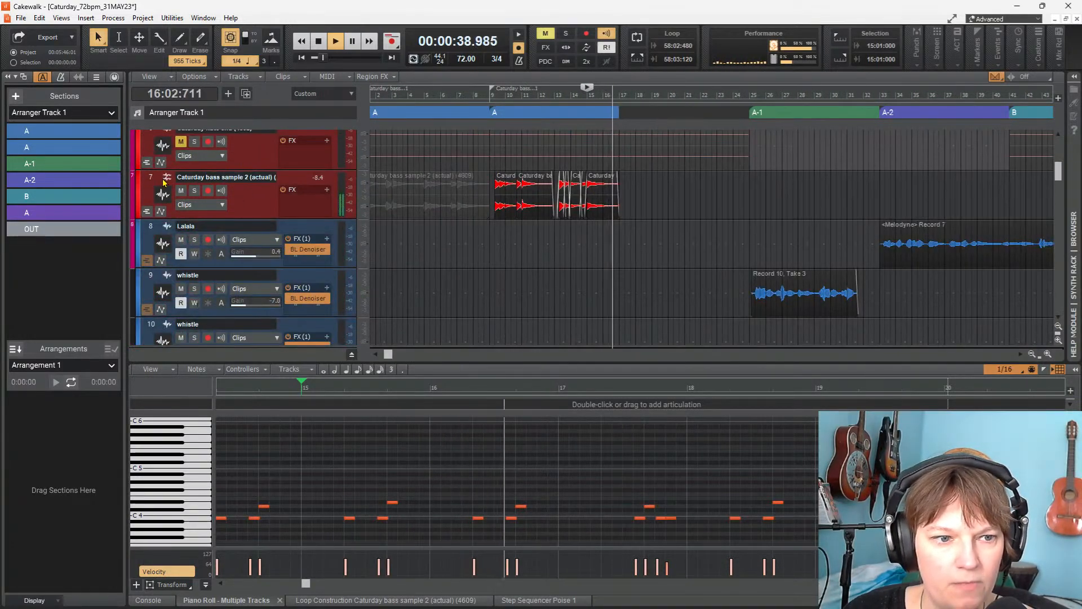
scroll(209, 290, up, 4)
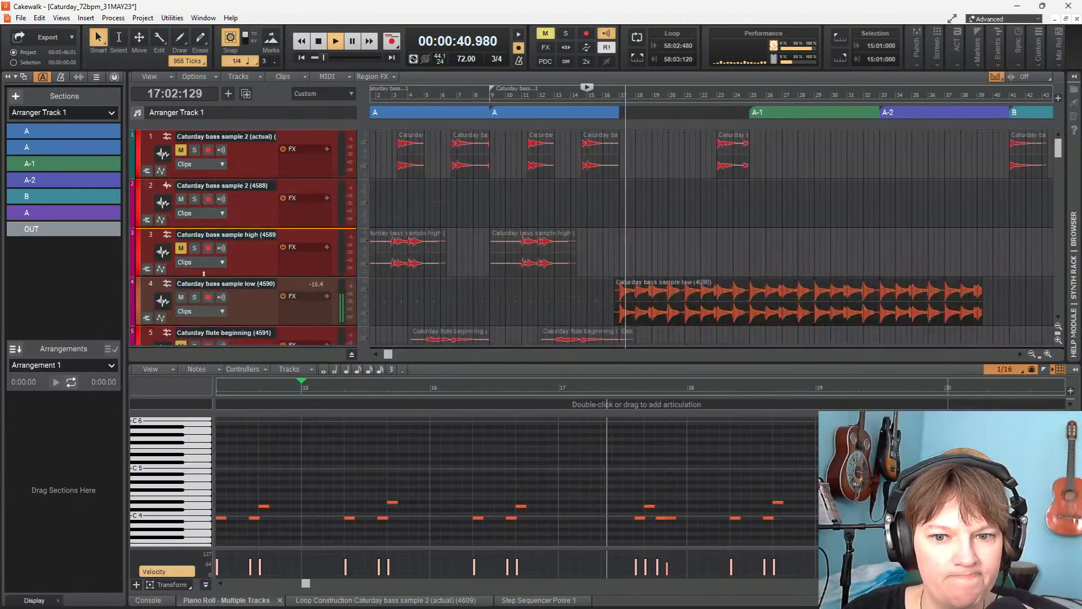
scroll(208, 291, down, 1)
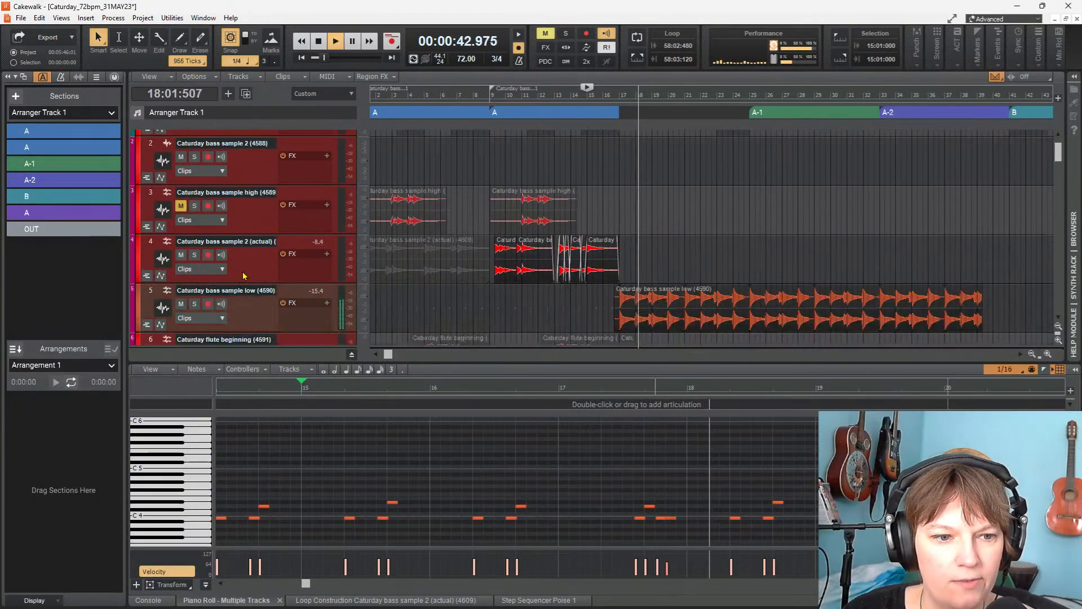
Increase the track heights and route the output of track 4, Caturday bass sample 2 (actual), to the BASS bus
scroll(209, 290, up, 1)
key(ctrl+Down)
scroll(248, 282, down, 2)
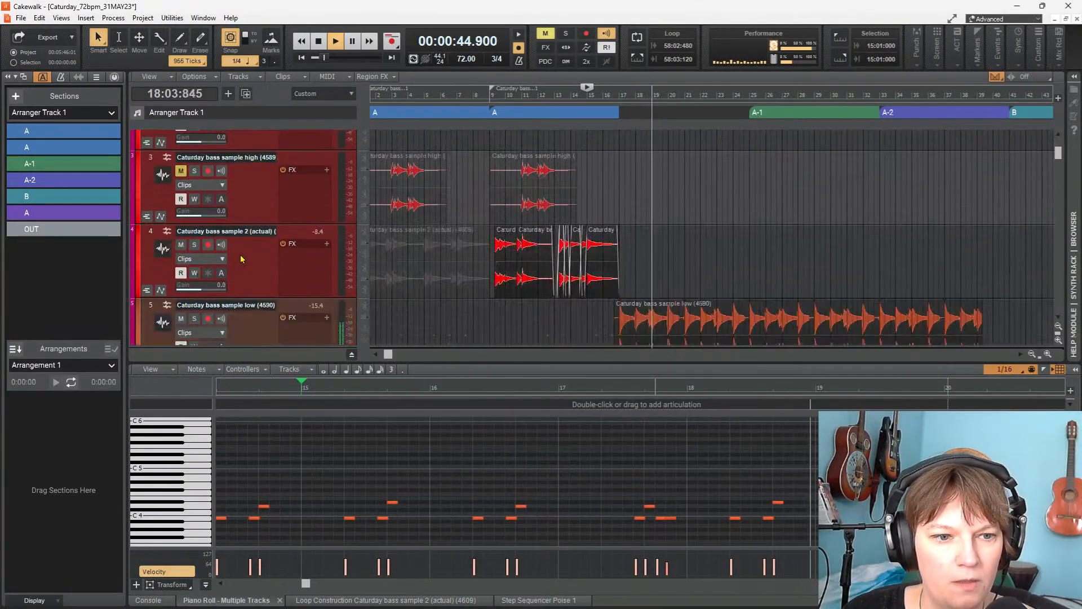
click(236, 230)
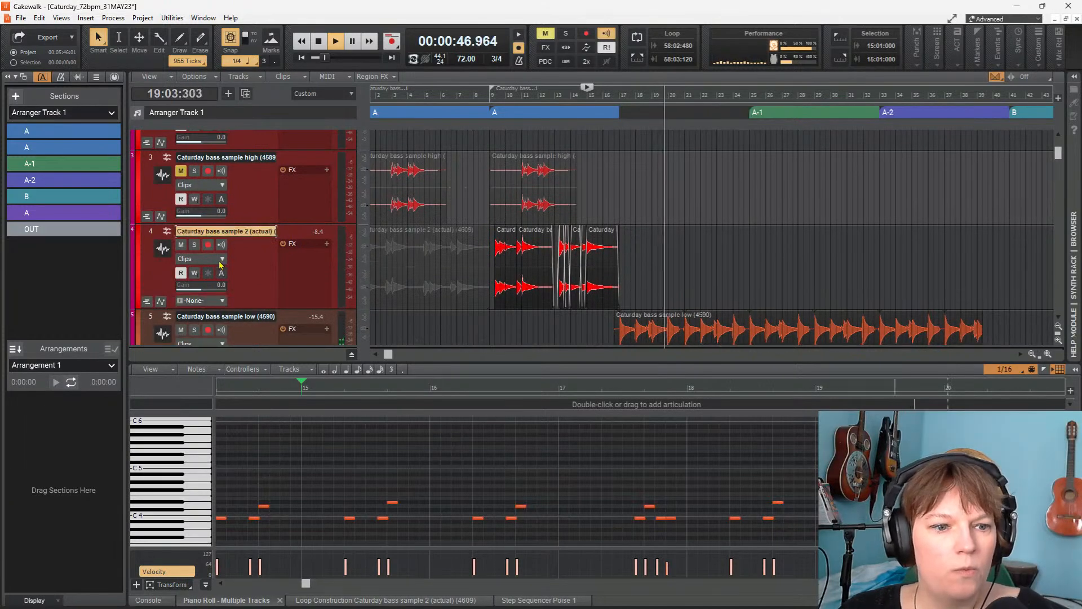
scroll(231, 271, down, 1)
click(221, 218)
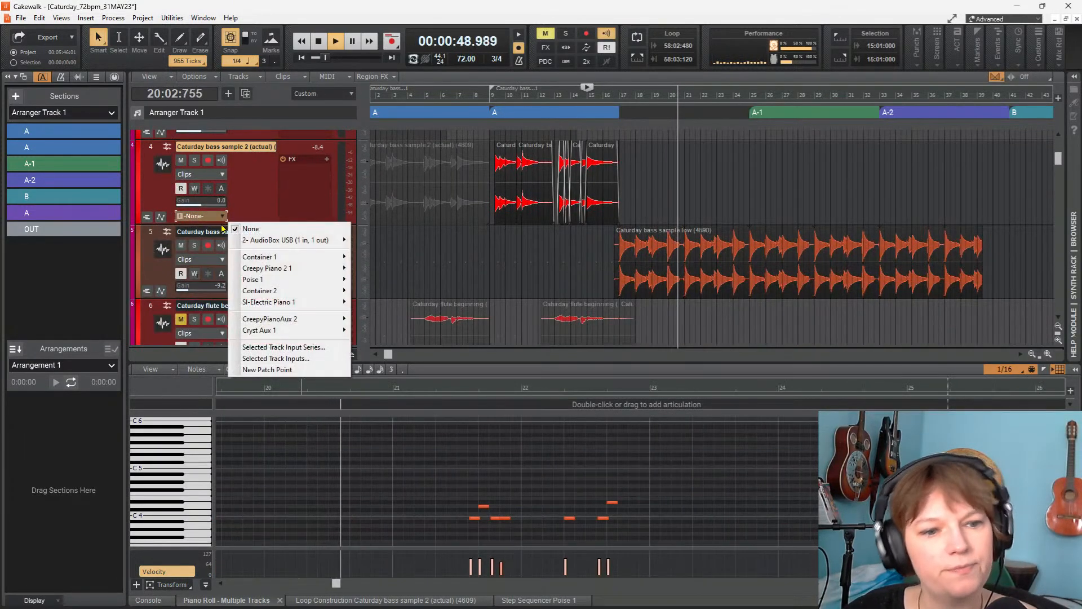
click(244, 210)
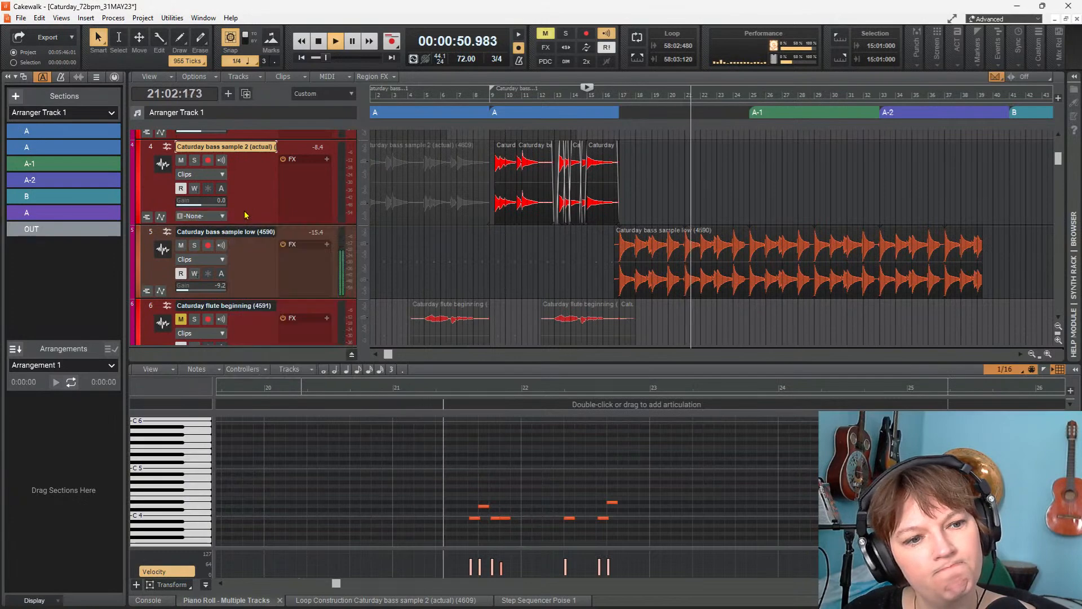
drag(253, 226, 253, 256)
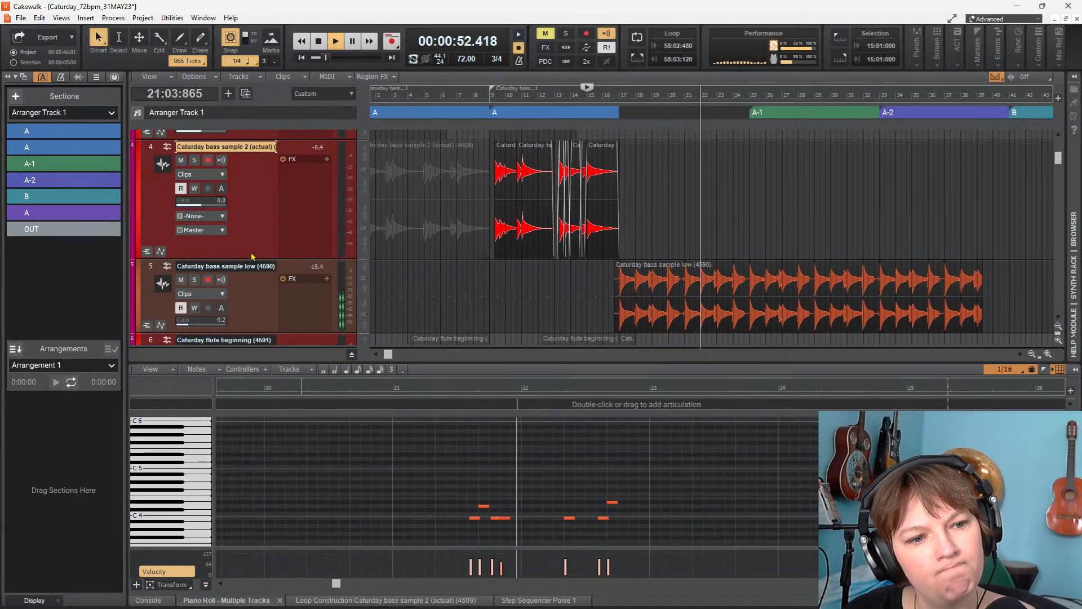
click(217, 231)
click(269, 337)
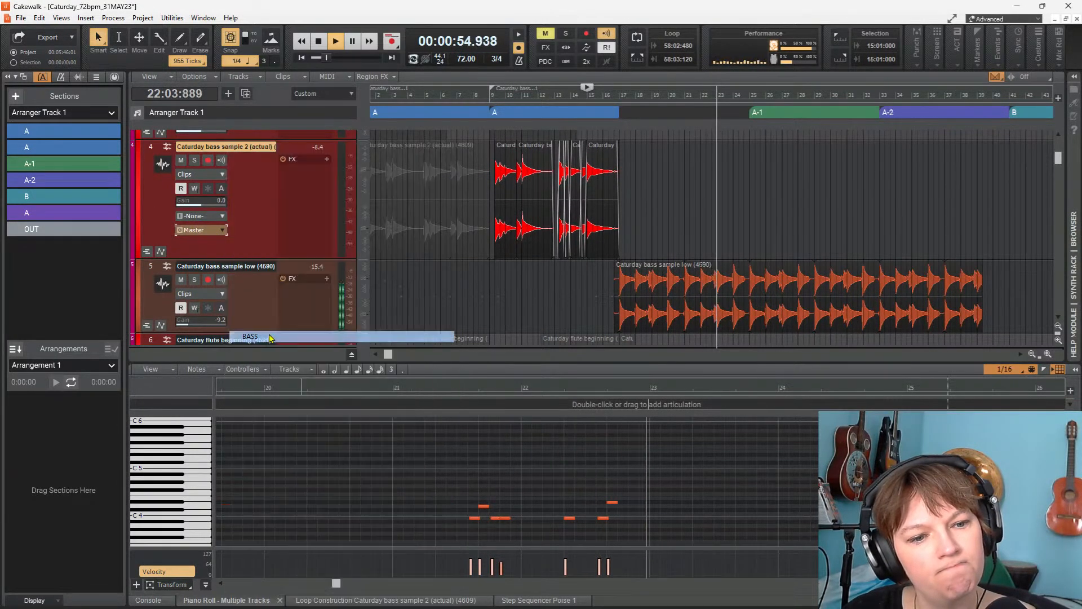
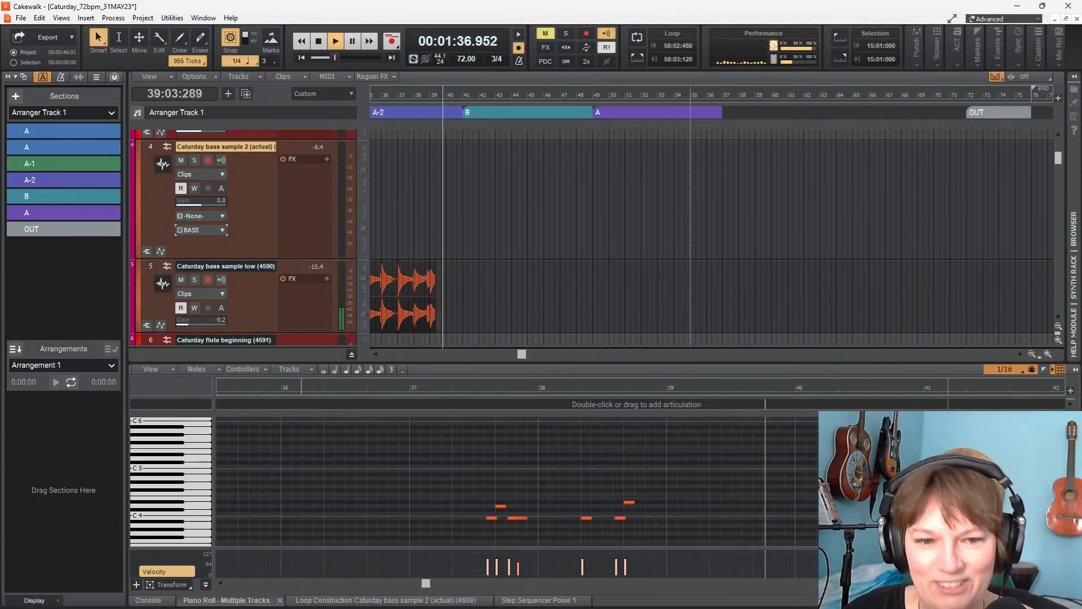
Stop playback and extend the end of the Caturday bass sample low clip to about measure 51, into the last section A
key(space)
drag(431, 295, 639, 298)
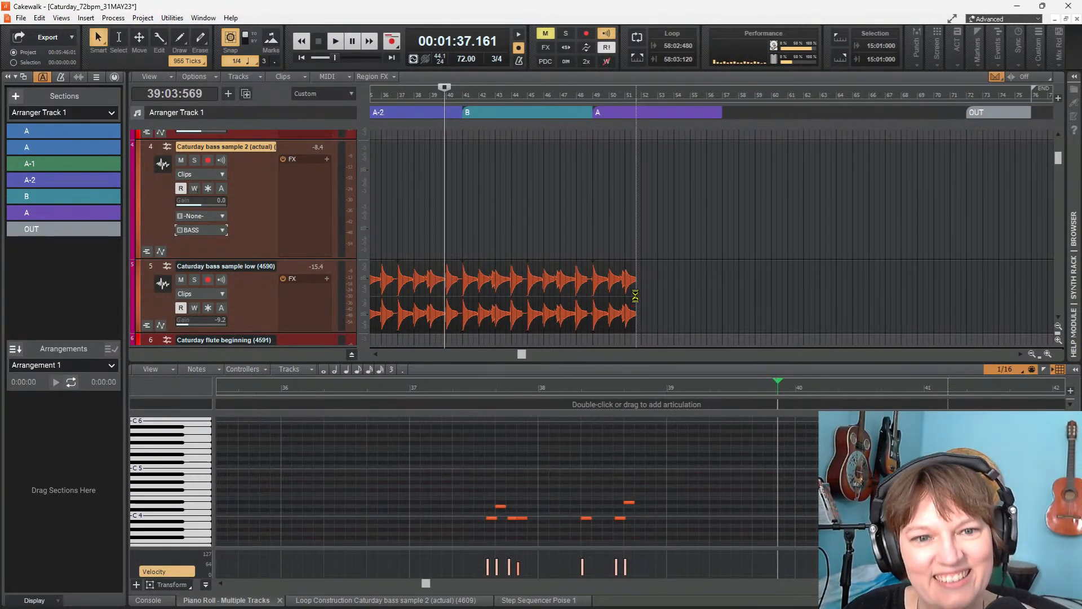
Play from around measure 40 and extend the end of the Caturday bass sample low clip to the end of the last section A, measure 57
key(space)
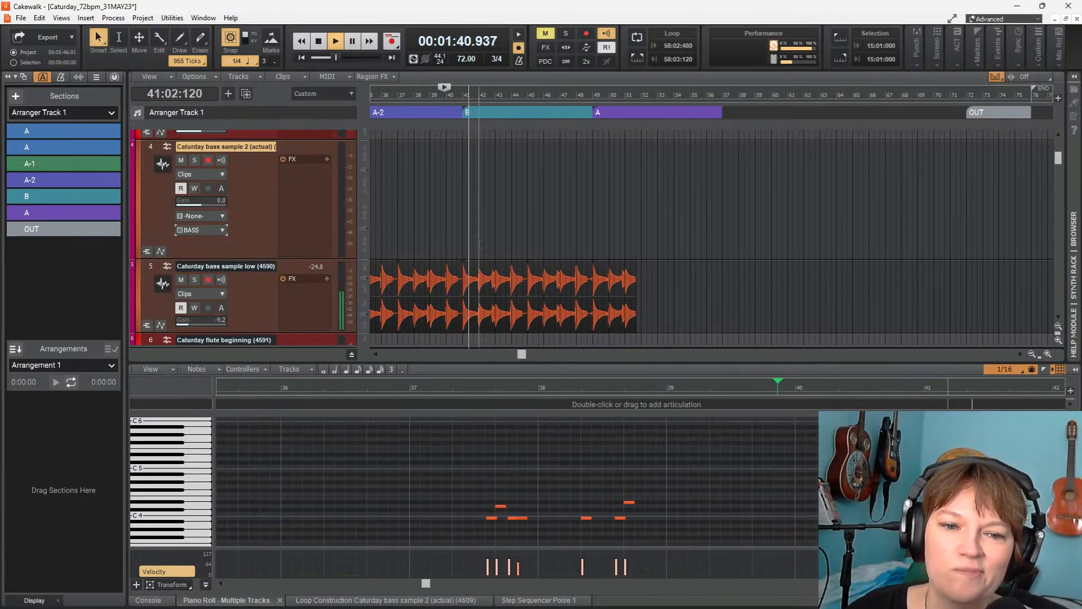
click(444, 247)
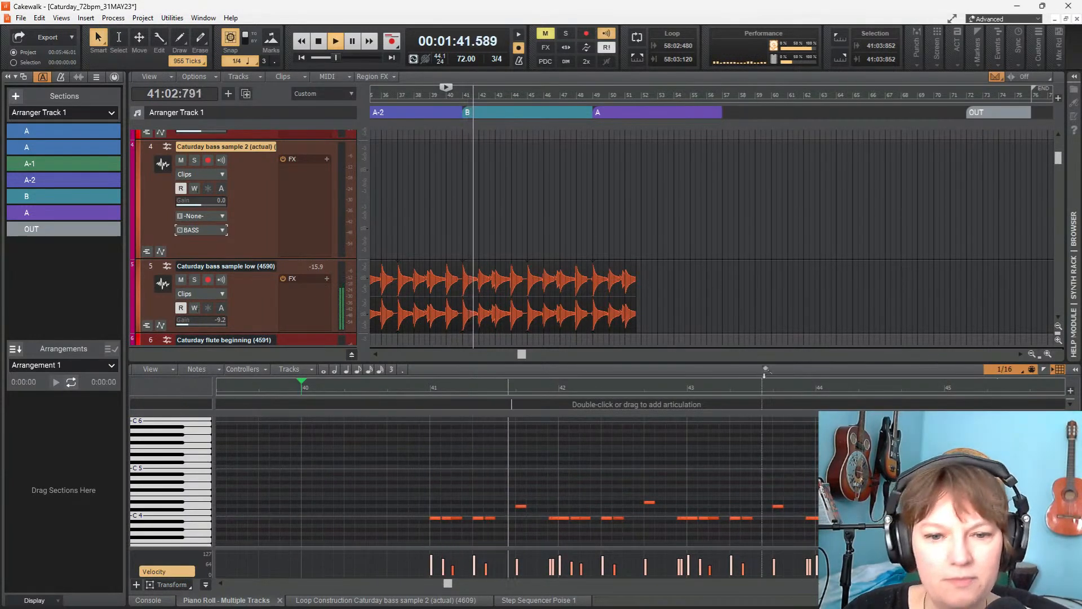
drag(627, 287, 634, 289)
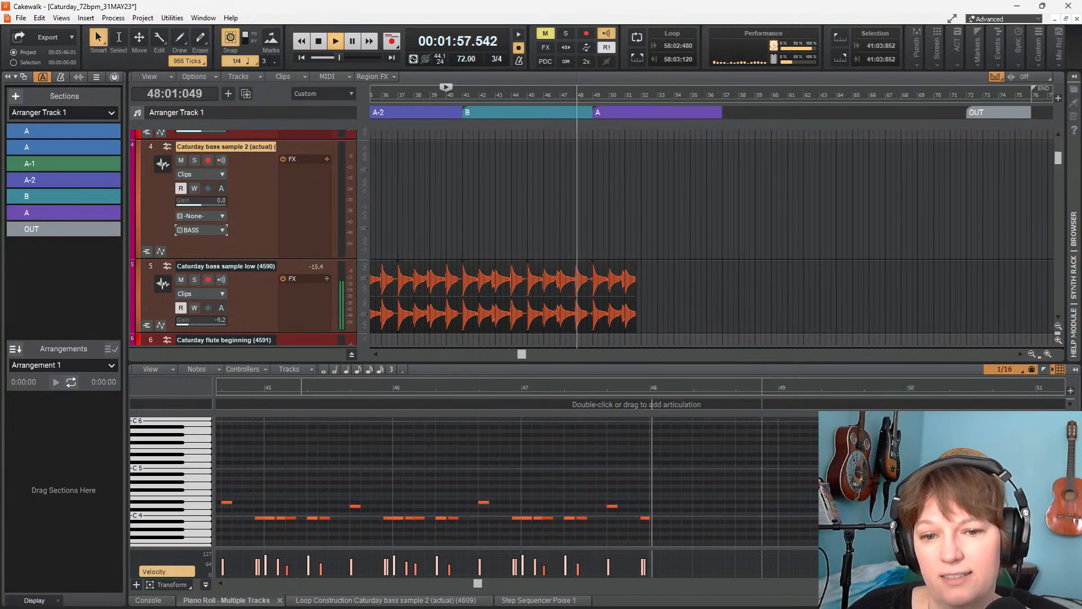
drag(634, 297, 725, 293)
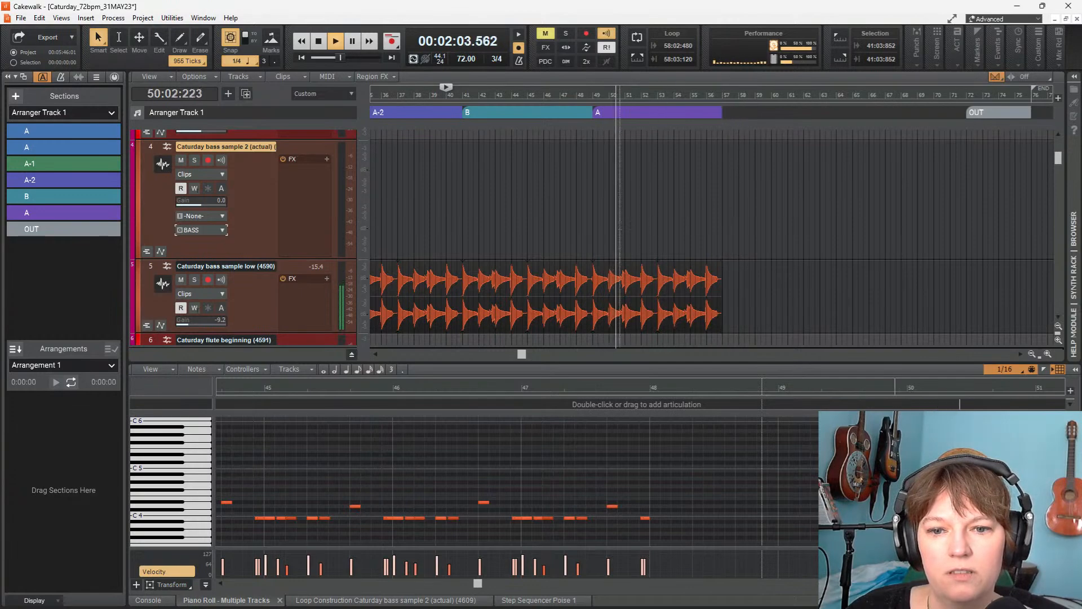
Extend the Caturday bass sample low clip up to the start of the OUT section at measure 72, and stop playback
scroll(723, 294, down, 2)
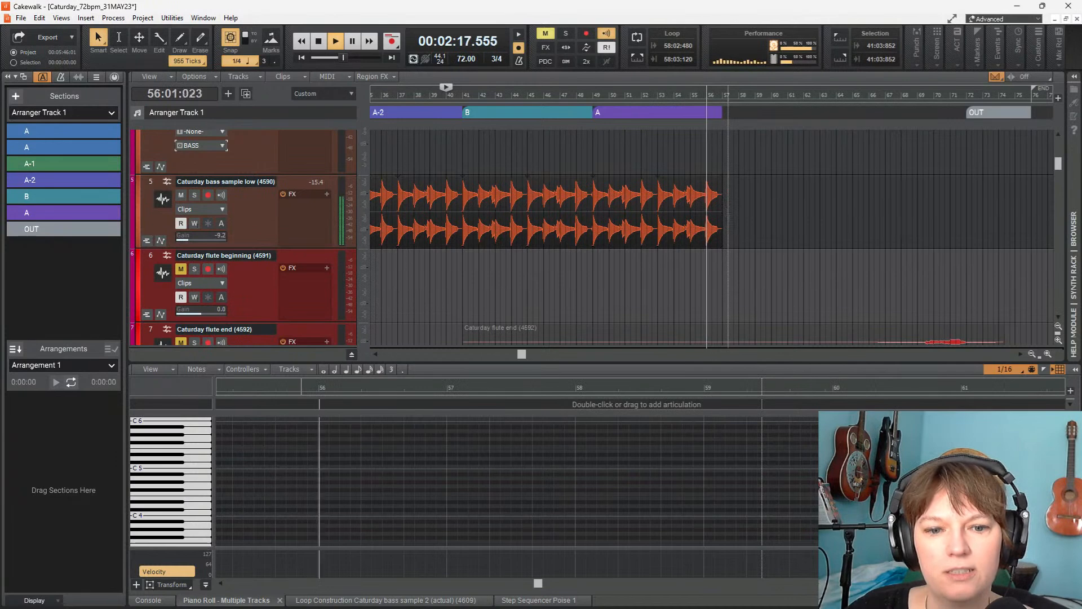
scroll(728, 211, down, 1)
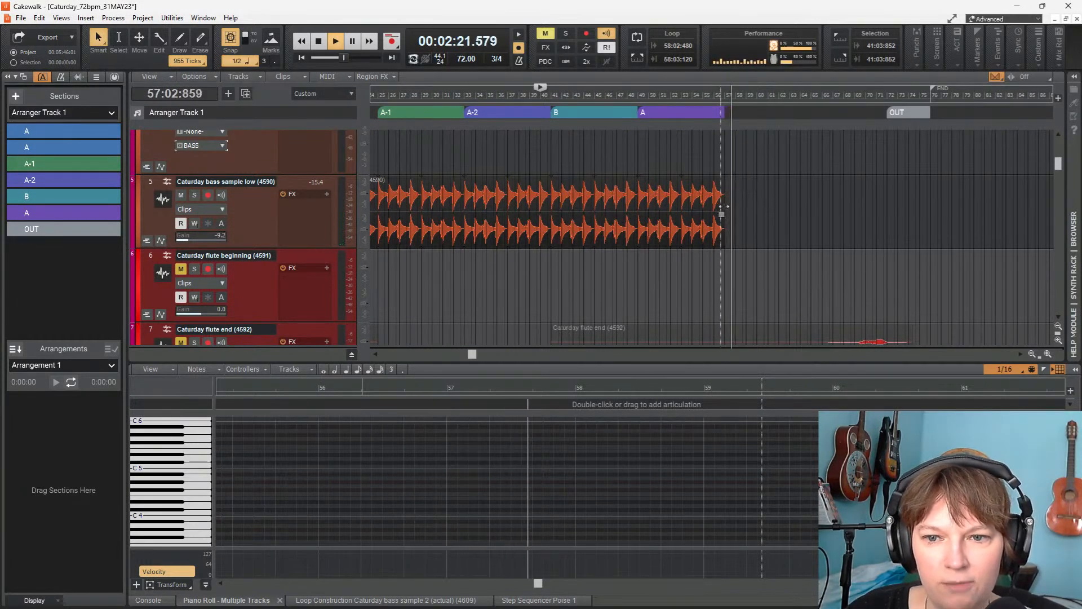
drag(722, 206, 887, 208)
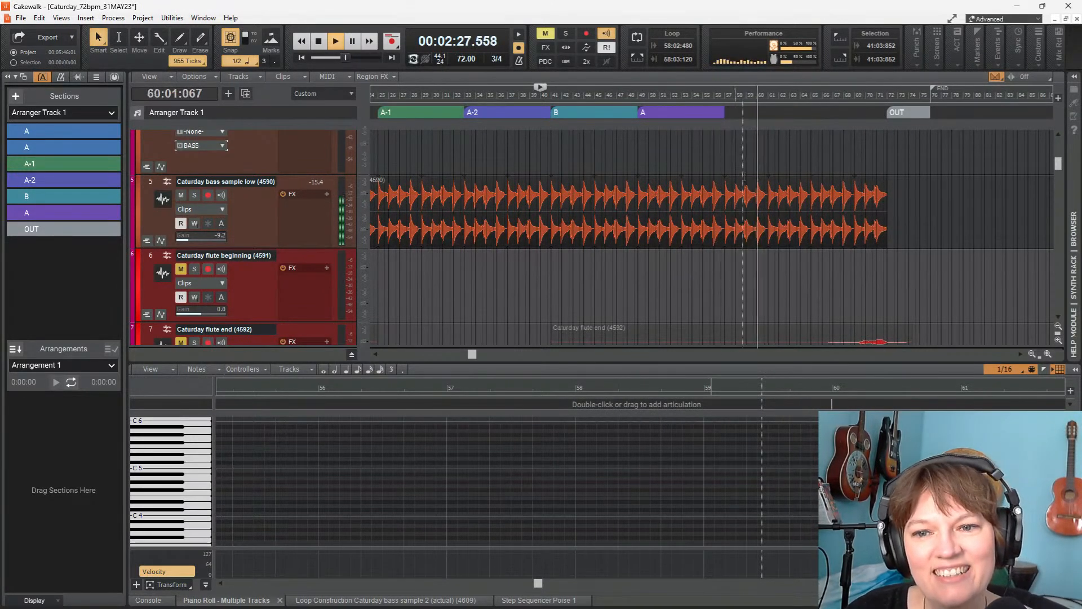
scroll(759, 201, right, 1)
scroll(751, 228, up, 2)
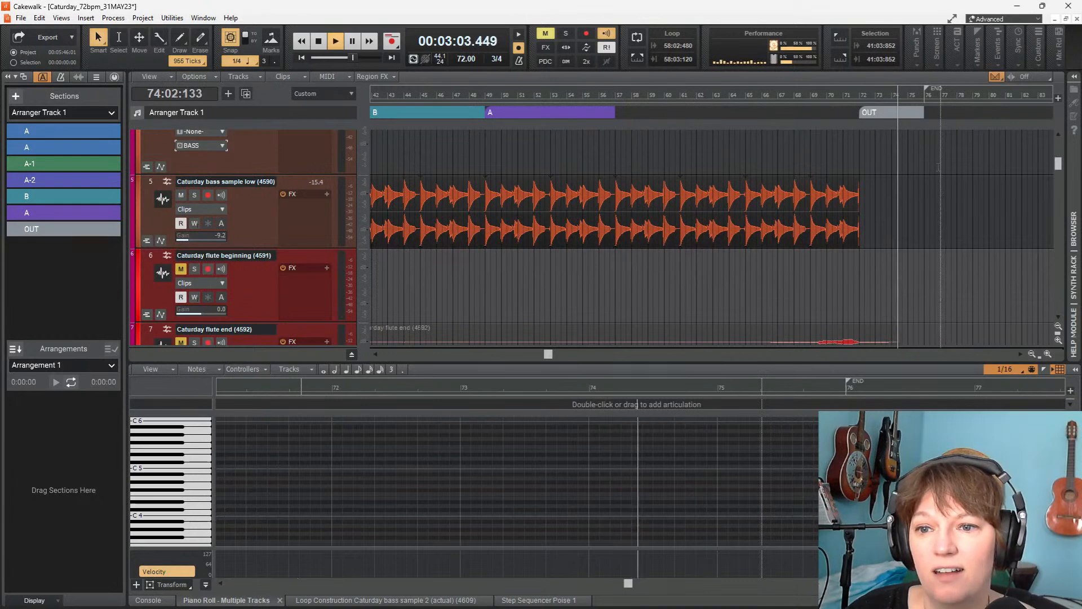
key(space)
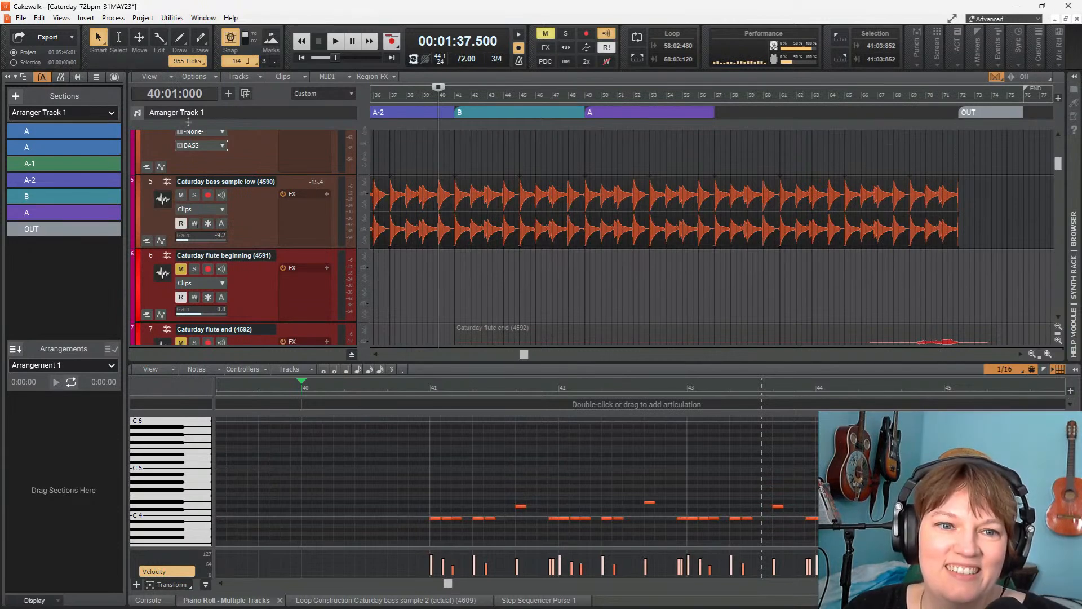
Unmute and solo track 3, Caturday bass sample high, and play it from measure 2, beat 3
click(394, 148)
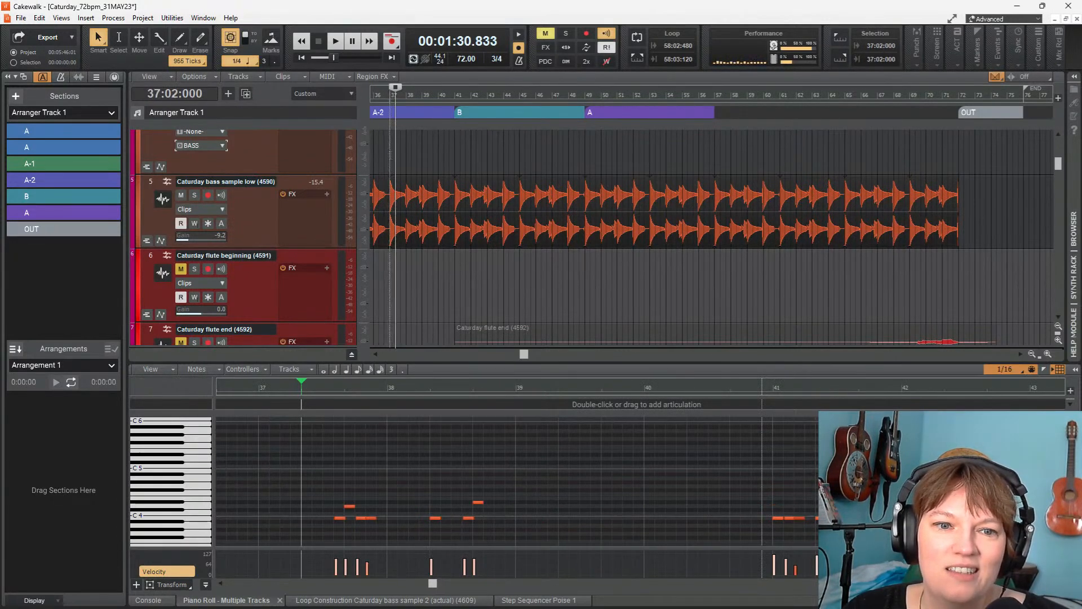
click(390, 154)
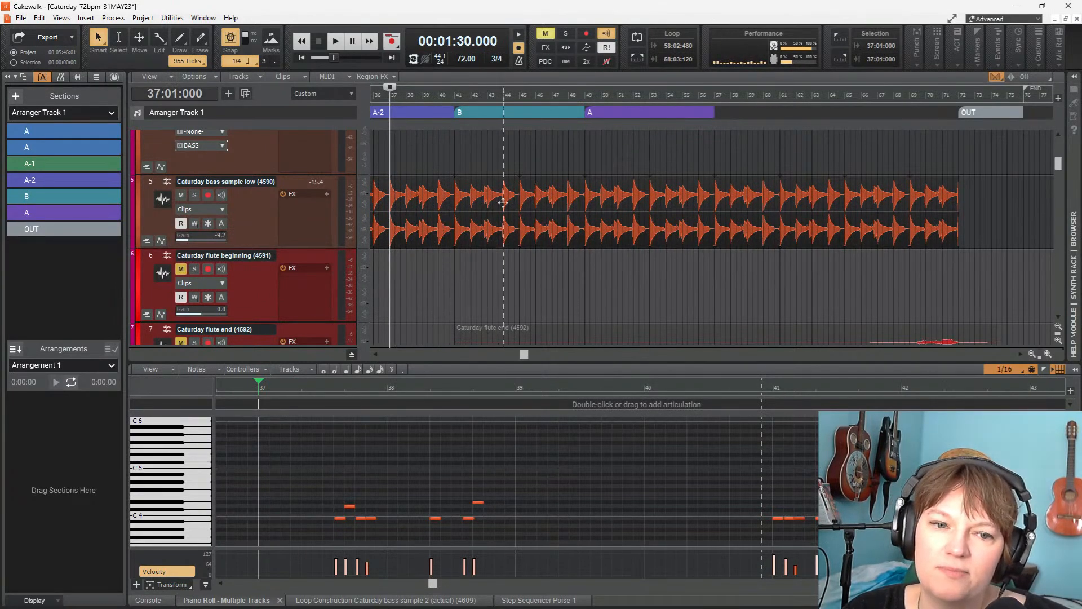
scroll(503, 202, left, 10)
scroll(541, 206, up, 3)
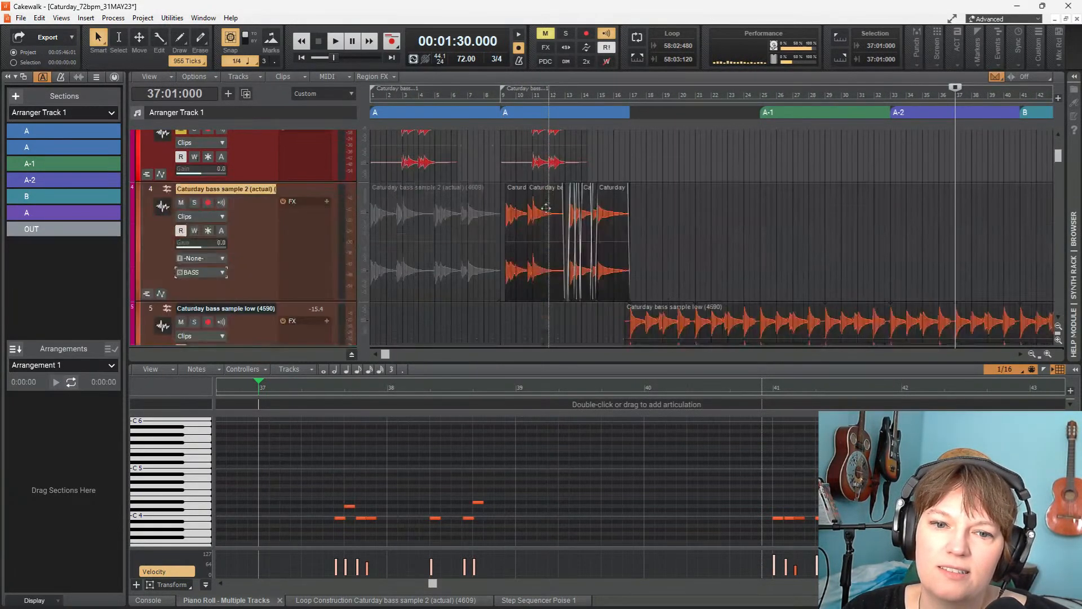
scroll(548, 208, up, 3)
click(501, 176)
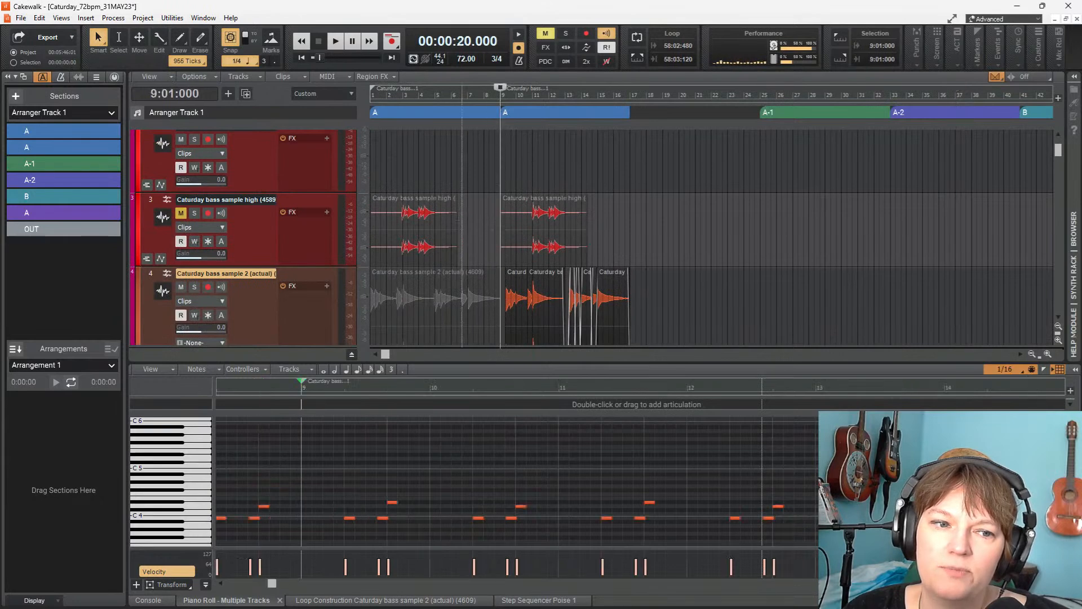
click(181, 215)
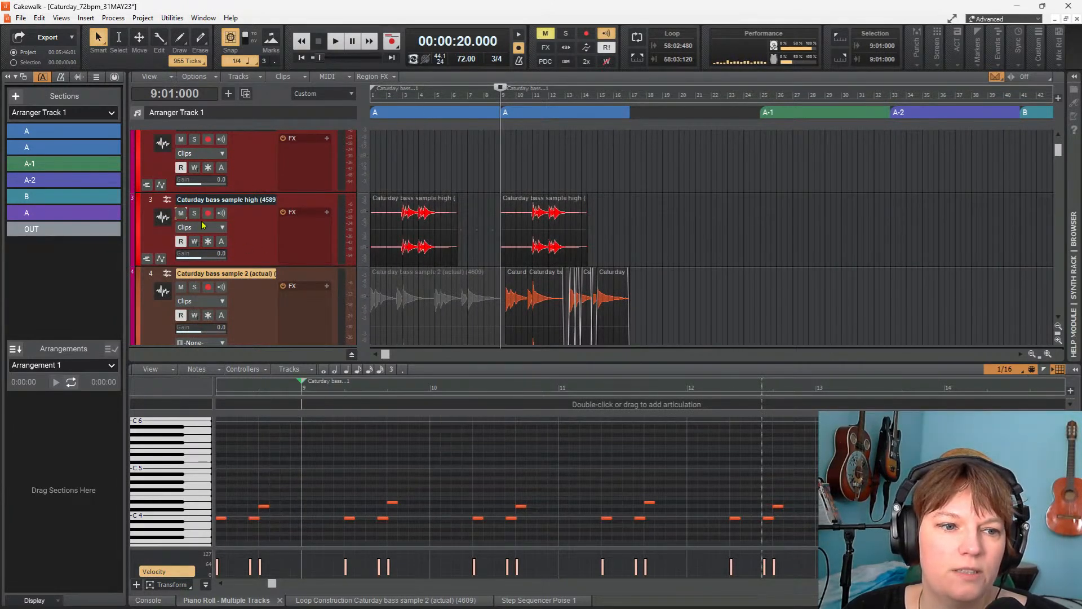
click(194, 214)
click(398, 169)
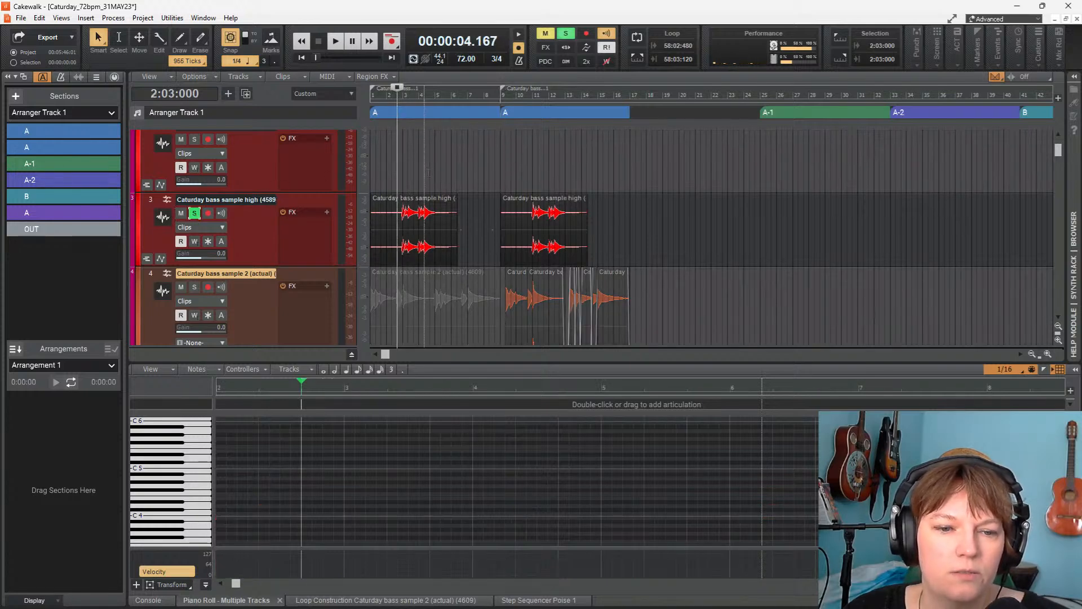
key(space)
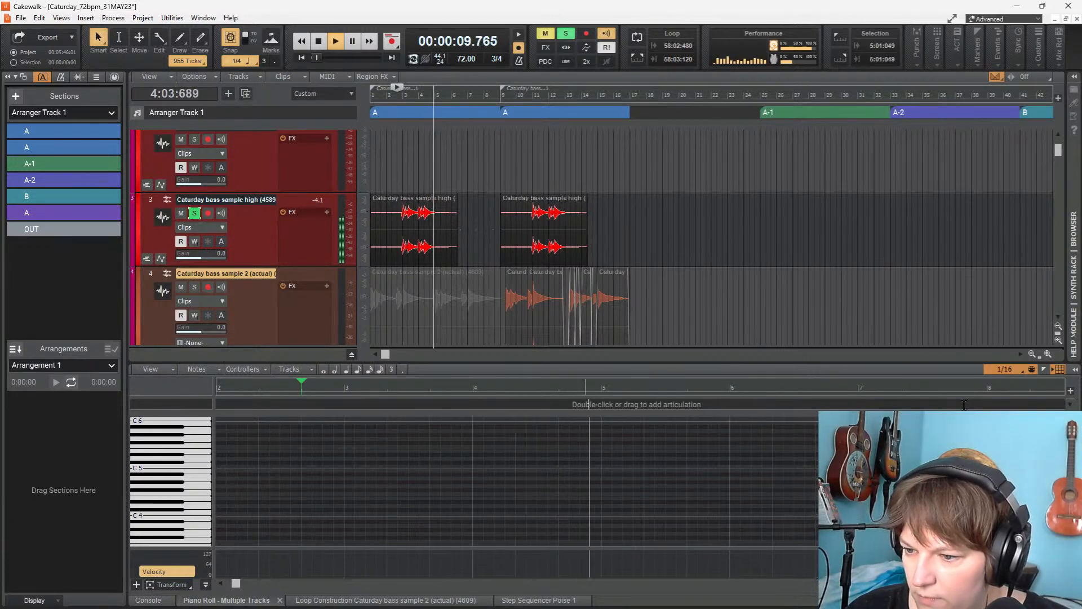
Audition the soloed Caturday bass sample high clips in both A sections, replaying from measure 10, beat 3, and stop playback
scroll(454, 236, up, 1)
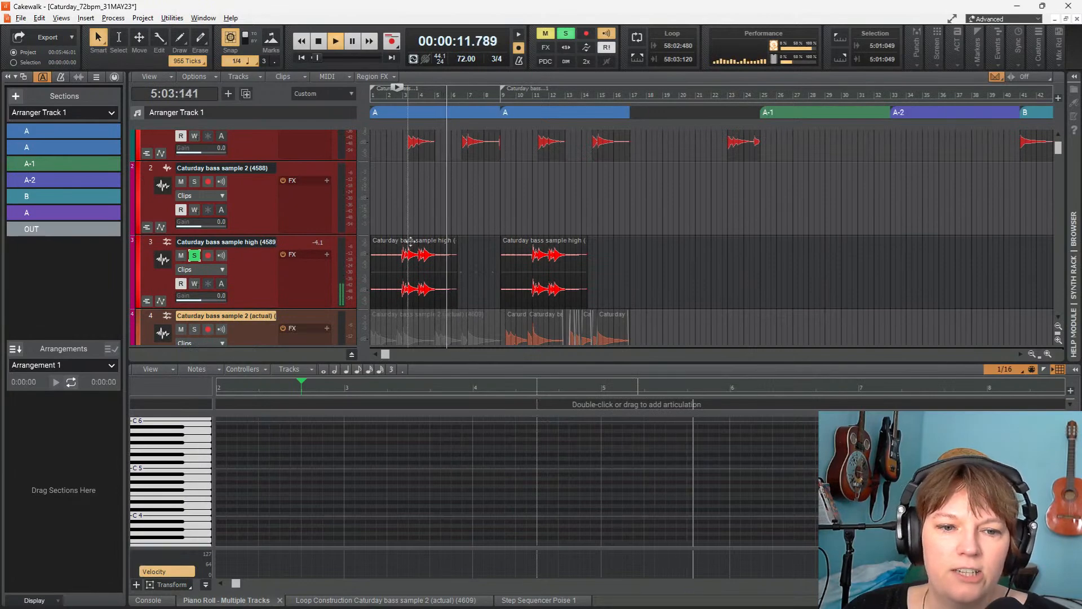
scroll(479, 238, up, 2)
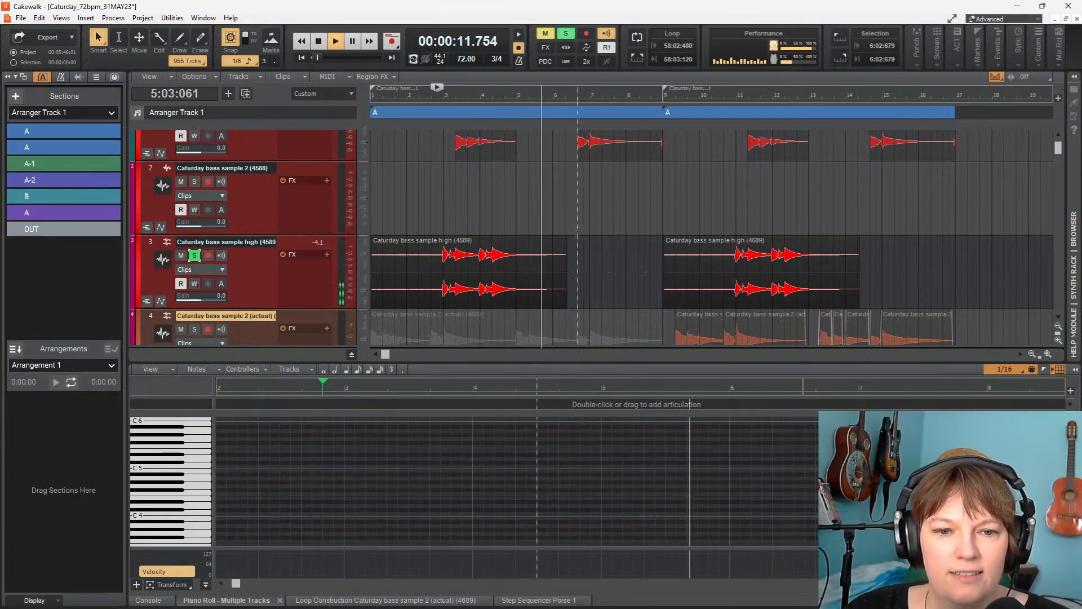
key(space)
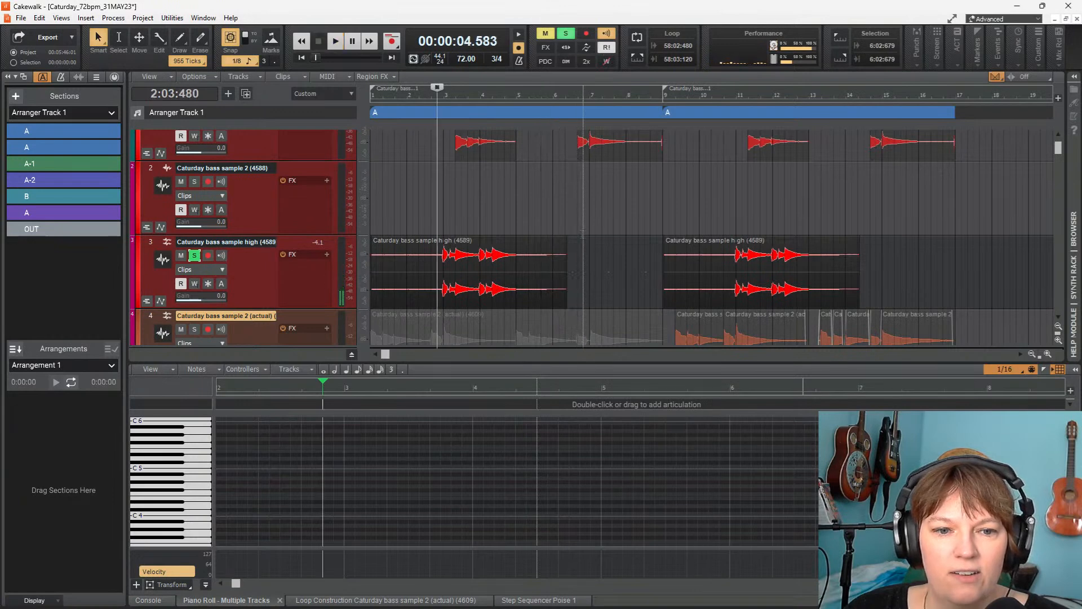
click(723, 224)
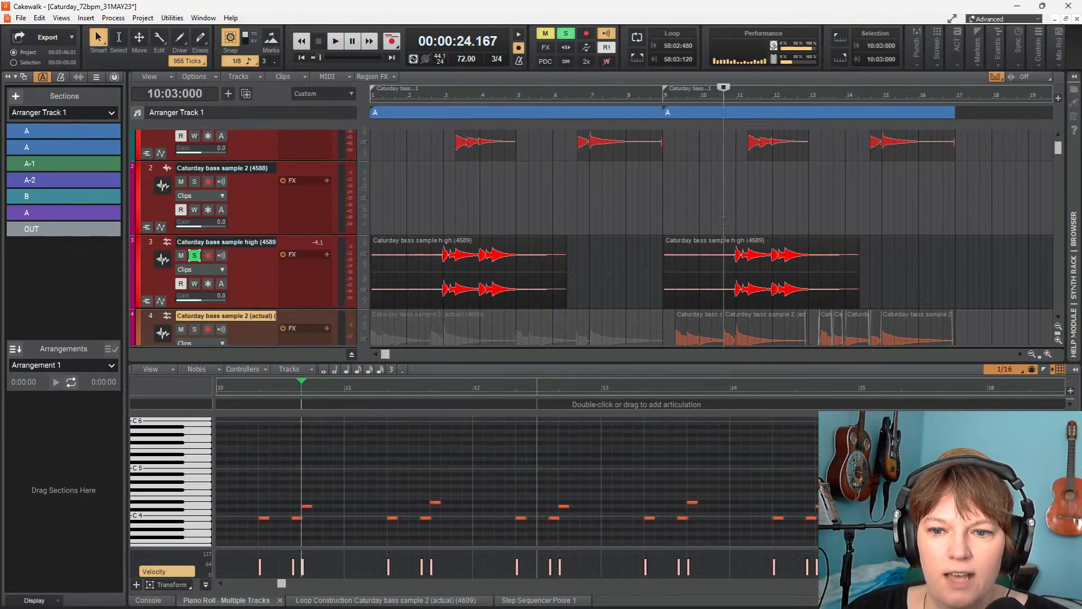
key(space)
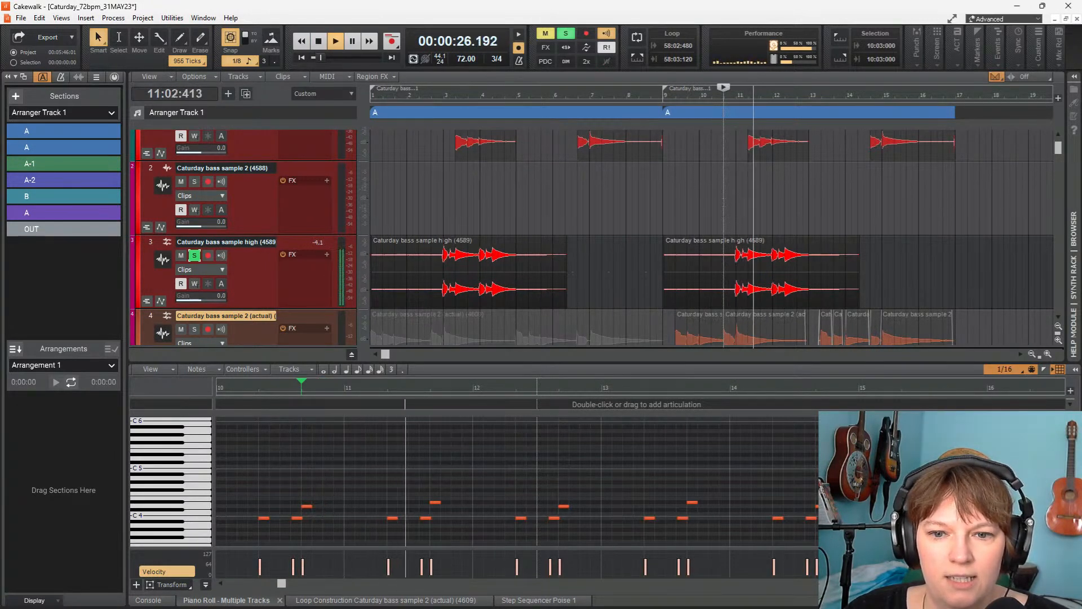
scroll(711, 237, up, 2)
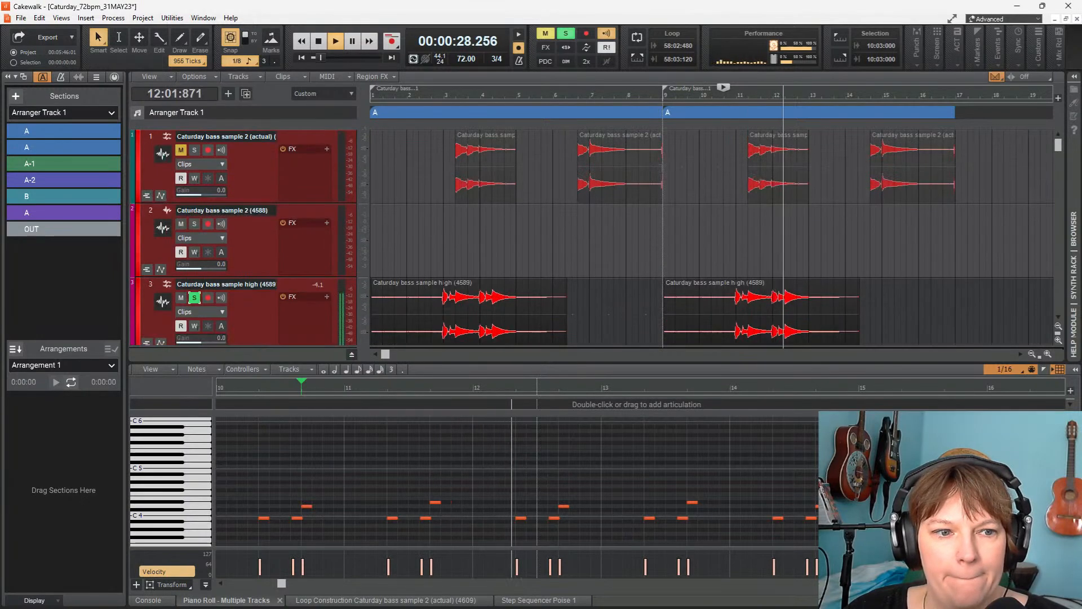
key(space)
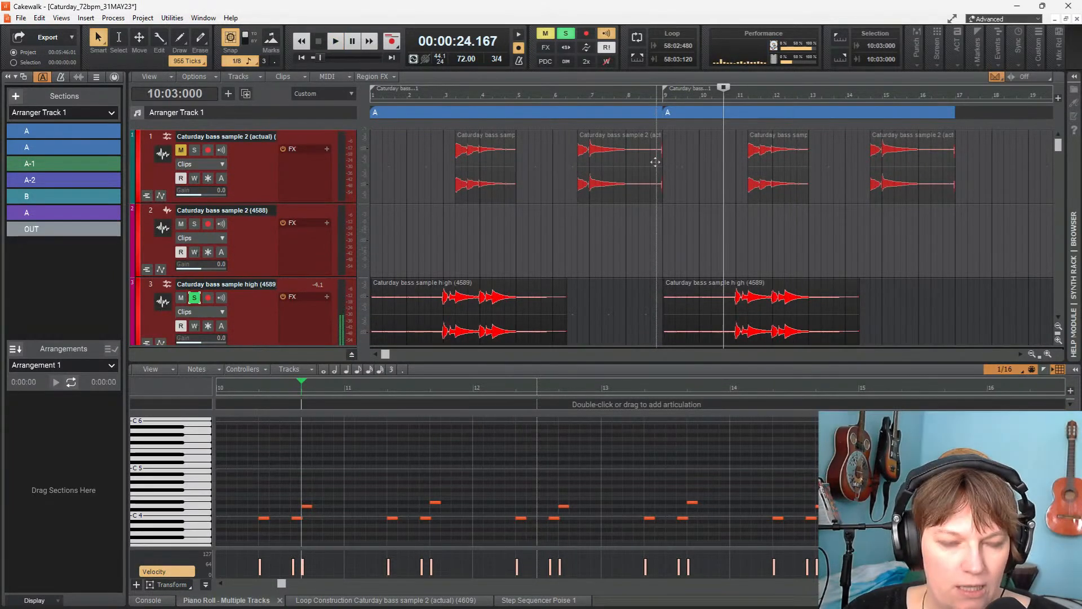
Expand track 3, Caturday bass sample high, and route its output to the BASS bus
scroll(655, 162, down, 2)
scroll(625, 172, down, 3)
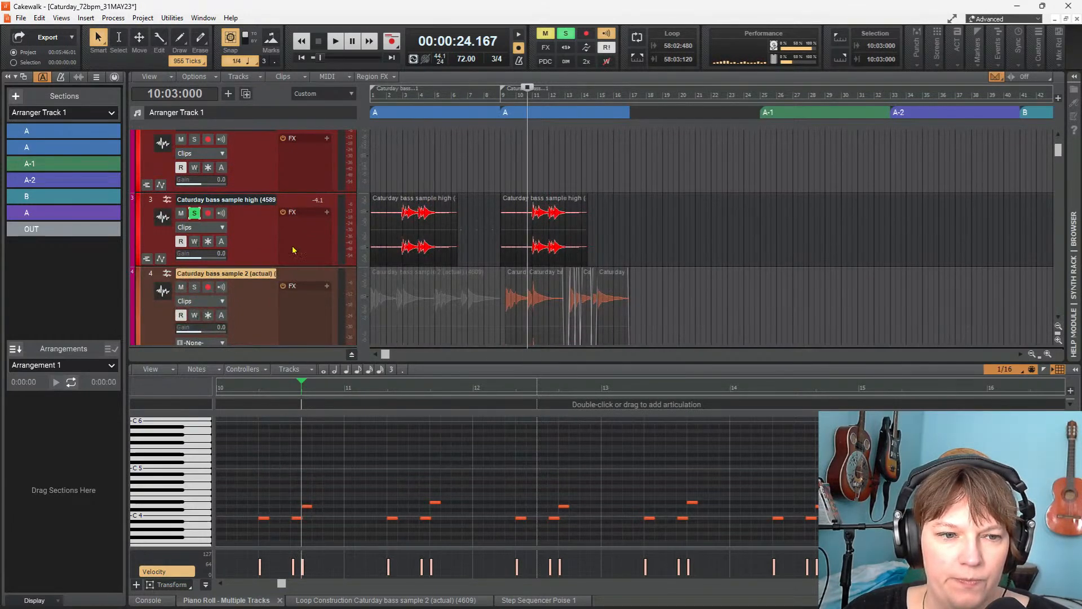
click(241, 265)
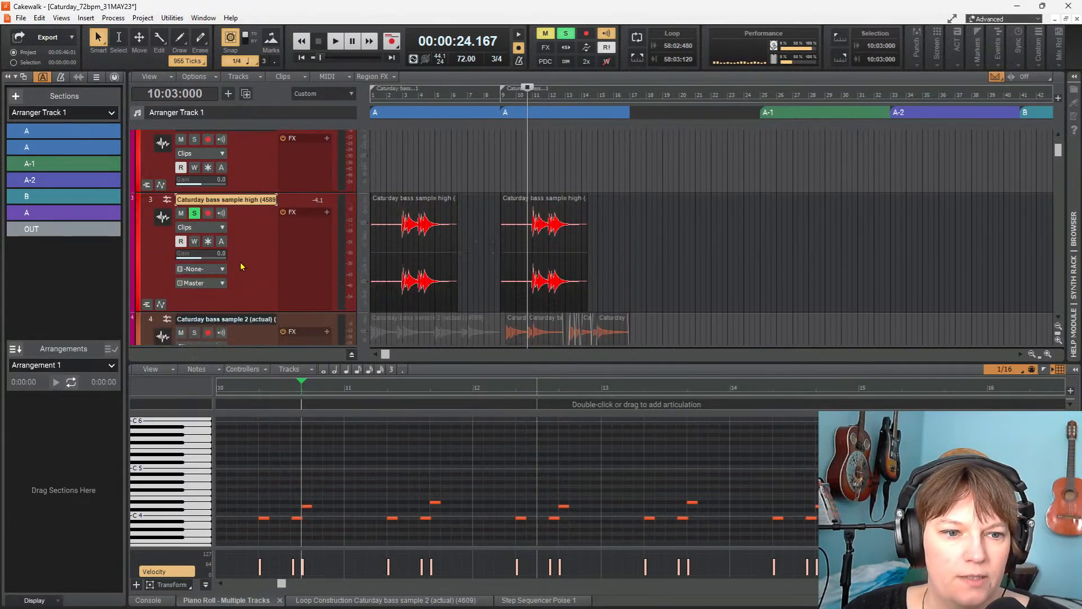
scroll(247, 301, down, 2)
click(222, 242)
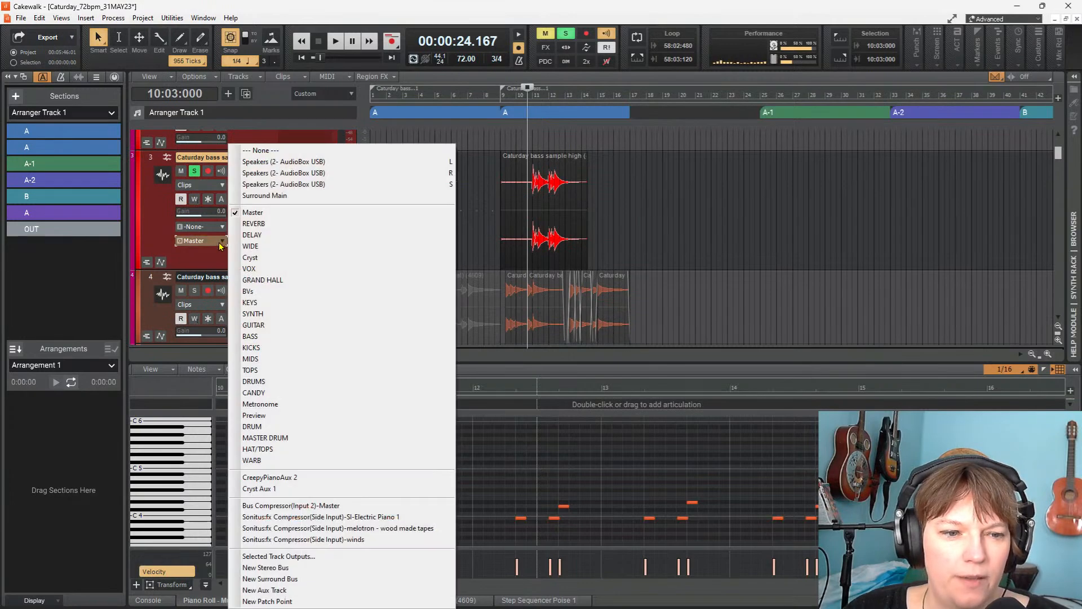
click(272, 336)
Shrink track 3 and reduce the heights of all tracks so more of them fit in the track area
drag(305, 269, 302, 197)
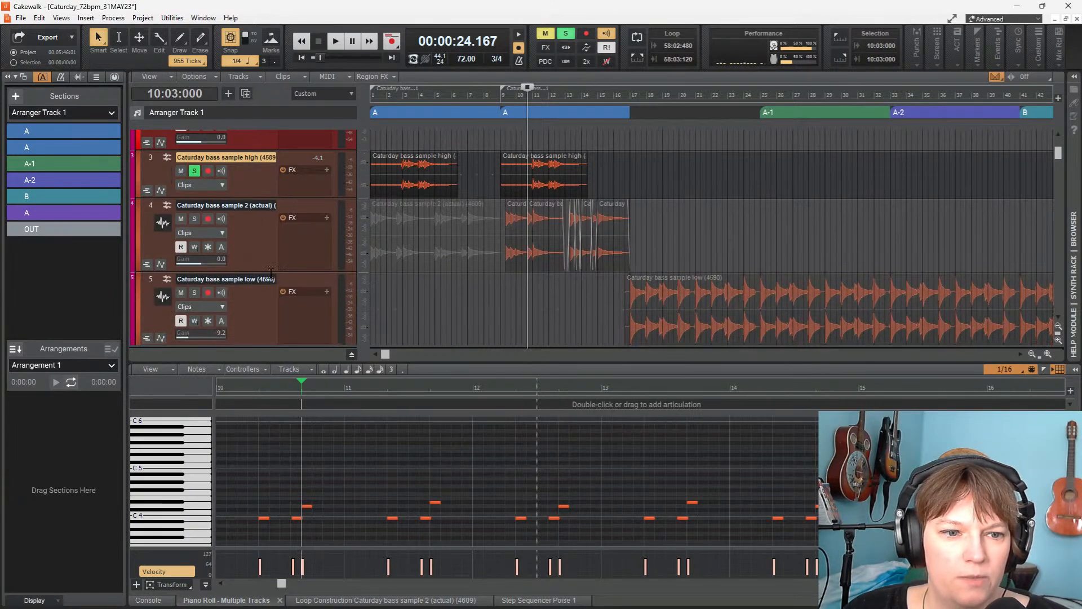
key(ctrl+Up)
key(ctrl+Up)
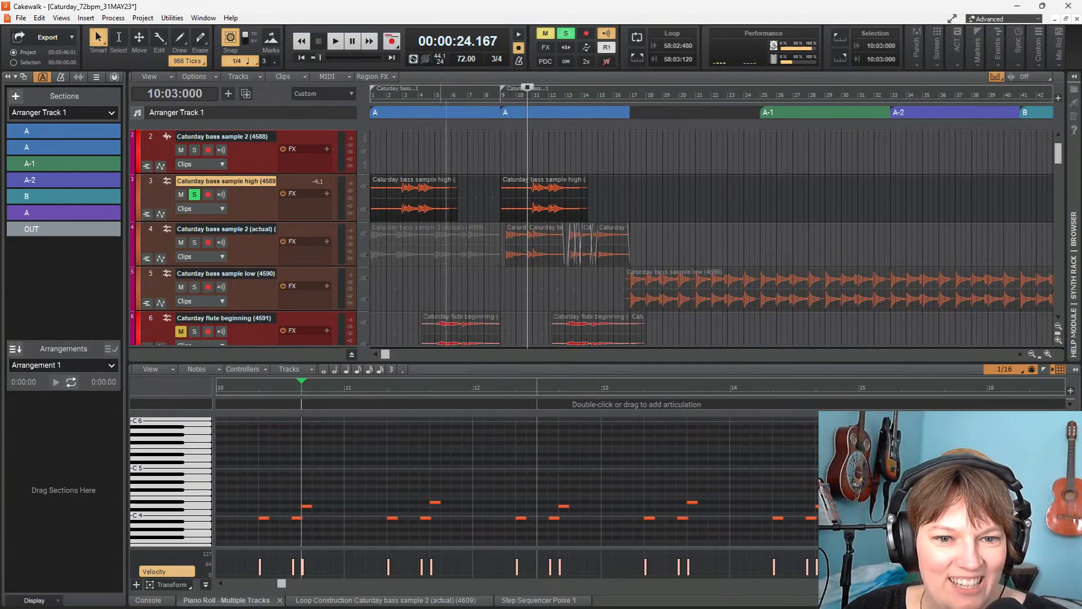
Turn off solo on Caturday bass sample high, mute the track, and play the song from the beginning
click(500, 168)
scroll(548, 237, down, 1)
scroll(549, 237, up, 1)
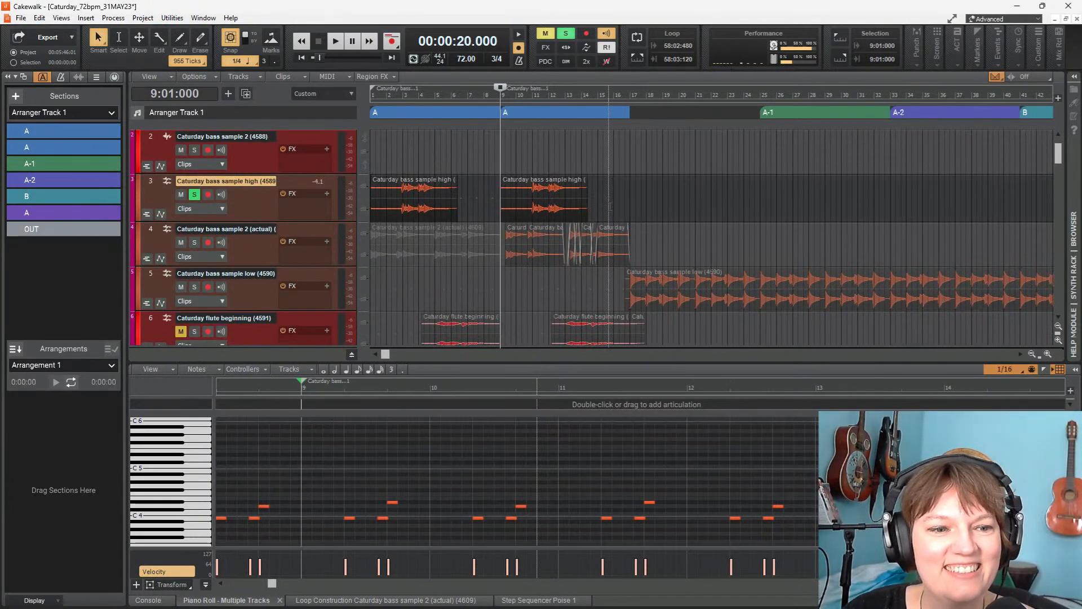
click(194, 195)
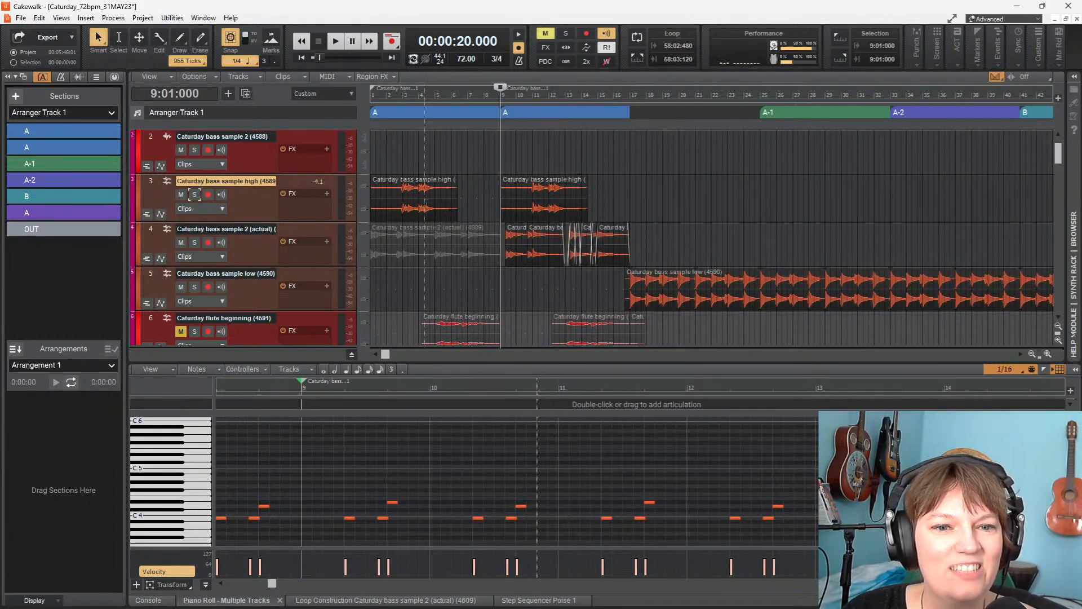
click(181, 195)
key(w)
key(space)
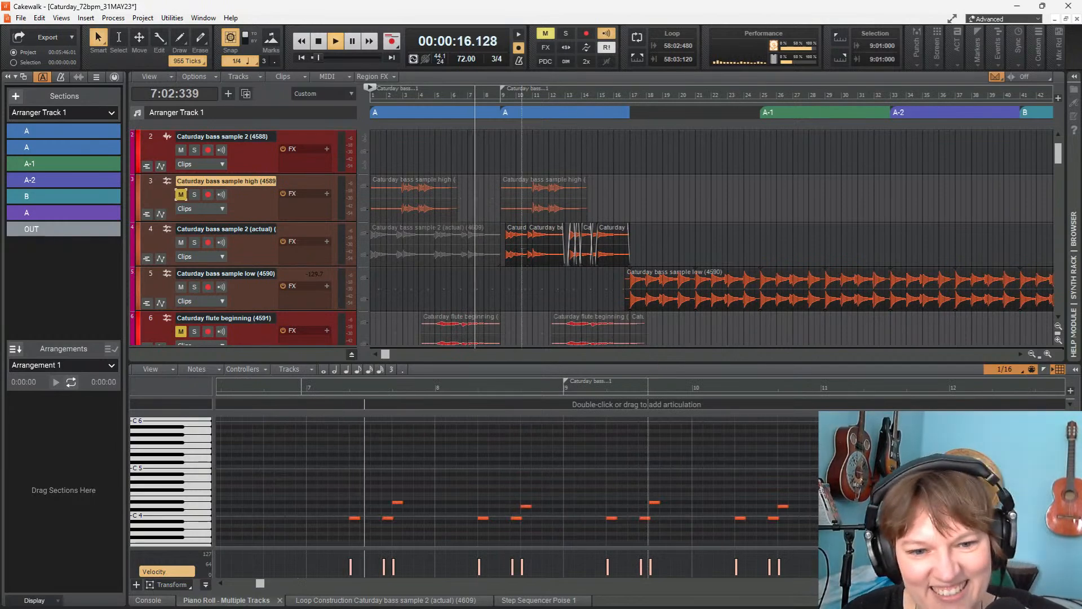
Listen into the second section A, stop playback, and show the Console in place of the Piano Roll
scroll(711, 236, down, 3)
scroll(711, 237, up, 3)
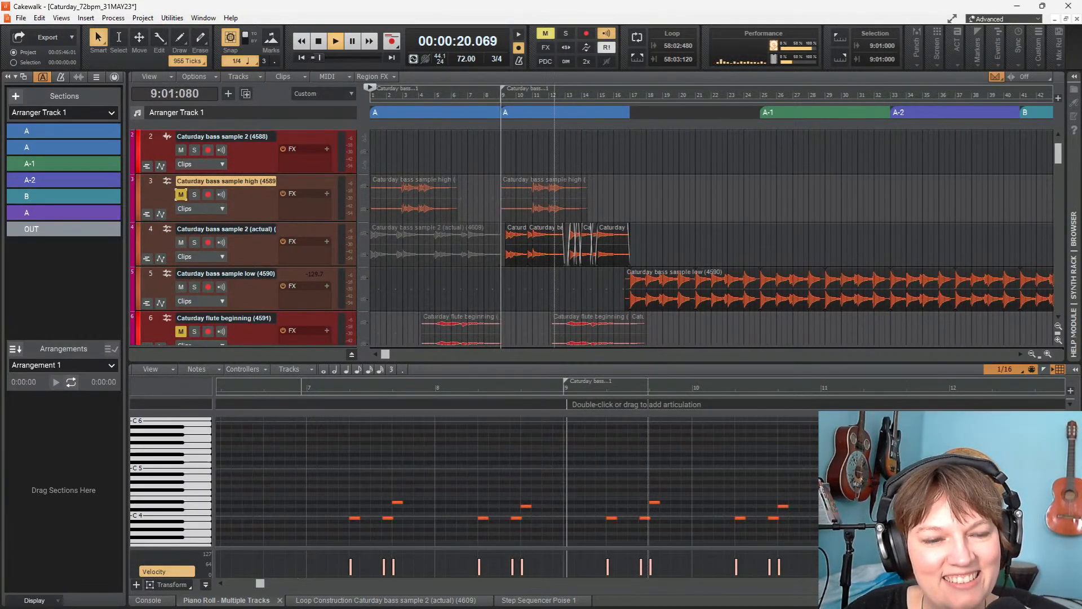
scroll(710, 236, down, 4)
scroll(545, 232, up, 4)
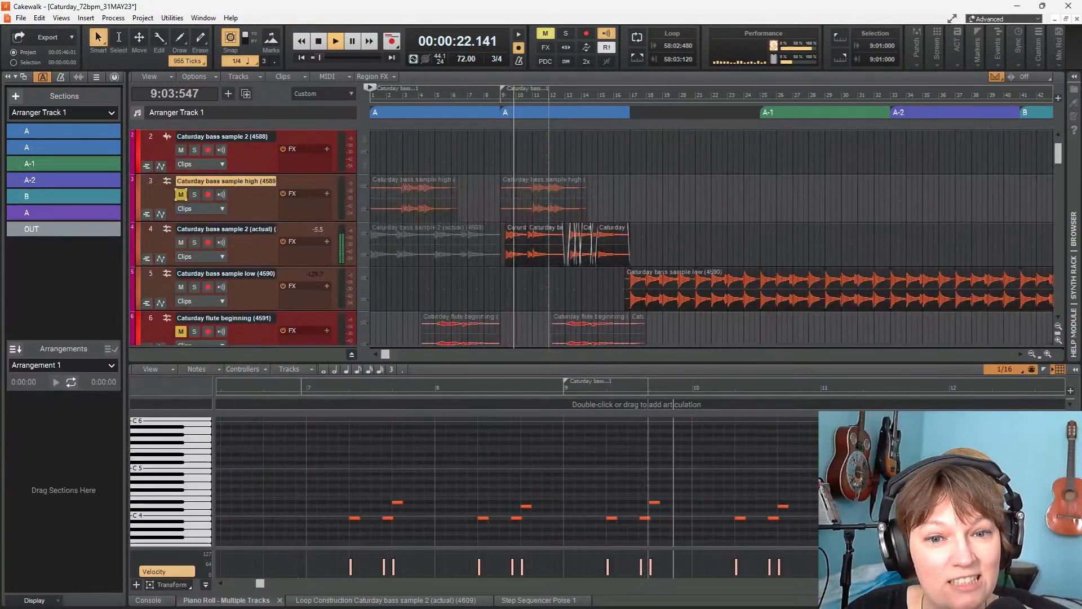
key(space)
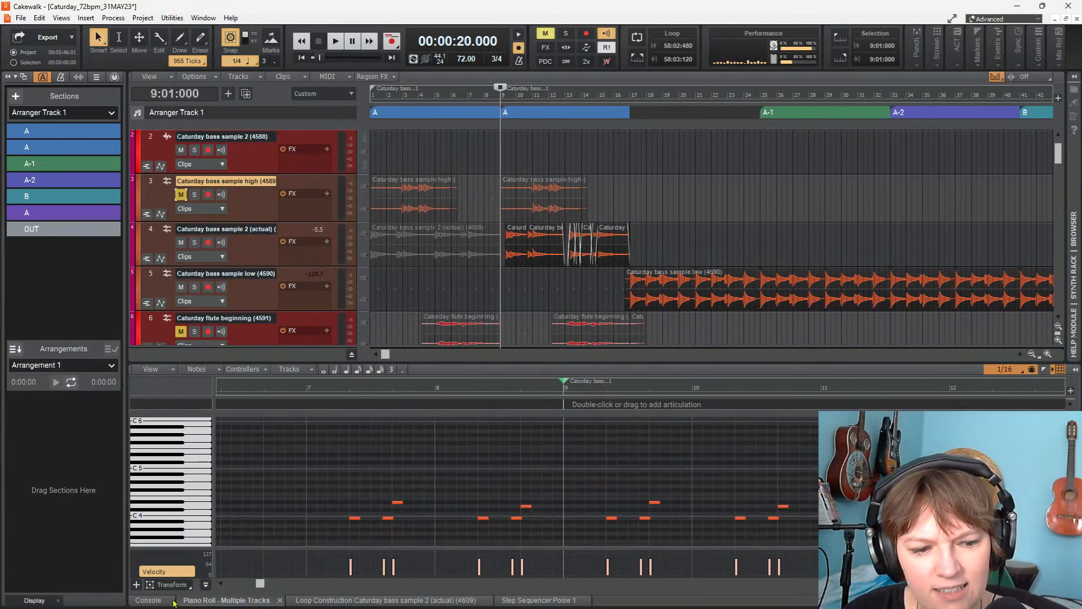
click(147, 600)
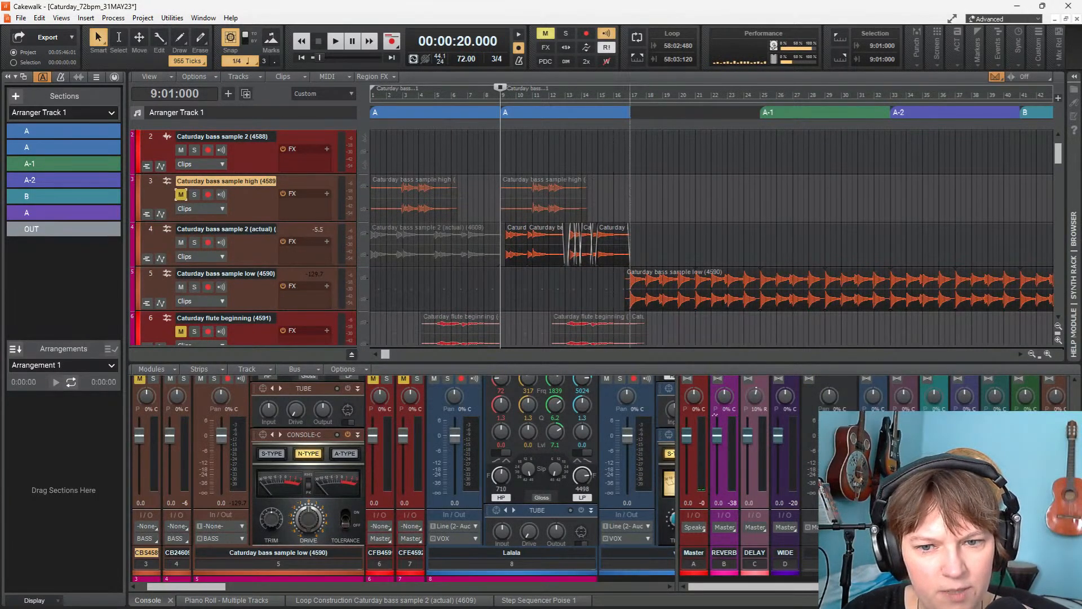
Audition Caturday bass sample low from measure 17 with the Console enlarged, jump back to the start of the second section A, and stop playback
click(630, 193)
key(space)
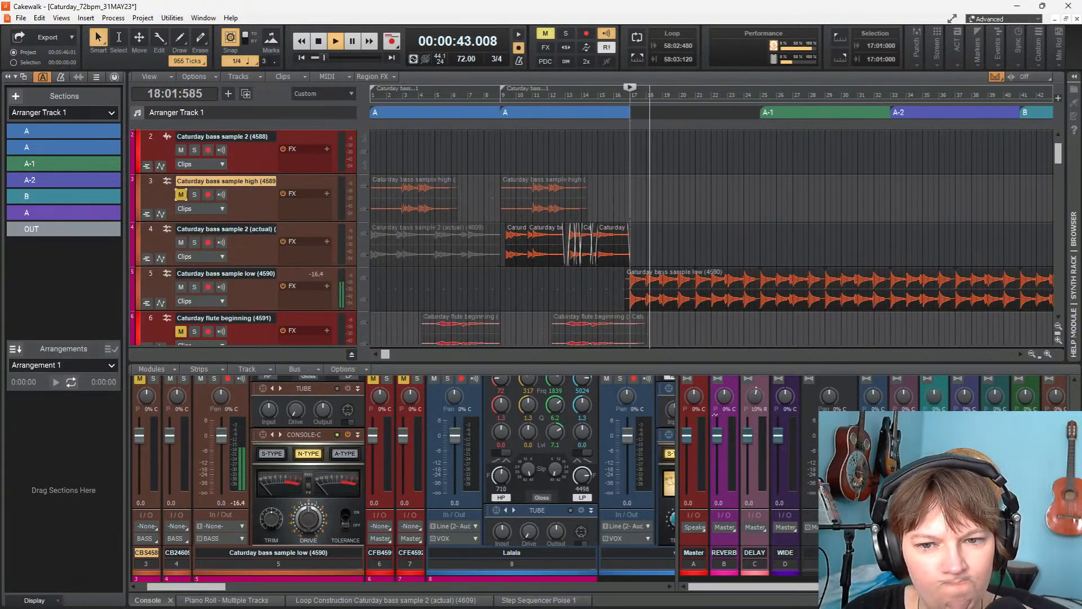
key(space)
key(space)
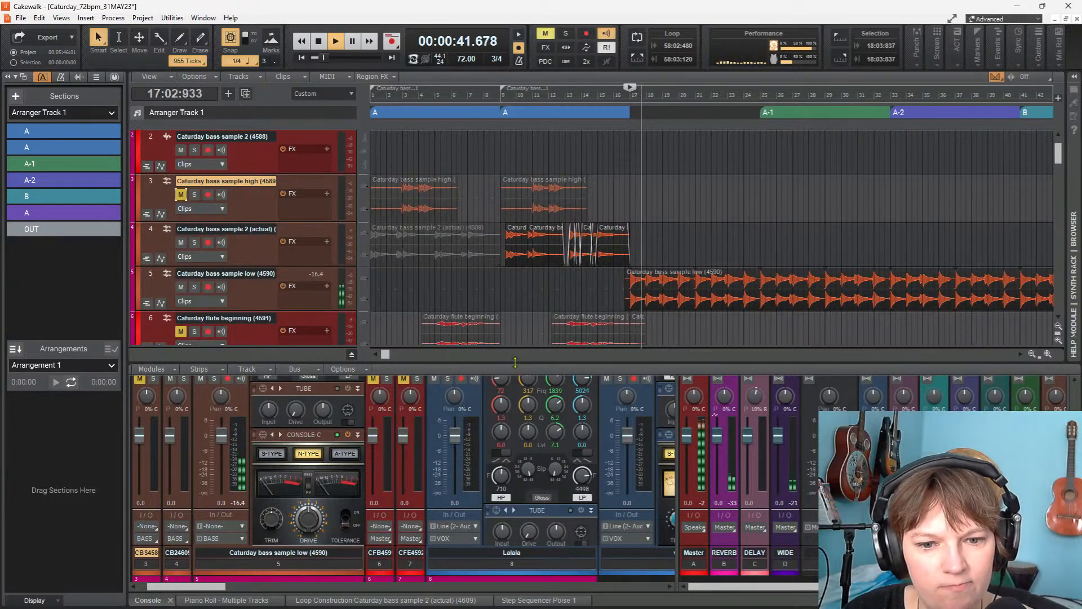
drag(516, 322, 515, 279)
scroll(503, 183, down, 1)
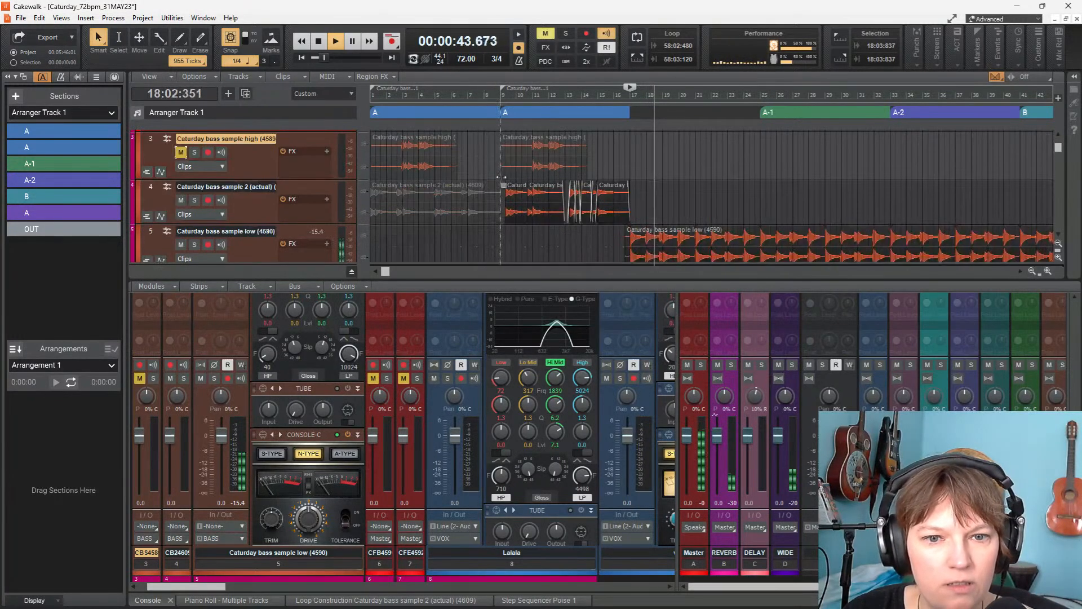
click(506, 95)
key(space)
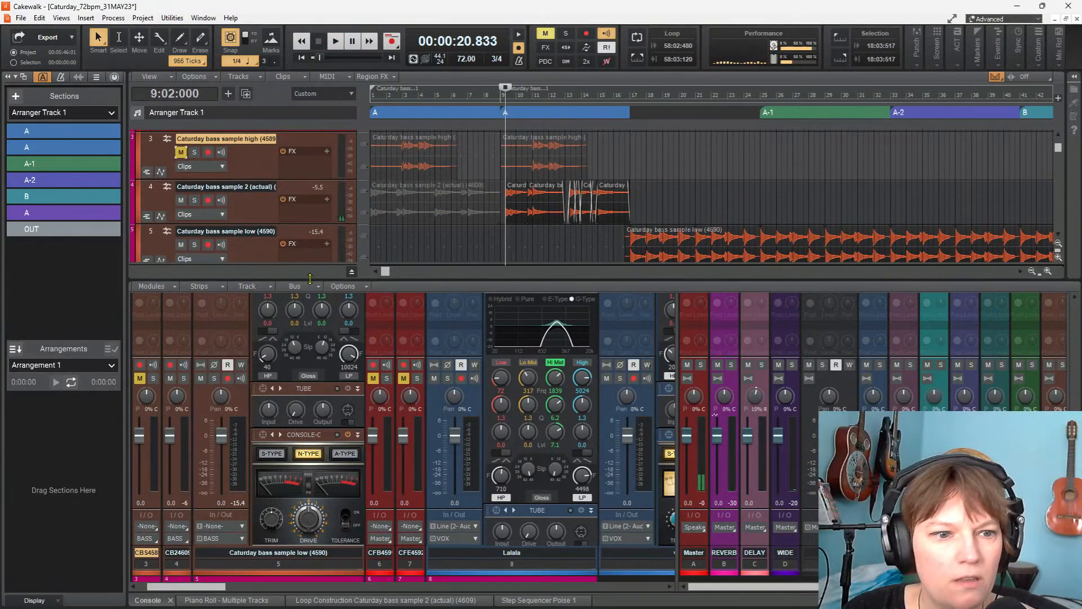
Enlarge the Console further and limit its strips to a maximum of one visible send
drag(309, 279, 308, 164)
scroll(217, 258, up, 5)
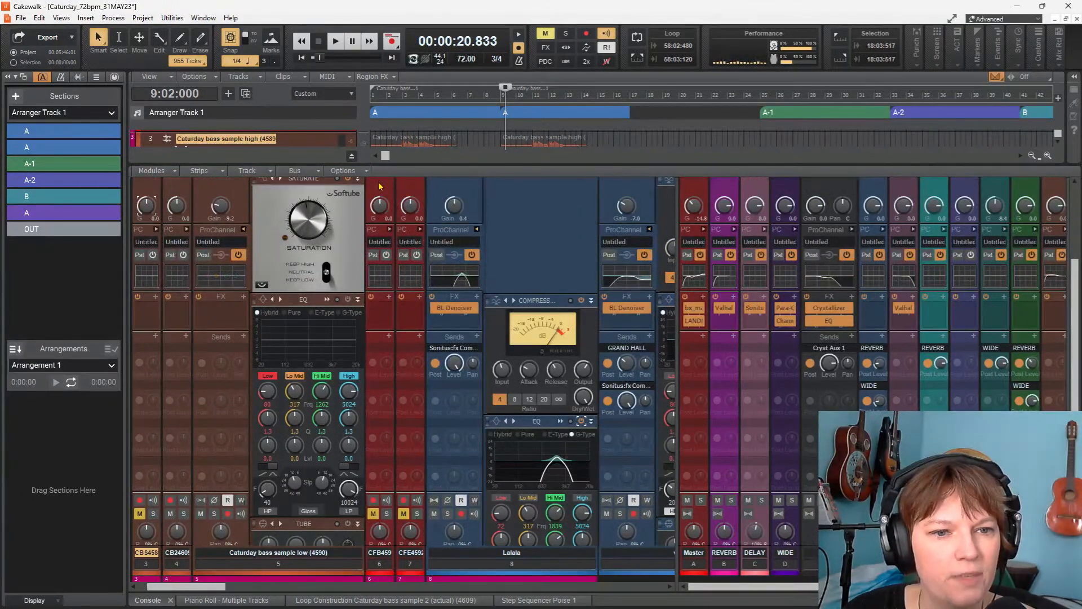
click(352, 171)
mouse_move(355, 184)
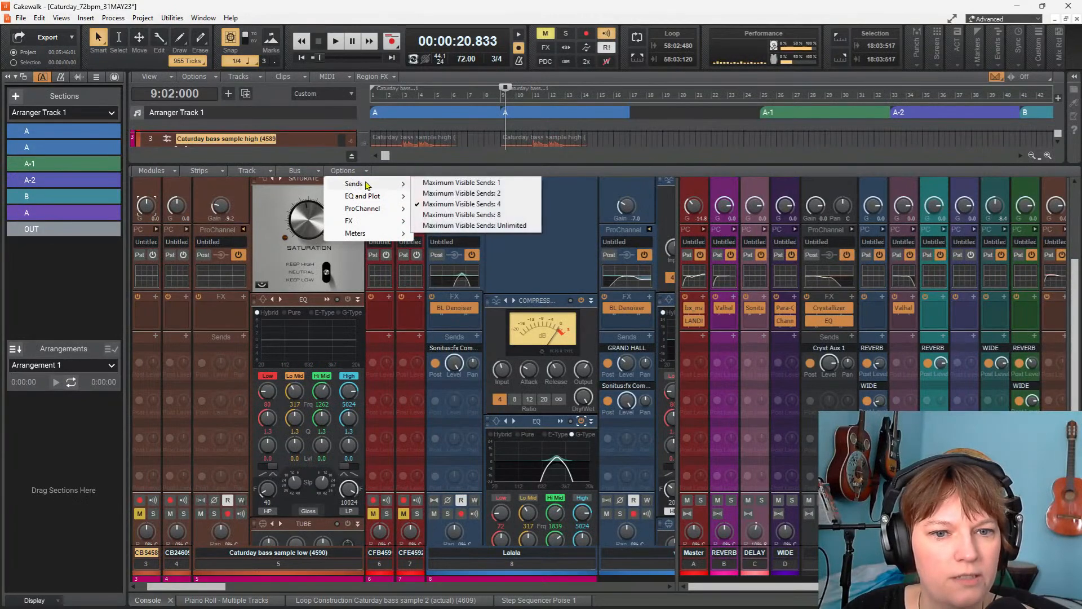
click(438, 184)
scroll(437, 188, down, 2)
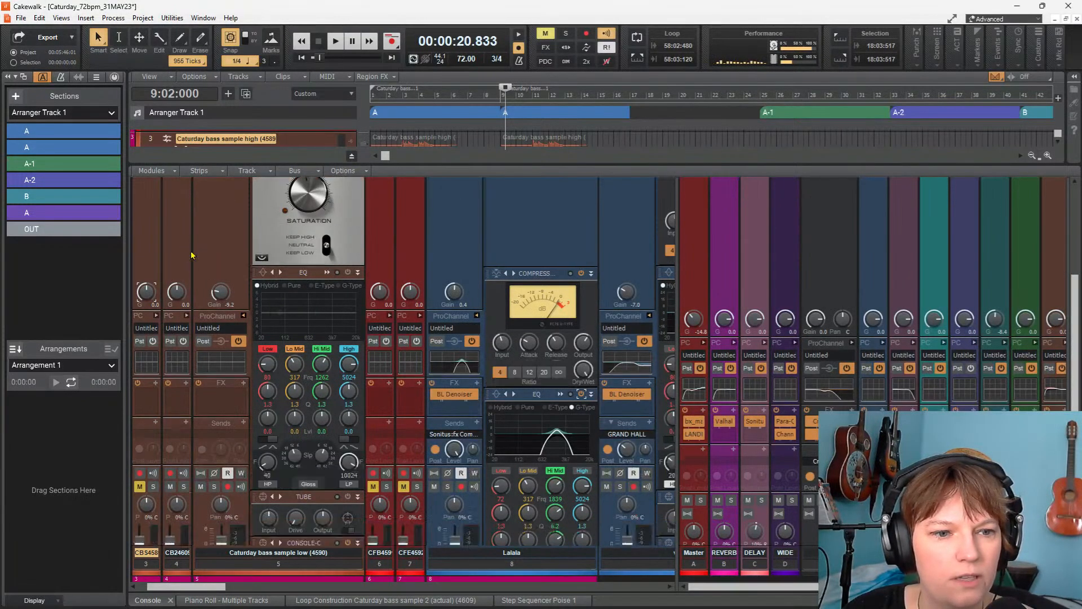
Reduce the Console height until tracks 3 and 4 show above it, and expand the ProChannel of Caturday bass sample 2 (actual)
drag(435, 172, 436, 238)
scroll(228, 299, up, 5)
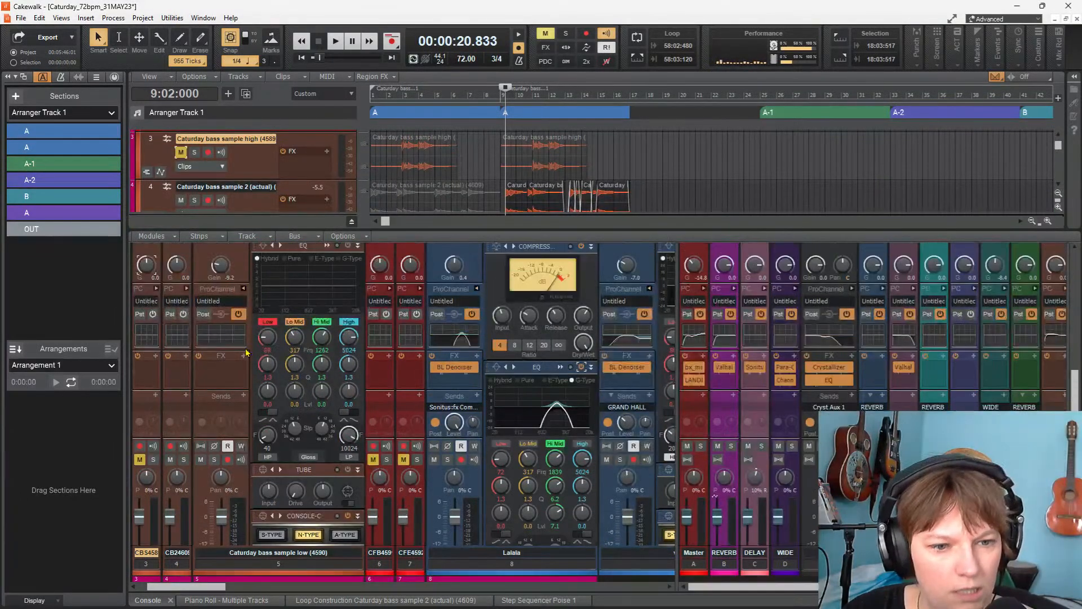
scroll(347, 373, up, 3)
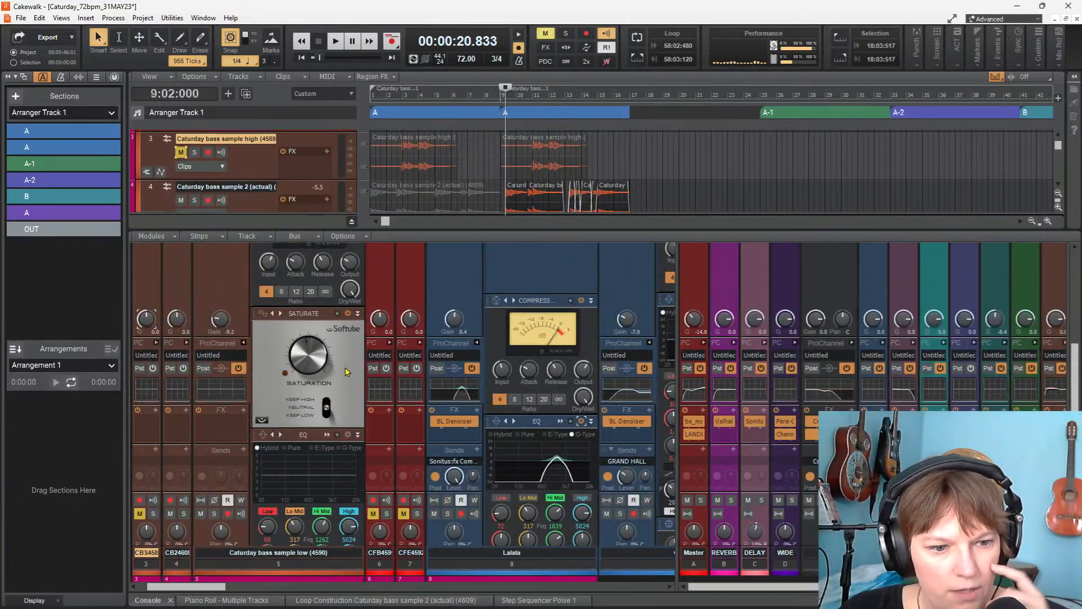
click(186, 344)
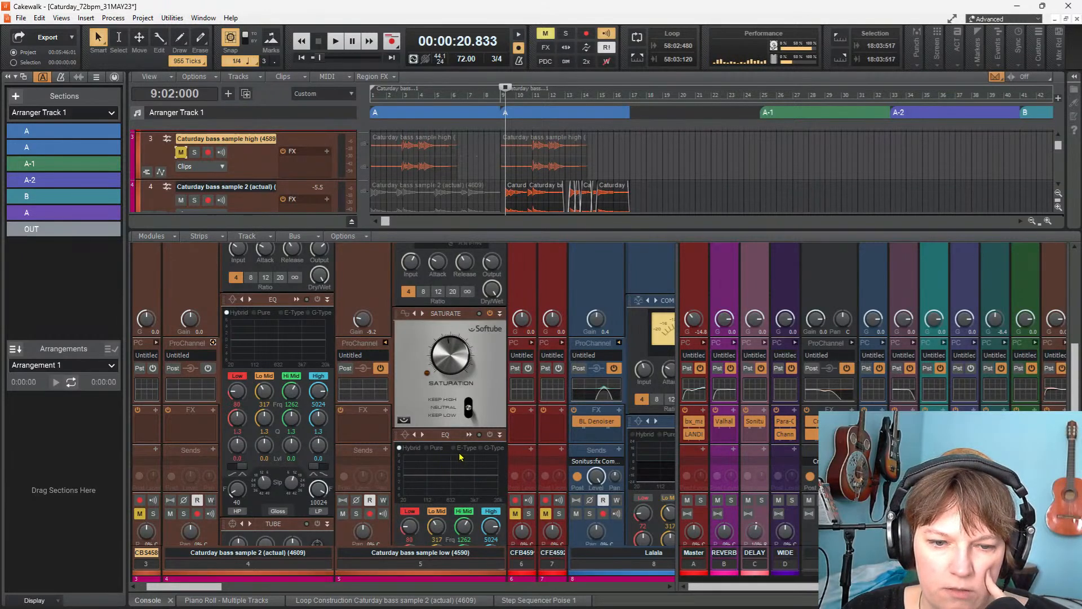
Set the input gain of Caturday bass sample 2 (actual) to -9.2, matching Caturday bass sample low
scroll(263, 401, up, 4)
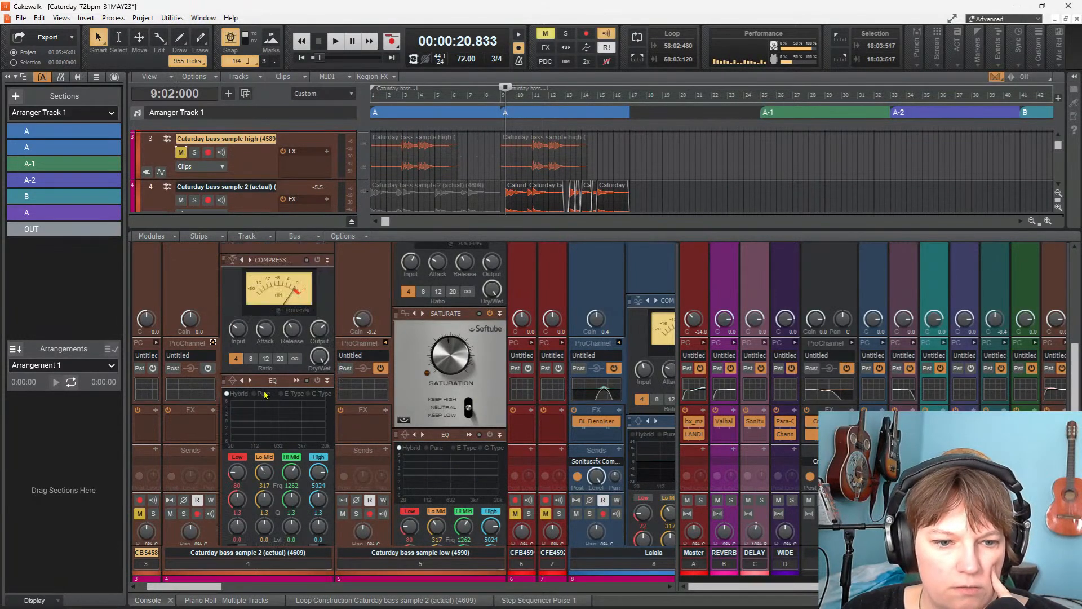
scroll(264, 398, down, 4)
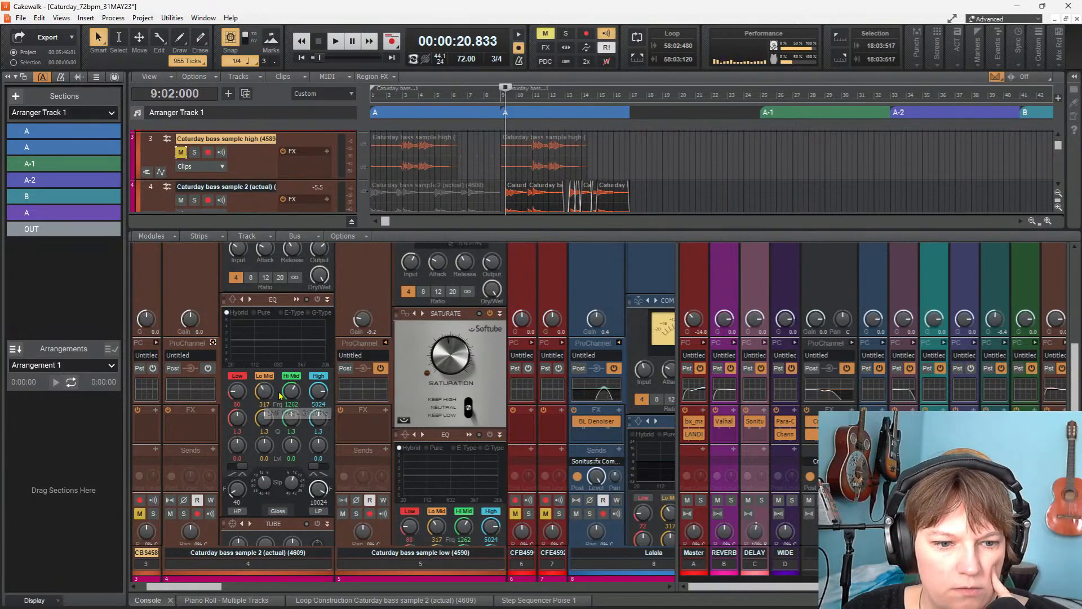
scroll(277, 363, up, 3)
scroll(460, 367, up, 2)
scroll(460, 360, up, 2)
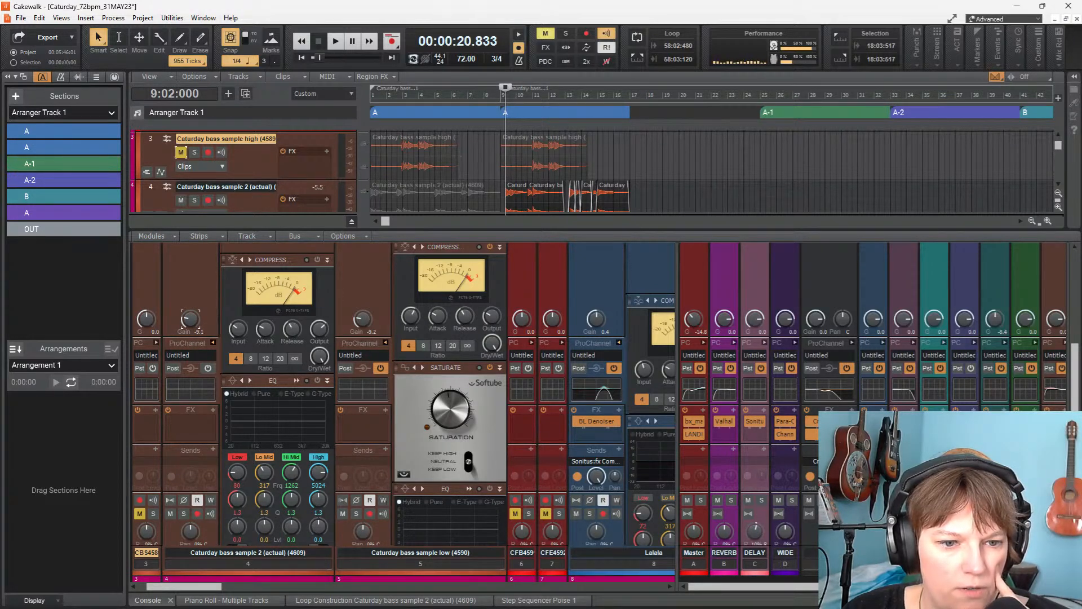
drag(191, 319, 191, 321)
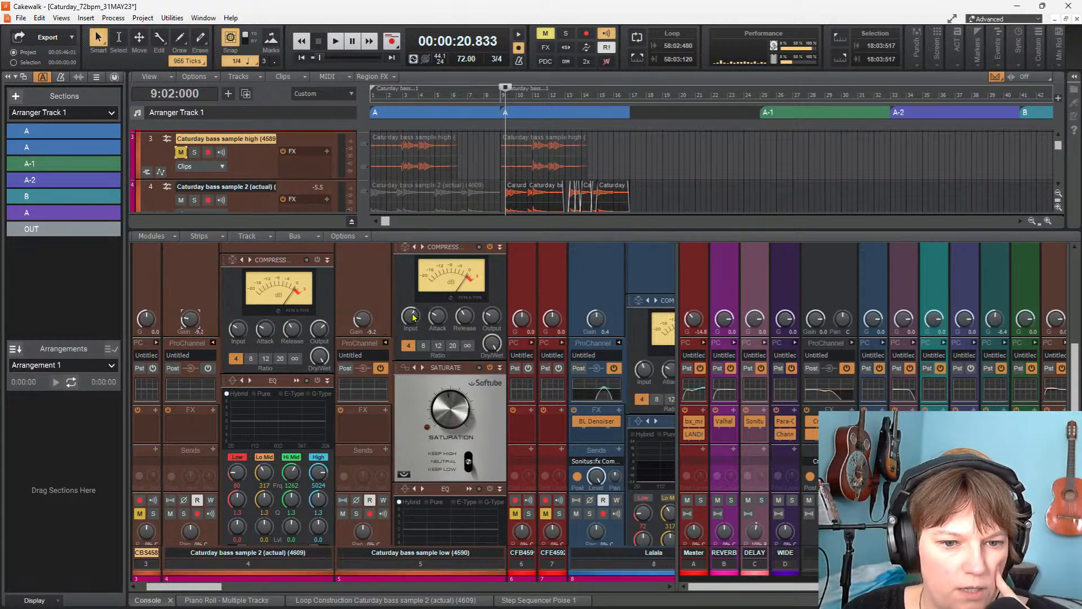
Adjust the compressor input and output on Caturday bass sample 2 (actual) to match those of Caturday bass sample low, whose output is -22.3 dB
mouse_move(414, 317)
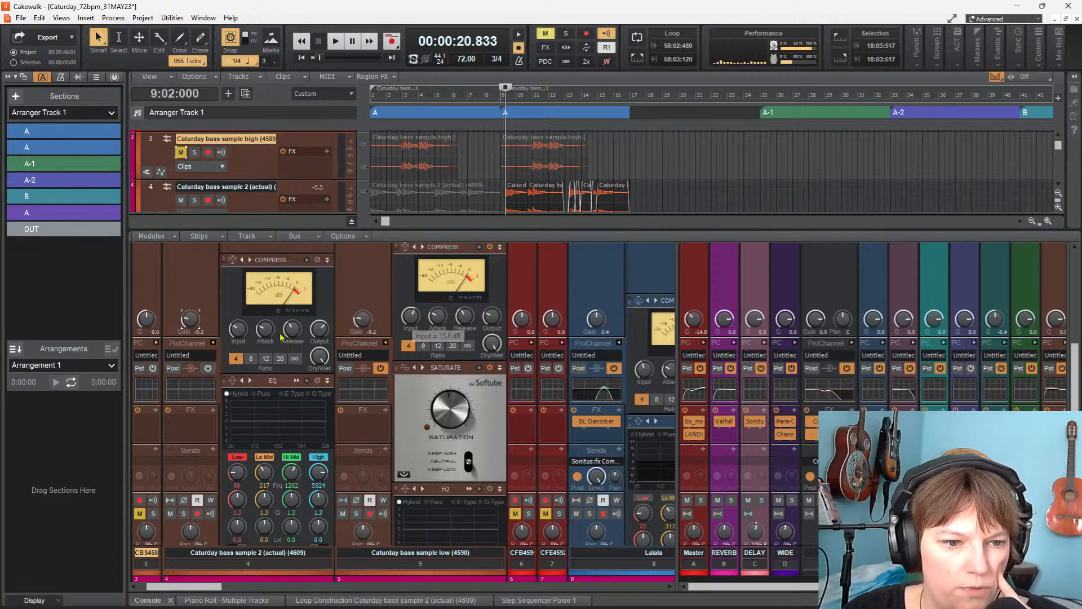
mouse_move(240, 331)
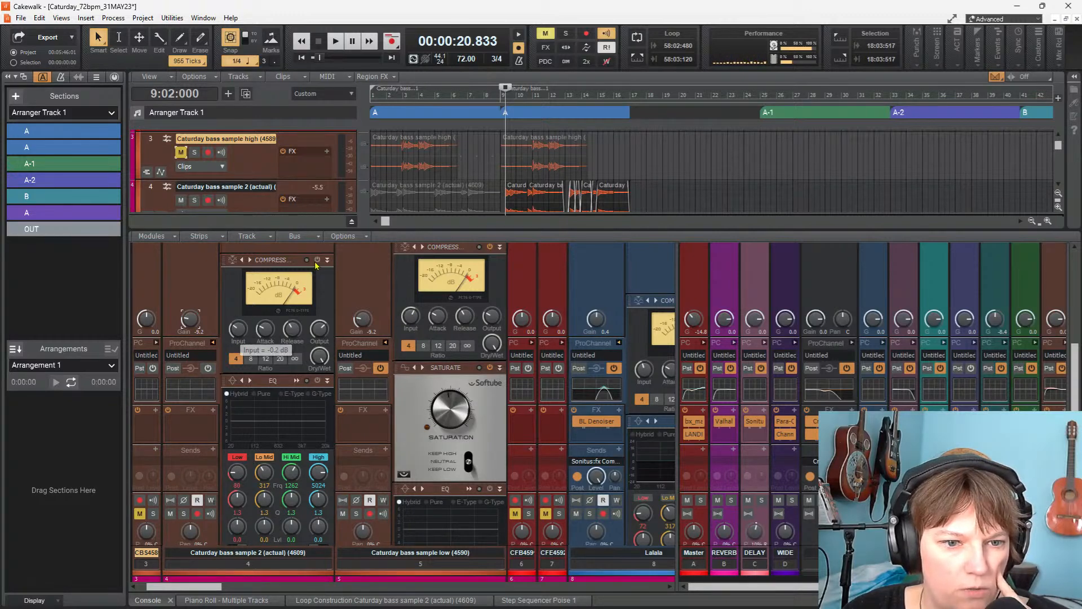
drag(235, 330, 238, 327)
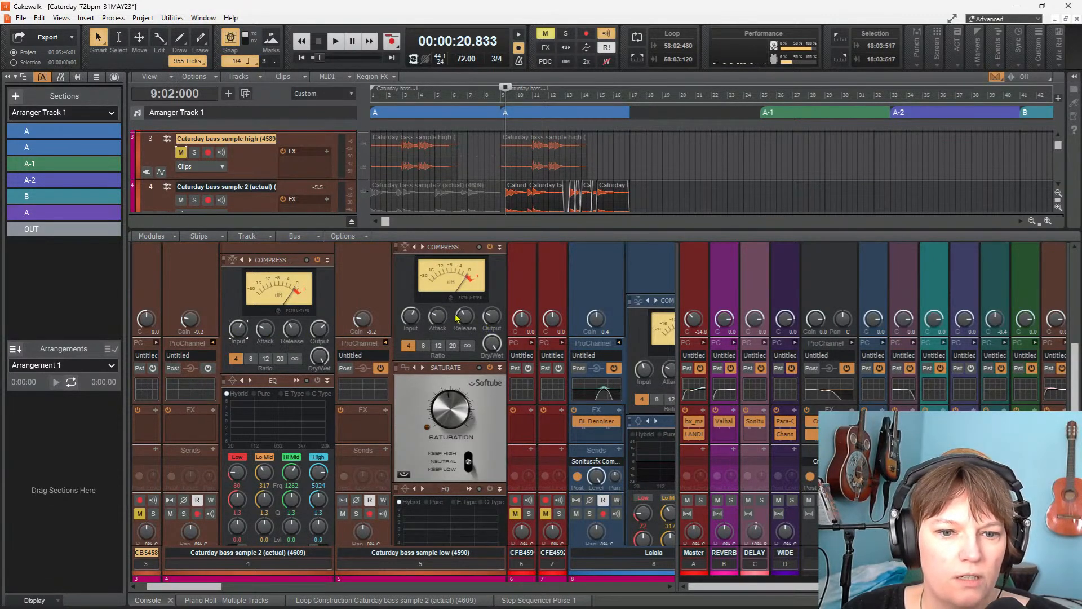
mouse_move(463, 319)
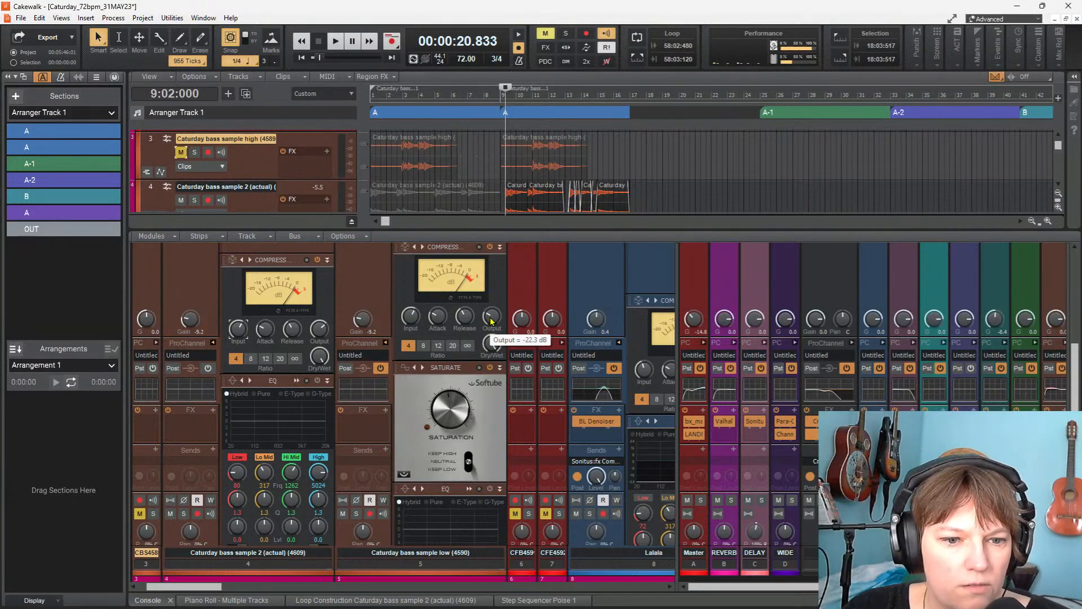
mouse_move(322, 329)
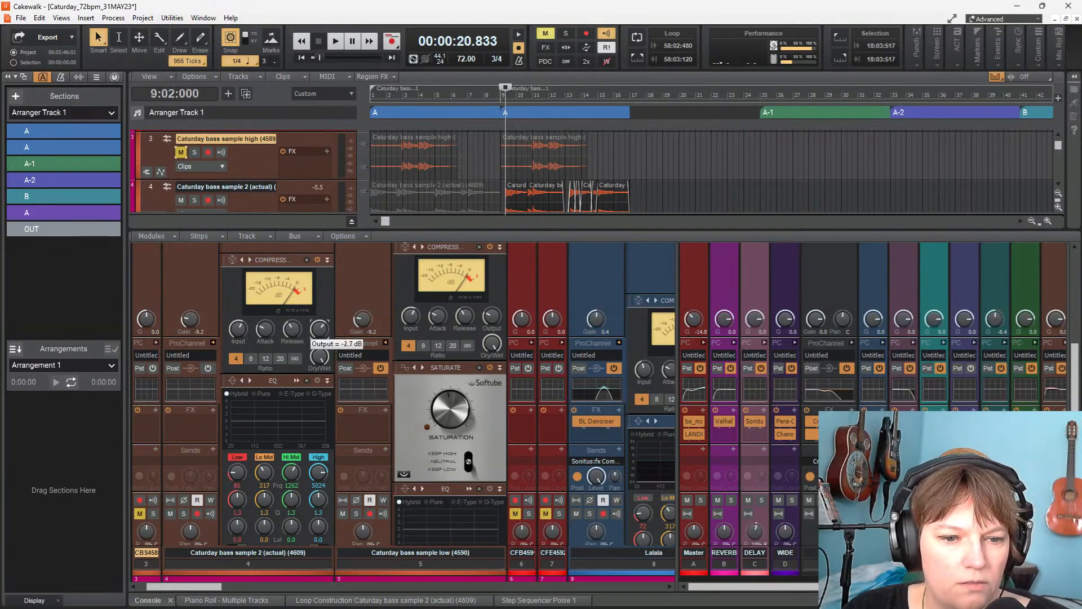
drag(325, 334, 326, 356)
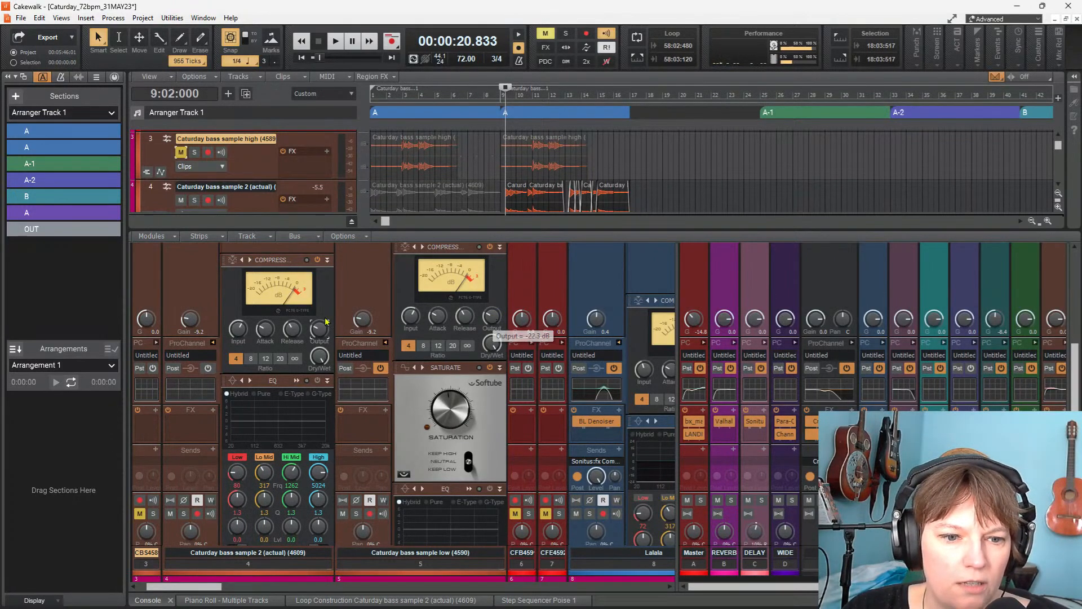
mouse_move(322, 330)
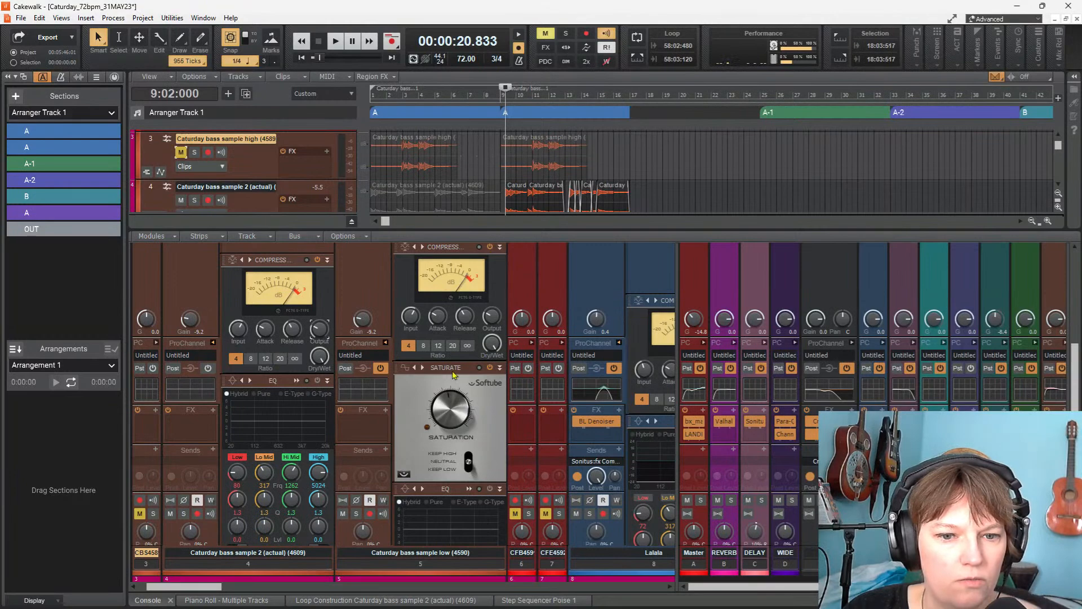
Move the EQ module ahead of the compressor in the ProChannels of Caturday bass sample low and Caturday bass sample 2 (actual)
scroll(445, 292, up, 2)
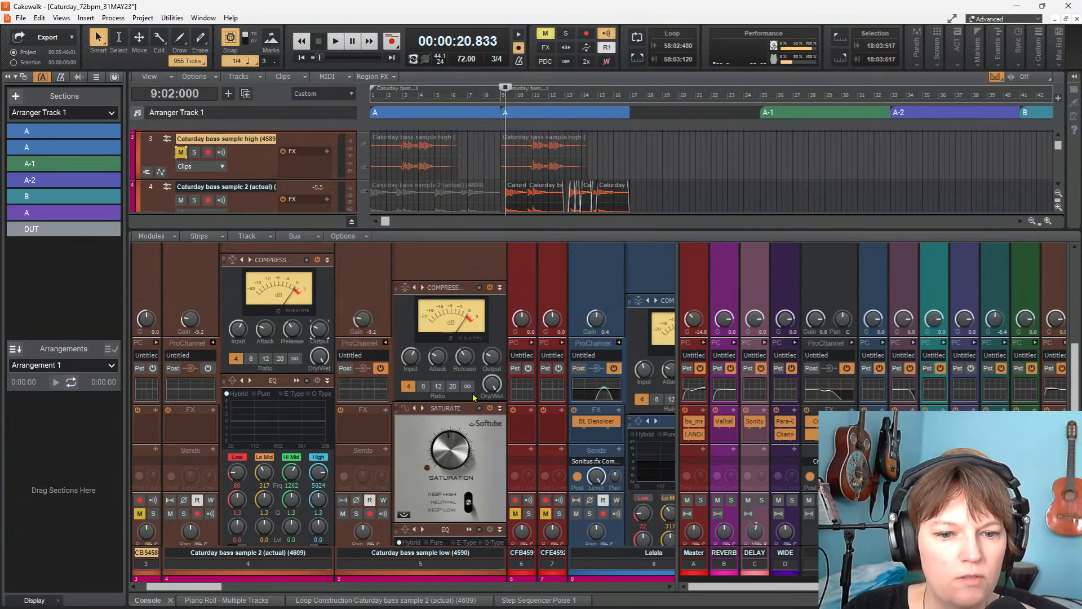
scroll(472, 397, down, 3)
drag(449, 462, 456, 261)
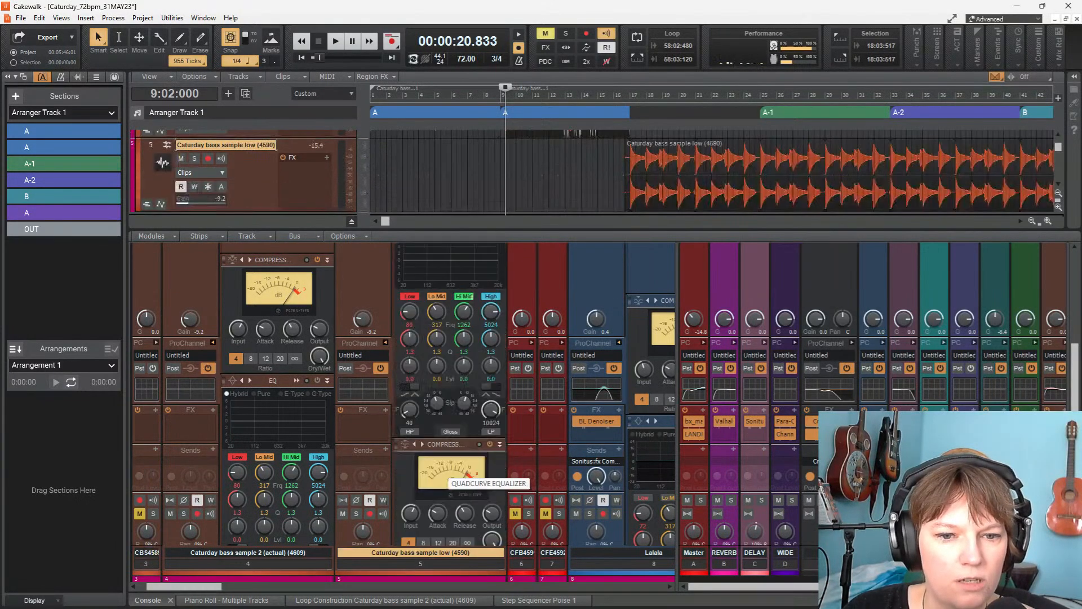
drag(275, 385, 294, 265)
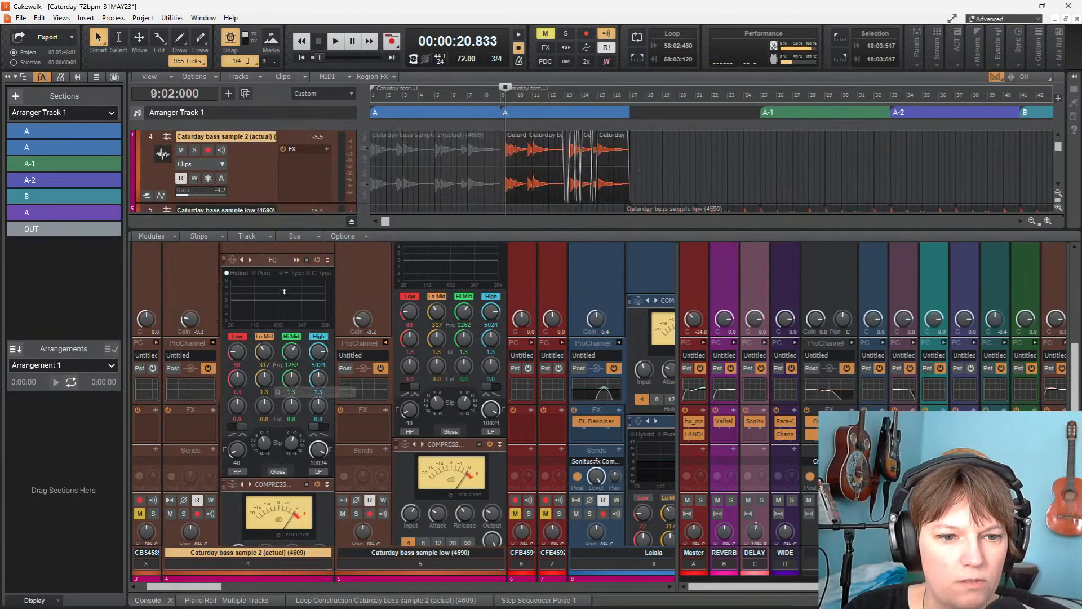
scroll(295, 321, up, 2)
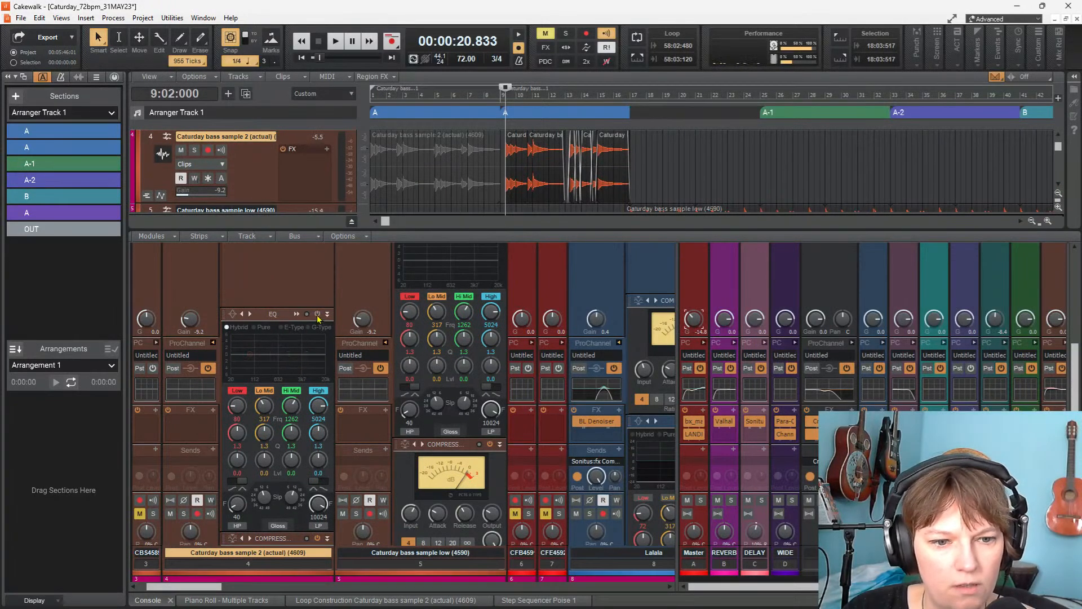
Enable the high-pass filter in the QuadCurve Equalizers of Caturday bass sample 2 (actual) and Caturday bass sample low
double_click(304, 348)
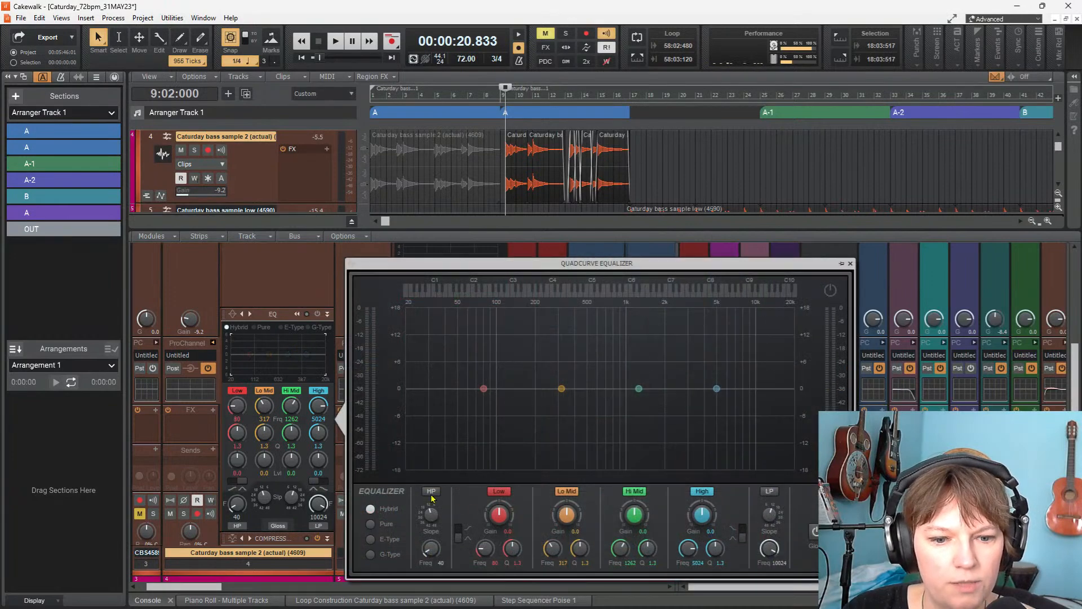
click(433, 499)
click(850, 263)
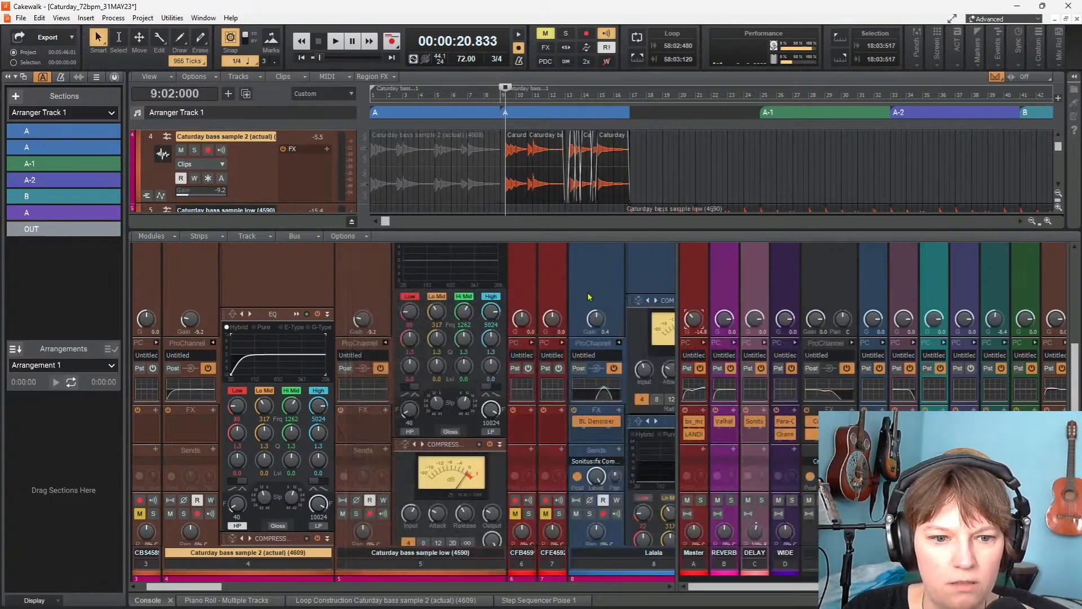
double_click(451, 261)
click(604, 412)
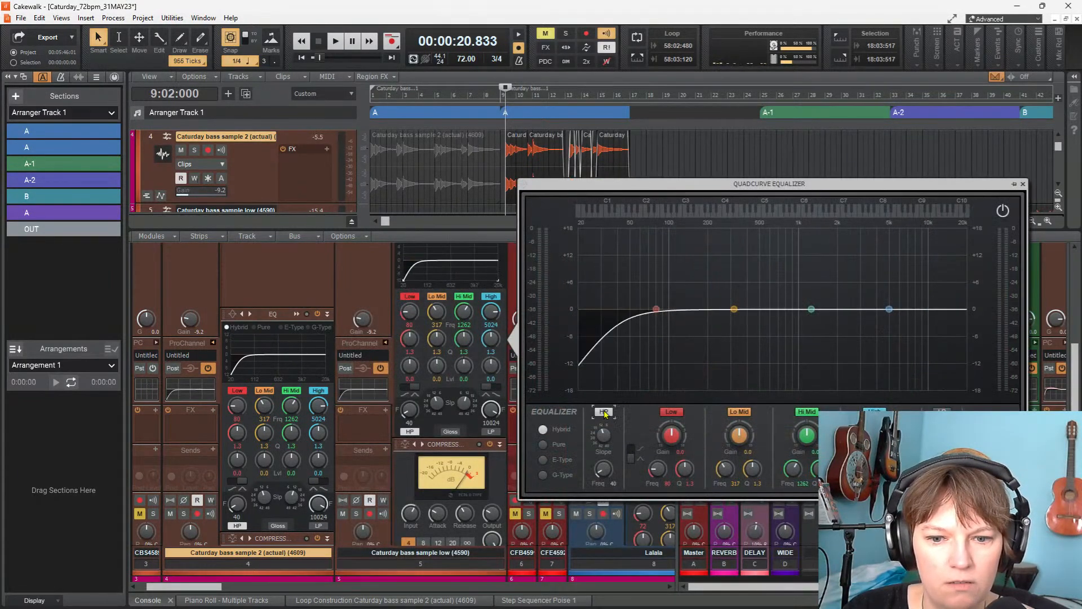
click(1024, 184)
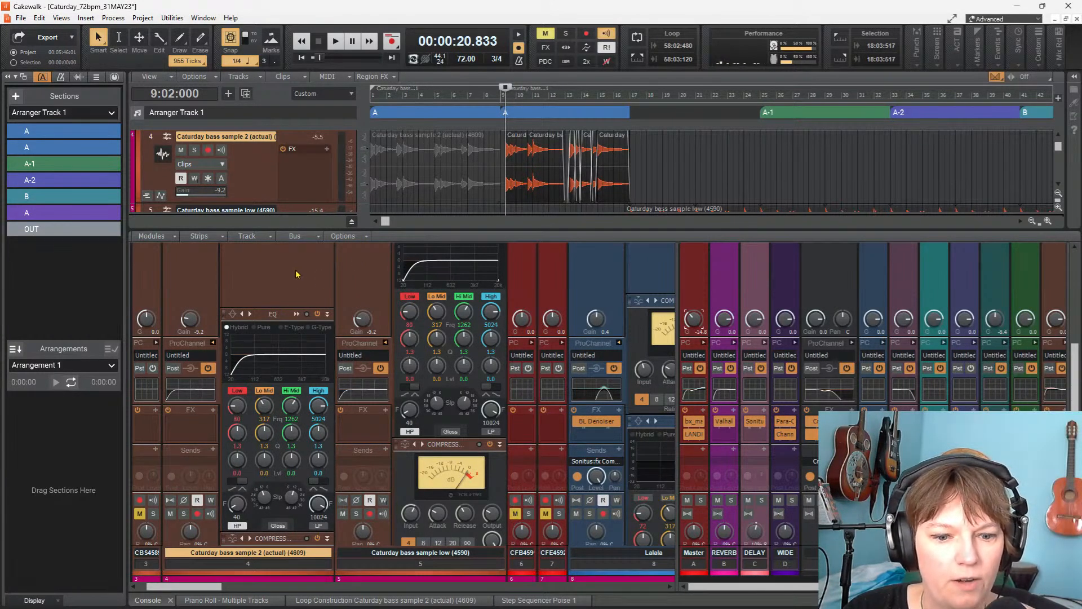
Compare the EQ and compressor settings of Caturday bass sample 2 (actual) and Caturday bass sample low side by side, down to the faders
scroll(292, 281, down, 4)
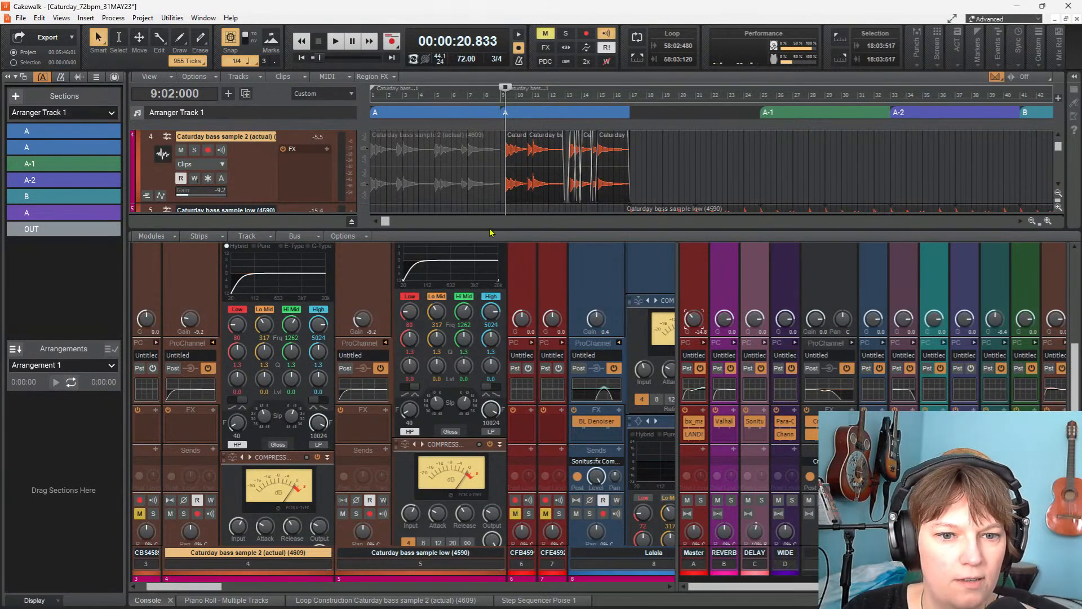
scroll(483, 293, up, 2)
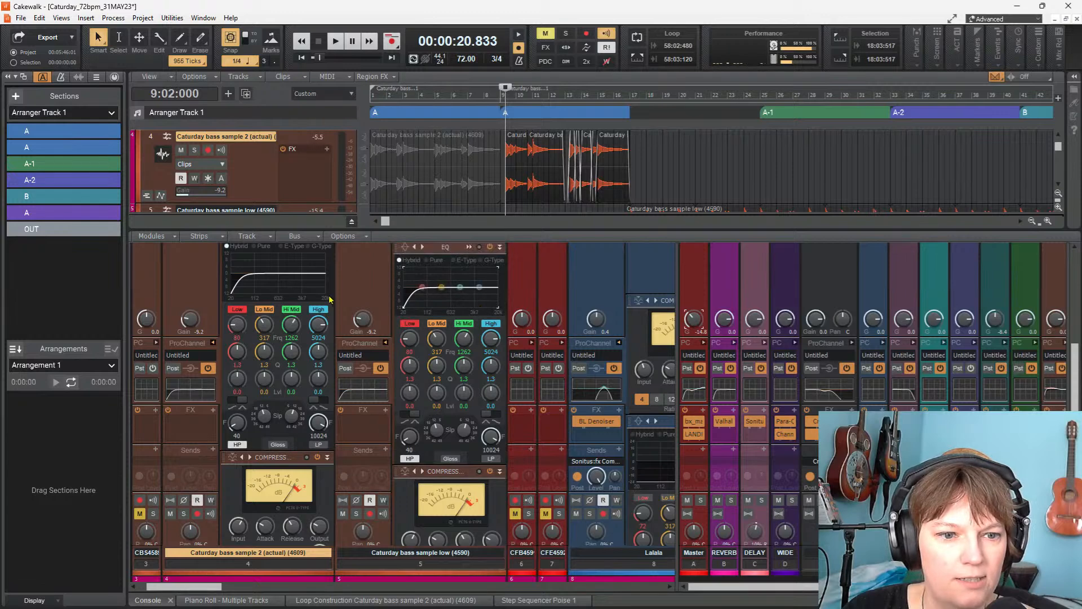
scroll(314, 297, up, 1)
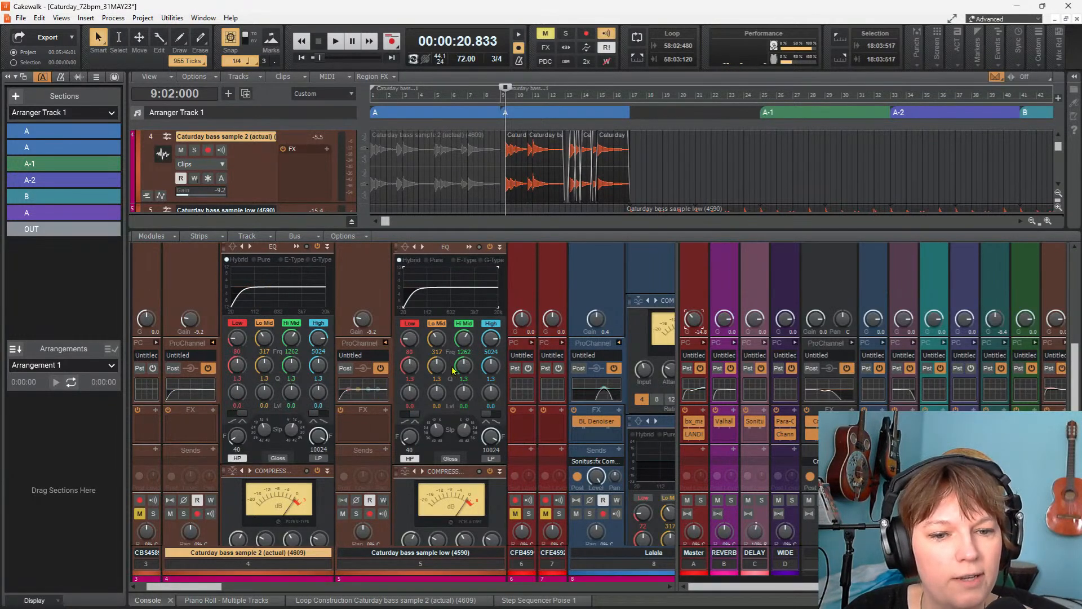
scroll(454, 370, up, 4)
scroll(263, 402, up, 4)
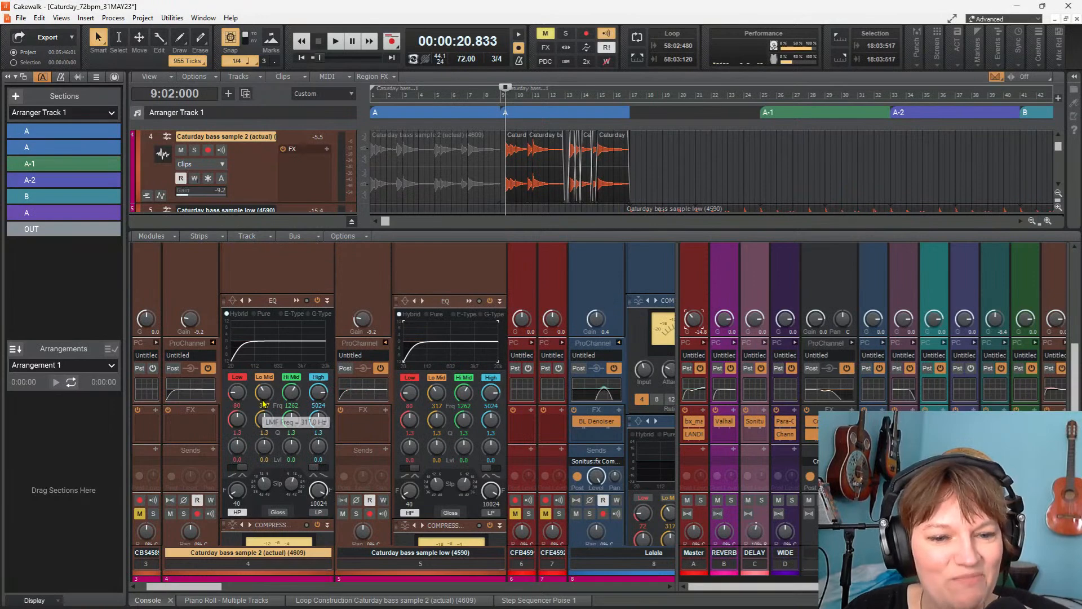
scroll(264, 402, down, 4)
scroll(263, 402, up, 4)
scroll(367, 426, down, 2)
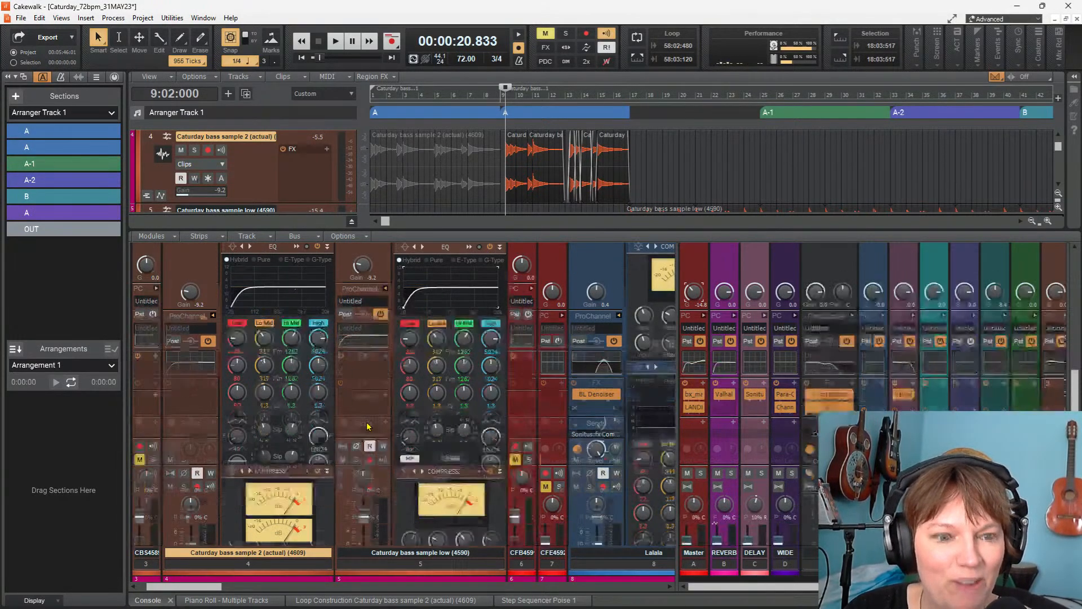
scroll(367, 427, down, 2)
scroll(357, 418, down, 2)
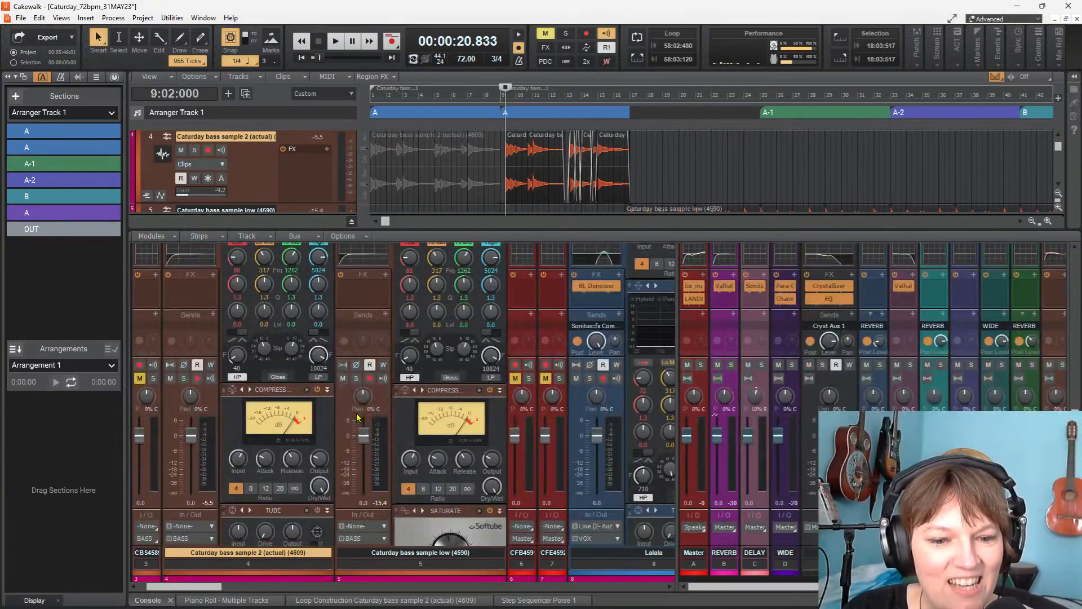
Insert a Softube Saturation Knob module into the ProChannel of Caturday bass sample 2 (actual), ahead of the compressor
scroll(243, 442, down, 5)
scroll(432, 396, down, 10)
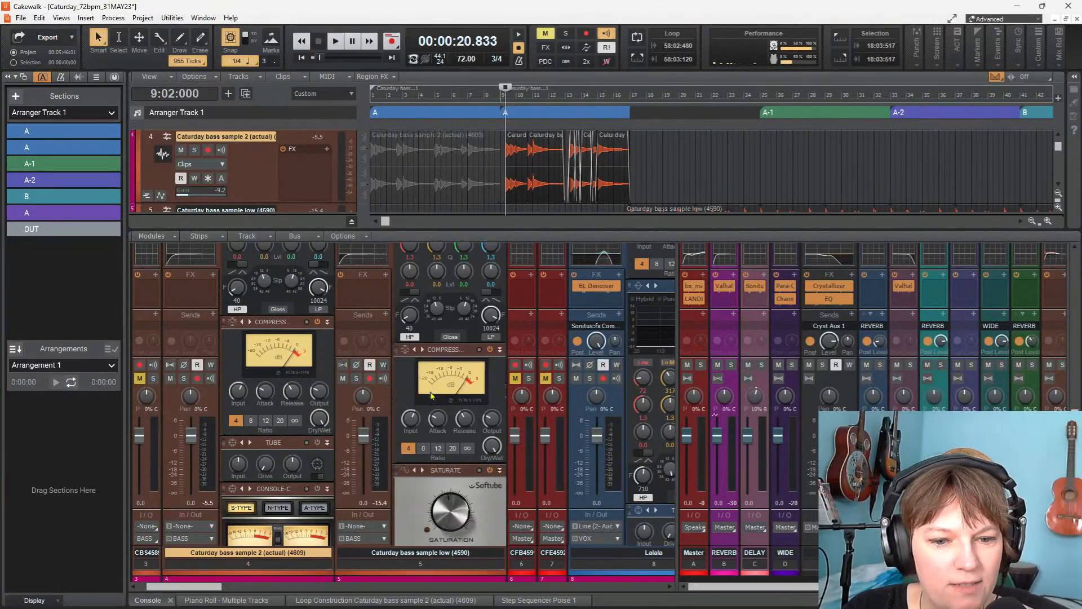
scroll(431, 396, down, 1)
right_click(269, 321)
mouse_move(314, 327)
click(475, 489)
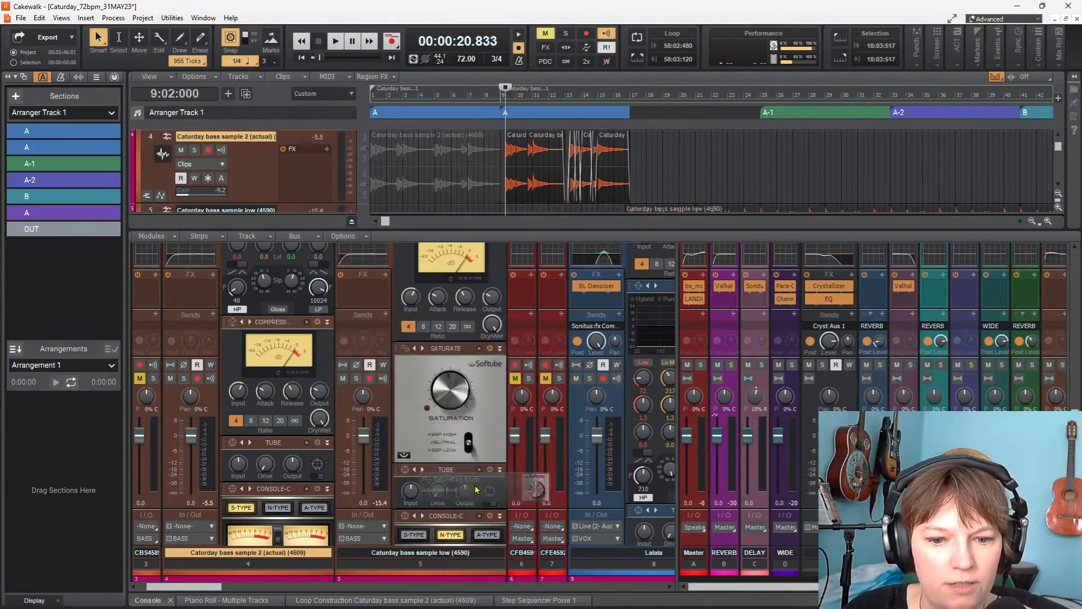
scroll(316, 344, up, 3)
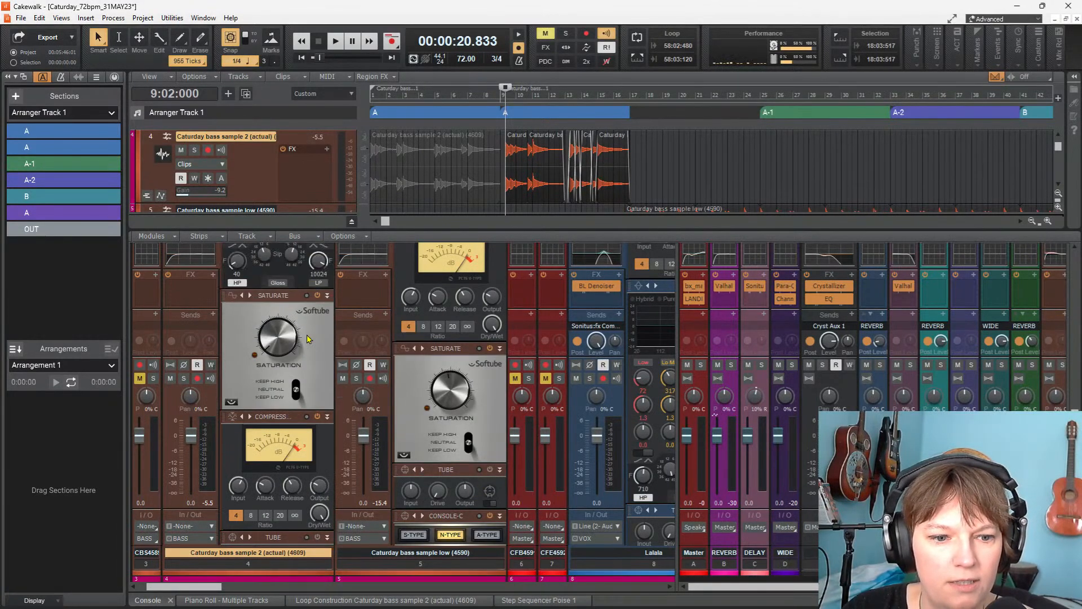
Try to match the saturation amount on Caturday bass sample 2 (actual) to Caturday bass sample low by adjusting the knob manually
scroll(307, 337, up, 1)
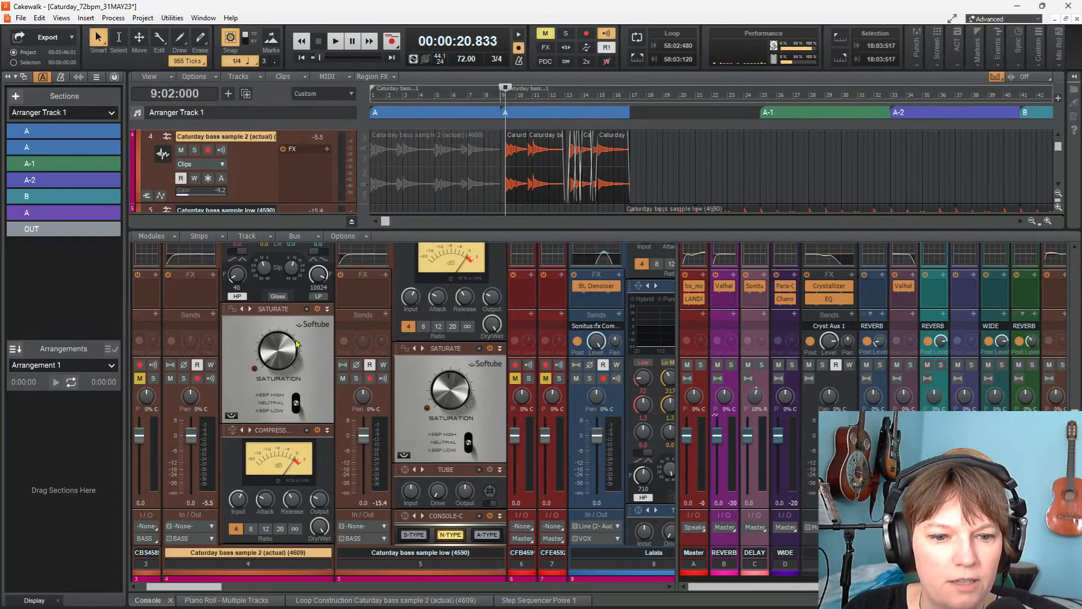
drag(273, 356, 271, 320)
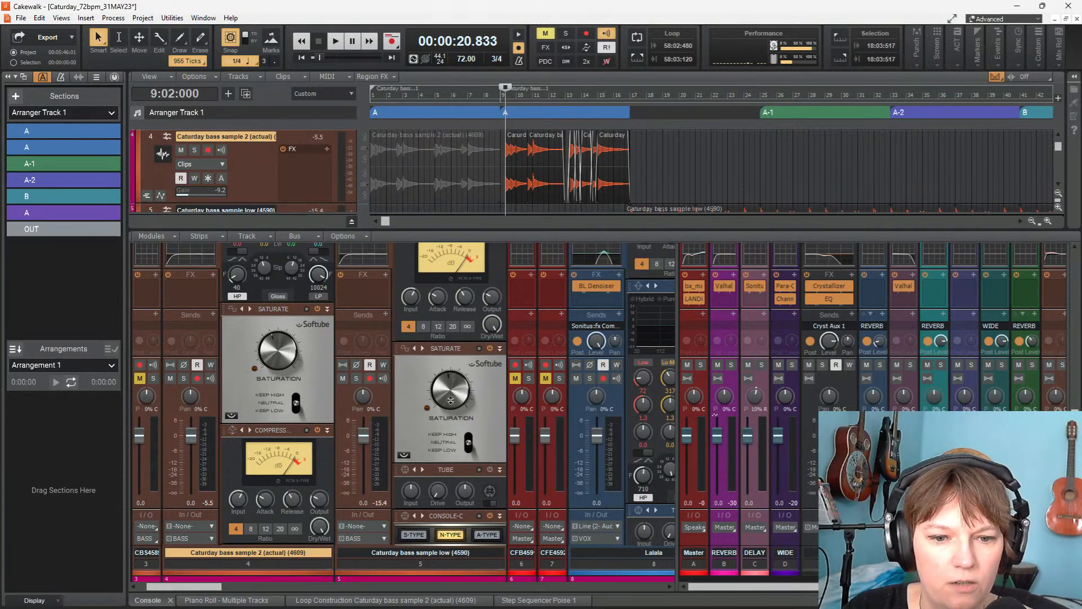
right_click(452, 378)
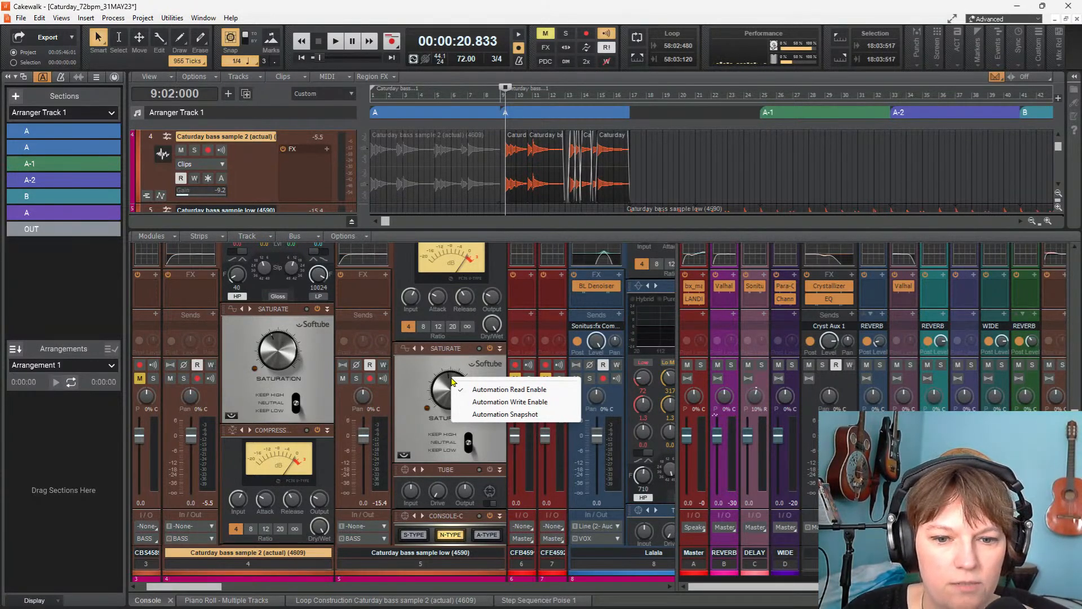
click(435, 382)
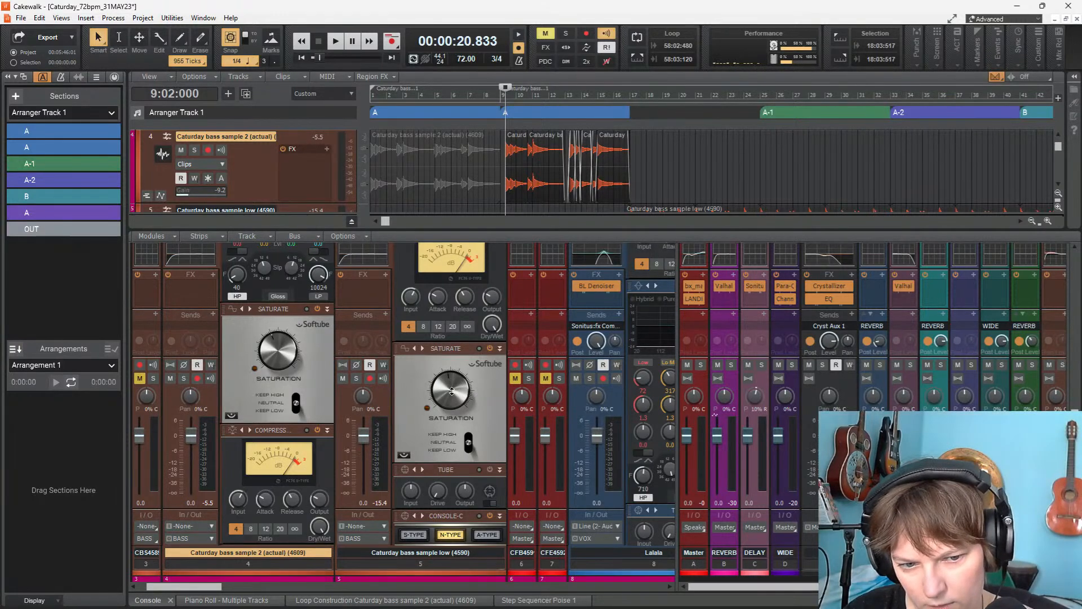
drag(275, 341, 280, 337)
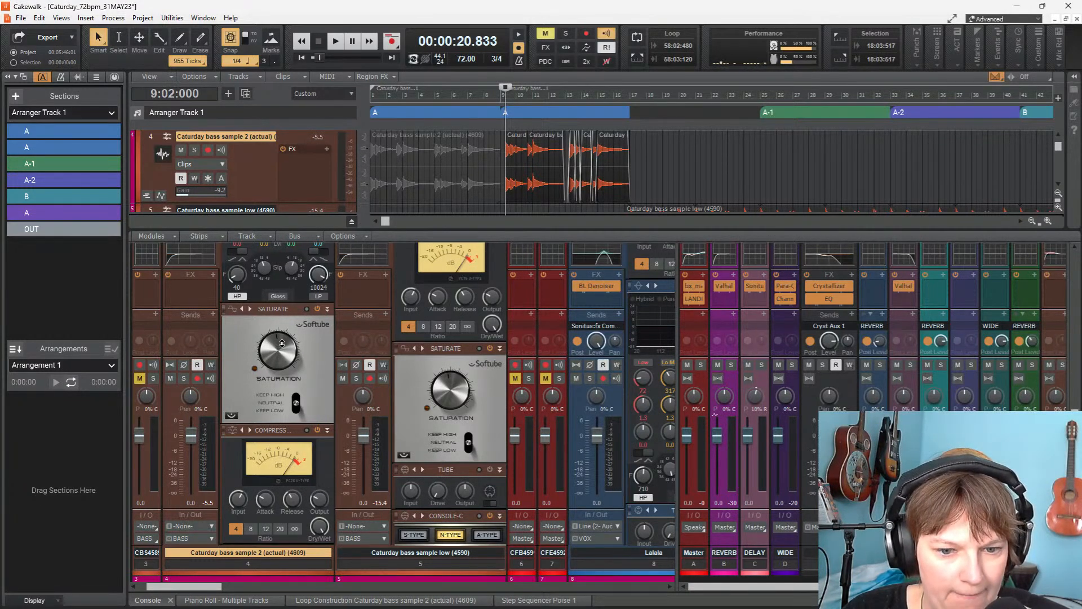
Apply the saturation preset used on Caturday bass sample low, the custom live bass one, to Caturday bass sample 2 (actual)
click(406, 349)
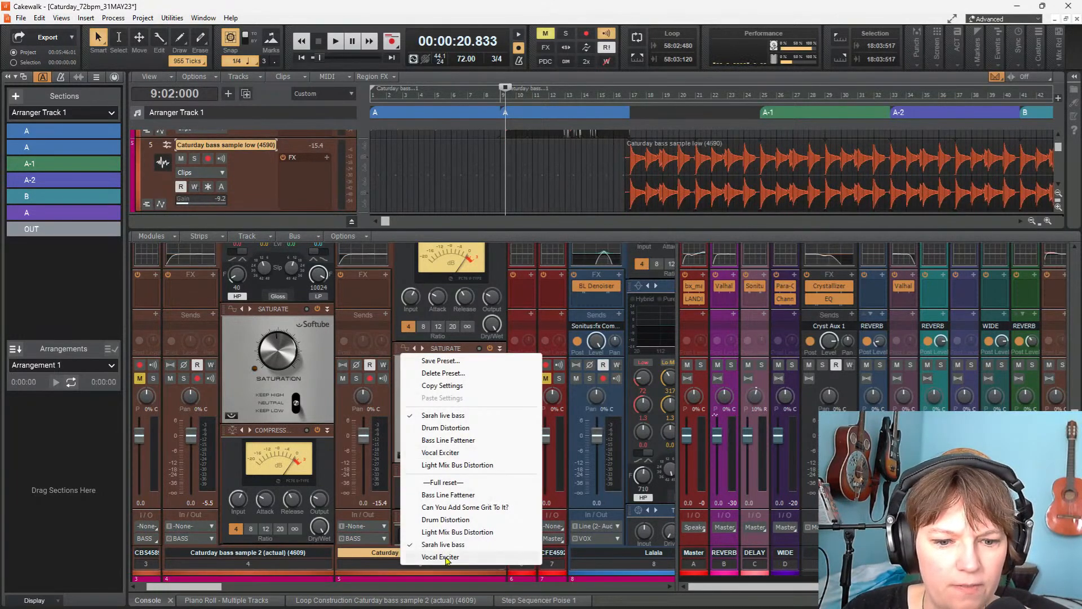
click(236, 315)
click(235, 314)
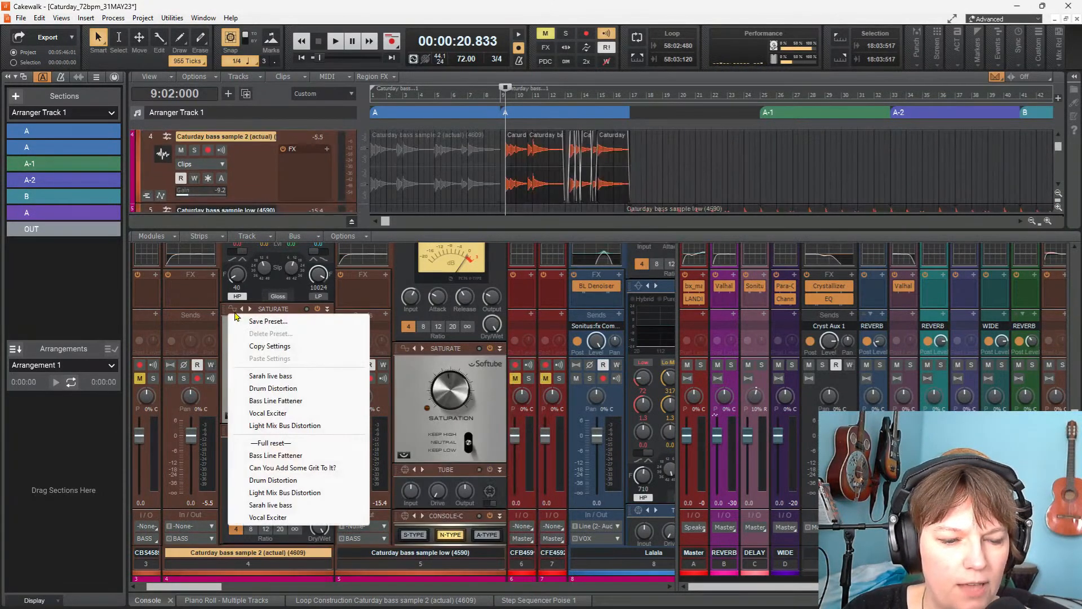
click(265, 375)
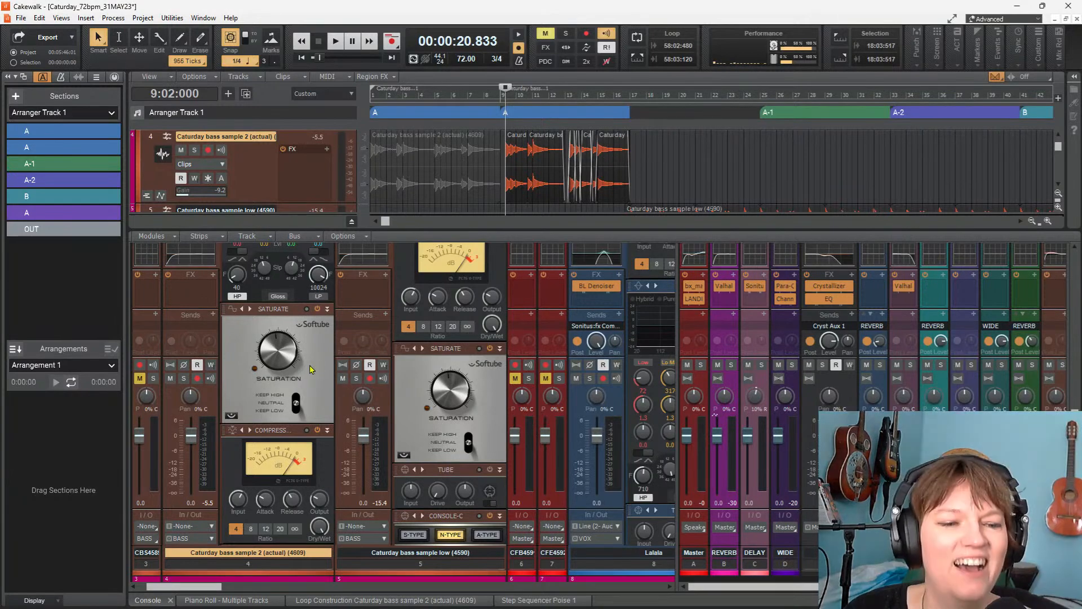
Compare the EQs of both bass tracks and enlarge the track view above the Console to fit both tracks
scroll(323, 345, up, 1)
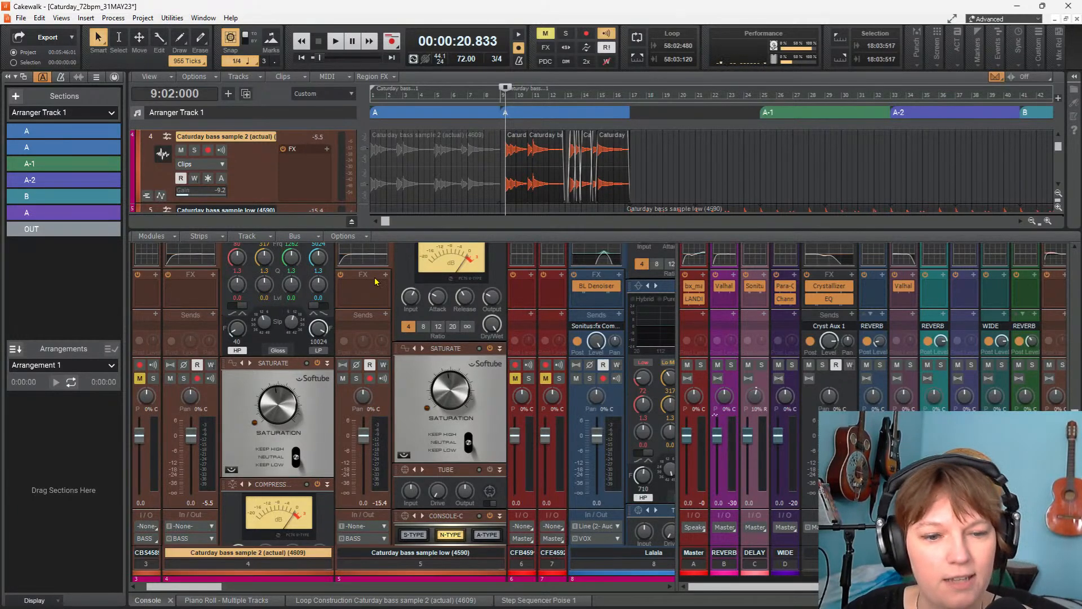
scroll(376, 281, up, 2)
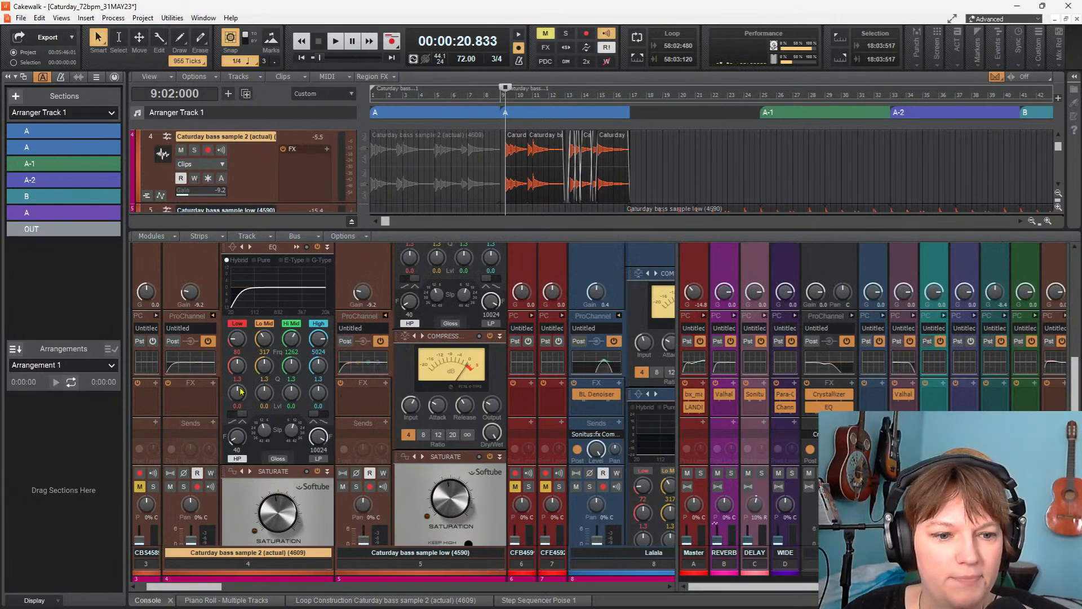
scroll(217, 387, up, 3)
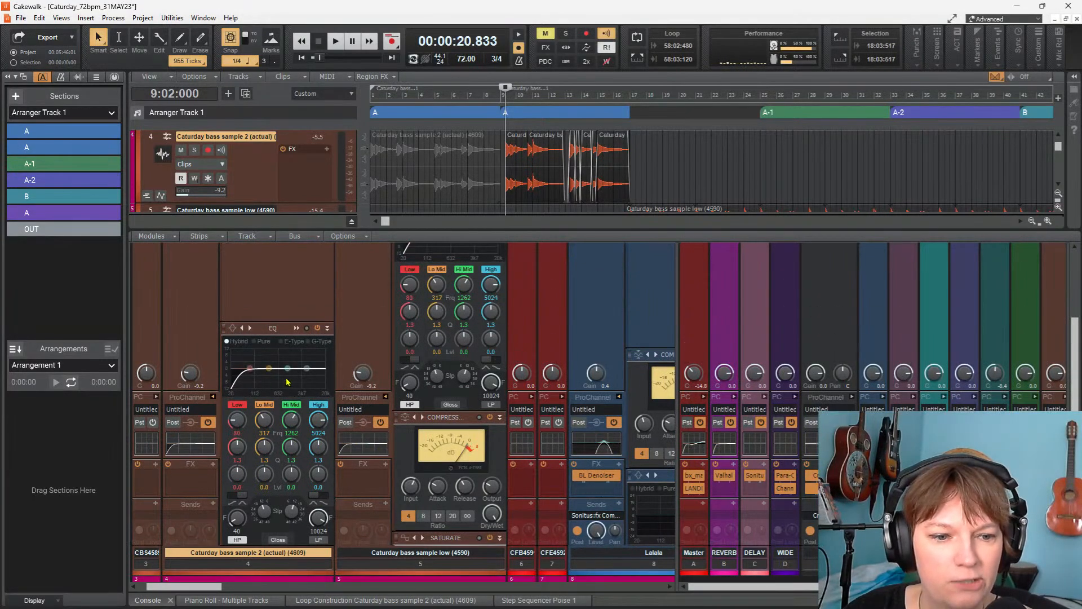
scroll(434, 334, up, 2)
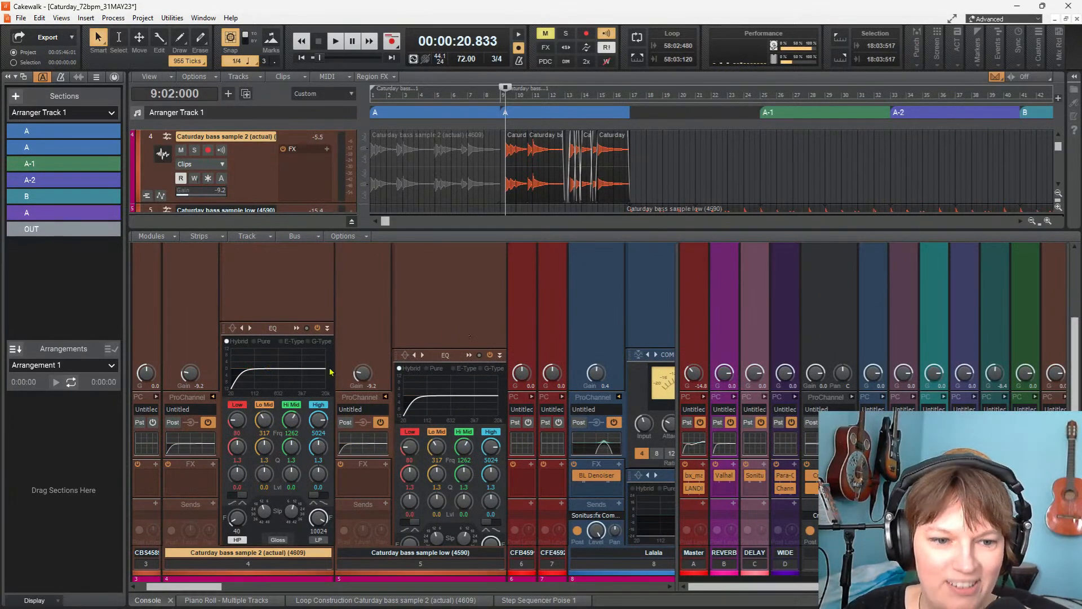
scroll(292, 382, up, 1)
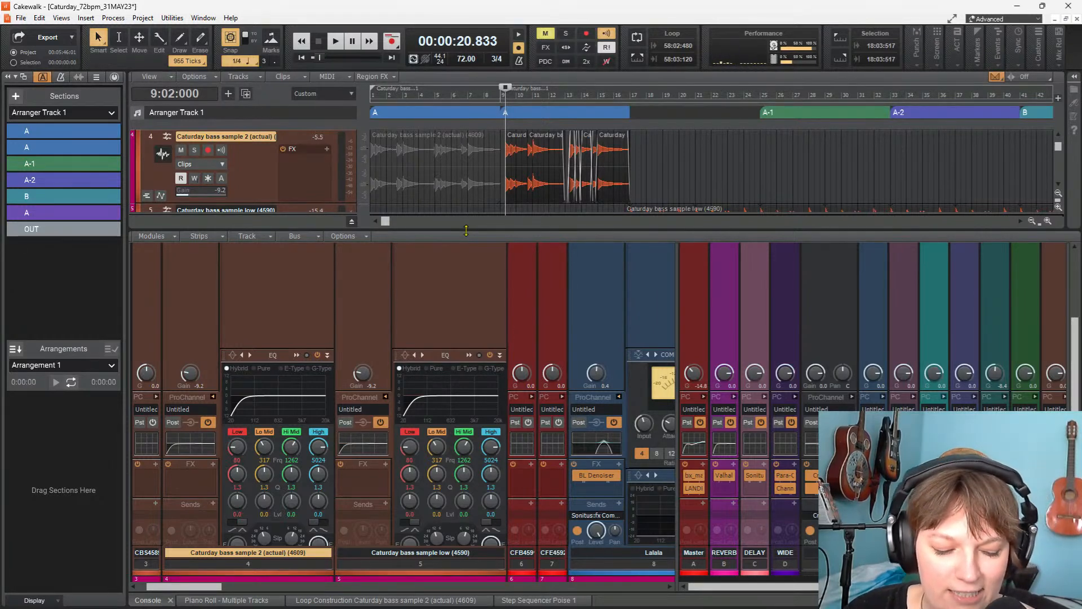
drag(466, 230, 473, 282)
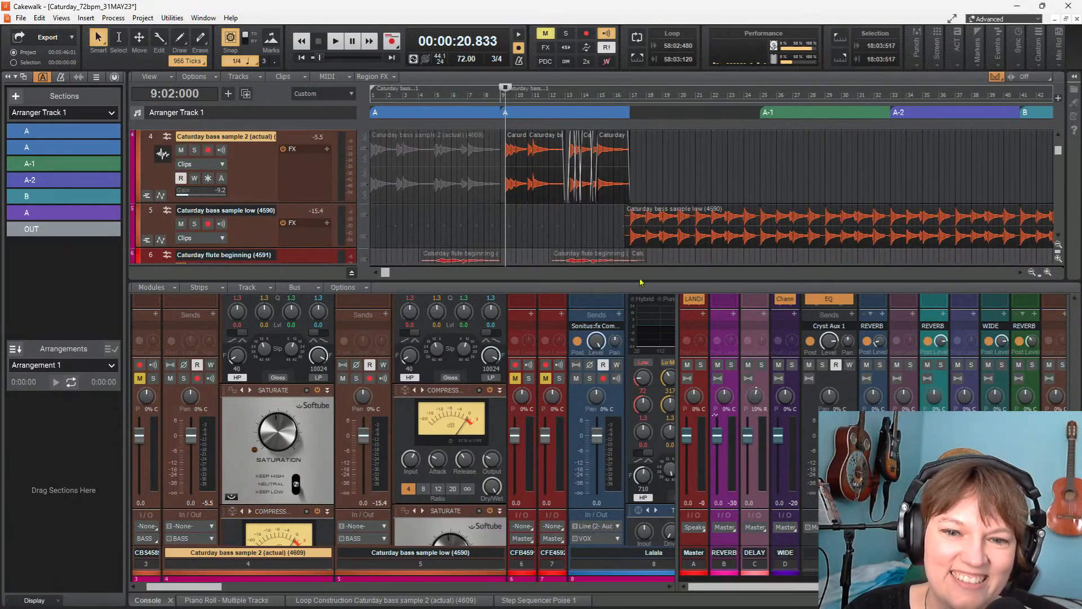
Move the saturation module behind the compressor in the ProChannel of Caturday bass sample 2 (actual)
scroll(395, 422, up, 4)
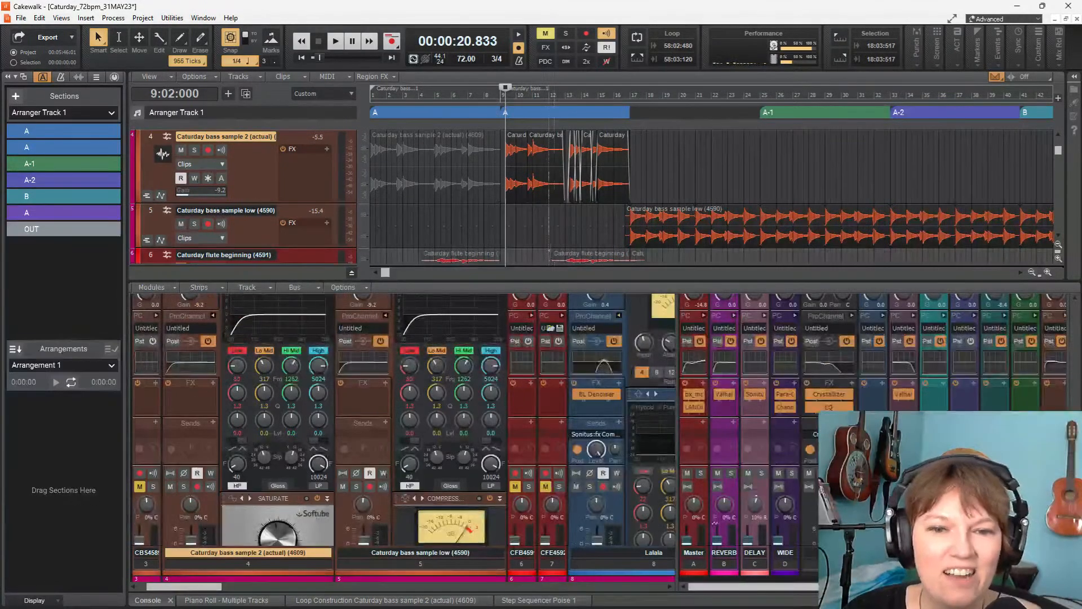
scroll(458, 435, down, 3)
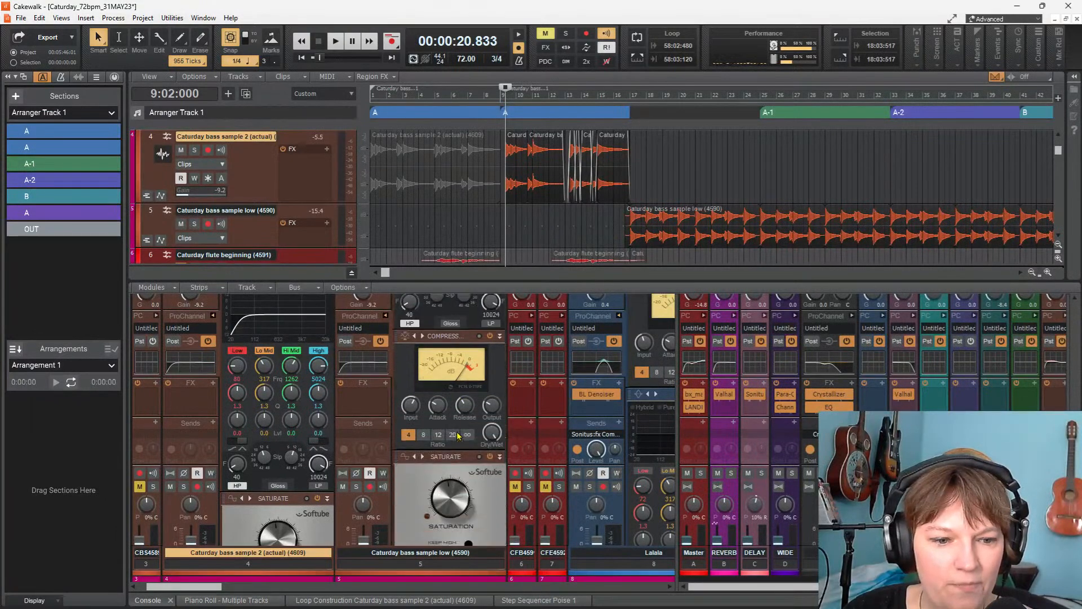
scroll(420, 420, up, 3)
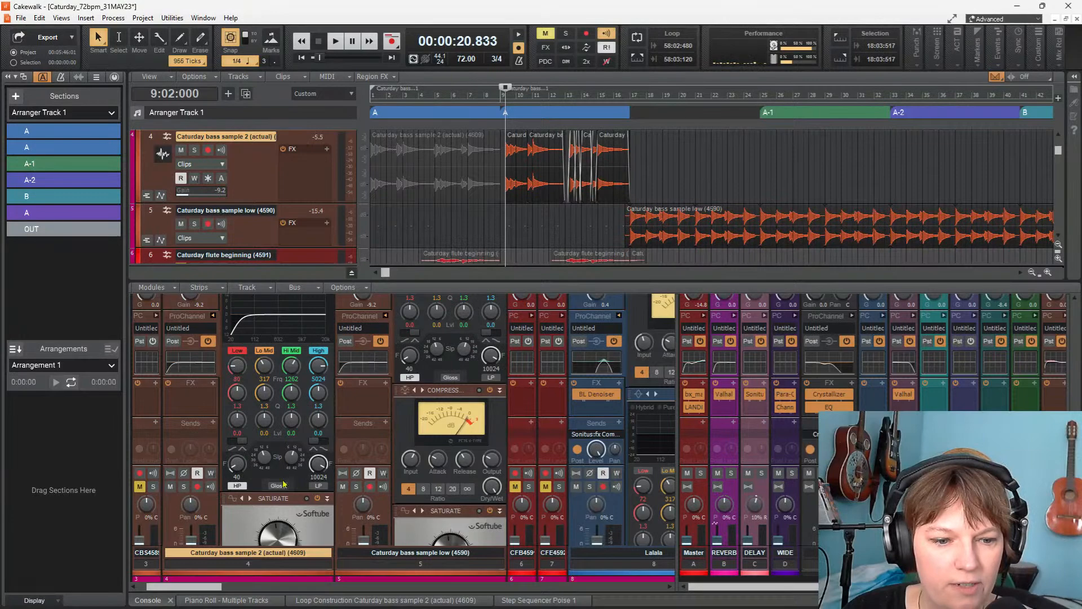
scroll(280, 469, down, 3)
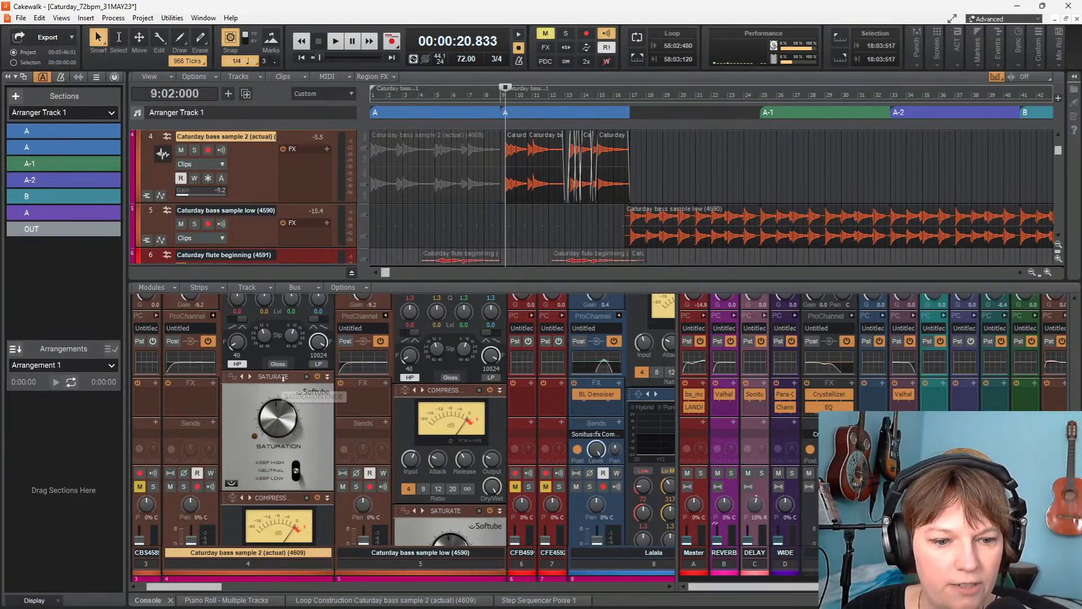
drag(281, 376, 281, 499)
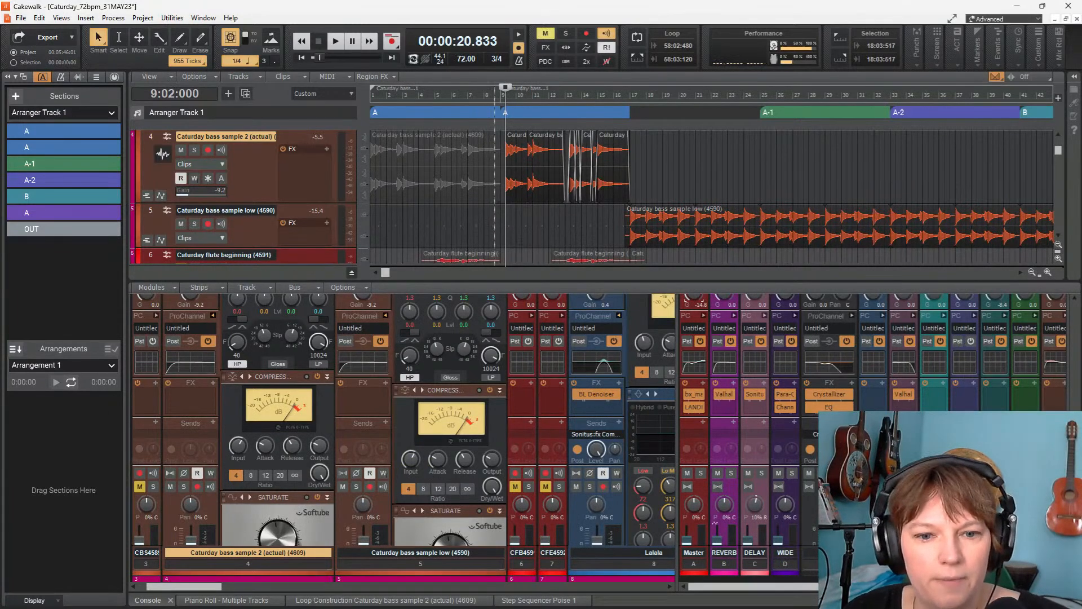
Play the second section A and the transition from bar 15 onward to compare the sound of the two bass tracks
key(space)
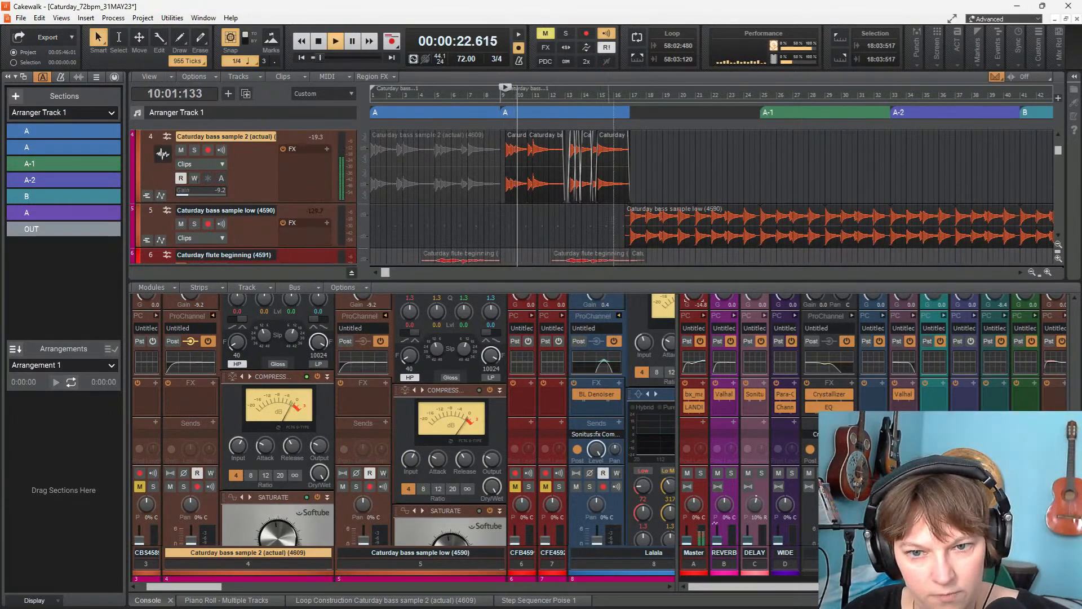
click(598, 96)
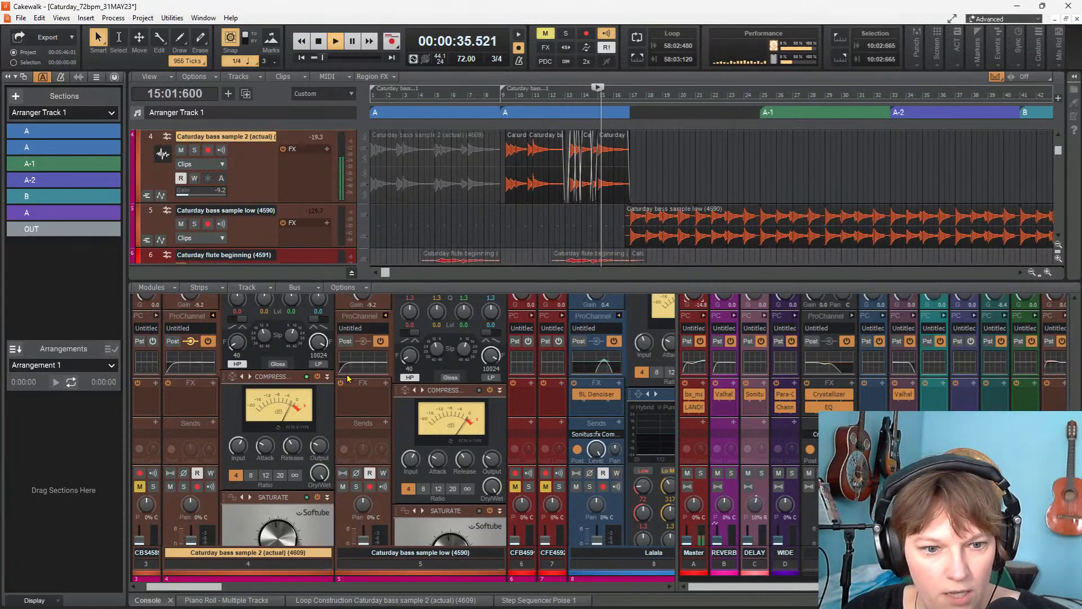
scroll(348, 379, up, 2)
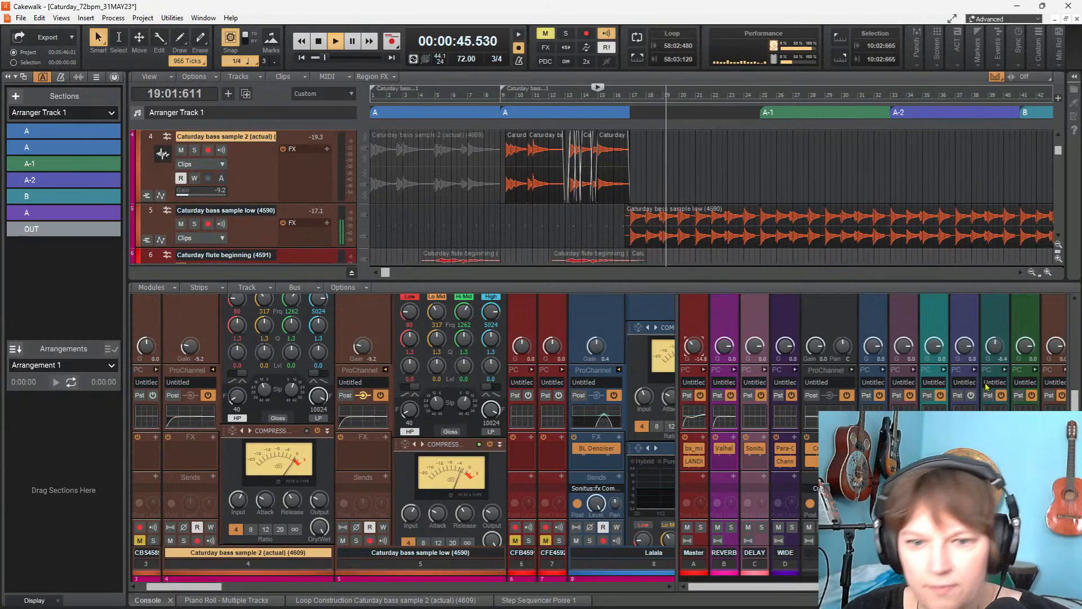
key(space)
key(space)
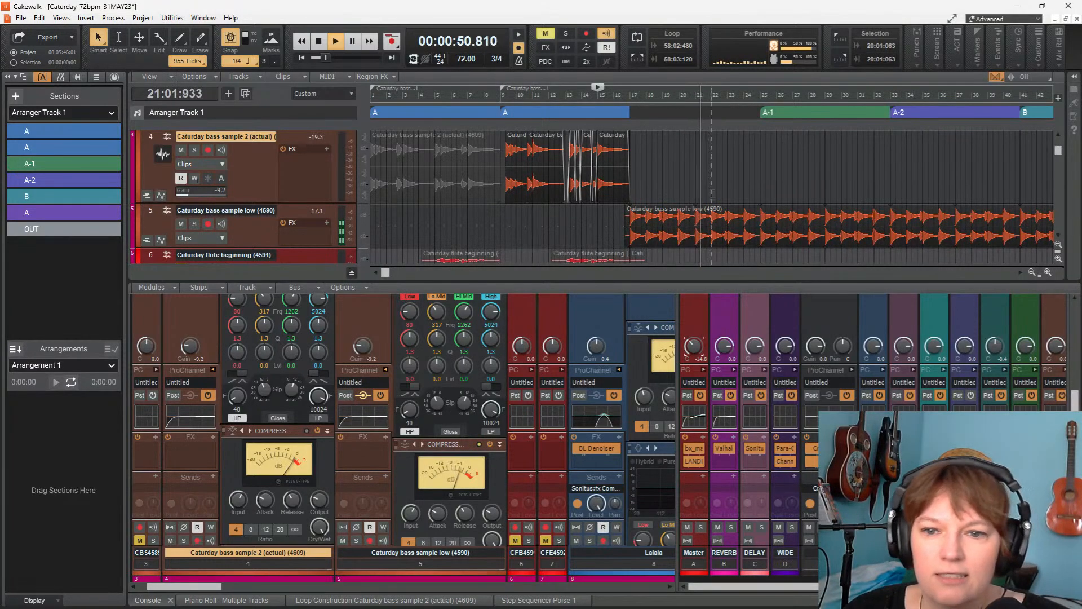
scroll(592, 176, down, 1)
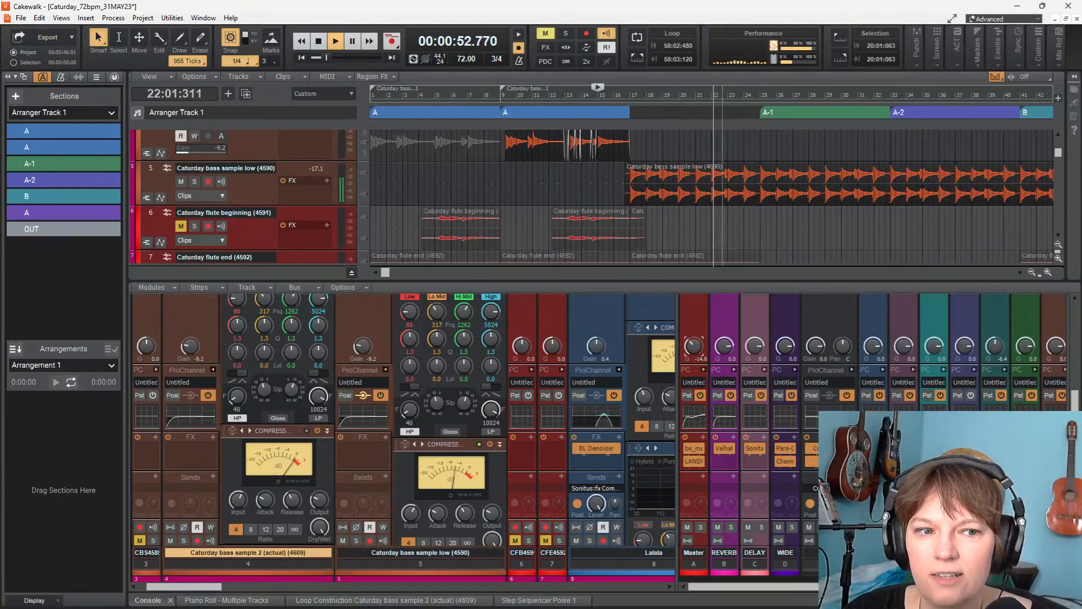
scroll(741, 209, up, 2)
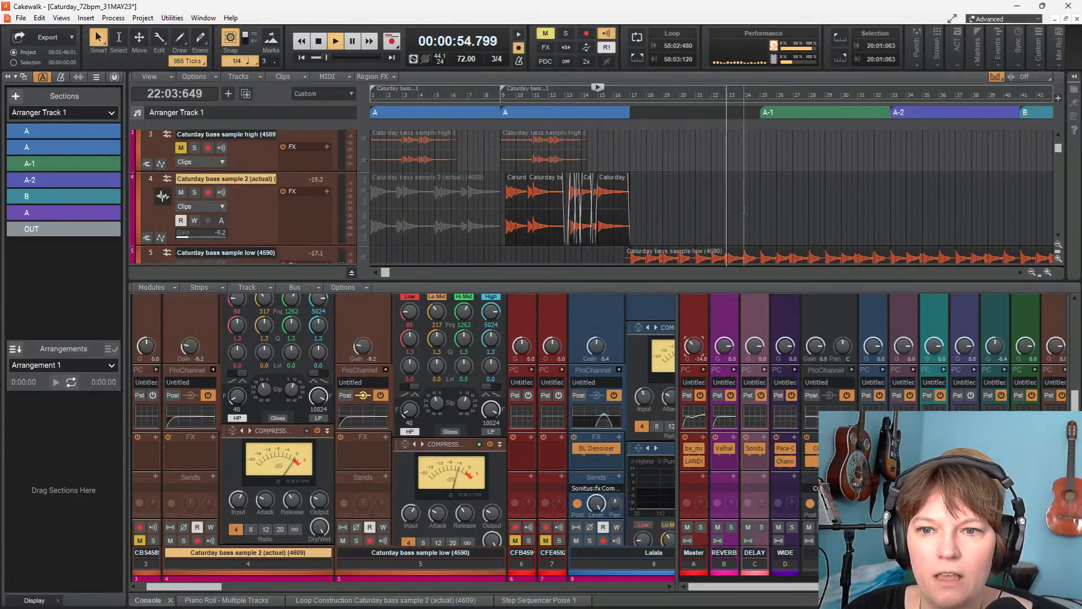
key(space)
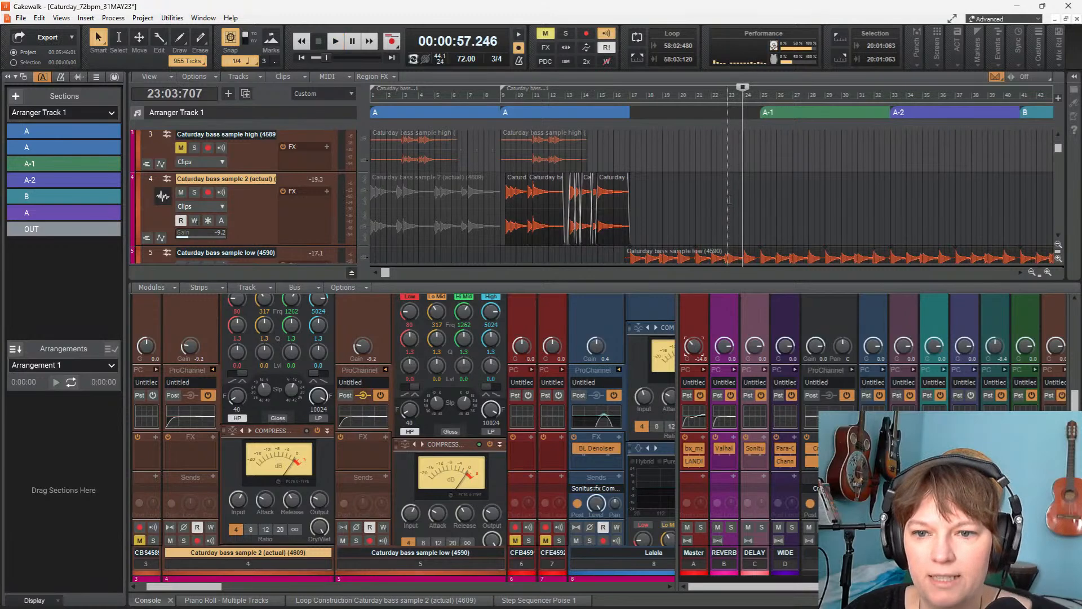
Split the Caturday bass sample low clip at 23:01:000 and trim the second part's start to the beginning of section A-1
click(730, 199)
scroll(736, 208, down, 1)
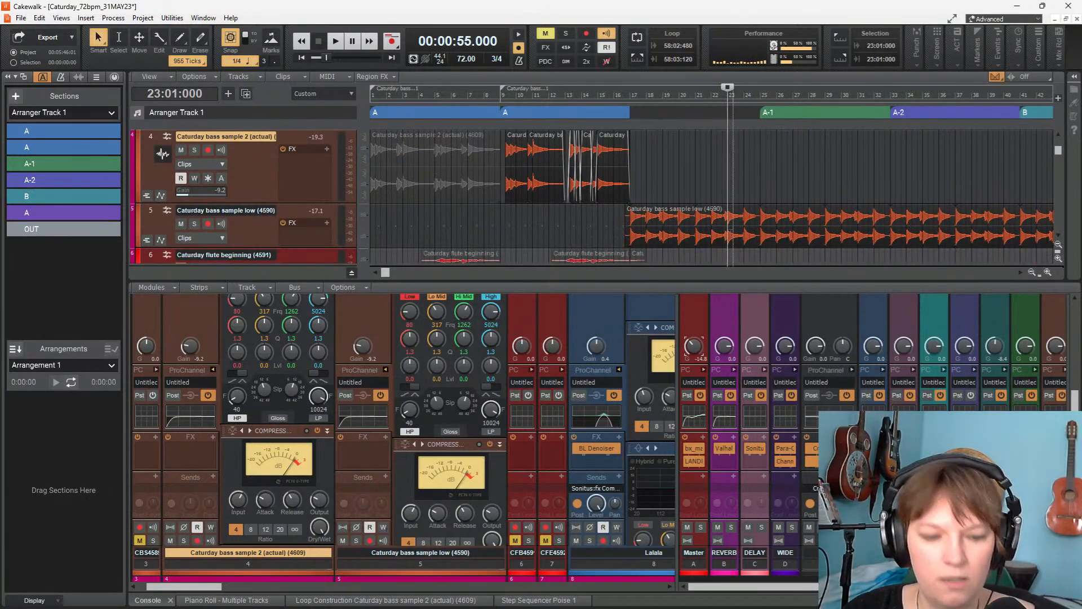
alt+click(727, 239)
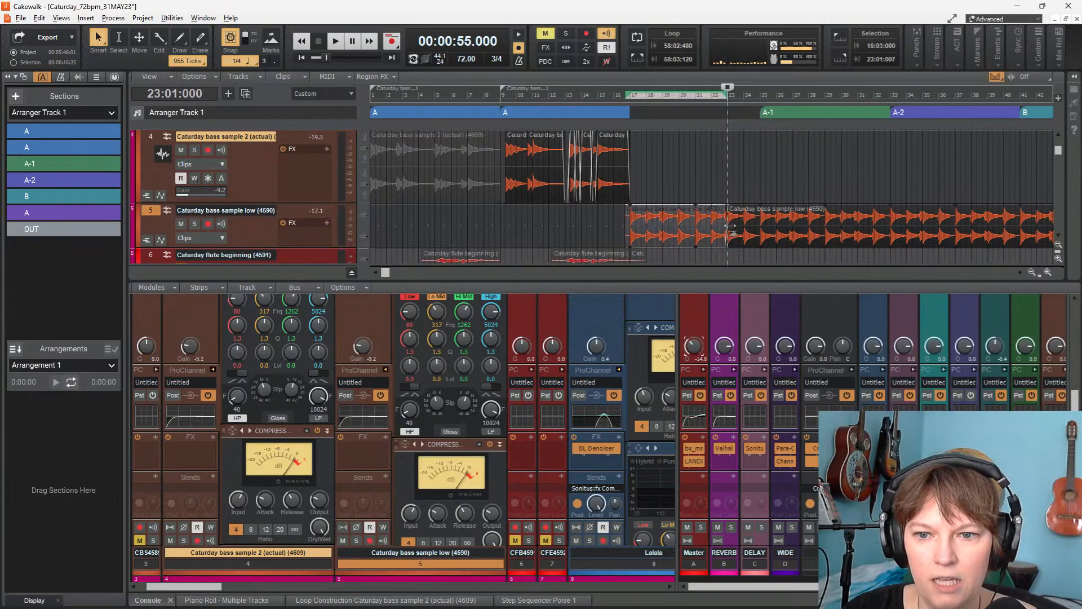
drag(731, 231, 759, 231)
Move the second Caturday bass sample high clip to 21:01:000 on the Caturday bass sample 2 (actual) track and play back the transition
scroll(748, 204, up, 3)
drag(541, 223, 727, 221)
scroll(521, 237, down, 1)
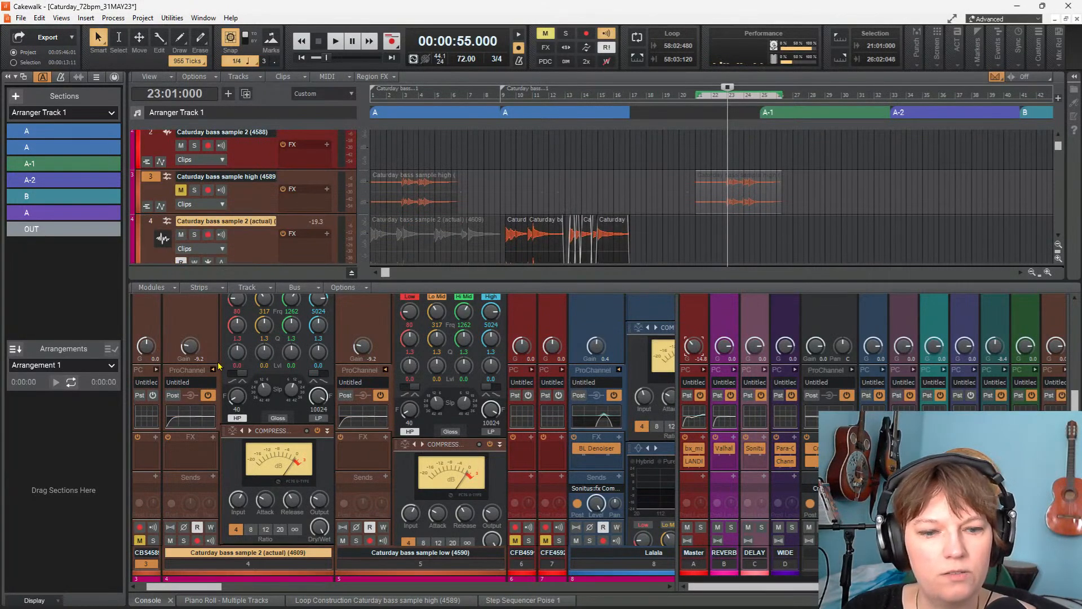
scroll(735, 138, down, 1)
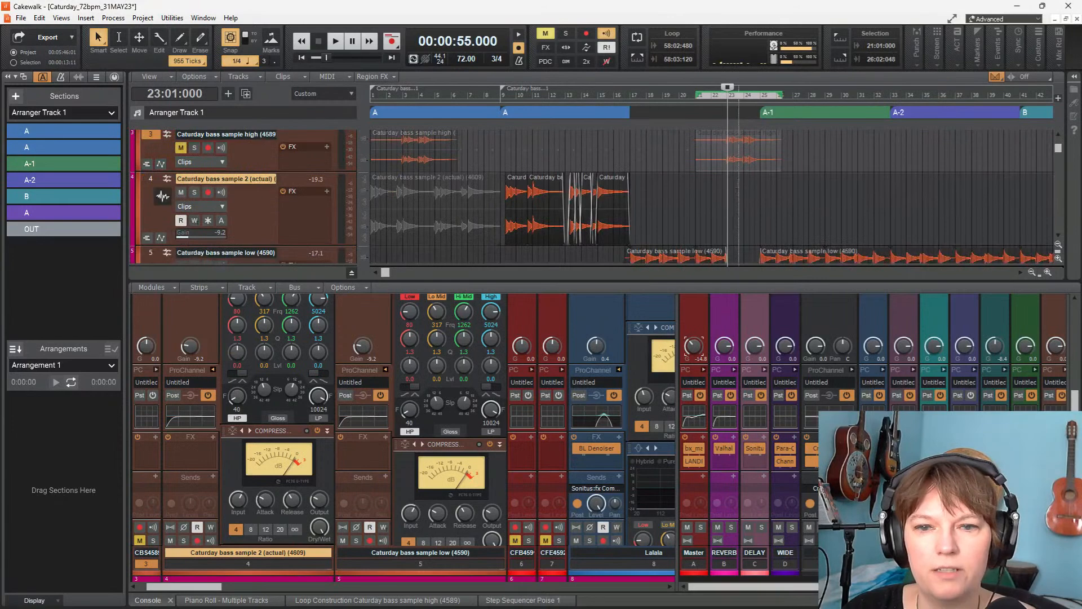
drag(736, 139, 736, 183)
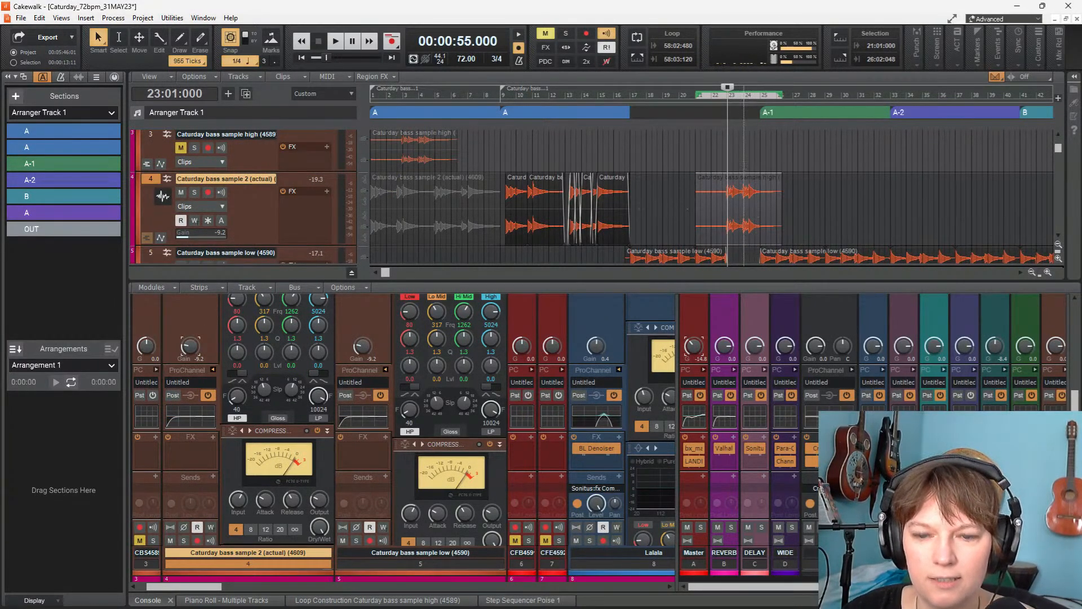
key(space)
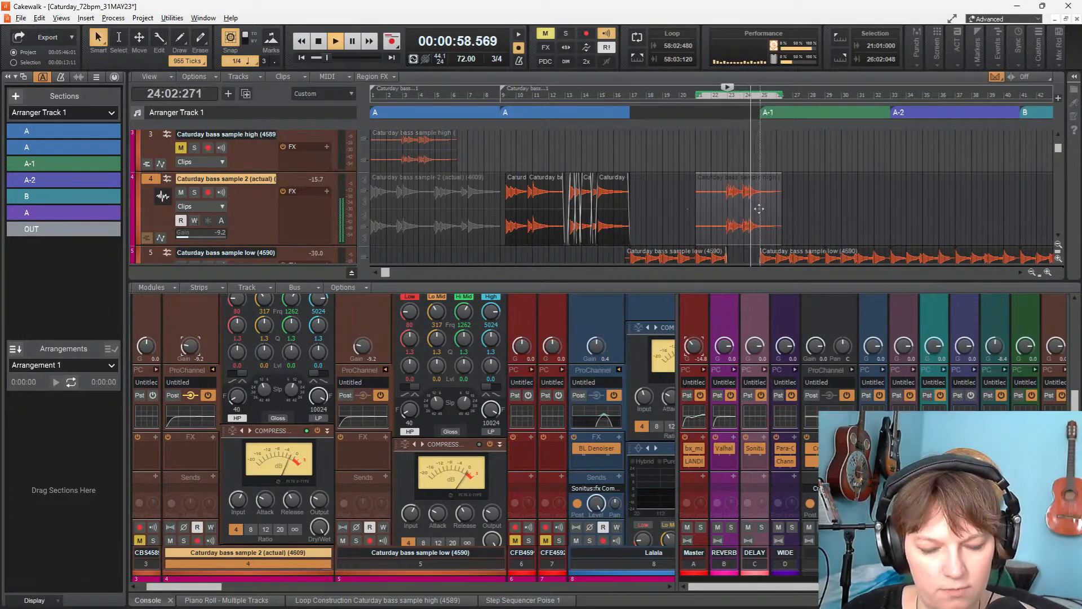
Play the bass transition from 19:03:000 into the Caturday bass sample high clip at bar 23
key(ctrl+Right)
key(ctrl+Right)
key(space)
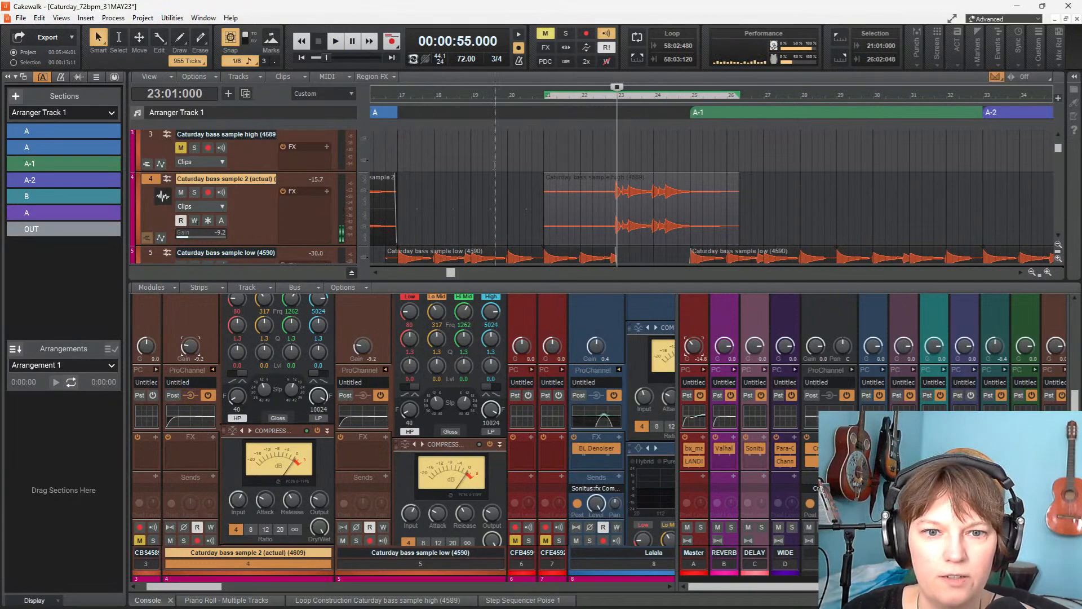
click(495, 209)
key(space)
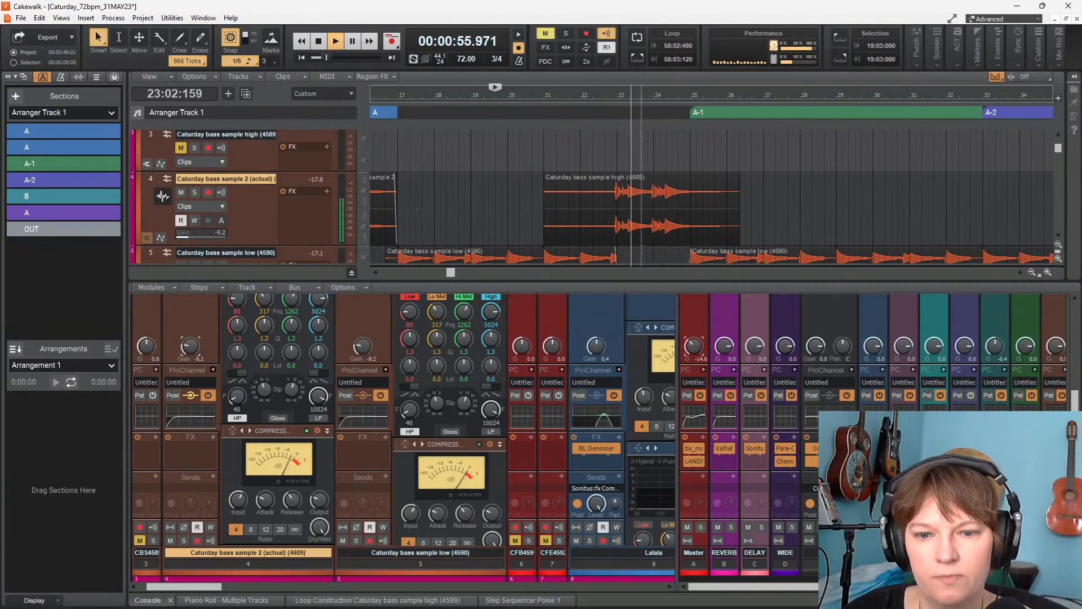
key(space)
Trim the end of the Caturday bass sample low clip before bar 23 to about 22:03:480 and play the transition from 19:03:000
scroll(643, 242, down, 2)
scroll(634, 236, down, 1)
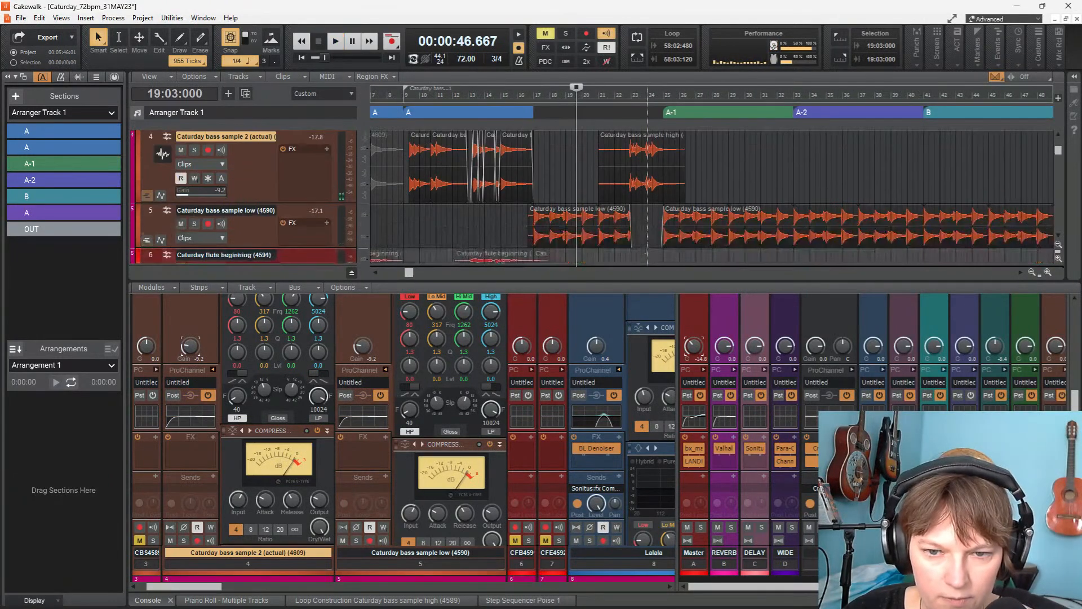
scroll(626, 229, up, 5)
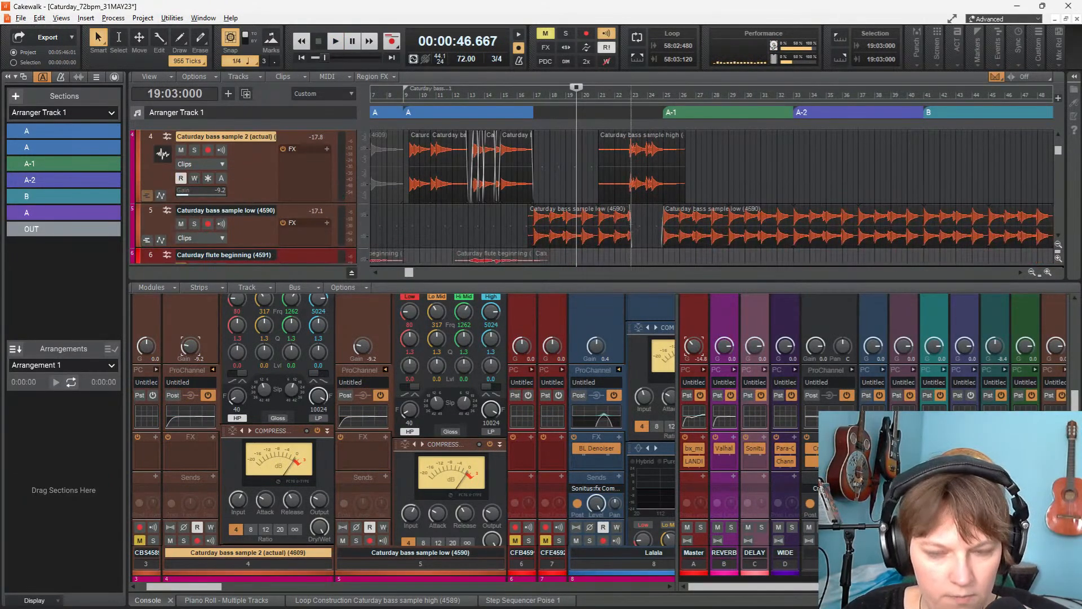
drag(620, 217, 592, 217)
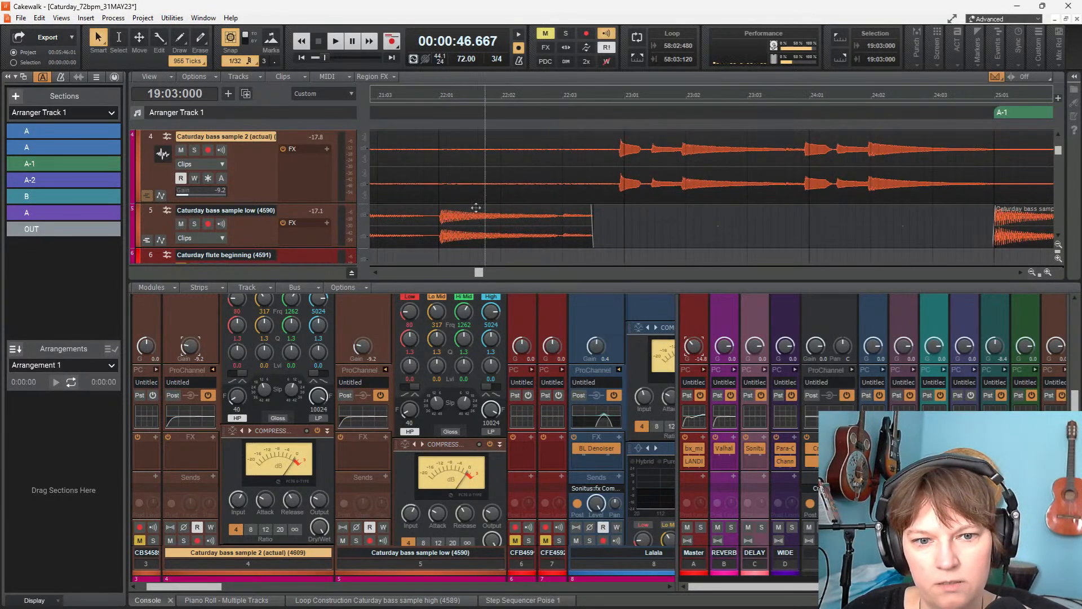
key(space)
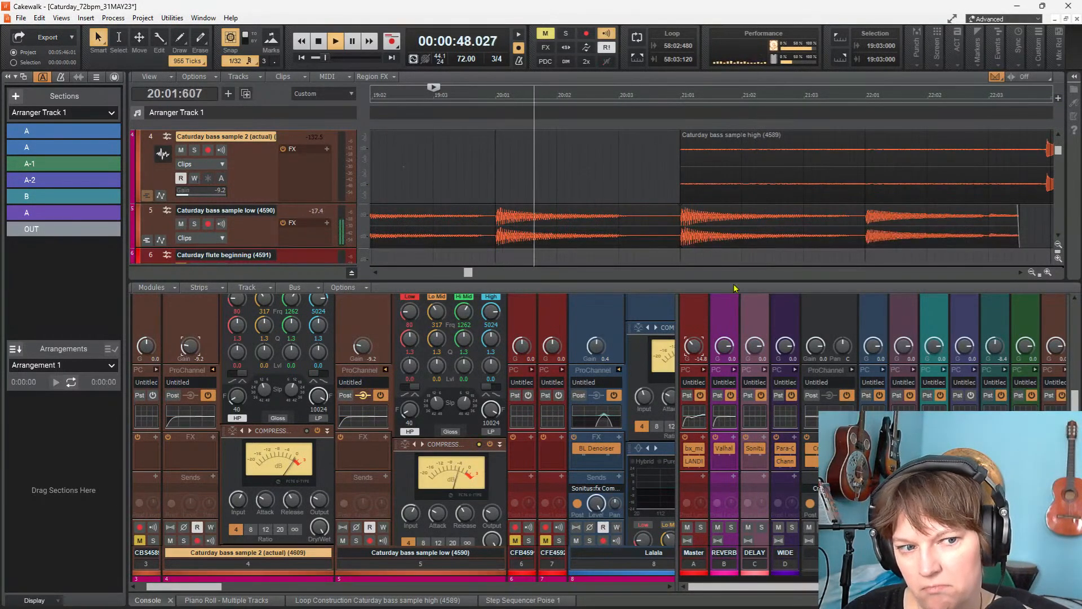
click(8, 77)
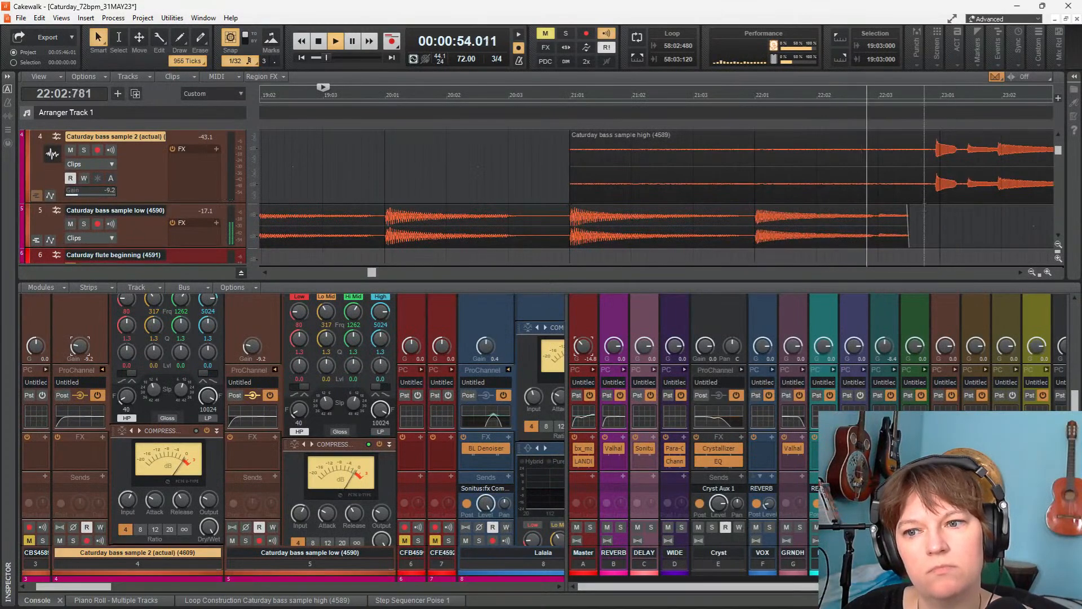
key(space)
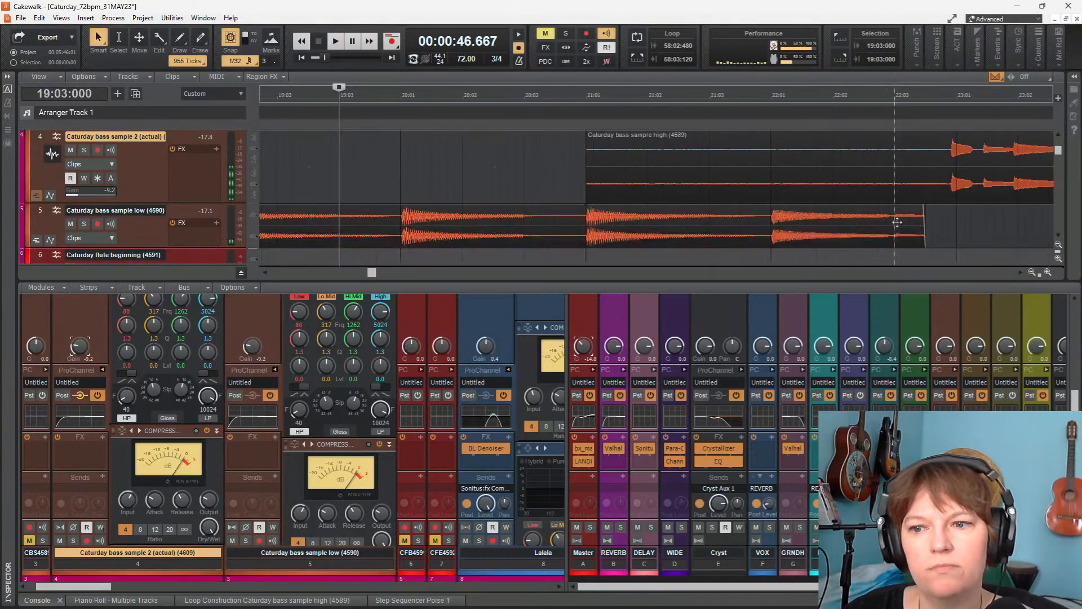
Shorten the Caturday bass sample low clip so it ends at 22:03:000, and play the transition from 20:03:600
drag(925, 224, 893, 224)
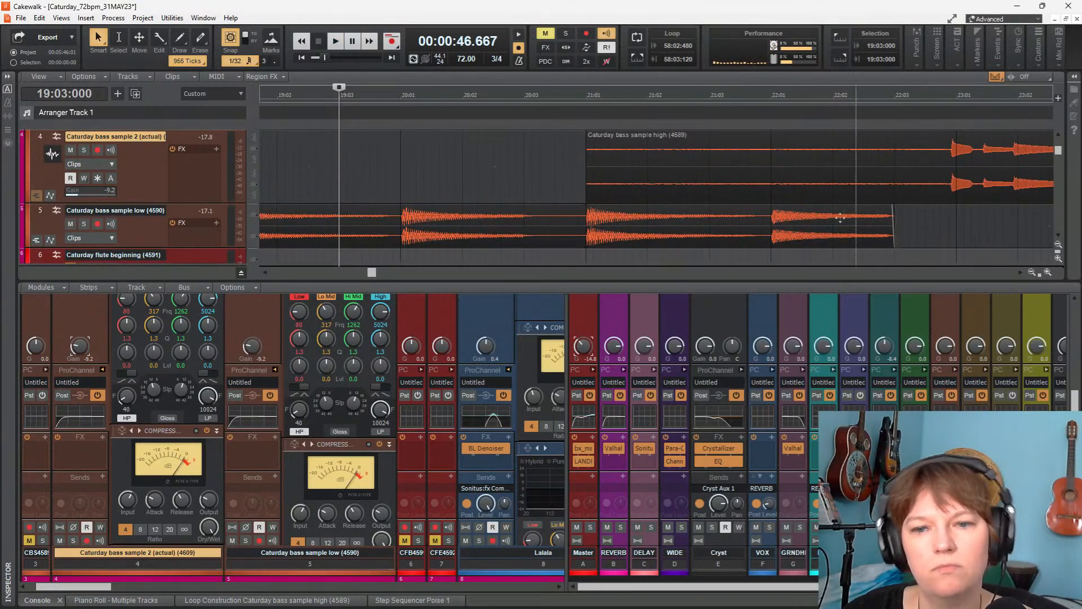
click(563, 179)
key(space)
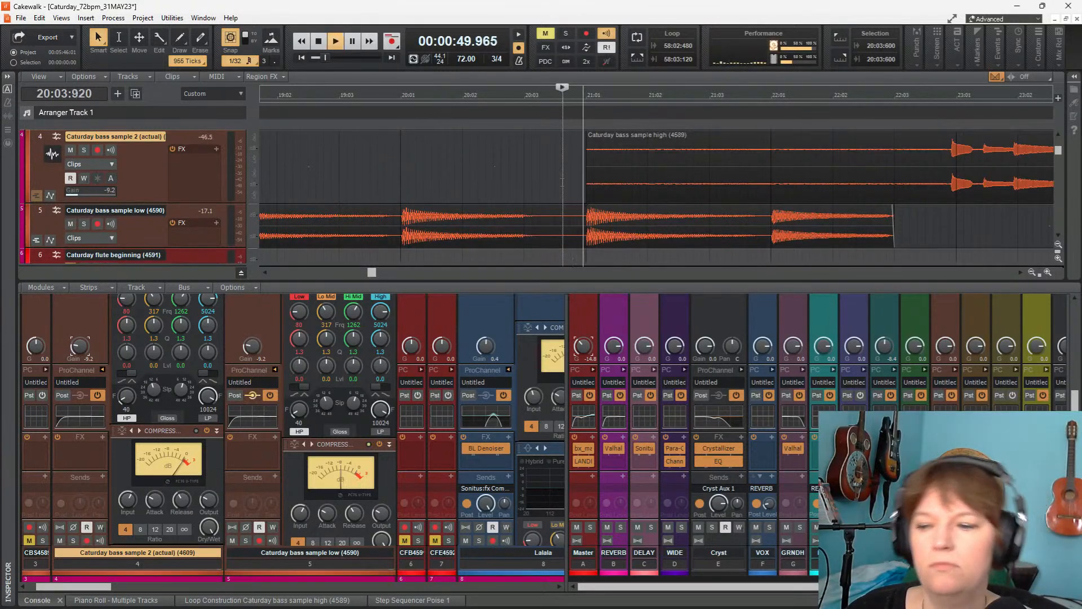
scroll(740, 174, right, 4)
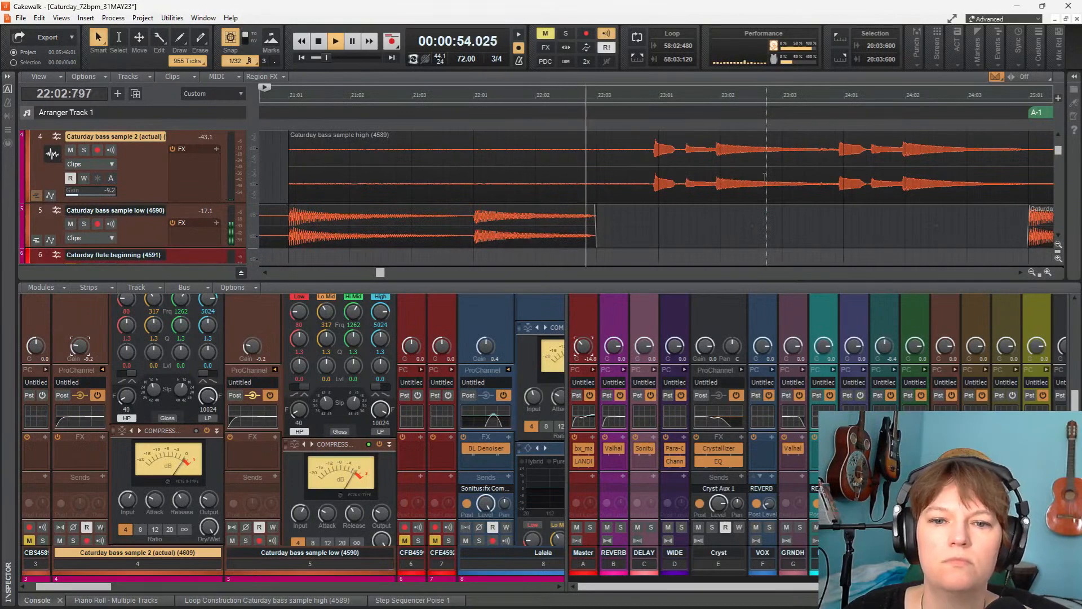
key(space)
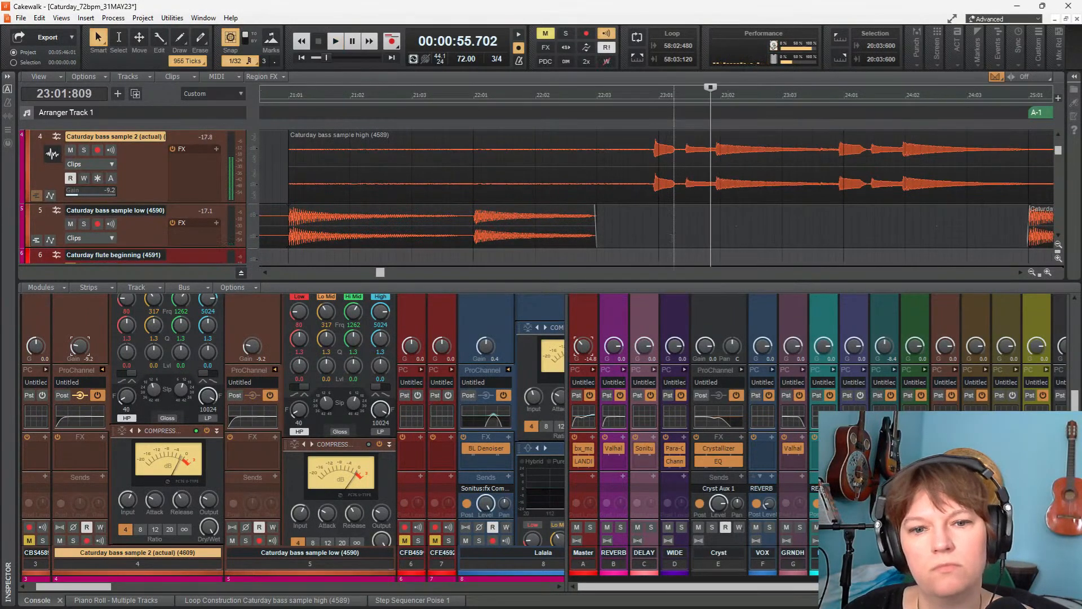
Add a short fade-out to the end of the shortened Caturday bass sample low clip and split the clip at 22:01:000
mouse_move(593, 227)
mouse_down()
mouse_move(650, 235)
mouse_move(594, 235)
mouse_up()
drag(594, 212, 572, 213)
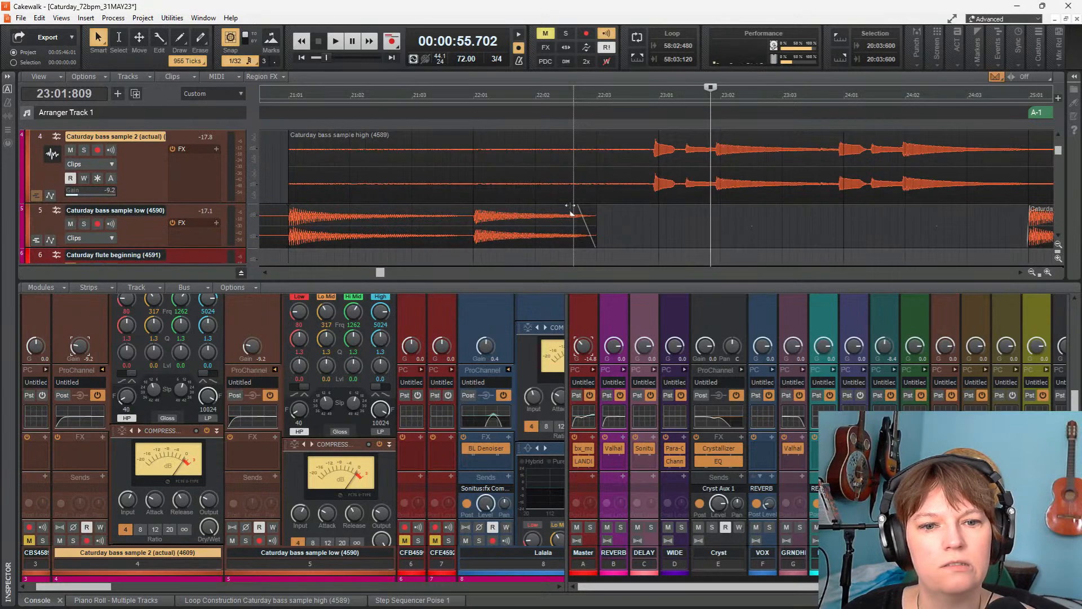
click(474, 236)
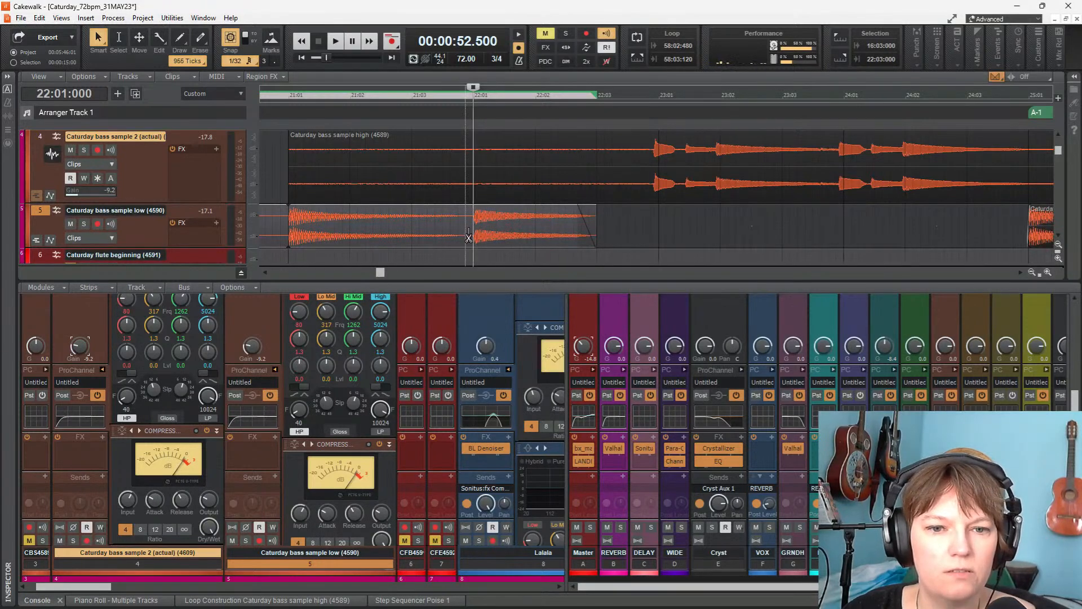
click(474, 243)
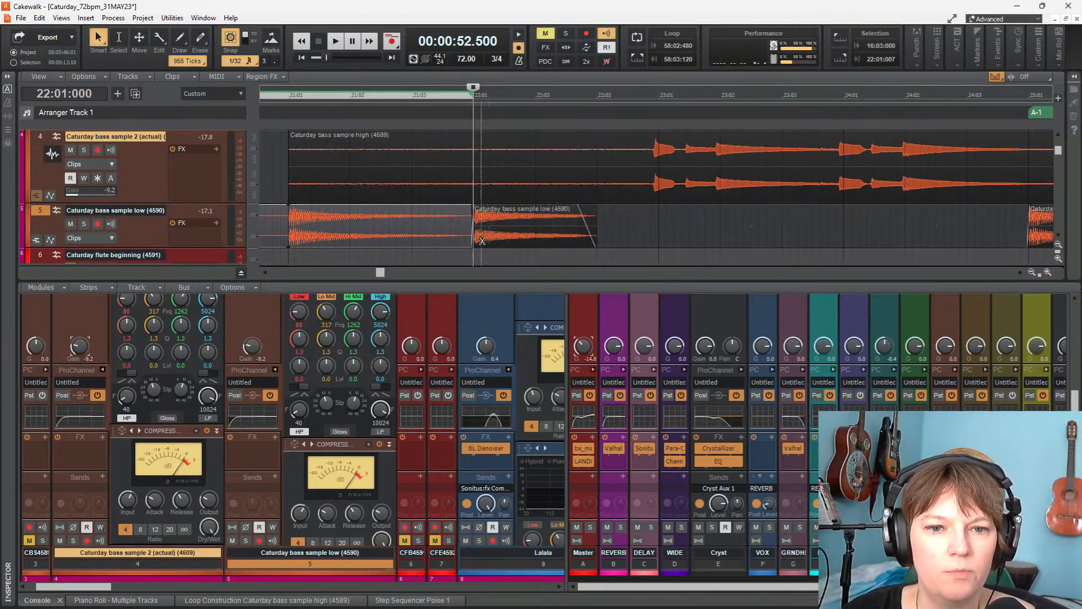
click(541, 219)
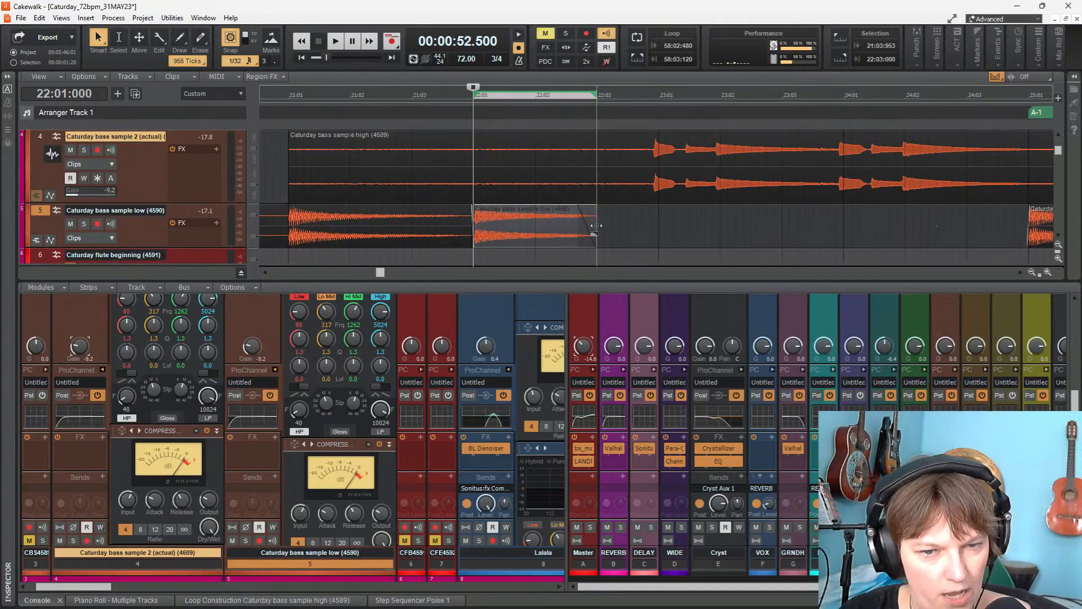
Expand the media browser and open the split-off Caturday bass sample low clip in the Loop Construction view
scroll(619, 224, right, 2)
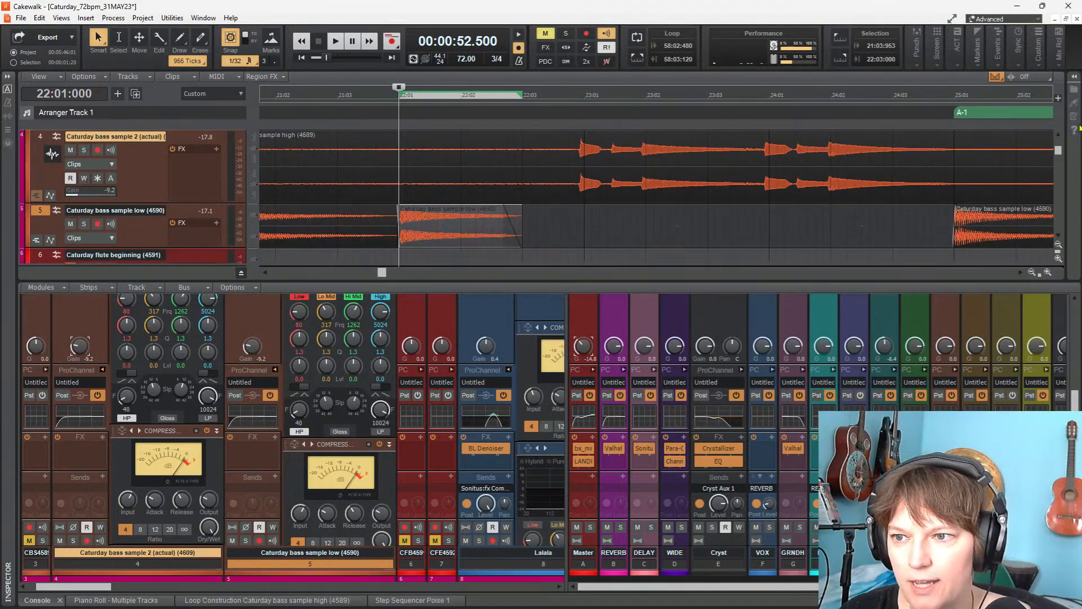
click(1073, 85)
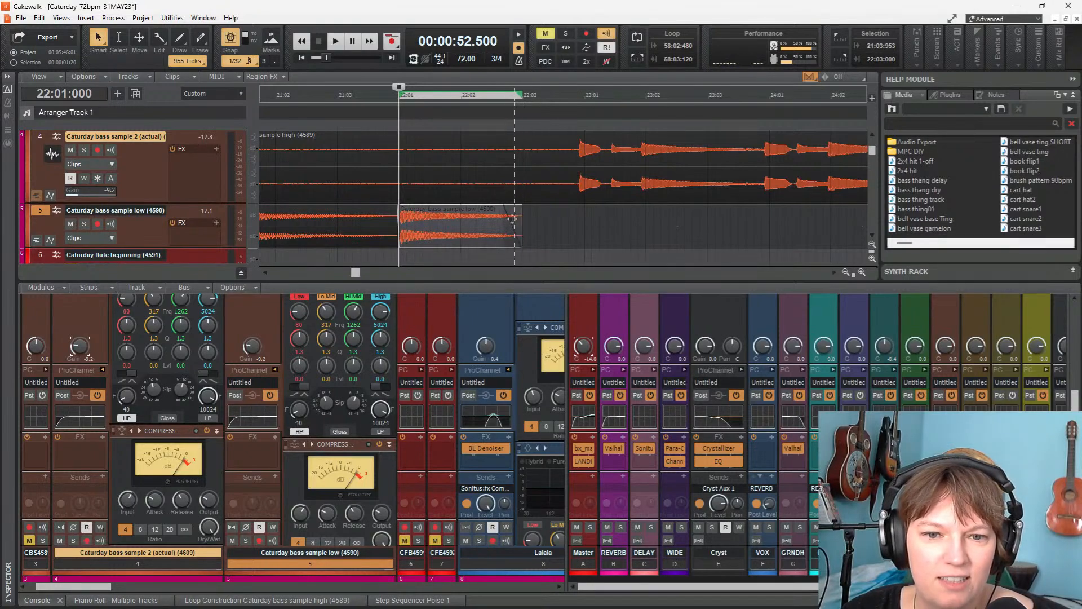
double_click(486, 227)
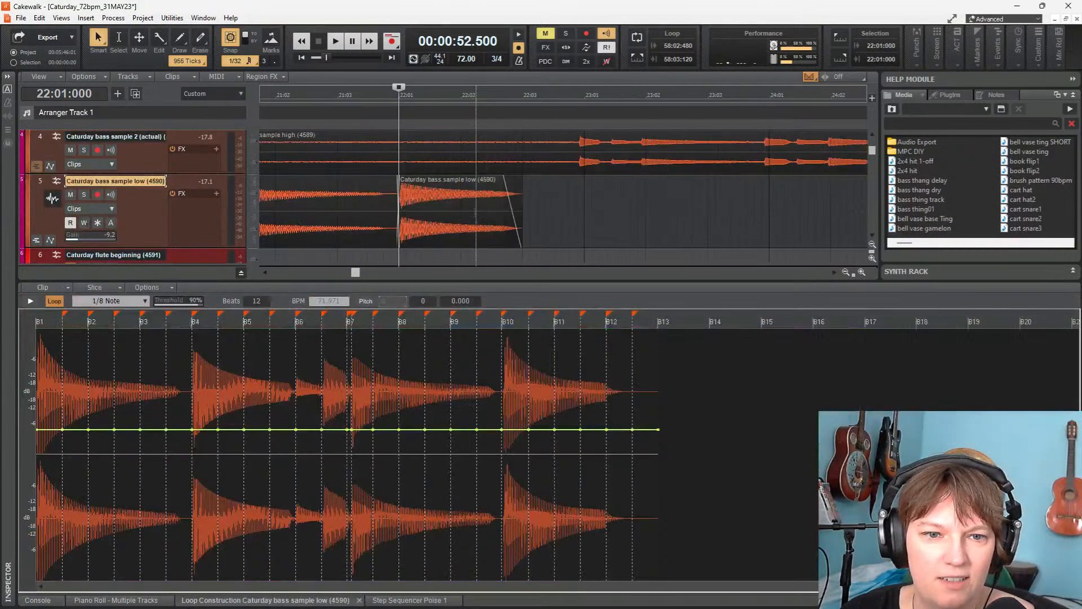
Remove the fade-out from the split-off Caturday bass sample low clip and realign its start to 22:01:000
drag(487, 196, 477, 196)
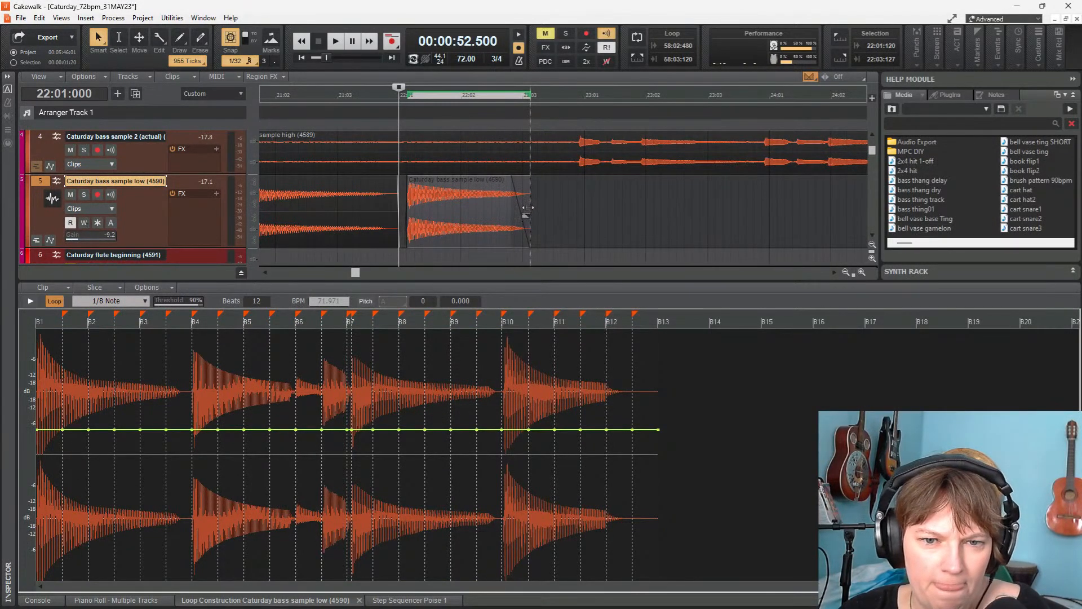
drag(511, 181, 534, 184)
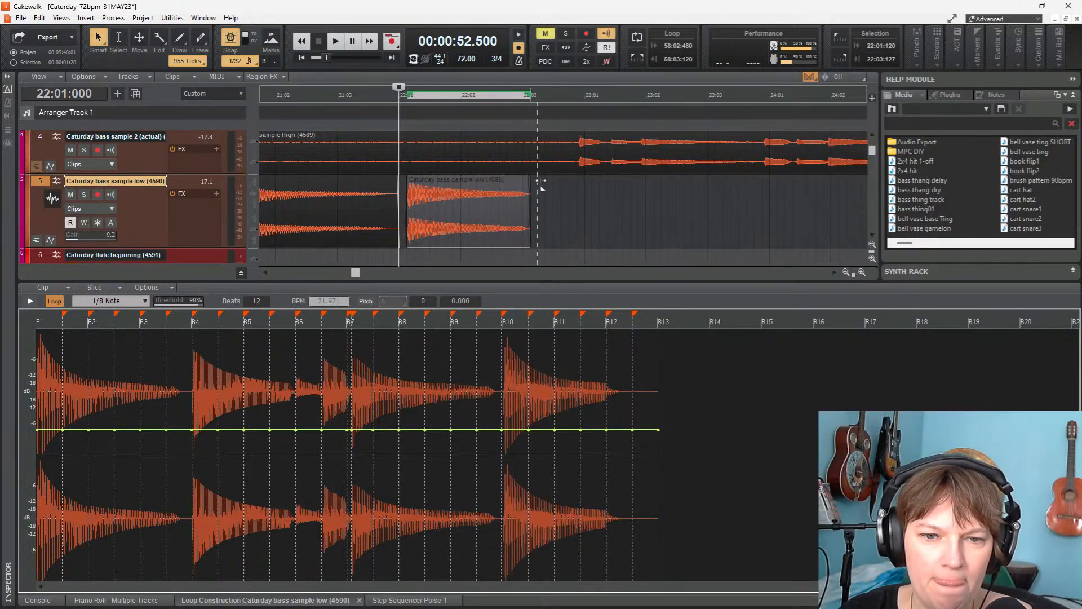
shift+click(469, 190)
click(469, 190)
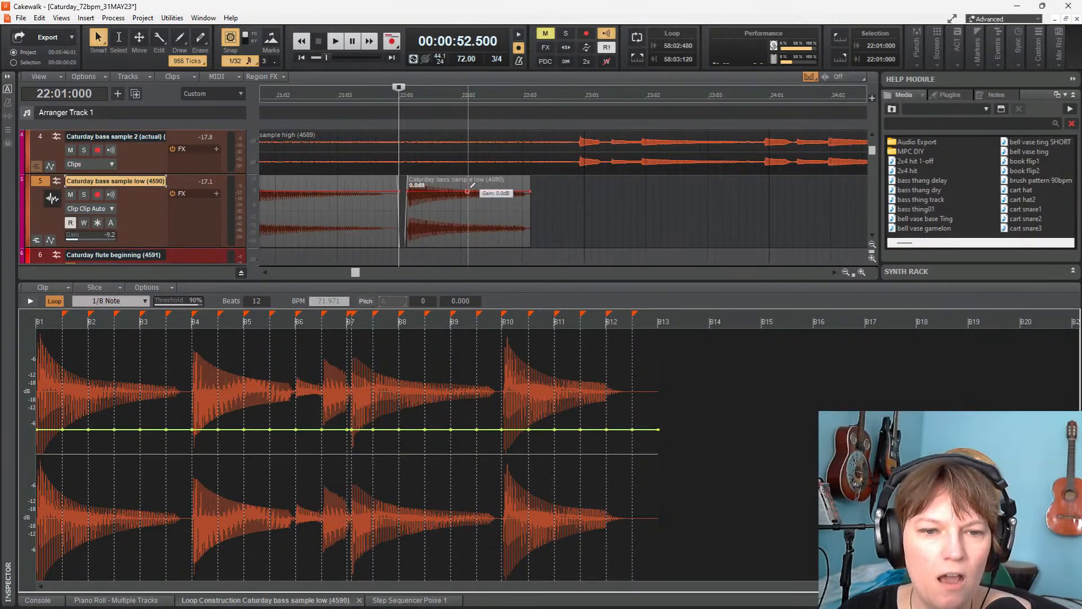
shift+click(484, 193)
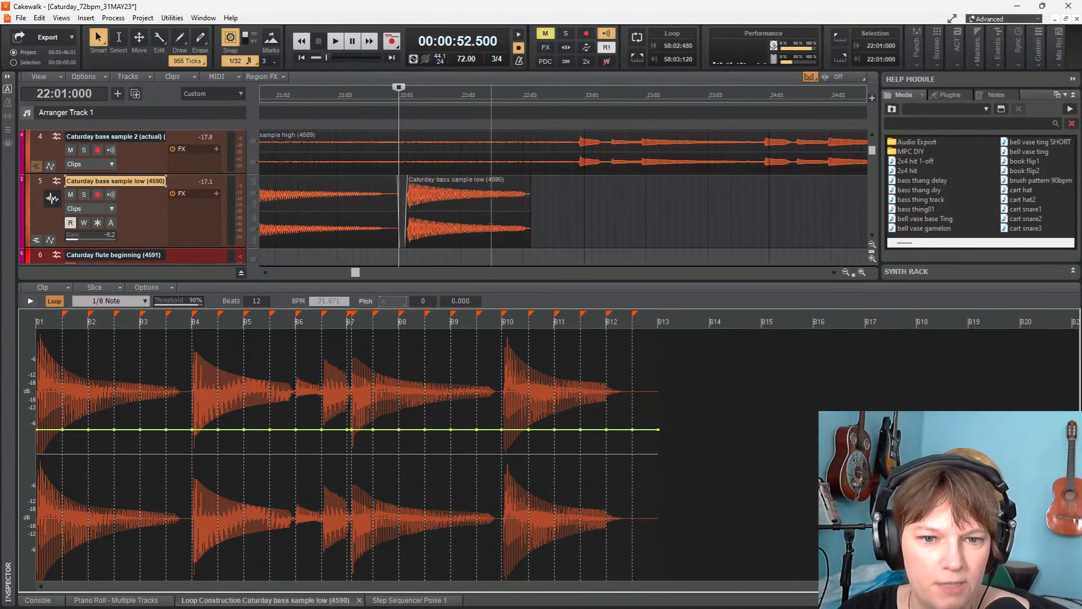
click(492, 195)
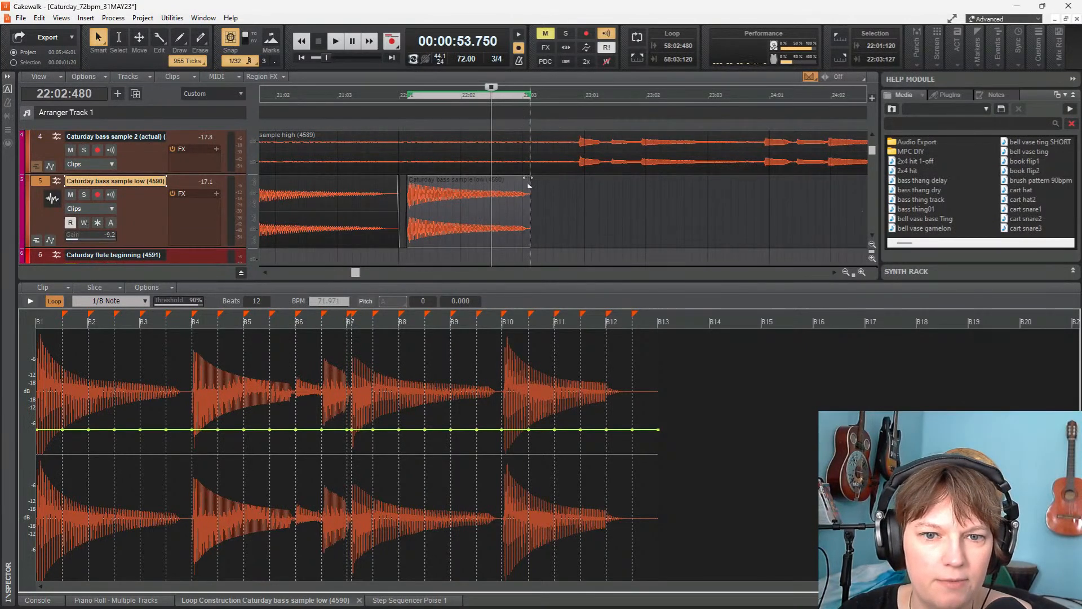
drag(492, 189, 483, 190)
Play the split-off bass note and the gap after it from 21:03:720
click(383, 214)
key(space)
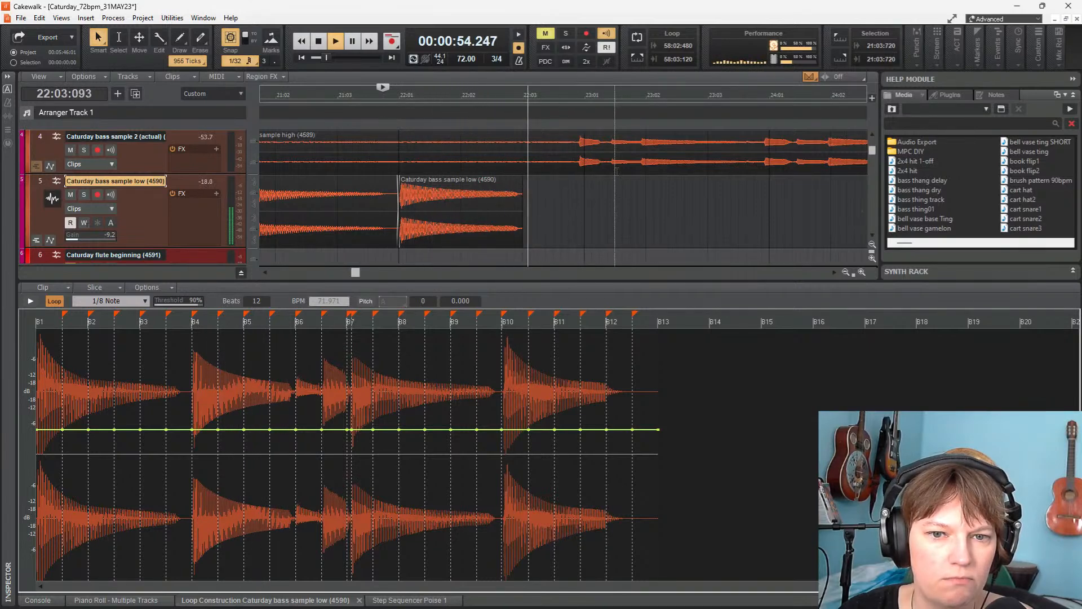
key(space)
Time-stretch the split-off Caturday bass sample low clip so it ends just before bar 23, at about 22:03:720
click(472, 203)
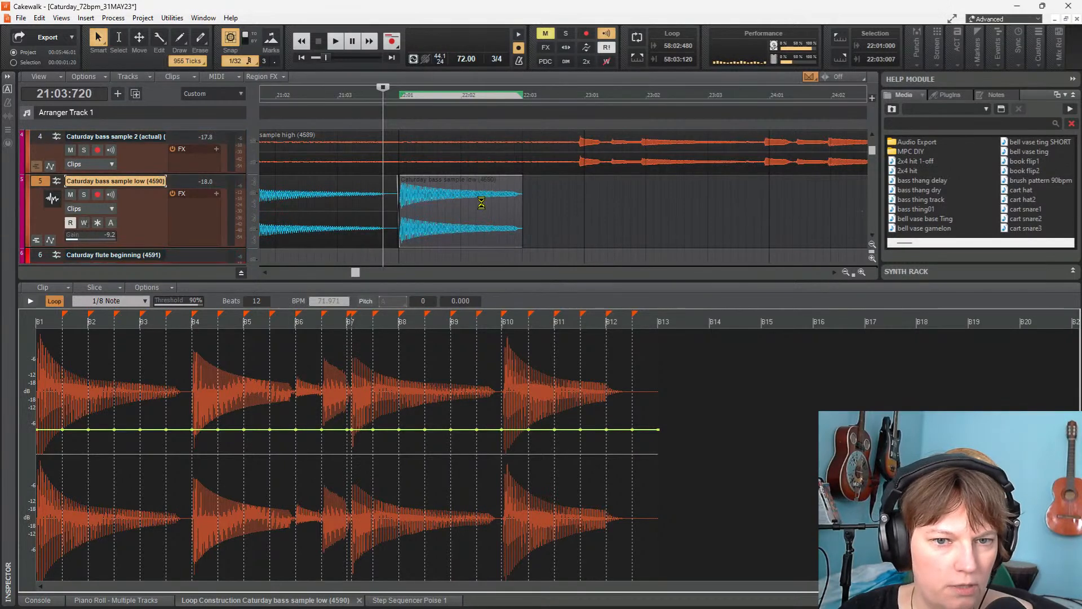
click(499, 202)
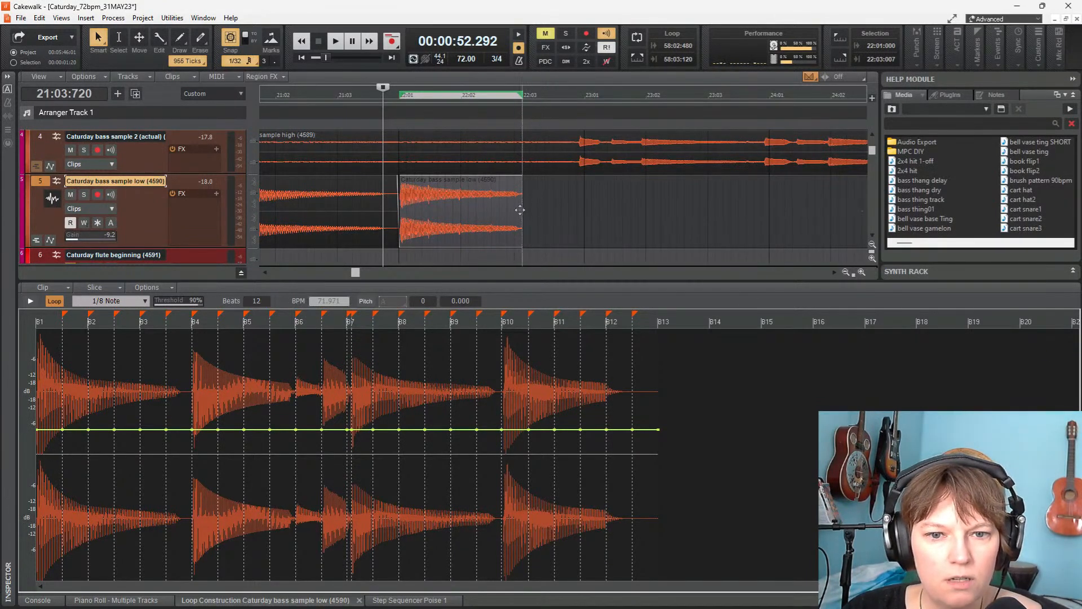
drag(519, 213, 568, 216)
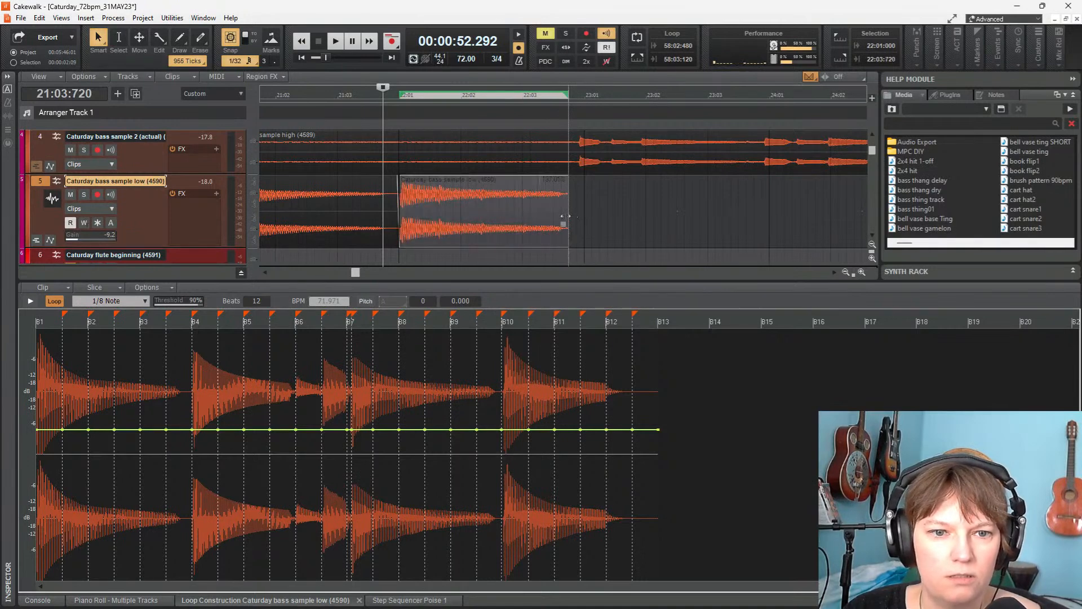
Add a fade-out to the end of the stretched bass clip at measure 22 on the low bass track and audition it
key(space)
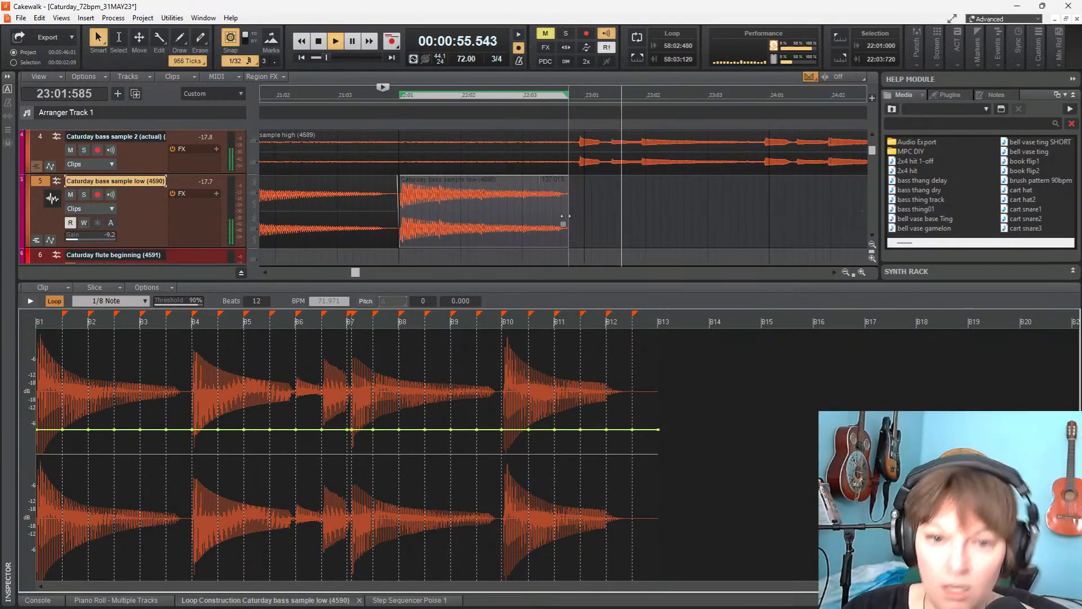
key(space)
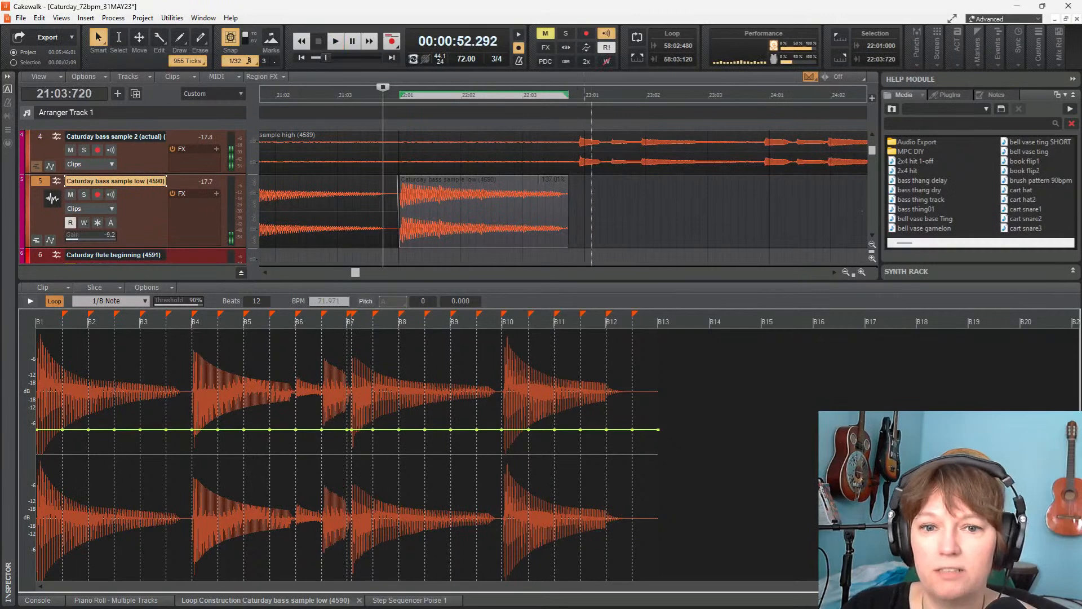
drag(566, 179, 537, 187)
key(space)
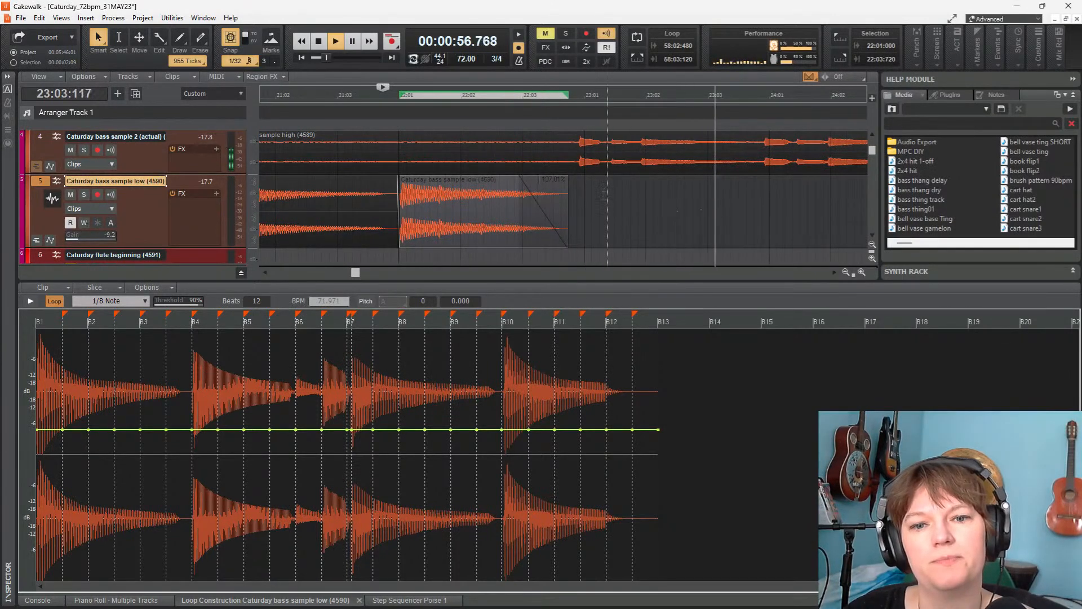
key(space)
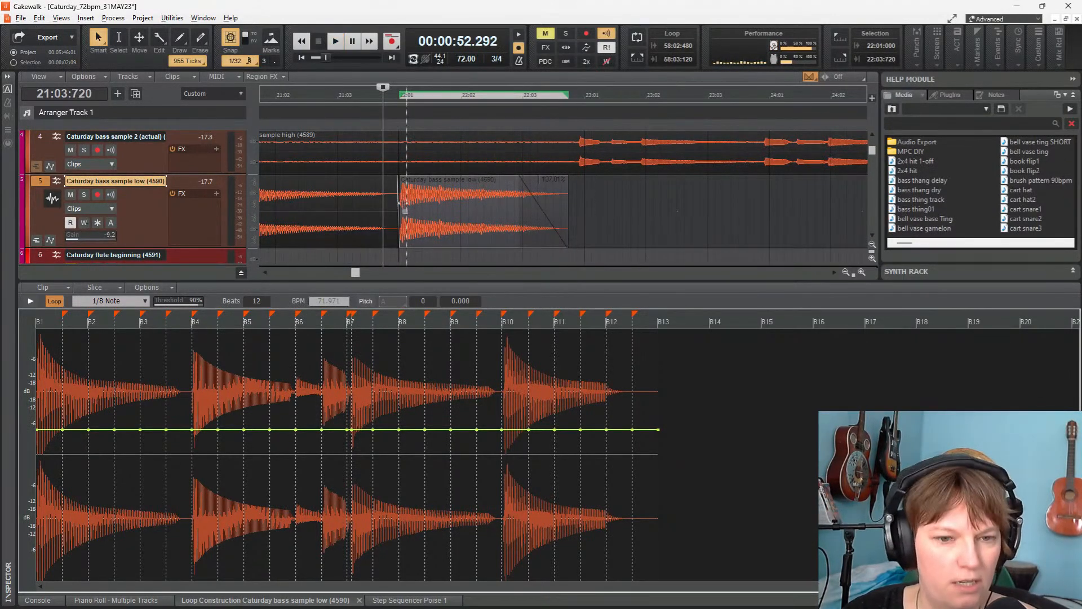
Review the low bass track's phrase by playing it from measure 20
scroll(405, 204, down, 2)
click(358, 201)
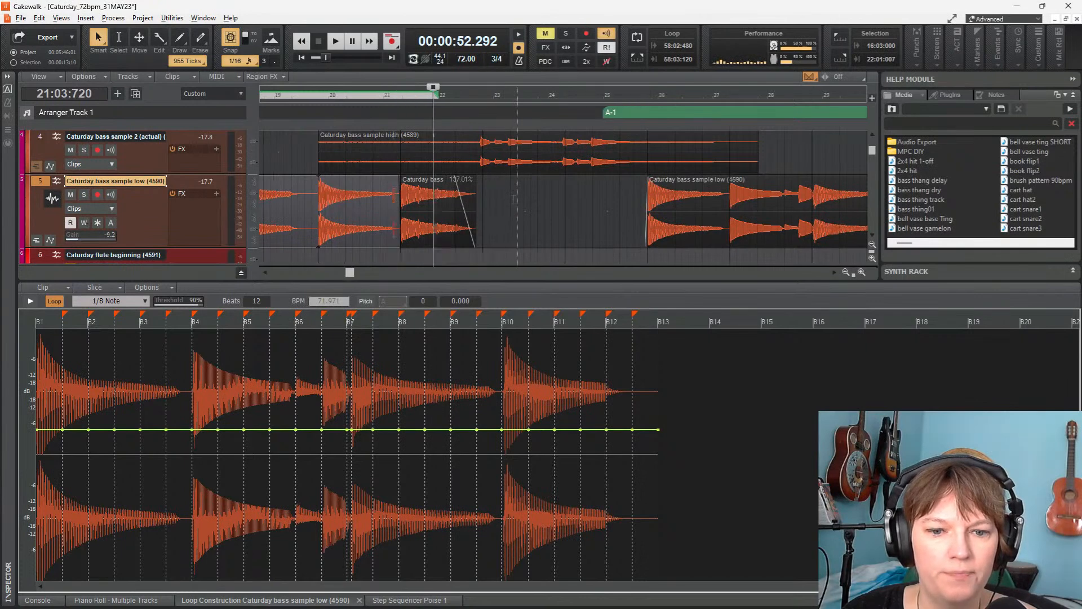
scroll(517, 197, down, 2)
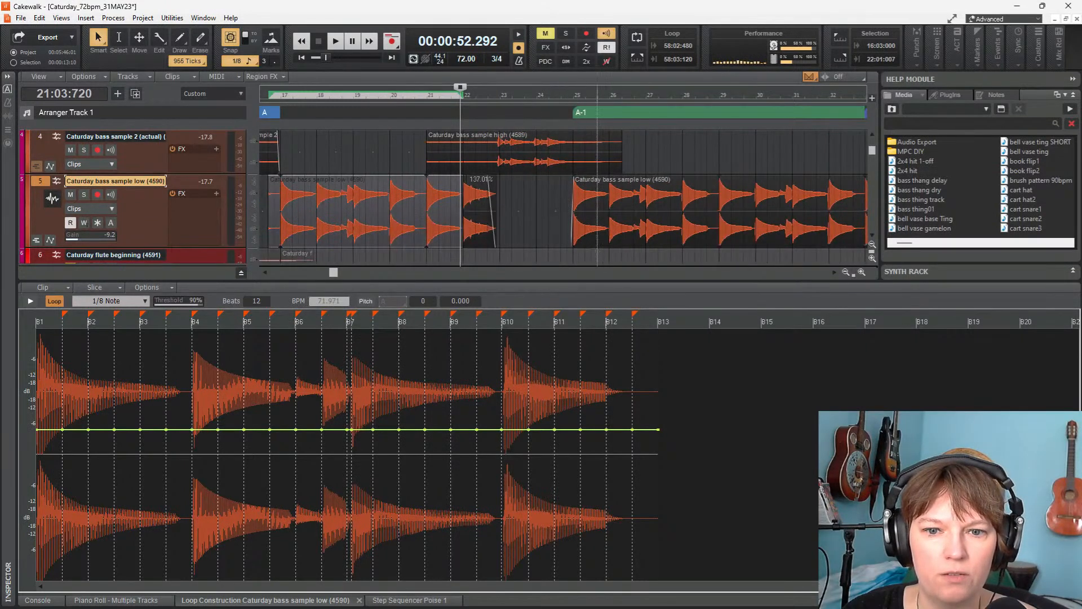
click(572, 95)
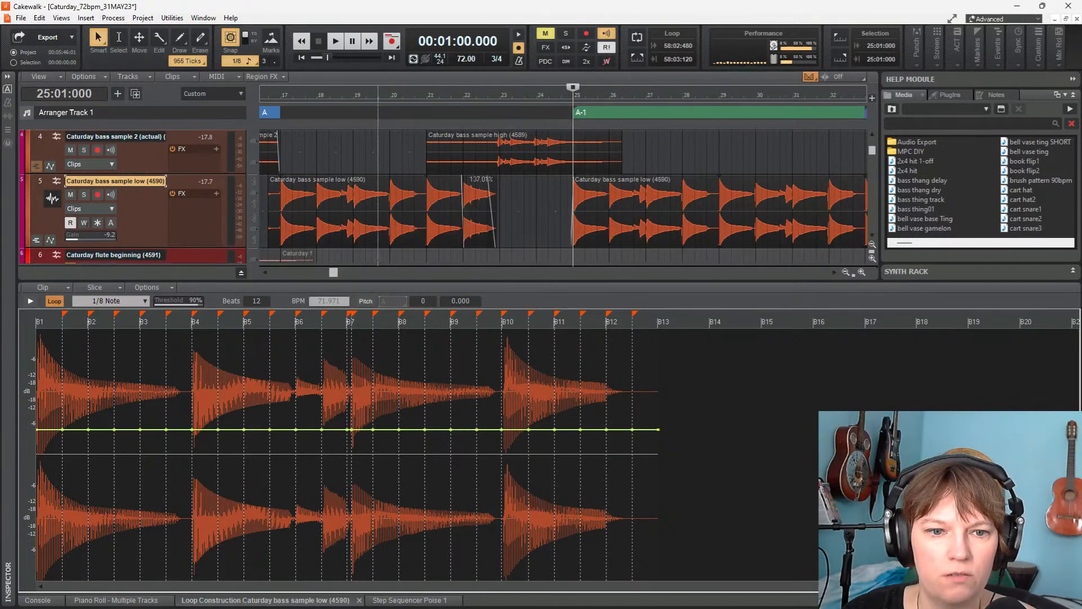
click(390, 95)
key(space)
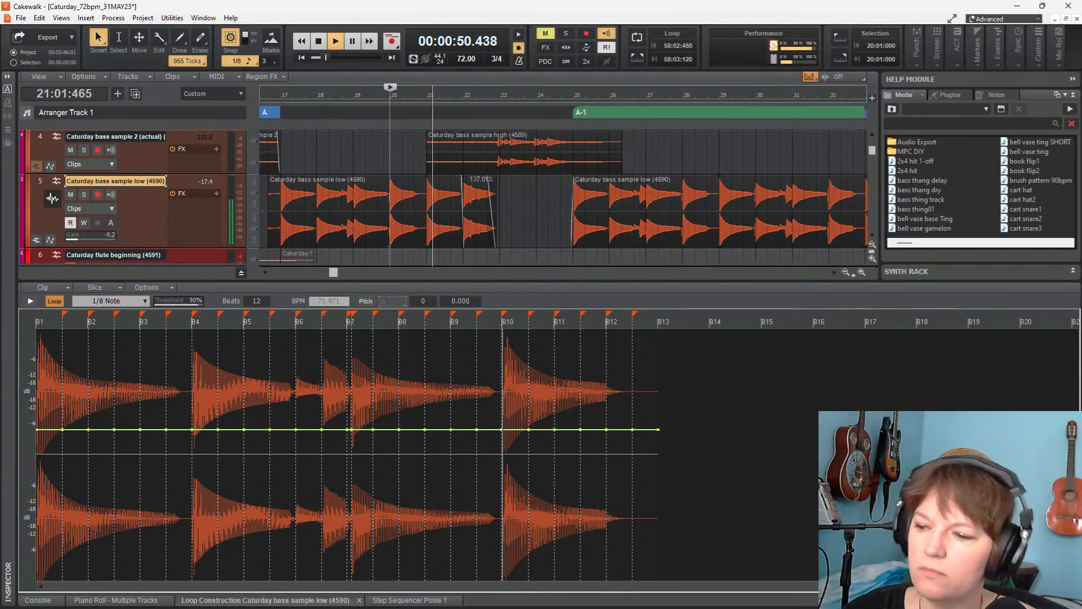
key(space)
key(space)
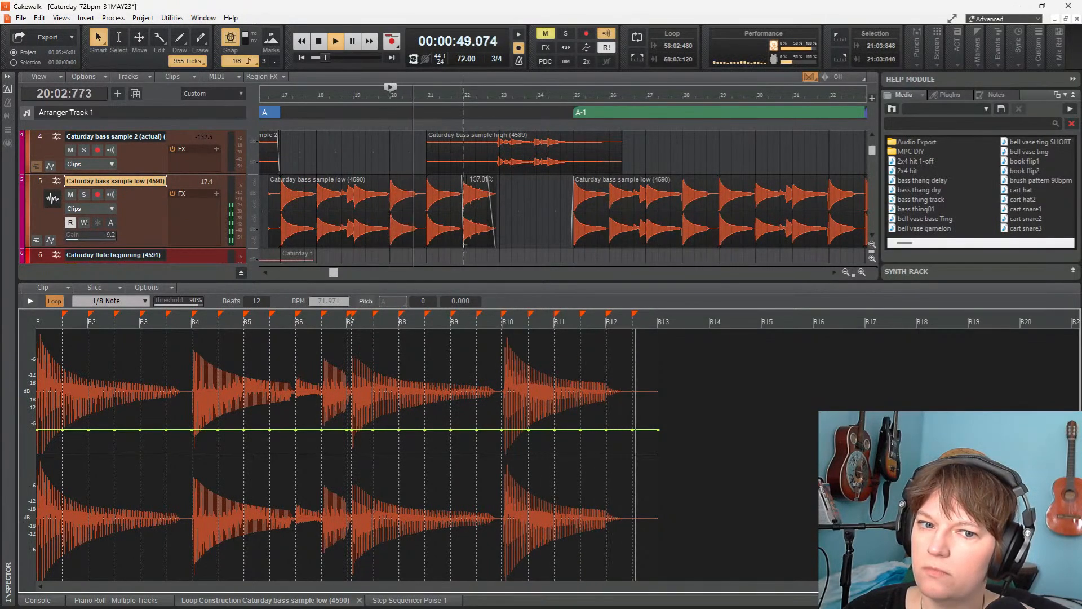
key(space)
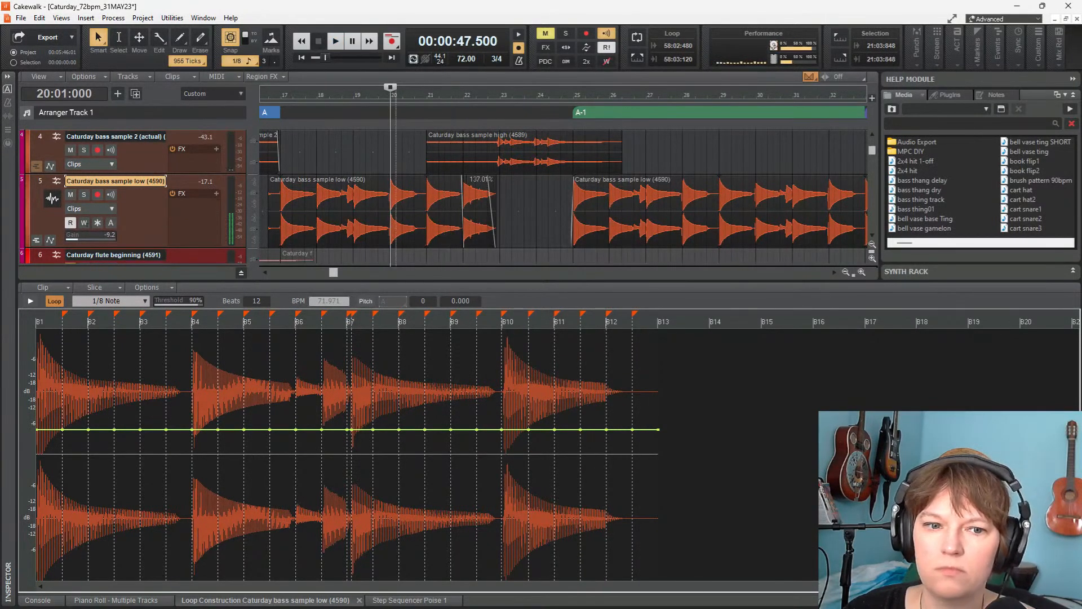
Copy the bass note in measure 20 of the low bass track to measure 23 and play it back
drag(391, 239, 425, 239)
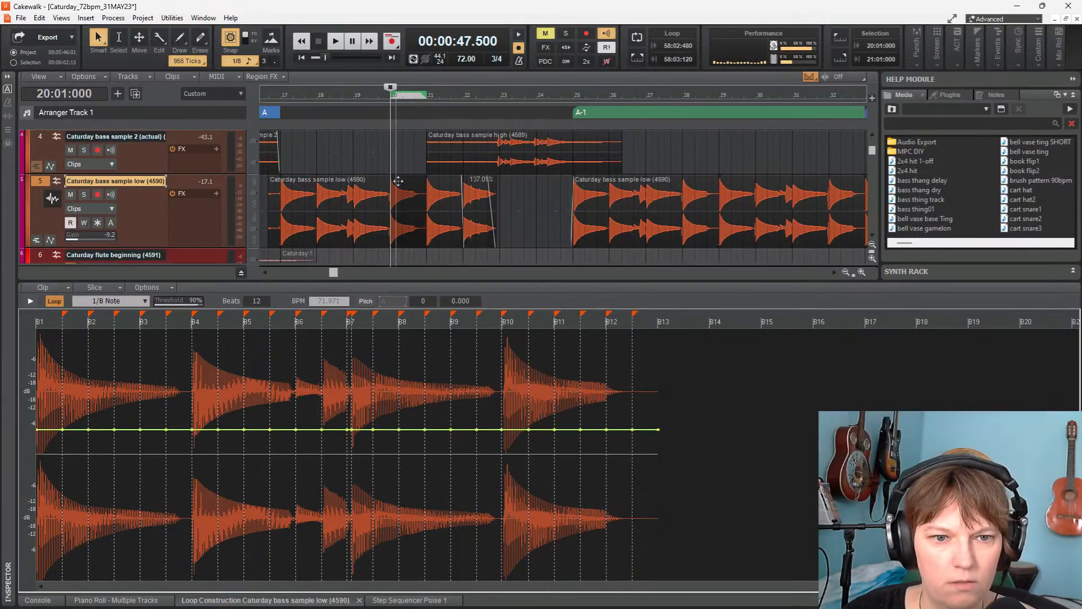
drag(398, 181, 508, 193)
key(space)
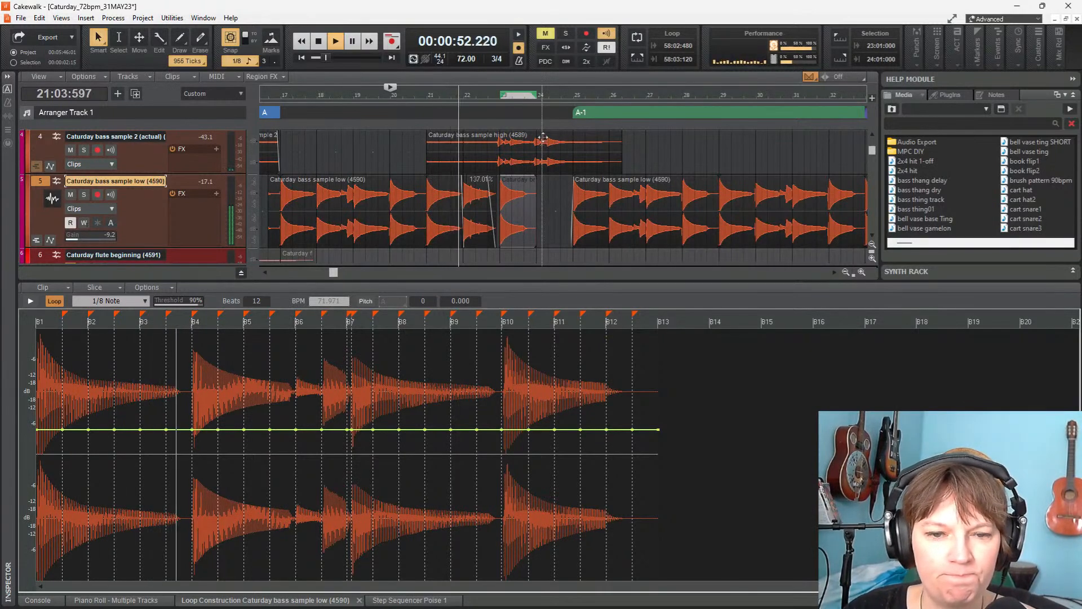
Try shifting the stretched bass clip at measure 22 earlier to start at 21:03:840, and audition the transition
ctrl+scroll(474, 213, up, 3)
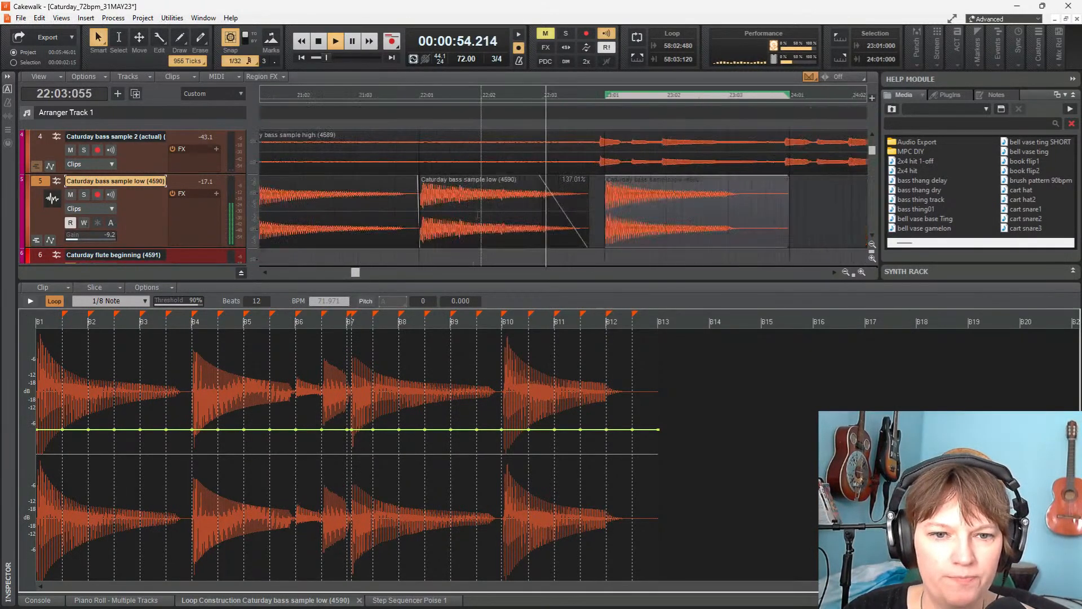
drag(474, 213, 467, 213)
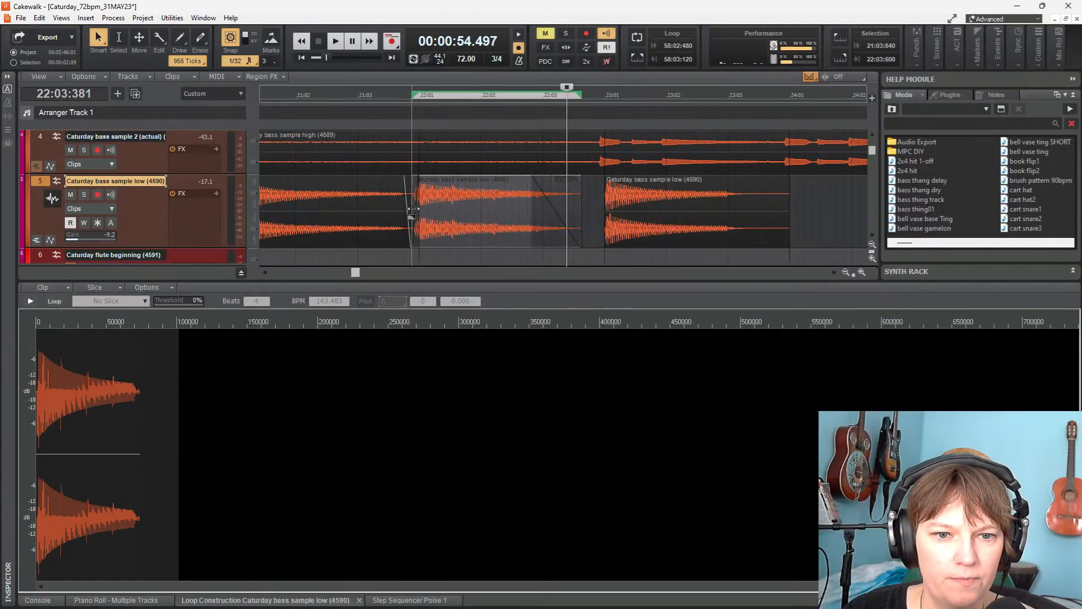
click(371, 241)
key(space)
key(space)
Move the stretched bass clip back to start at 22:01:000 and play the passage
drag(462, 201, 459, 192)
key(space)
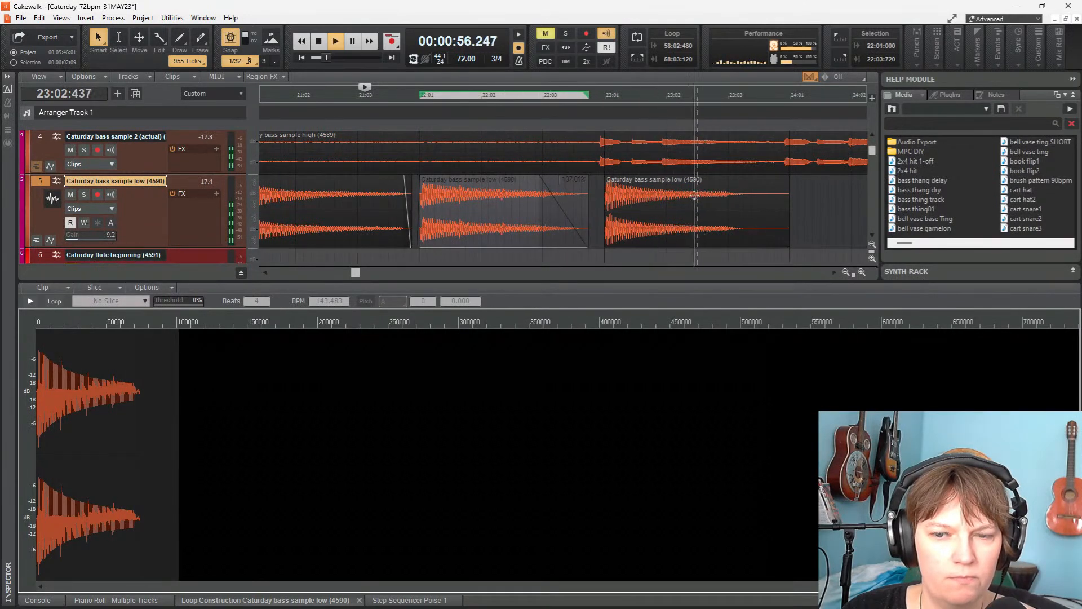
scroll(695, 196, down, 6)
key(space)
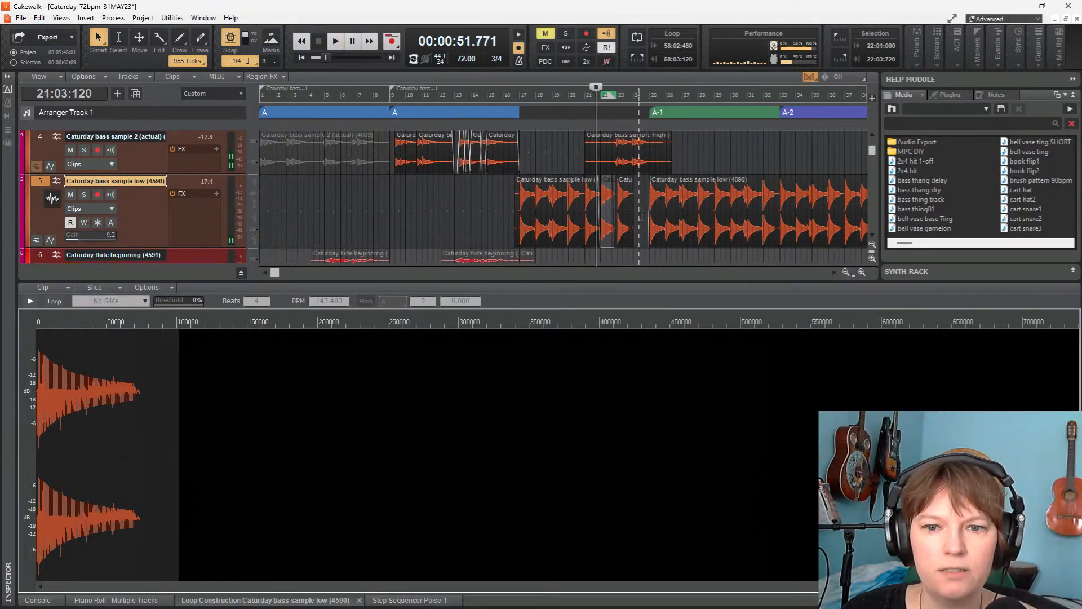
Extend the copied bass clip at measure 23 to the start of measure 25 and play the passage from measure 20
drag(633, 222, 645, 223)
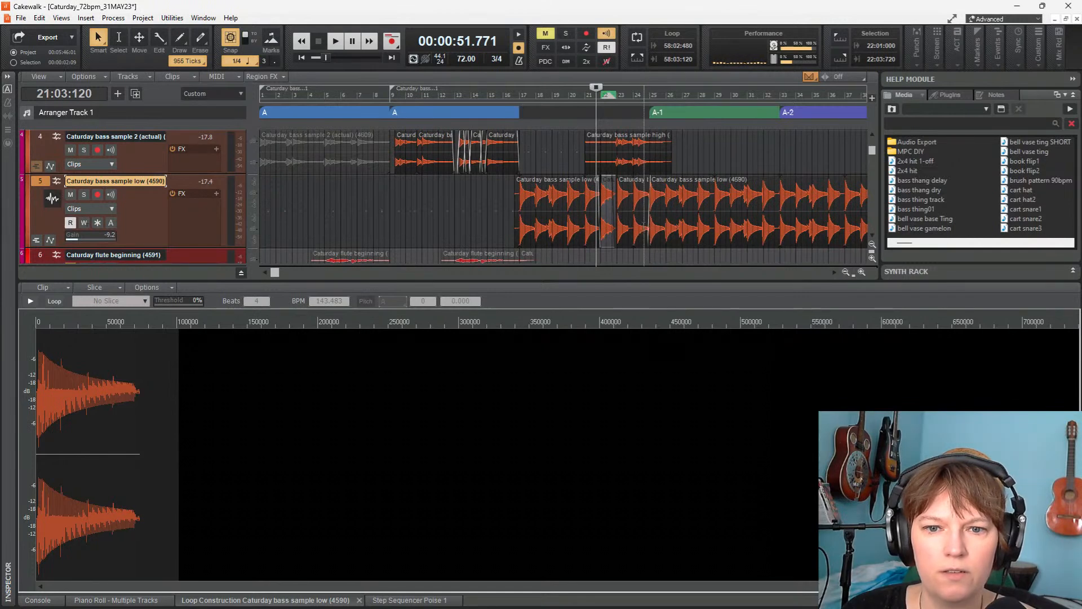
click(580, 152)
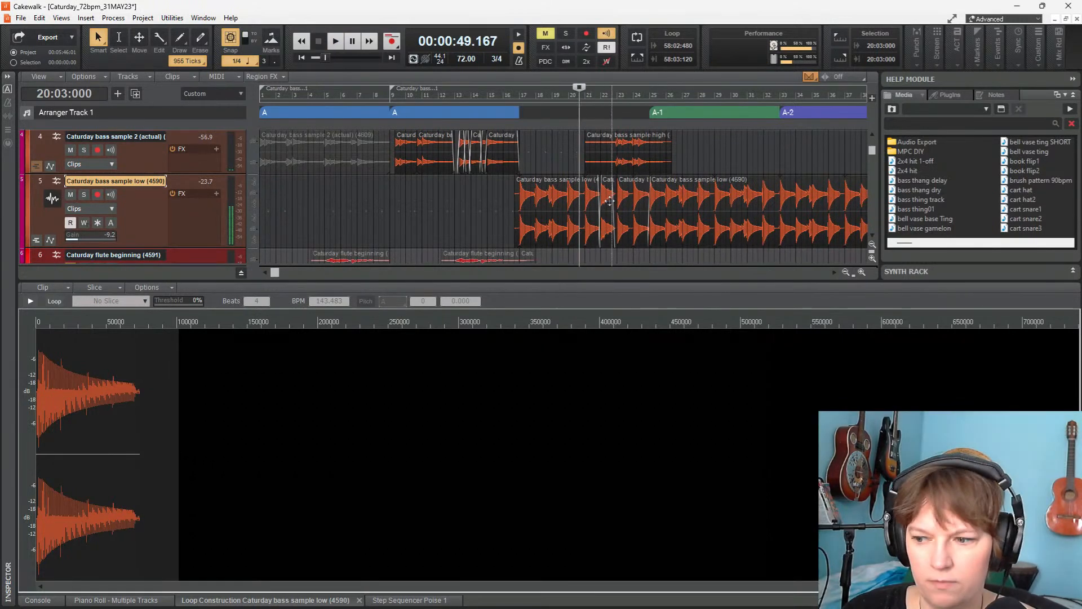
scroll(610, 202, up, 6)
click(365, 165)
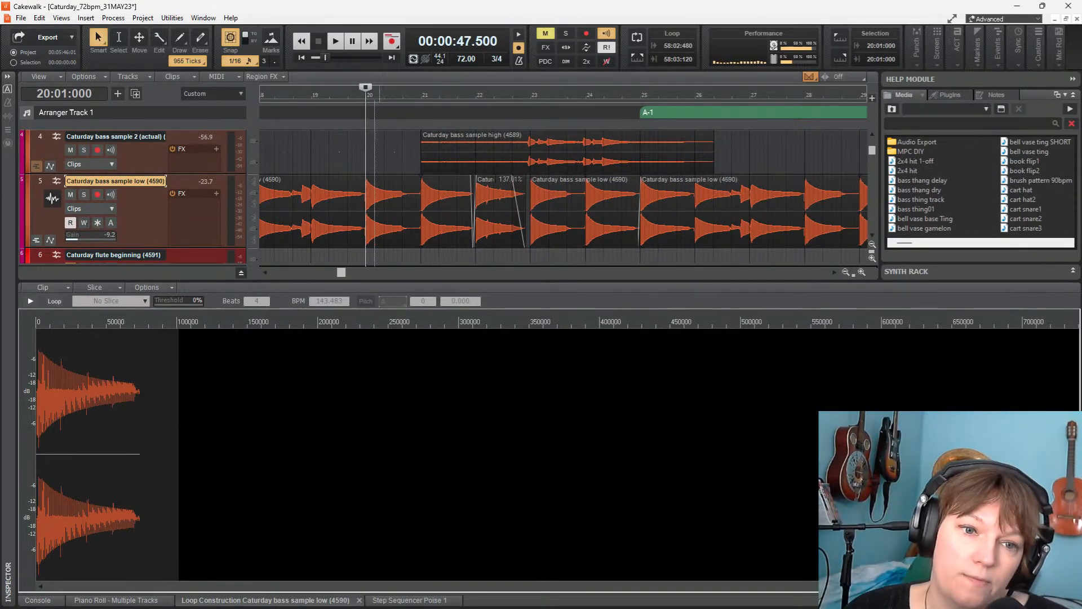
key(space)
scroll(492, 178, up, 1)
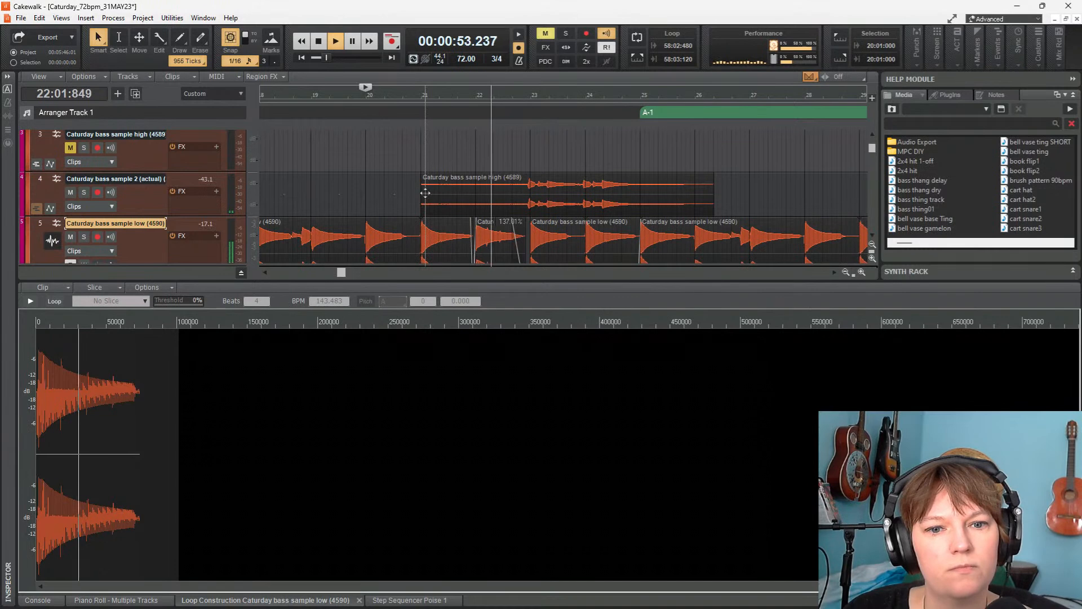
scroll(420, 188, down, 2)
scroll(476, 189, down, 1)
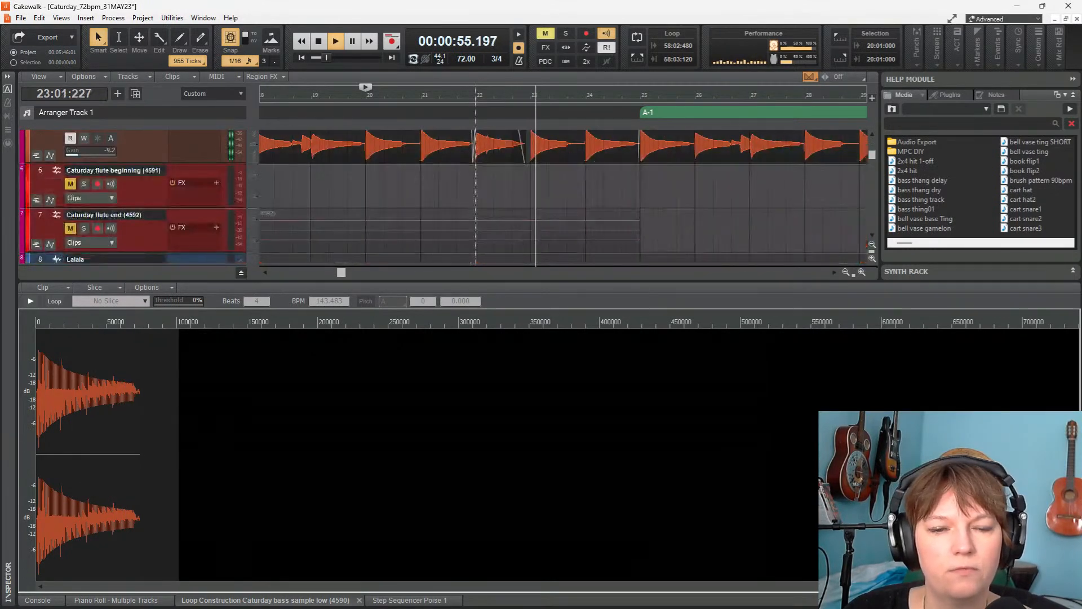
scroll(492, 197, up, 3)
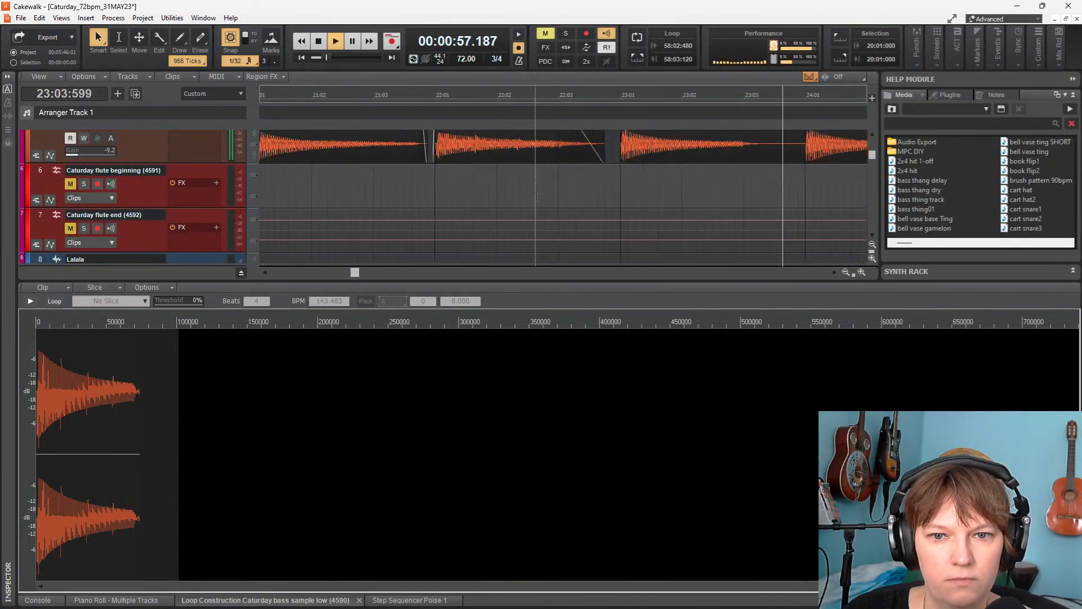
key(space)
Nudge the stretched bass clip at measure 22 slightly earlier and audition the transition from measure 21
scroll(614, 197, right, 3)
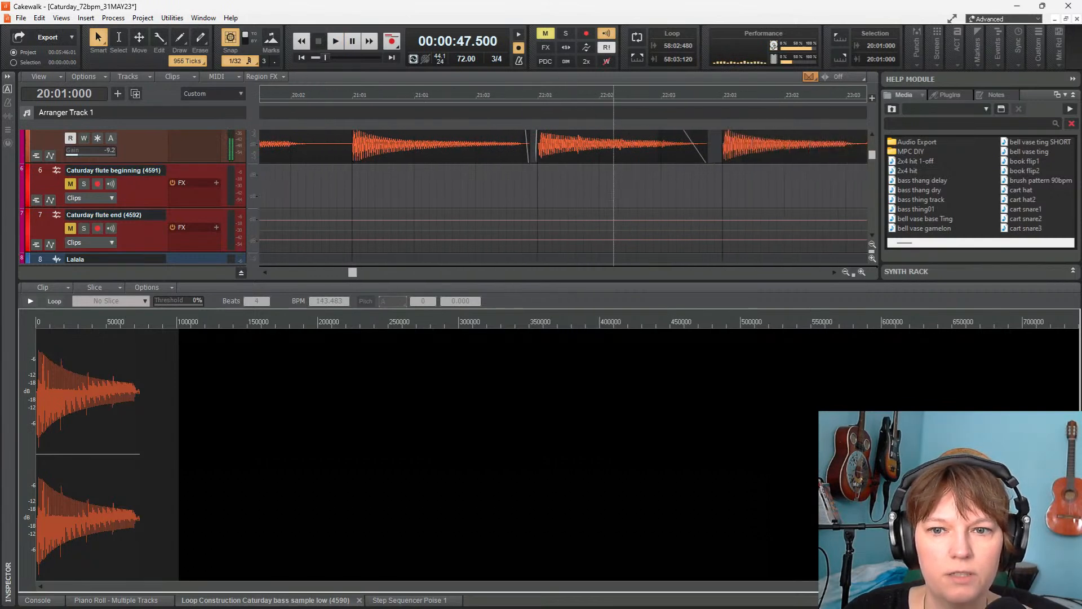
click(476, 196)
key(space)
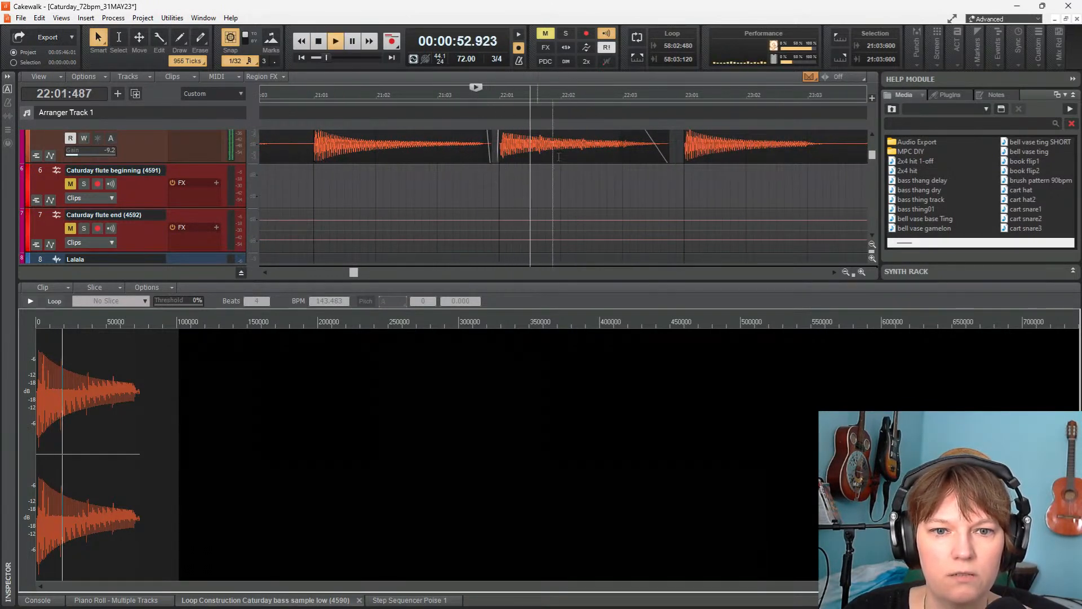
key(space)
click(530, 149)
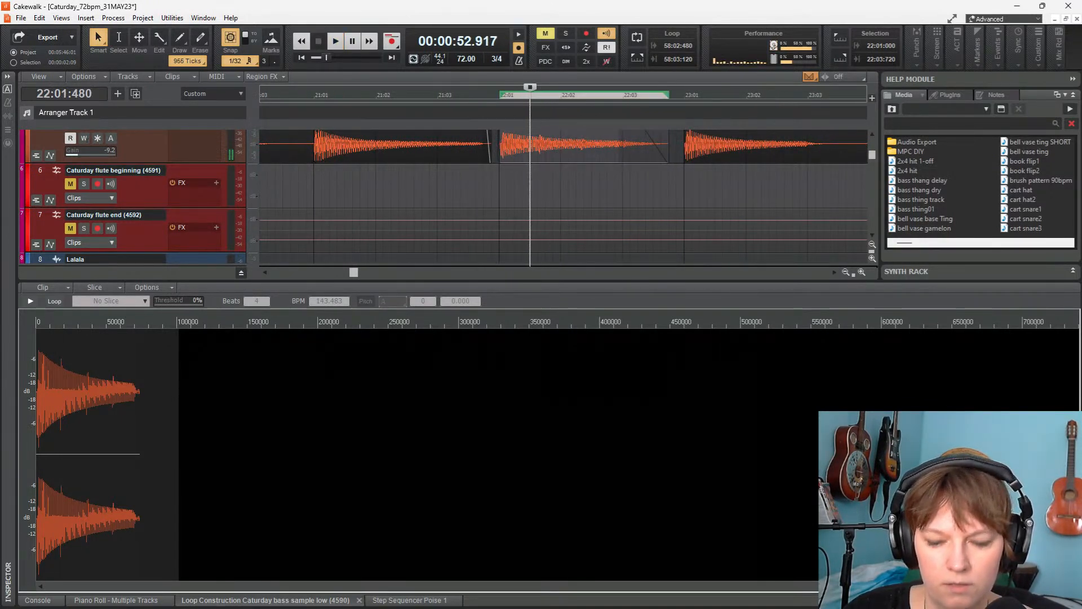
drag(532, 143, 530, 143)
key(space)
key(space)
key(space)
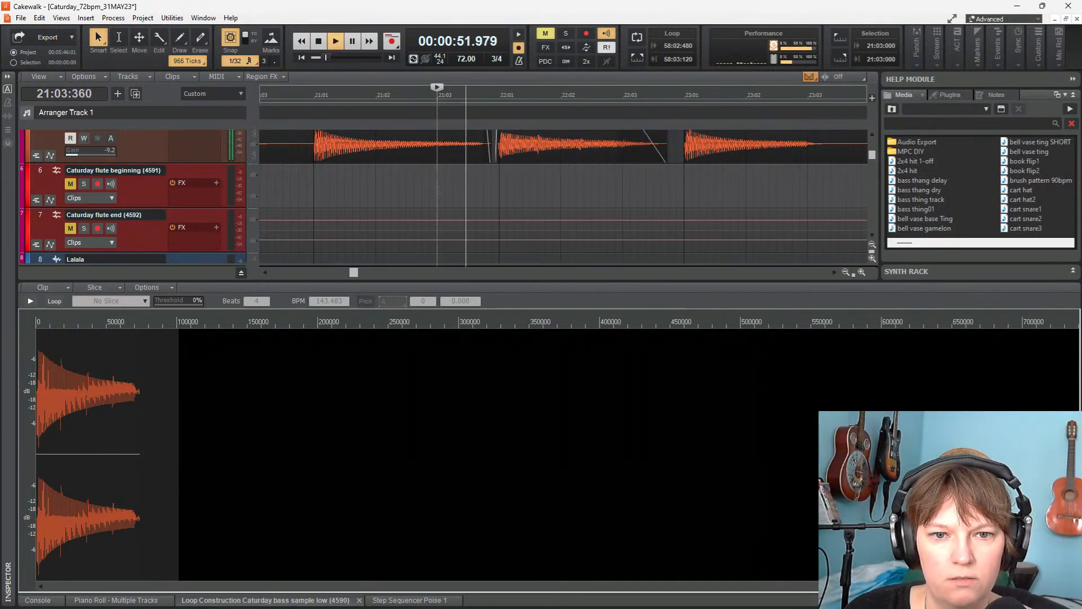
key(space)
click(309, 195)
key(space)
Trim the high bass clip on track 4 to start at measure 22, and add a fade-in and a fade-out
scroll(570, 252, up, 2)
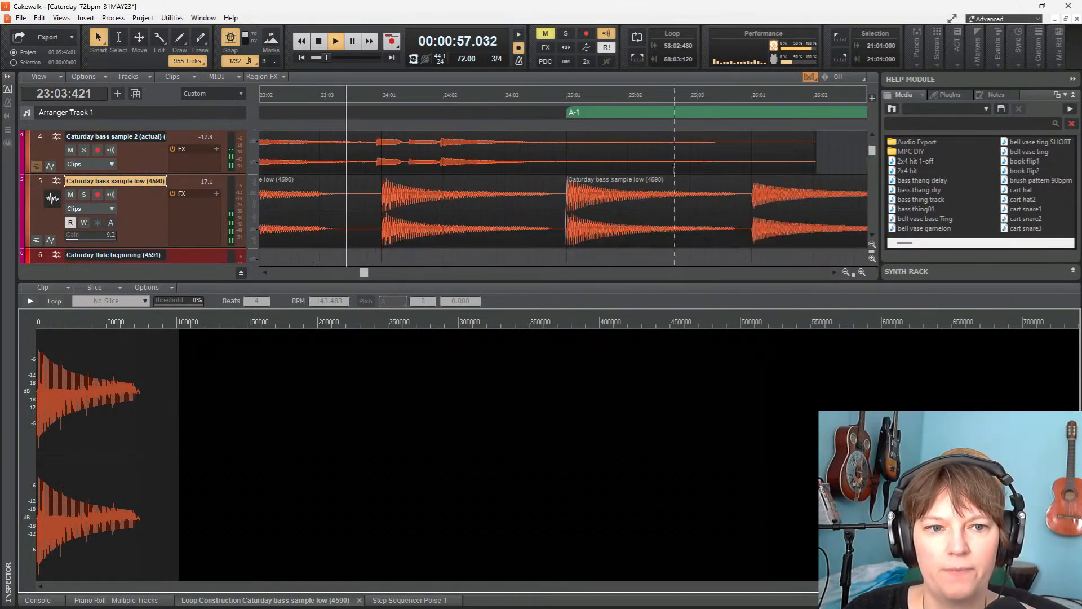
scroll(675, 170, down, 3)
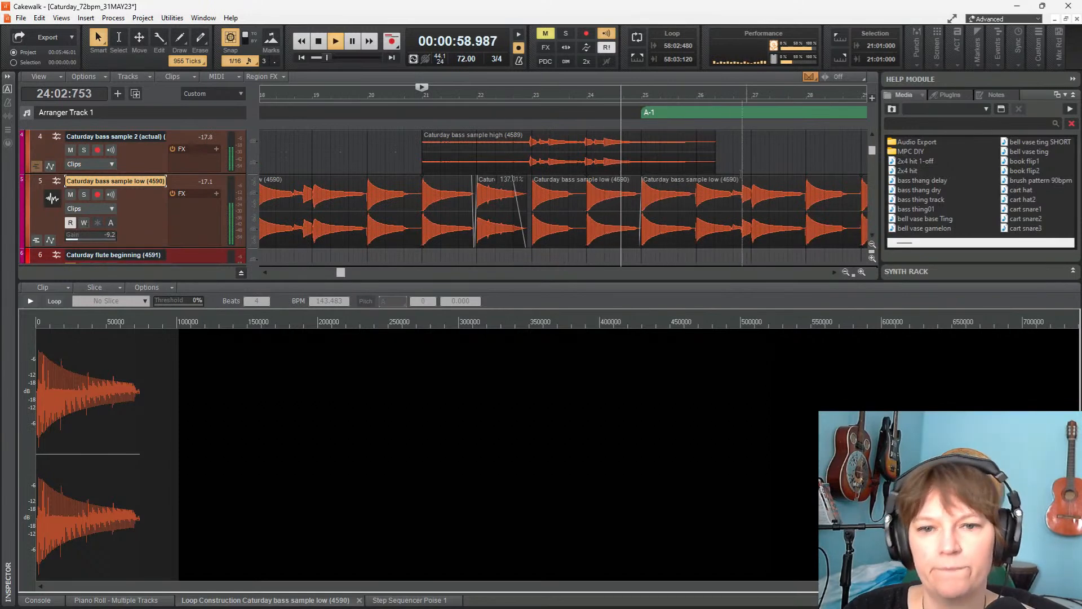
drag(431, 148, 520, 142)
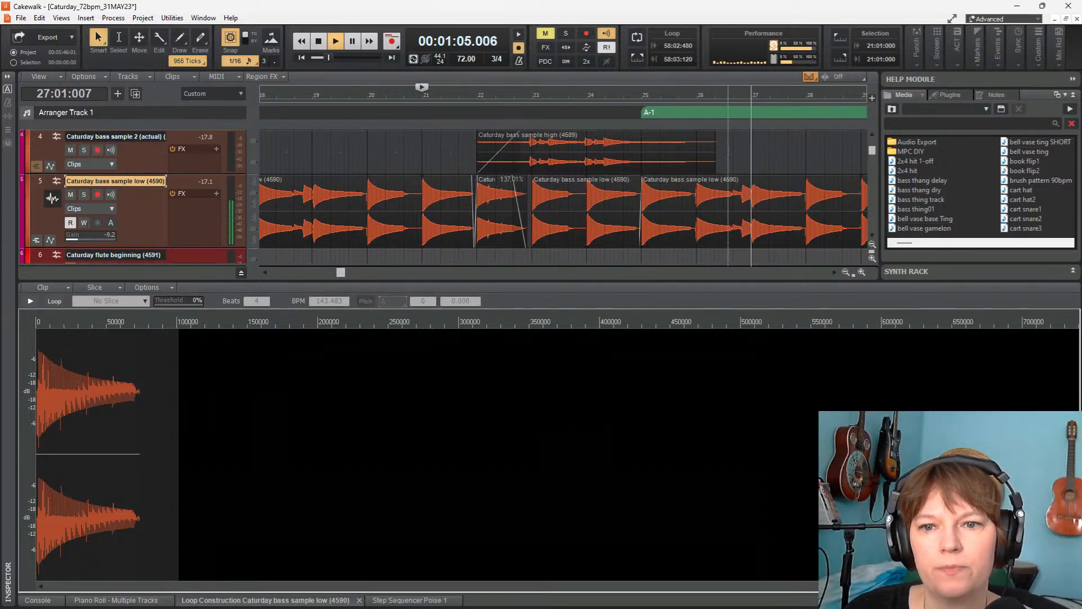
drag(714, 135, 679, 141)
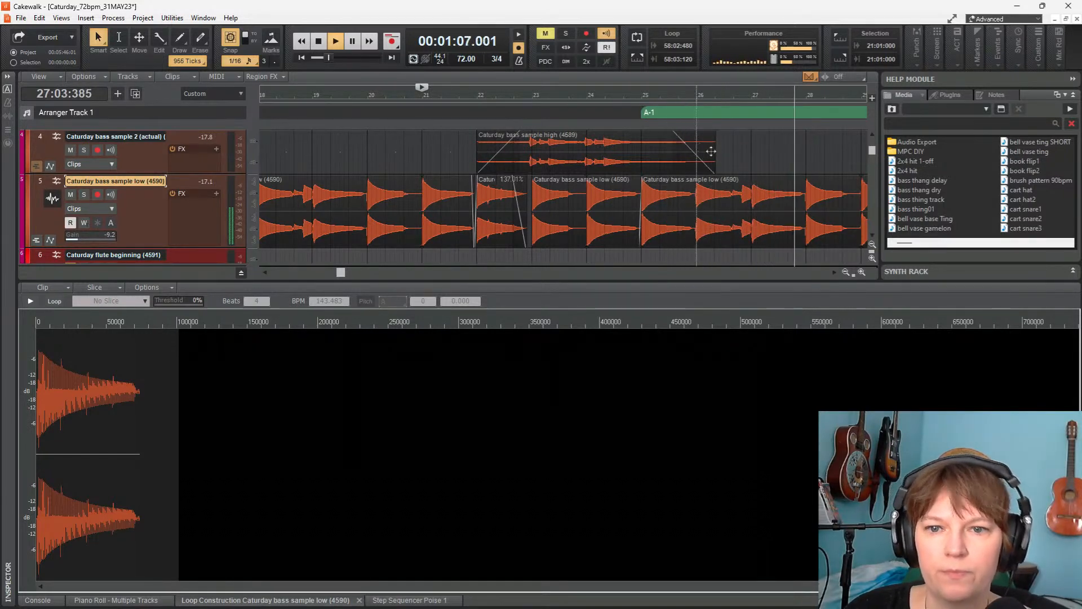
Enlarge the track view to show more tracks and stop playback
scroll(713, 169, down, 3)
scroll(564, 197, up, 2)
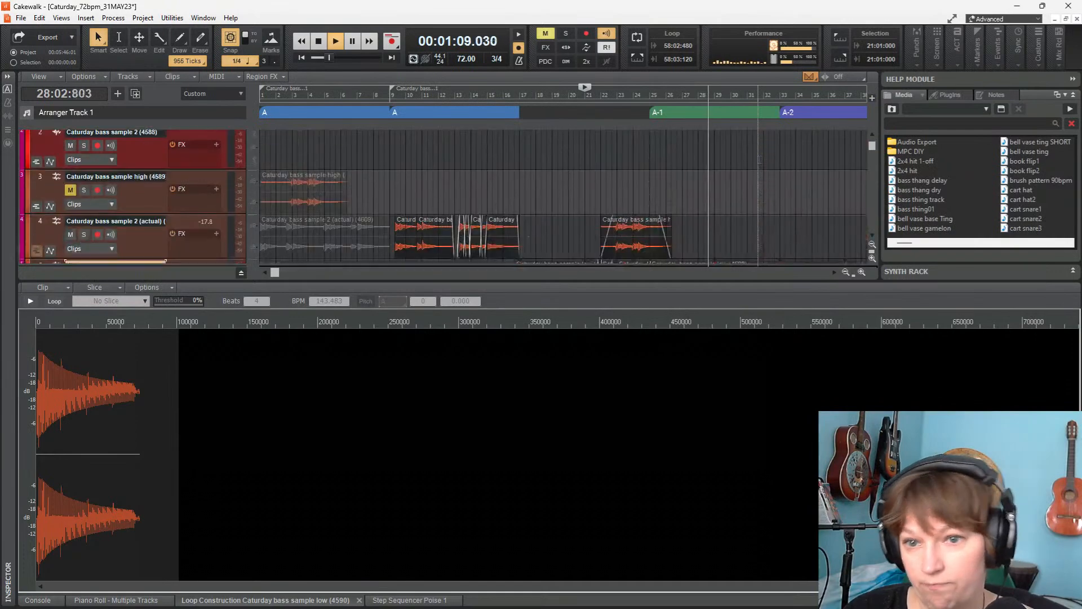
drag(752, 280, 766, 454)
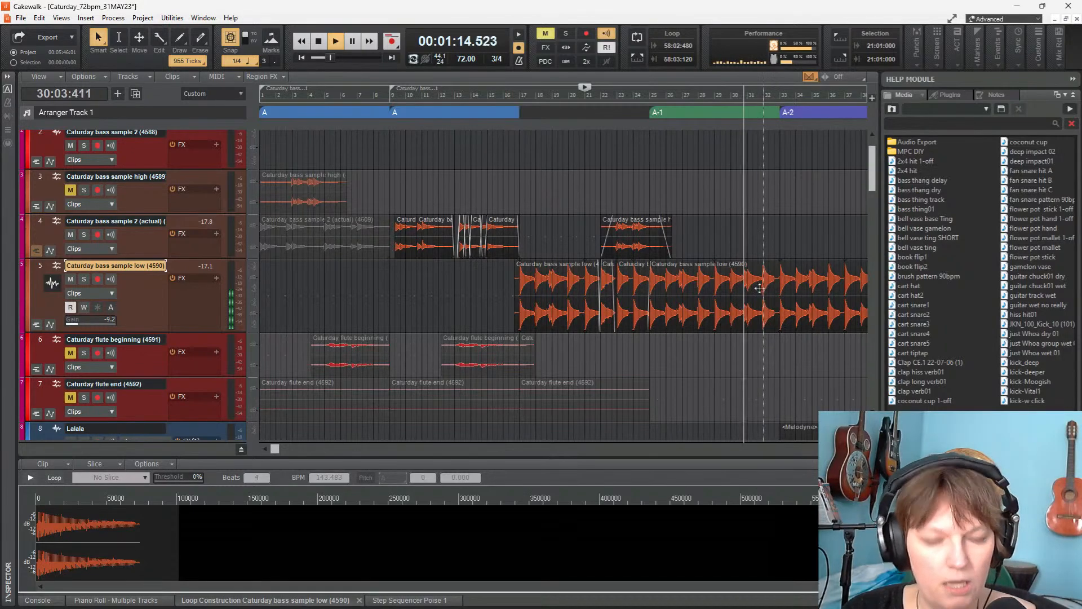
key(space)
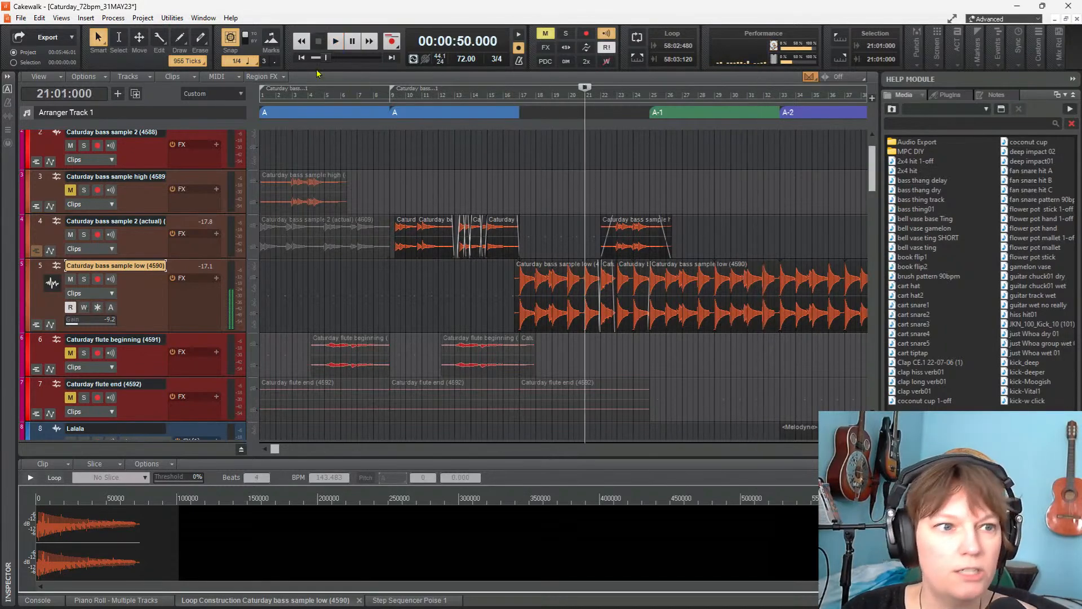
Save the project under the new name Caturday_72bpm_12JUN23 in the Caturday folder
click(22, 20)
click(45, 104)
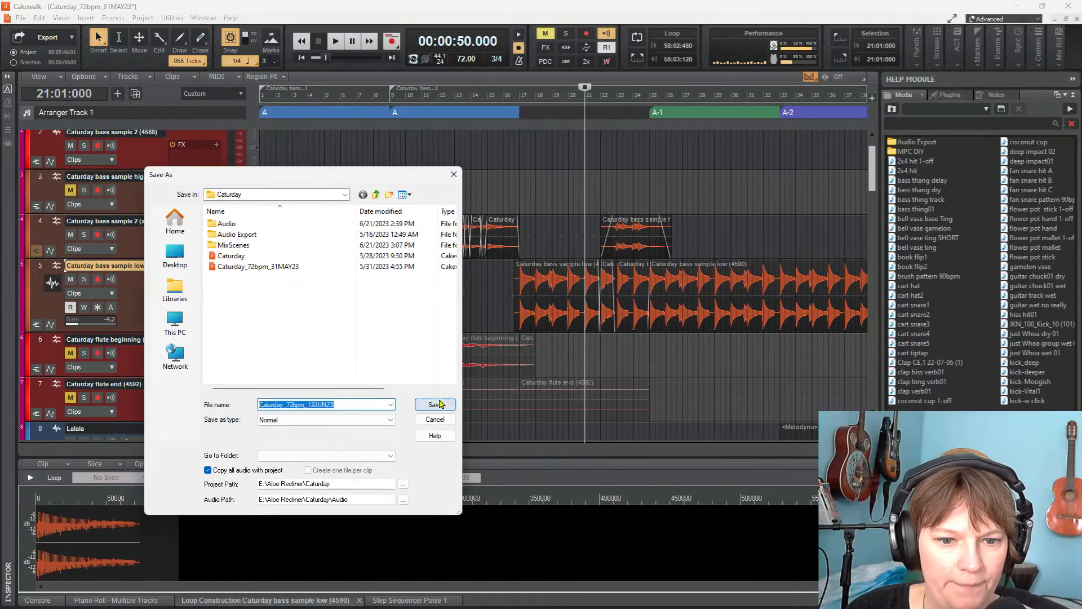
click(439, 405)
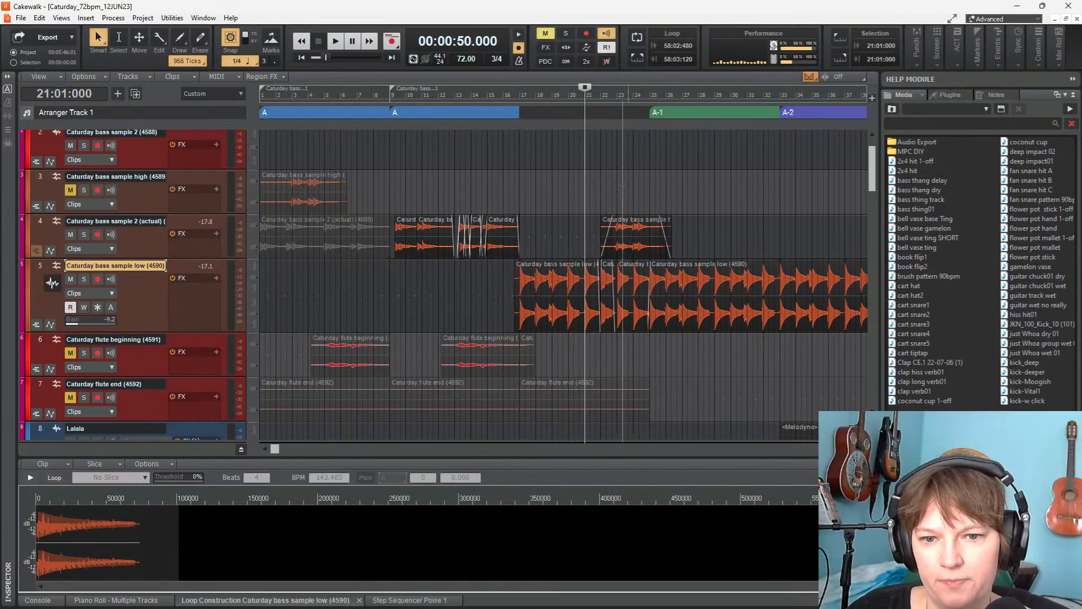
Play the arrangement from measure 21 through section A-1 and review the bass tracks around measure 31
key(space)
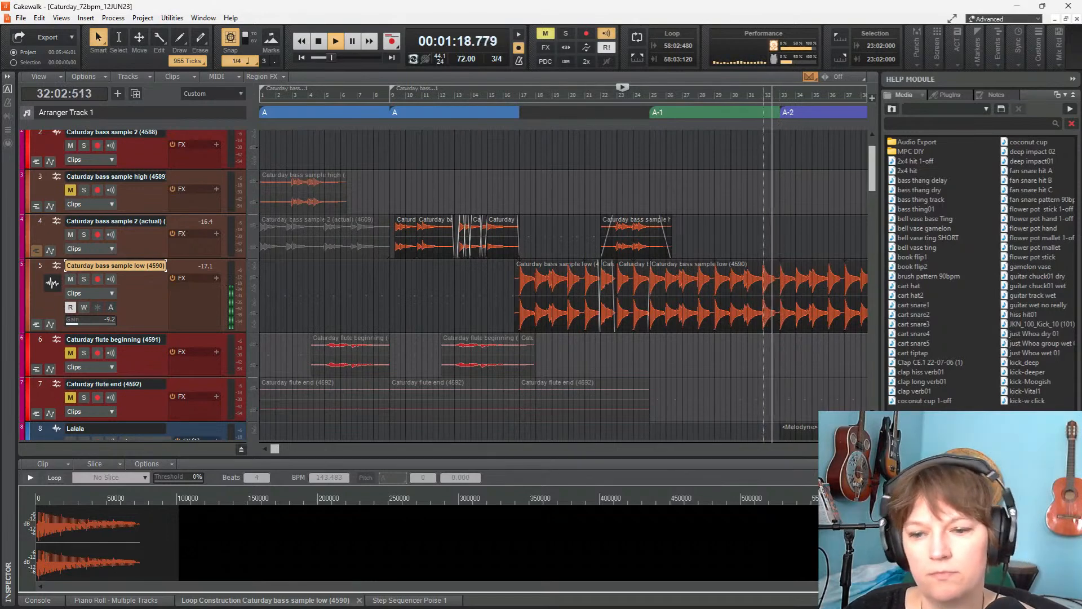
scroll(564, 281, down, 2)
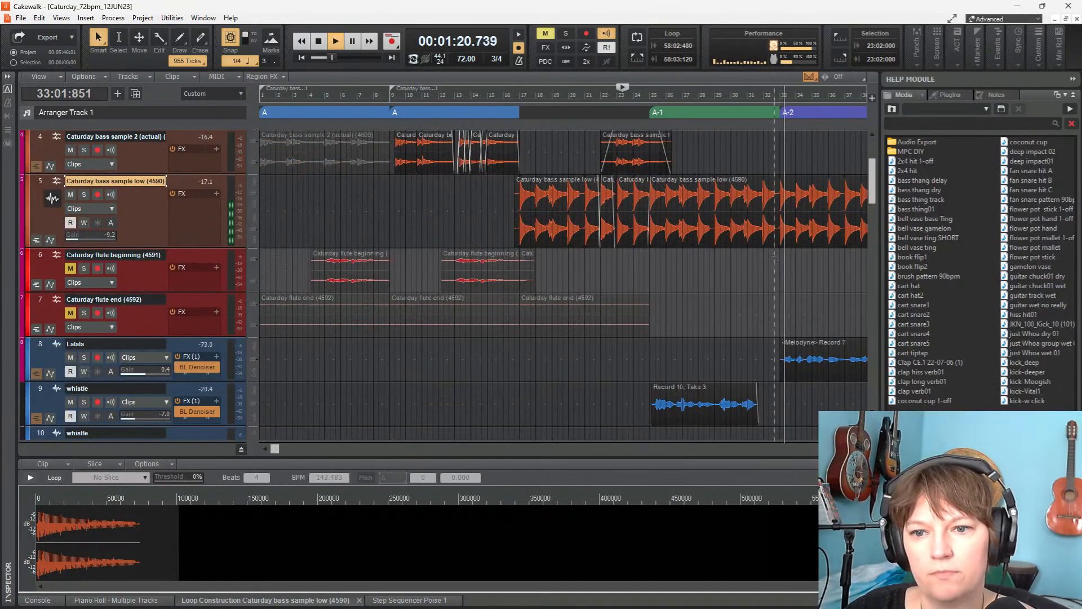
scroll(622, 285, right, 6)
scroll(621, 285, up, 3)
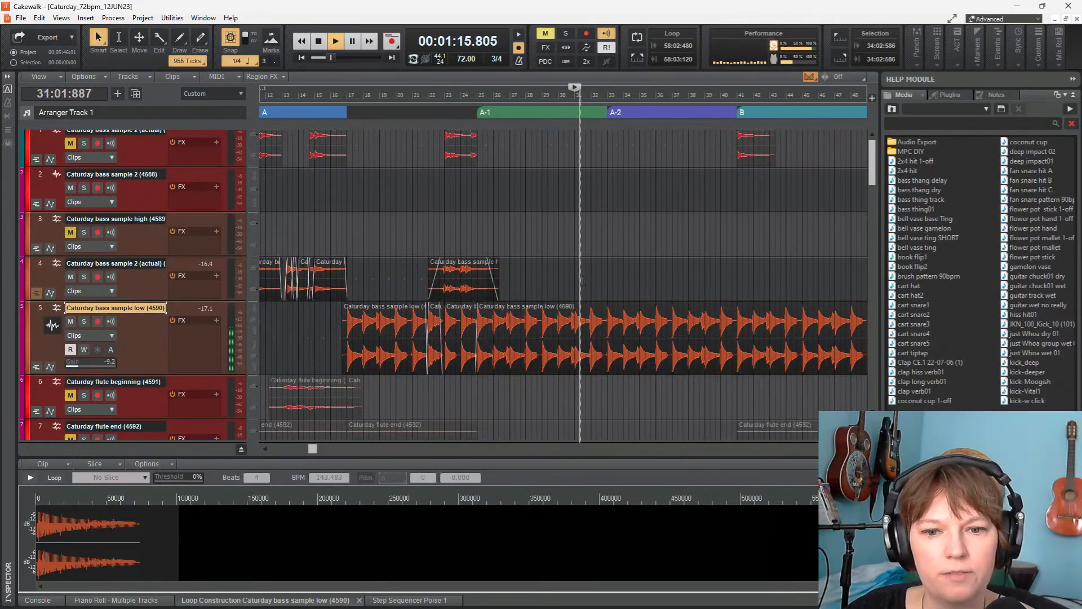
key(space)
Split the low bass clip on track 5 at measure 33 and trim the earlier part's end back to about measure 32
click(608, 338)
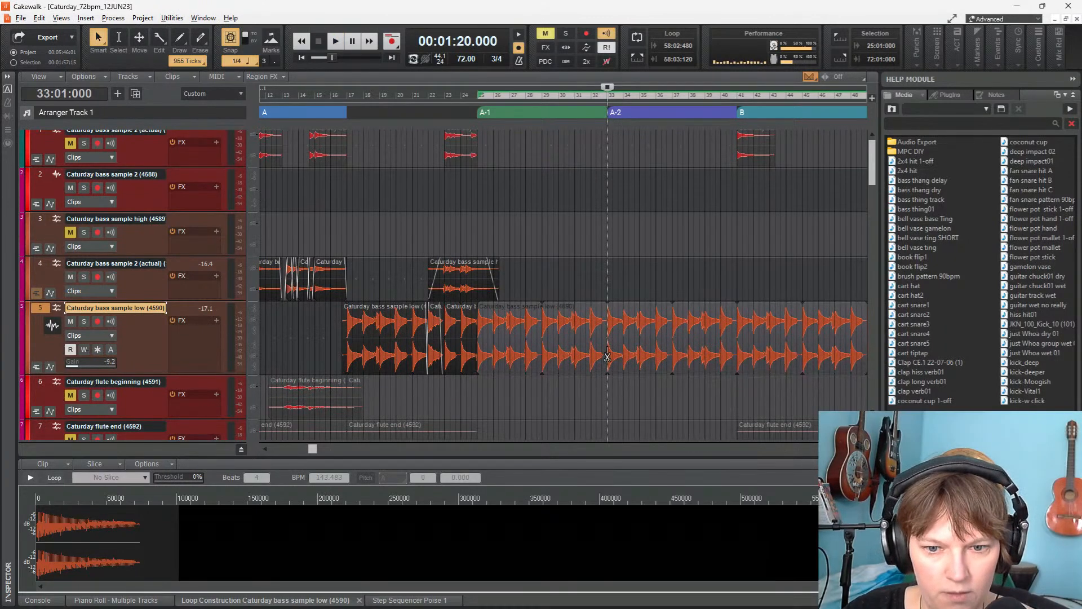
click(608, 357)
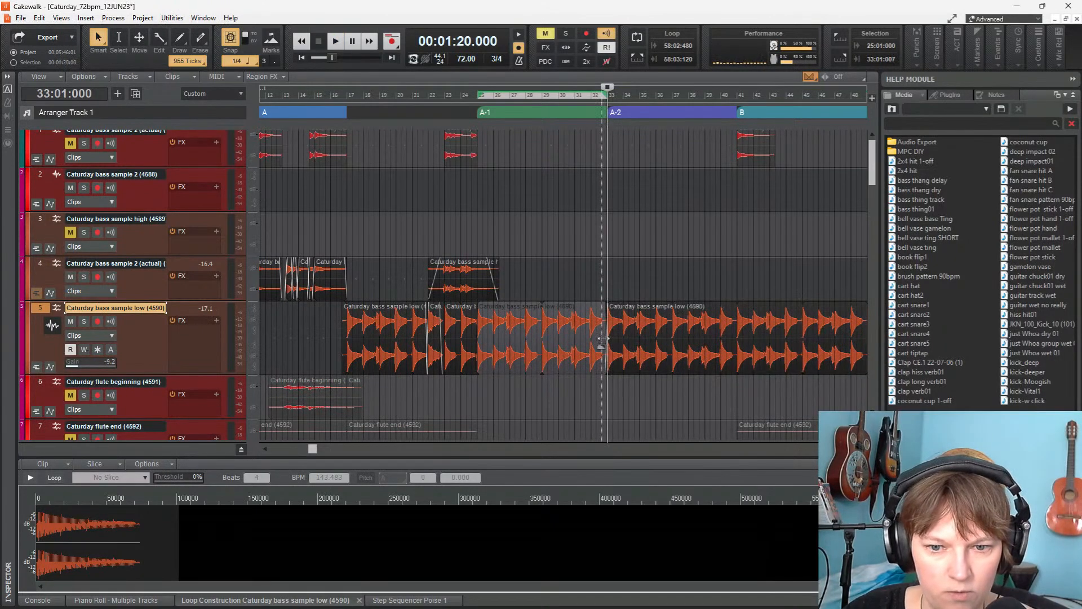
drag(605, 338, 595, 340)
Copy the high bass clip on track 4 to start at measure 31 and audition it from there
drag(462, 269, 605, 271)
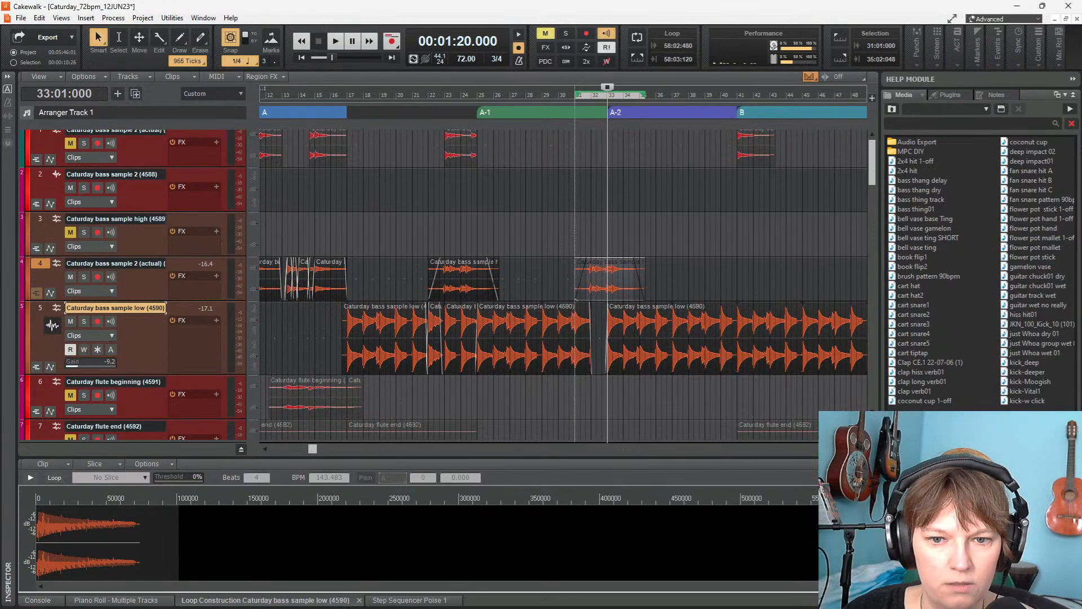
click(575, 236)
key(space)
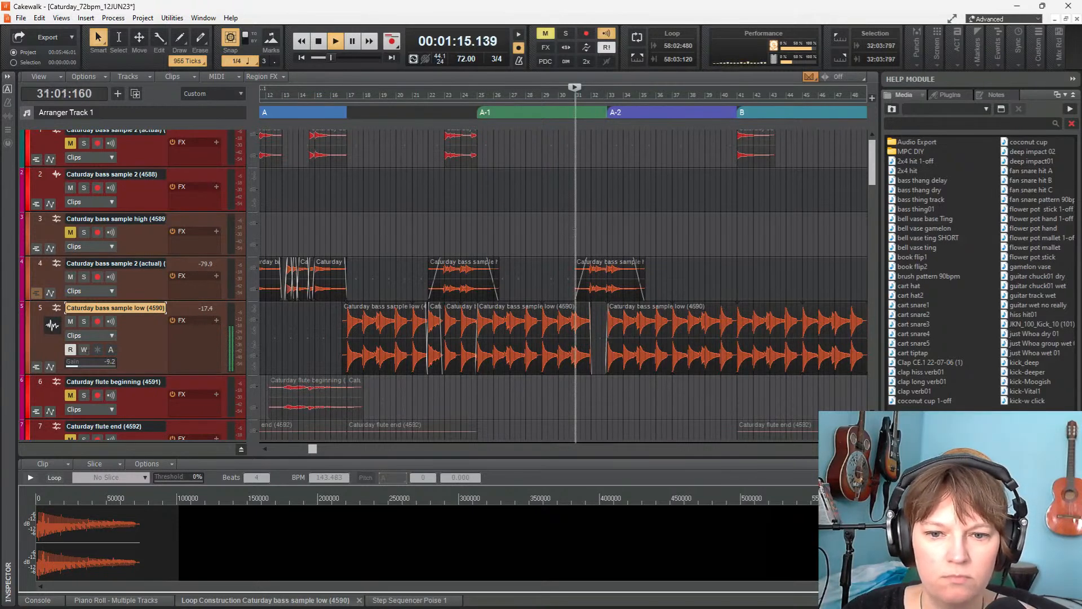
With snapping off, fine-tune the position of the copied high bass clip so it starts at about 31:01:078
scroll(658, 299, up, 4)
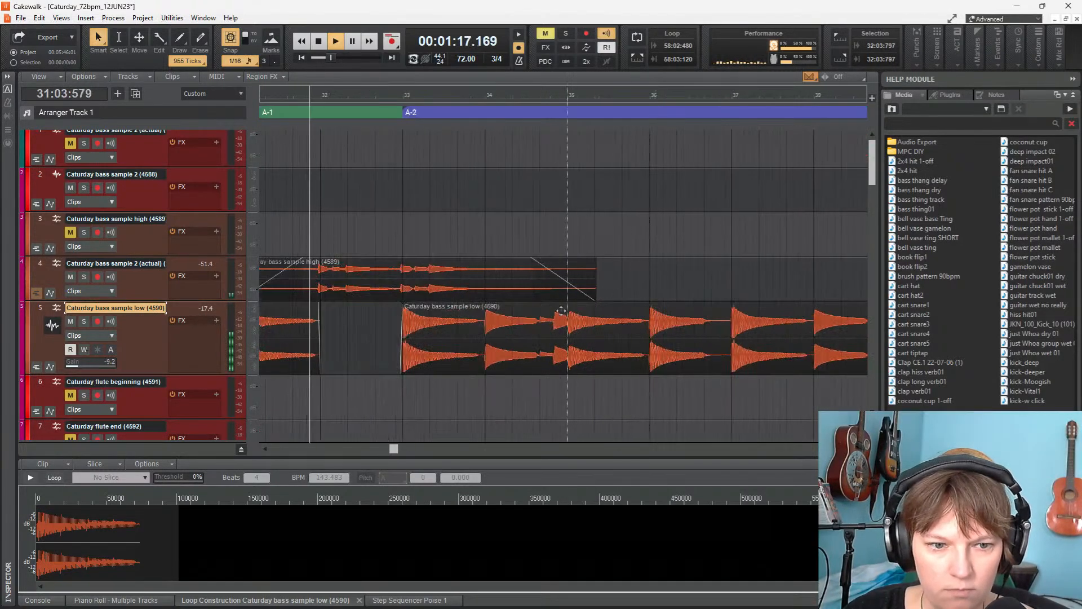
click(345, 271)
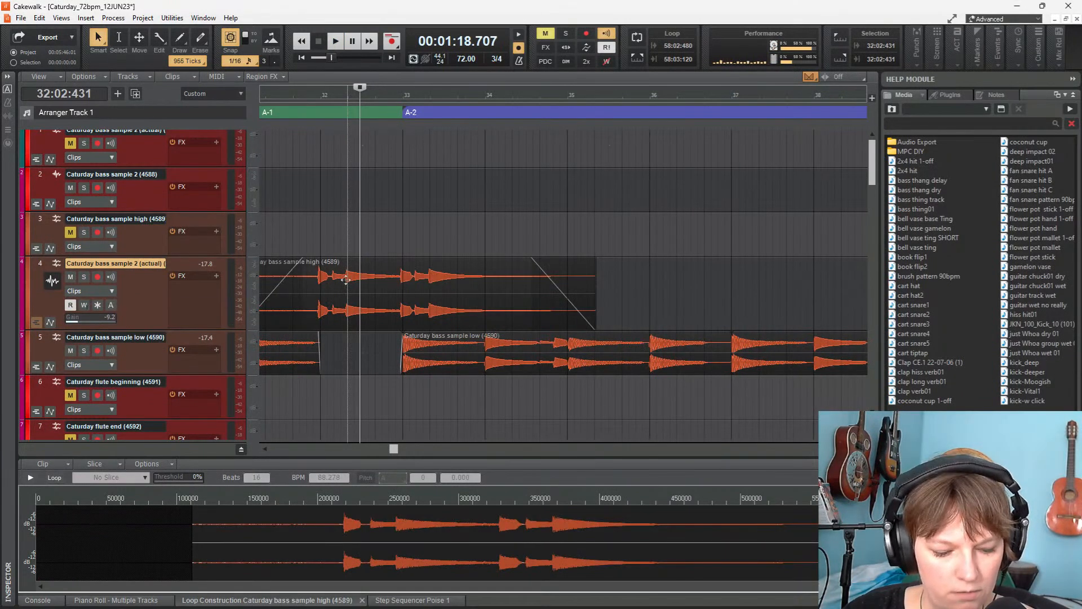
scroll(345, 280, up, 2)
drag(350, 279, 336, 278)
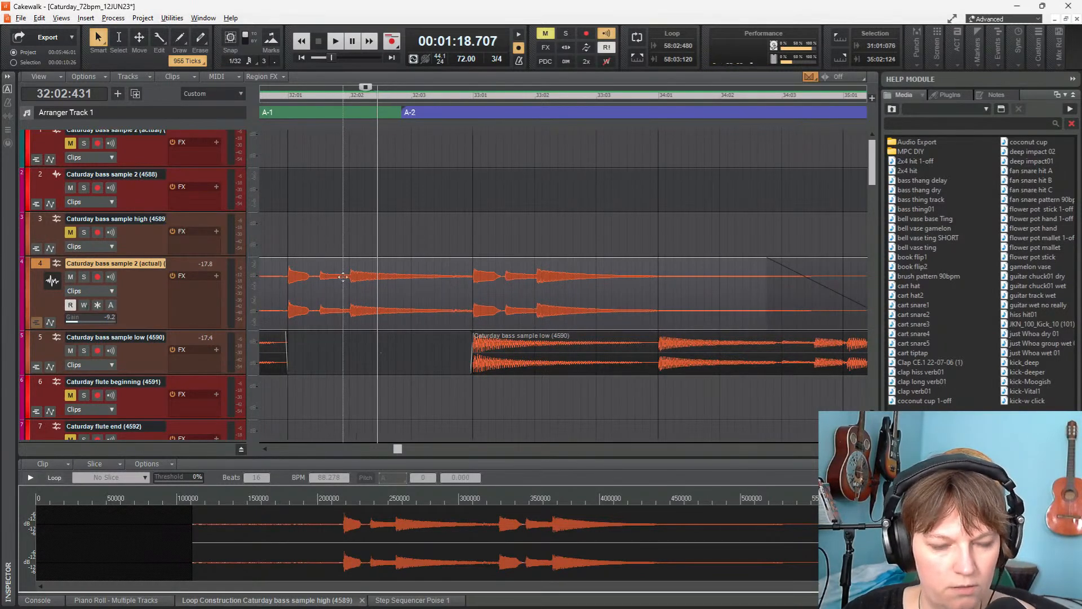
Play the transition into section A-2 from measures 29 and 30 to check the copied high bass clip's timing
scroll(343, 277, down, 5)
click(276, 241)
key(space)
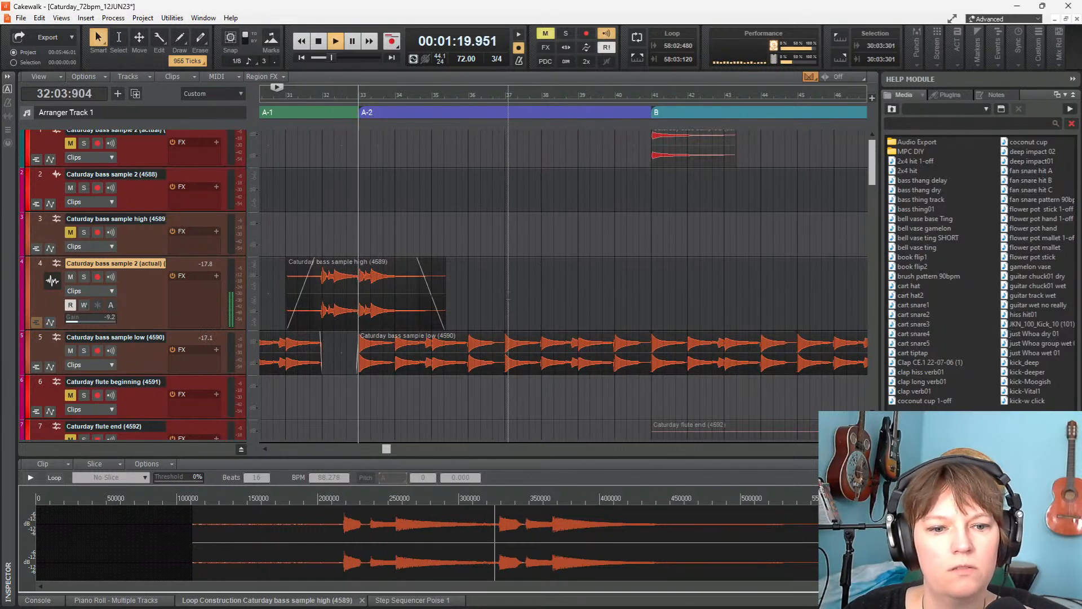
scroll(490, 249, left, 2)
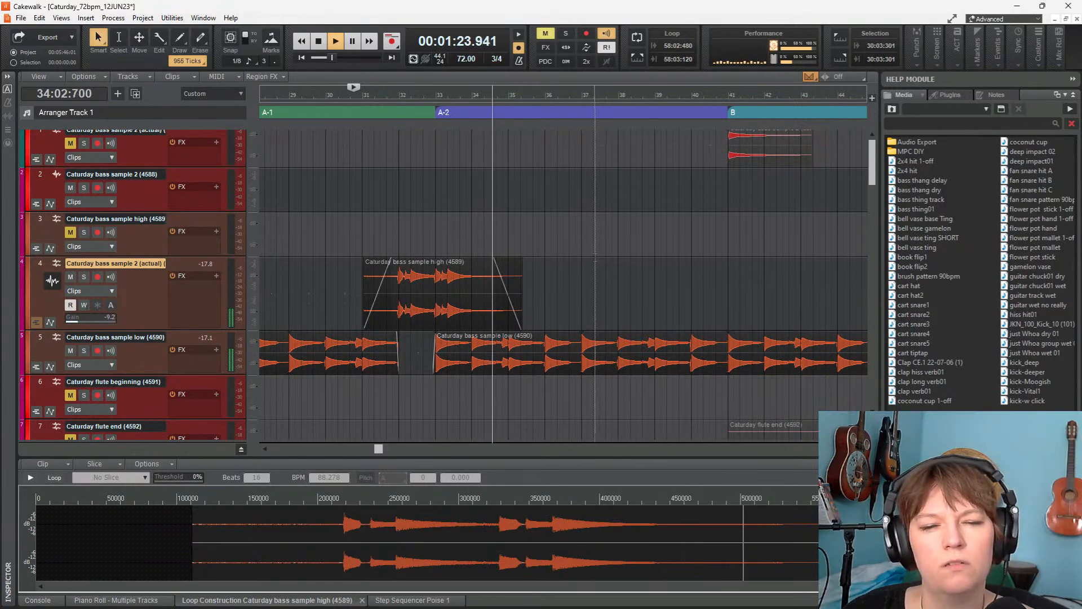
key(space)
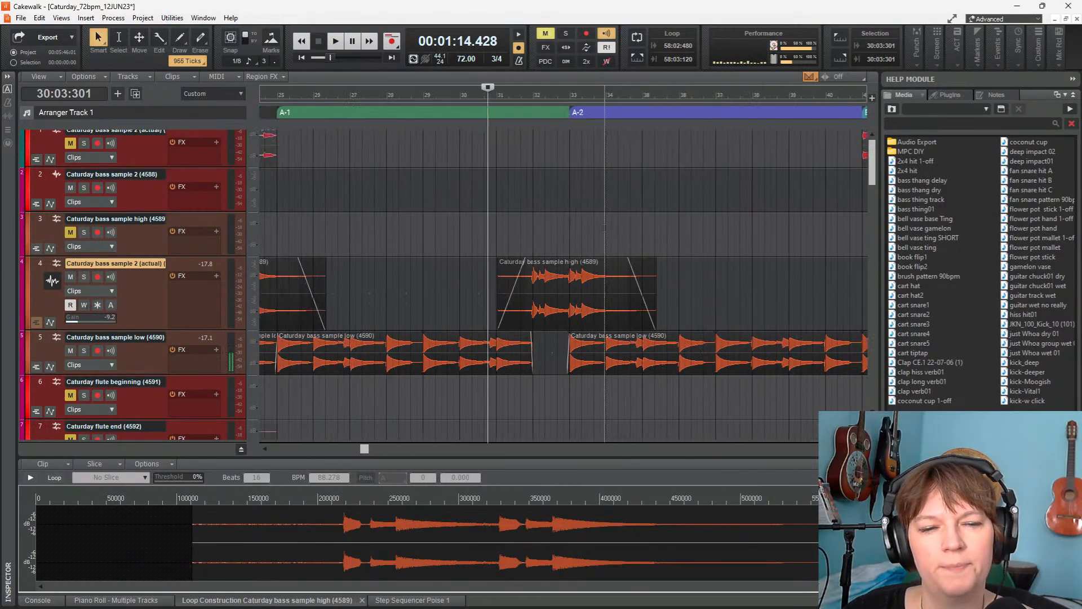
key(space)
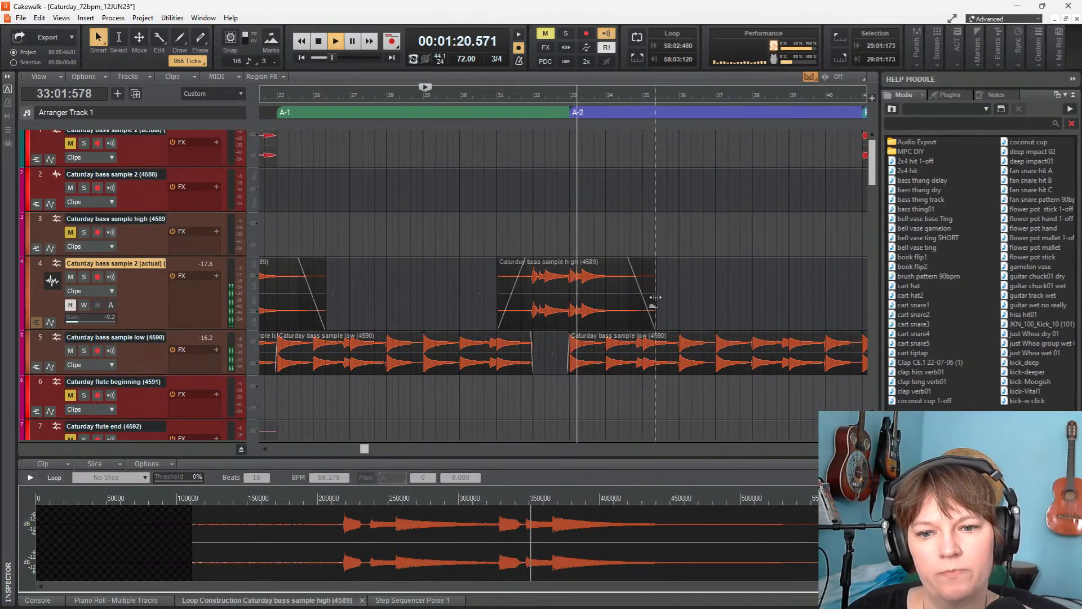
Trim the copied high bass clip to end just before measure 33 with a shorter fade-out, and audition the transition
key(space)
drag(654, 297, 554, 269)
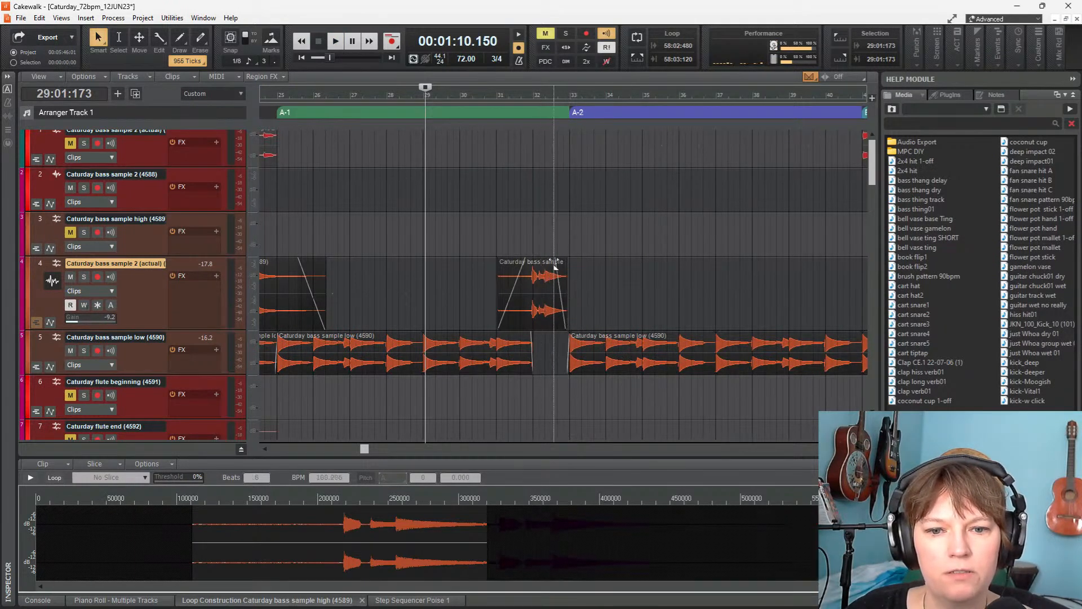
key(space)
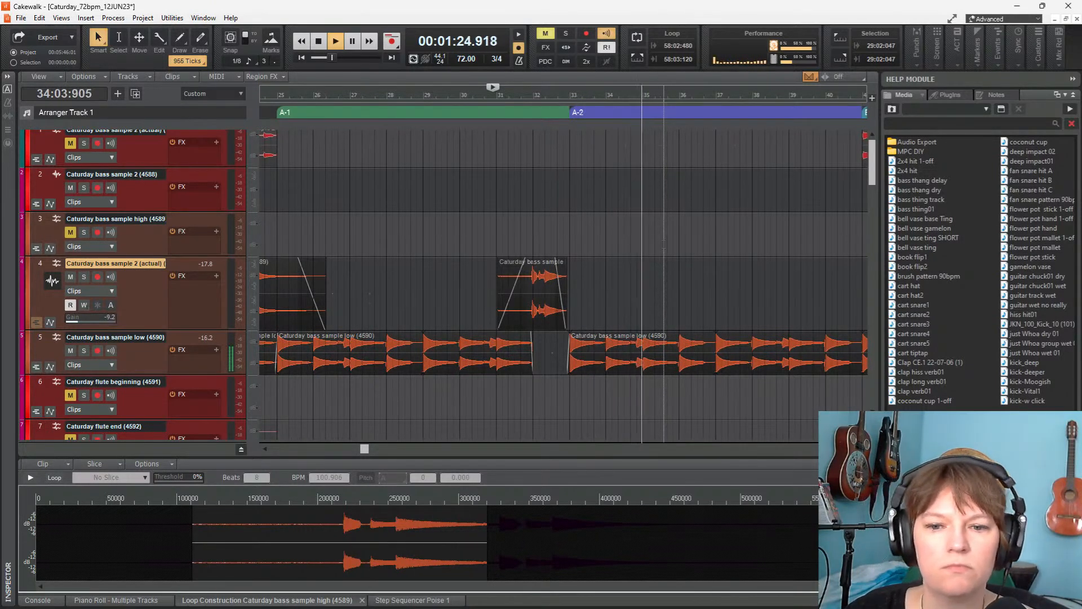
Solo the melotron and winds tracks in turn during playback to hear each one, ending with both unsoloed
scroll(417, 282, down, 6)
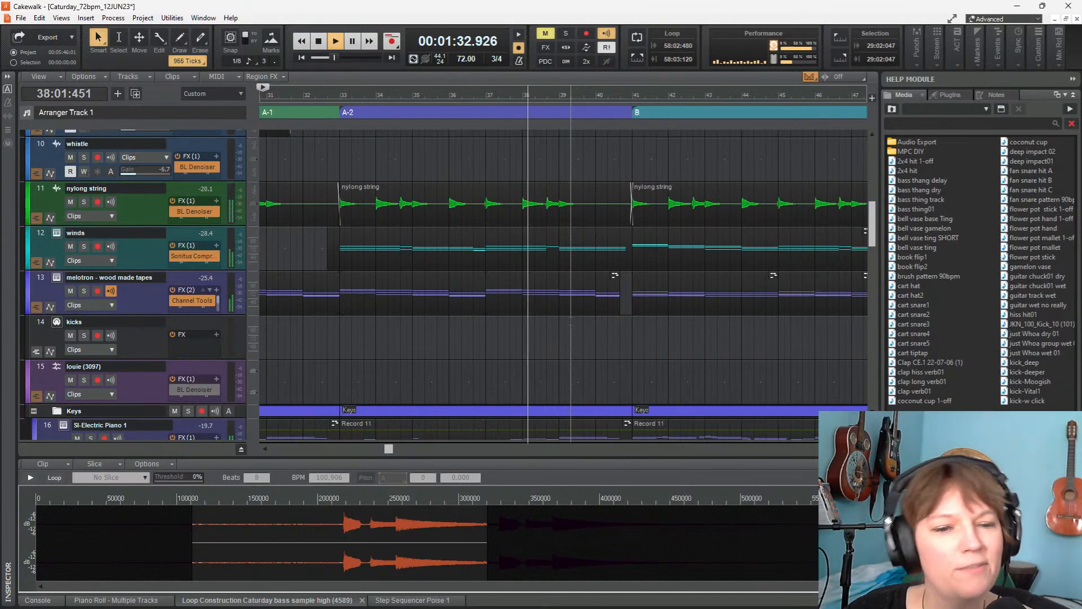
click(84, 290)
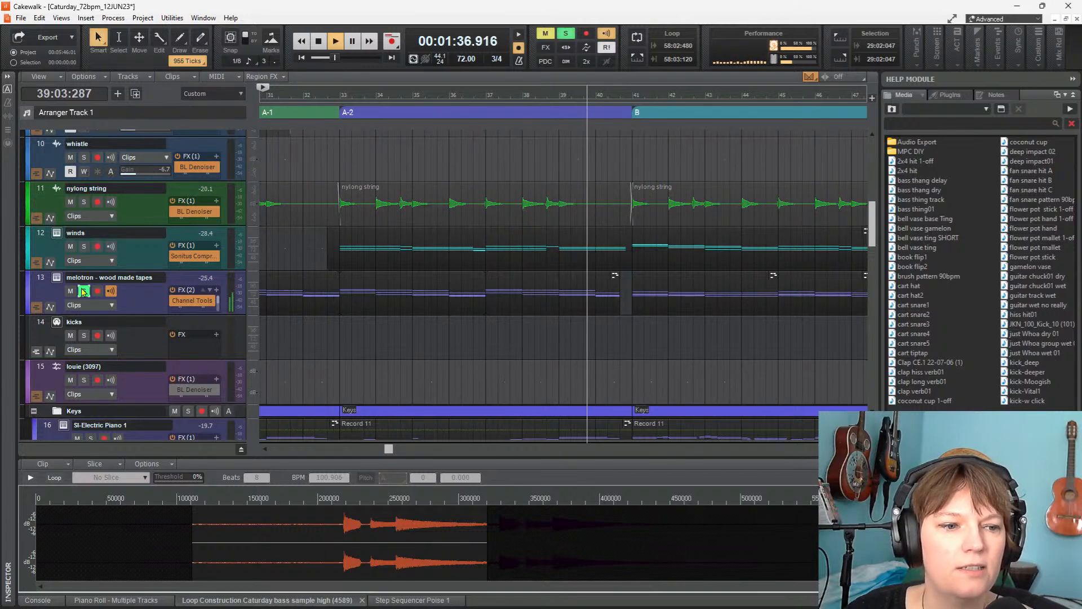
click(84, 246)
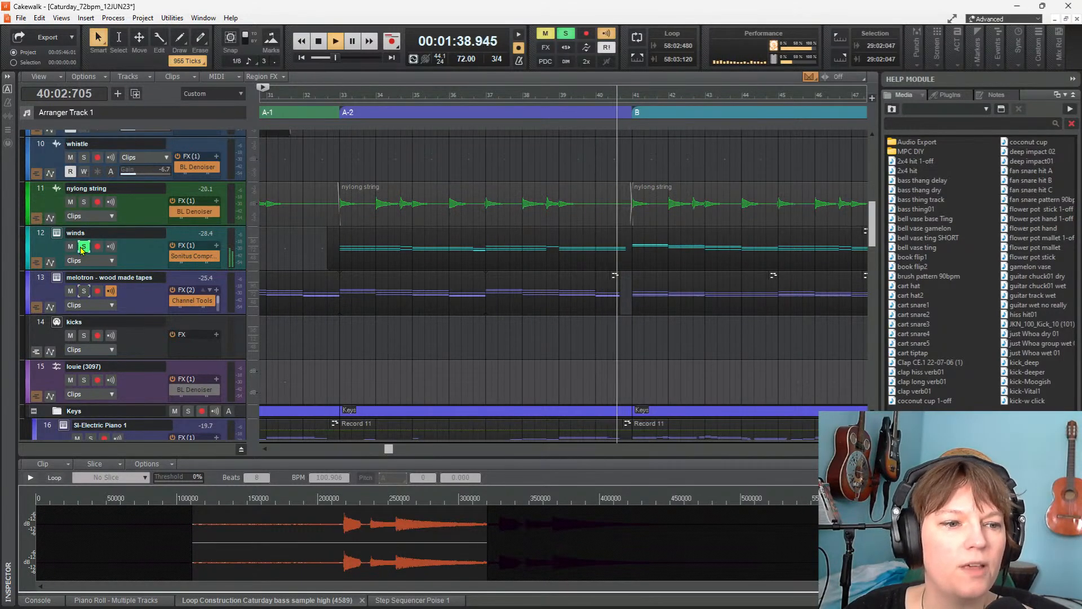
click(83, 246)
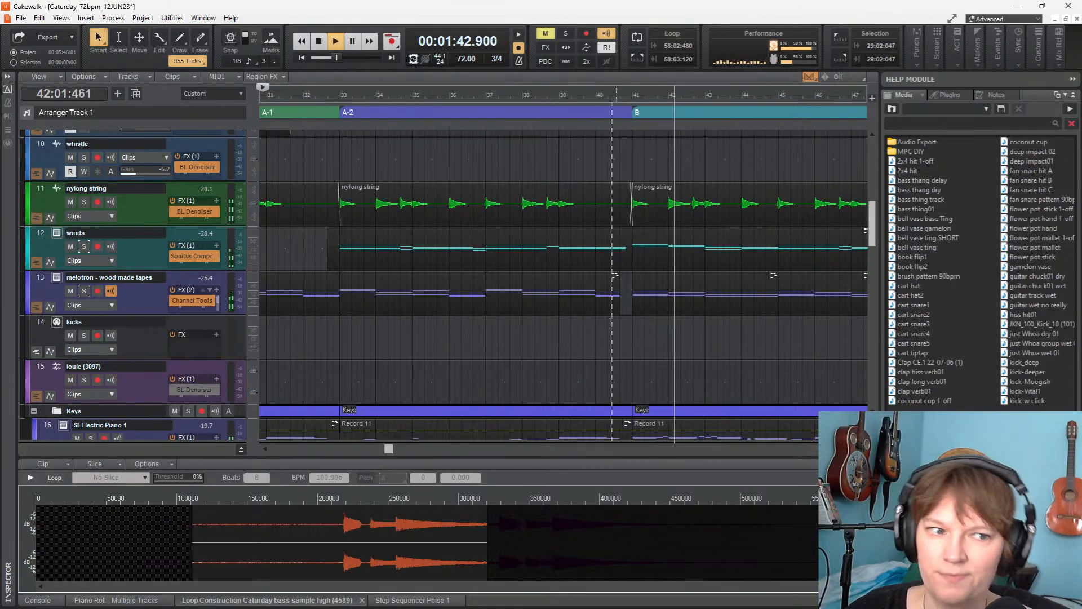
Listen through section B into the section A starting at measure 49 and examine which tracks play there
scroll(632, 308, down, 3)
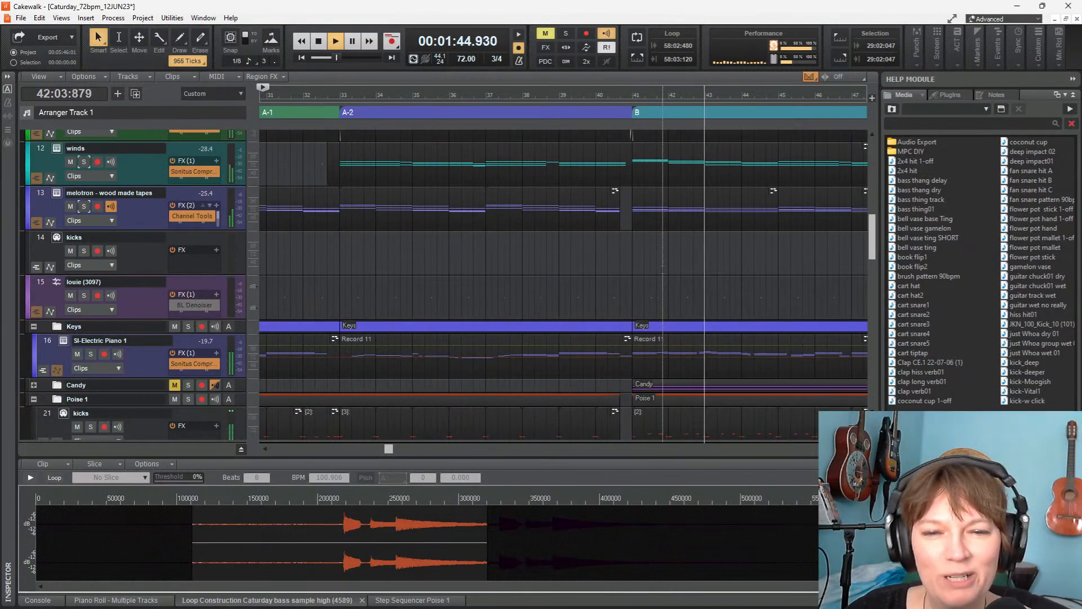
scroll(667, 267, up, 1)
scroll(564, 282, up, 3)
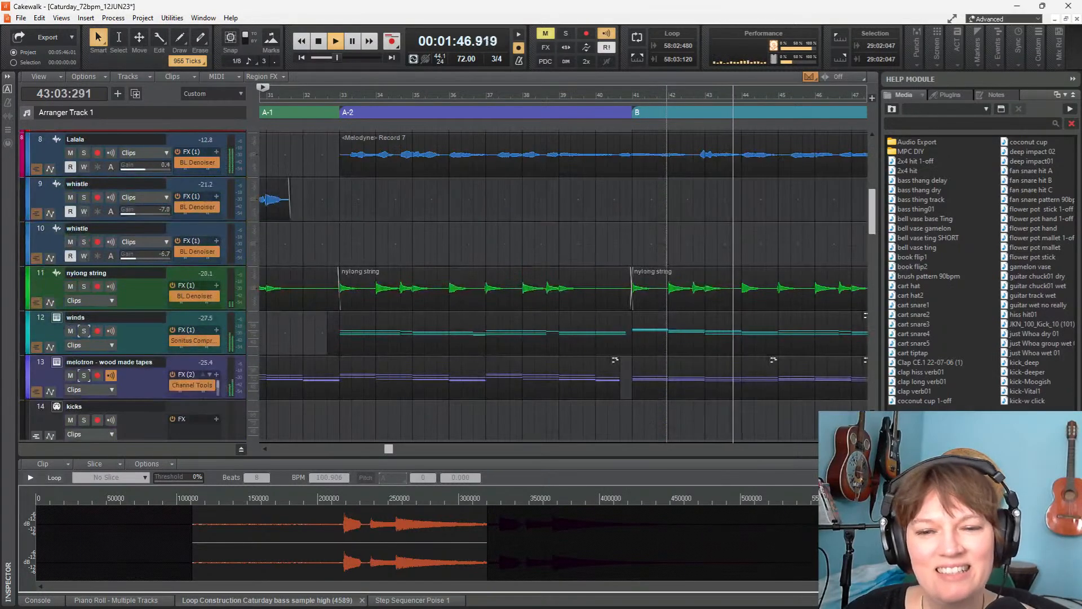
scroll(564, 282, down, 9)
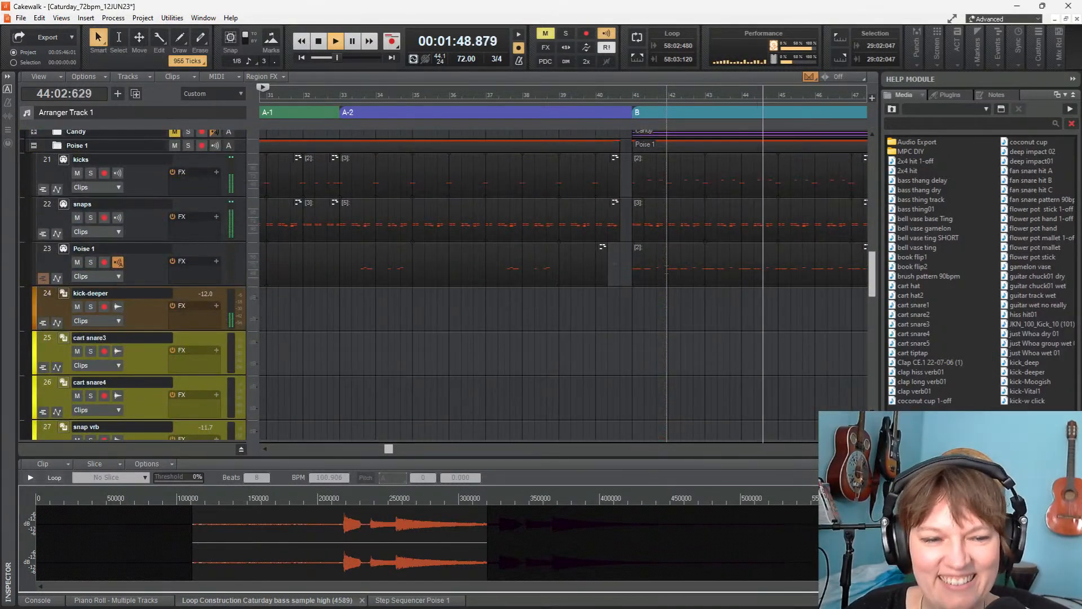
scroll(667, 271, up, 1)
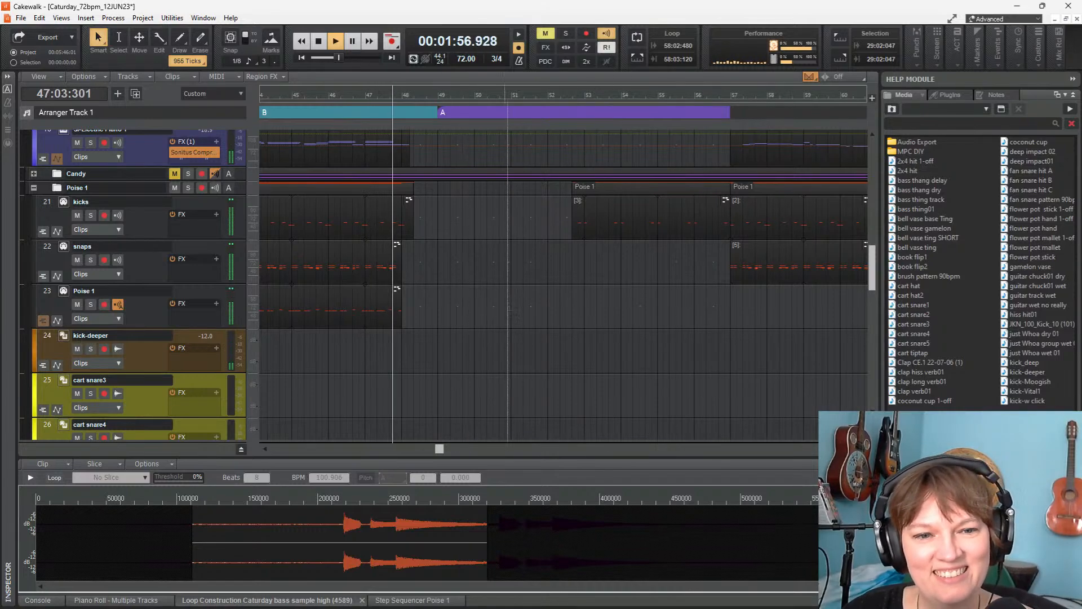
scroll(620, 222, down, 2)
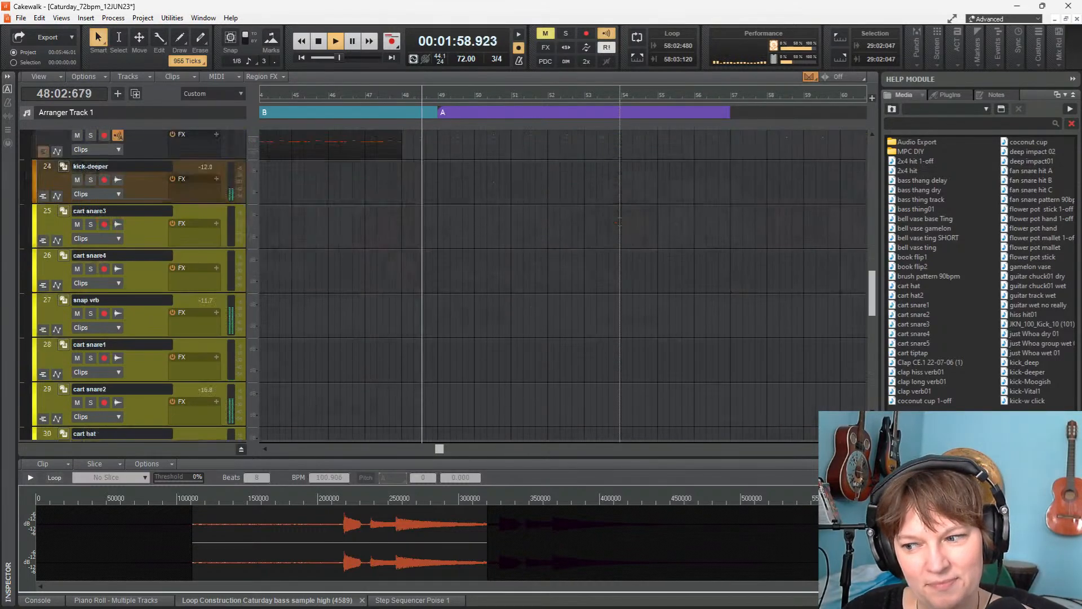
scroll(620, 282, up, 10)
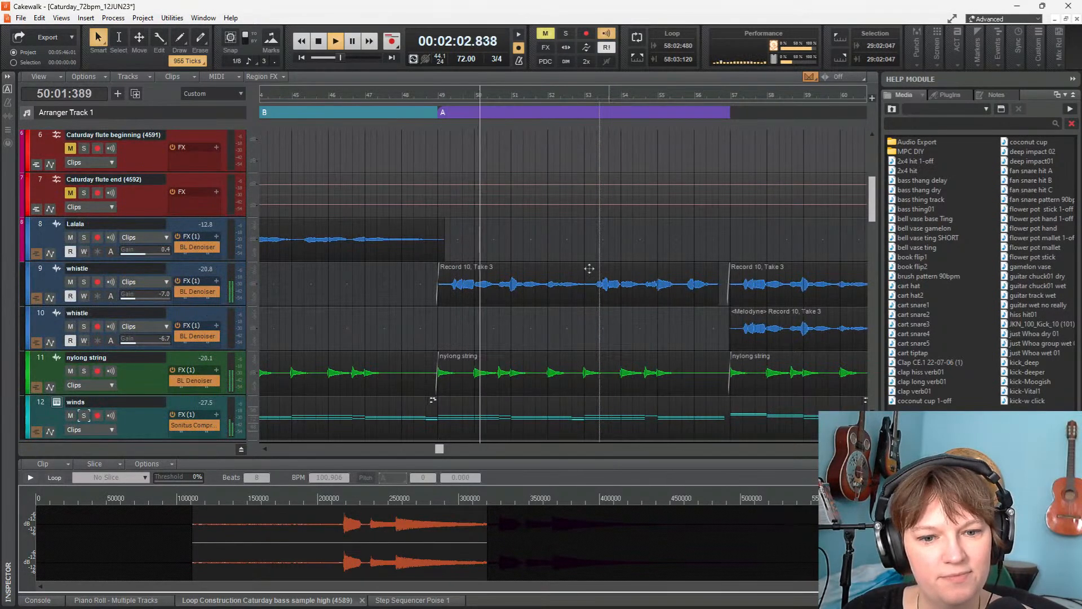
scroll(533, 316, down, 2)
scroll(530, 320, down, 1)
scroll(530, 319, up, 2)
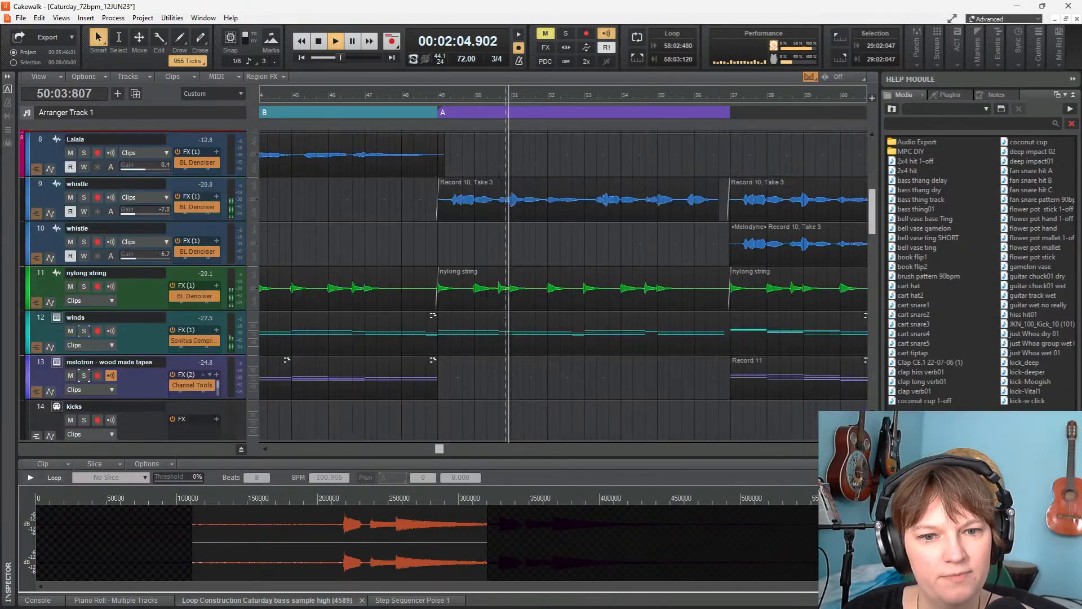
scroll(530, 320, up, 3)
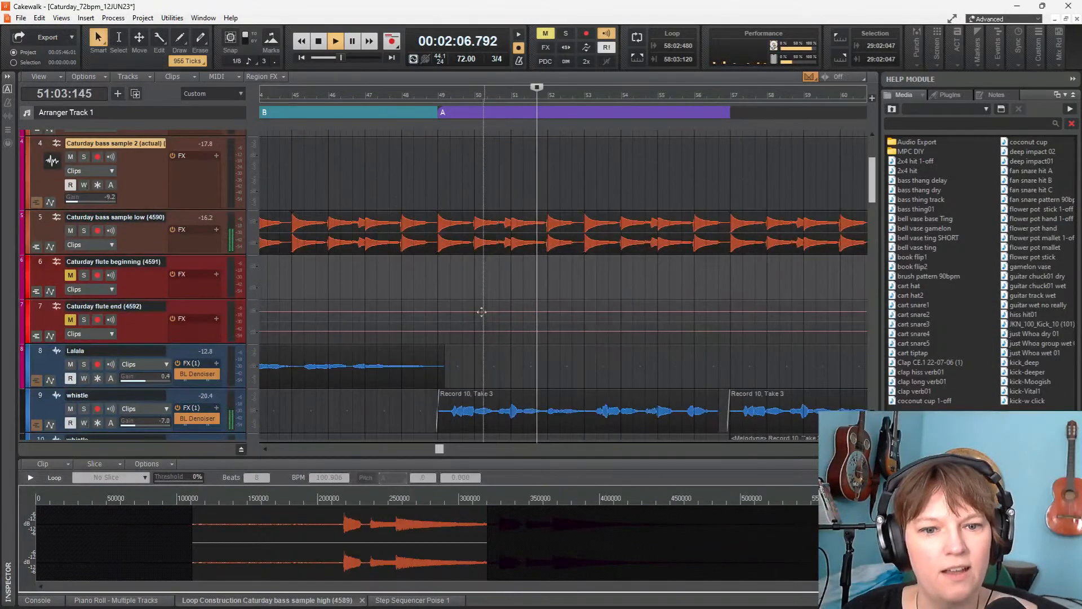
With snapping on, split the low bass clip on track 5 at measure 49 and trim the later part to start at measure 57
click(439, 249)
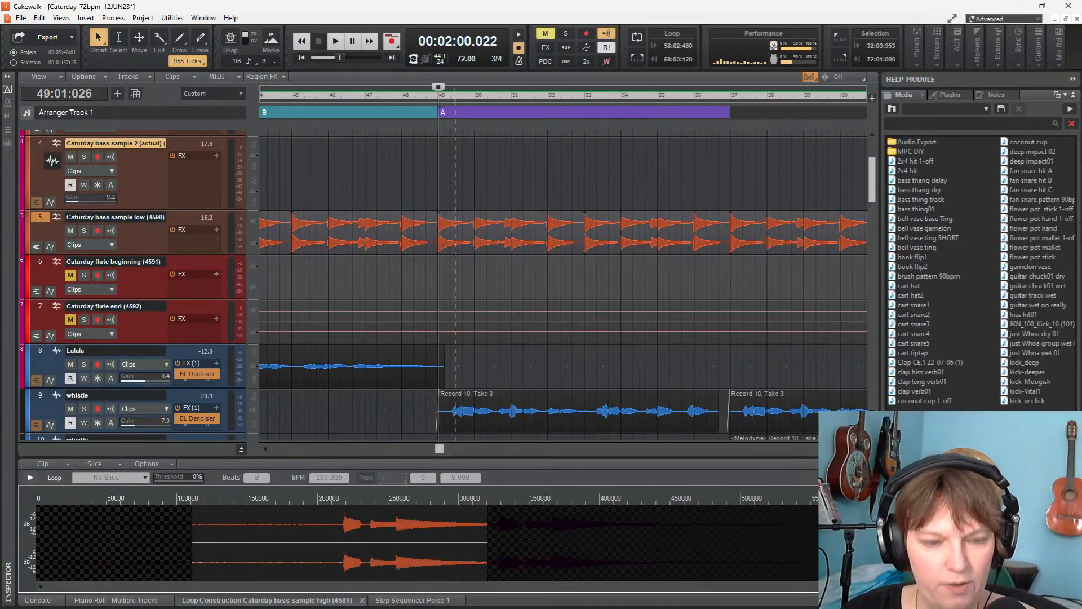
key(n)
click(444, 277)
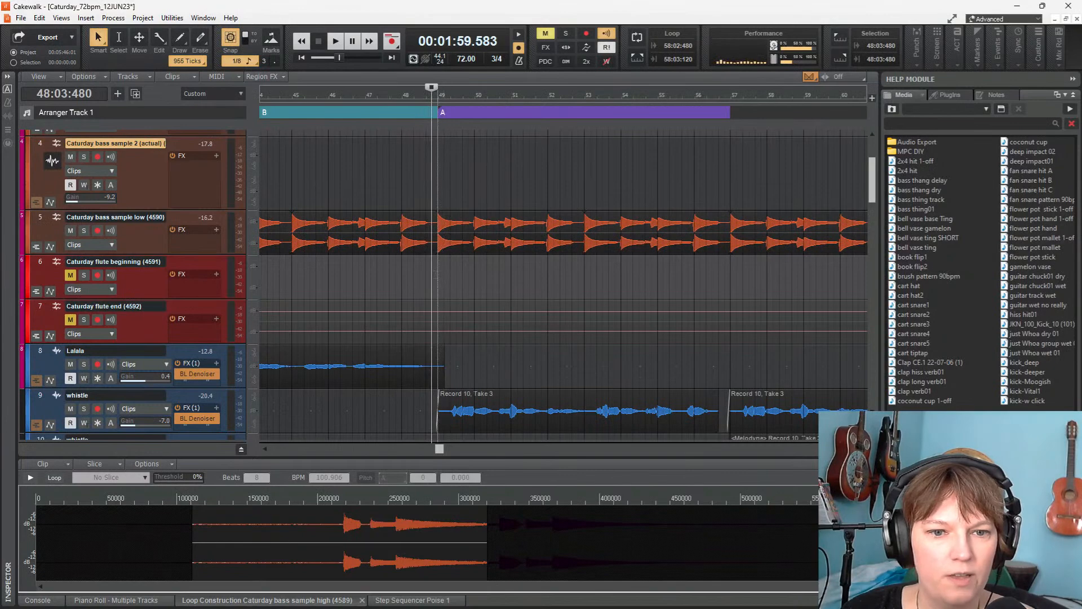
click(441, 232)
key(s)
drag(435, 236, 538, 238)
drag(712, 260, 727, 262)
Audition the bass drop-out at measure 49 from measures 46 and 47, and examine the track 8 to 11 clips there
click(331, 191)
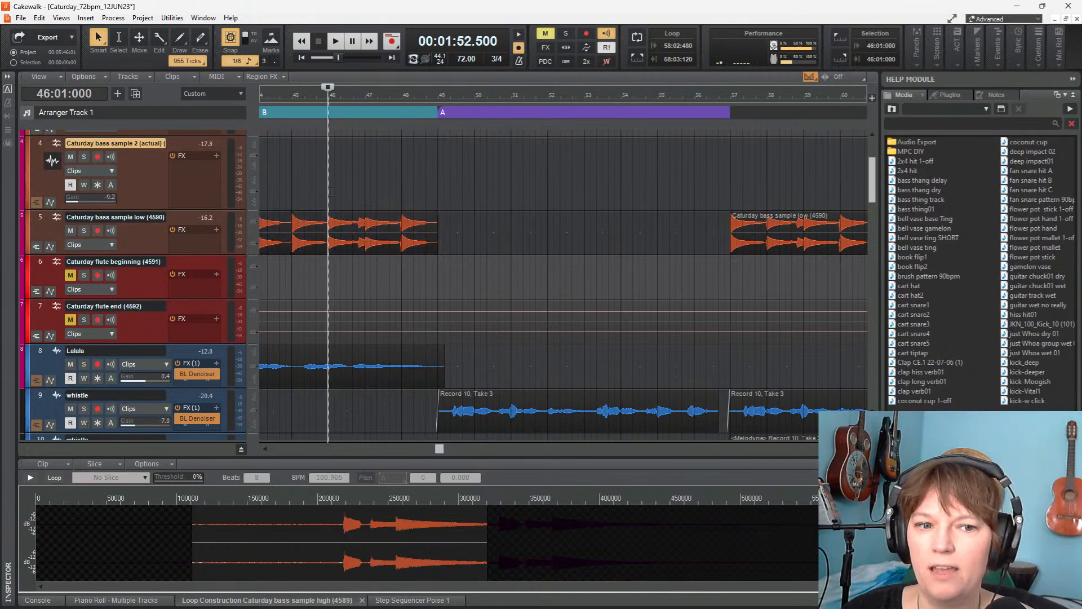
click(336, 41)
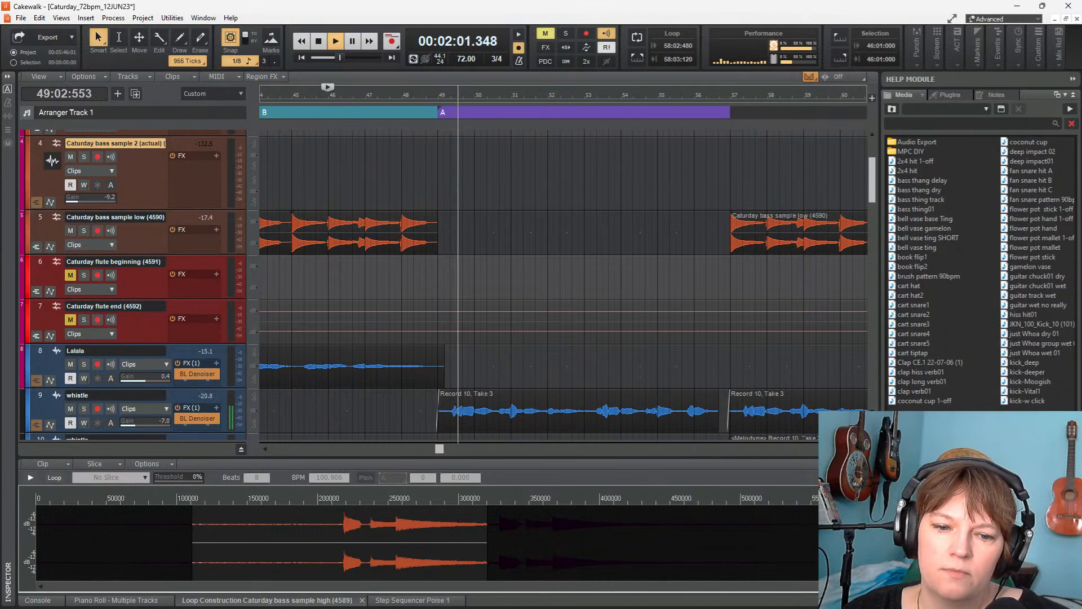
key(space)
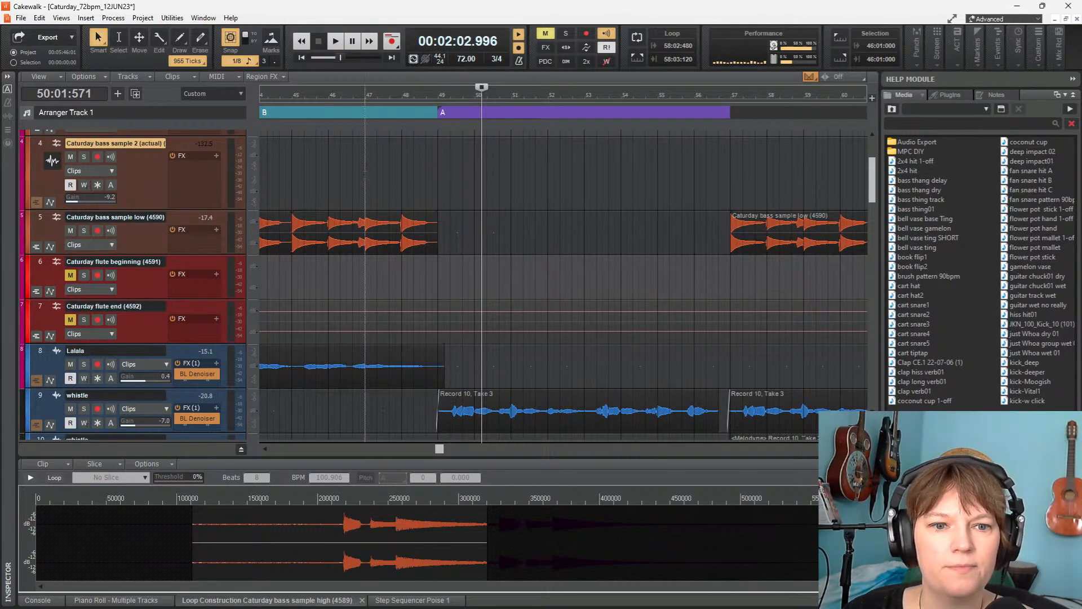
click(363, 170)
key(space)
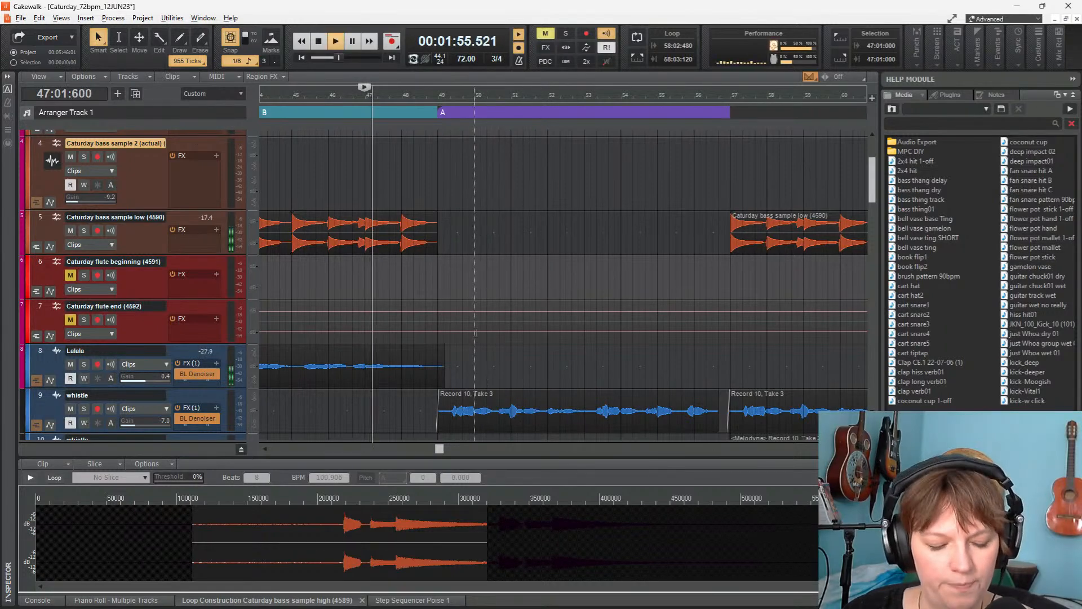
scroll(402, 333, up, 3)
scroll(641, 317, down, 3)
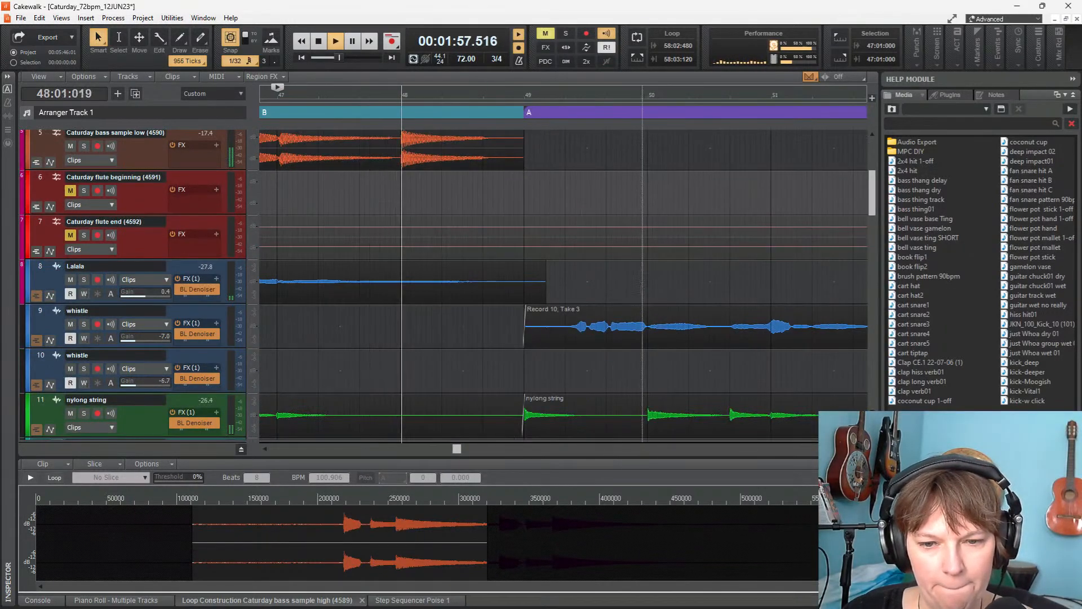
Move the whistle clip on track 9 slightly earlier, so that it starts just before measure 49, and audition the entry
drag(623, 313, 617, 313)
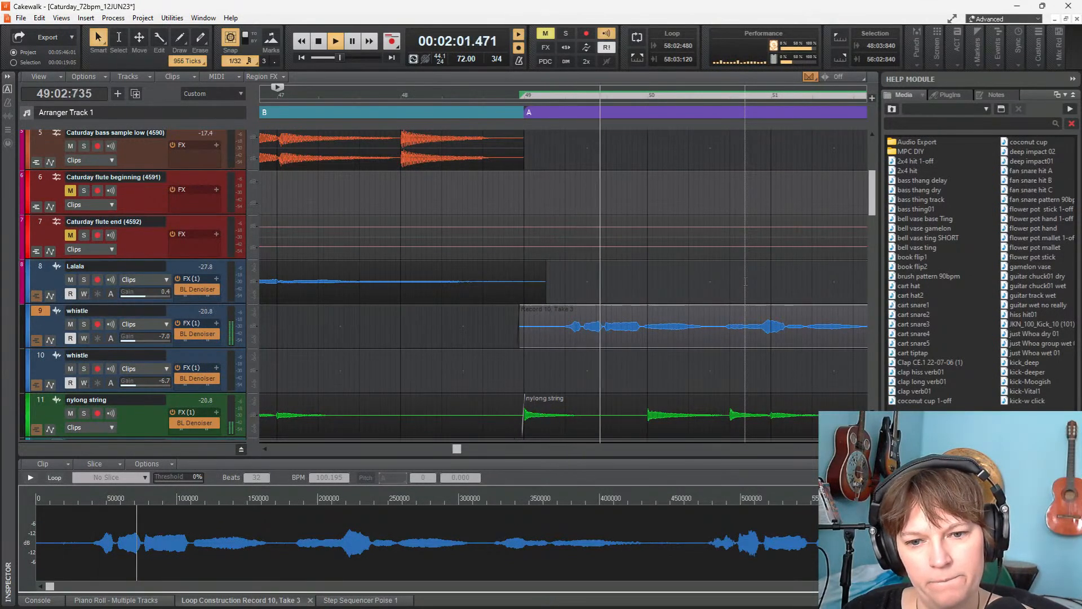
key(space)
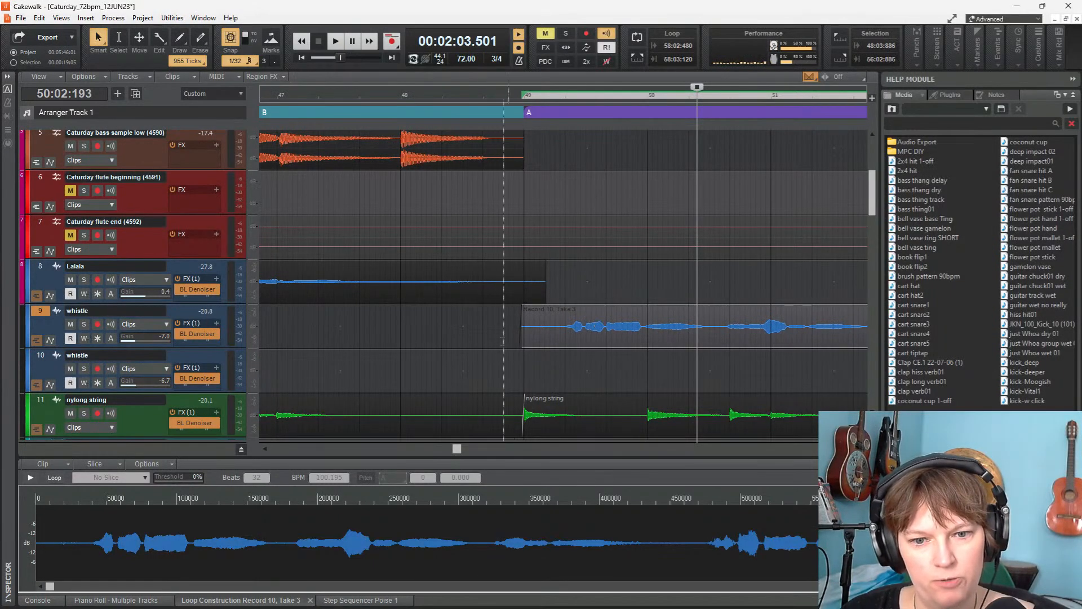
click(494, 342)
key(space)
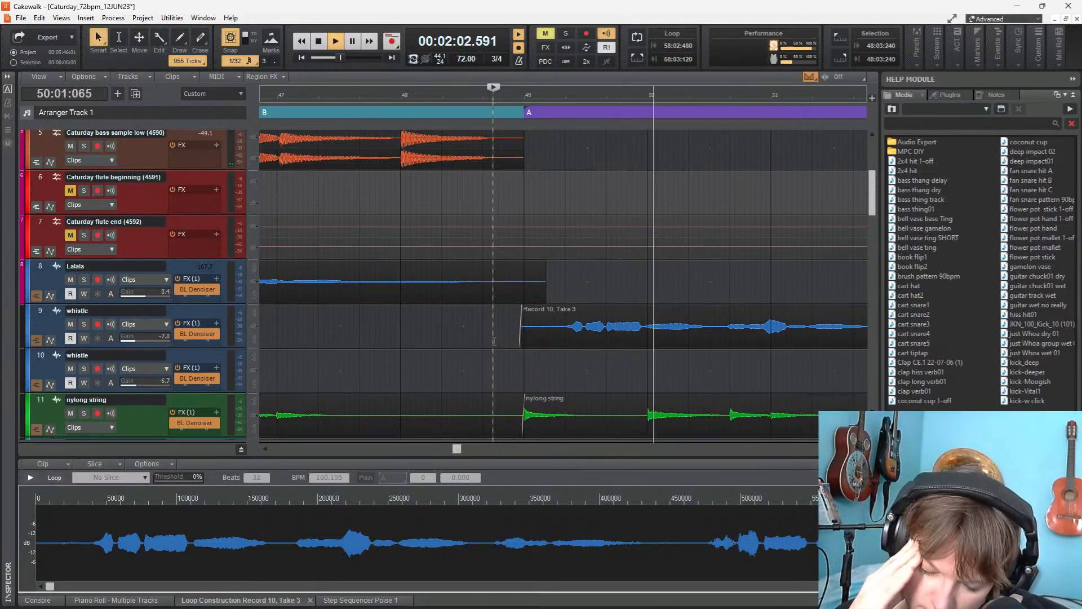
Listen from just before measure 49 through measure 65 and examine which tracks play up to the OUT section
key(space)
key(space)
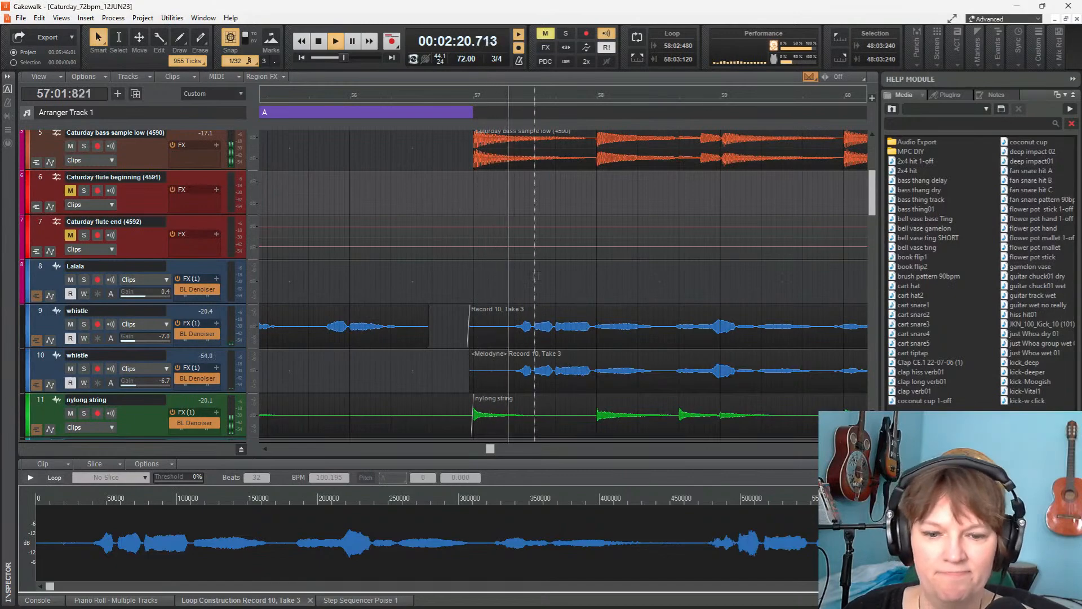
scroll(638, 282, up, 3)
scroll(576, 282, down, 4)
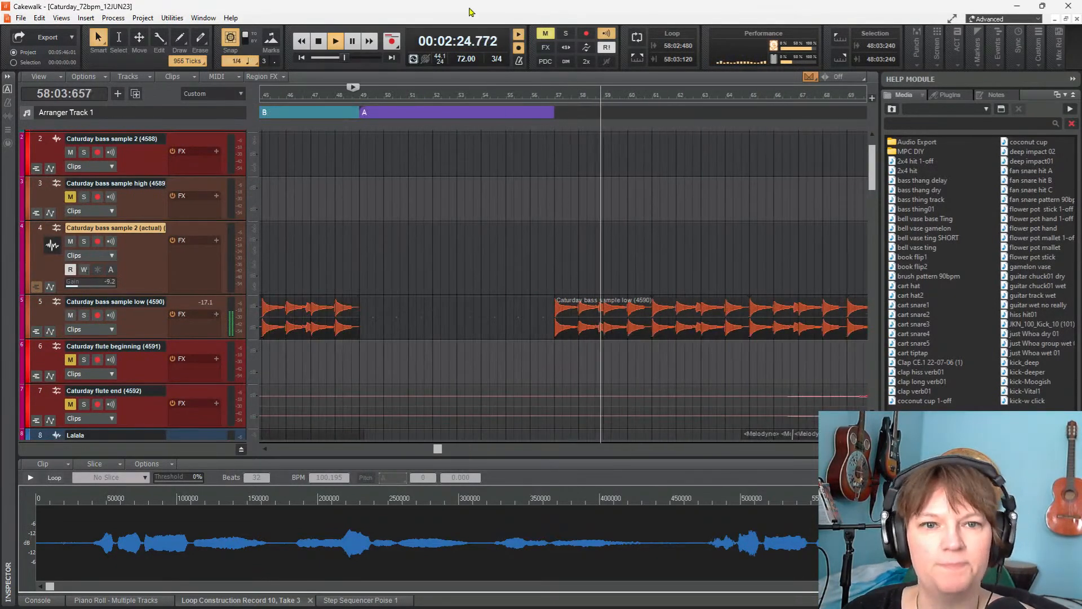
scroll(791, 248, down, 1)
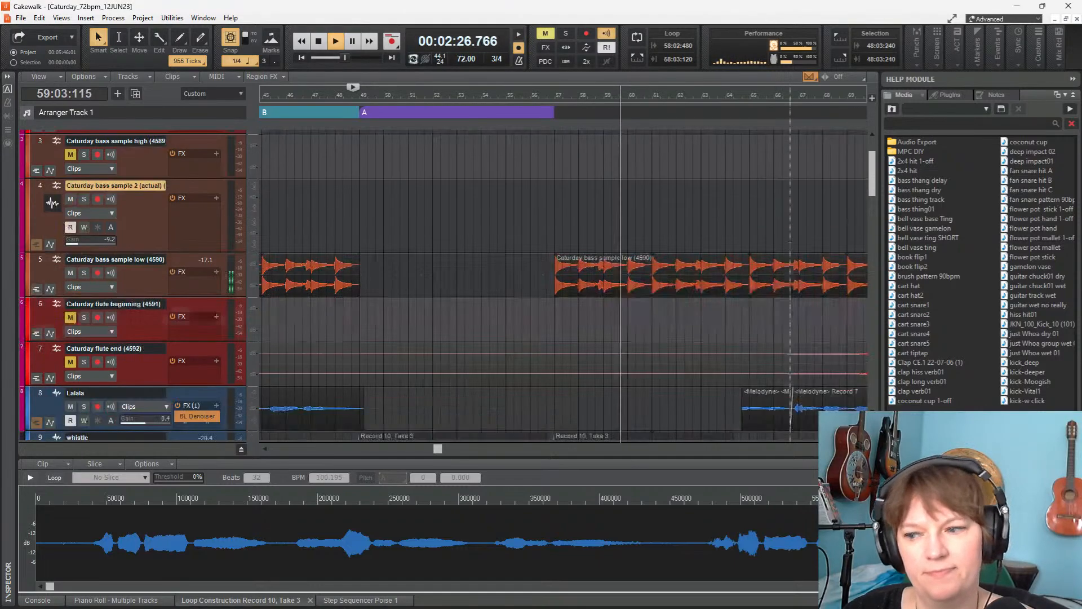
scroll(791, 247, down, 1)
scroll(790, 248, right, 1)
scroll(656, 252, up, 3)
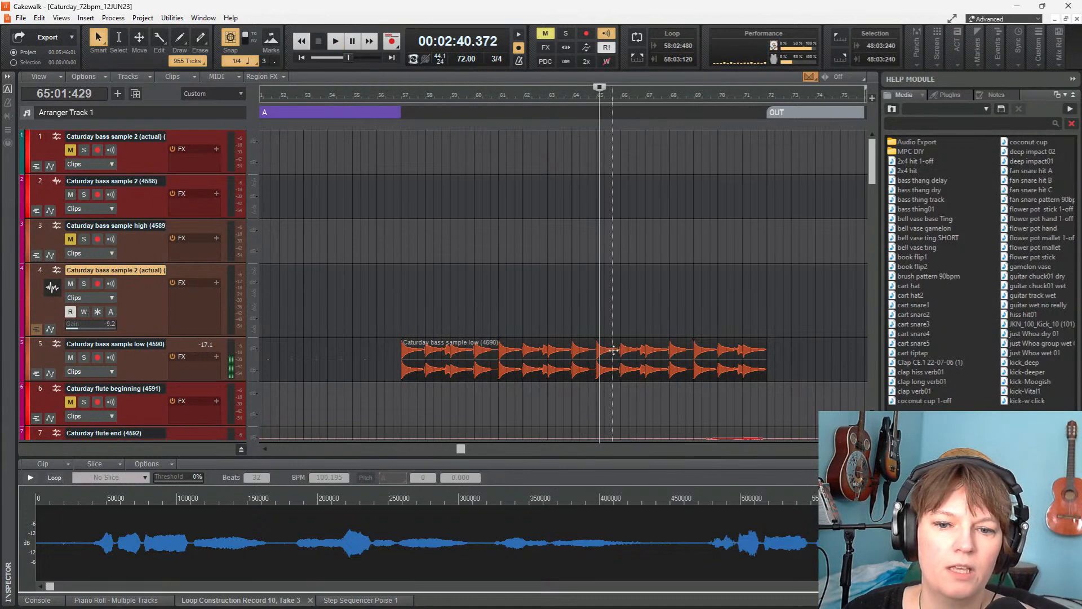
Split the low bass clip on track 5 at measure 65 and delete the part after the split
click(681, 351)
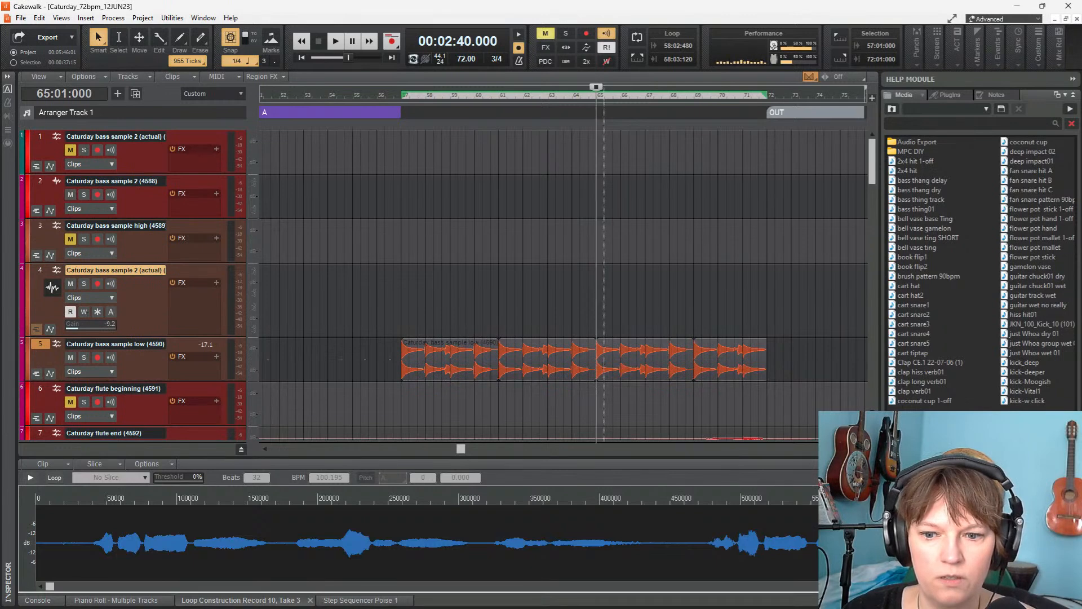
scroll(612, 282, down, 3)
key(s)
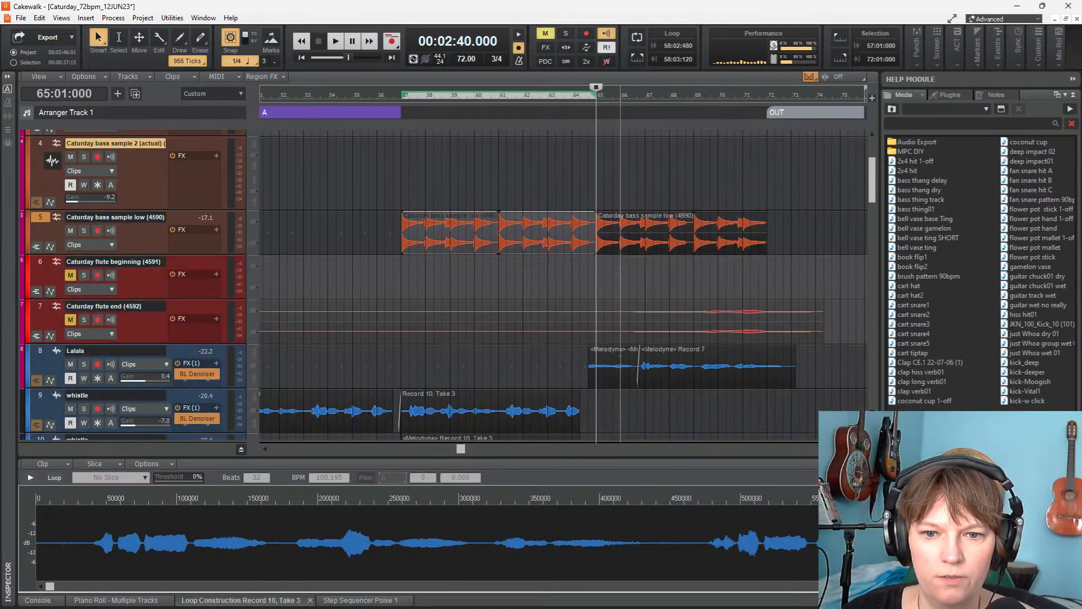
click(657, 221)
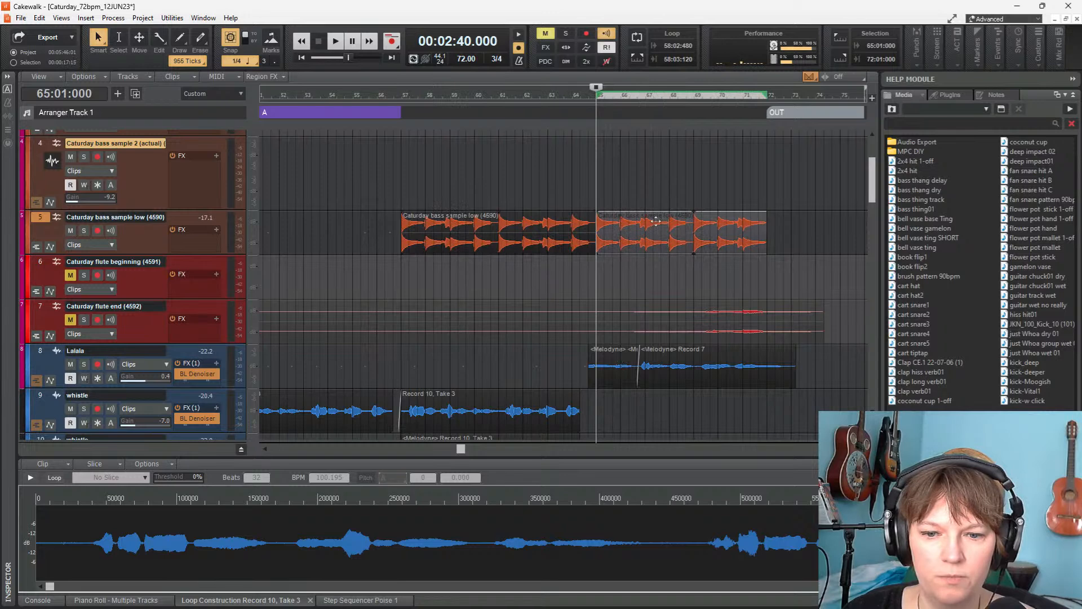
key(Delete)
Listen to the ending from measure 65 and the passage from measure 57, examining the bass, vocal, whistle and nylon string clips there
key(space)
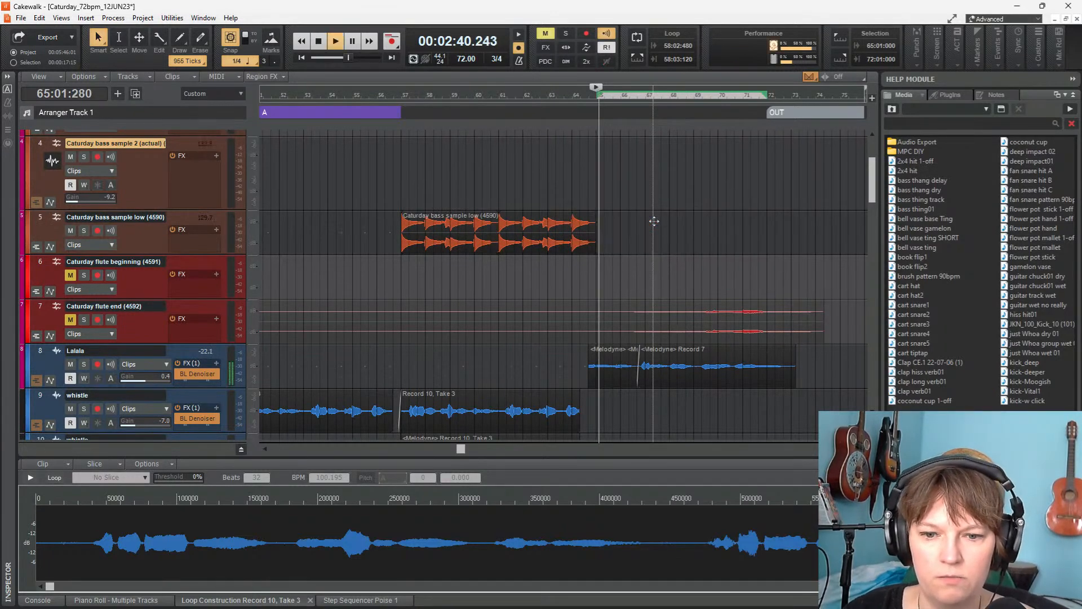
scroll(584, 191, down, 3)
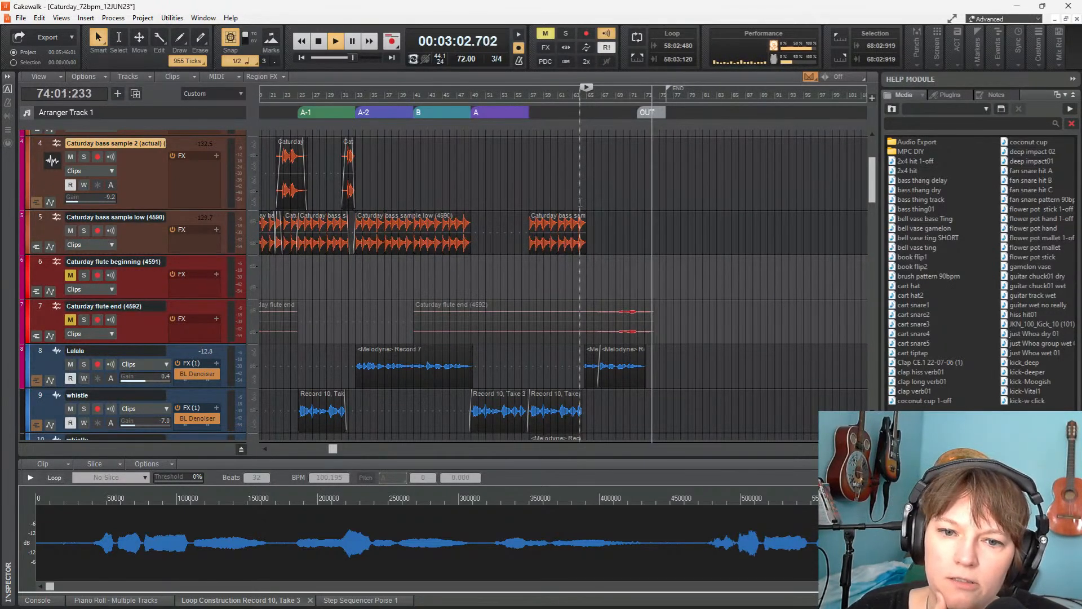
click(581, 202)
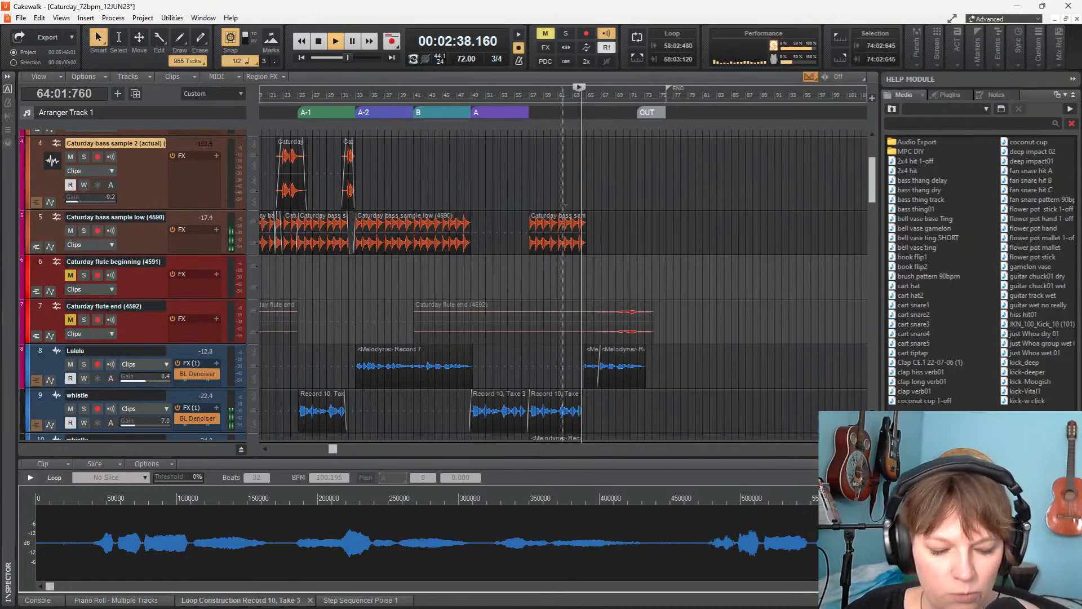
scroll(564, 209, up, 1)
scroll(541, 202, up, 1)
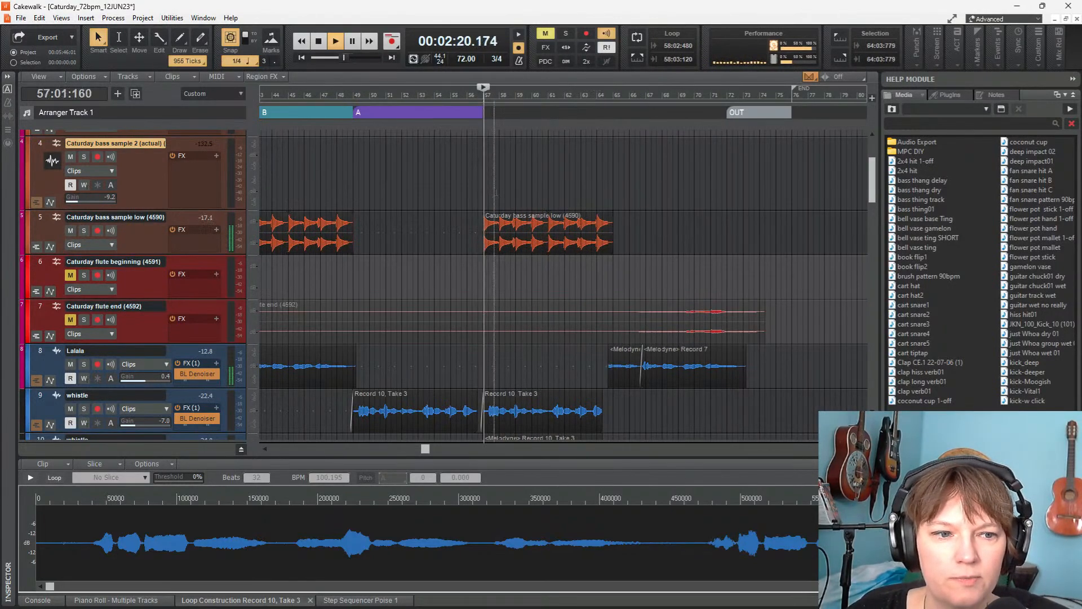
scroll(566, 225, up, 3)
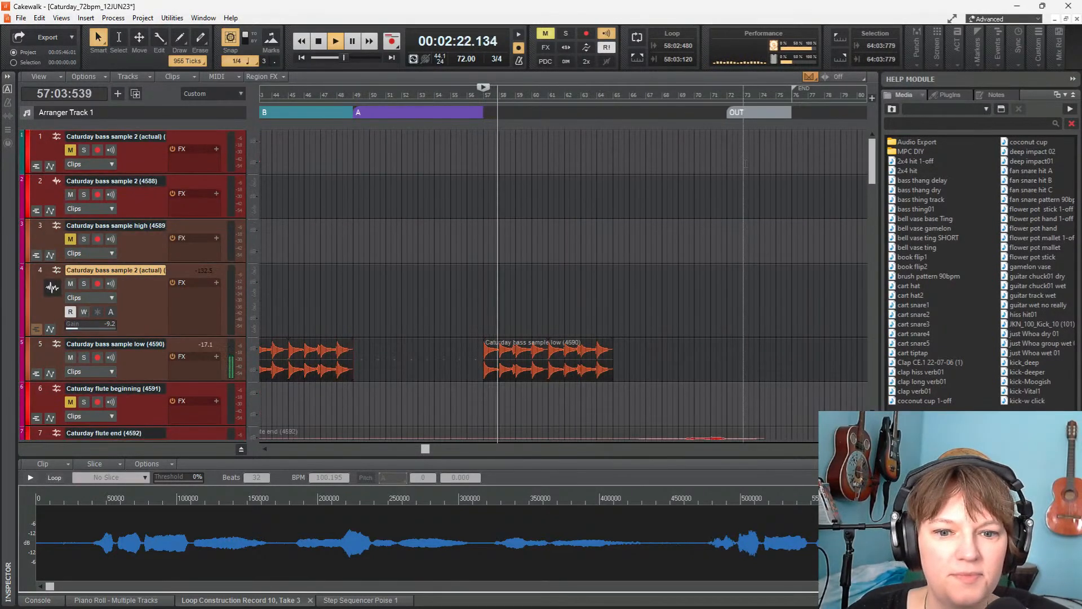
scroll(744, 254, down, 4)
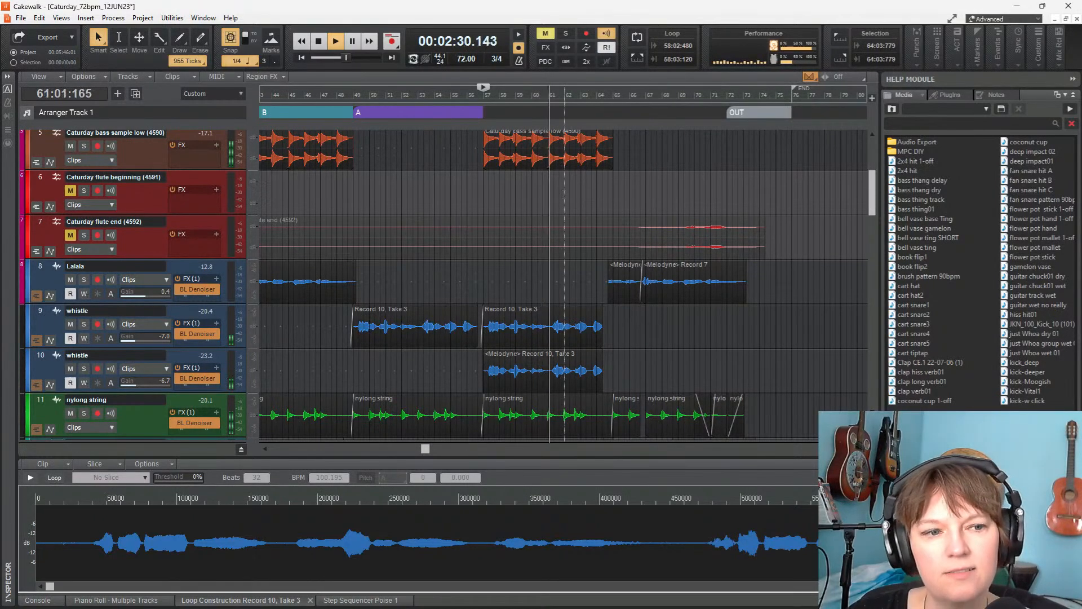
scroll(614, 236, up, 2)
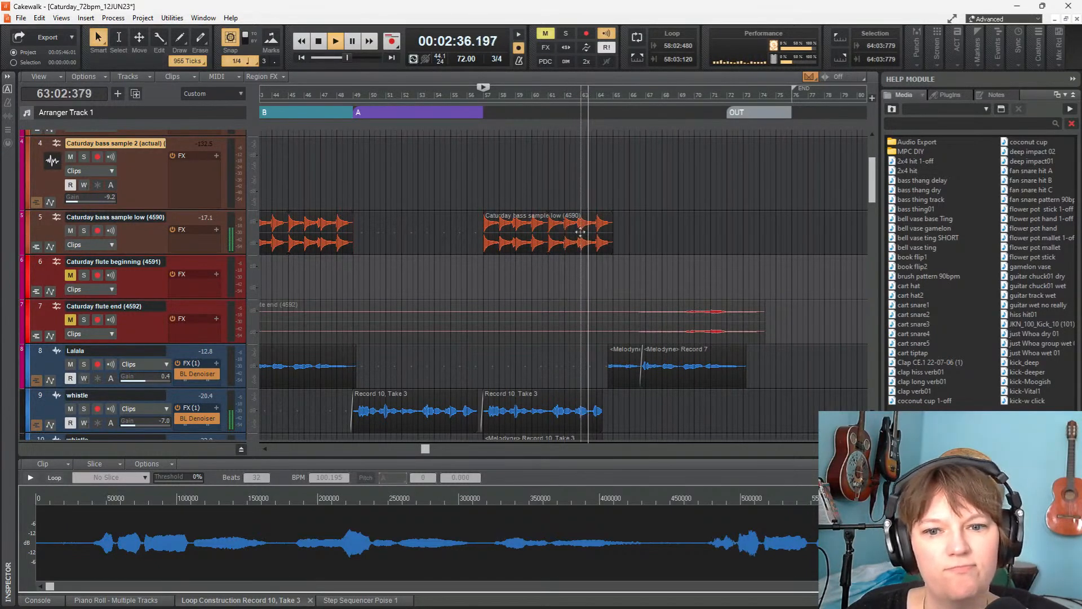
key(space)
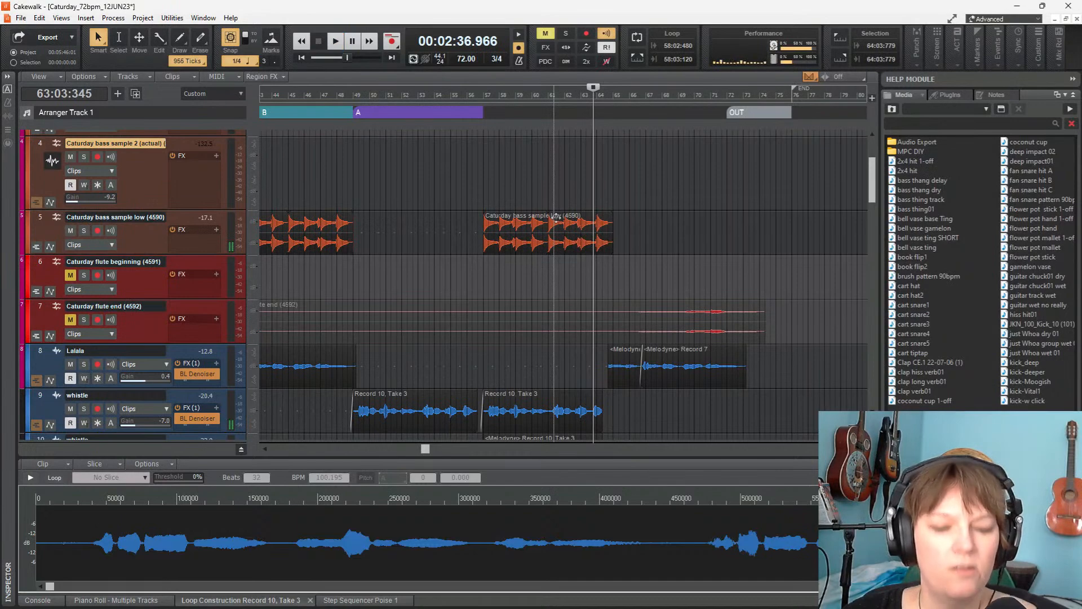
Unmute and solo the high bass track to audition its clip from measure 3, and move that clip onto track 4 at measure 68
scroll(596, 186, down, 4)
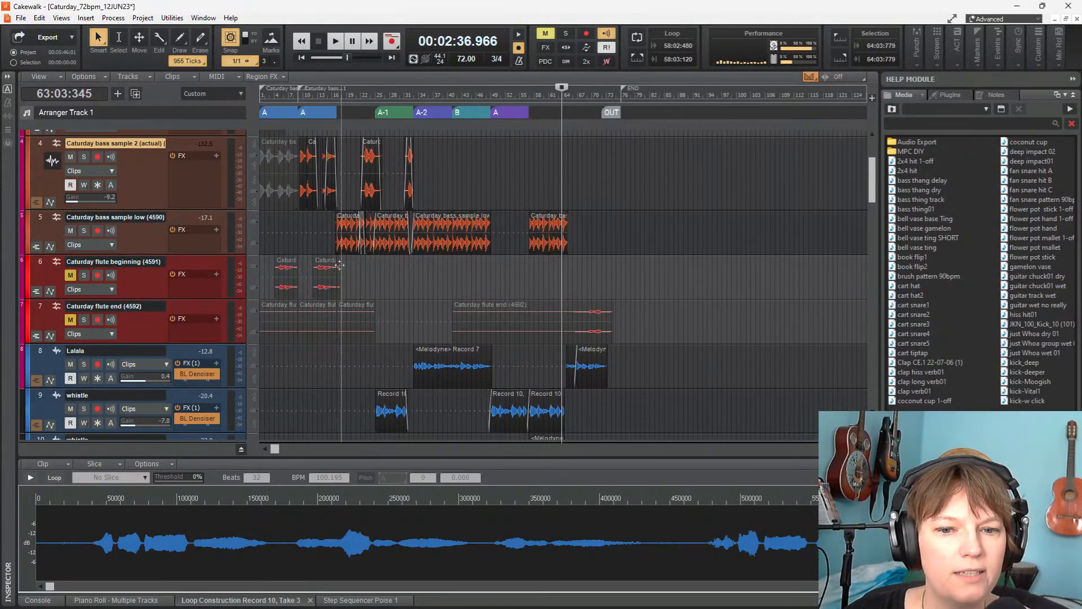
scroll(304, 282, up, 3)
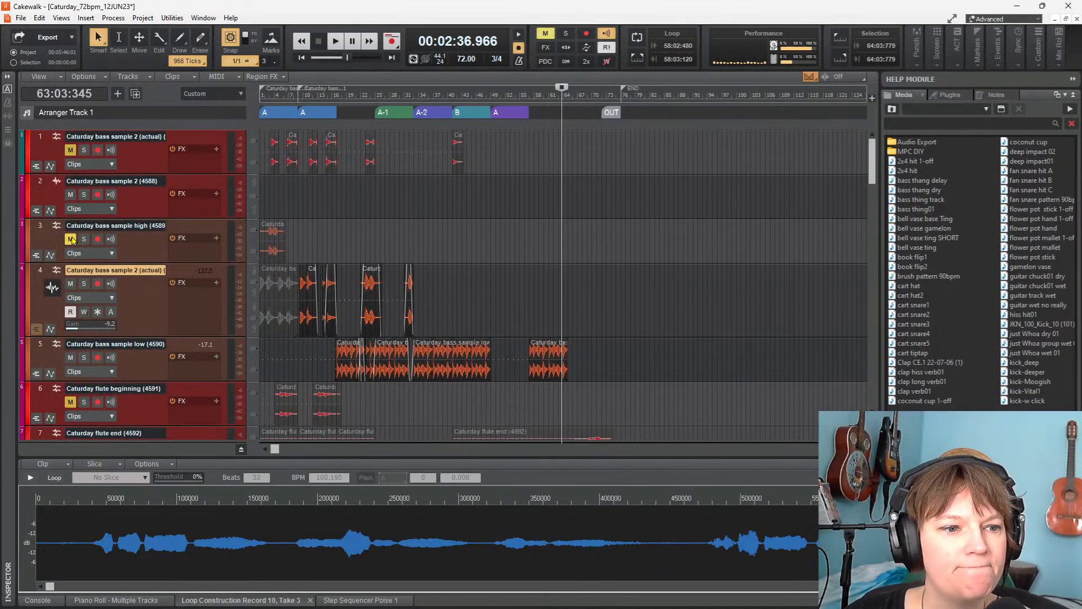
click(71, 239)
click(84, 240)
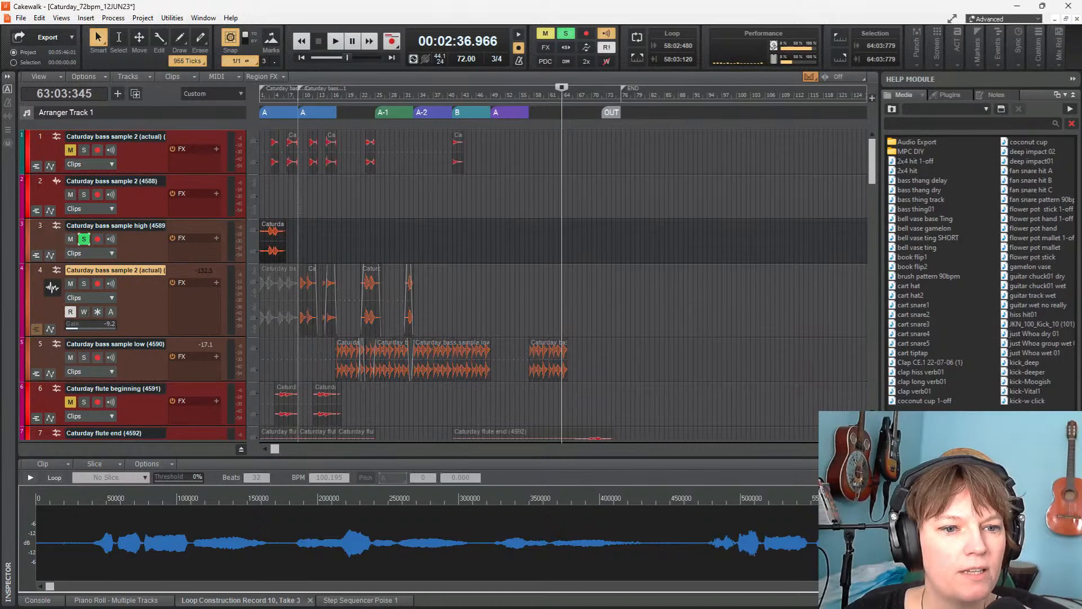
click(267, 206)
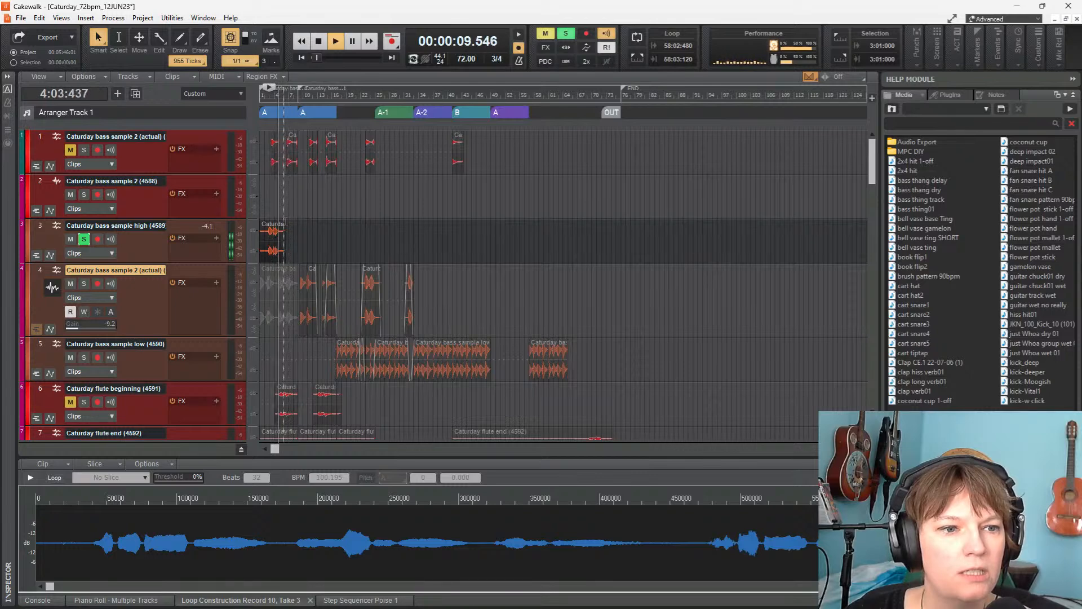
key(space)
drag(277, 233, 594, 323)
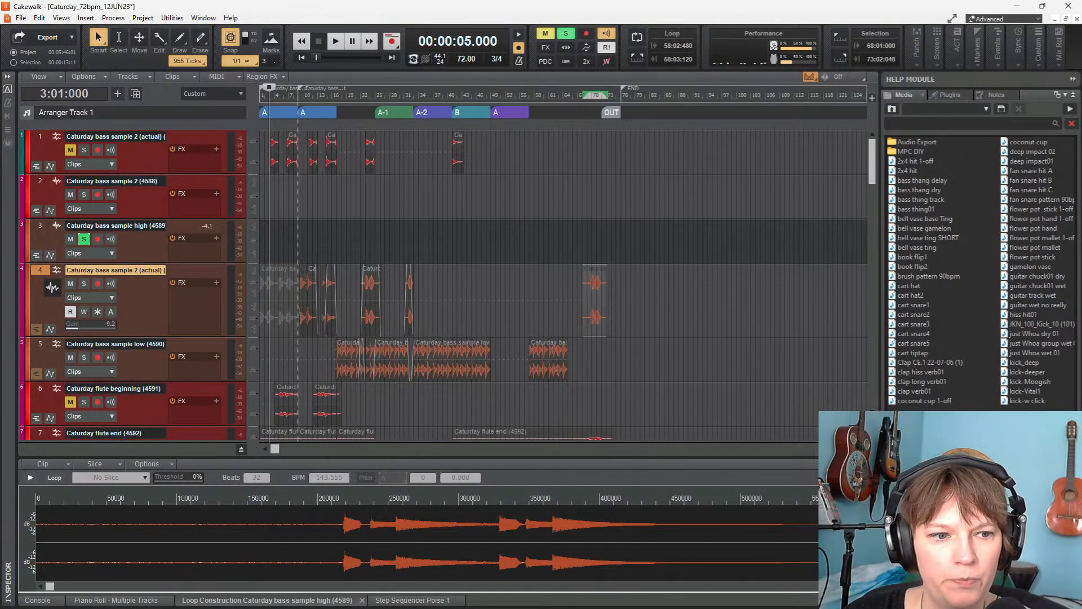
Rename track 4 as BASS HI and unsolo the high bass track 3
double_click(130, 271)
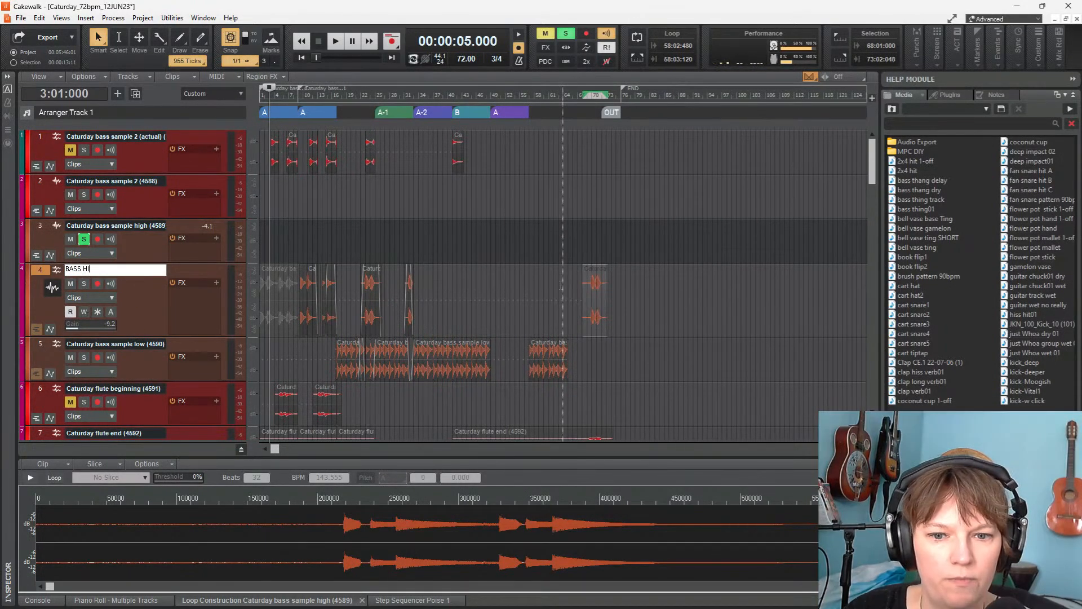
click(561, 285)
scroll(572, 282, down, 1)
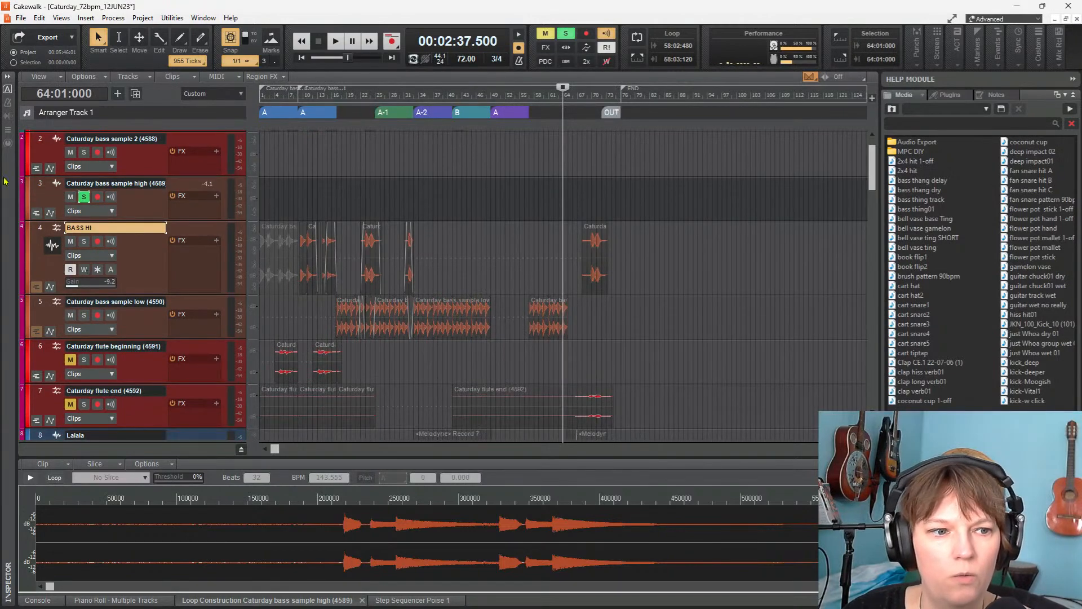
click(84, 198)
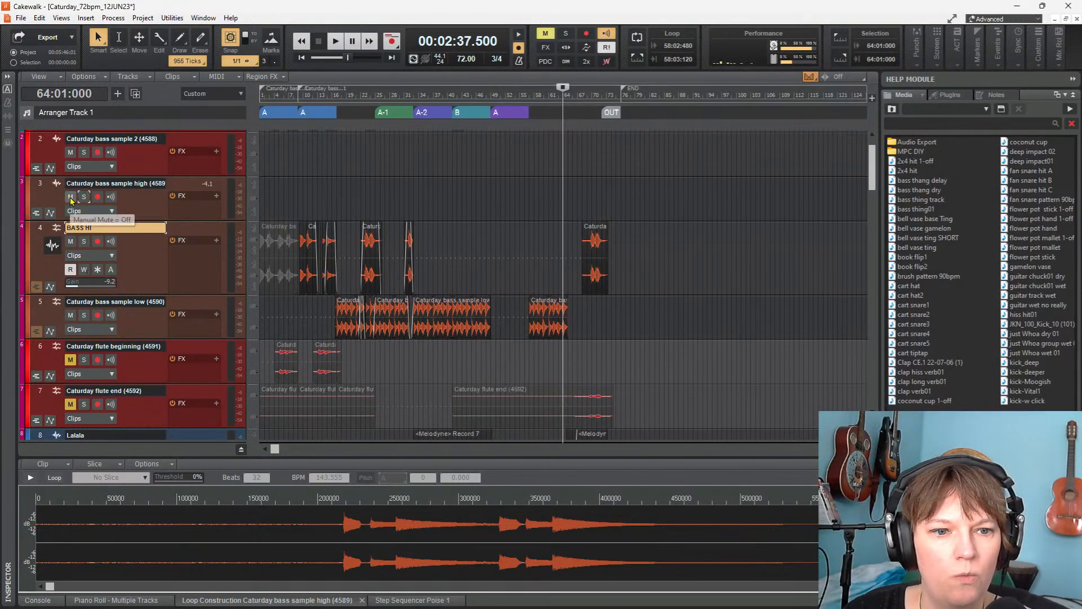
Delete the two empty bass tracks, tracks 2 and 3
scroll(87, 201, up, 1)
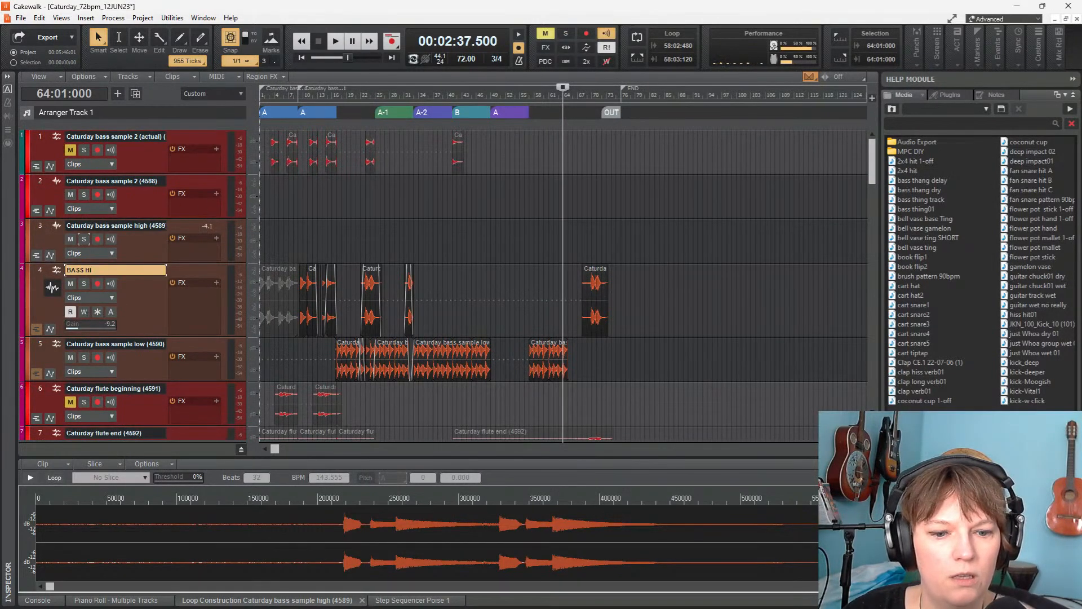
scroll(391, 293, down, 2)
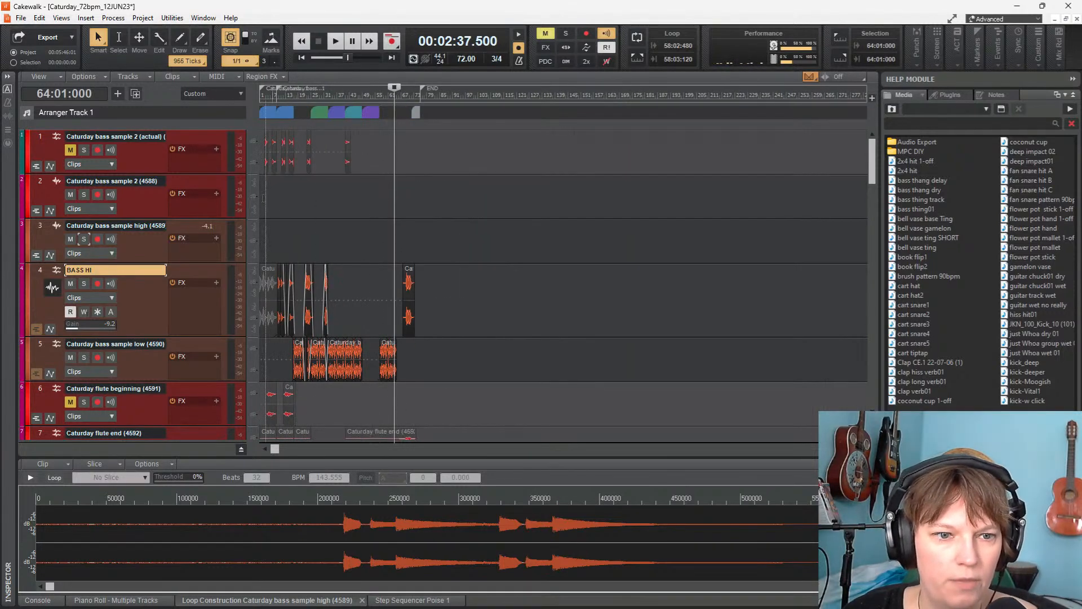
click(40, 183)
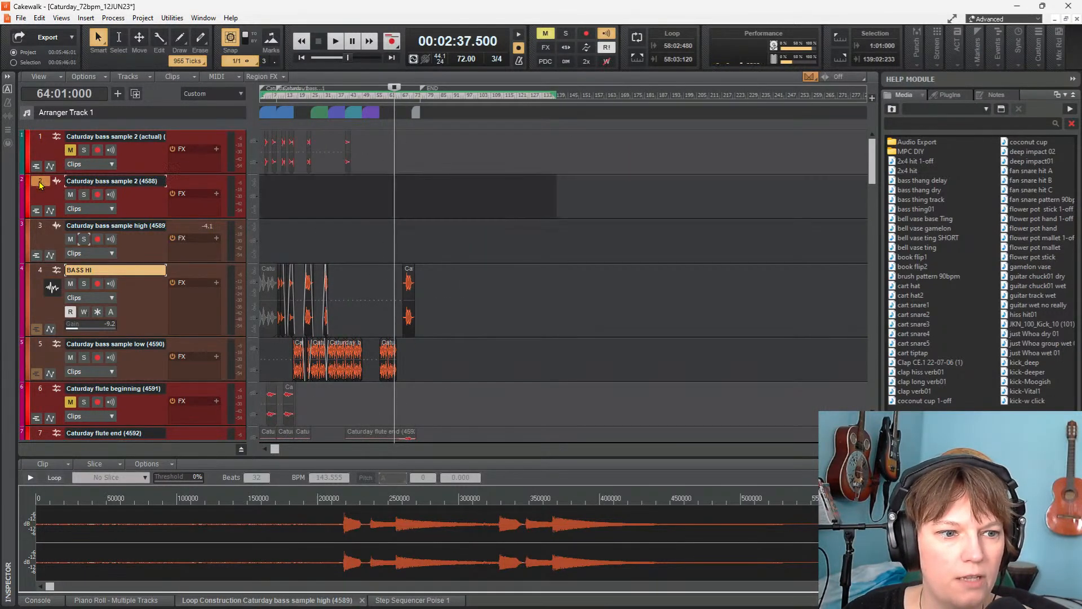
shift+click(40, 224)
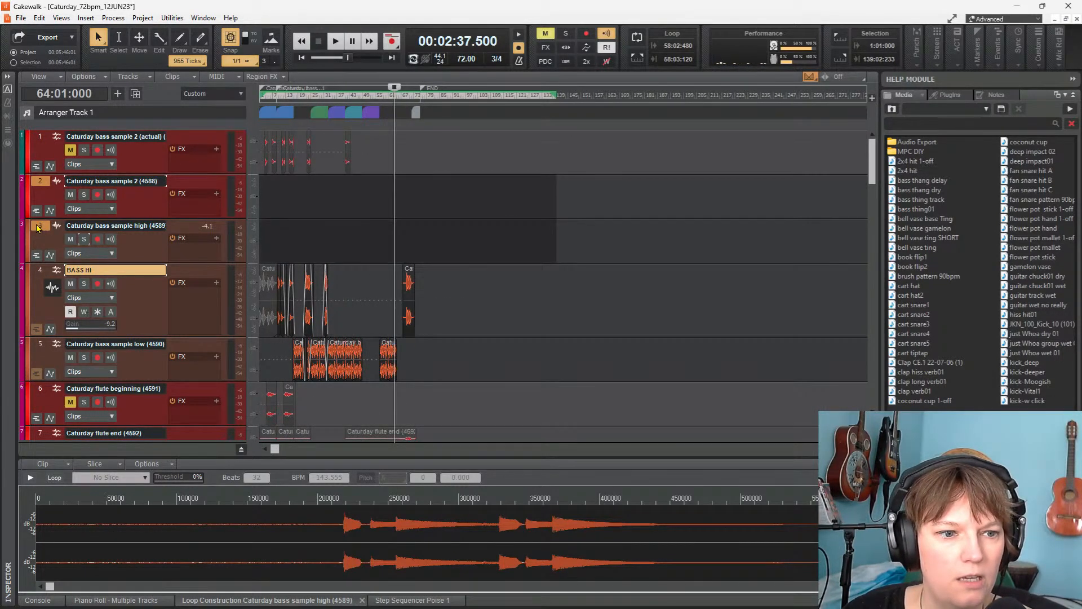
right_click(141, 212)
click(211, 361)
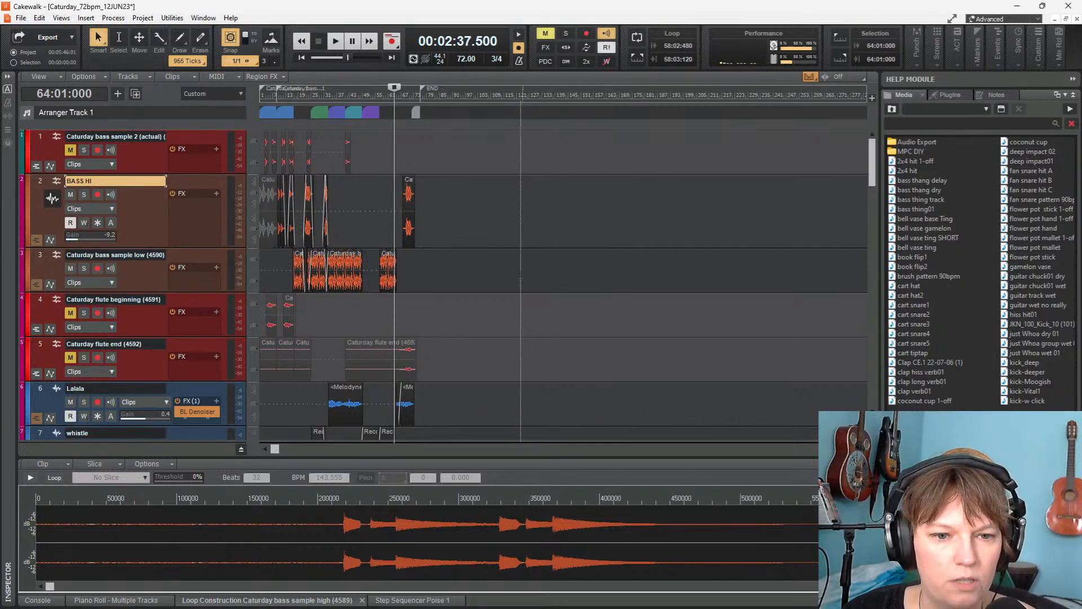
Audition the ending from measure 59 to hear the low bass drop out and the high bass clip enter at measure 68
key(shift+f)
scroll(778, 262, up, 1)
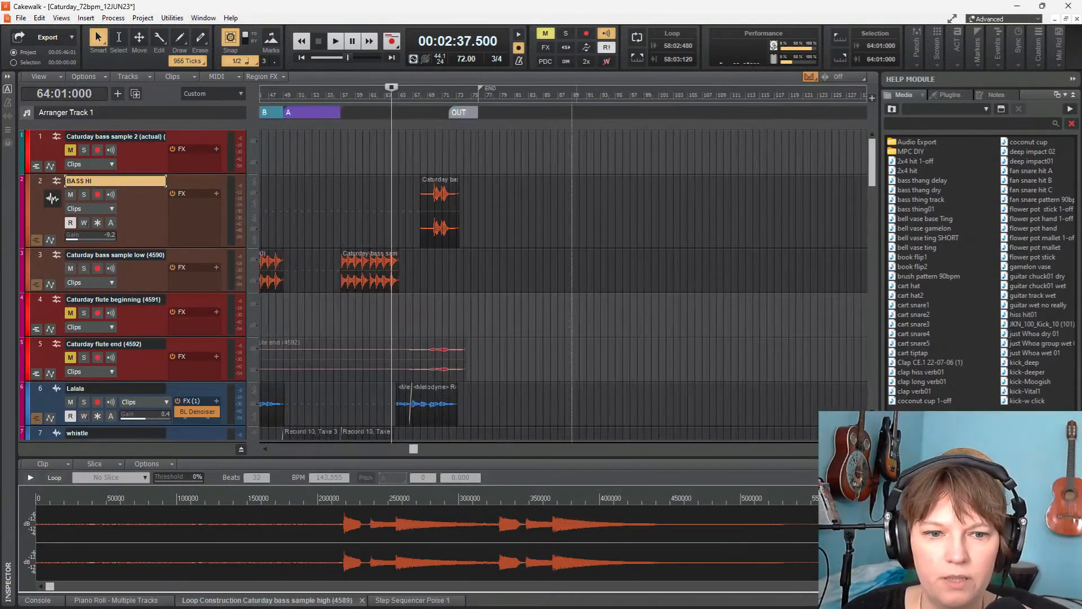
scroll(388, 243, left, 4)
scroll(491, 242, up, 1)
scroll(492, 242, up, 2)
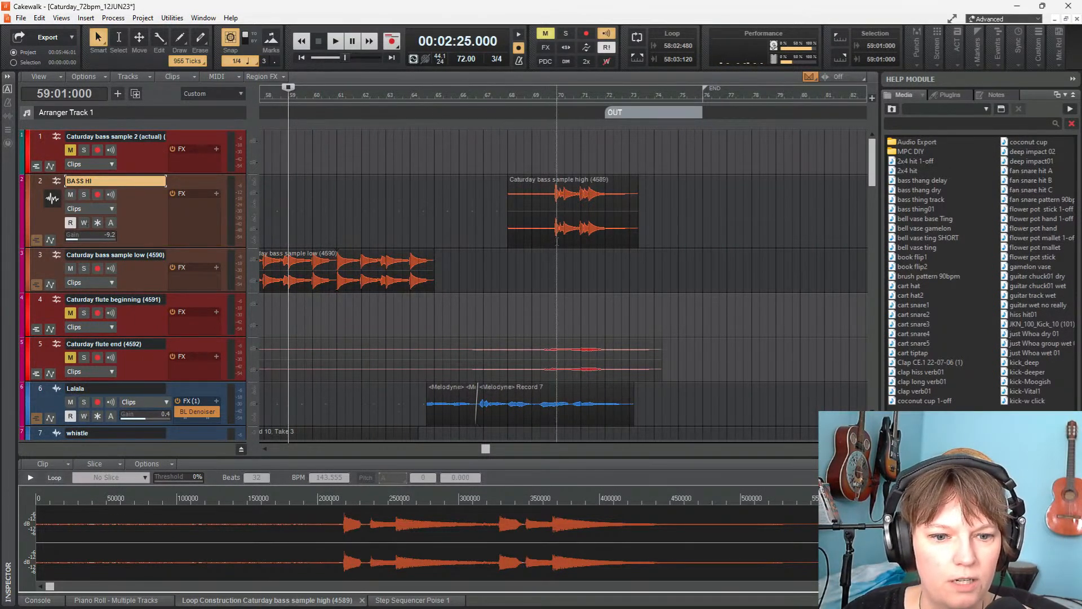
key(space)
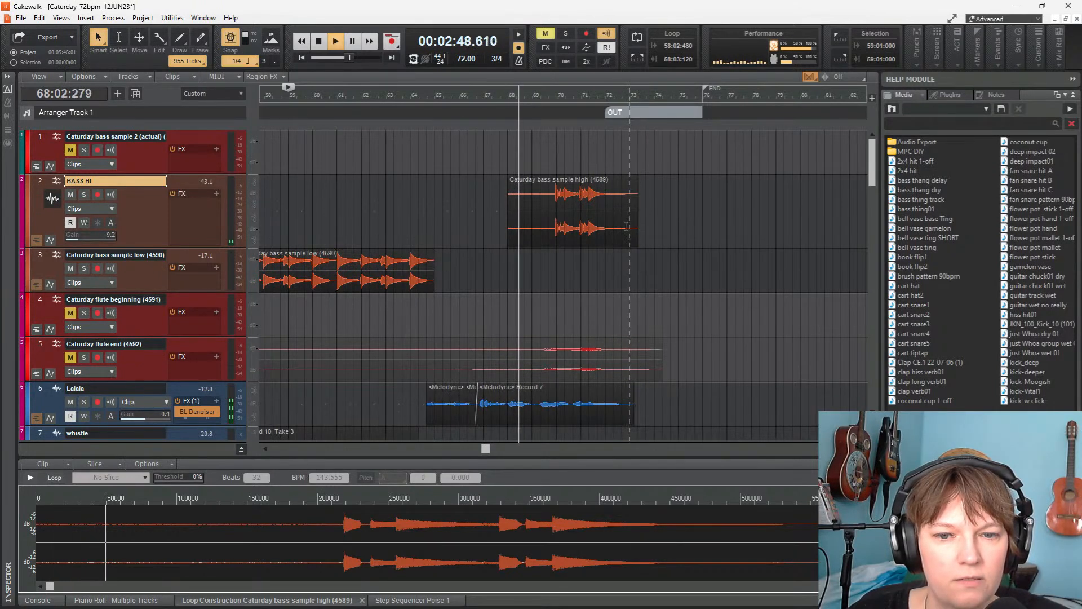
key(space)
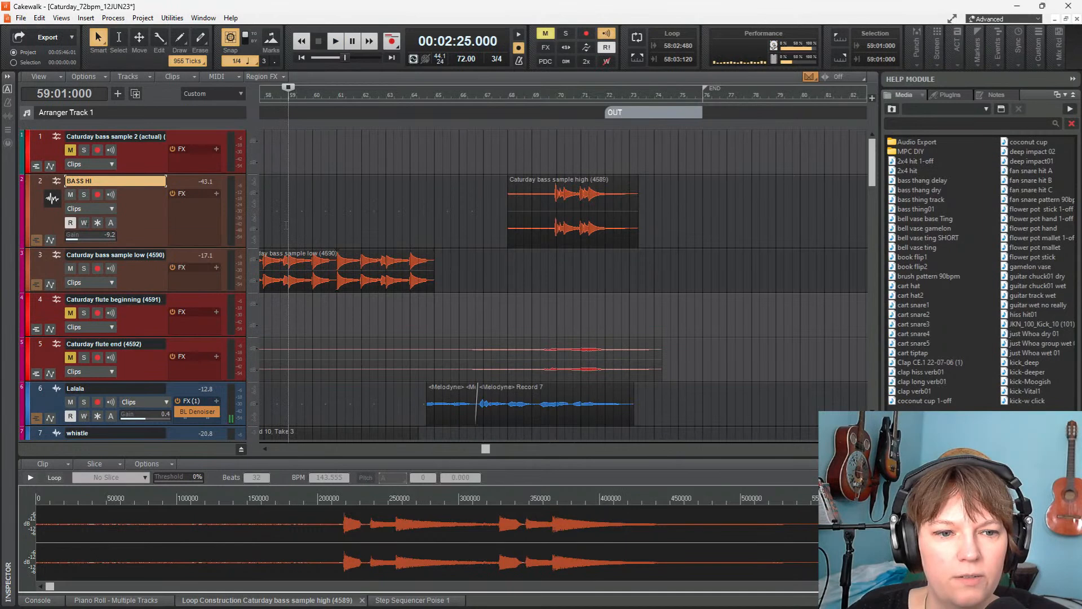
Move the high bass clip on BASS HI so it starts at 63:02:000, and audition it from measure 62
drag(556, 207, 470, 207)
key(space)
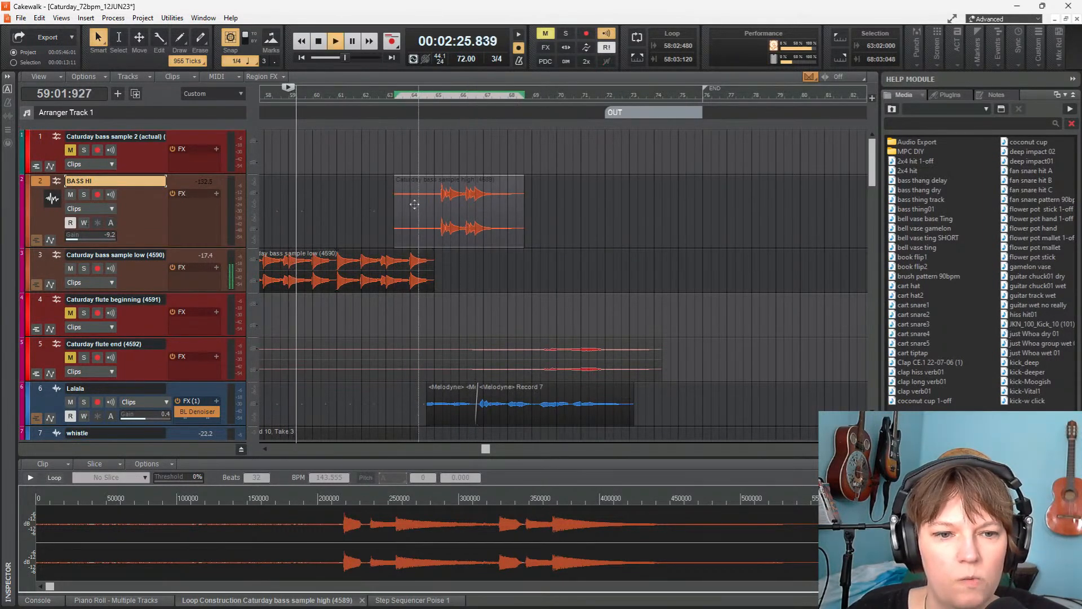
click(359, 225)
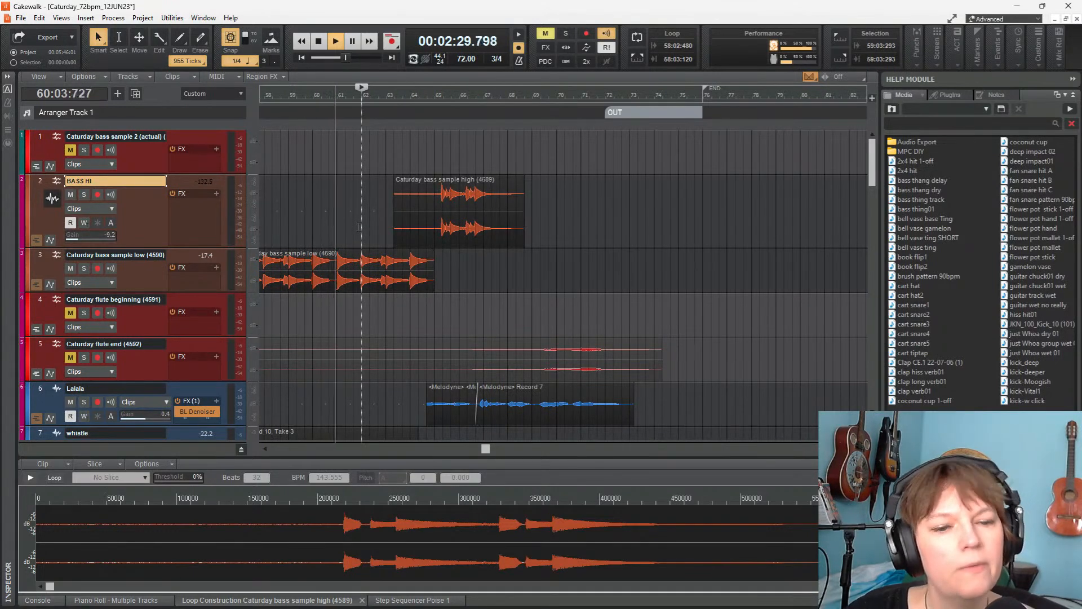
click(360, 225)
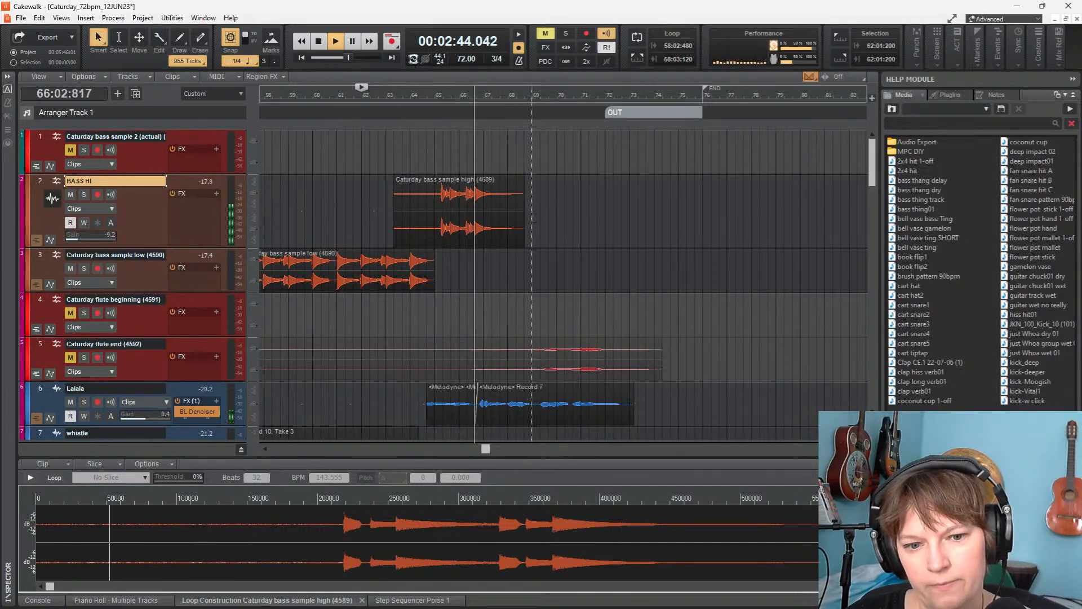
key(space)
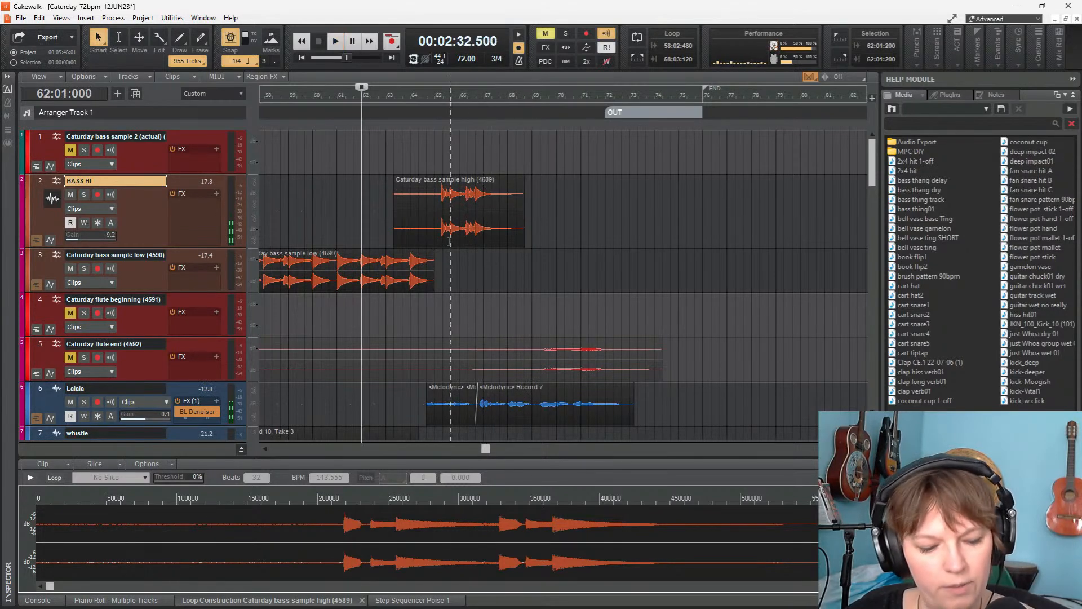
Nudge the high bass clip slightly later so it starts at 63:02:120, and audition it from just before measure 65
scroll(475, 218, up, 5)
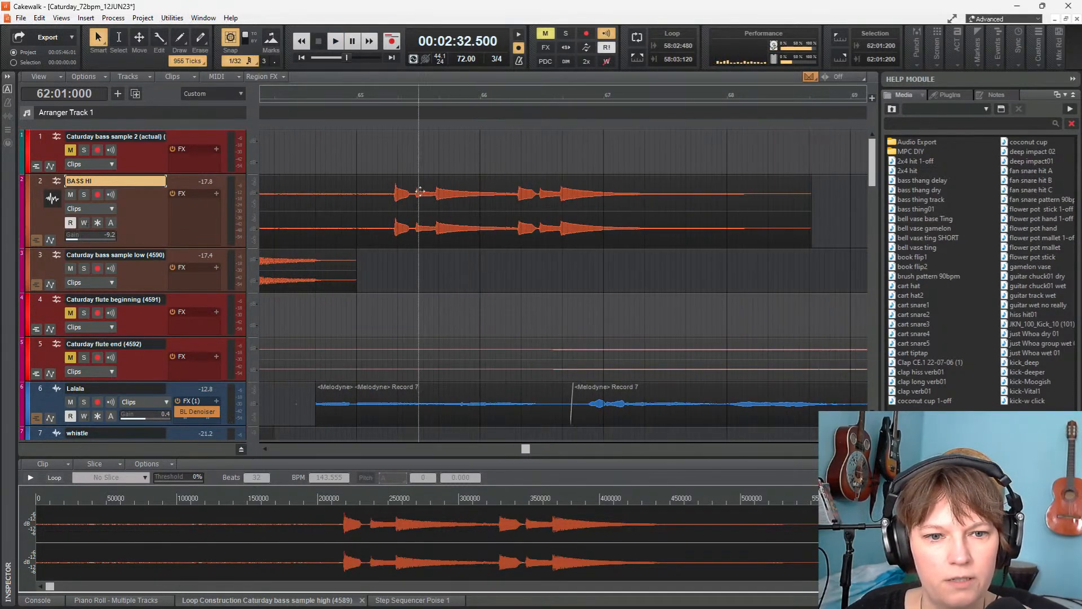
click(420, 191)
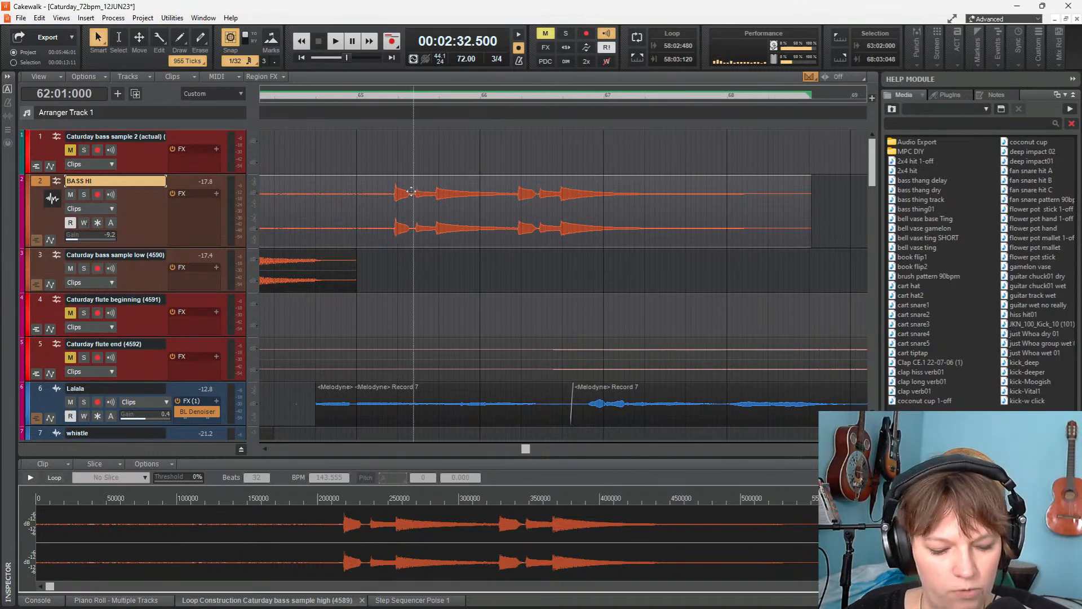
scroll(412, 191, up, 1)
drag(412, 192, 416, 192)
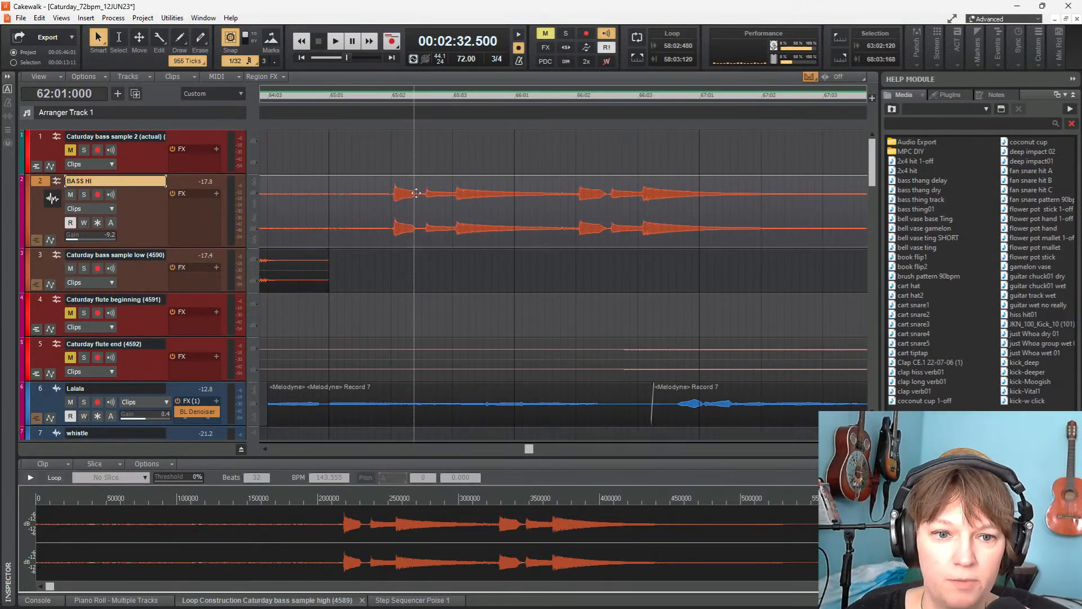
click(321, 236)
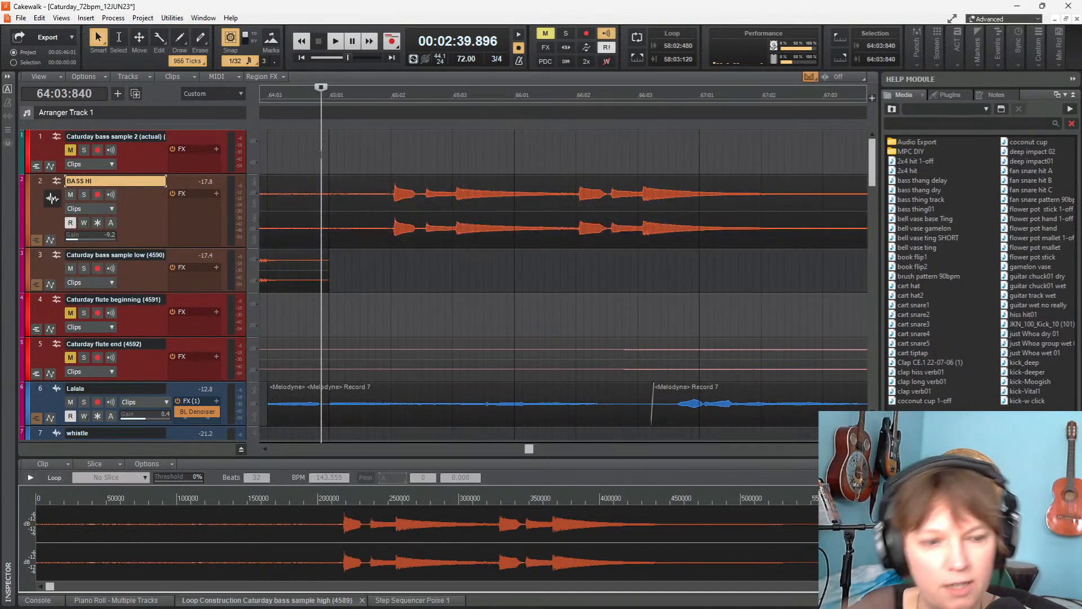
key(space)
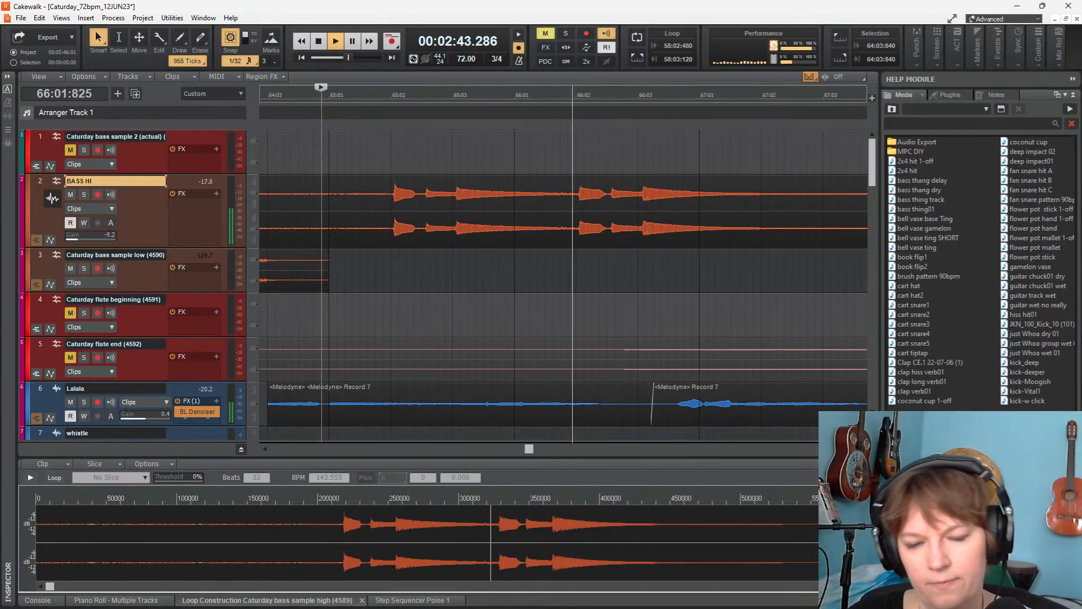
key(space)
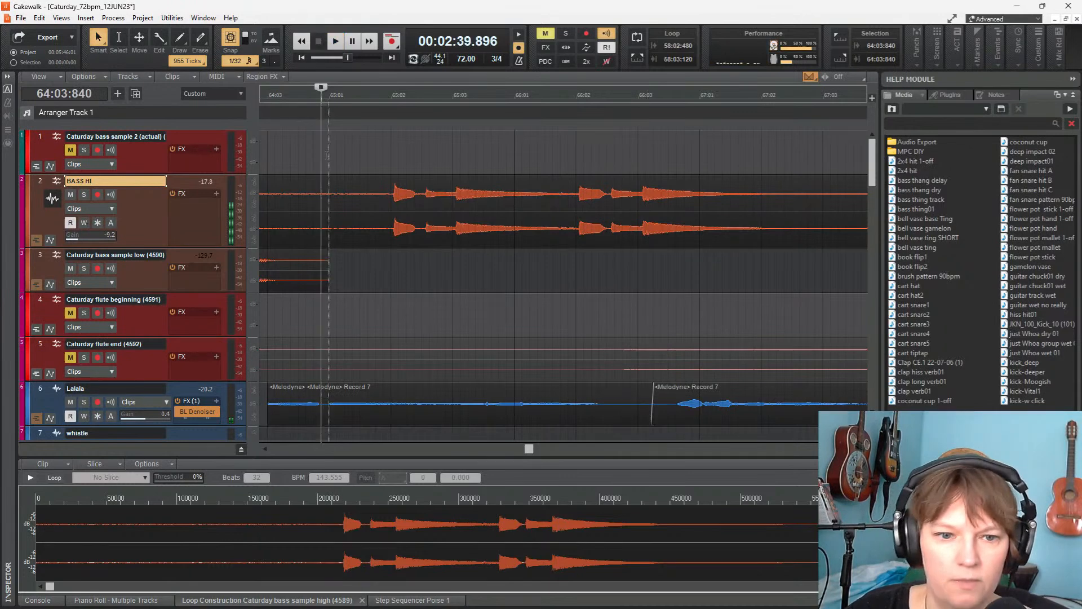
Nudge the high bass clip slightly earlier, to about 63:02:085, and audition the ending through measure 71
click(417, 198)
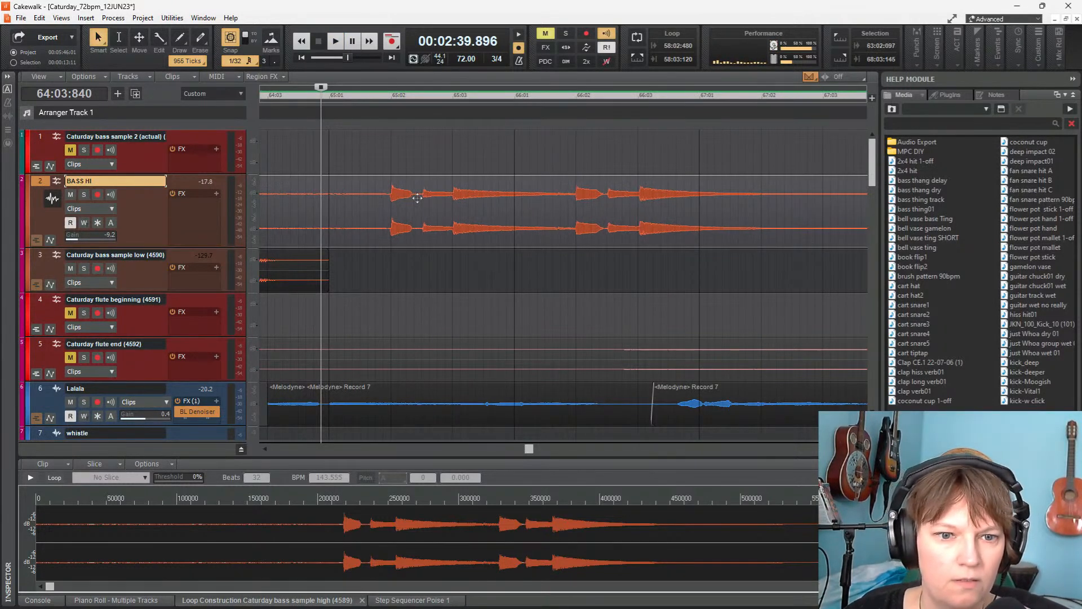
key(space)
scroll(468, 199, down, 1)
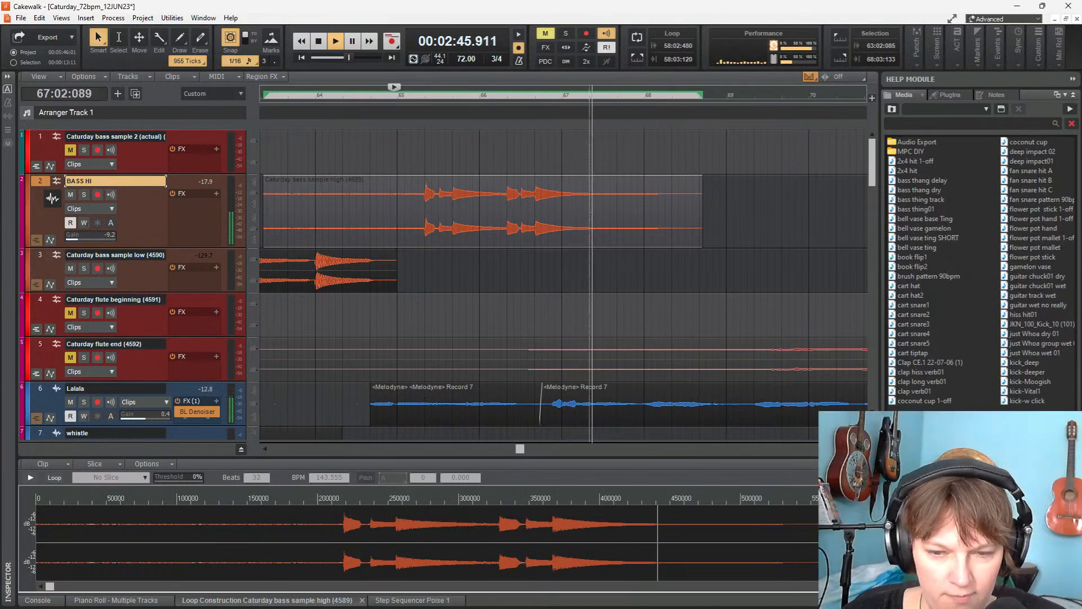
scroll(625, 280, down, 2)
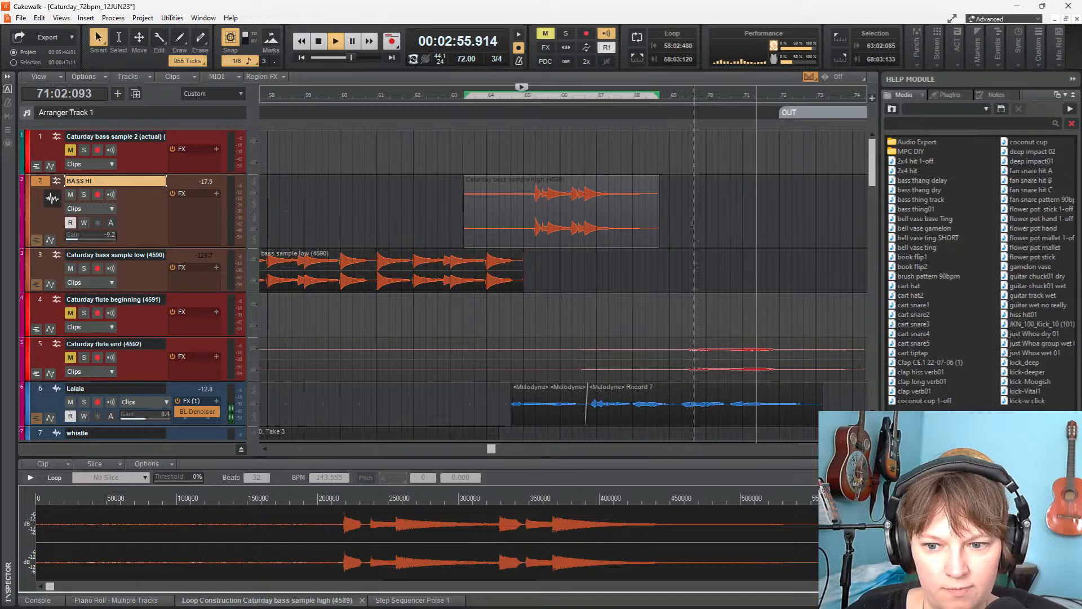
Copy the high bass clip to 69:03:000, trim its empty start up to just before the first note, and audition from measure 69
scroll(690, 220, down, 2)
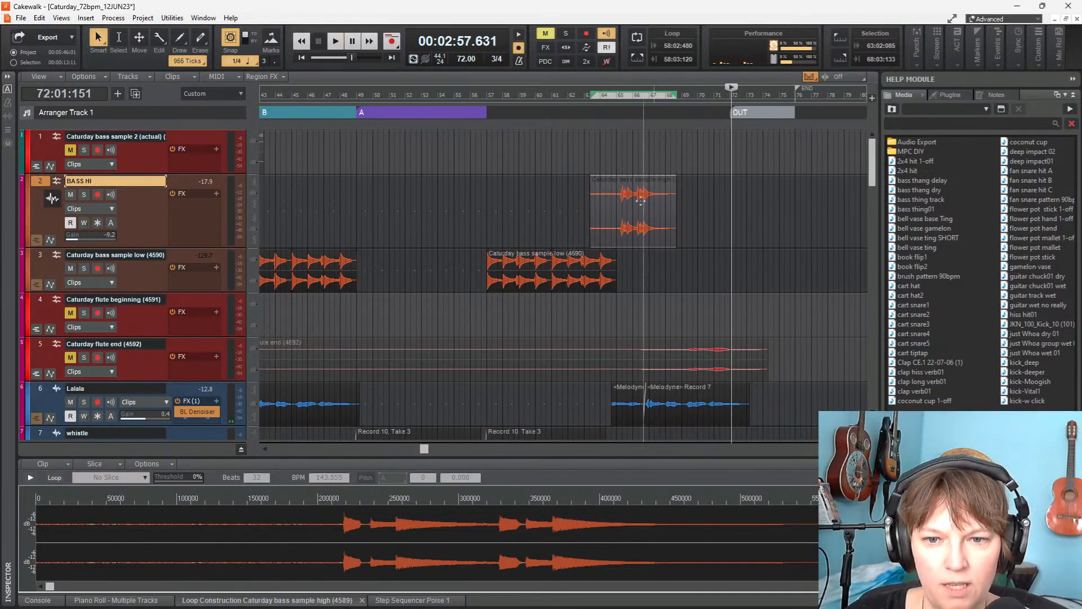
drag(631, 192, 736, 192)
scroll(748, 194, up, 1)
scroll(747, 195, up, 2)
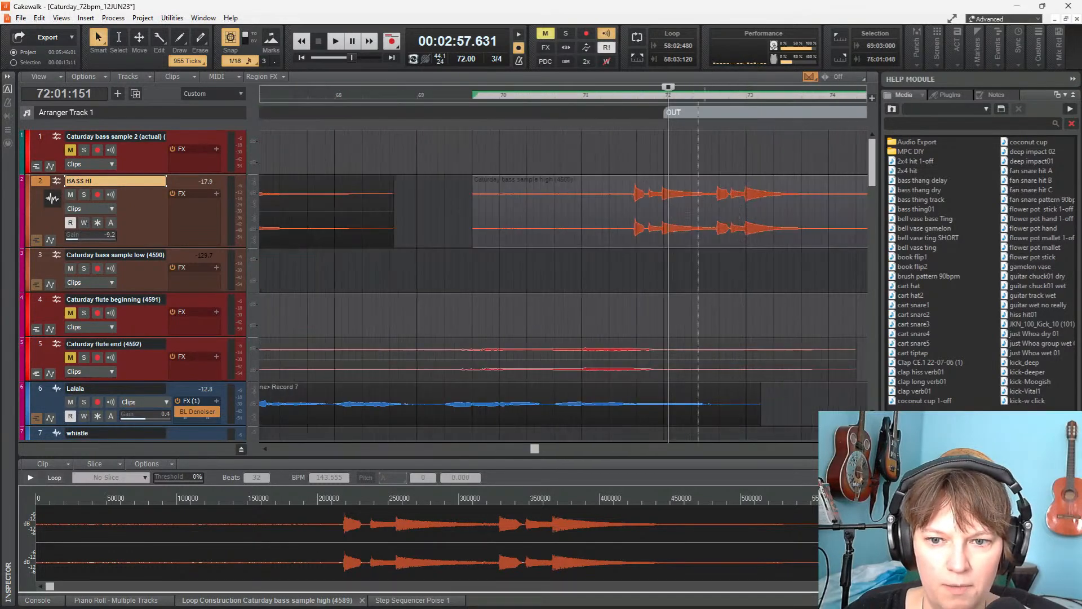
drag(474, 219, 621, 223)
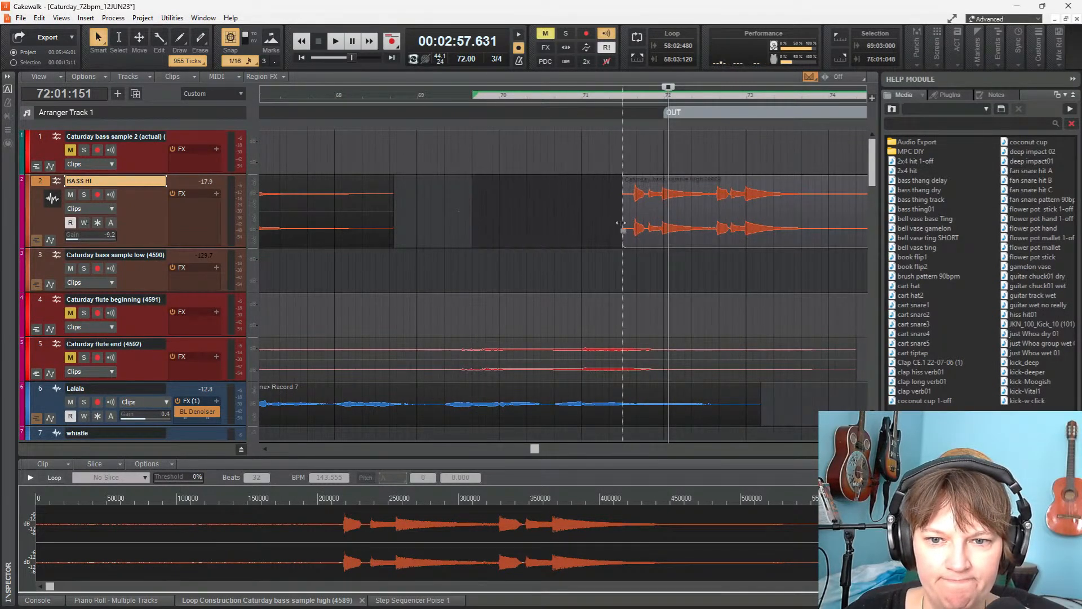
click(417, 161)
key(space)
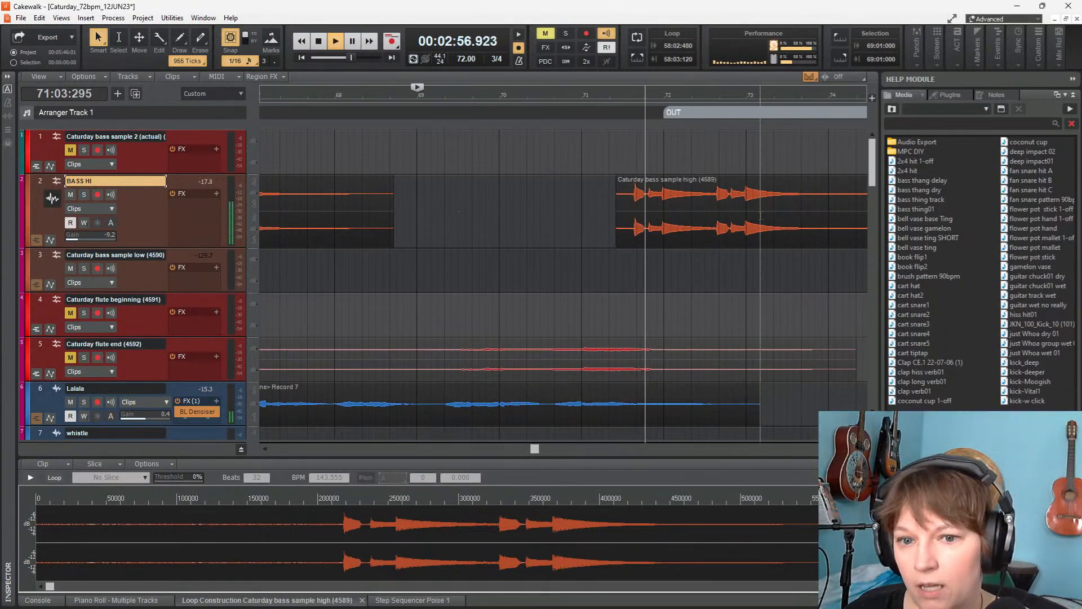
key(space)
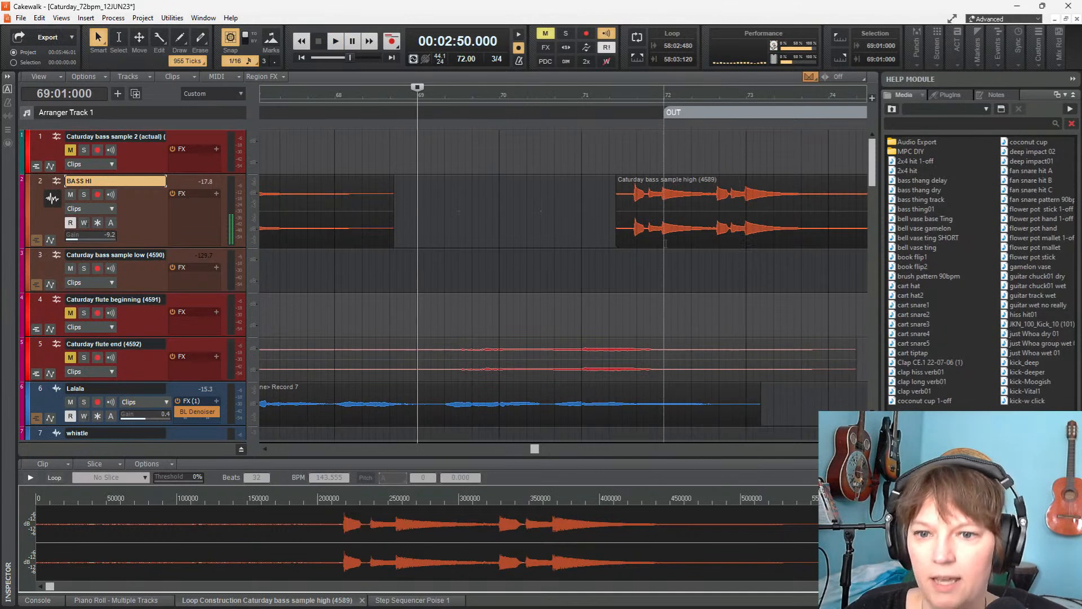
Trim the copied high bass clip down to its second phrase, tighten its start near the OUT section, and play from measure 69
drag(620, 223, 671, 248)
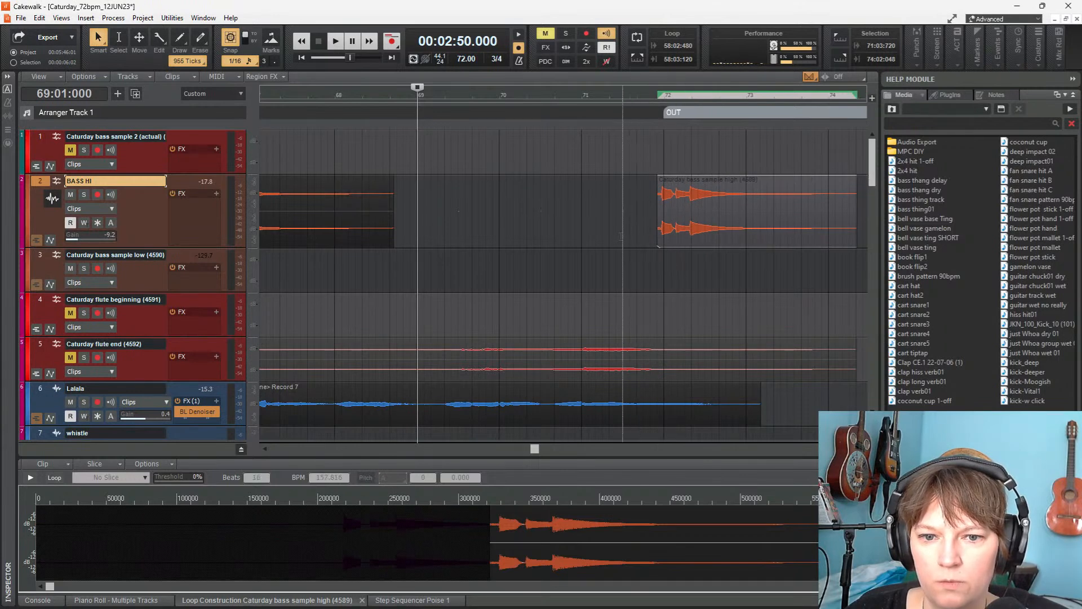
key(space)
scroll(671, 252, up, 2)
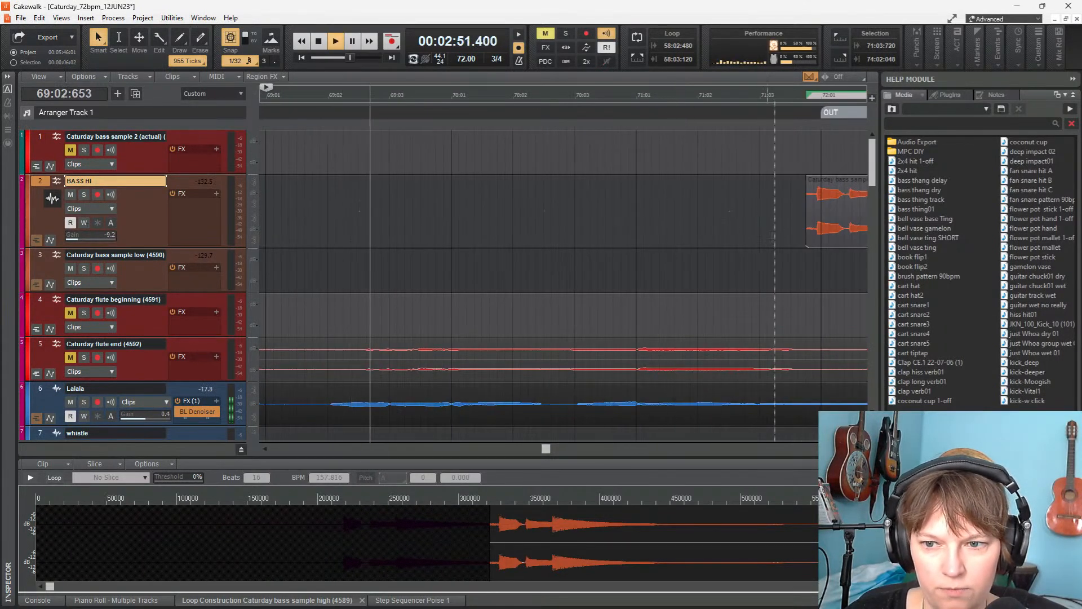
drag(810, 220, 817, 218)
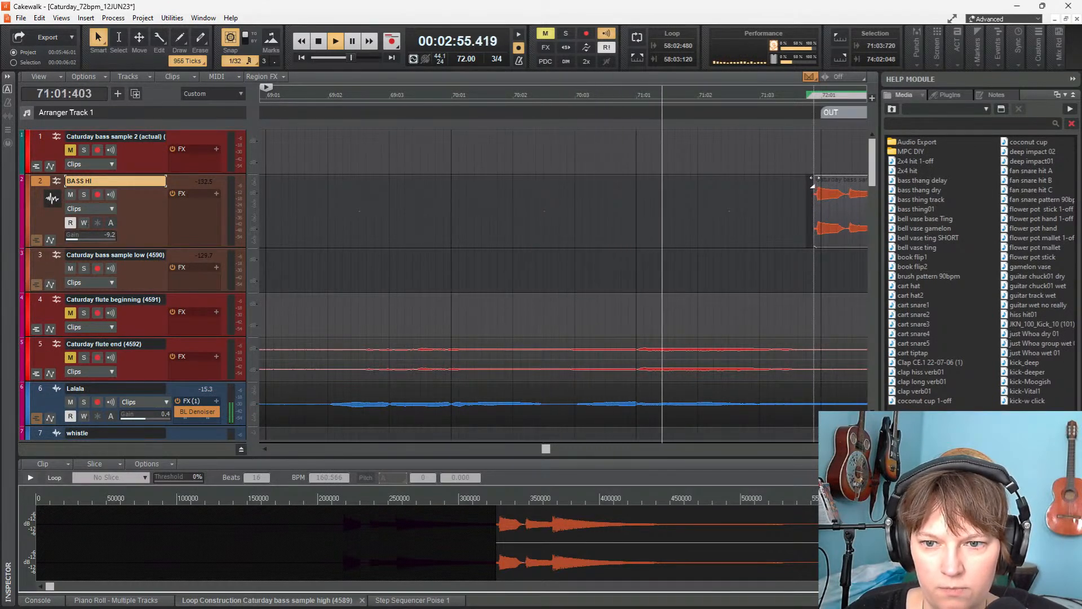
key(space)
Shift the trimmed bass clip earlier to about 71:02:902, give it a short fade-in, and audition the ending
drag(816, 246, 762, 209)
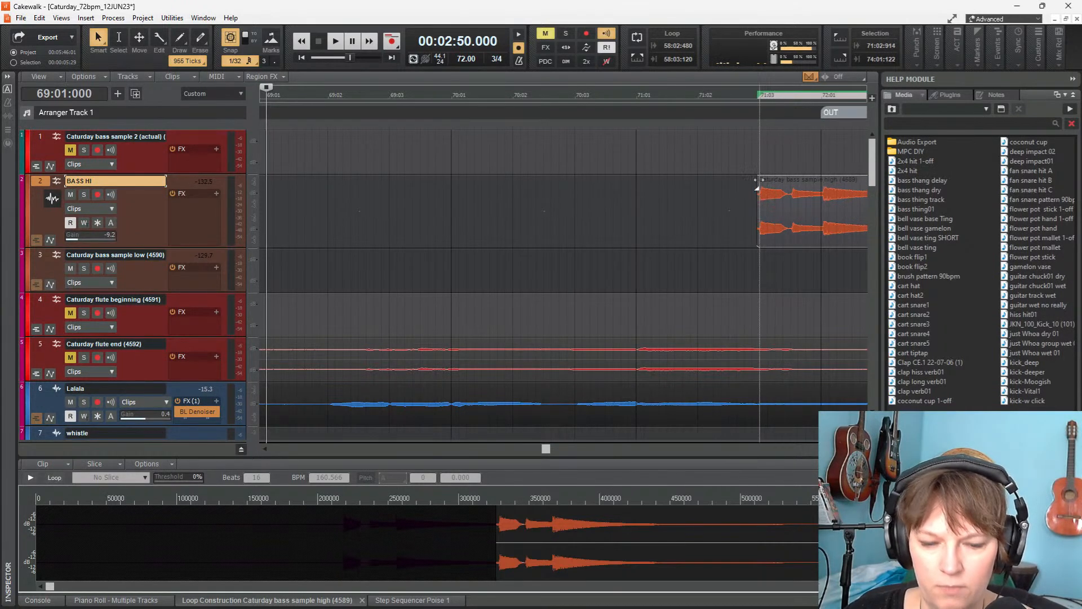
scroll(761, 183, up, 3)
drag(747, 180, 757, 183)
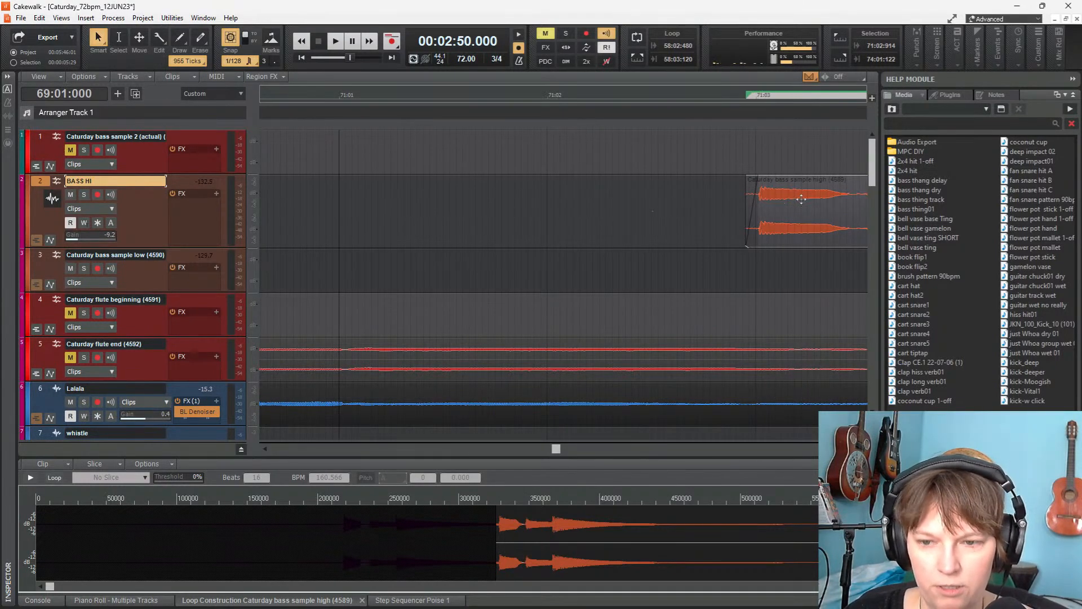
scroll(715, 191, down, 4)
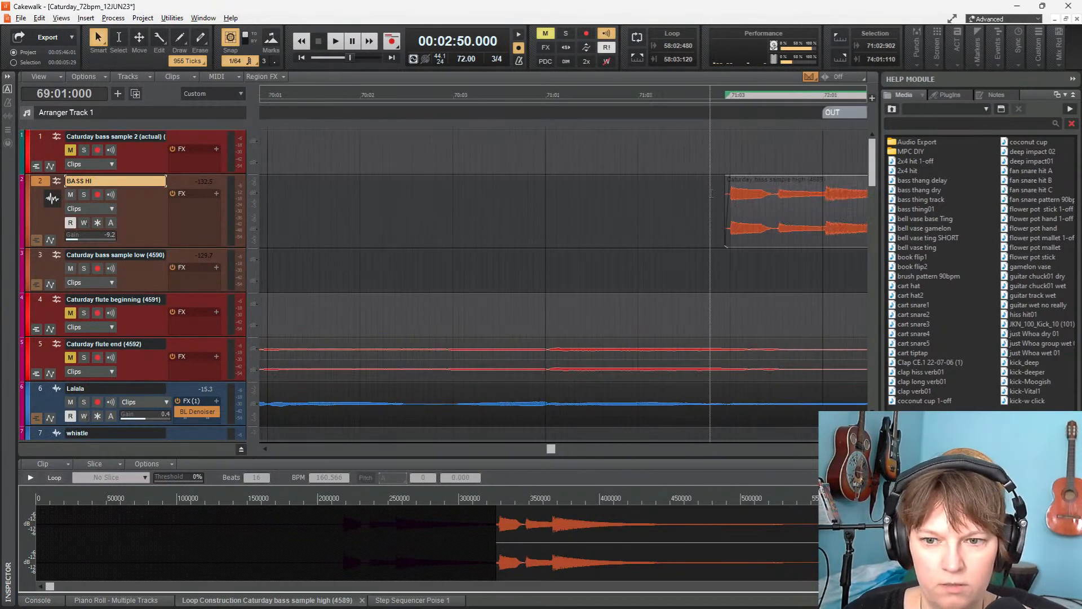
key(space)
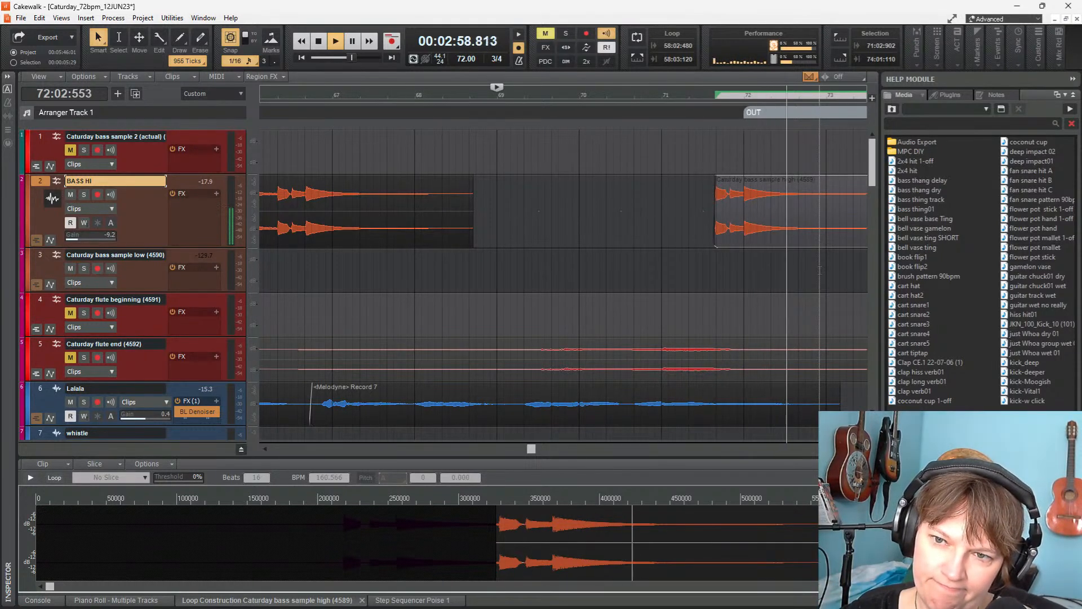
key(space)
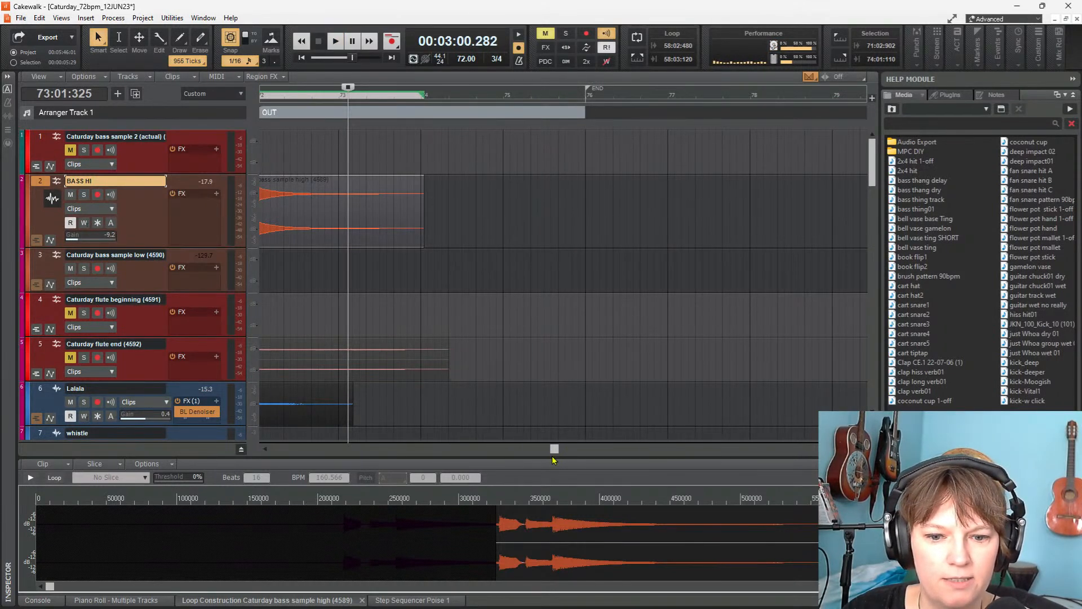
Move the melotron clip on track 11 to start at 72:01:000, aligned with the OUT section
drag(554, 450, 541, 451)
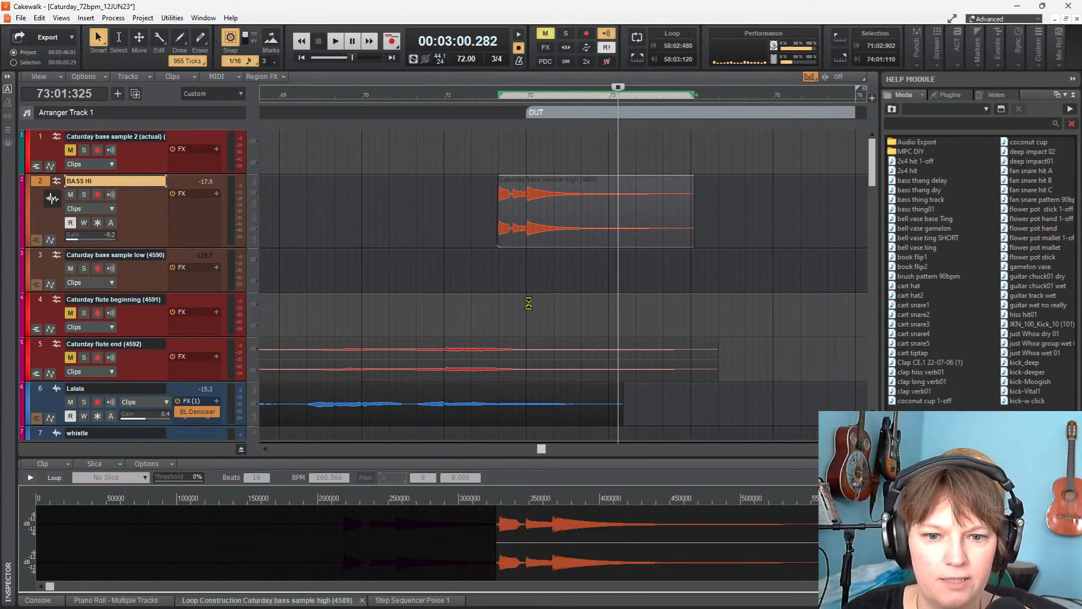
scroll(533, 294, down, 5)
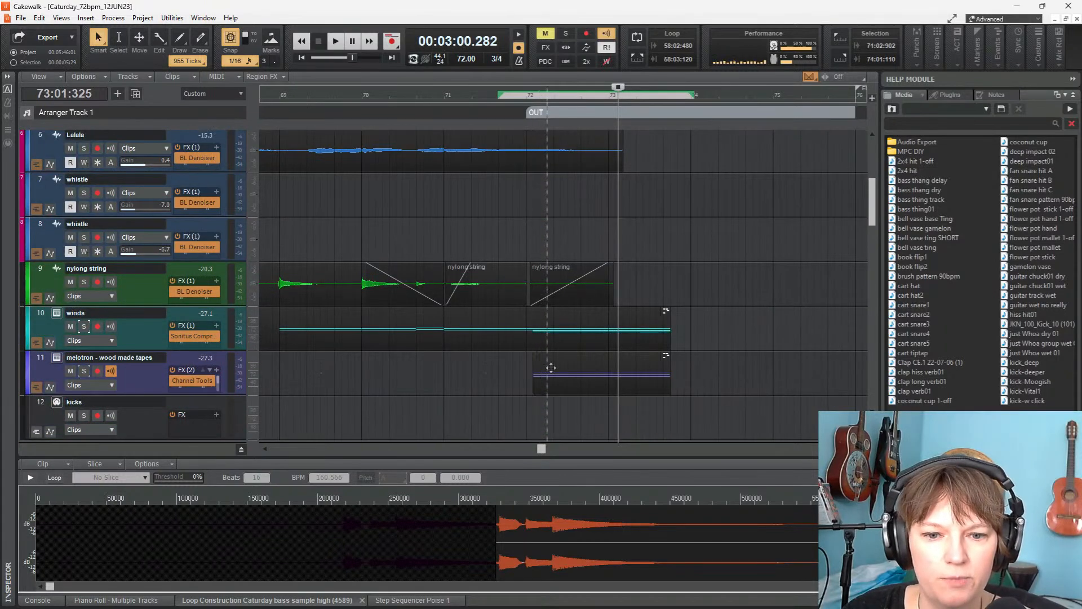
click(553, 362)
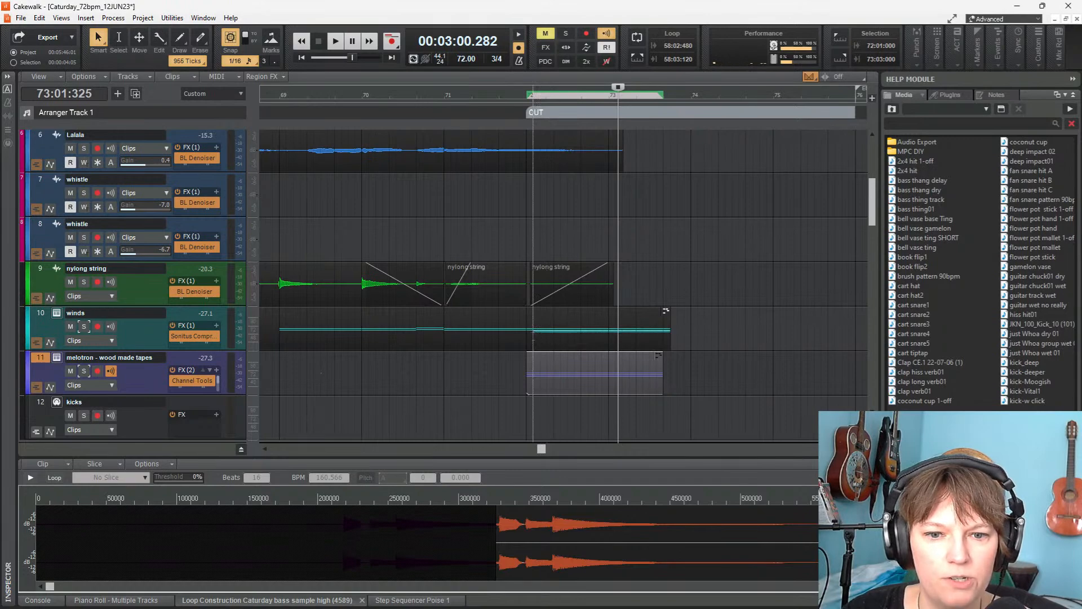
Open the winds clip in an enlarged piano roll, extend the two lower notes' starts back to 72:01:000, and audition from measure 71
click(534, 337)
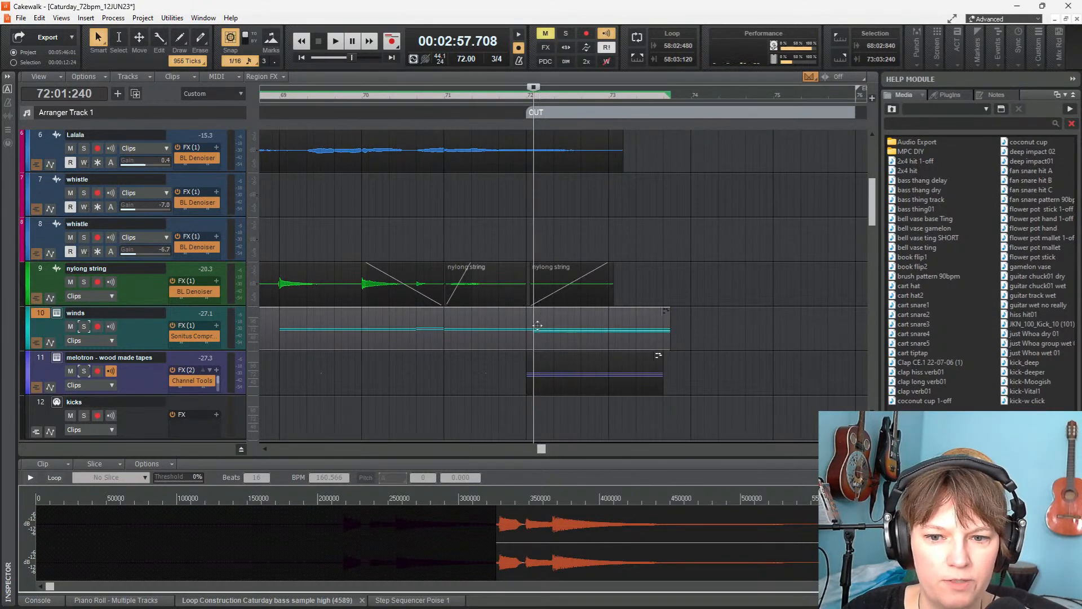
double_click(538, 325)
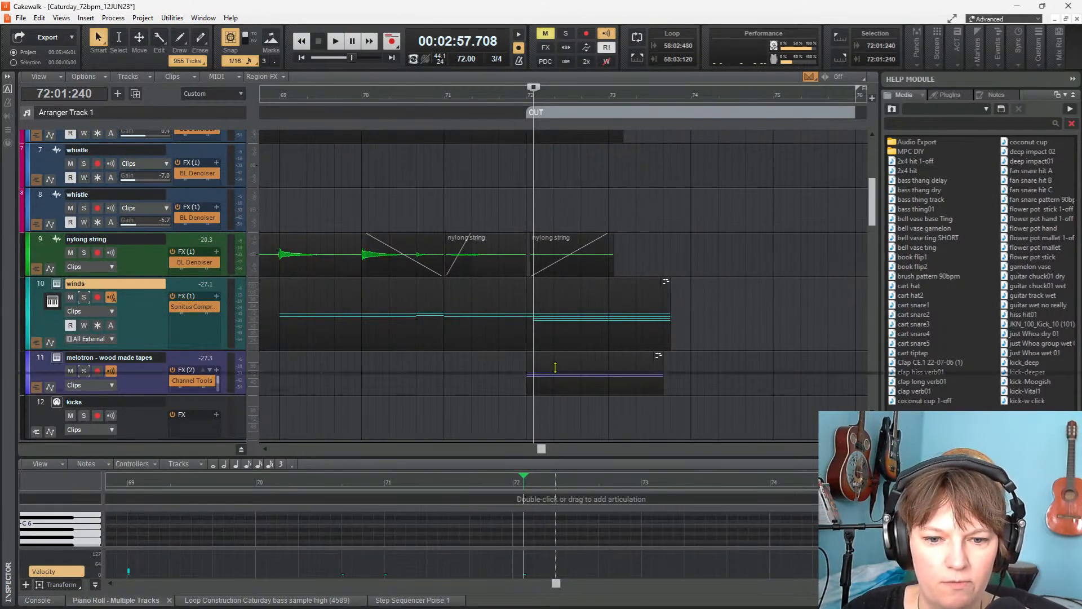
drag(569, 464, 564, 333)
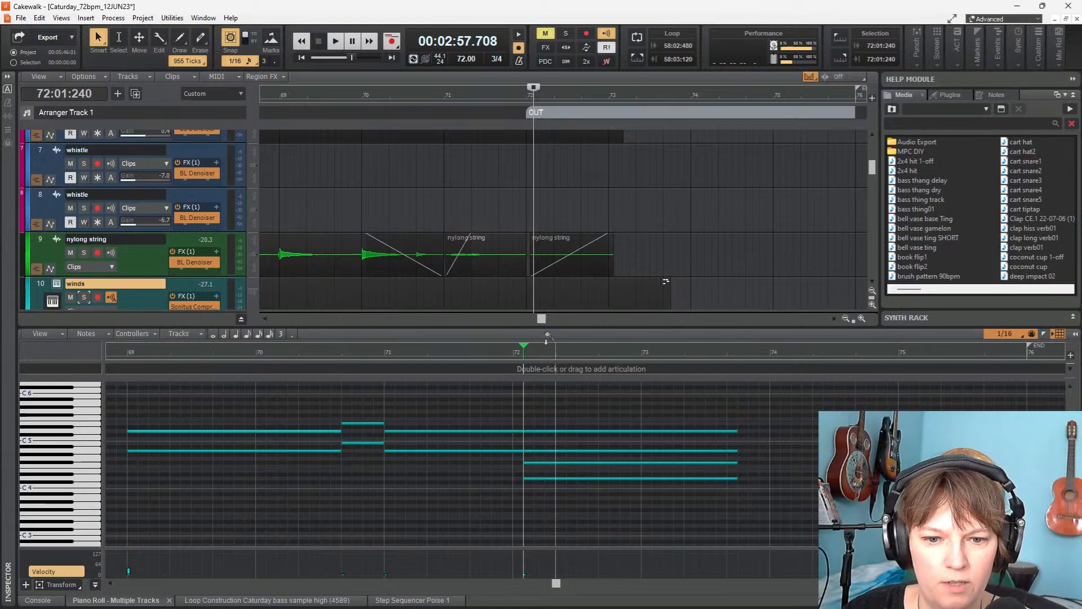
click(526, 463)
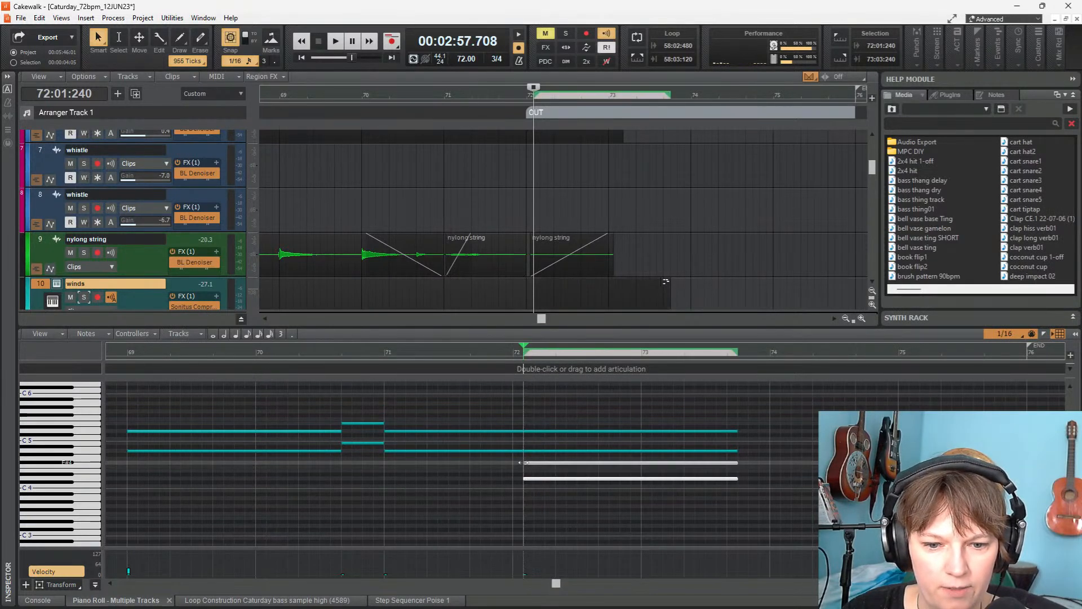
drag(512, 464, 513, 464)
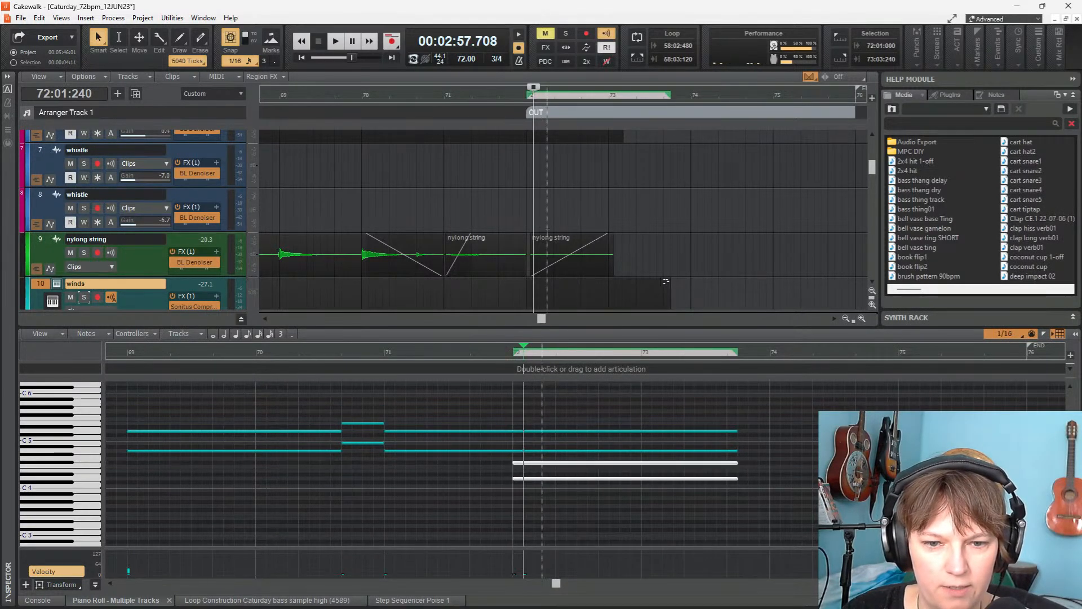
click(444, 206)
key(space)
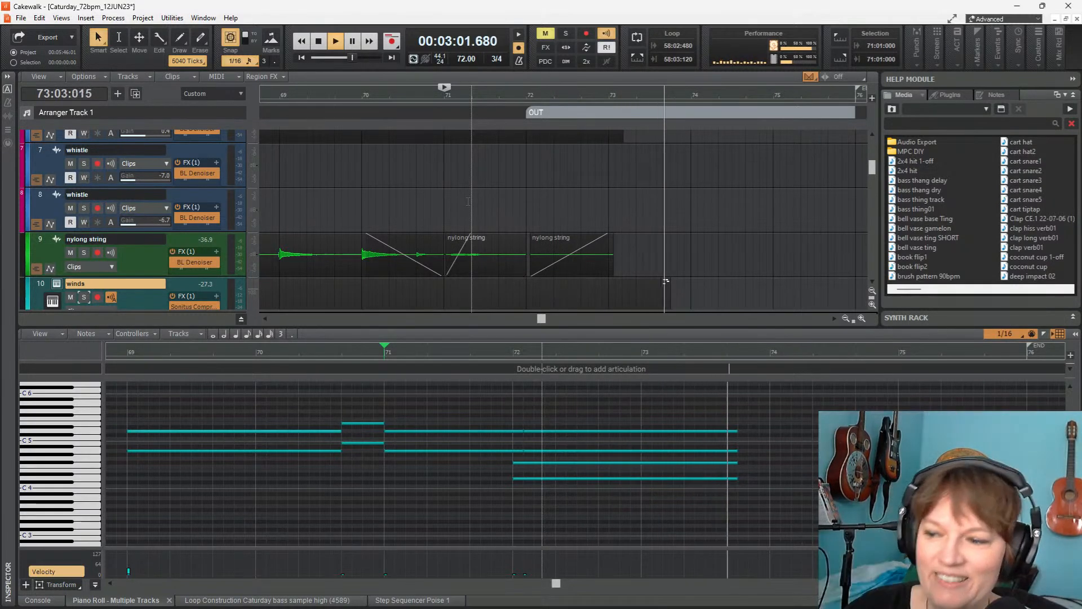
Play the song from the beginning through about measure 17, with the track area enlarged, and look over the tracks during playback
key(space)
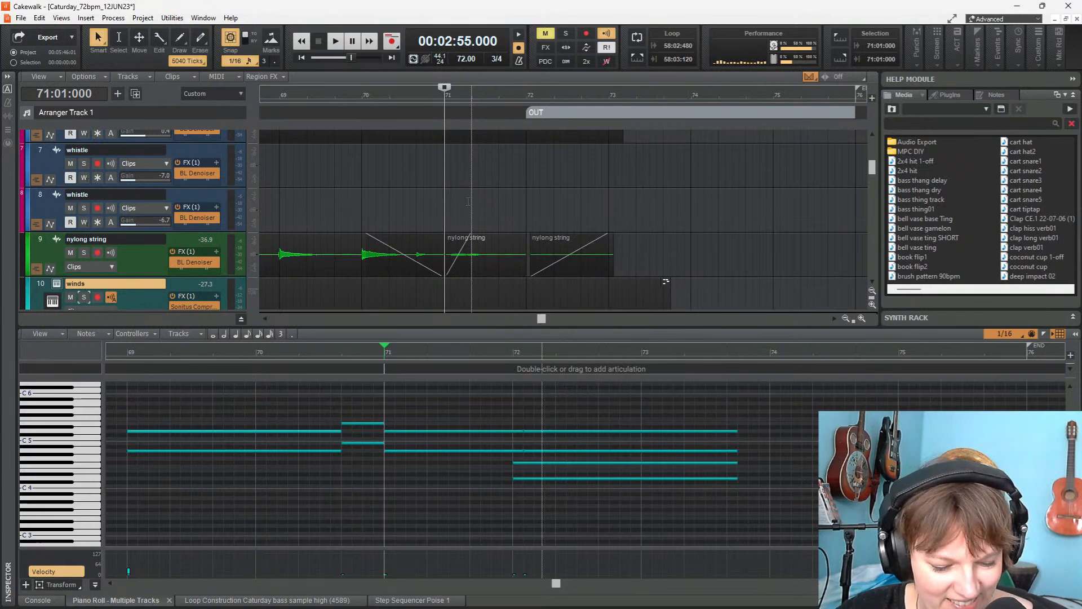
key(w)
key(space)
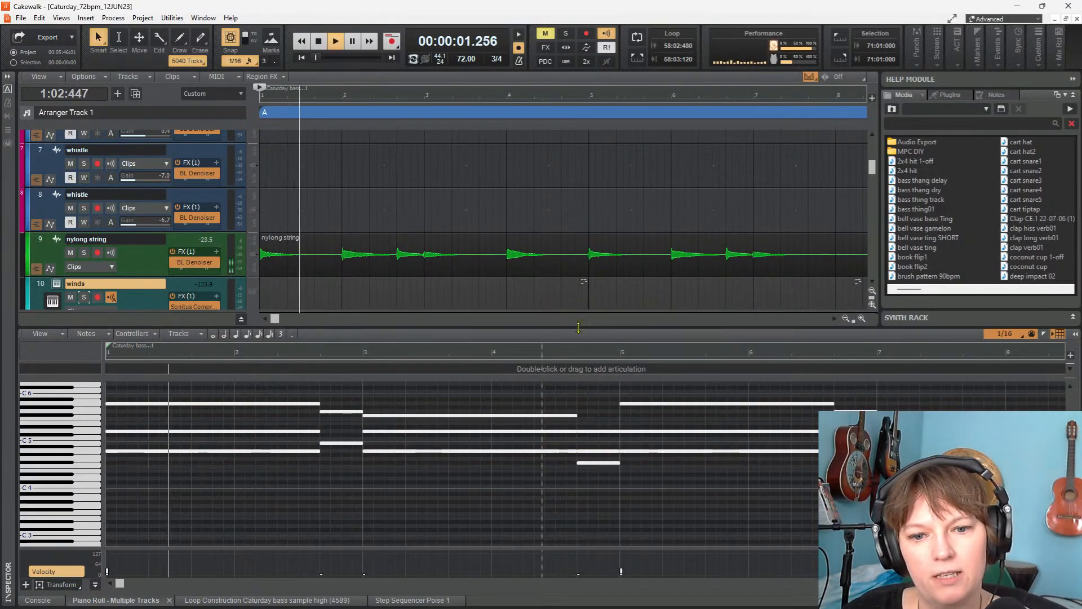
key(2)
scroll(527, 340, up, 3)
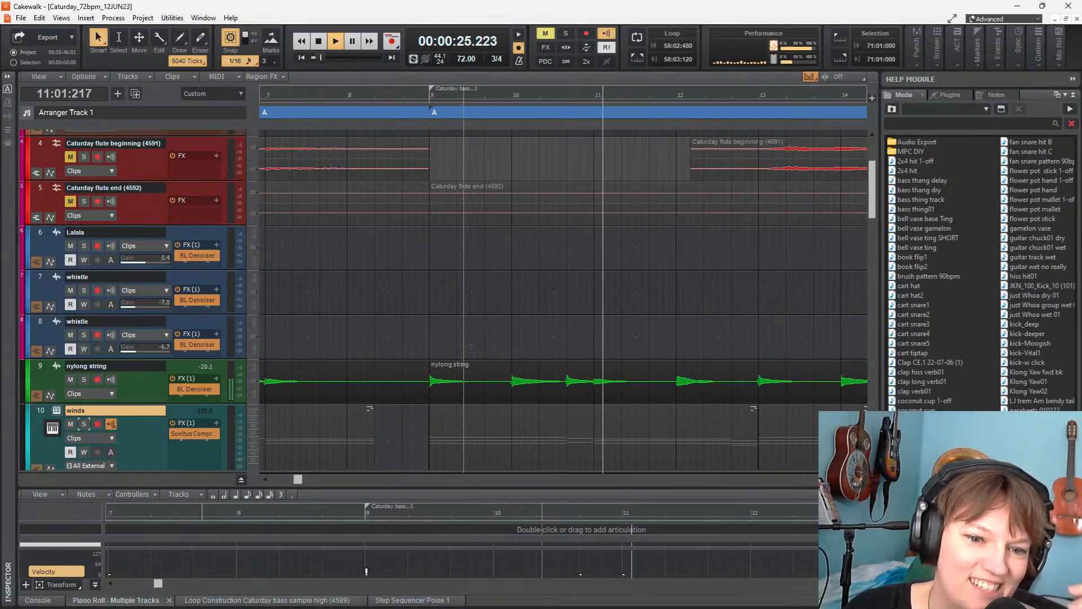
scroll(461, 350, down, 5)
scroll(533, 322, down, 15)
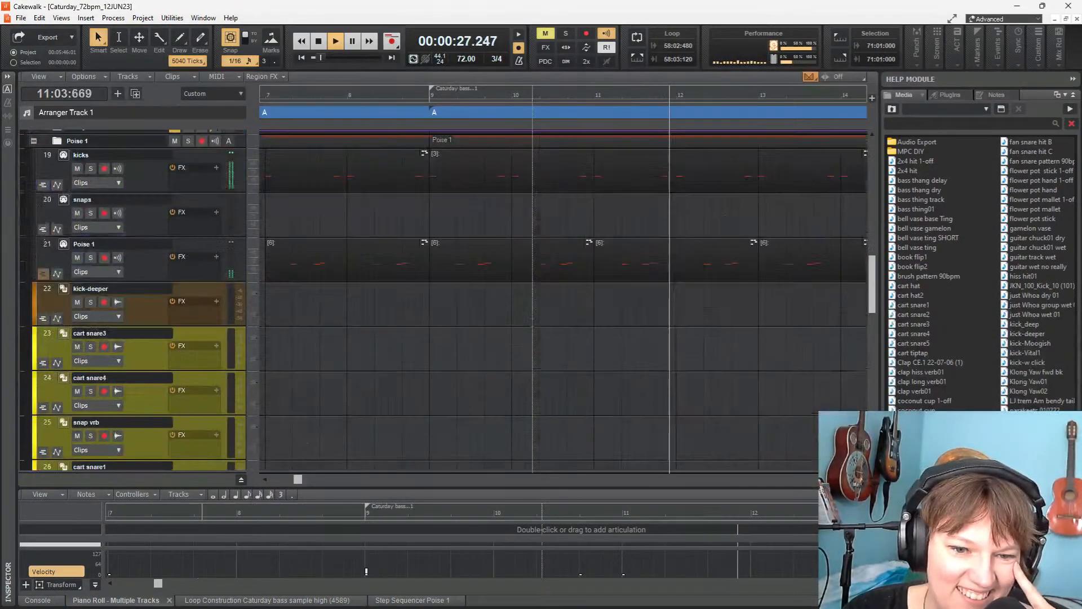
scroll(532, 322, up, 20)
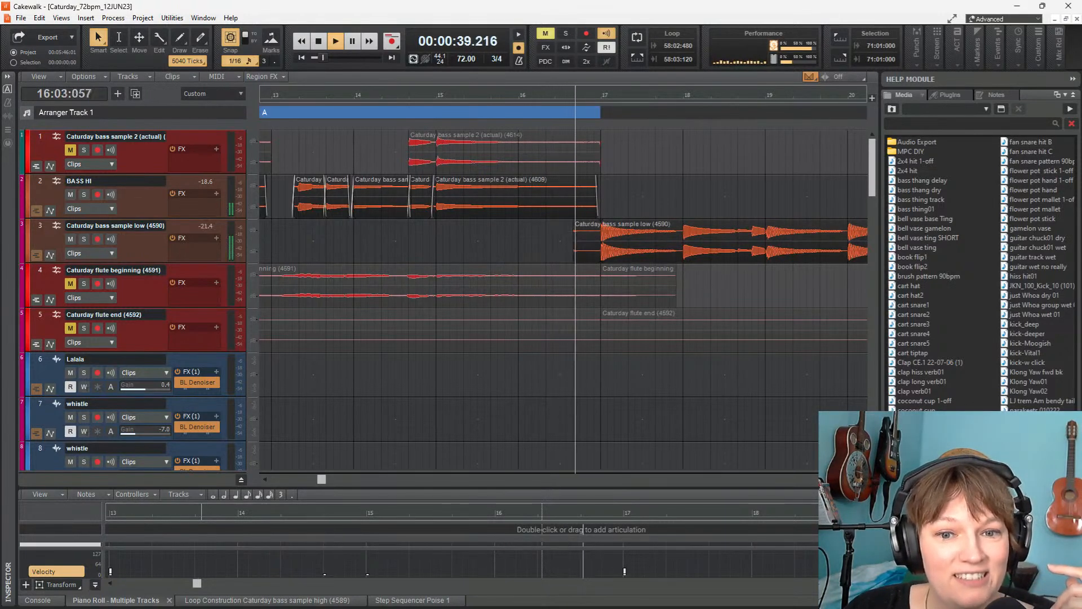
key(space)
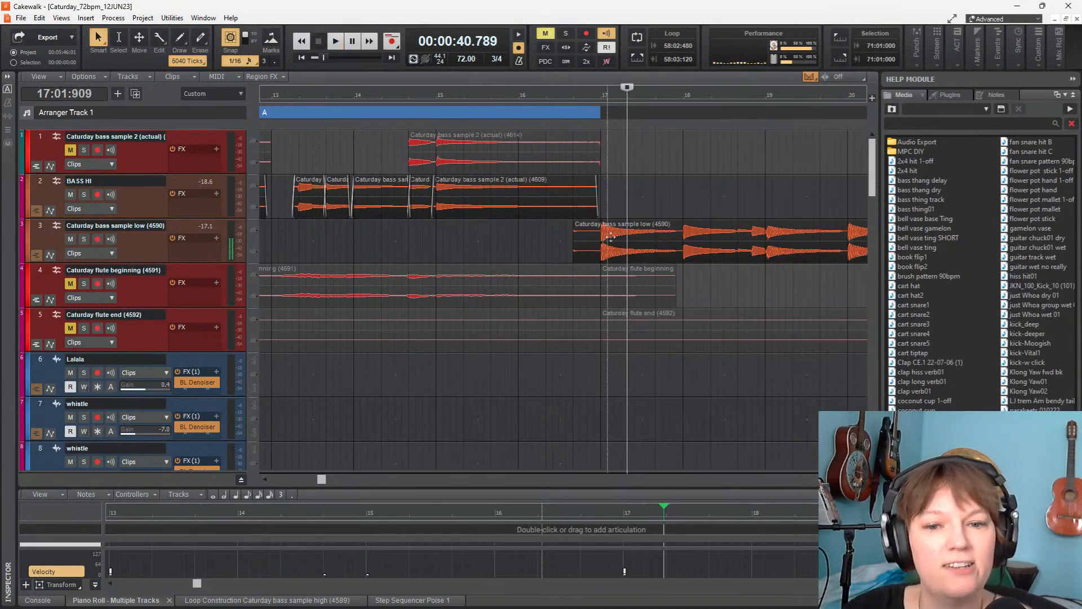
Trim the start of the low bass clip to just before measure 17, with a short fade-in, and audition from 13:01:720
drag(574, 242, 590, 239)
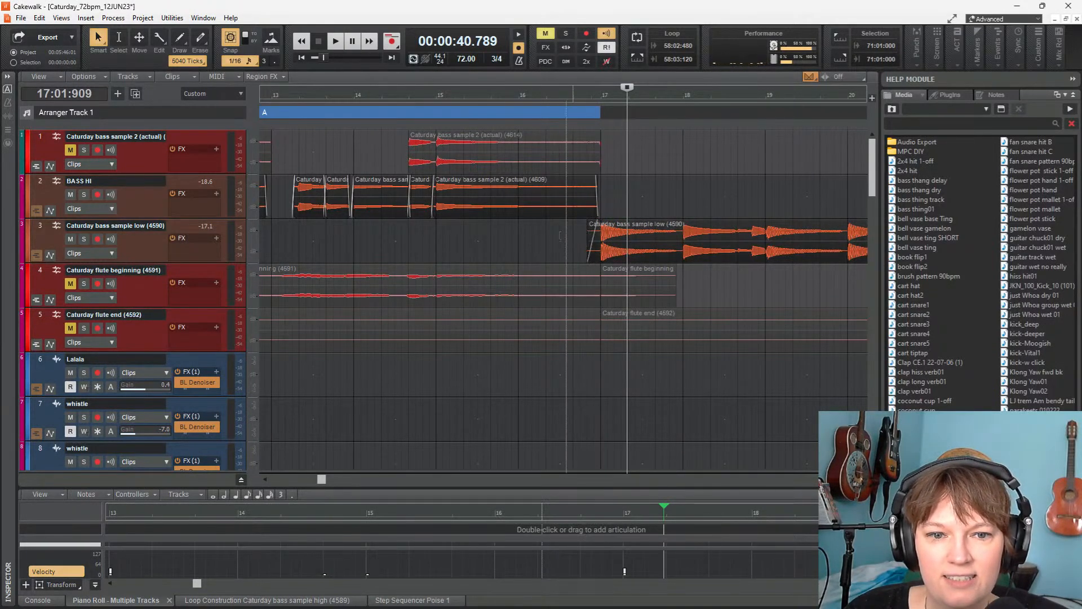
click(293, 240)
key(space)
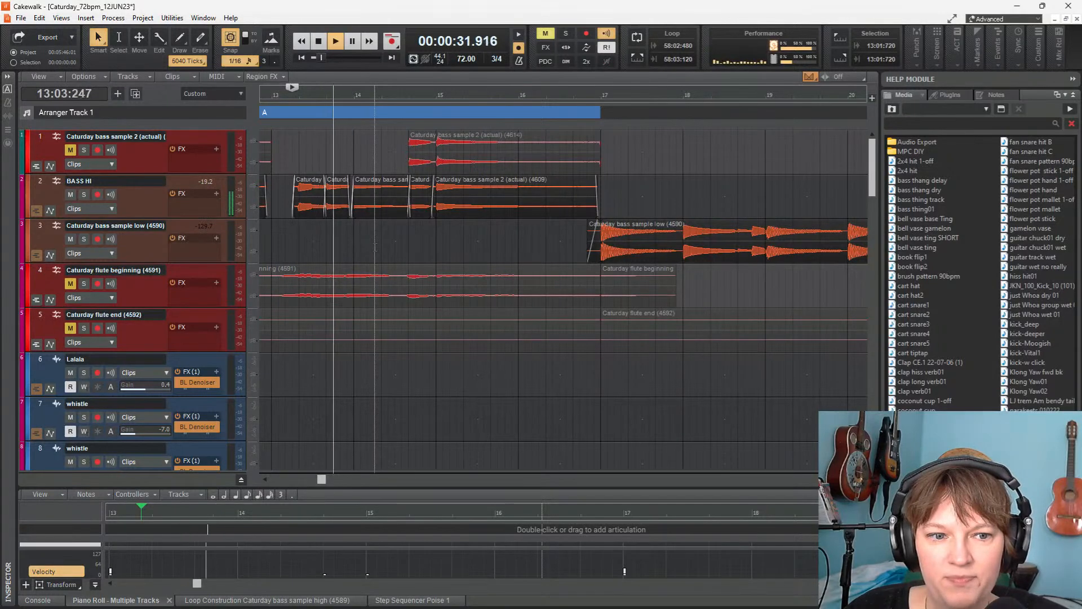
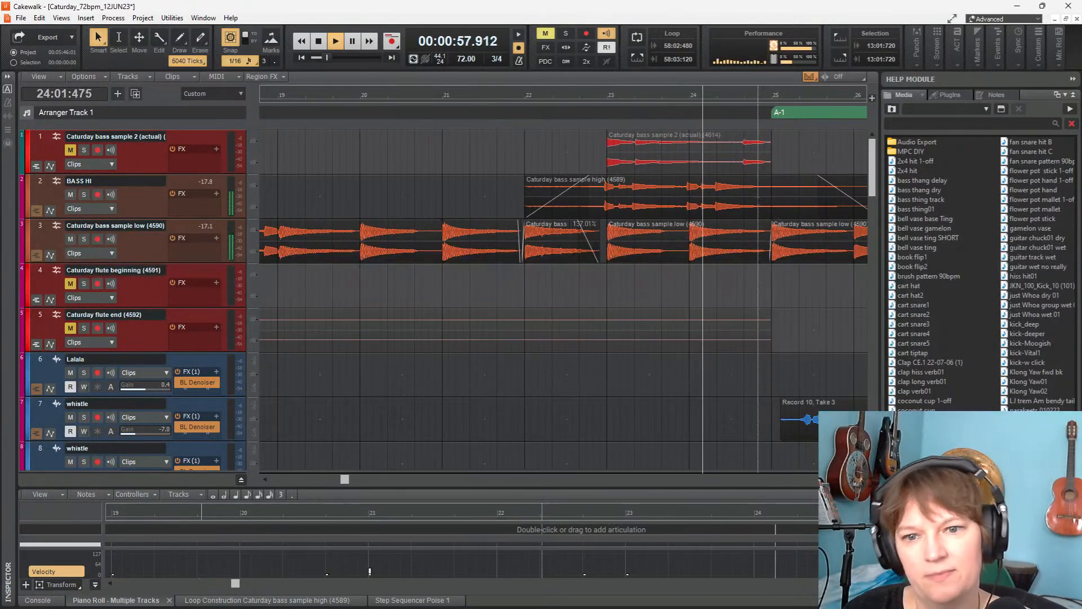
Examine how the high bass clip lines up with the low bass around measures 22 and 23, and audition from 21:03:240
click(614, 188)
scroll(590, 192, up, 5)
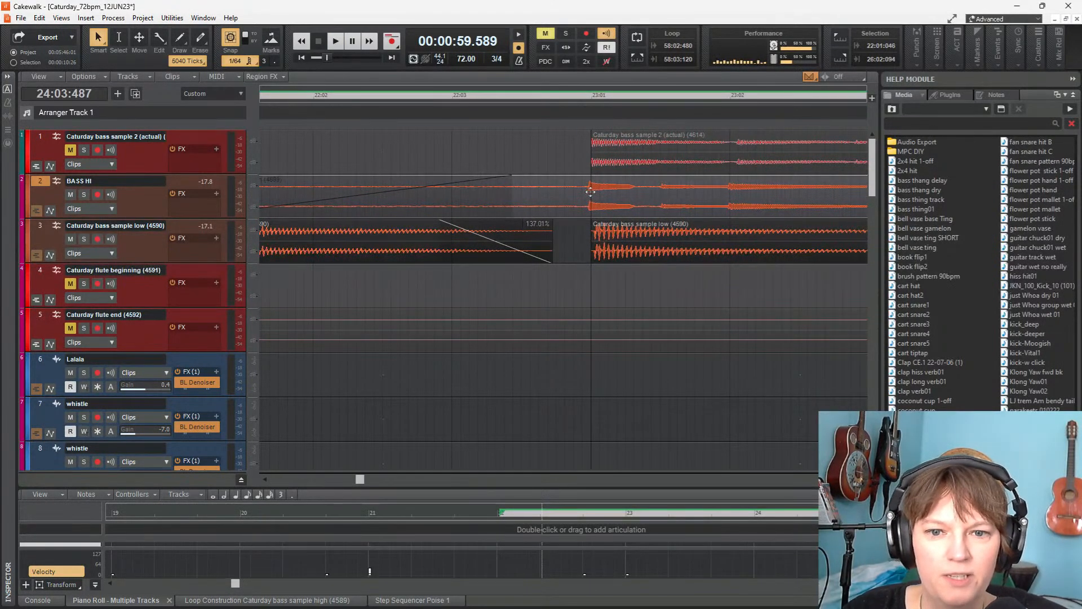
scroll(395, 301, down, 4)
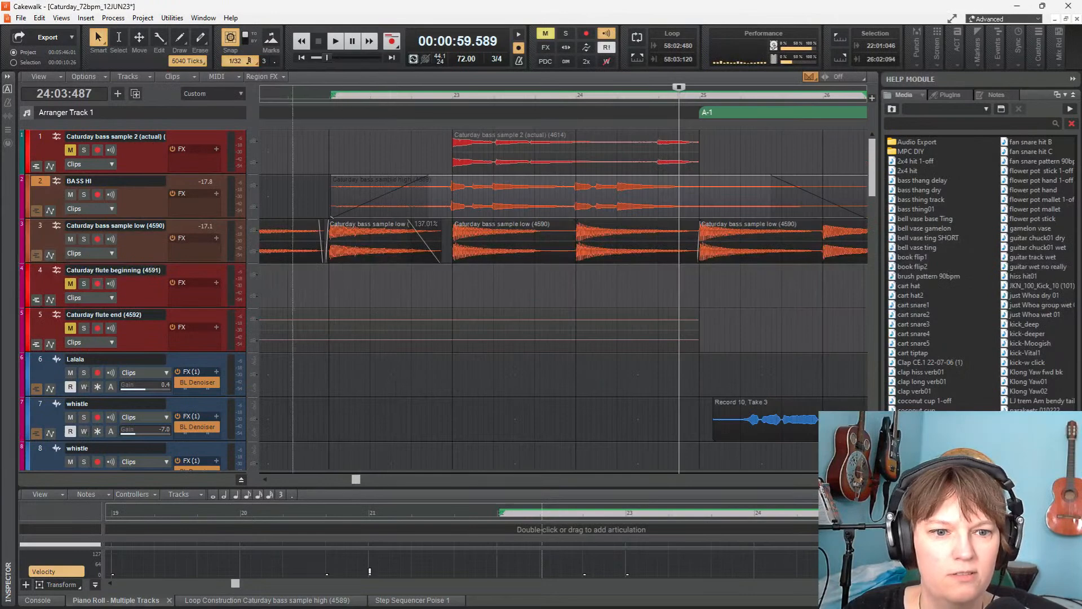
click(294, 312)
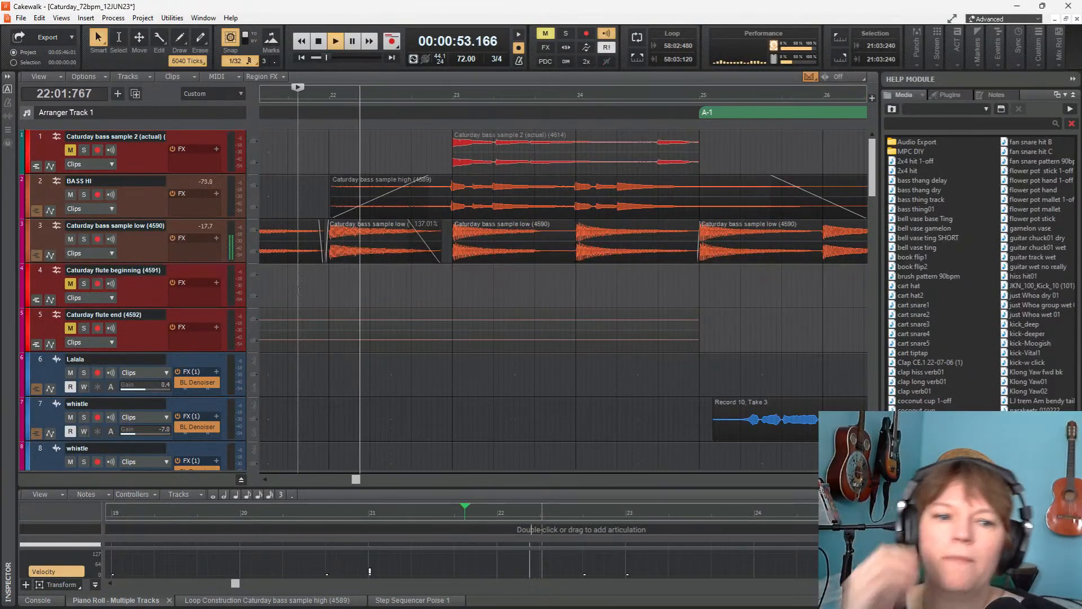
key(space)
key(space)
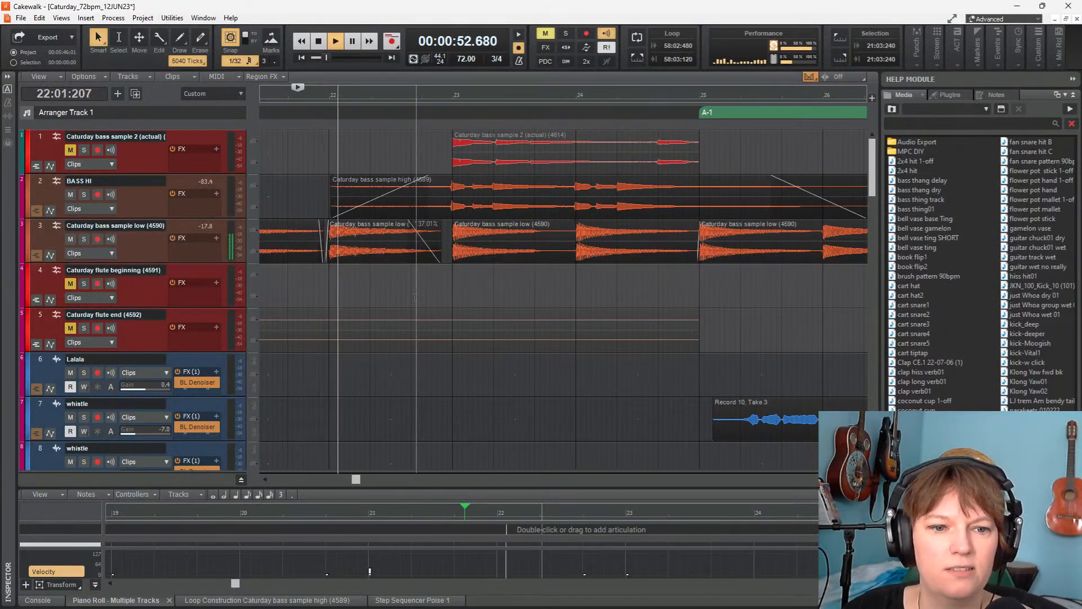
key(space)
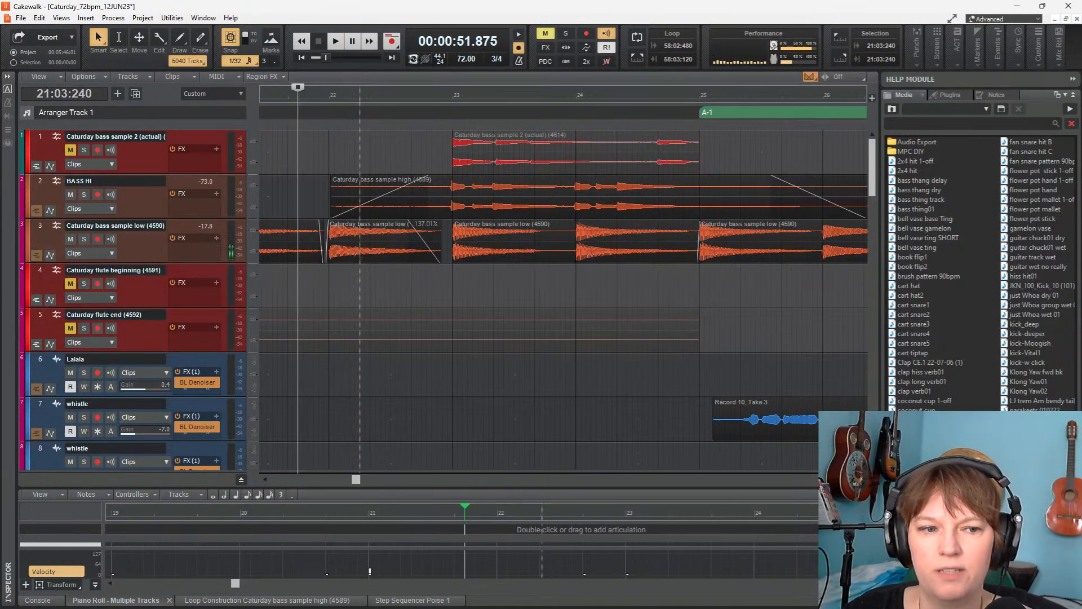
Shift the short low bass clip at measure 22 slightly earlier to start at 21:03:914, and audition the passage
scroll(361, 259, up, 2)
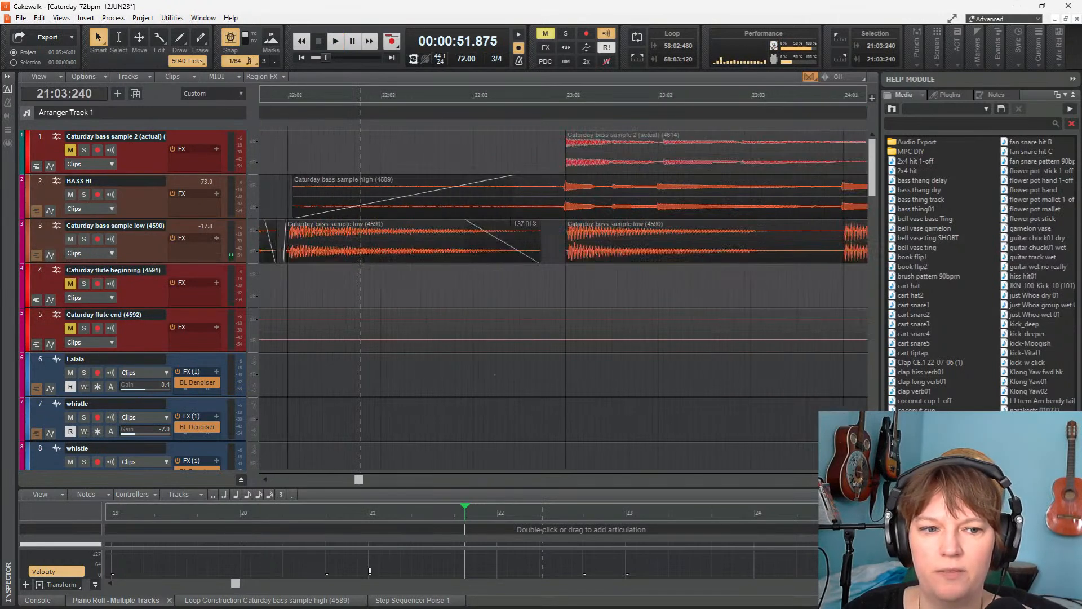
scroll(392, 230, left, 3)
click(392, 230)
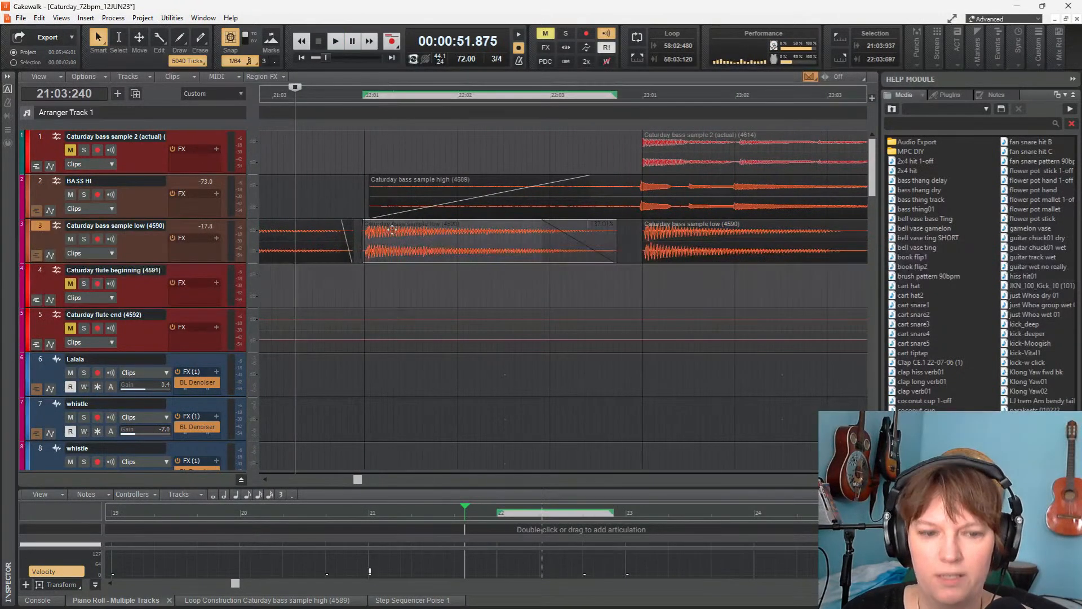
drag(391, 230, 389, 230)
key(space)
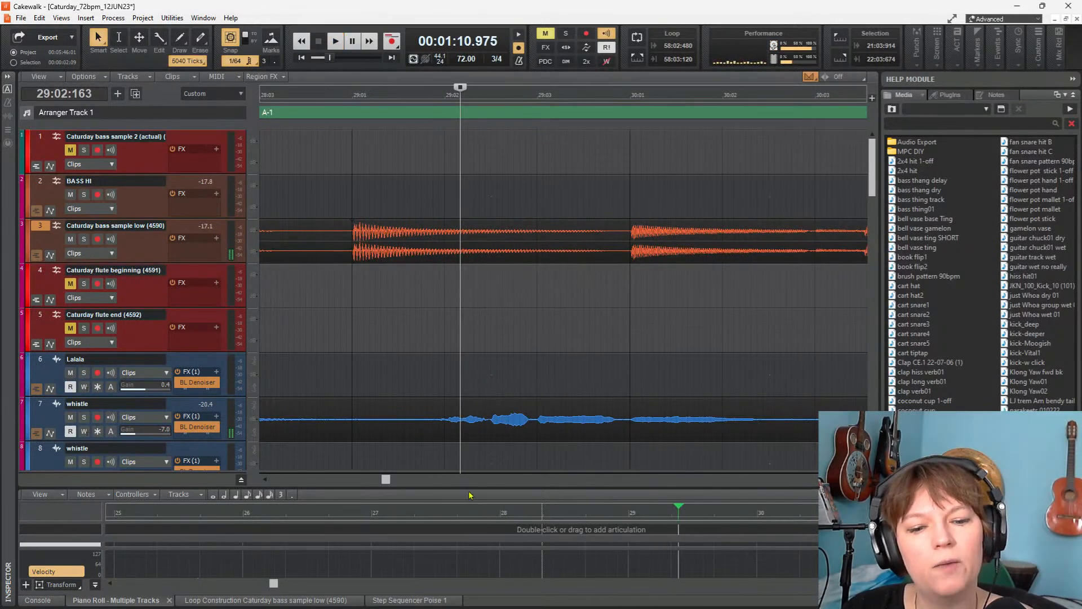
Enlarge the lower pane, show the console in it, and look through the tracks across sections A-1 to B
drag(472, 428, 471, 278)
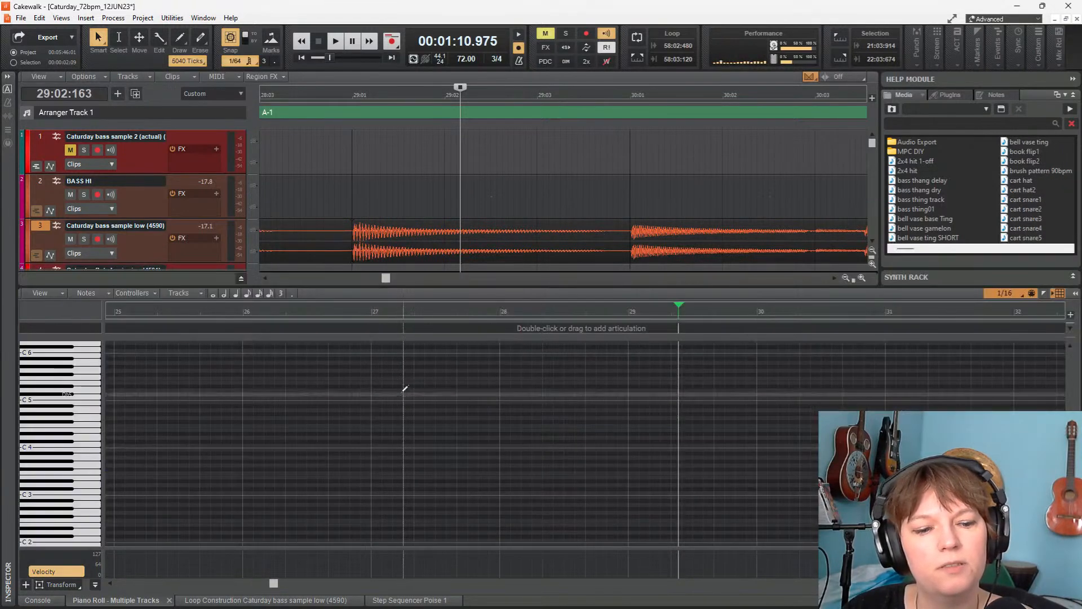
click(35, 601)
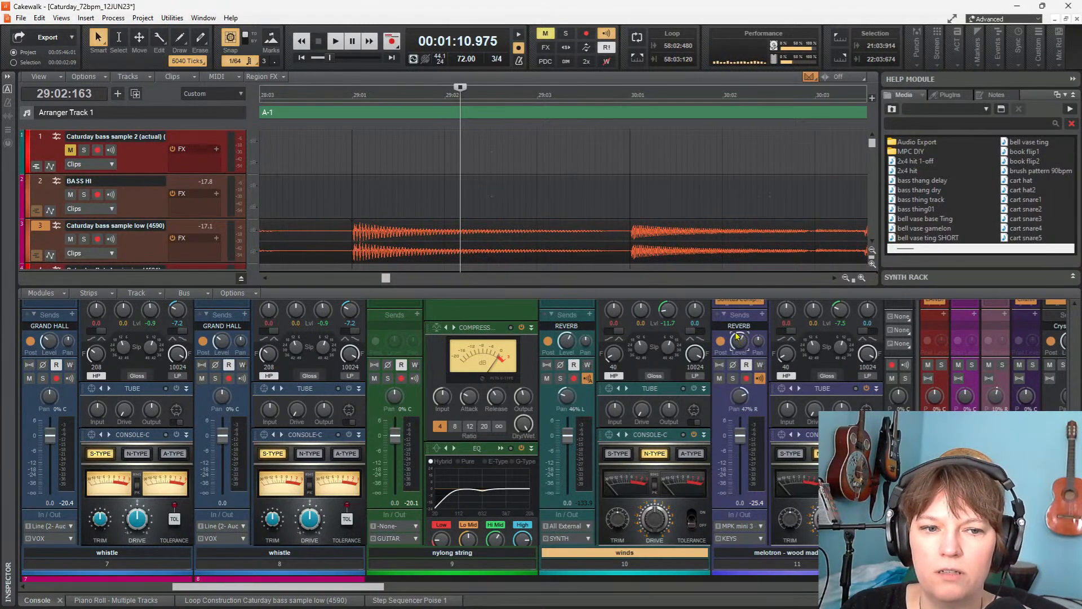
scroll(544, 243, down, 3)
scroll(426, 237, down, 2)
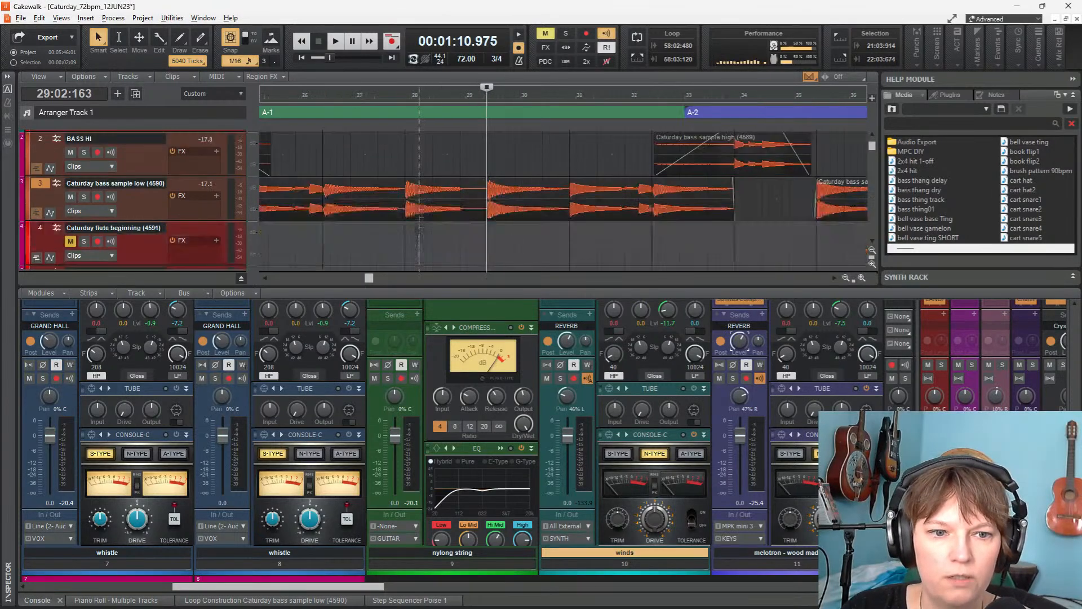
scroll(415, 218, down, 2)
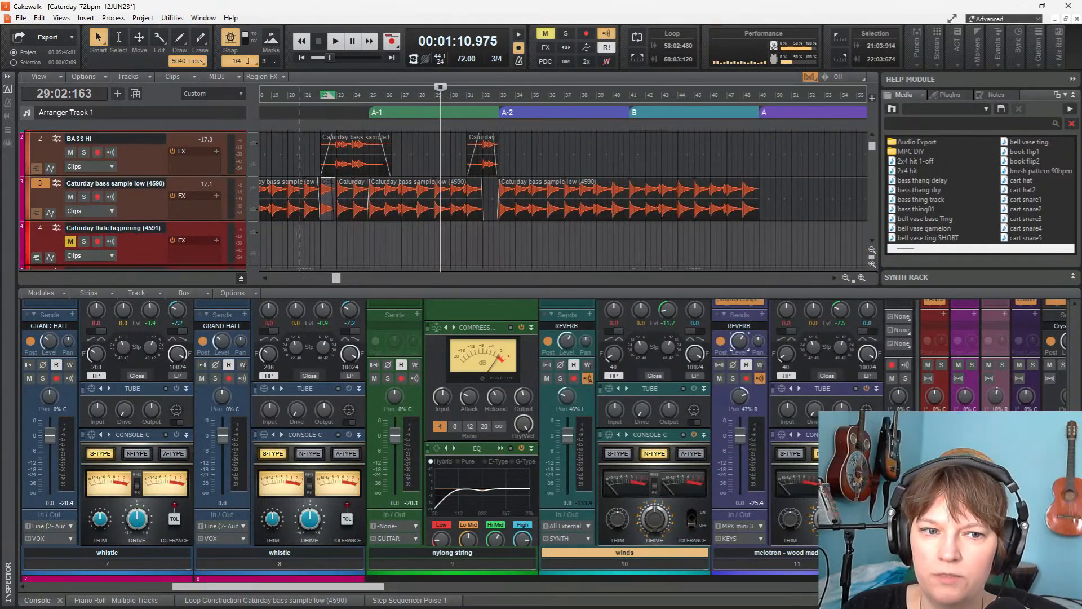
scroll(559, 200, down, 10)
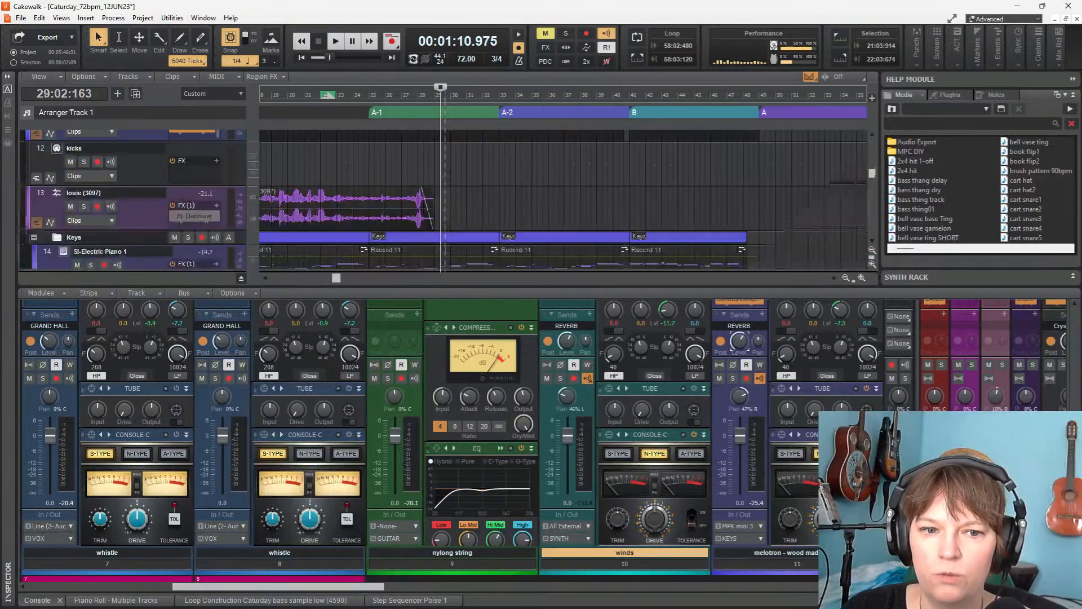
scroll(558, 199, down, 8)
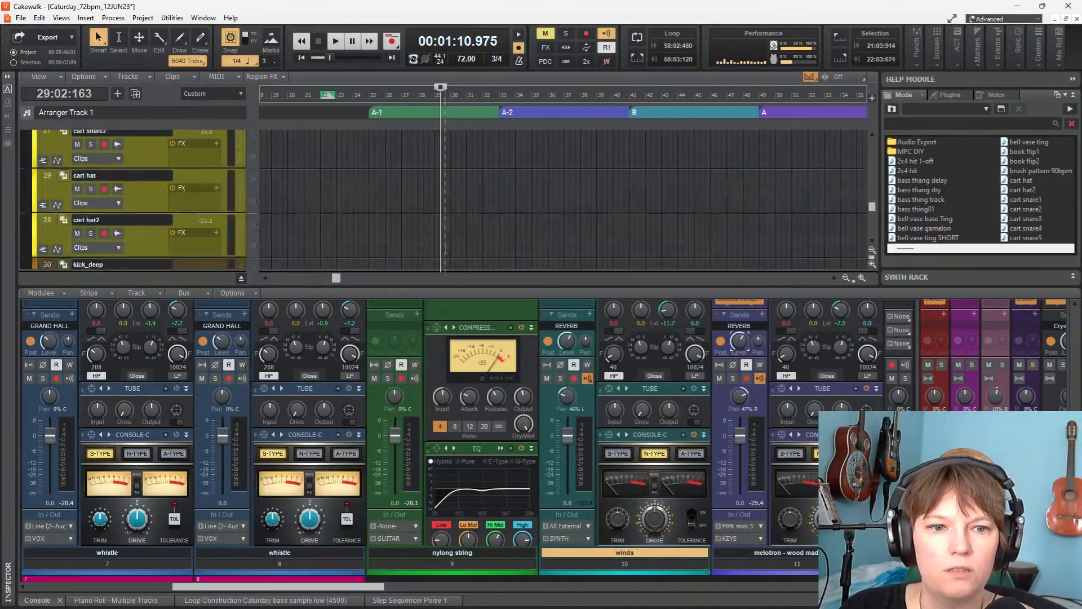
scroll(558, 200, up, 8)
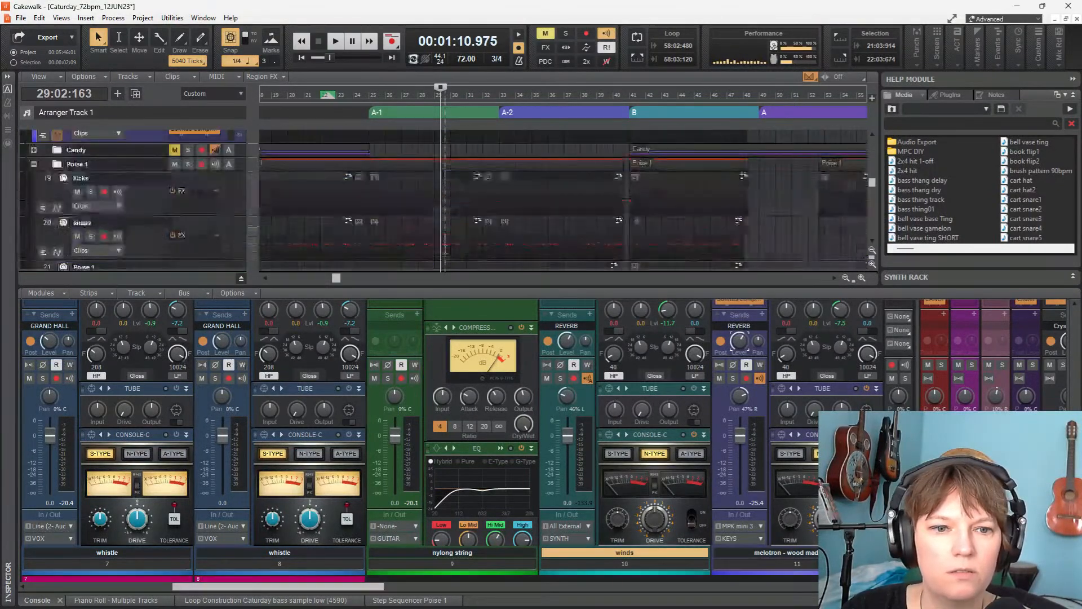
scroll(558, 199, up, 3)
scroll(558, 199, down, 3)
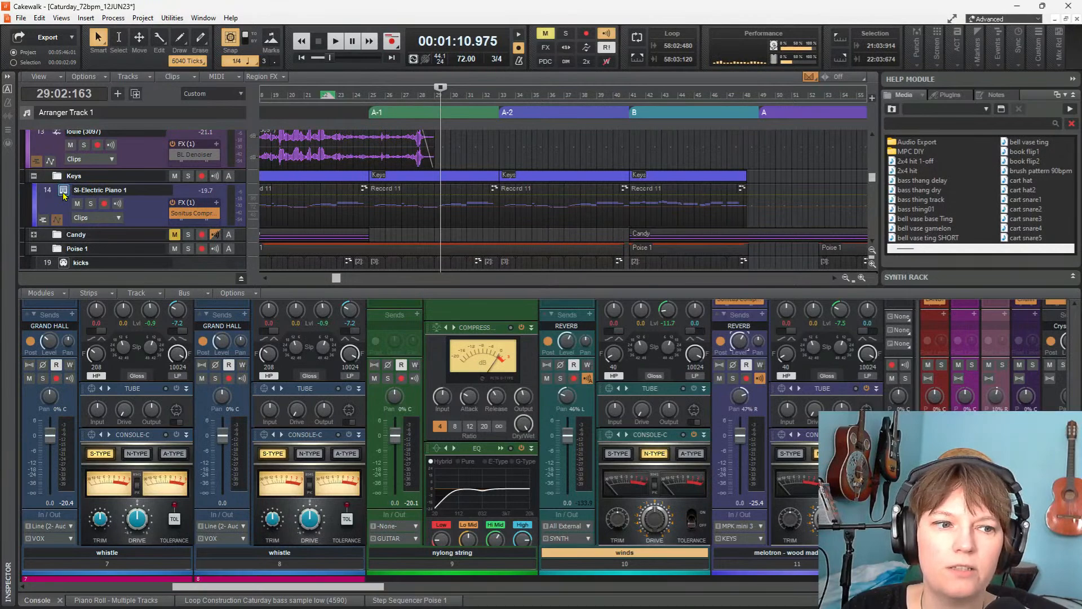
scroll(561, 200, up, 6)
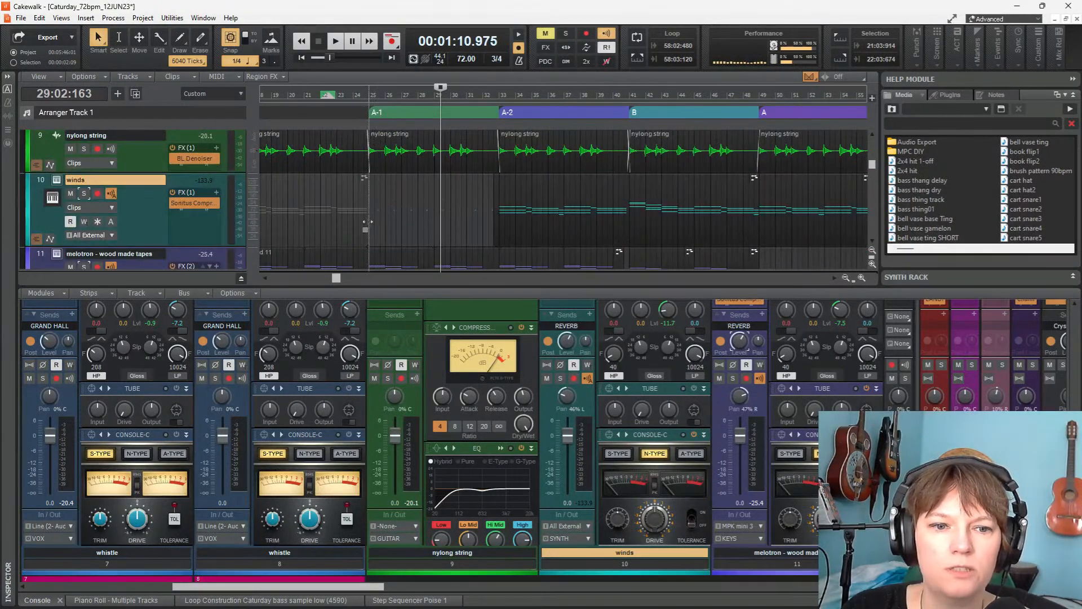
Audition section A-1 from 25:01:000 while checking the winds and melotron tracks, and replay its second half from 29:03:000
click(370, 219)
scroll(376, 223, down, 2)
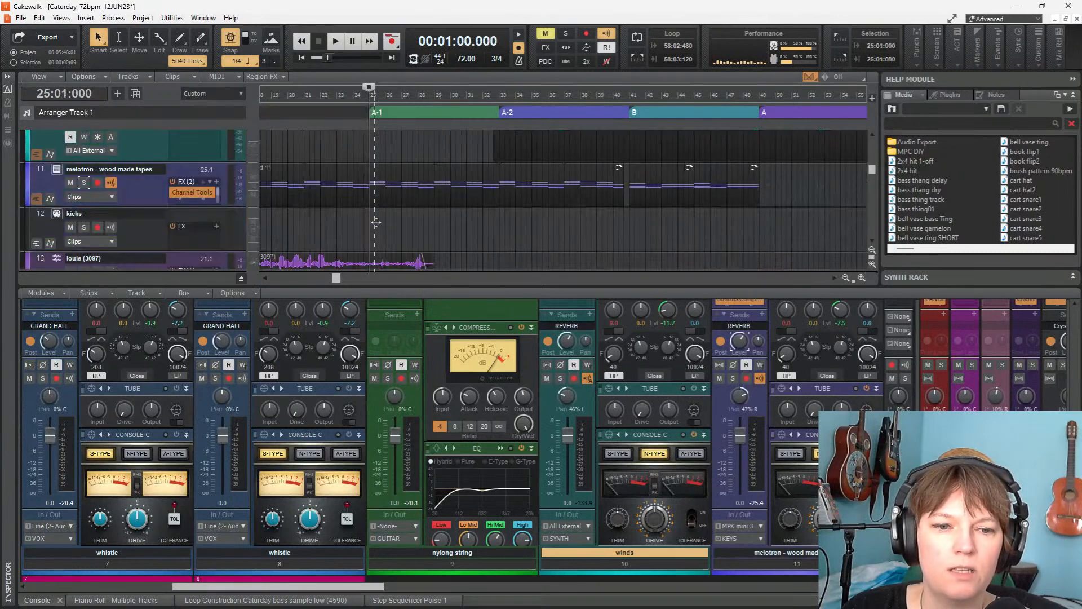
scroll(469, 218, up, 1)
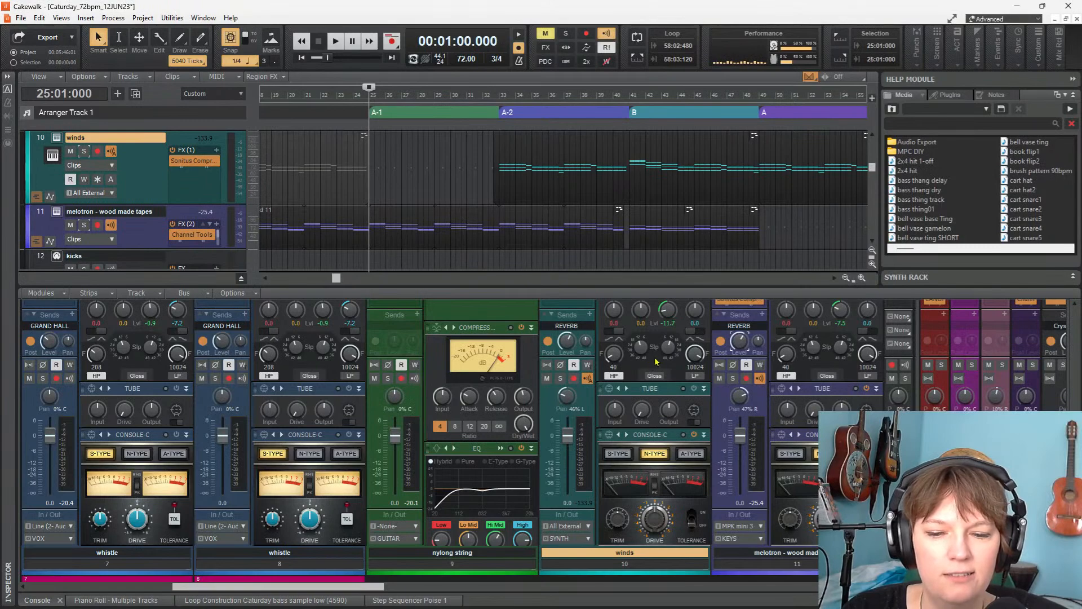
key(space)
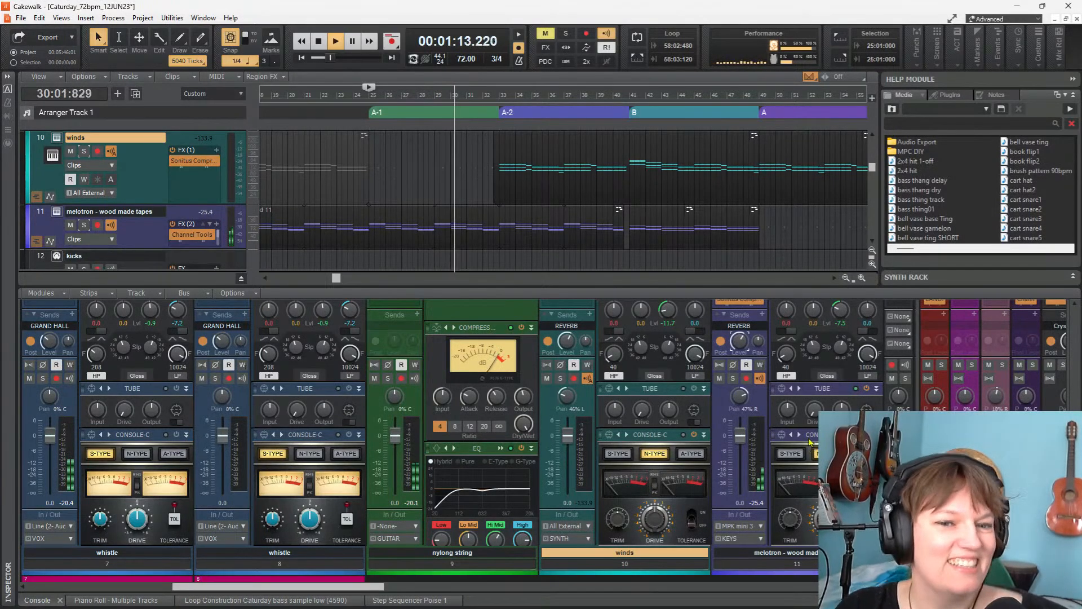
scroll(444, 191, up, 3)
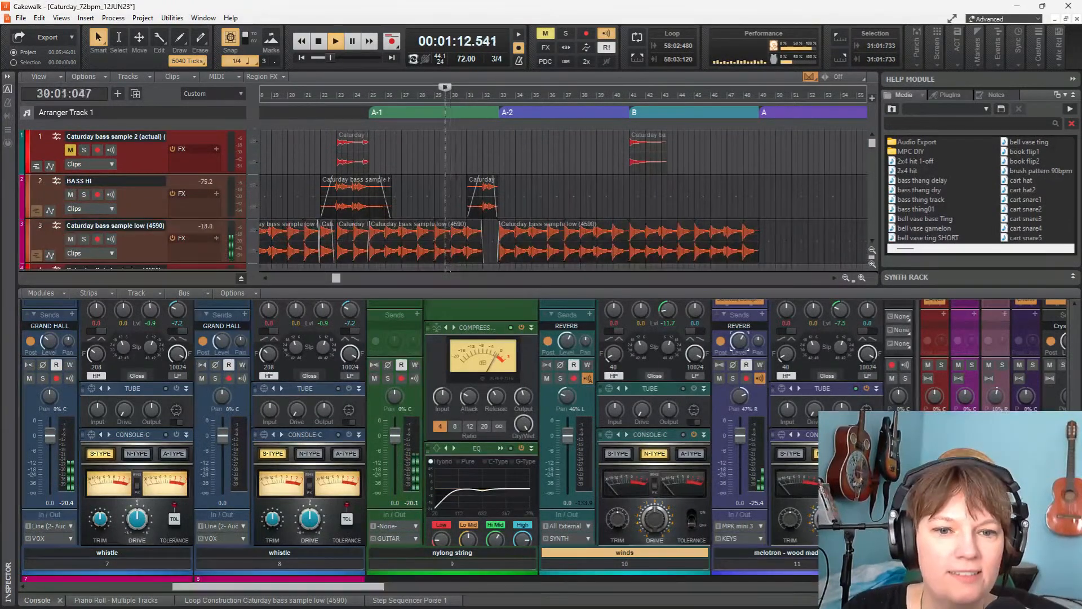
key(space)
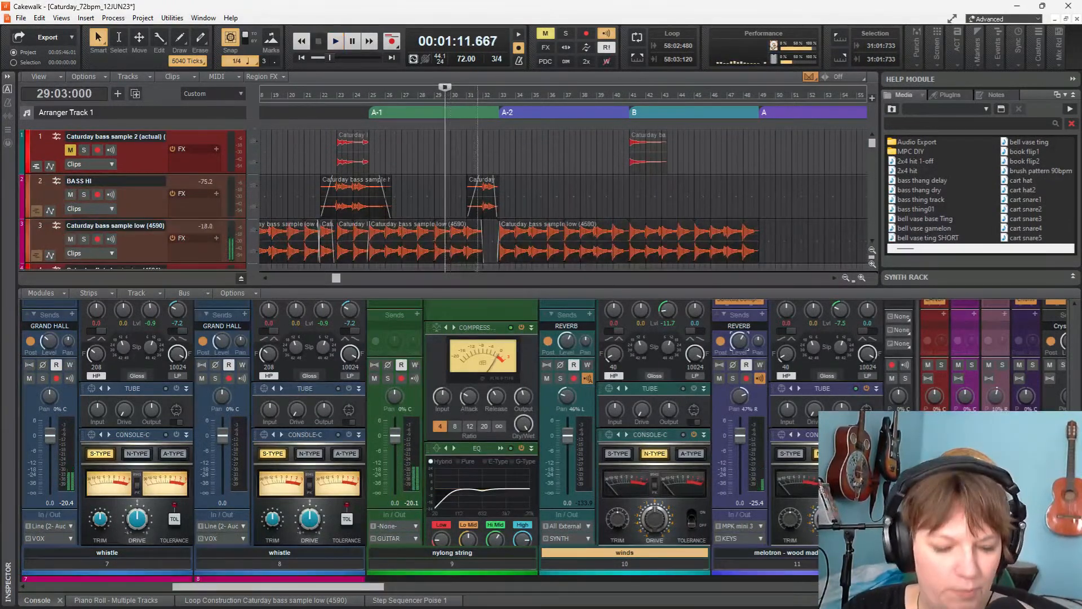
Audition the transition from A-1 into A-2 starting at 27:03:480, and check the bass, melotron and louie tracks
key(ctrl+Right)
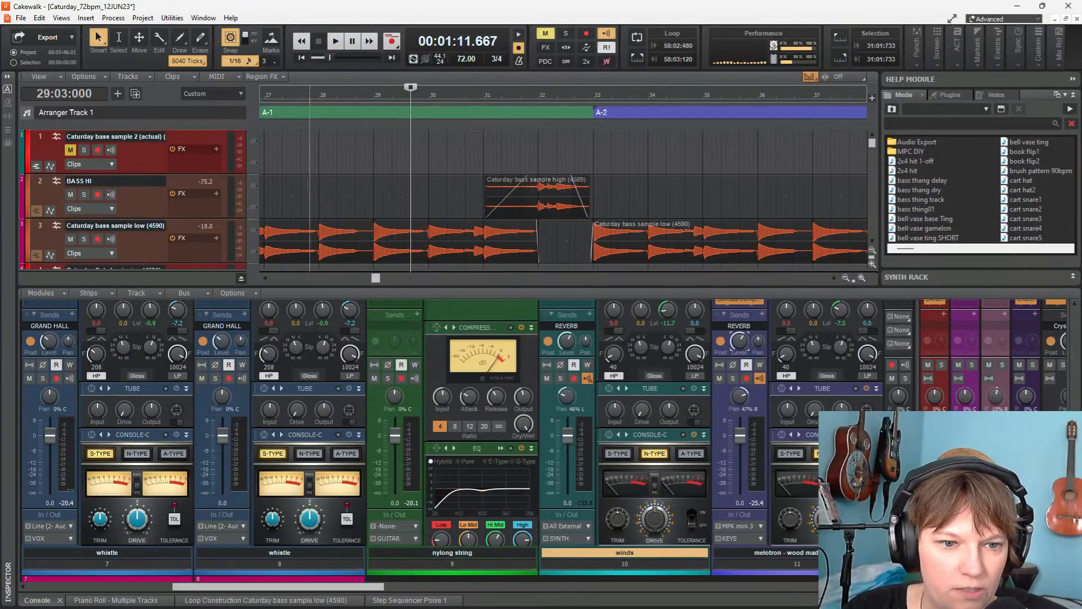
key(space)
scroll(450, 181, down, 2)
scroll(450, 181, up, 3)
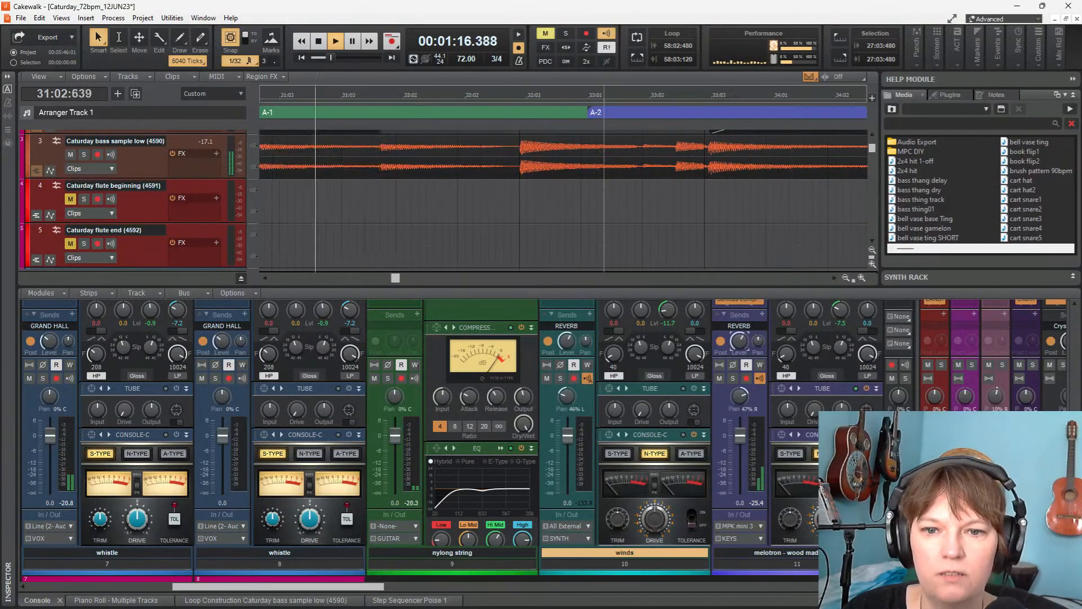
scroll(606, 202, down, 1)
scroll(603, 234, down, 4)
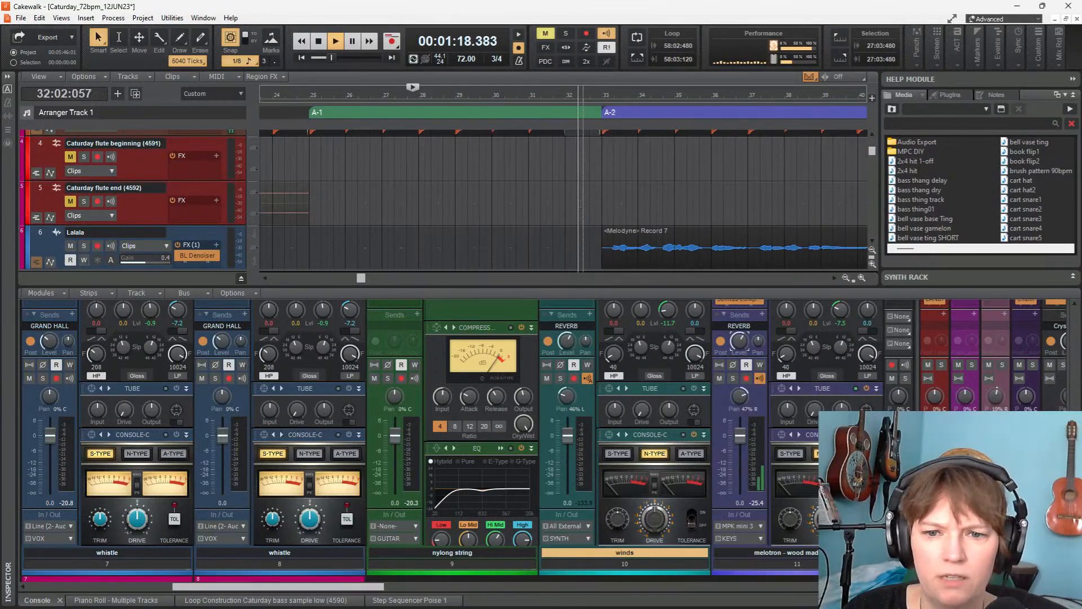
scroll(476, 190, down, 7)
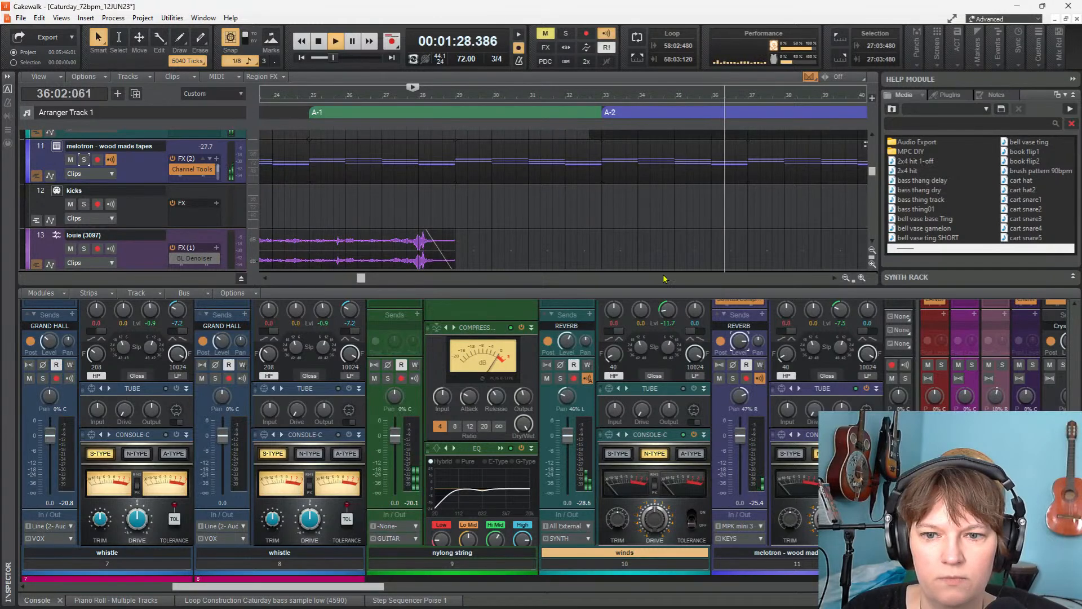
Audition the start of section A-1 from 25:01:480, enlarge the console and check the melotron track's Sonitus Compressor settings
click(314, 198)
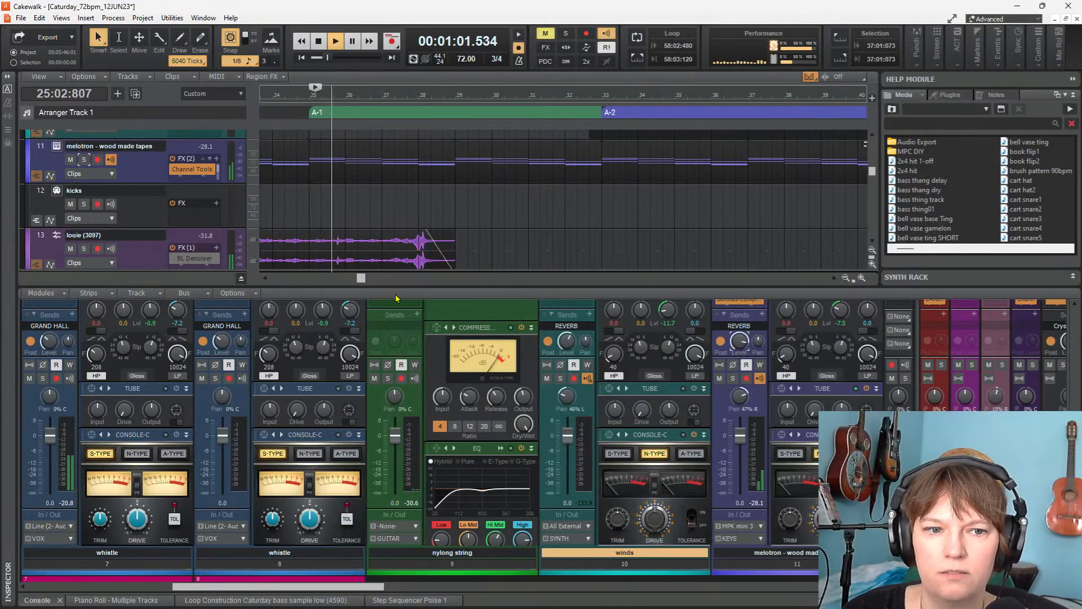
key(space)
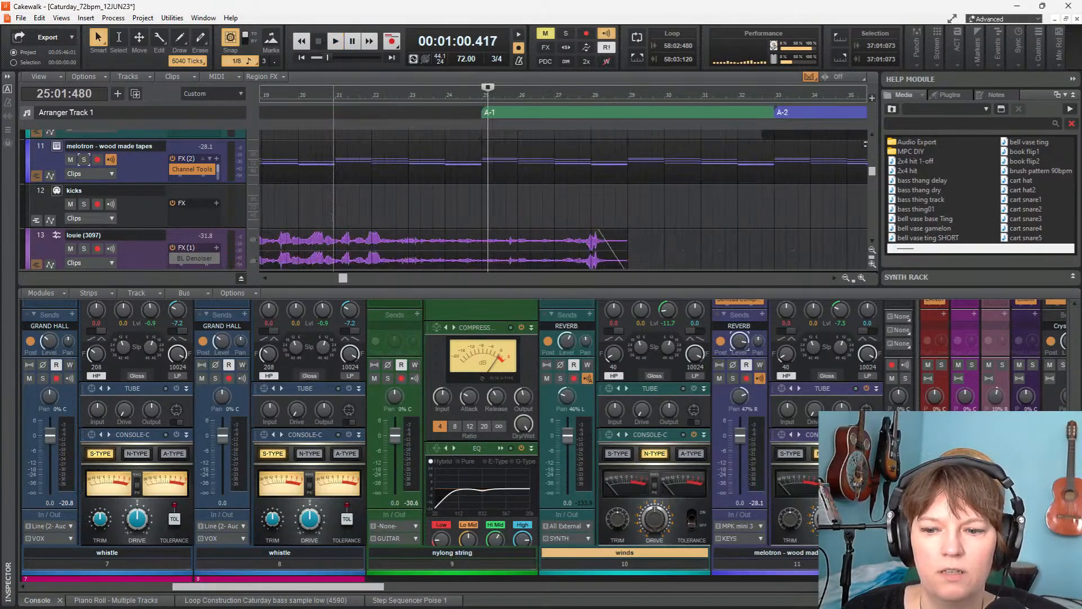
drag(713, 286, 713, 217)
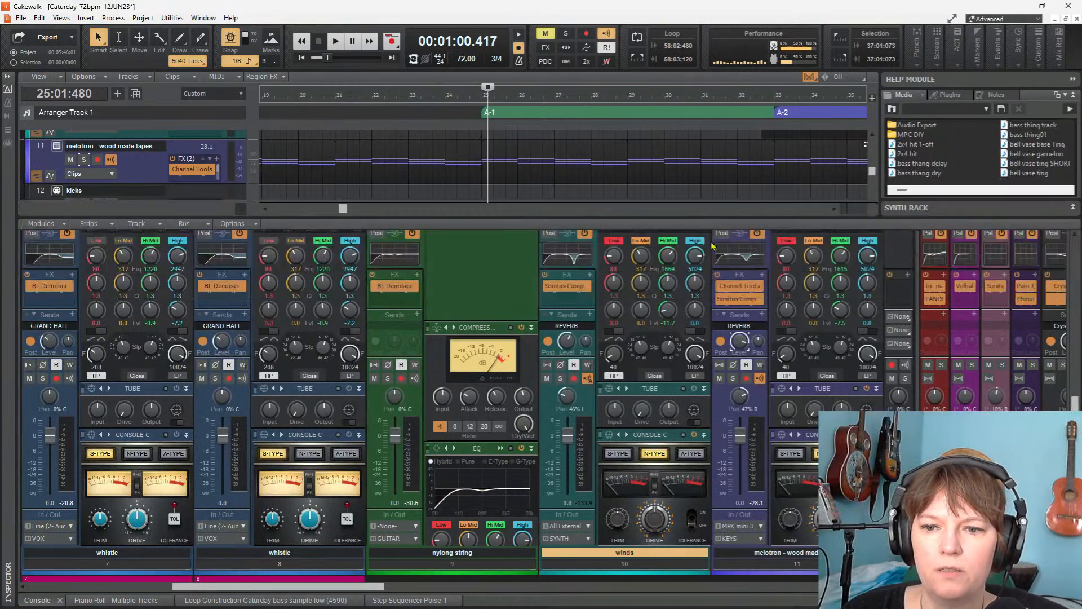
double_click(735, 299)
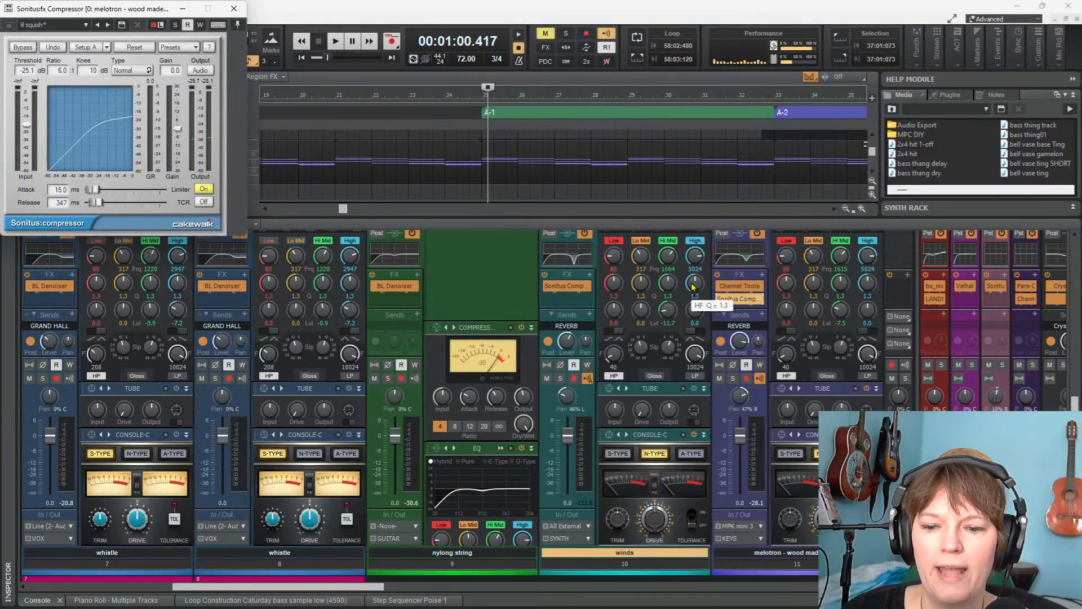
key(space)
key(space)
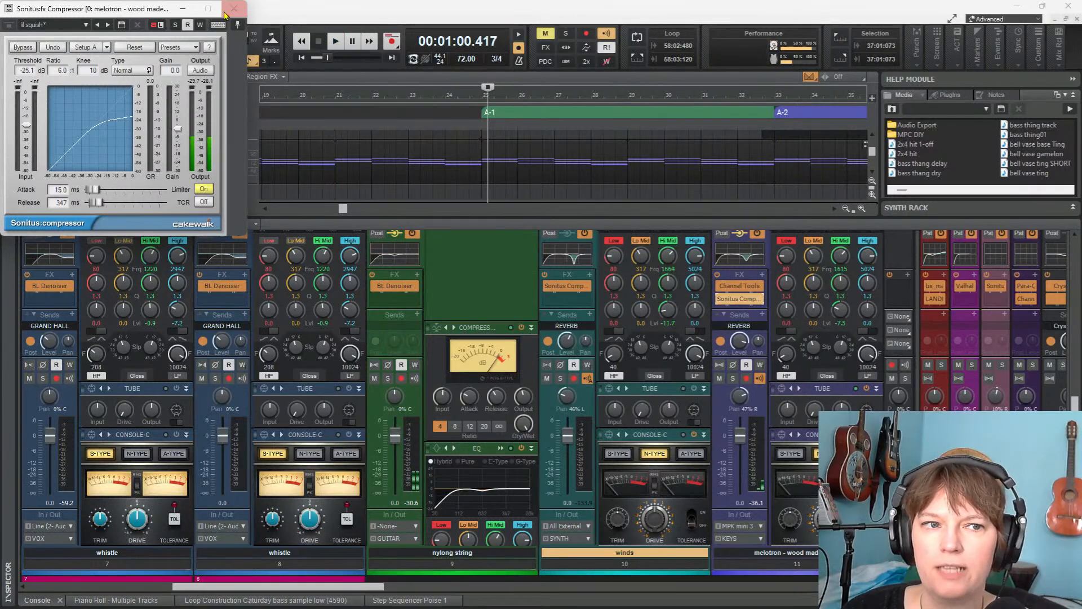
click(234, 8)
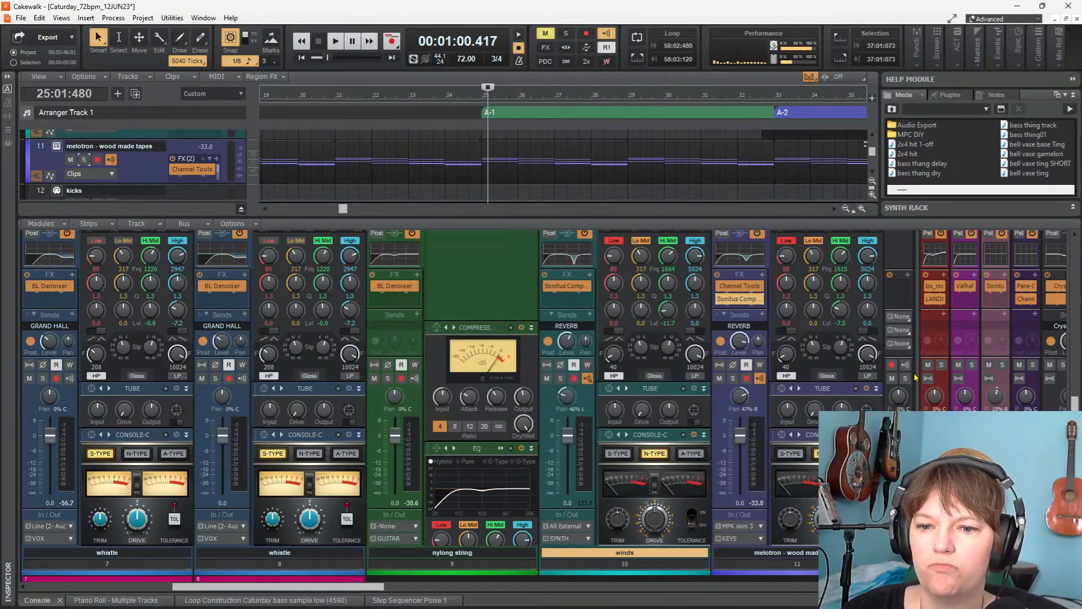
Insert a Sonitus Compressor on the REVERB bus and load its "lil squish" preset
right_click(975, 279)
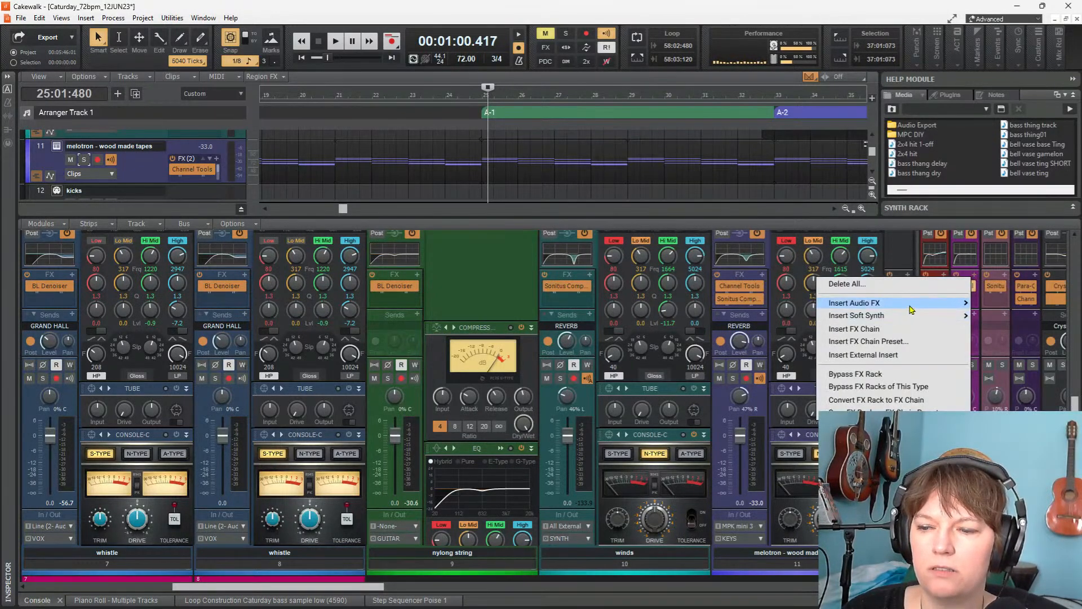
mouse_move(910, 305)
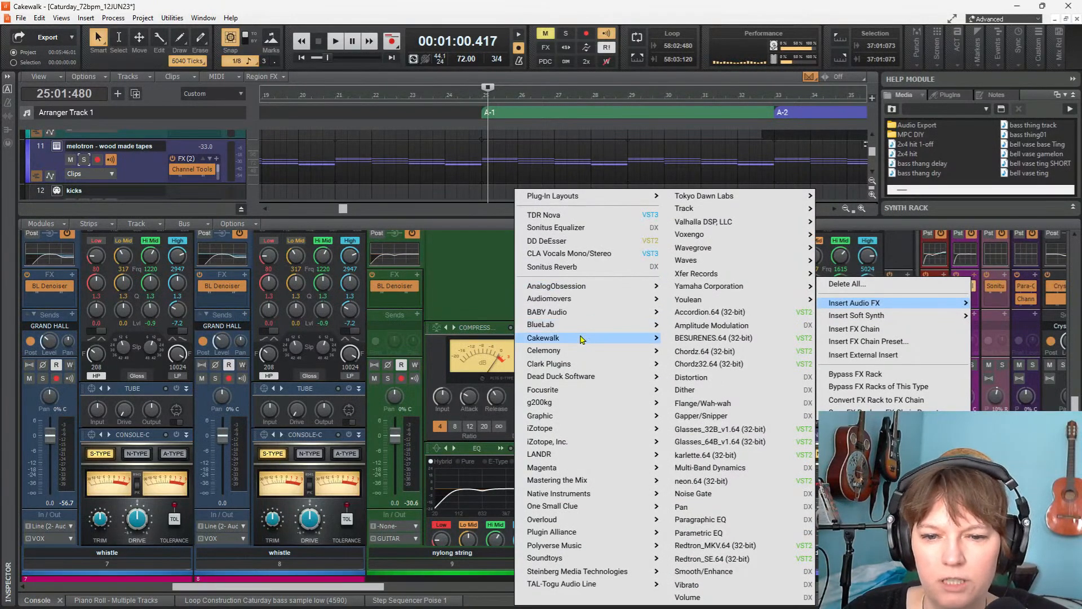
mouse_move(584, 338)
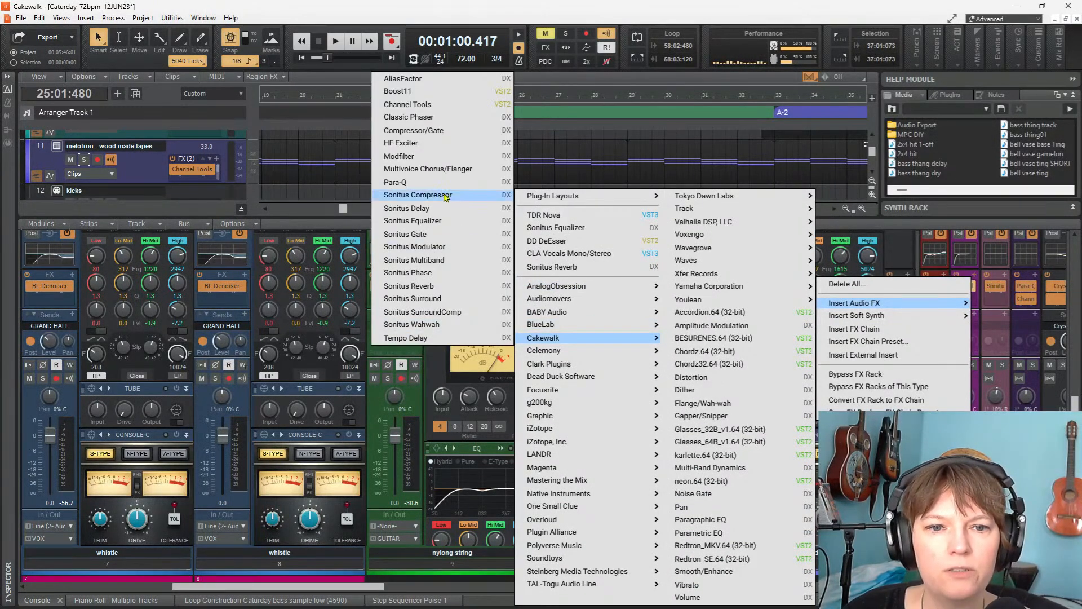
click(444, 194)
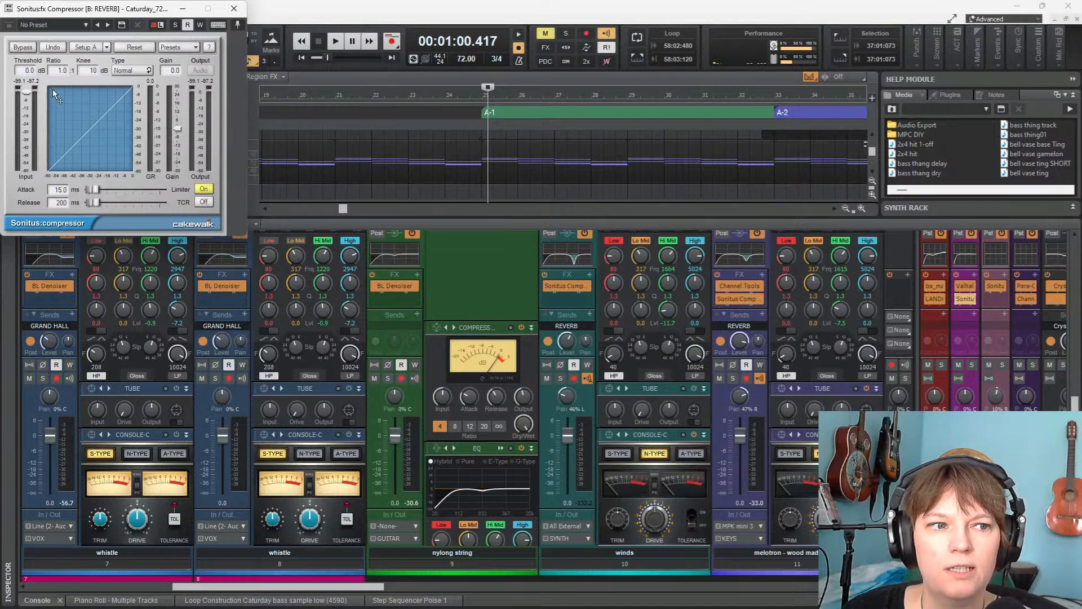
click(86, 26)
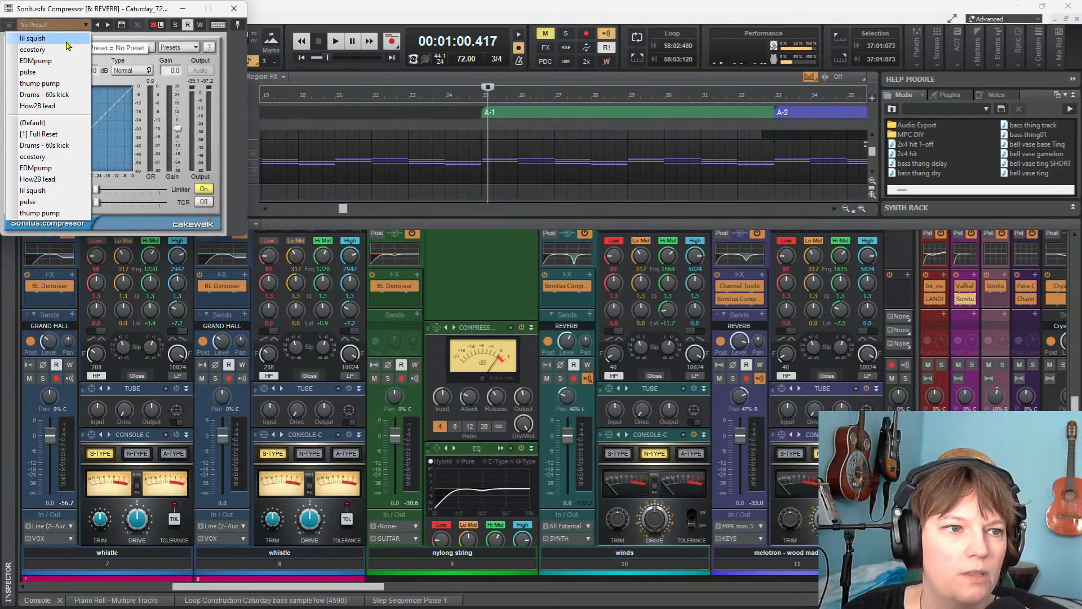
click(66, 38)
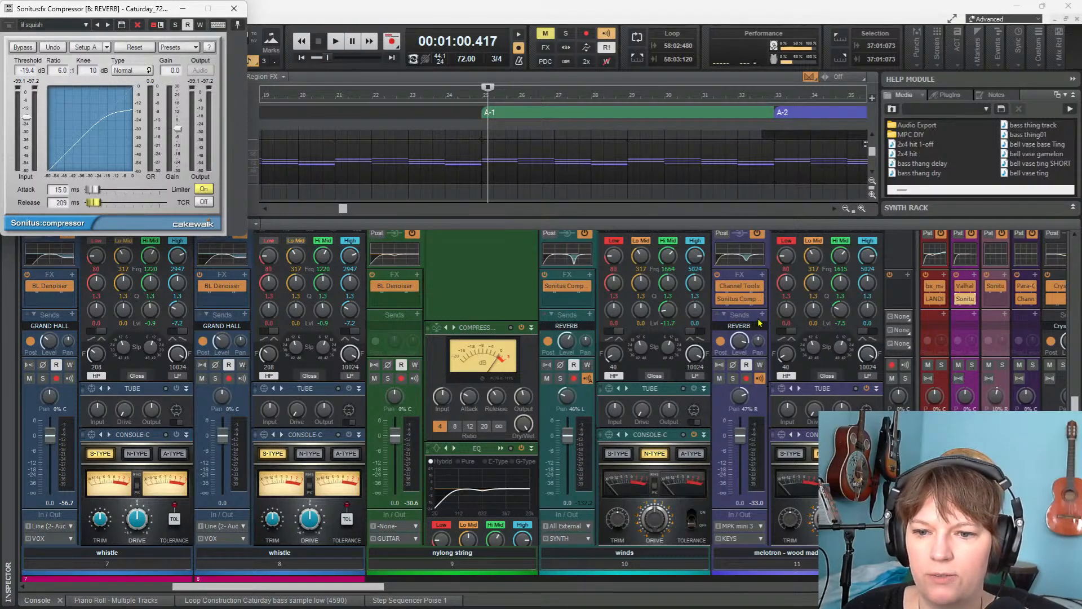
Add a send from the melotron track to the Sonitus compressor's side input
click(723, 314)
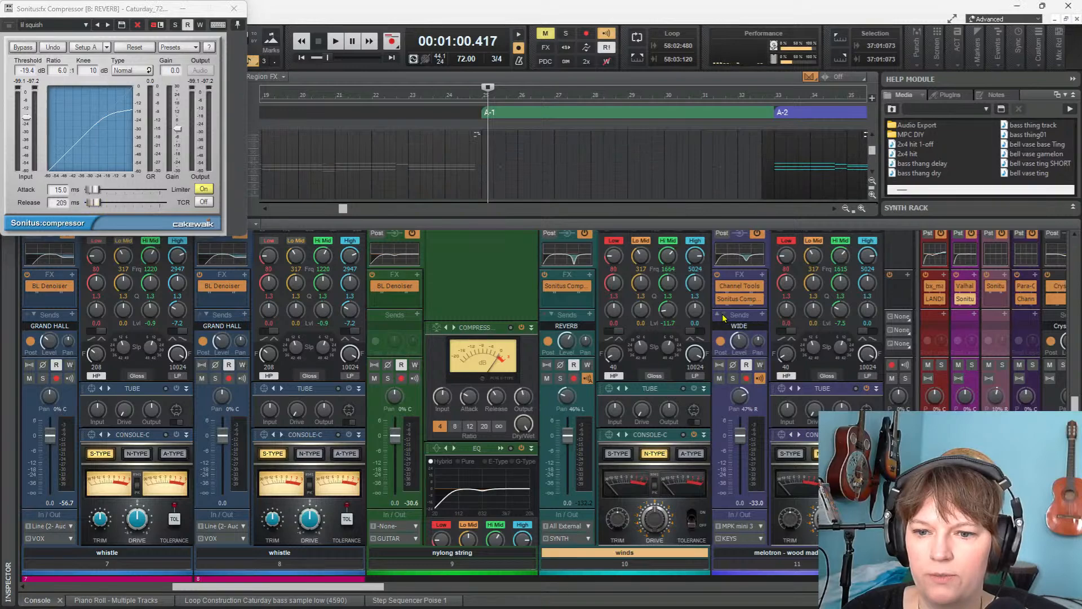
click(763, 316)
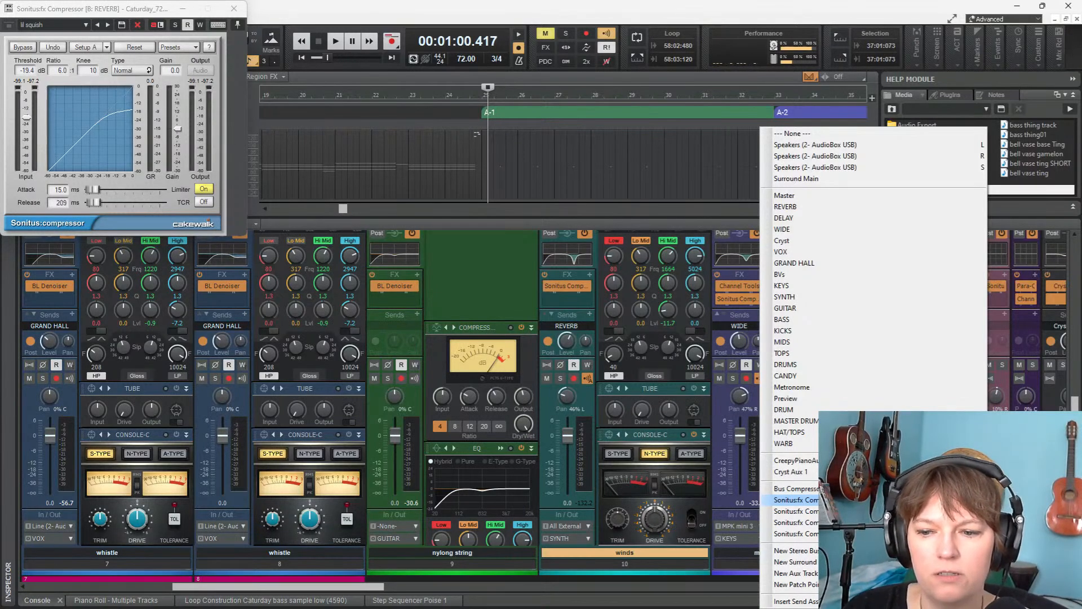
click(795, 499)
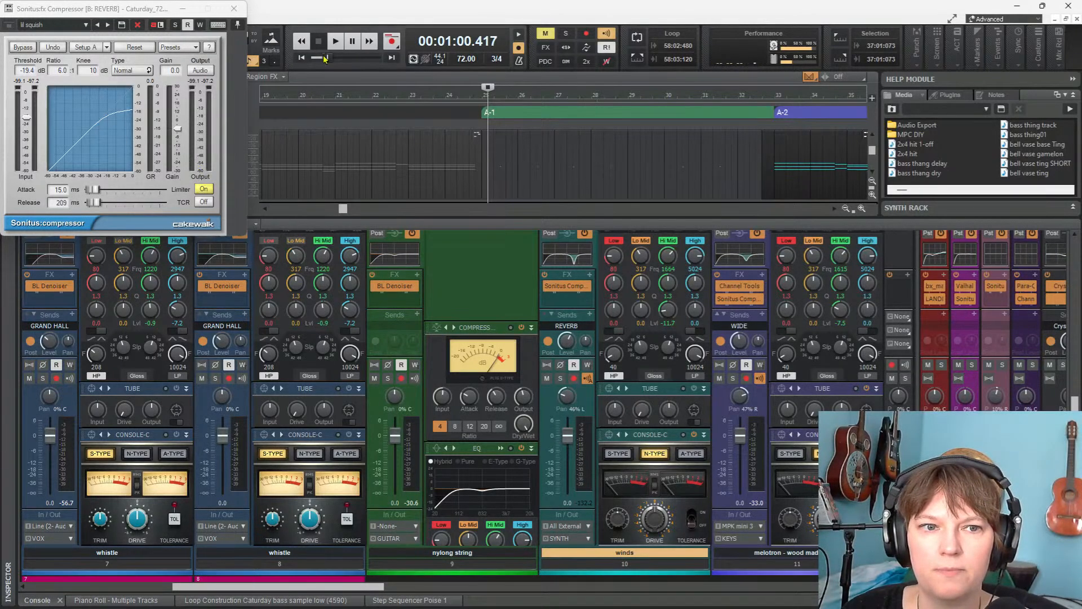
Audition the compressed reverb from 25:01:480 through section A-2 into B, and close the compressor window
click(335, 43)
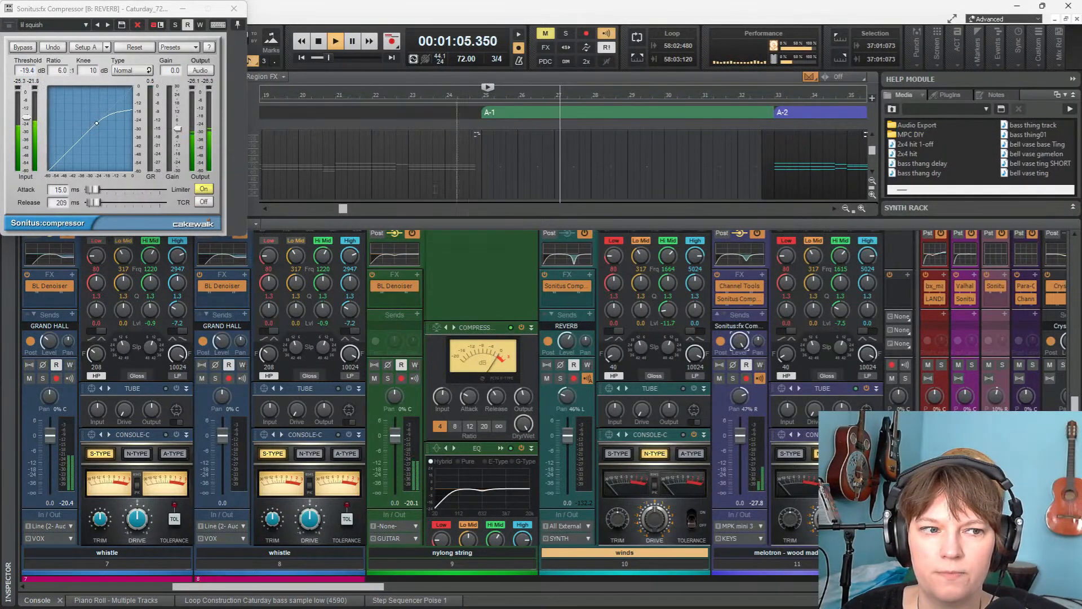
key(space)
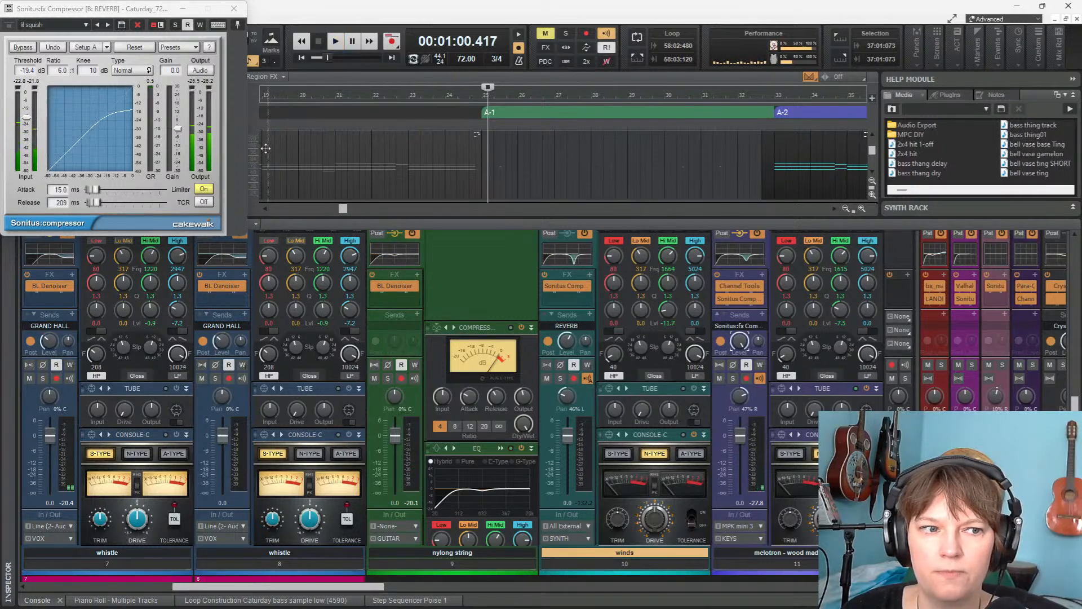
key(space)
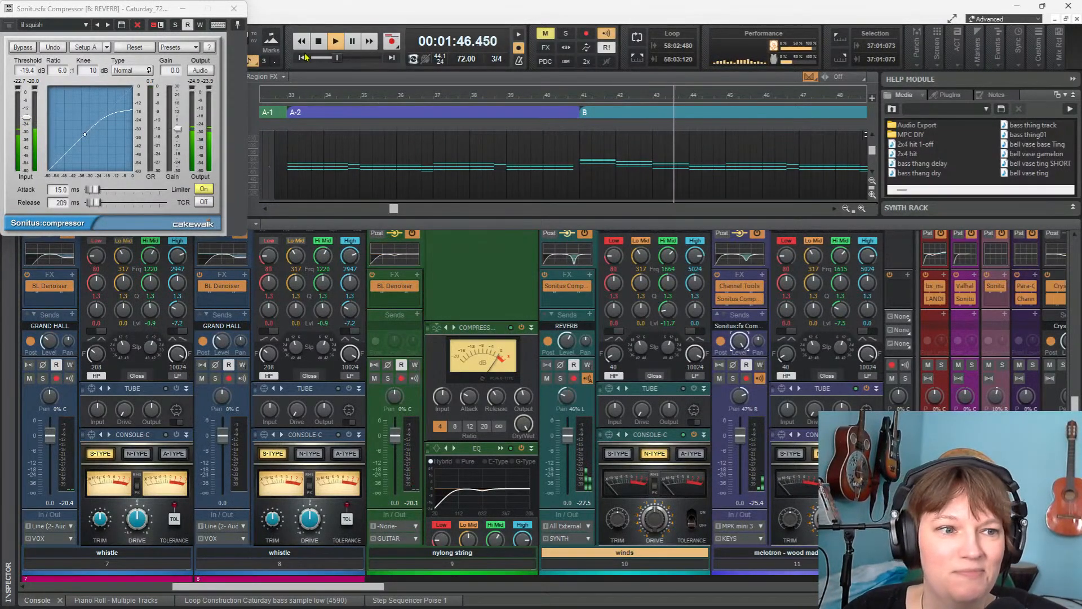
click(234, 8)
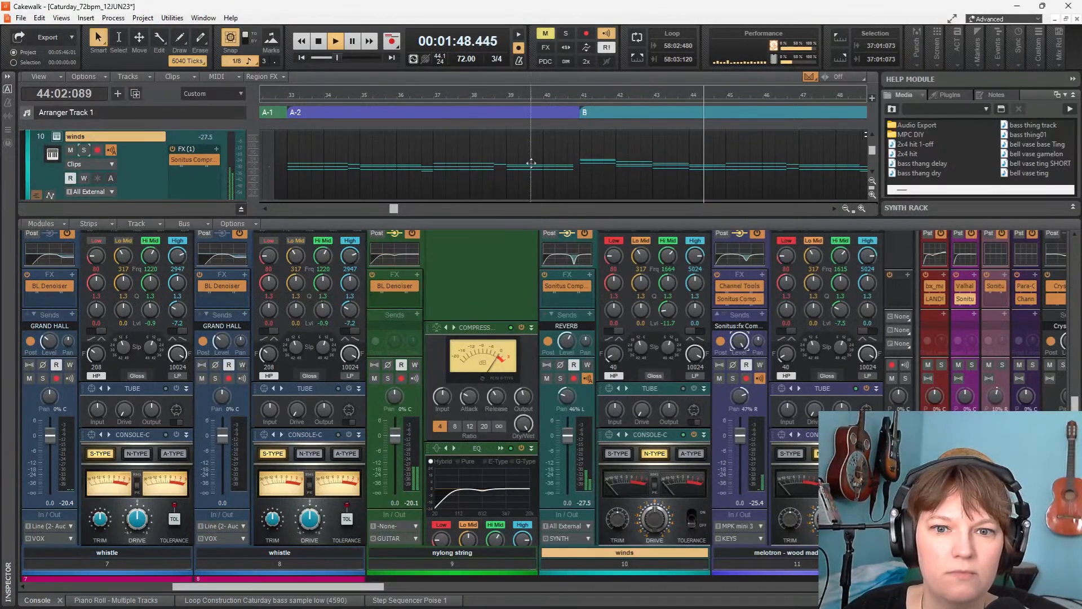
scroll(522, 158, up, 3)
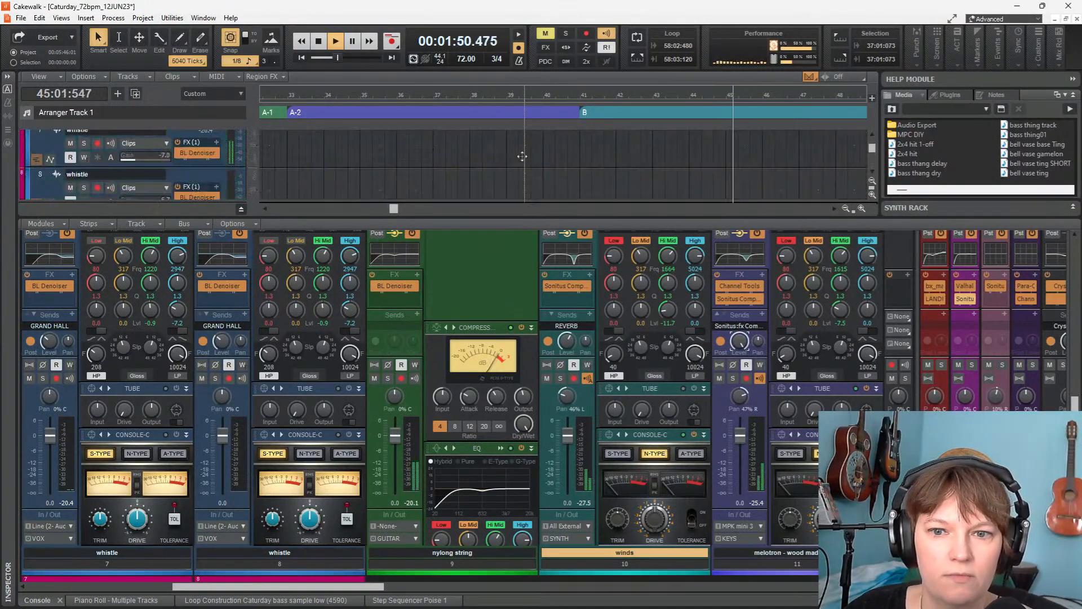
scroll(526, 157, down, 2)
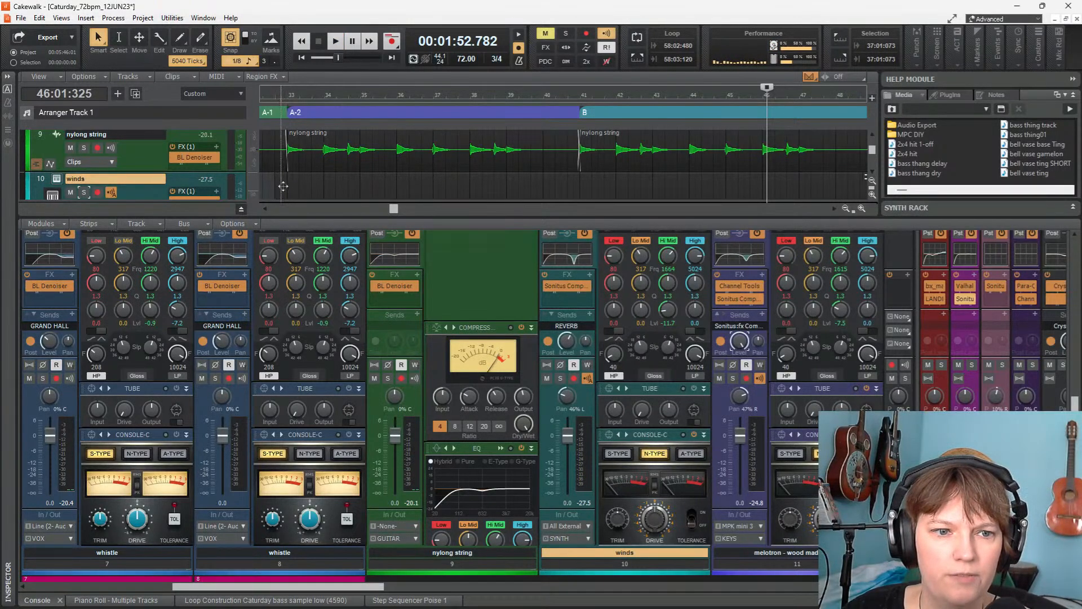
Enlarge the track area to show the whole arrangement and audition it from the melotron clip's start at 17:01:000
drag(359, 216, 358, 319)
scroll(334, 255, down, 6)
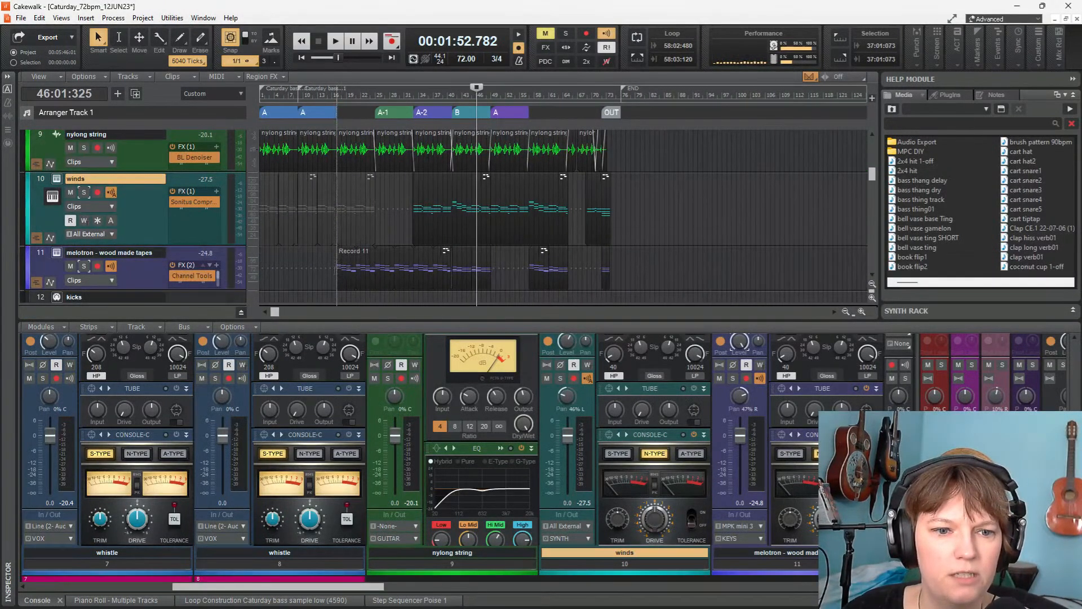
click(335, 271)
key(space)
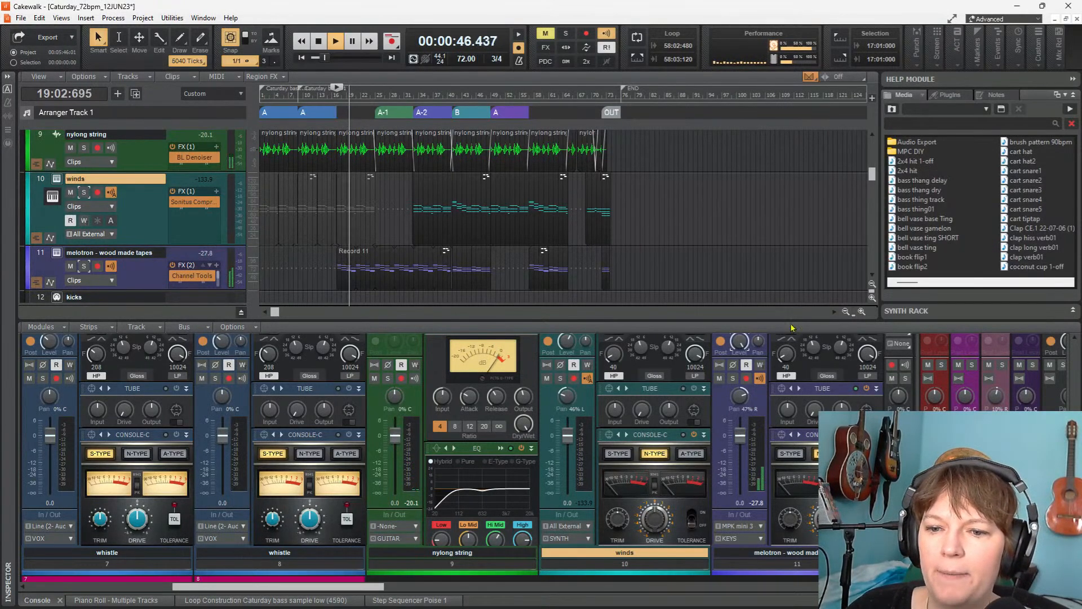
Enlarge the console and adjust the pan of the melotron track's REVERB send while auditioning into section A-1
drag(790, 320, 749, 234)
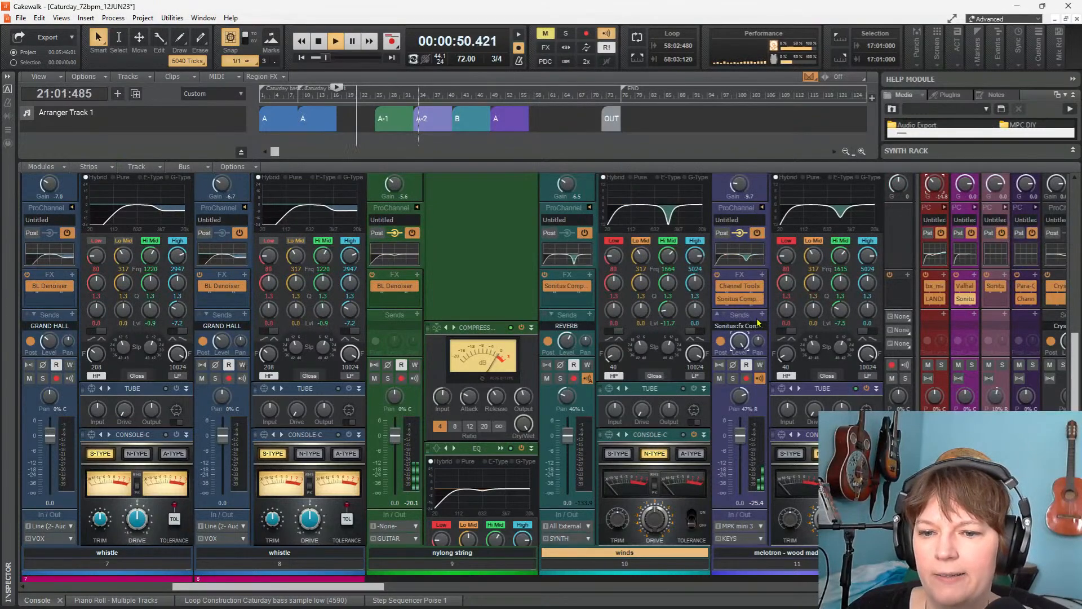
click(719, 317)
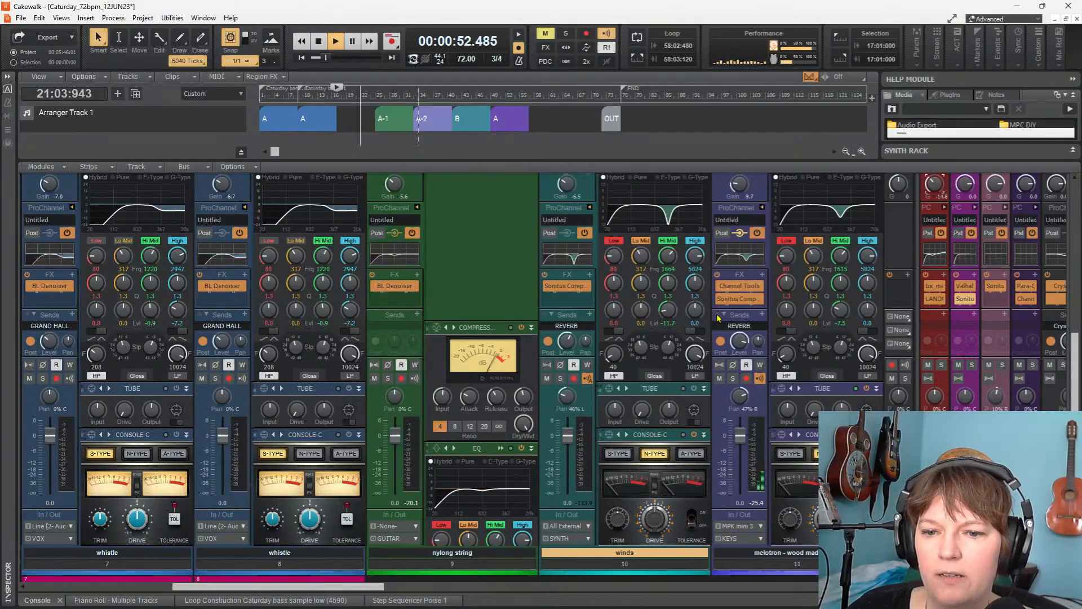
mouse_move(758, 342)
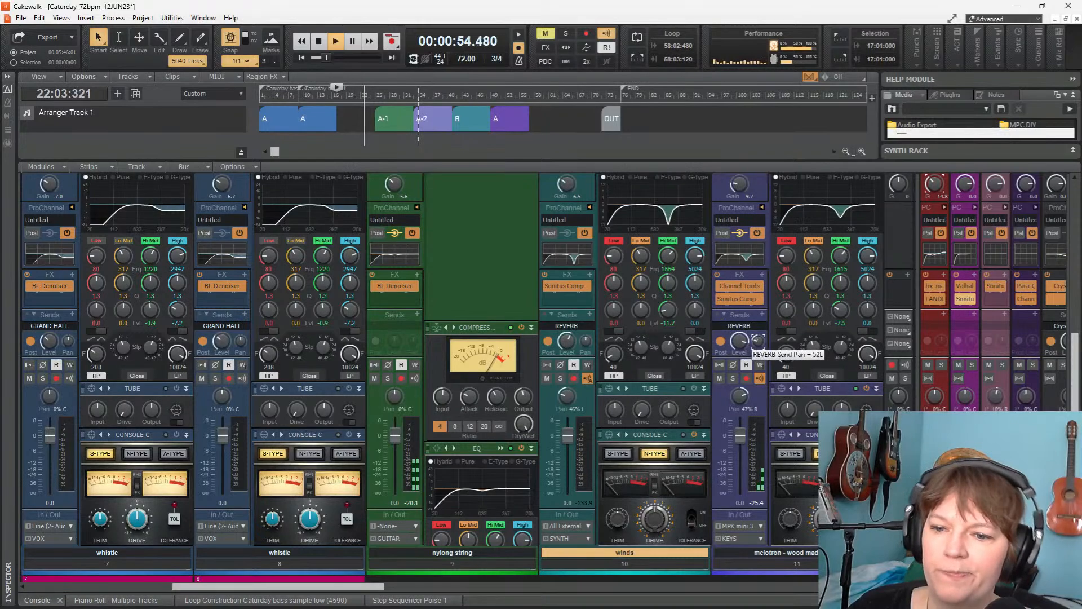
drag(759, 342, 758, 351)
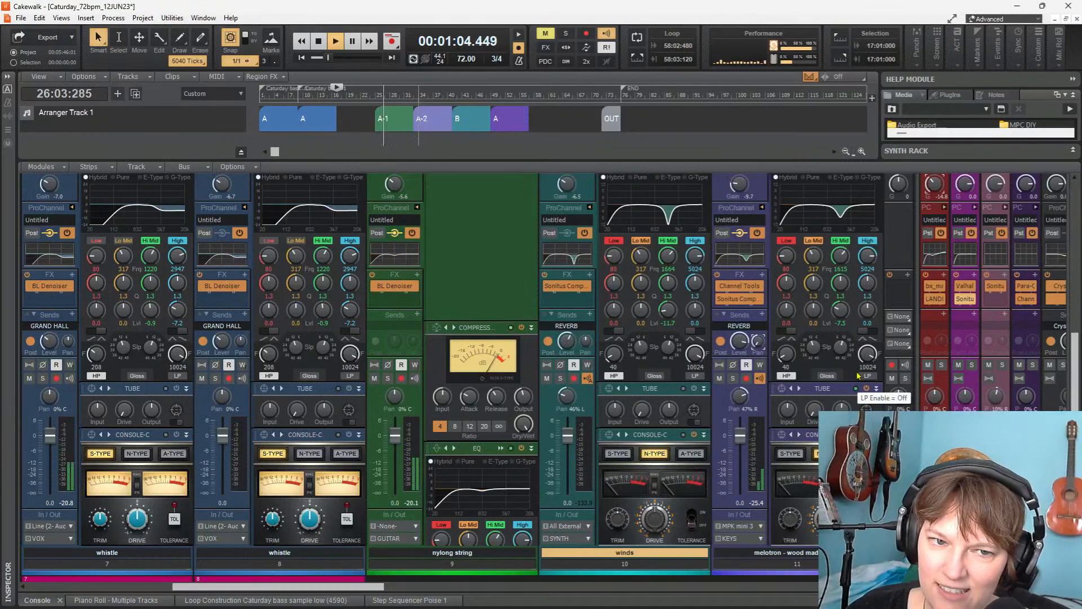
click(355, 44)
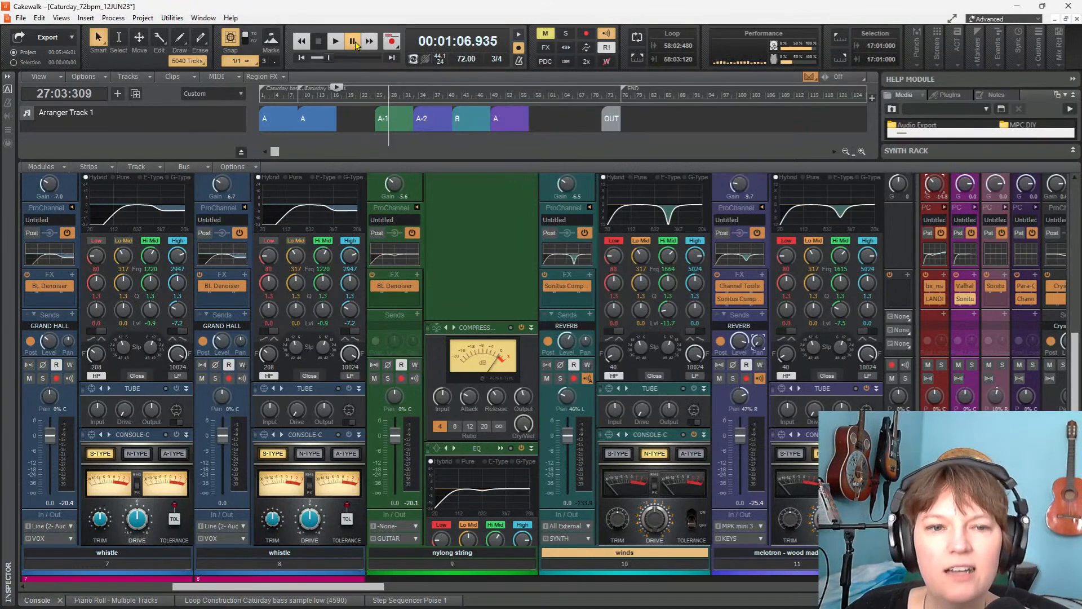
click(355, 44)
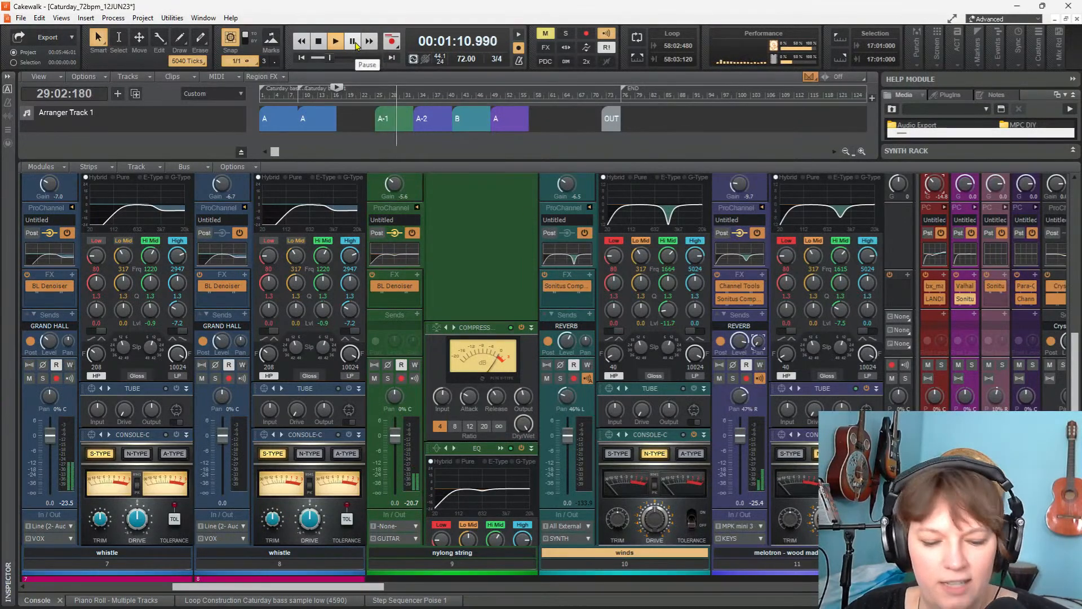
key(space)
drag(760, 345, 759, 344)
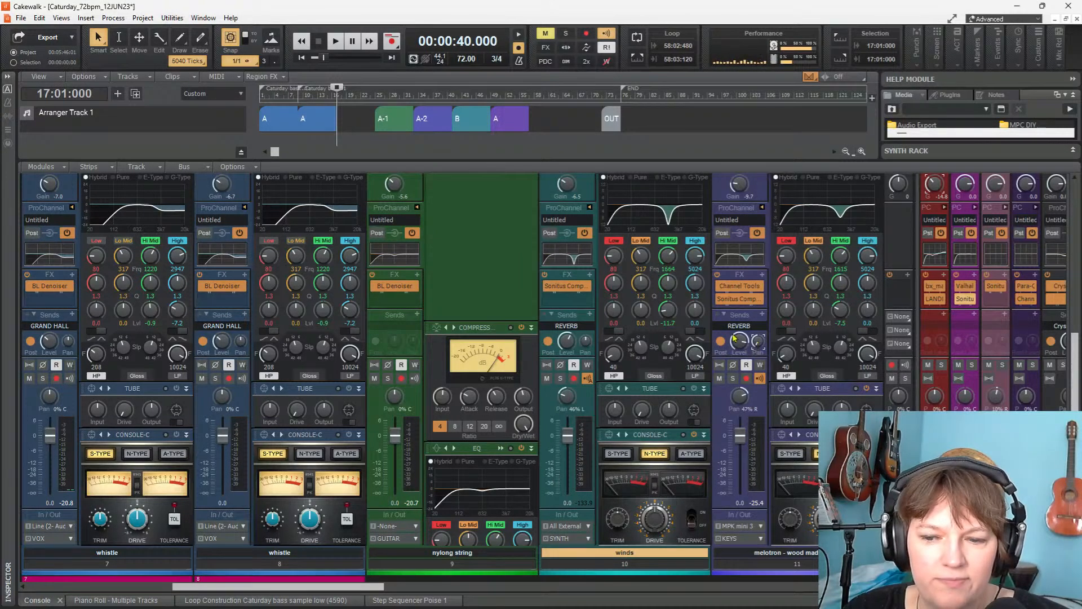
Audition from 17:01:000 and again from 21:01:000 while looking through the tracks from the drums up to the bass clips
click(350, 43)
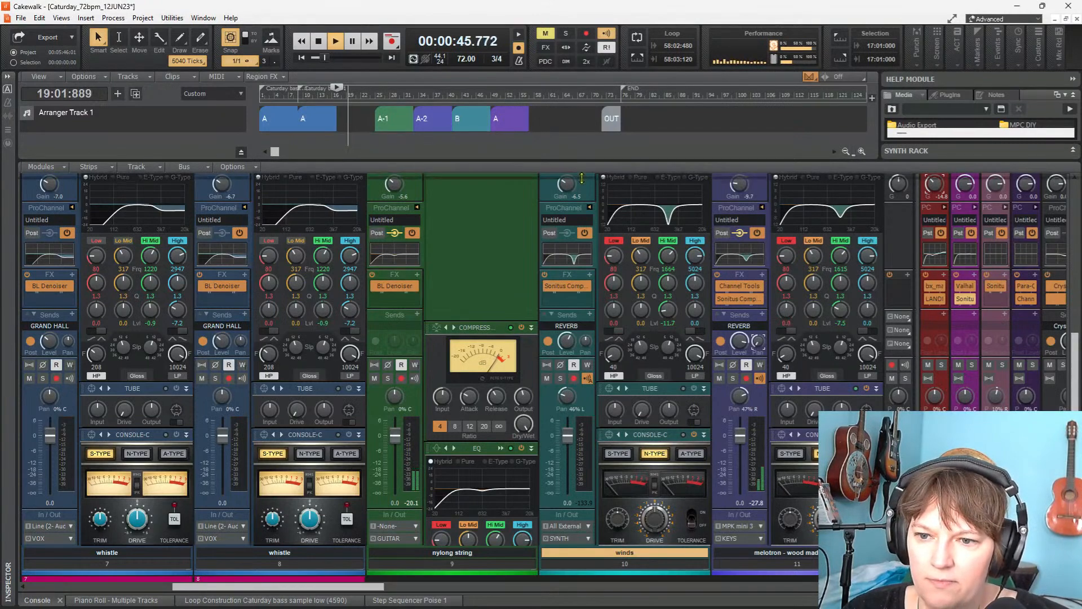
drag(573, 270, 565, 371)
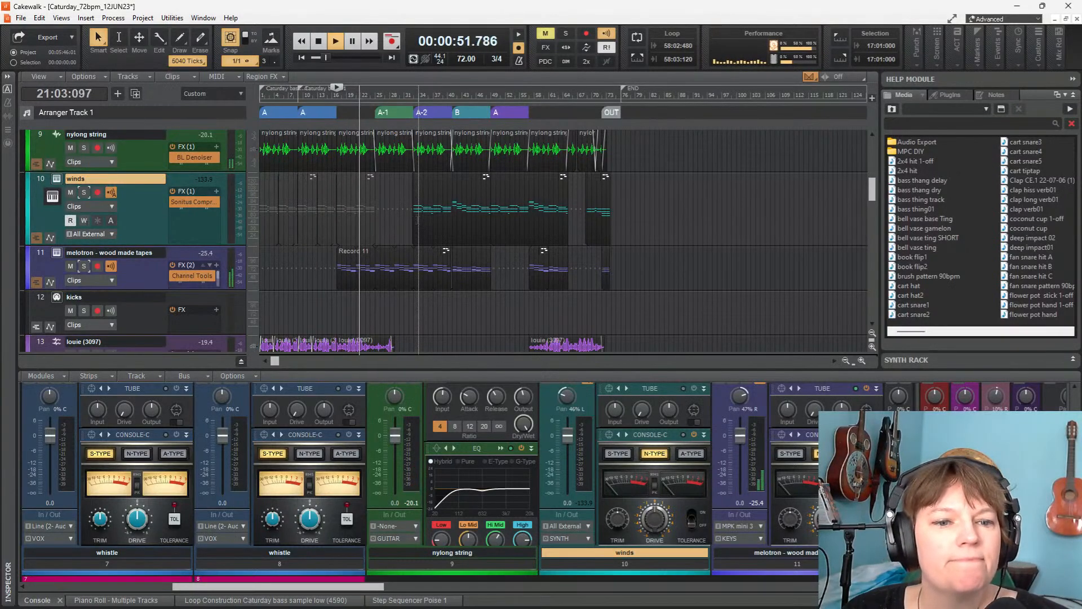
scroll(417, 226, down, 5)
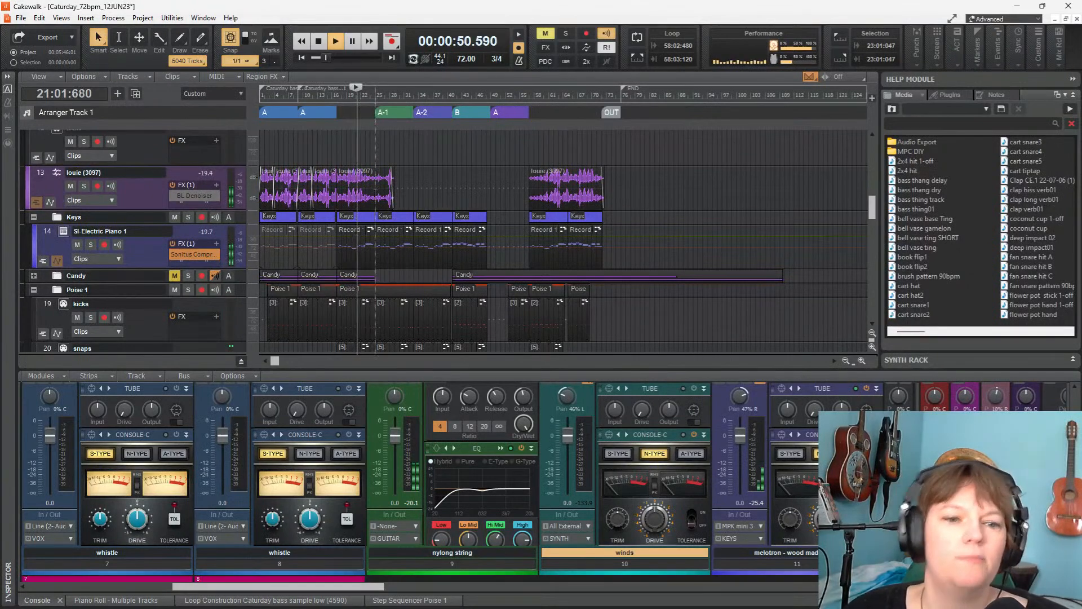
scroll(564, 243, up, 5)
scroll(564, 243, down, 7)
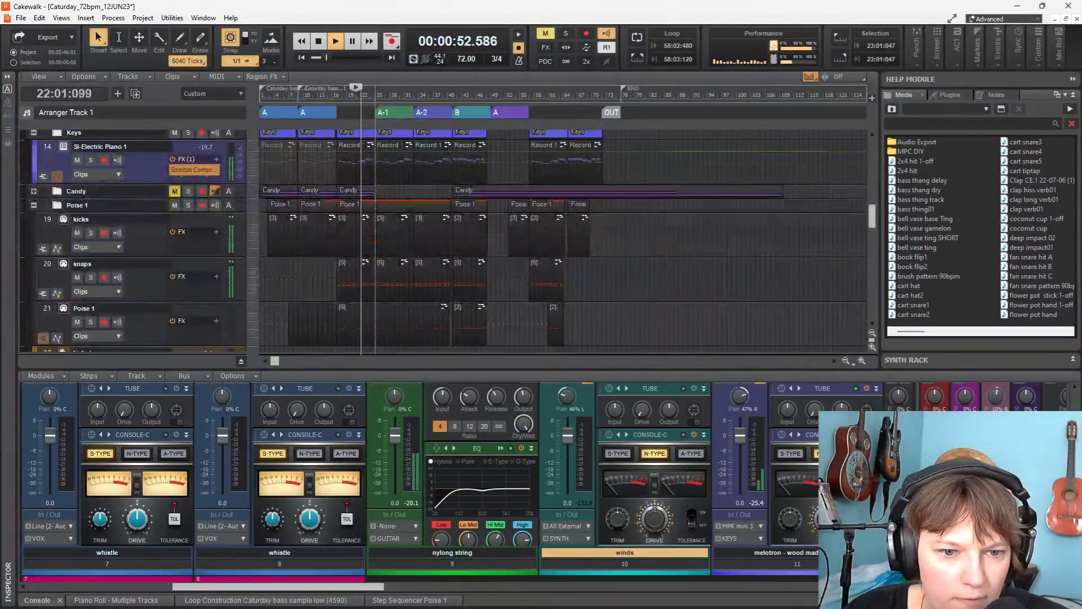
scroll(564, 243, down, 8)
key(space)
scroll(564, 242, up, 8)
scroll(564, 242, up, 10)
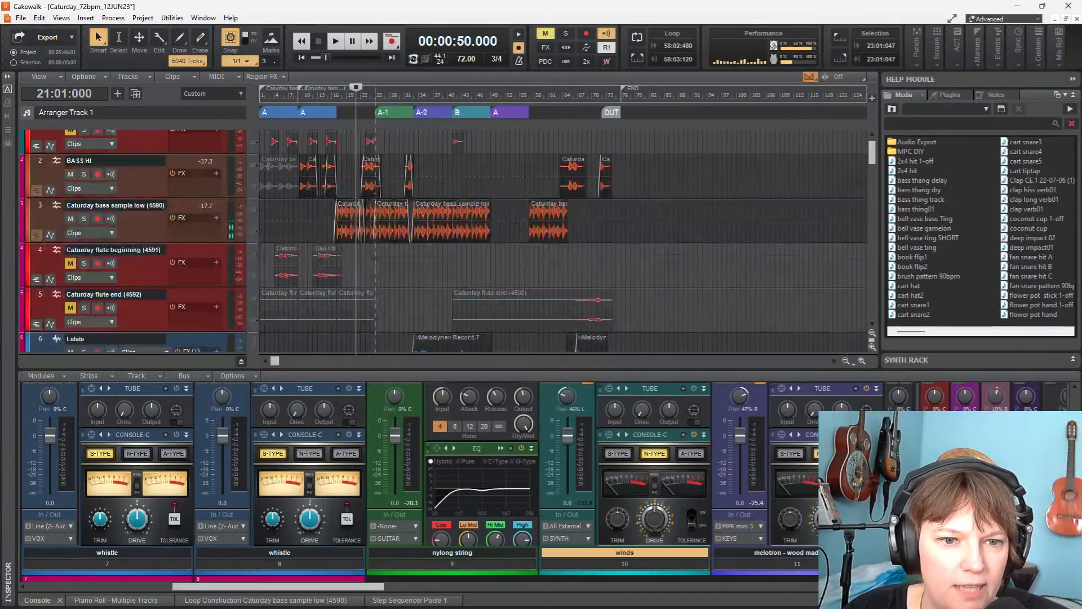
Audition the low bass passage from 19:01:000 and again from 20:01:000
scroll(364, 212, up, 8)
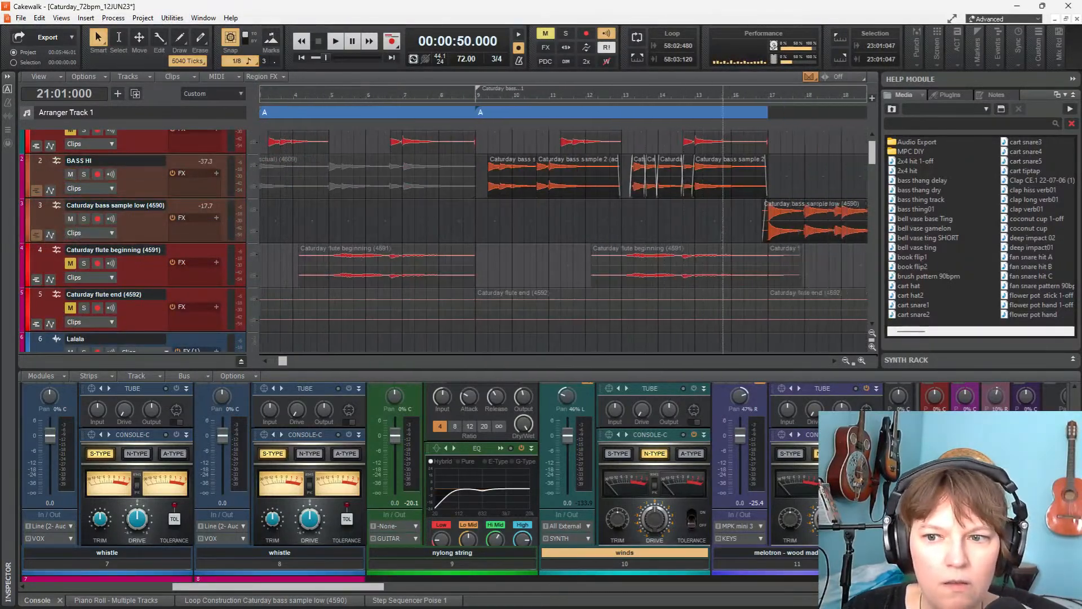
scroll(722, 237, up, 6)
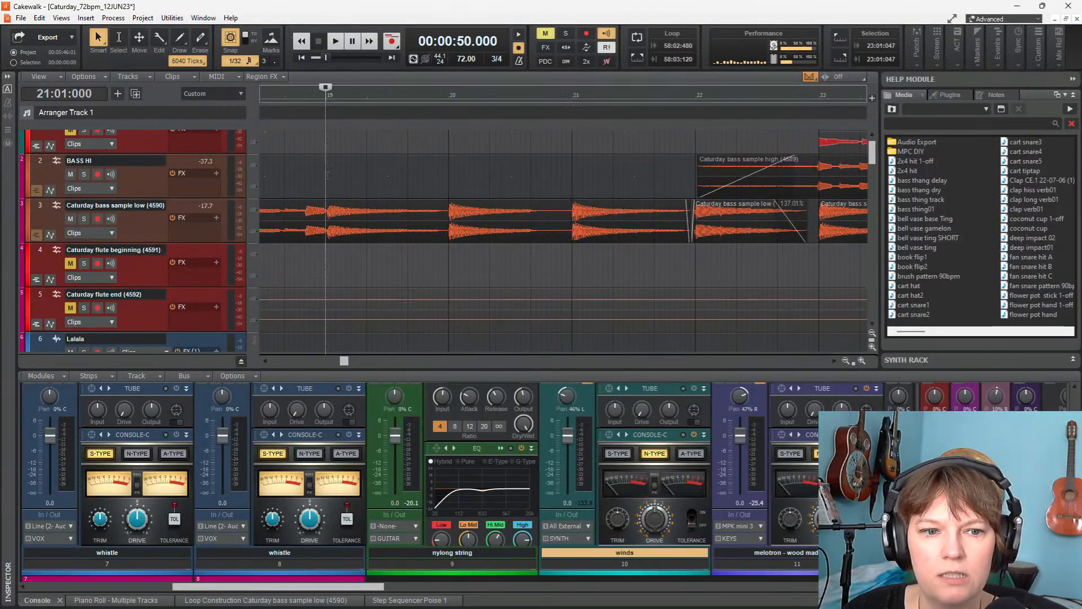
key(space)
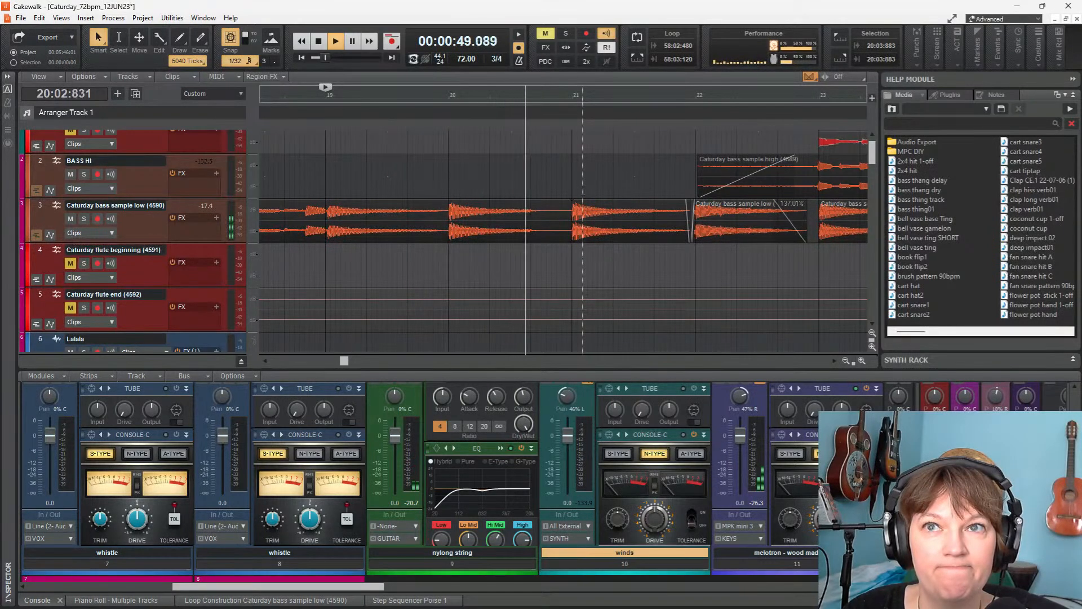
key(space)
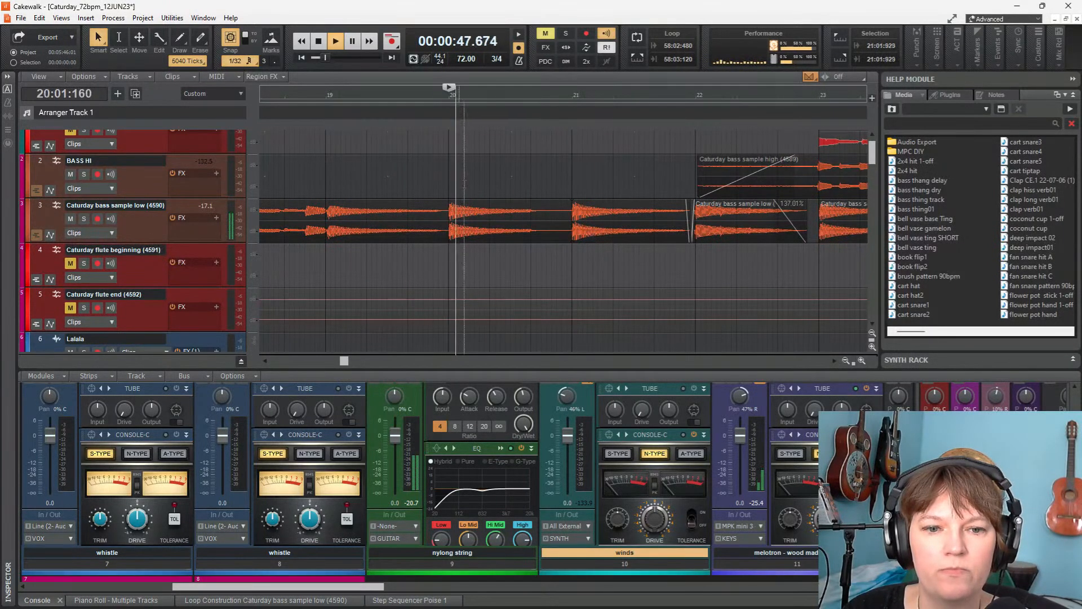
Look through the tracks from the bass down to the drums and back to the keys, and audition from 20:01:000
scroll(516, 190, down, 5)
scroll(515, 190, down, 4)
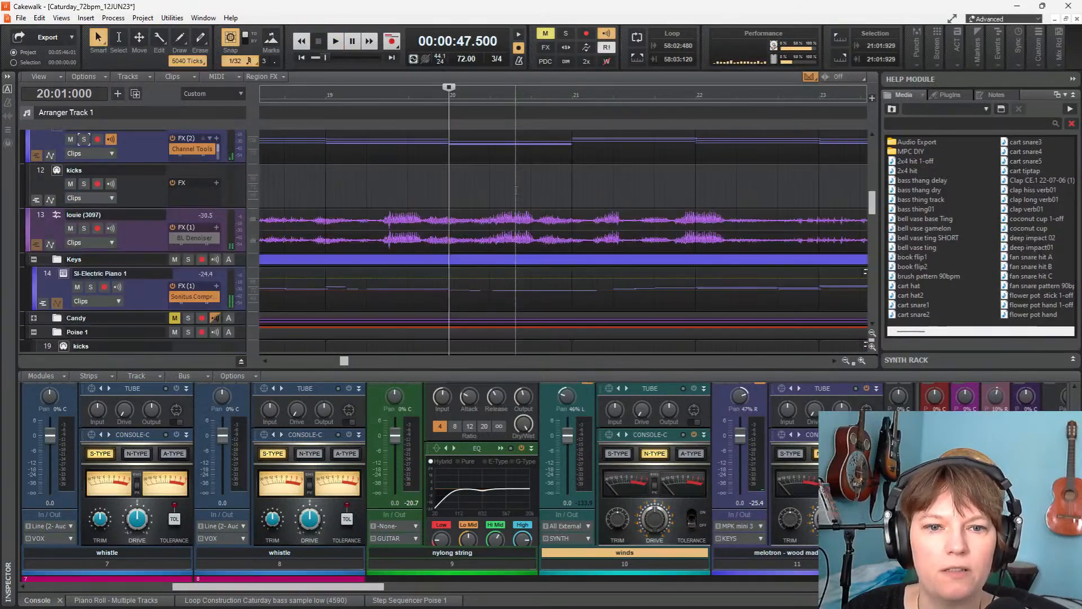
scroll(516, 190, down, 4)
scroll(516, 190, down, 4)
scroll(515, 190, up, 3)
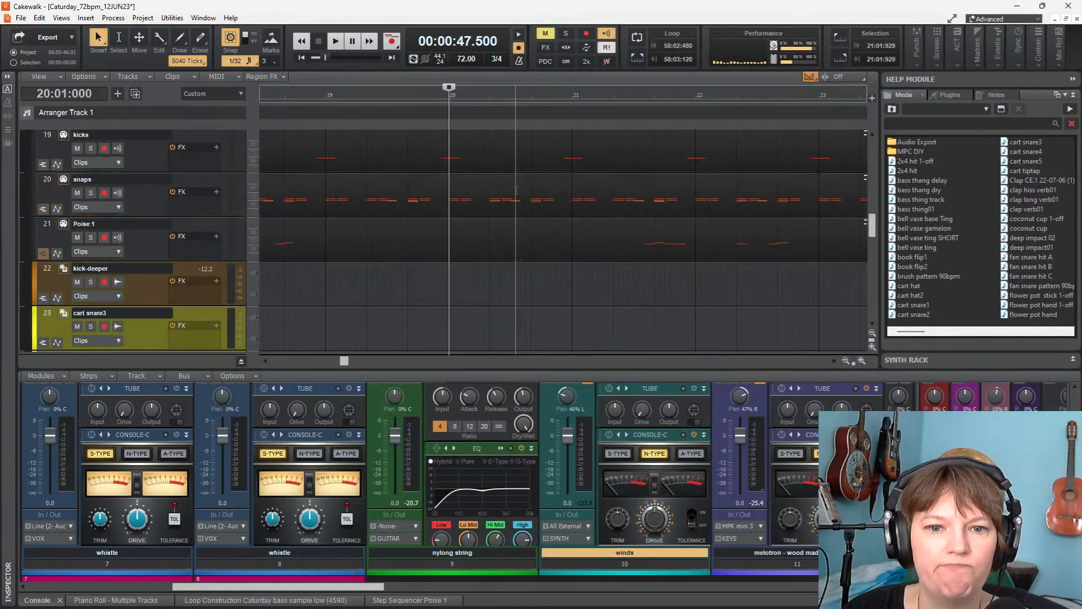
scroll(515, 190, up, 8)
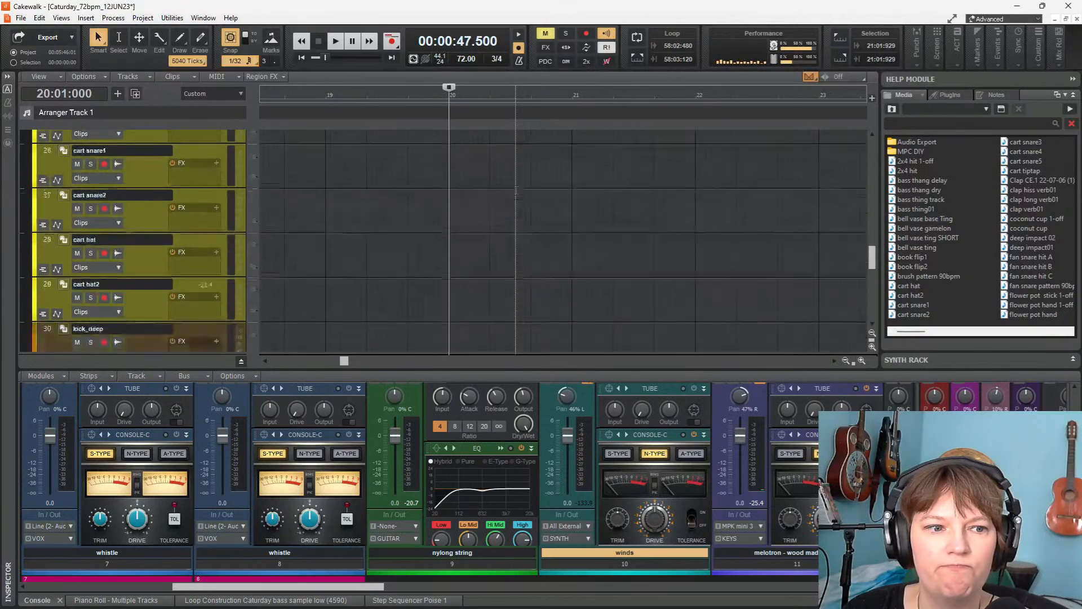
scroll(517, 190, up, 5)
scroll(516, 190, down, 8)
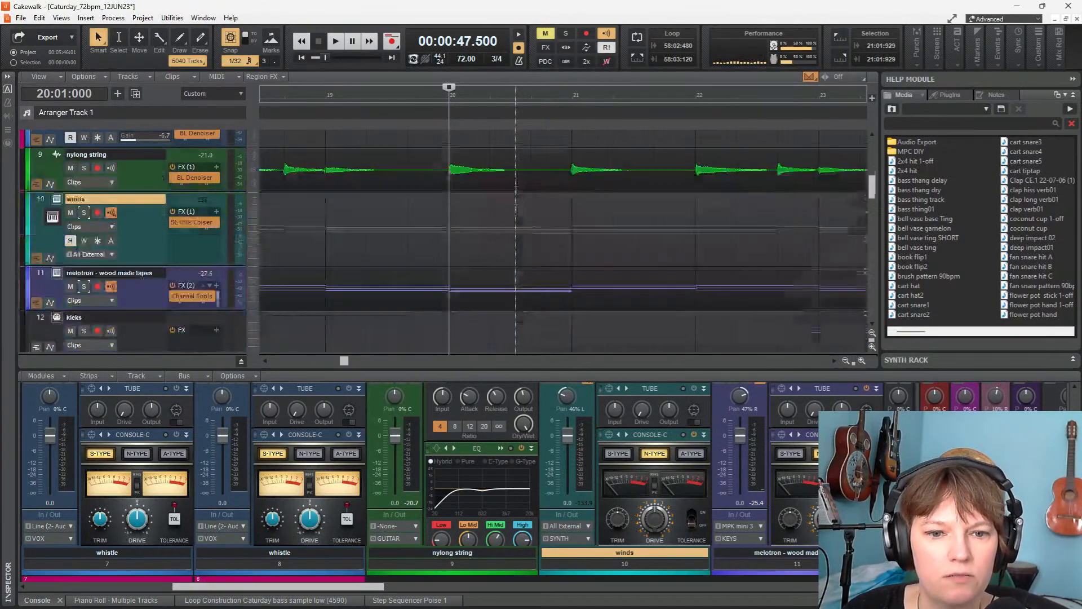
scroll(516, 190, down, 2)
key(space)
key(space)
Open the SI-Electric Piano 1 clip in the Piano Roll and shift the start of measure 20's long low note slightly earlier
double_click(486, 255)
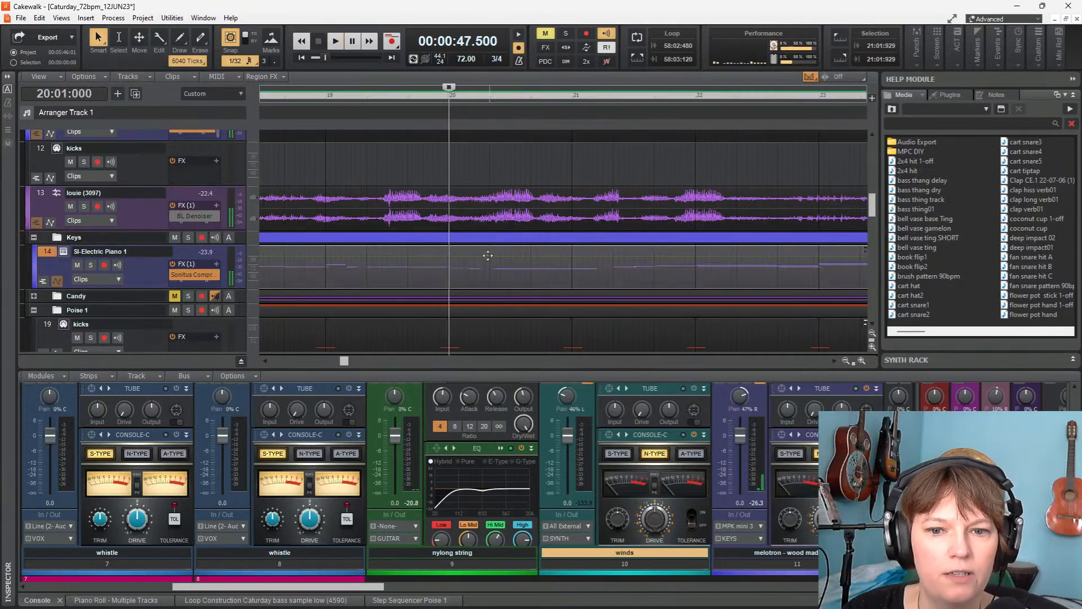
scroll(505, 458, down, 3)
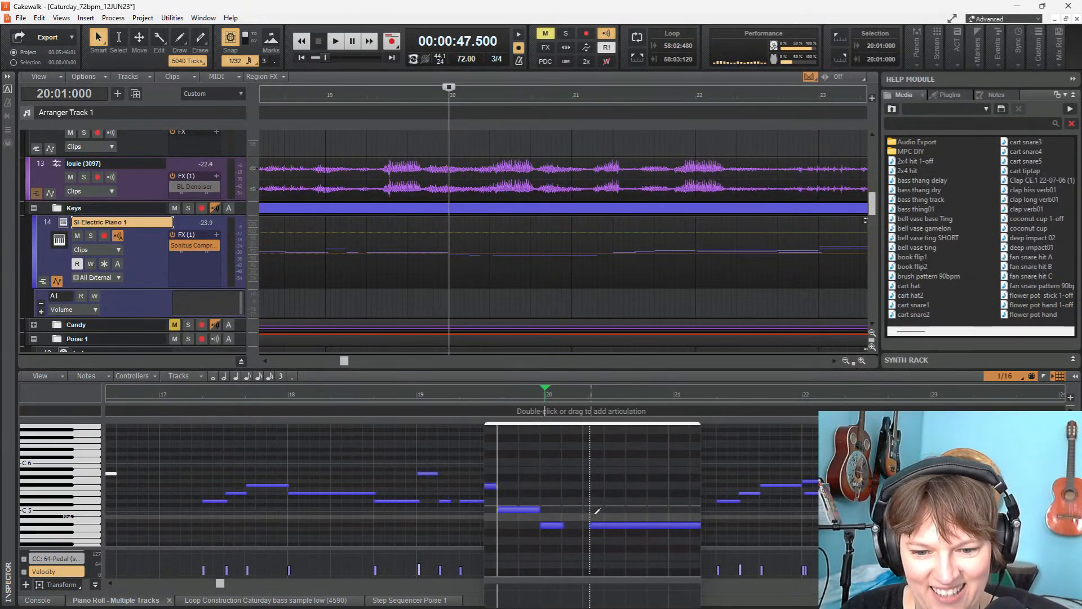
drag(593, 524, 589, 524)
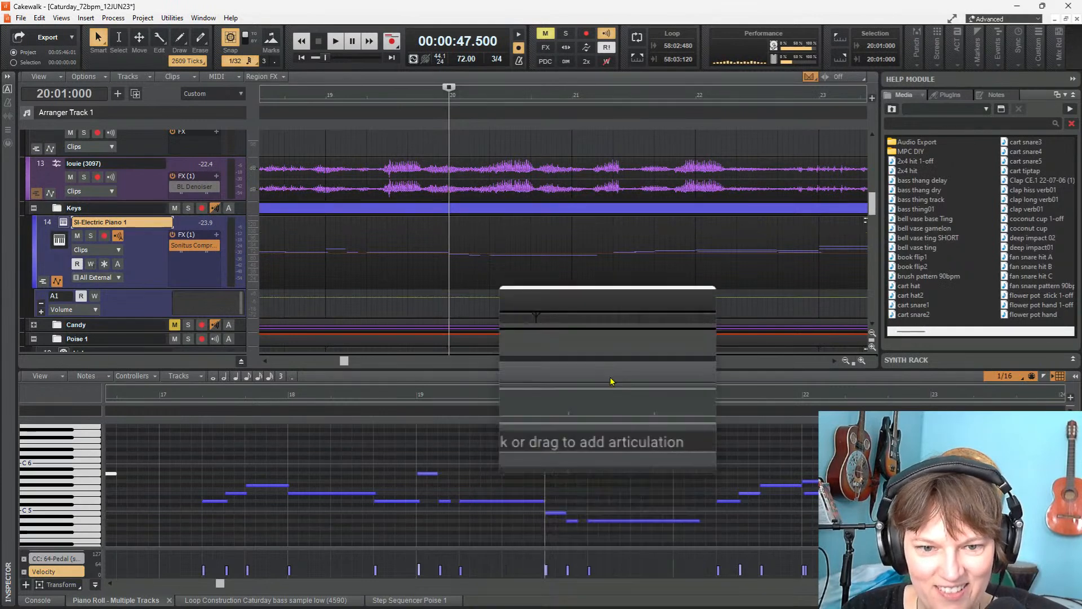
Audition the electric piano edit from 20:01:000 into section A-1, and repeat it while checking the bass and nylon string tracks
key(space)
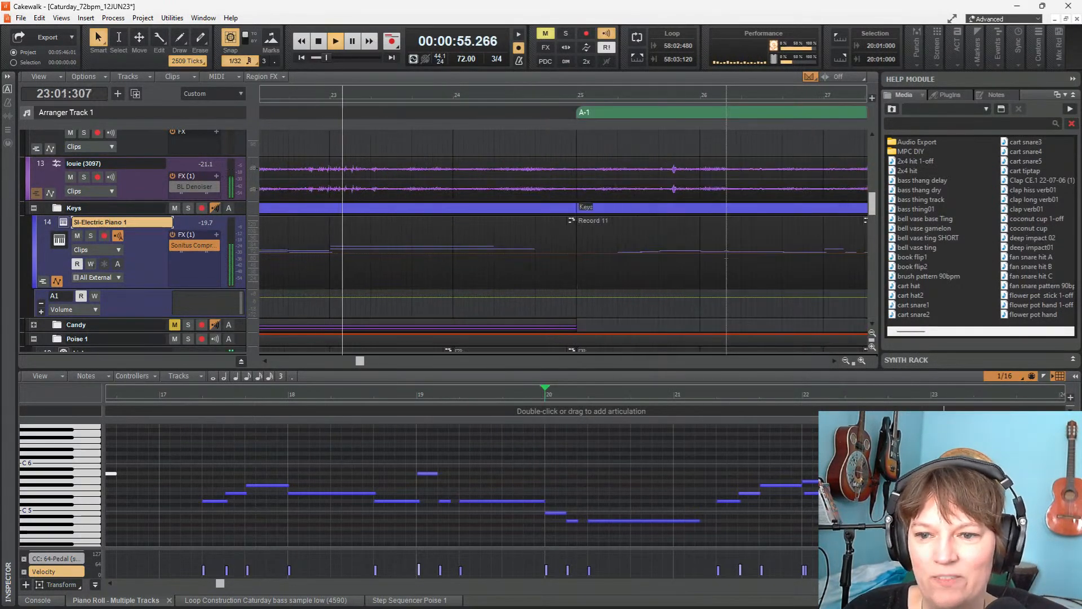
key(space)
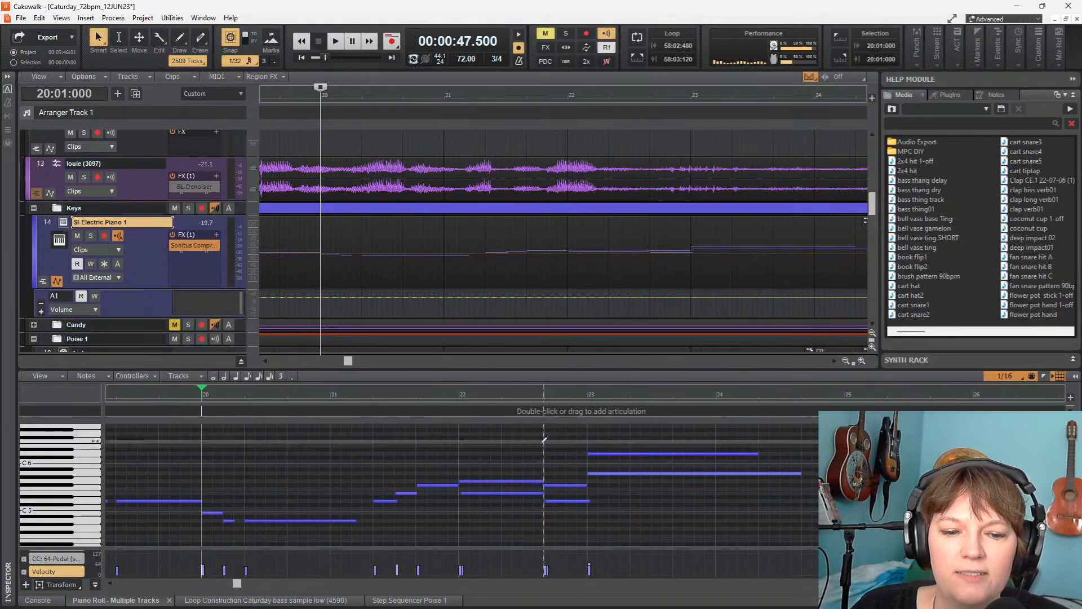
key(space)
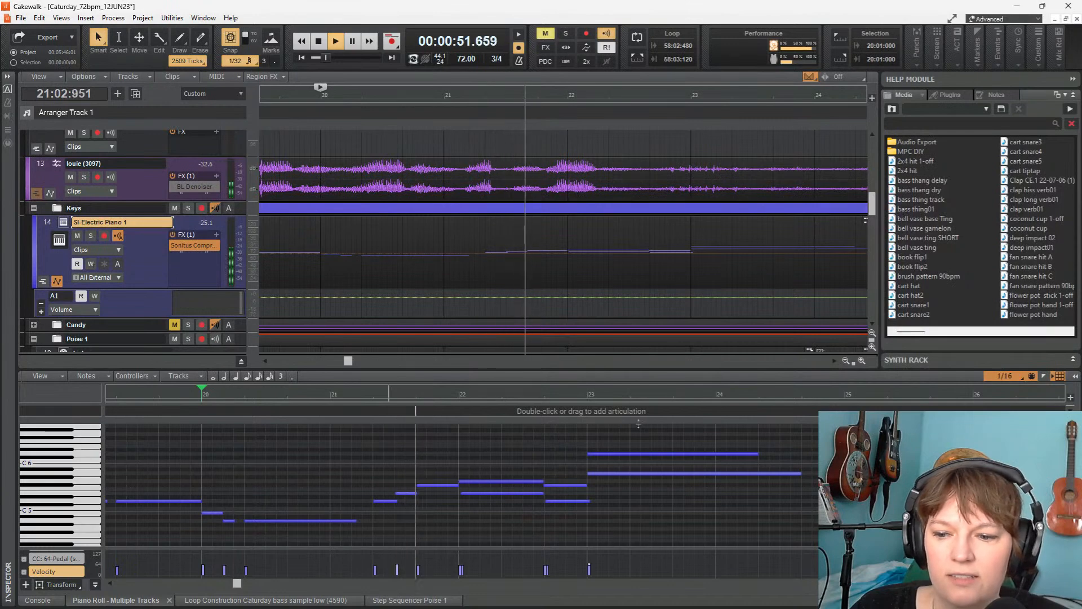
scroll(448, 240, up, 5)
scroll(448, 241, up, 7)
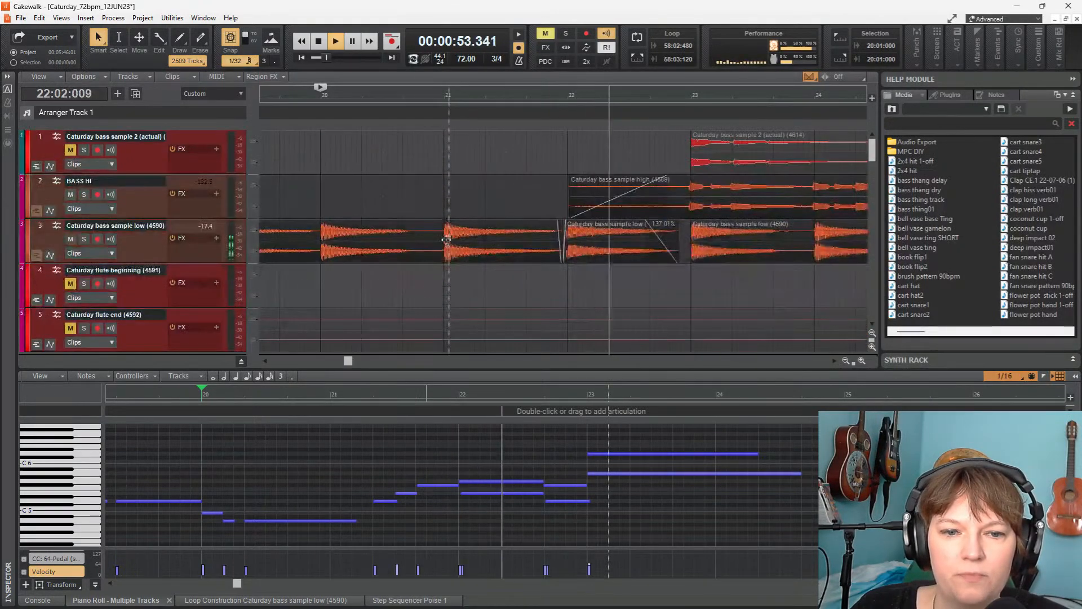
click(322, 177)
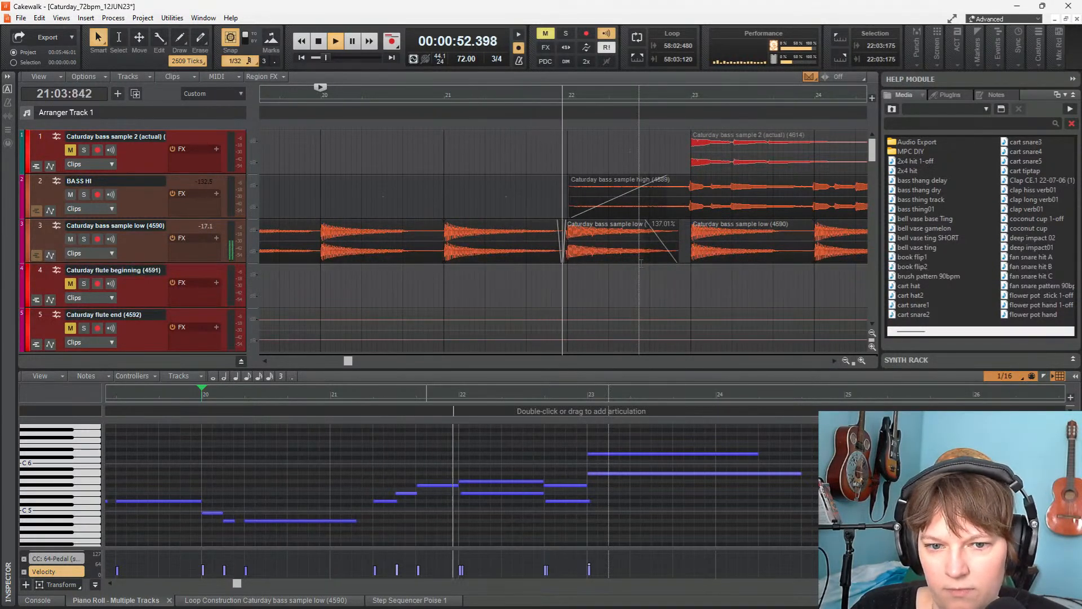
scroll(610, 221, down, 6)
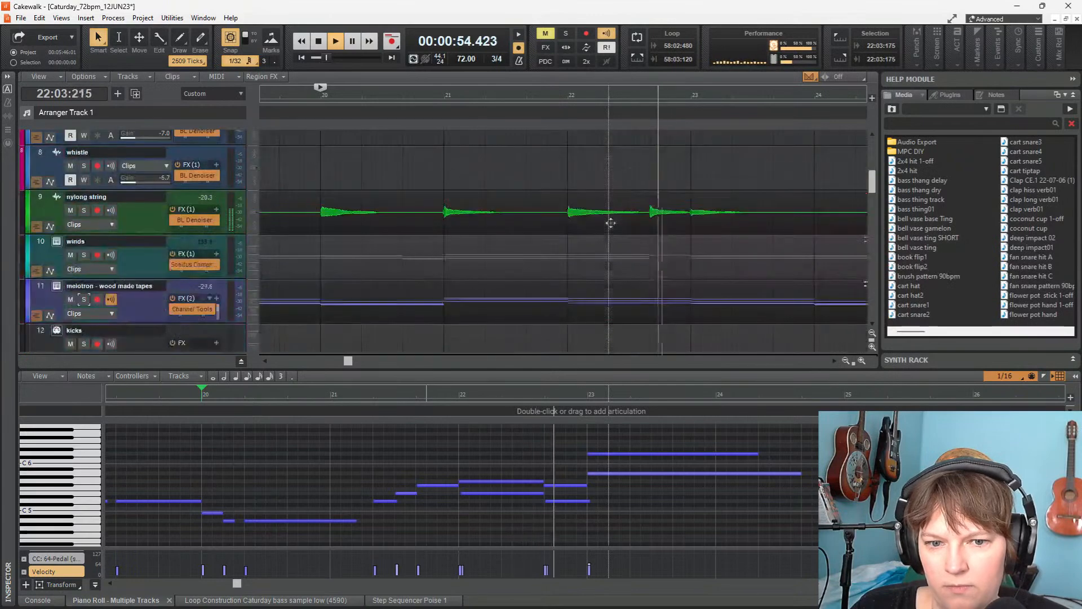
key(space)
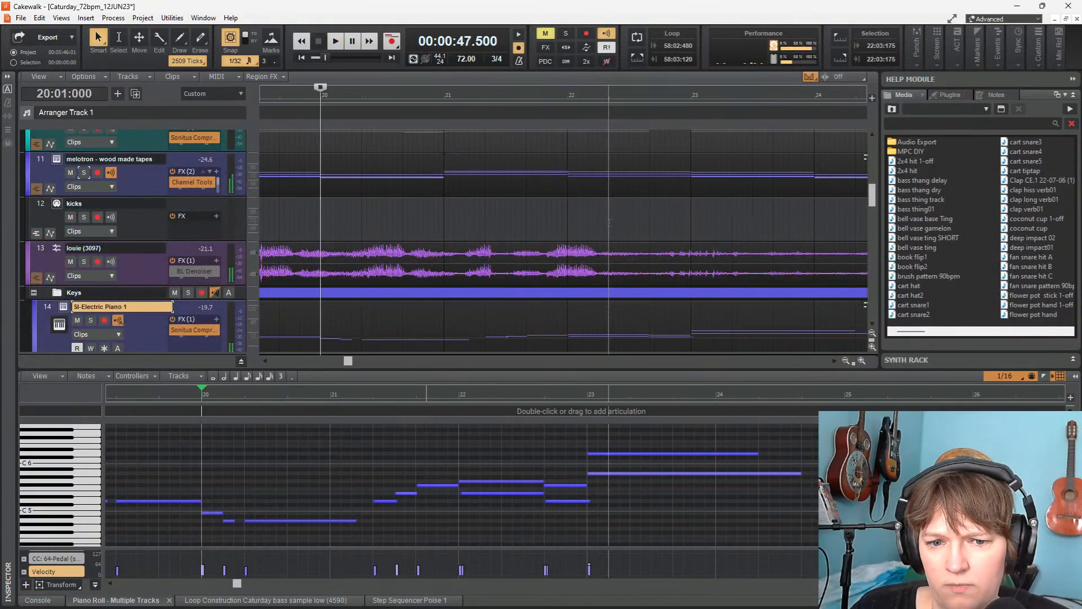
Replay from 20:01:000 while comparing the electric piano with the bass, nylon string and melotron tracks up to measure 22
scroll(610, 222, down, 3)
scroll(609, 222, up, 2)
key(space)
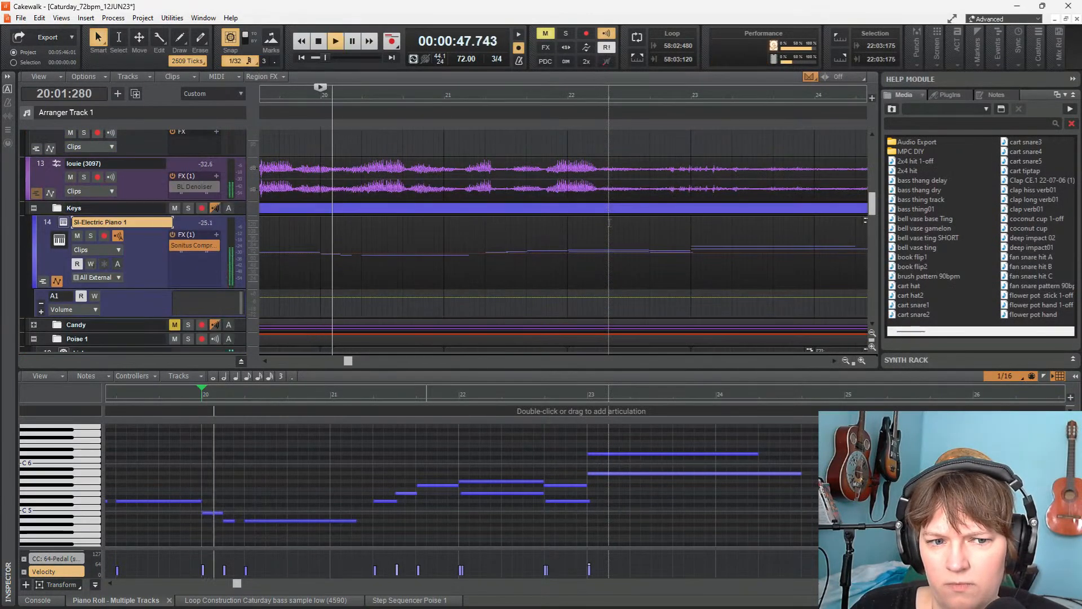
scroll(609, 223, up, 8)
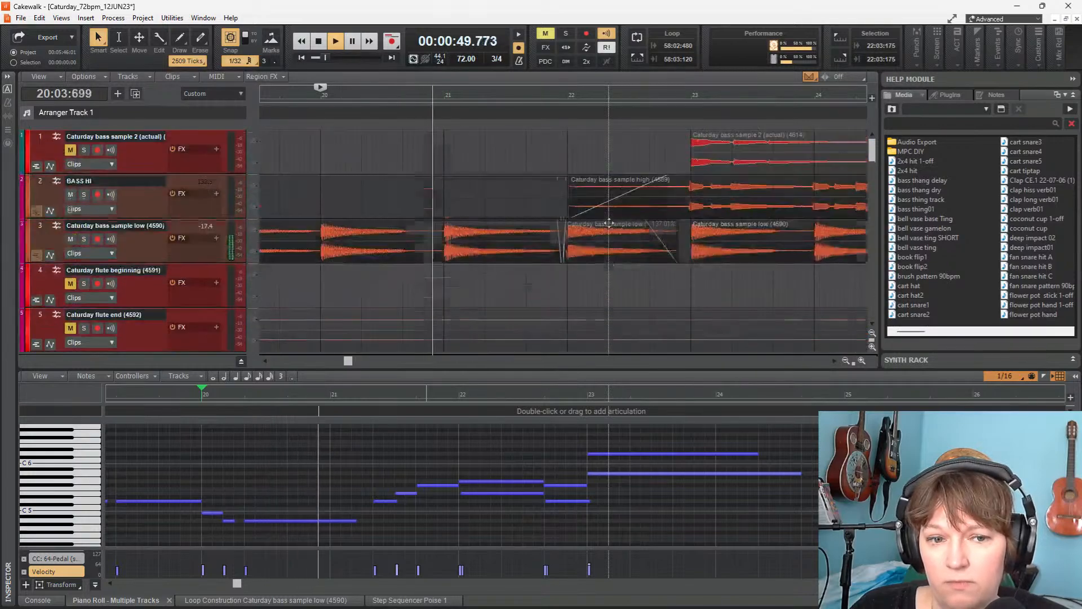
scroll(610, 222, down, 3)
scroll(583, 221, down, 4)
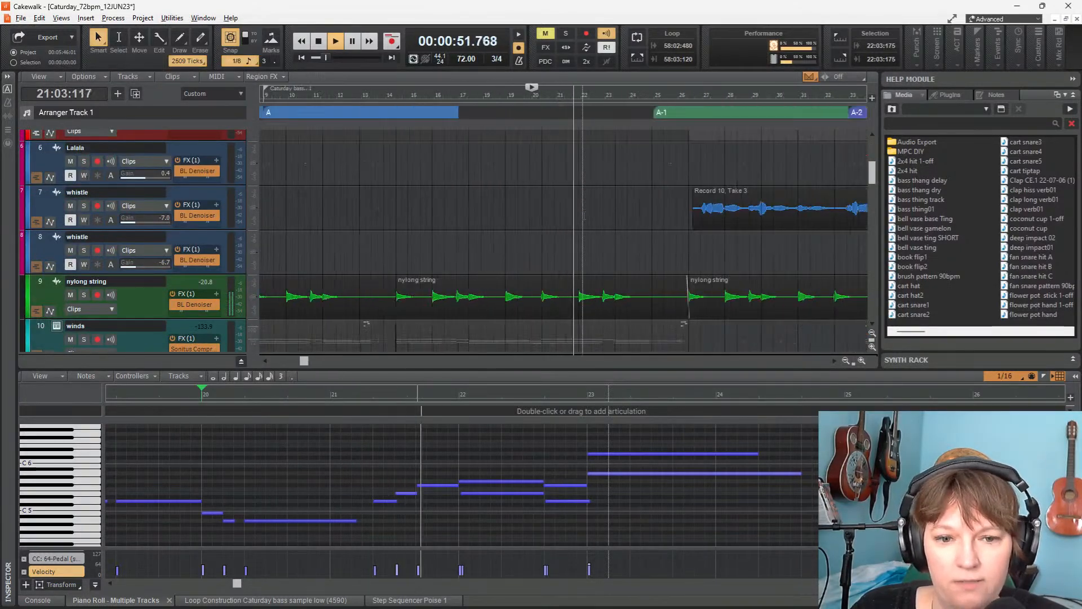
scroll(583, 222, down, 3)
click(557, 289)
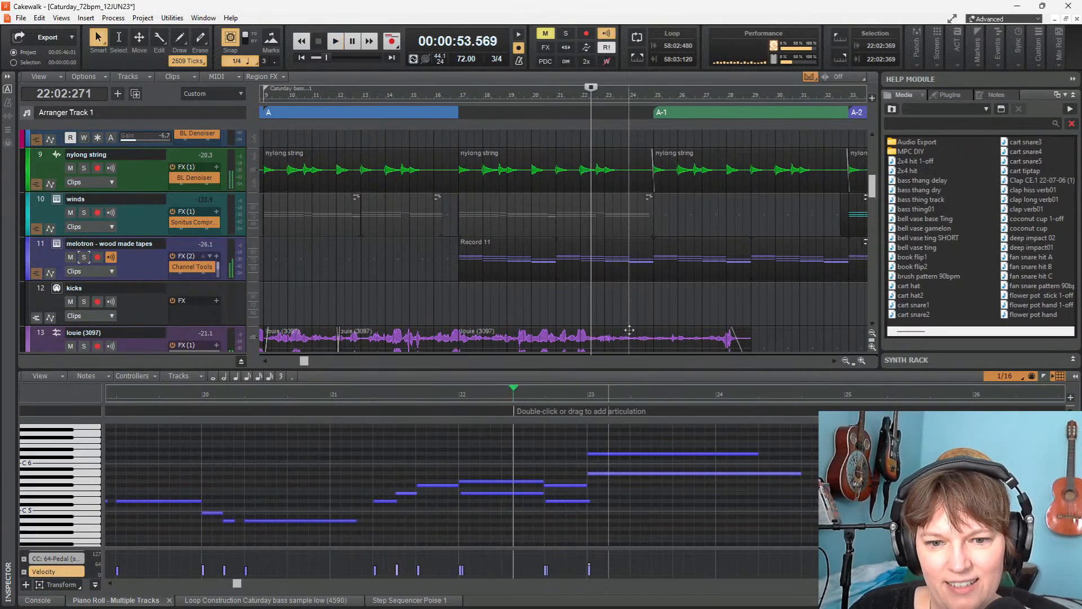
Move the short low bass clip near measure 22 slightly earlier to start at 21:03:840, auditioning from 22:01:000
click(585, 294)
scroll(584, 282, up, 5)
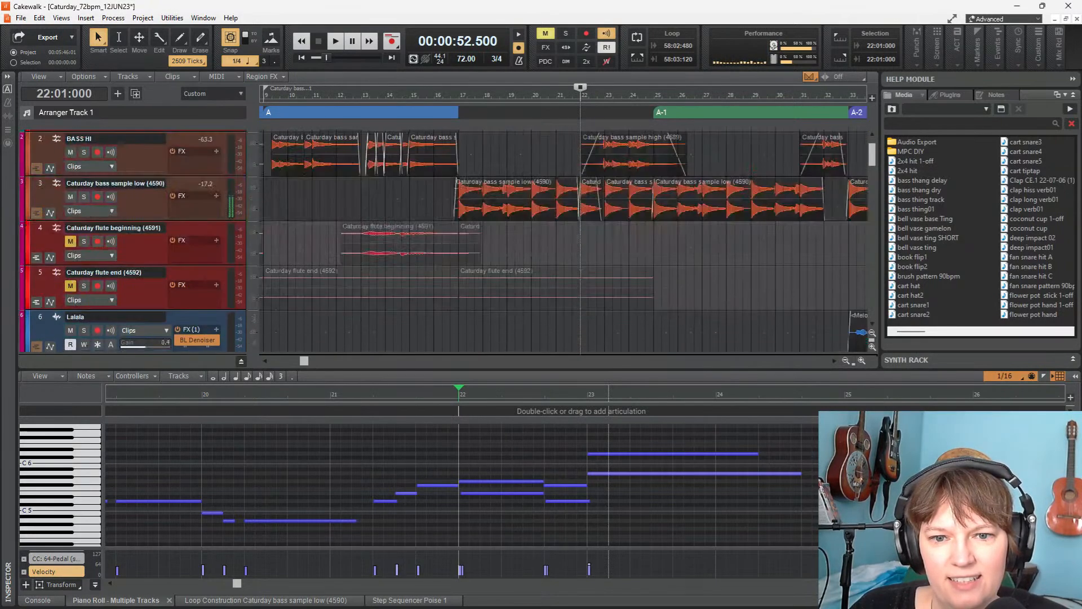
scroll(585, 259, up, 5)
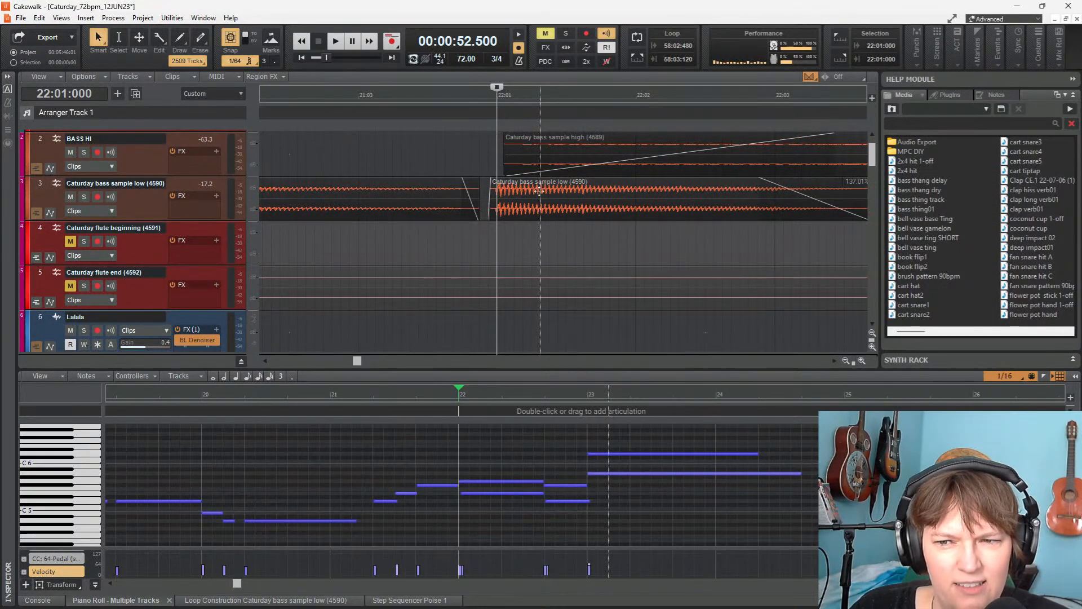
key(space)
key(space)
drag(540, 184, 529, 184)
key(space)
key(space)
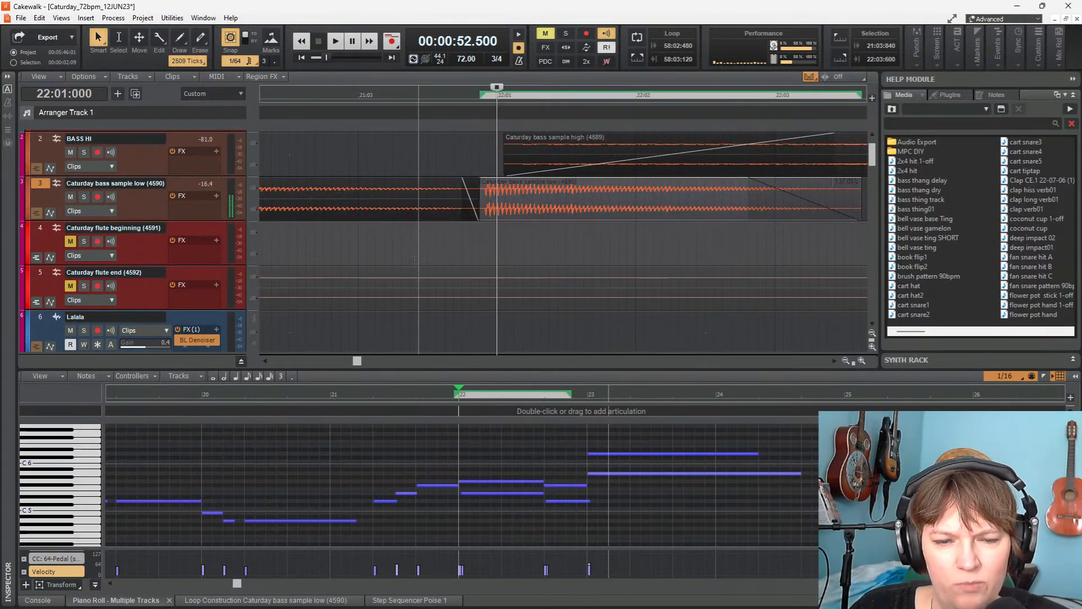
Audition the low bass transition into measure 22 from 21:01:000
scroll(415, 259, down, 3)
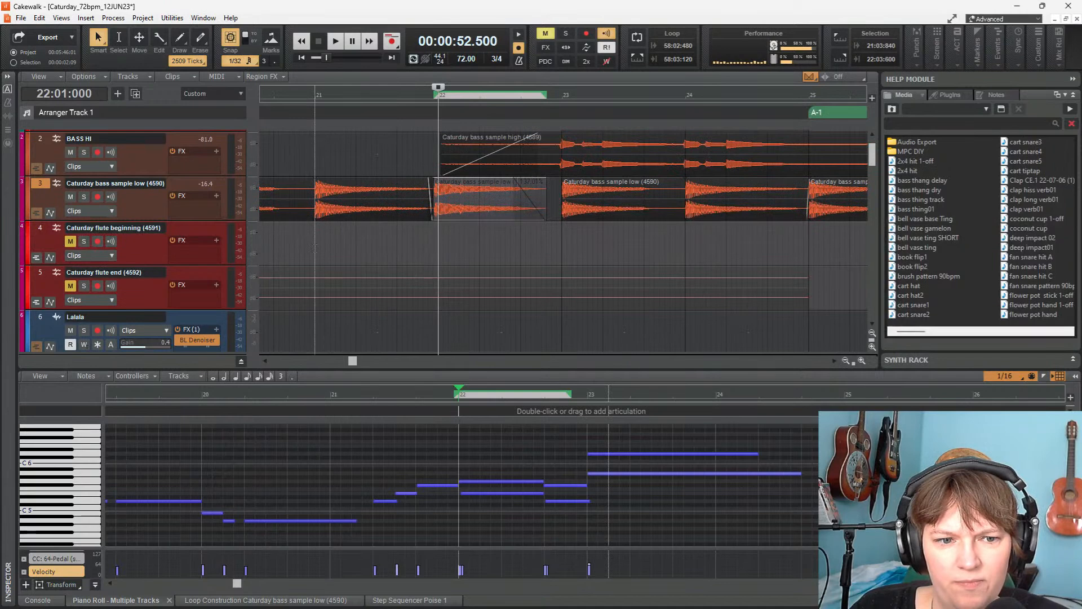
click(315, 248)
key(space)
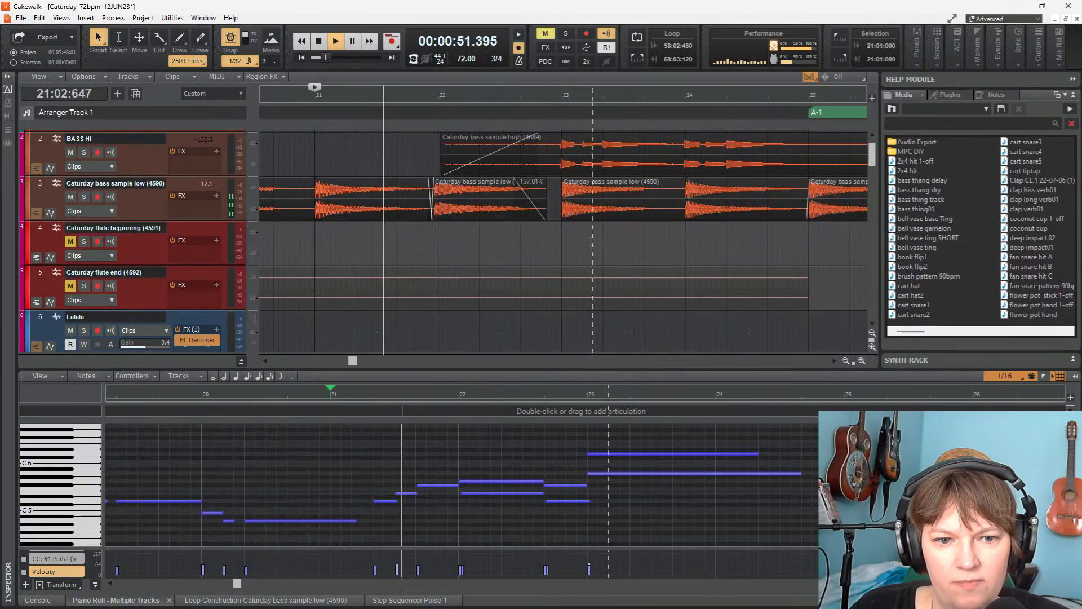
key(space)
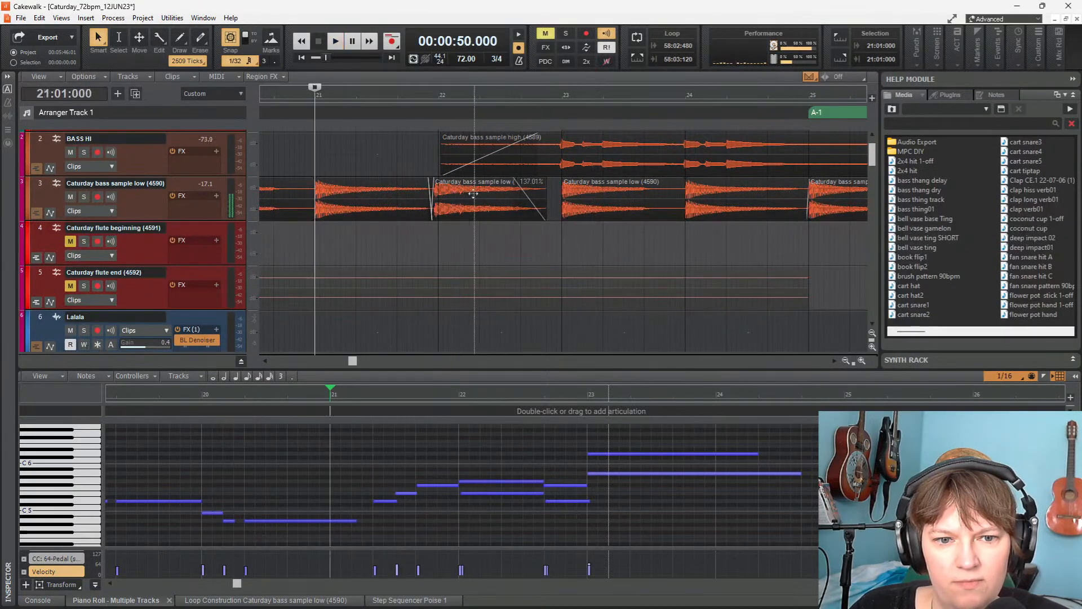
Move the short low bass clip to start at 22:01:000 and audition the transition from 21:01:000
click(478, 195)
key(space)
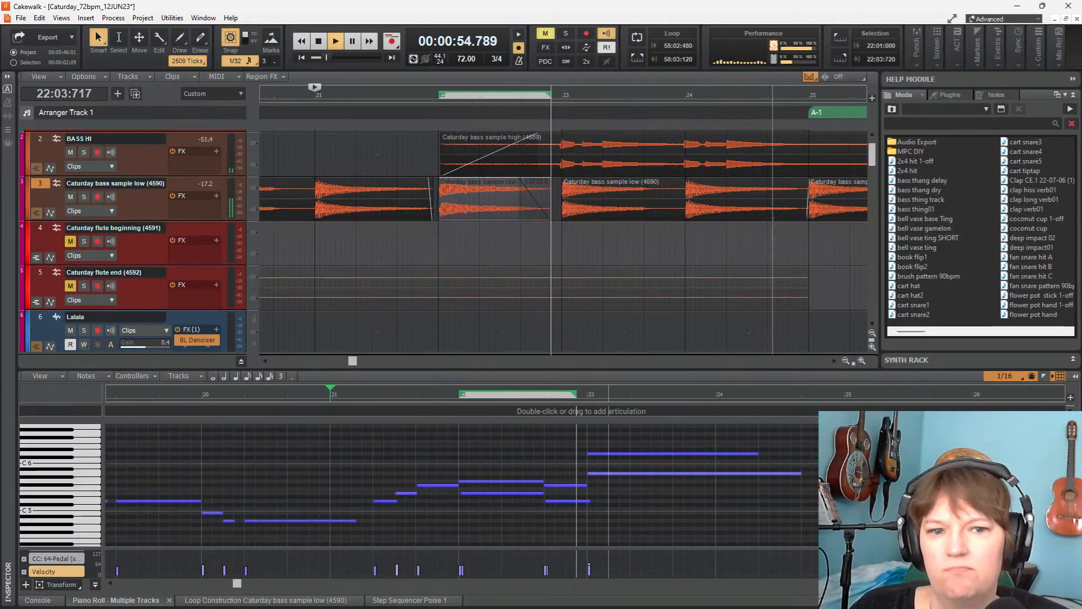
key(space)
key(space)
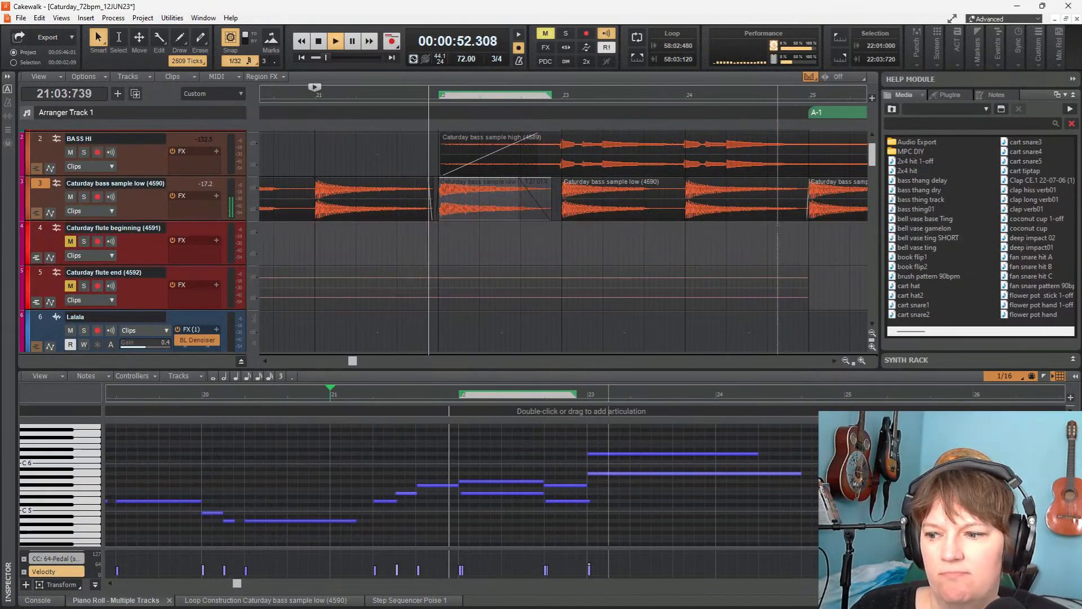
key(space)
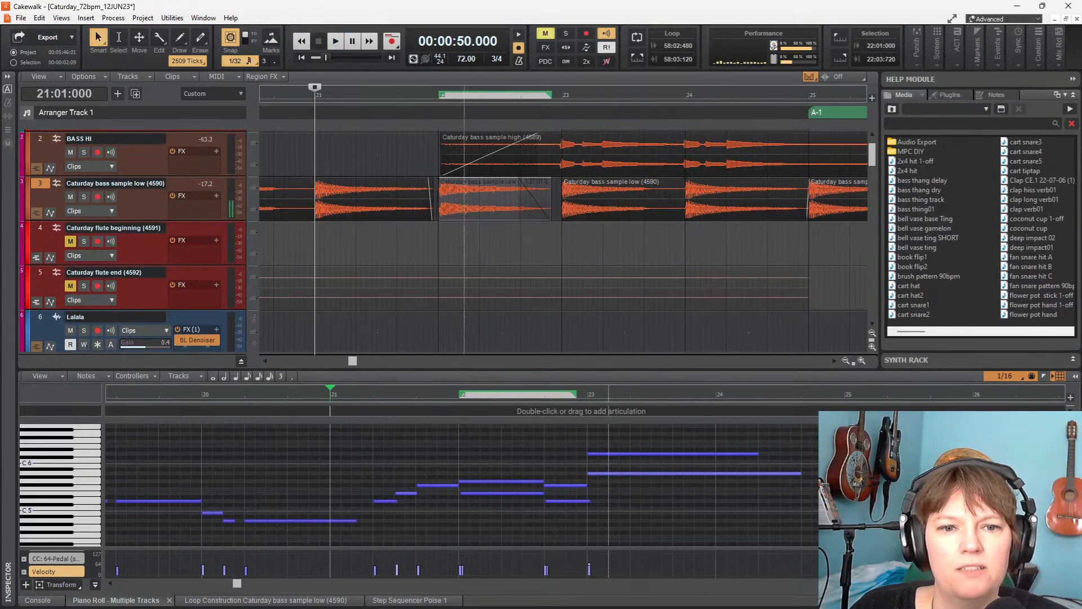
Audition the realigned bass clip twice more from 21:01:000 through measure 22
key(space)
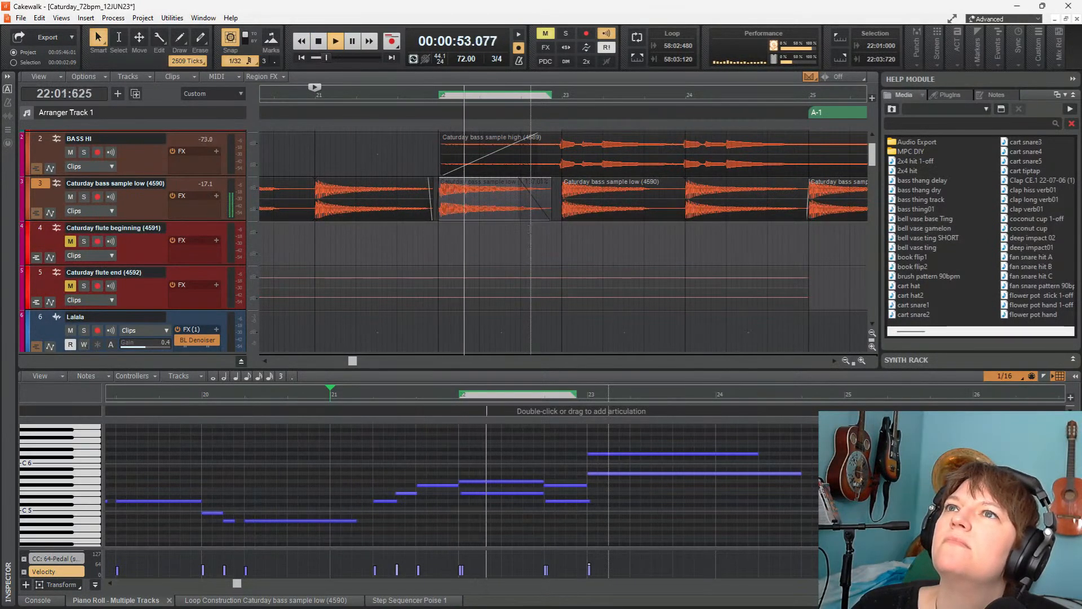
key(space)
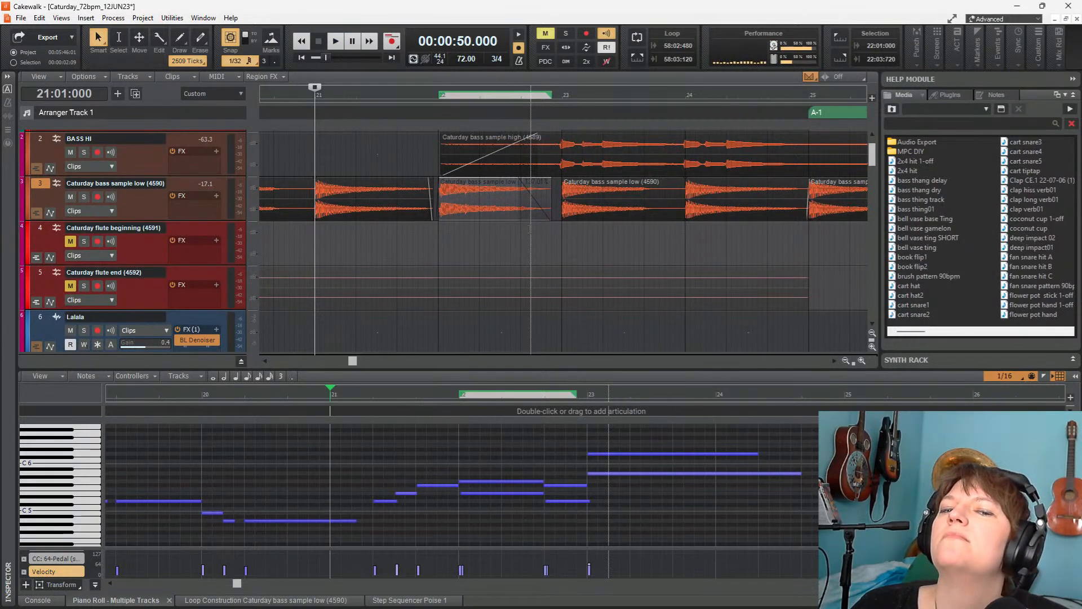
key(space)
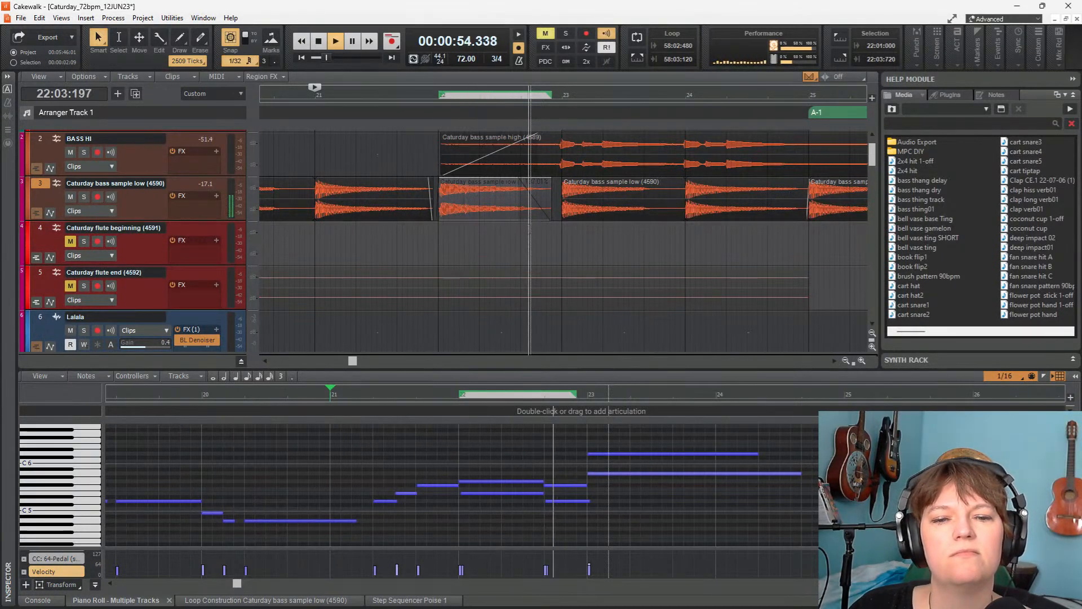
key(space)
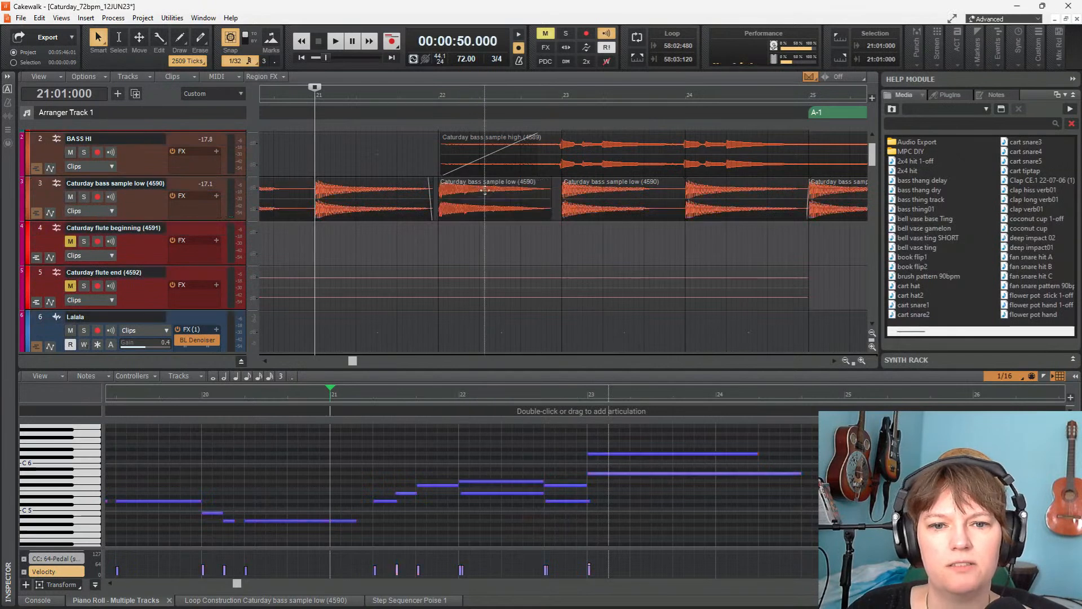
Audition the arrangement from 21:01:000 through the start of section A-1 and save the project
key(space)
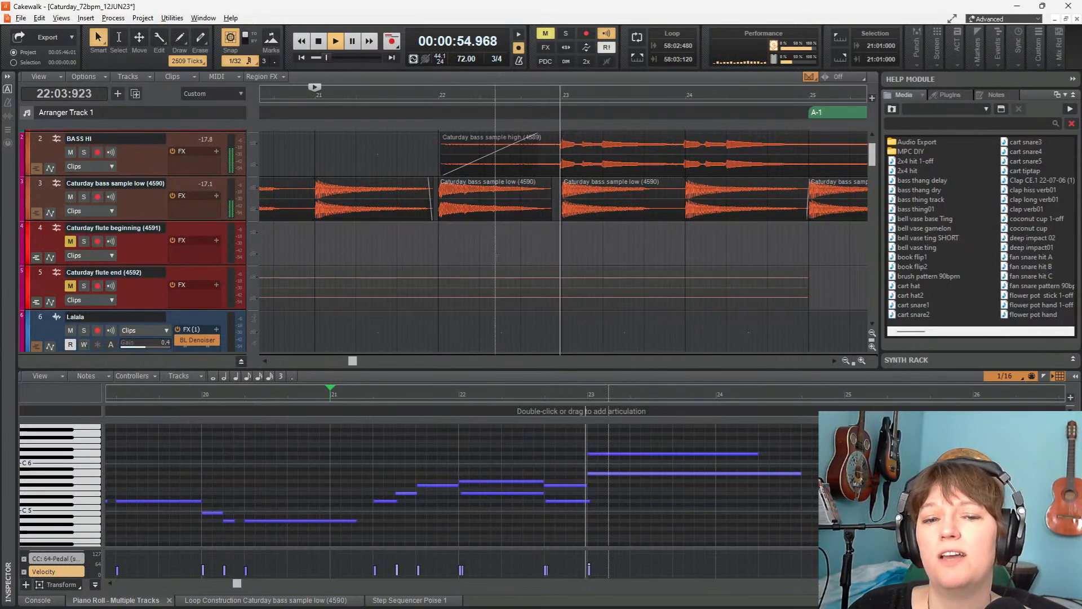
scroll(496, 220, down, 3)
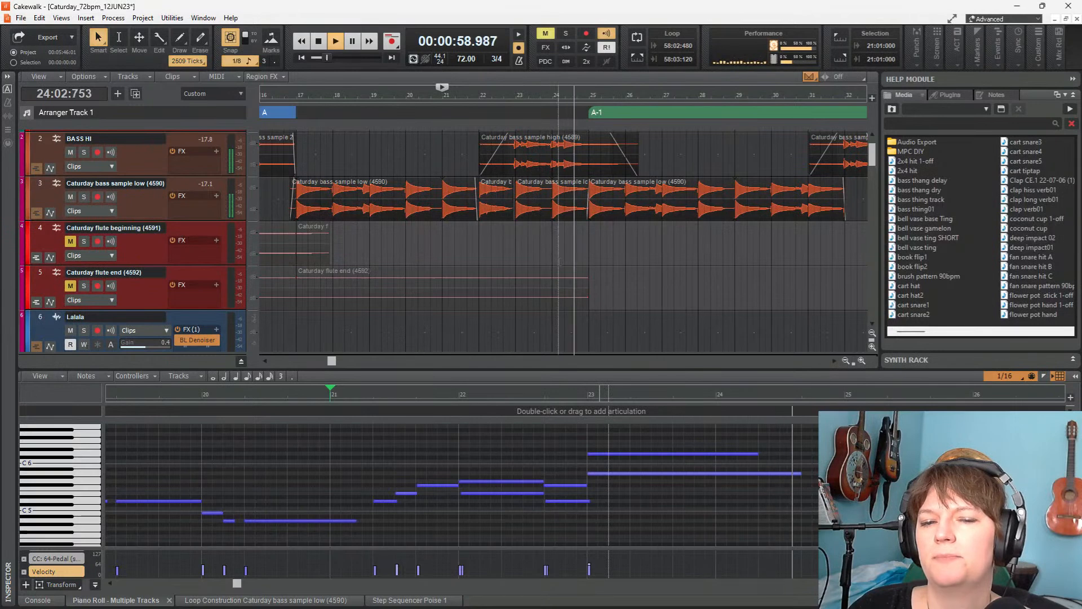
key(ctrl+s)
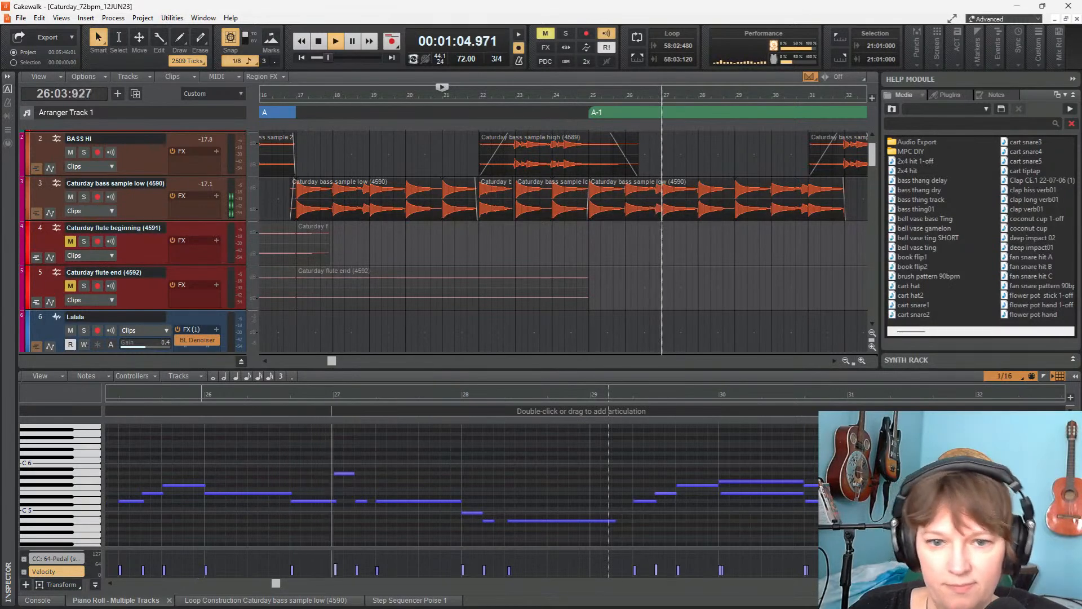
Audition the low bass note at measure 26 from 26:01:000 and examine its waveform up close
click(628, 226)
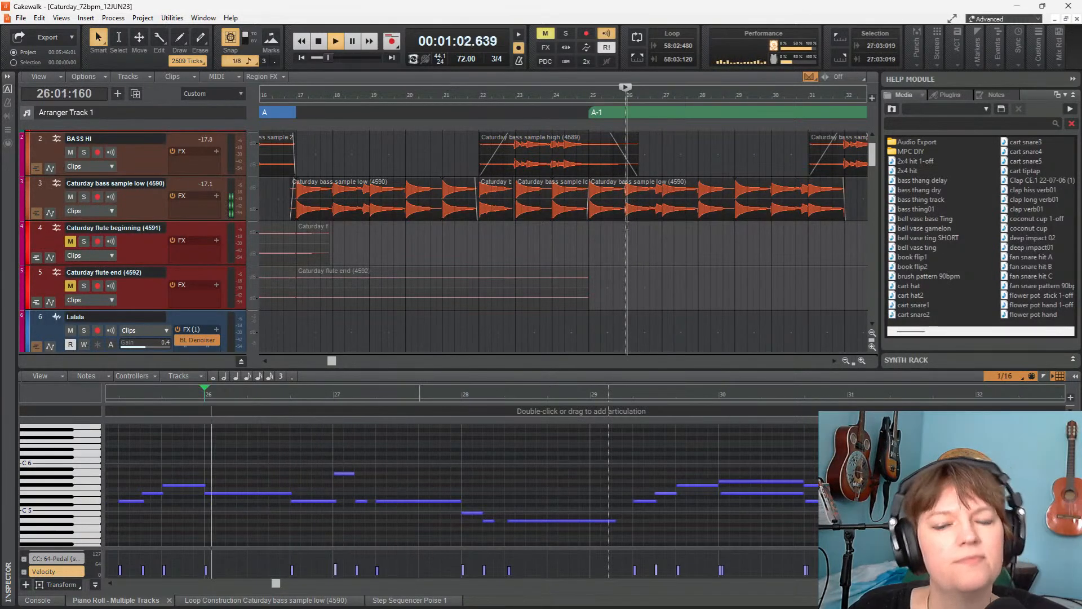
key(space)
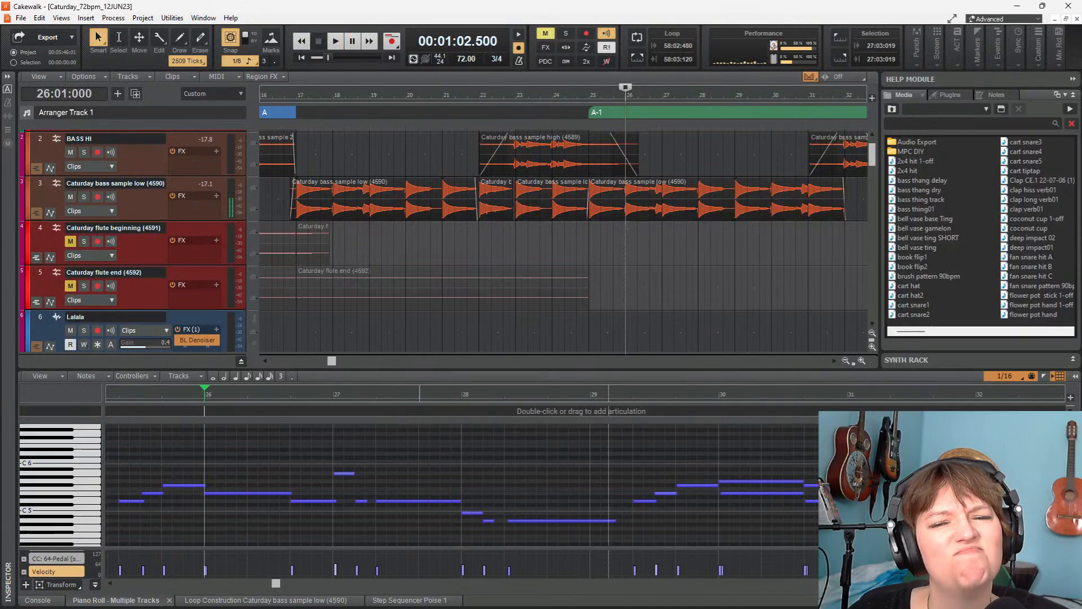
scroll(628, 226, up, 4)
scroll(625, 225, up, 2)
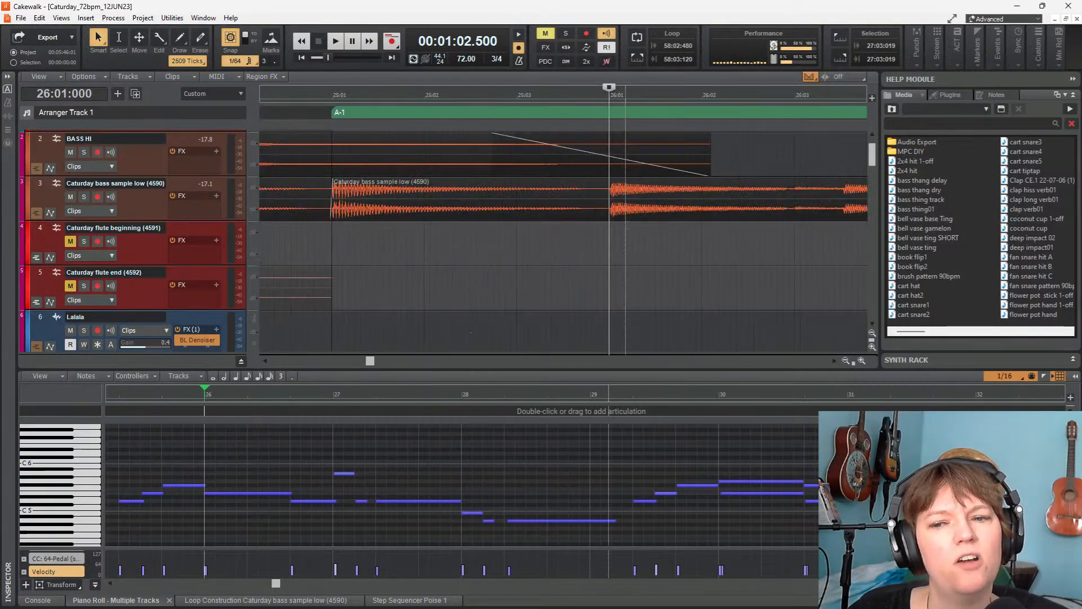
key(space)
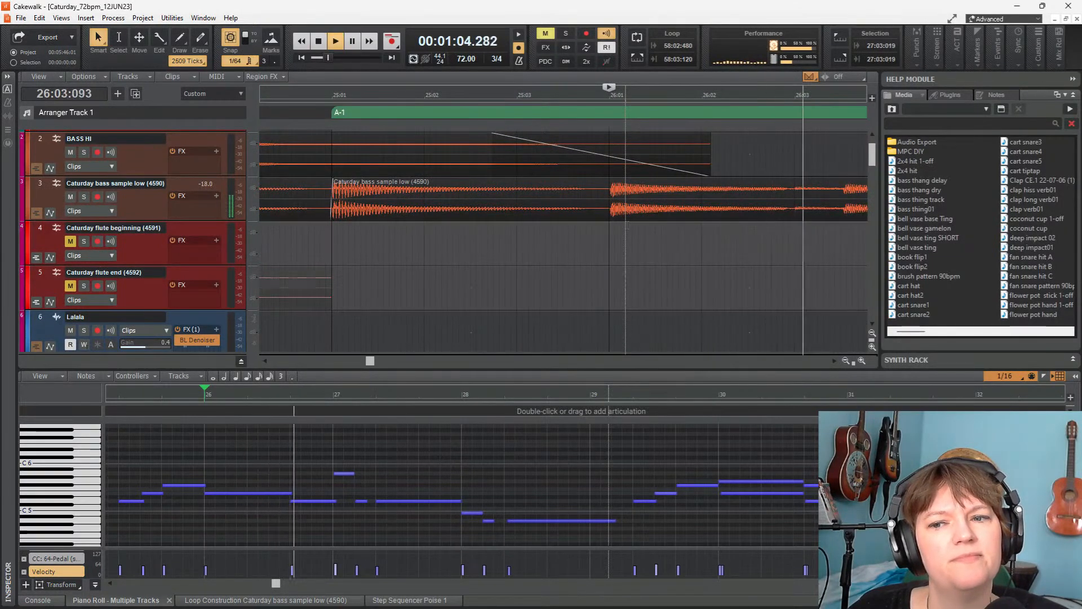
key(space)
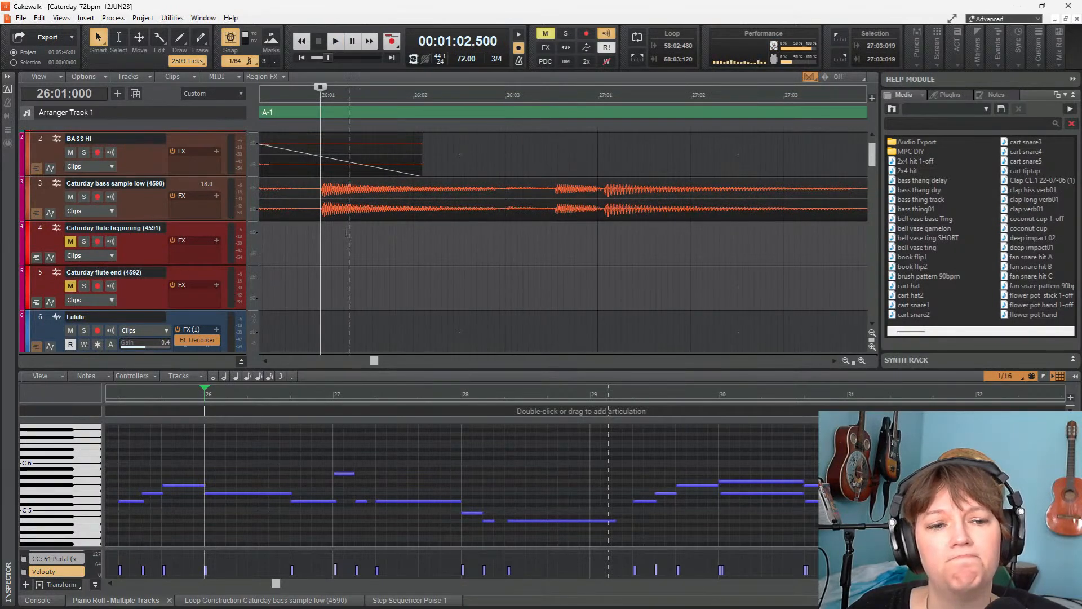
Split the low bass clip at 26:01 and 26:03 and open the isolated segment in Melodyne
click(318, 216)
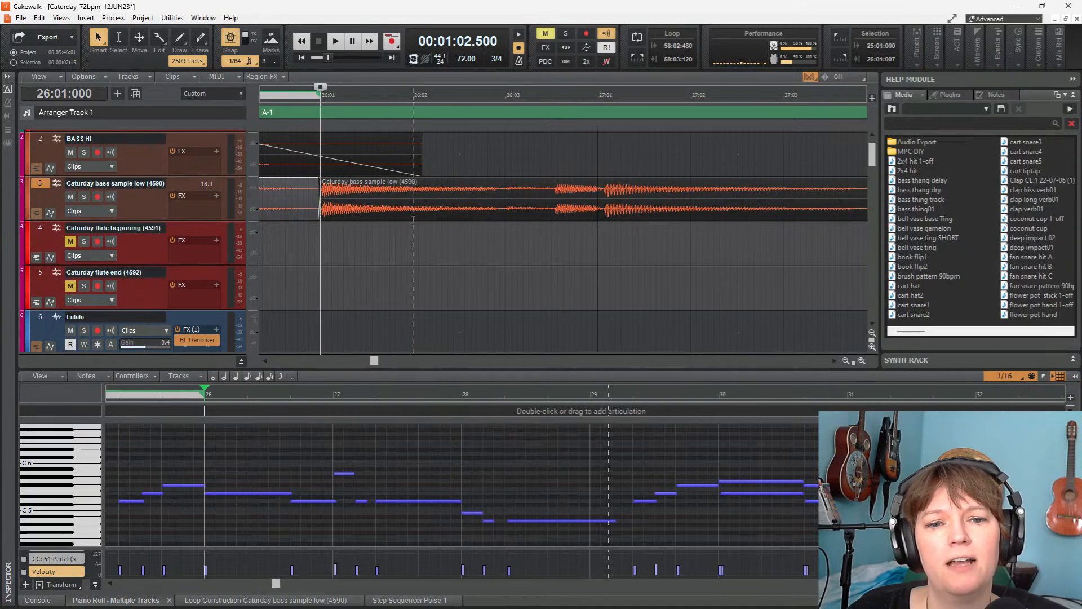
click(504, 220)
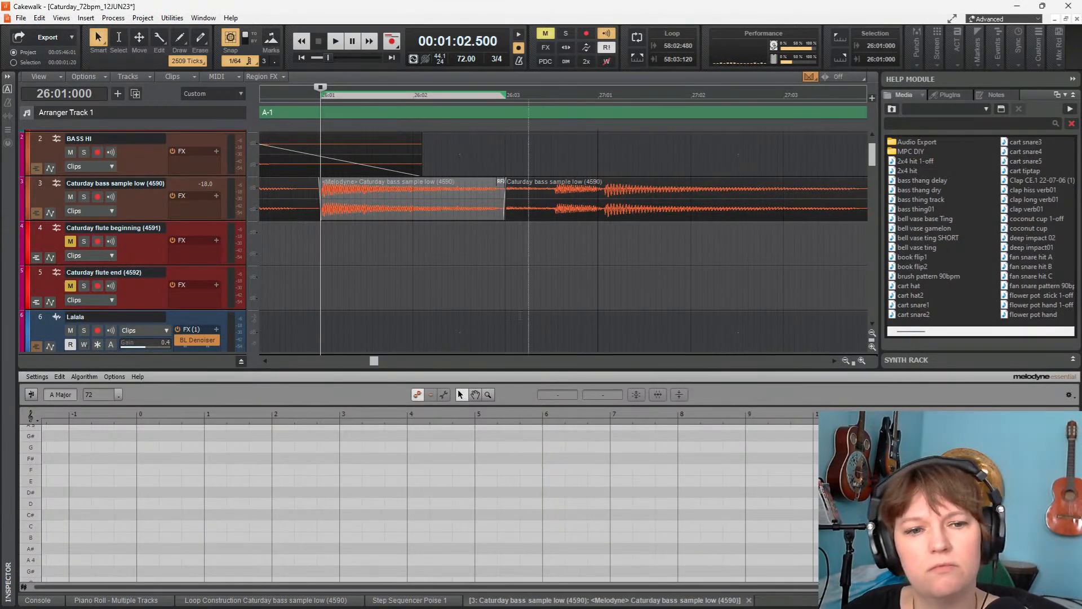
click(442, 190)
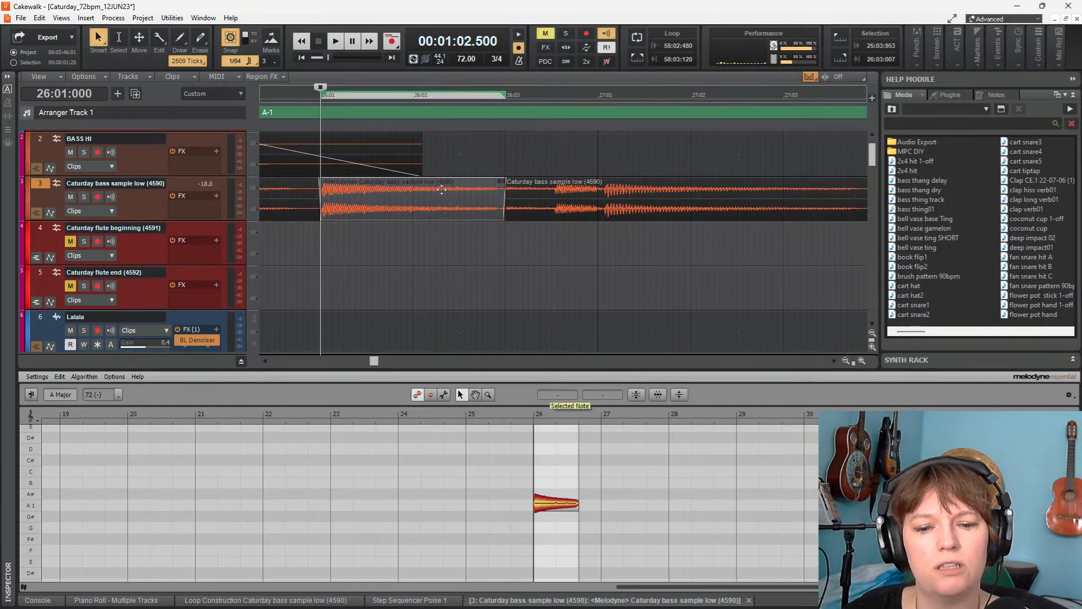
Set the measure 26 bass note to A 1 at 0 ct in Melodyne and audition it from 26:01:000 and 25:03:360
click(544, 512)
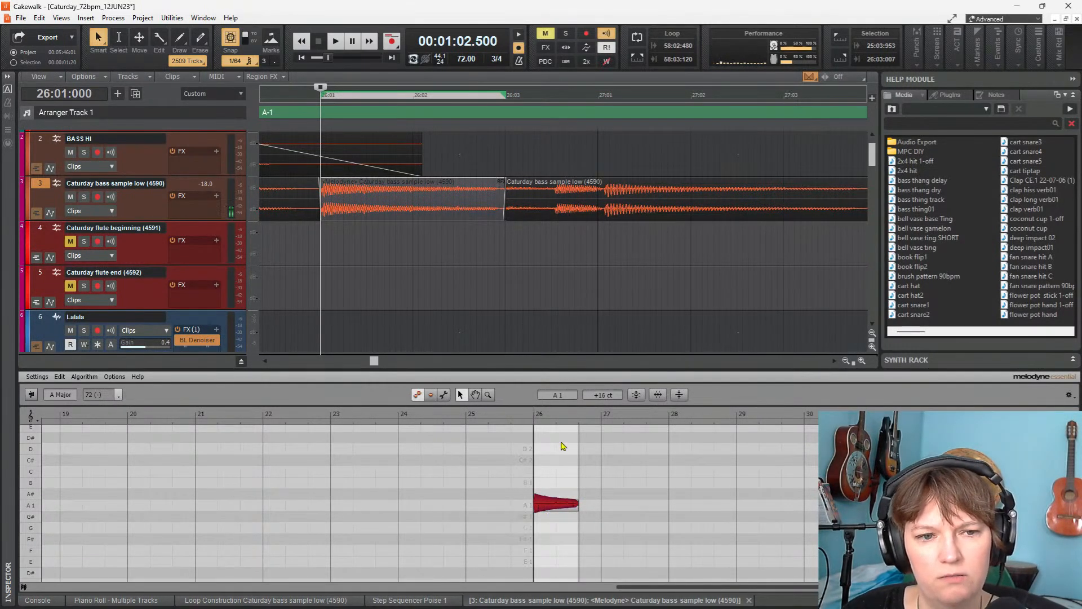
key(space)
key(space)
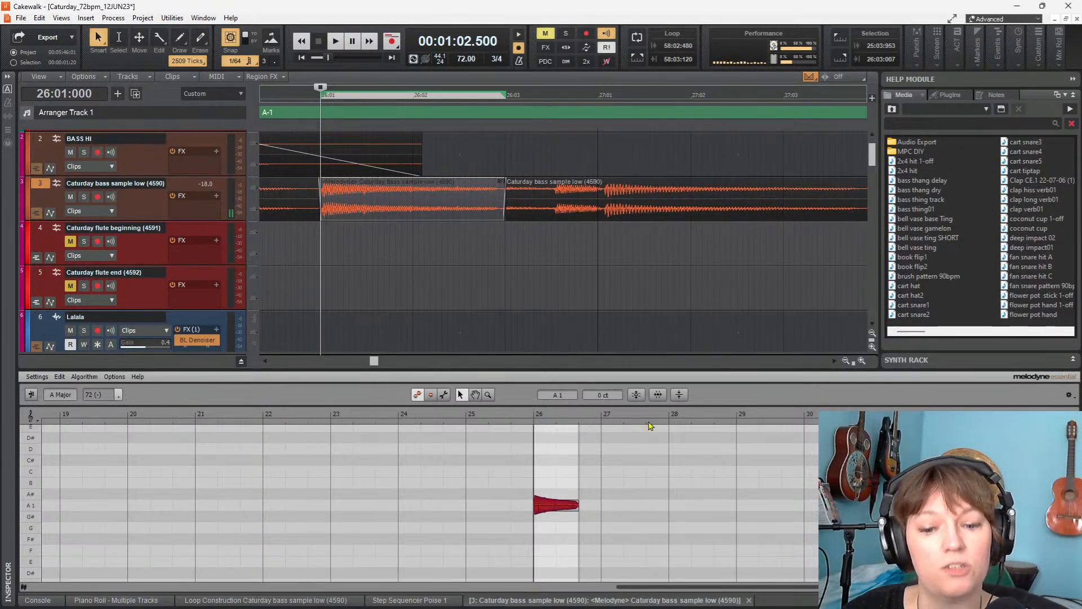
key(space)
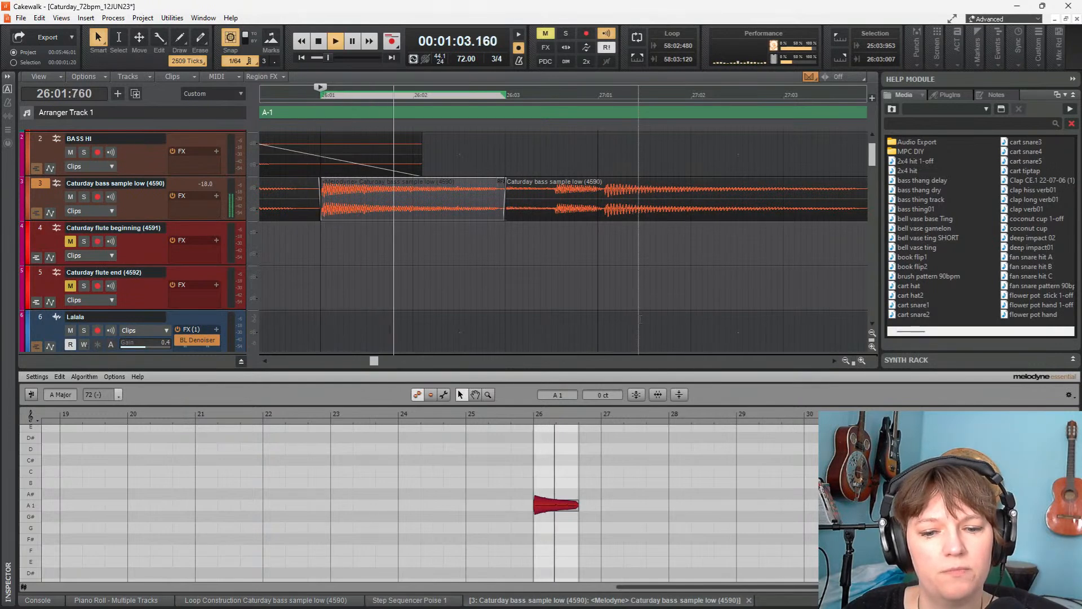
key(space)
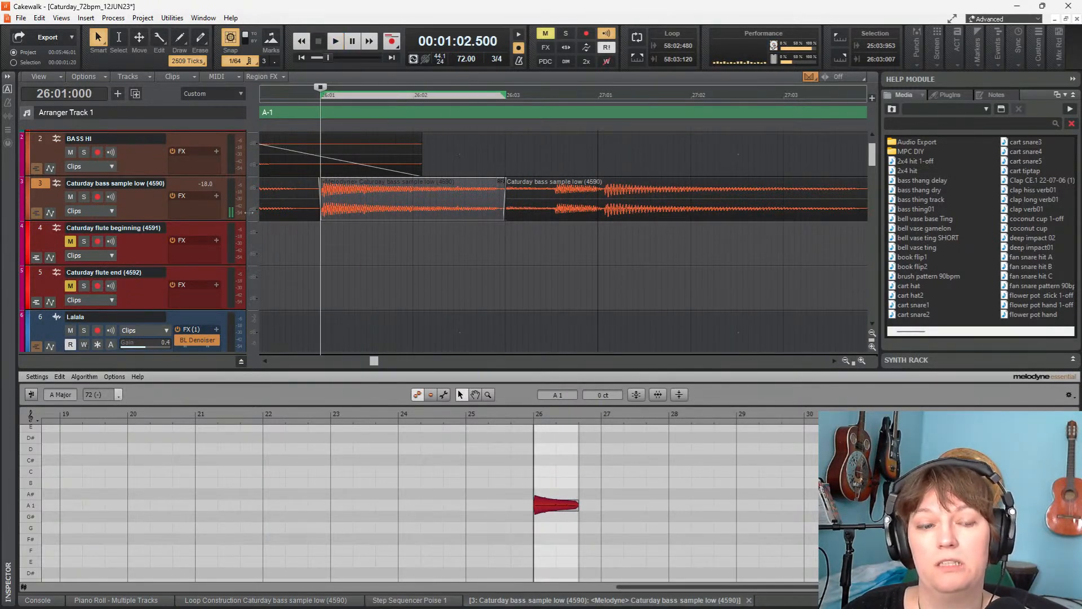
click(523, 548)
key(space)
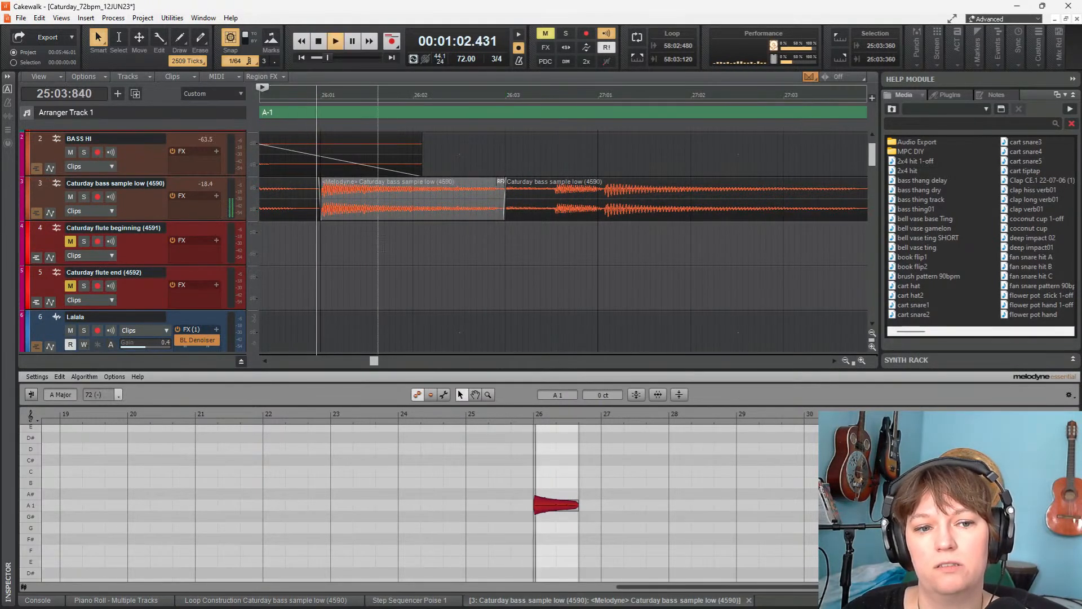
key(space)
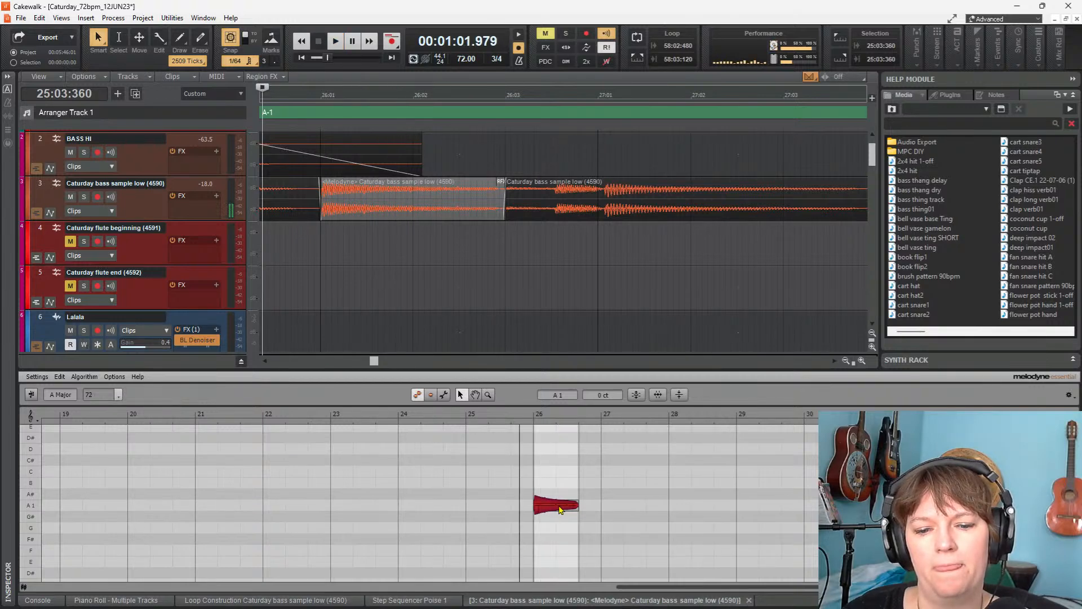
Set the bass note's pitch offset to +15 ct and audition it from 25:03:360 and 25:01:000
key(space)
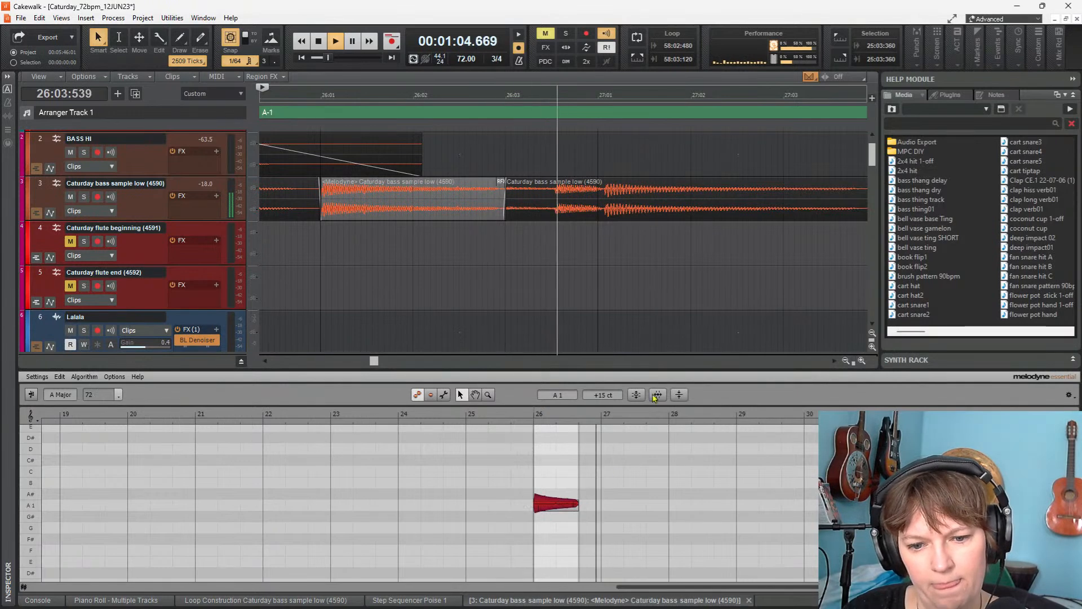
key(space)
scroll(554, 269, down, 2)
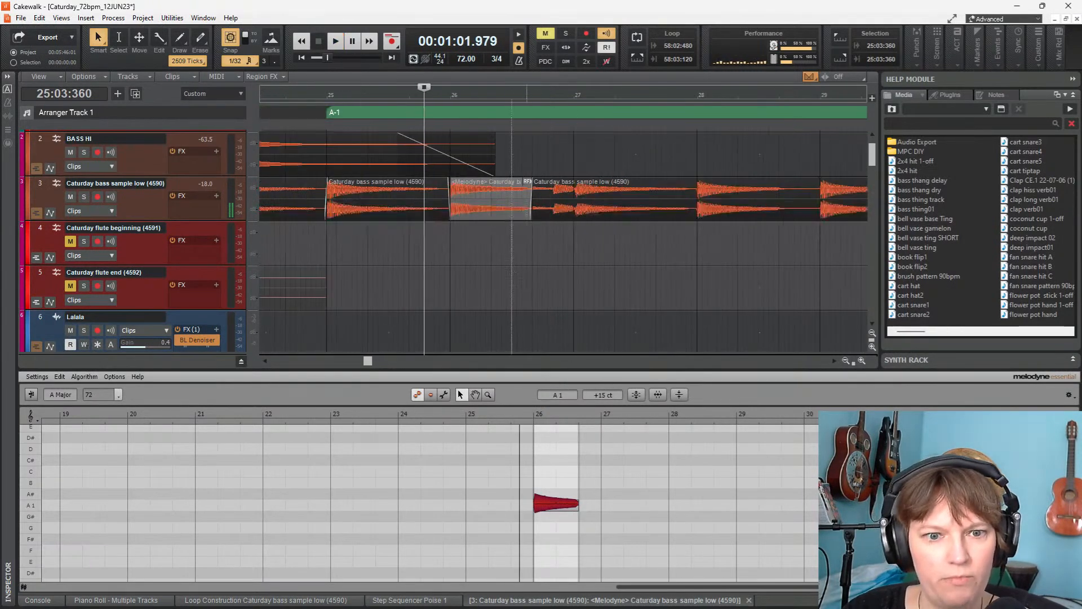
key(space)
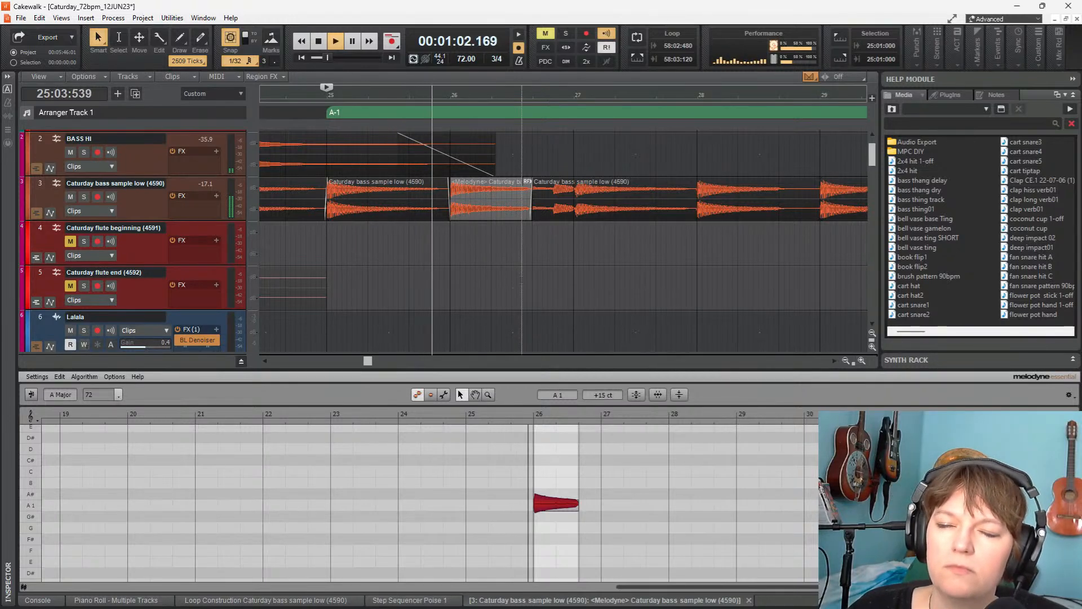
key(space)
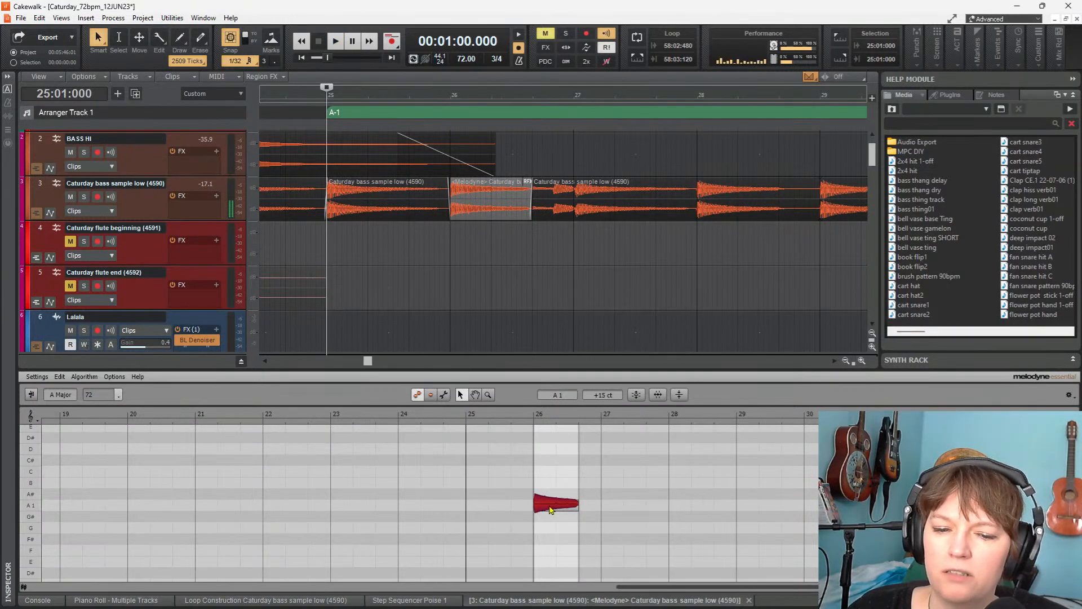
Raise the bass note's offset to +35 ct, apply pitch correction with 0 % center and drift, and audition from 25:01:000
key(space)
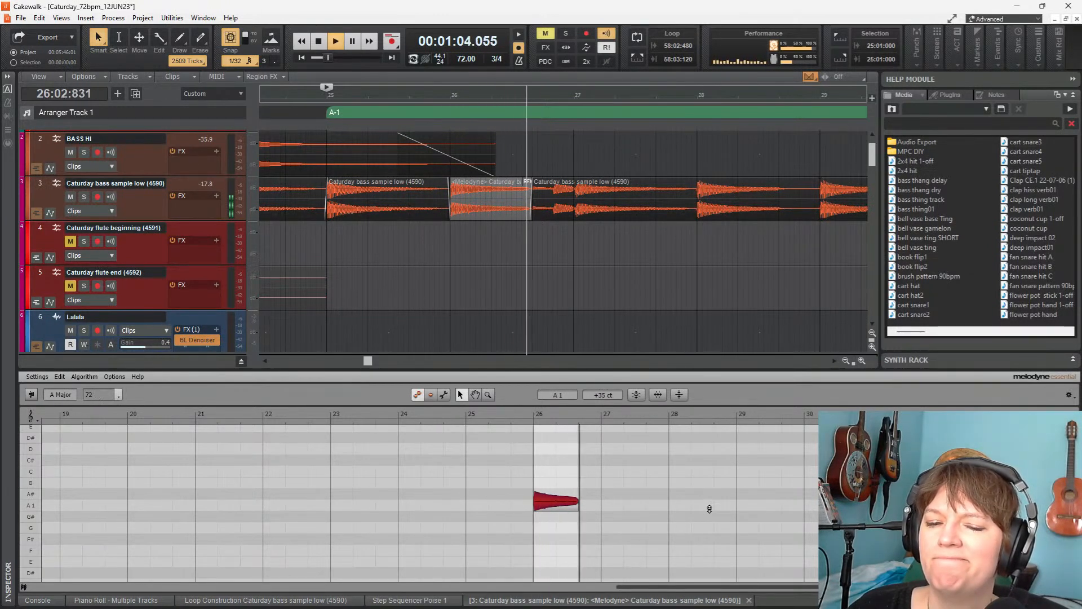
key(space)
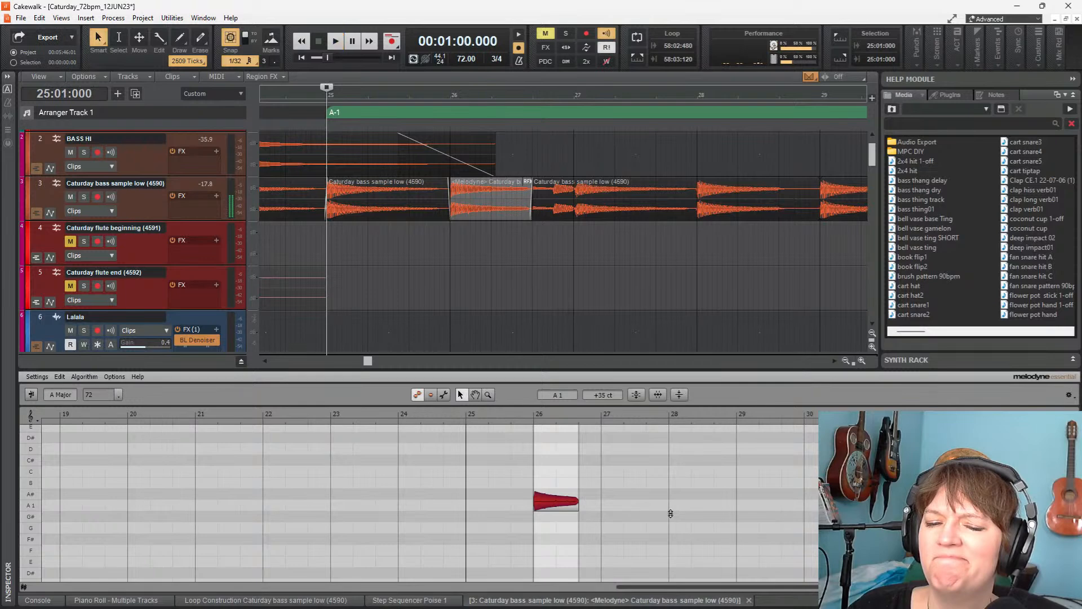
click(636, 396)
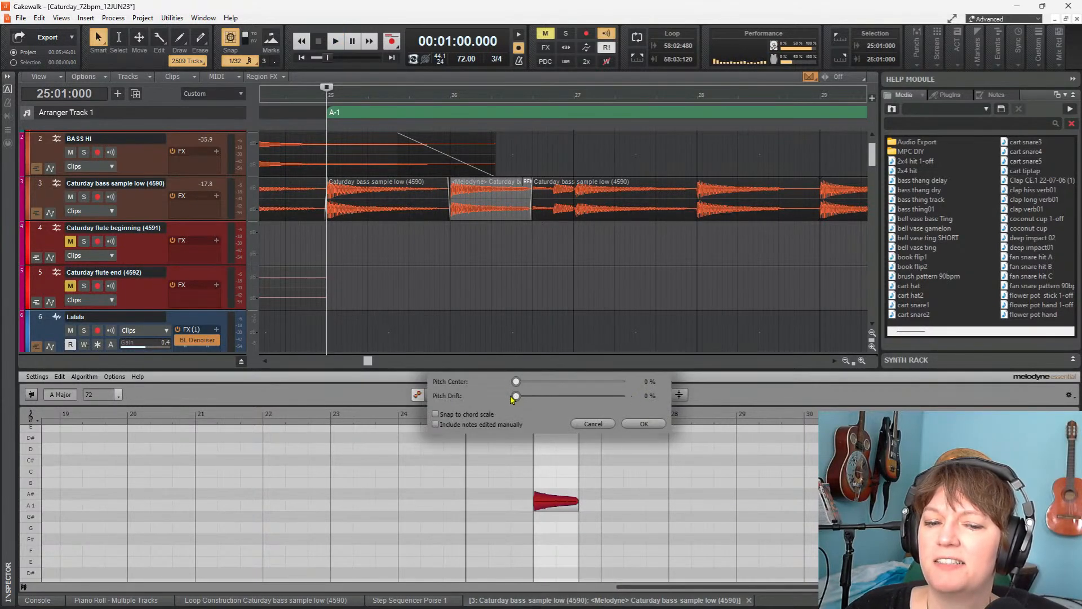
click(643, 424)
key(space)
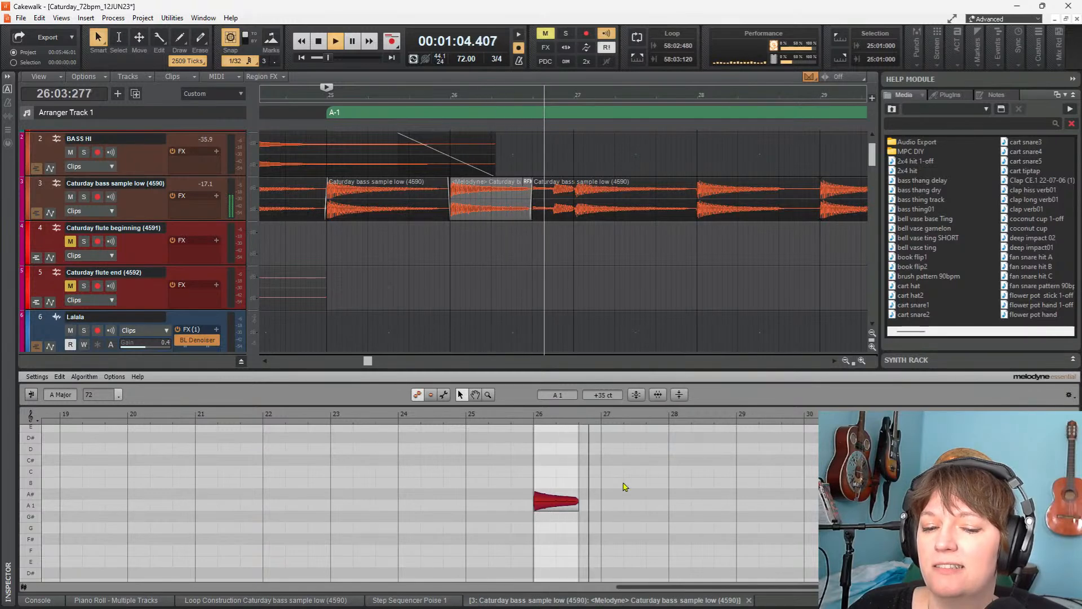
Set the bass note's pitch offset to +30 ct and audition it from 25:01:000
key(space)
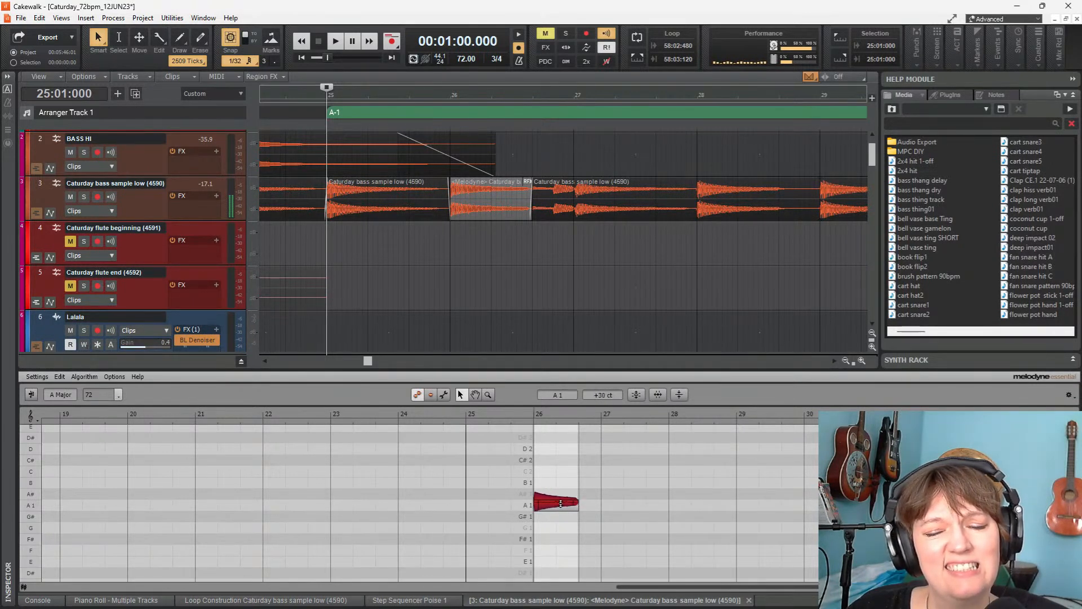
key(space)
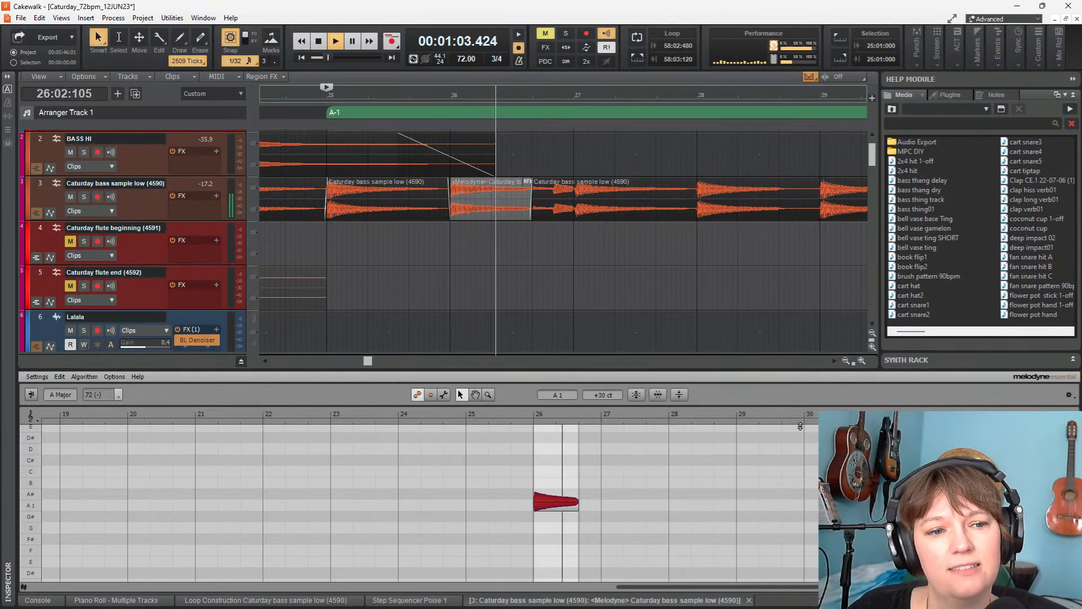
key(space)
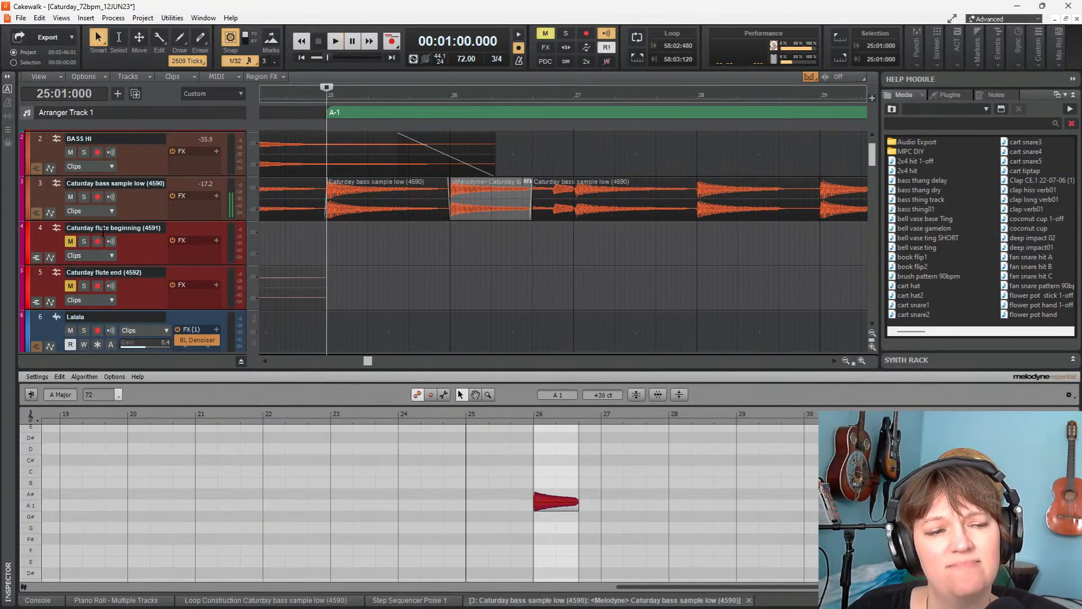
Solo the low bass track and whistle track 7, and audition them together from 25:01:000
click(85, 197)
scroll(135, 243, down, 4)
scroll(268, 258, down, 3)
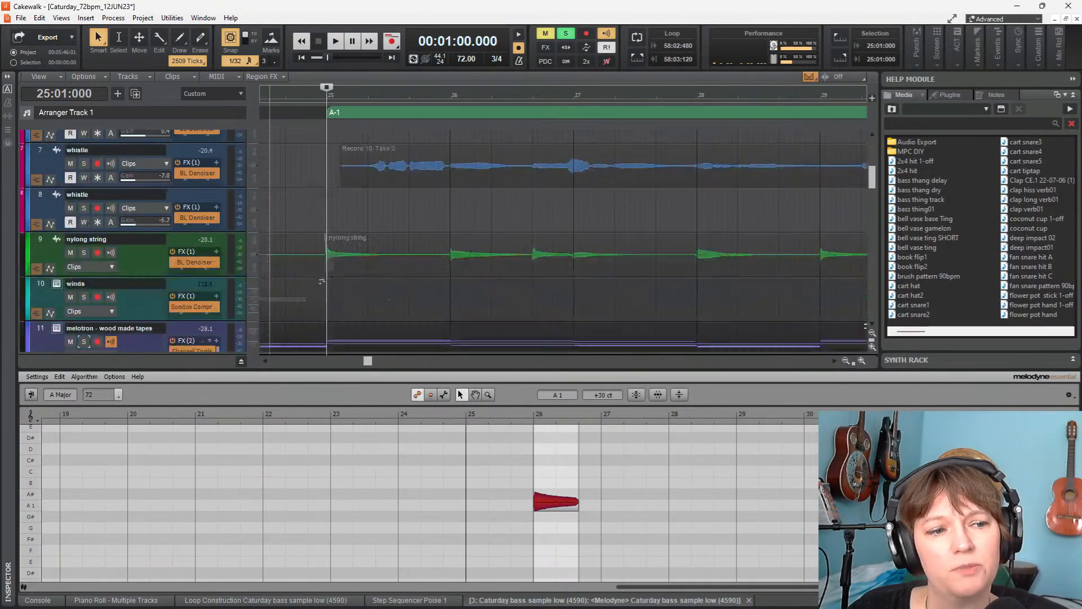
scroll(268, 258, up, 3)
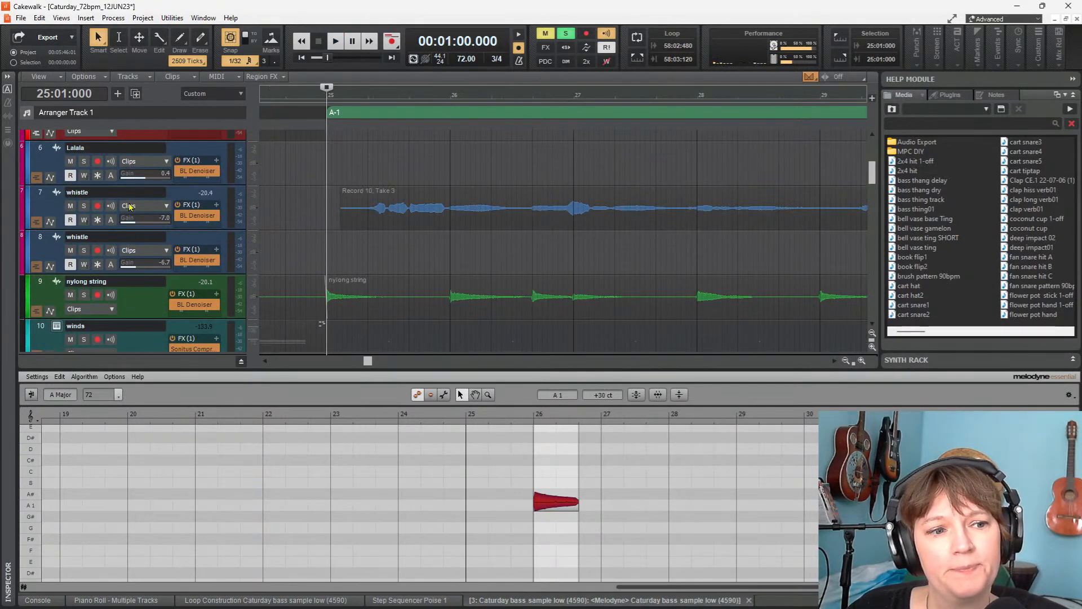
click(84, 207)
key(space)
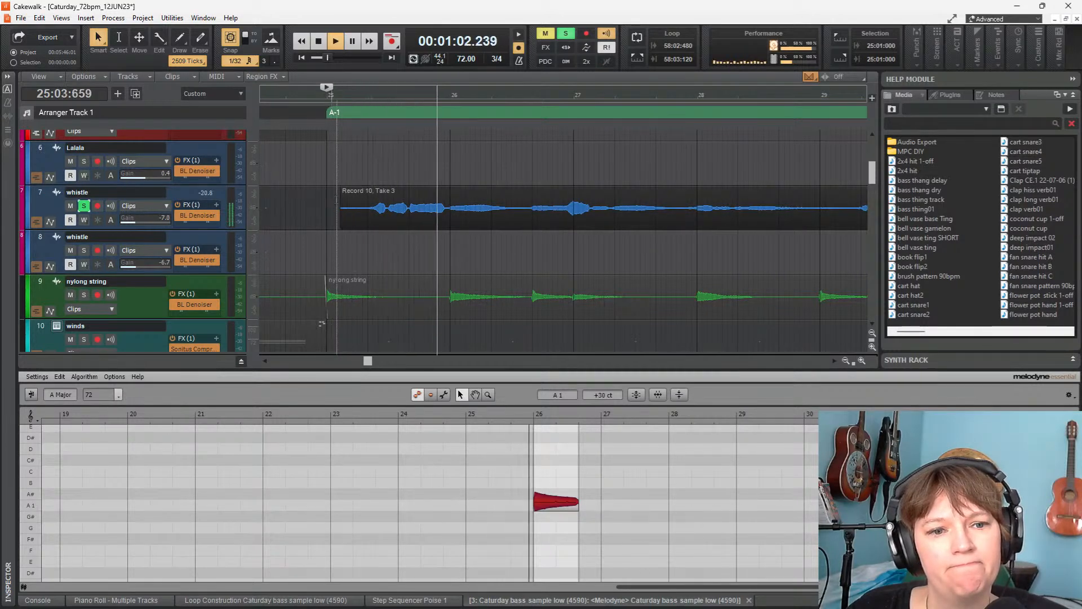
Trim the start of the Record 10, Take 3 whistle clip slightly later, add a short fade-in, and audition from 25:01:000
key(space)
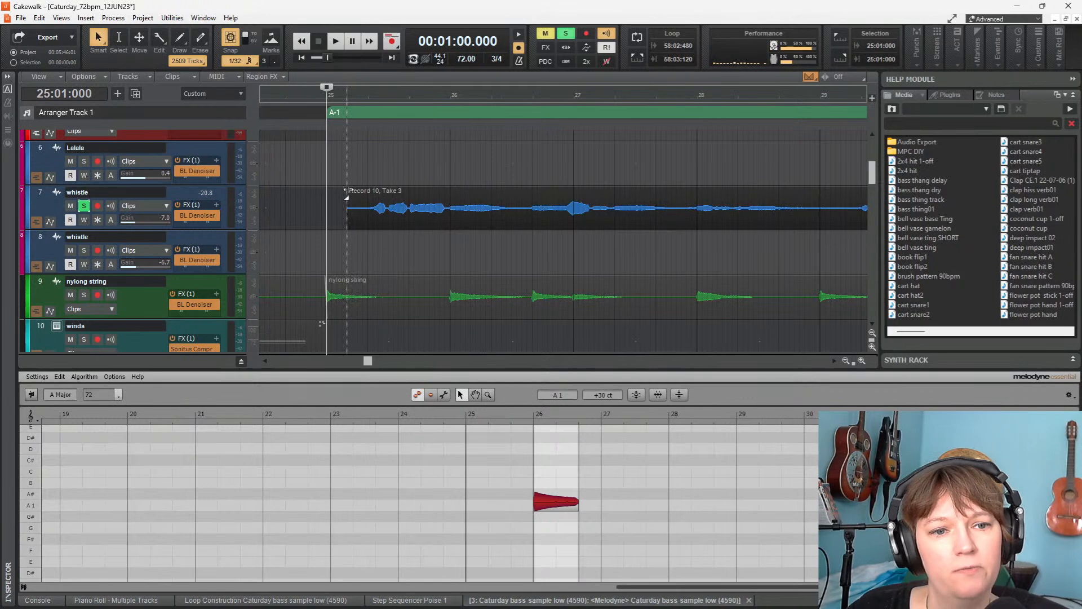
key(space)
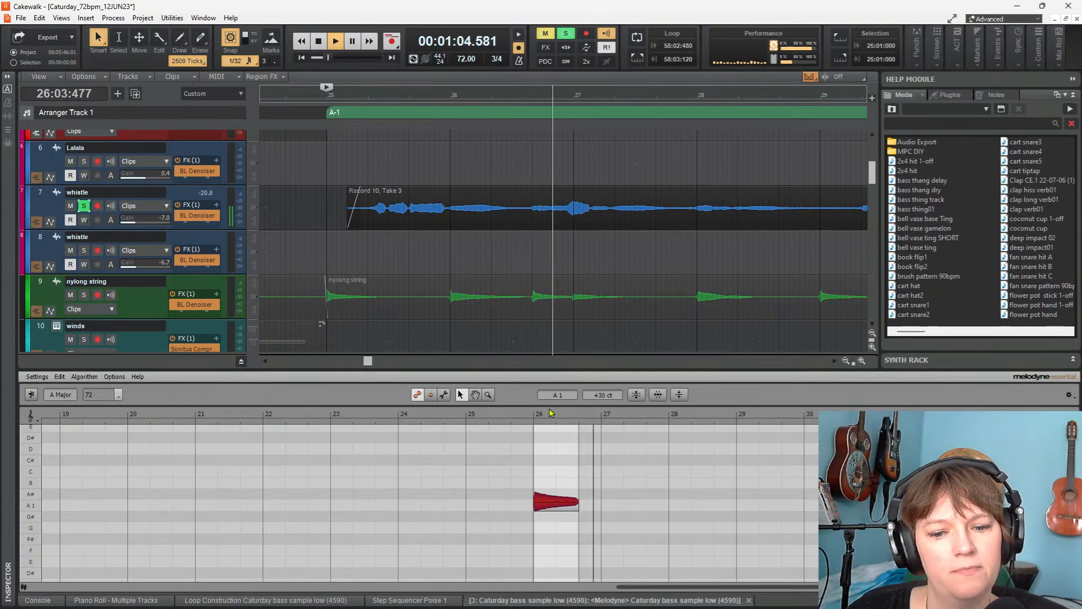
Set the measure 26 bass note's pitch offset to +45 ct and audition it against the soloed whistle
key(space)
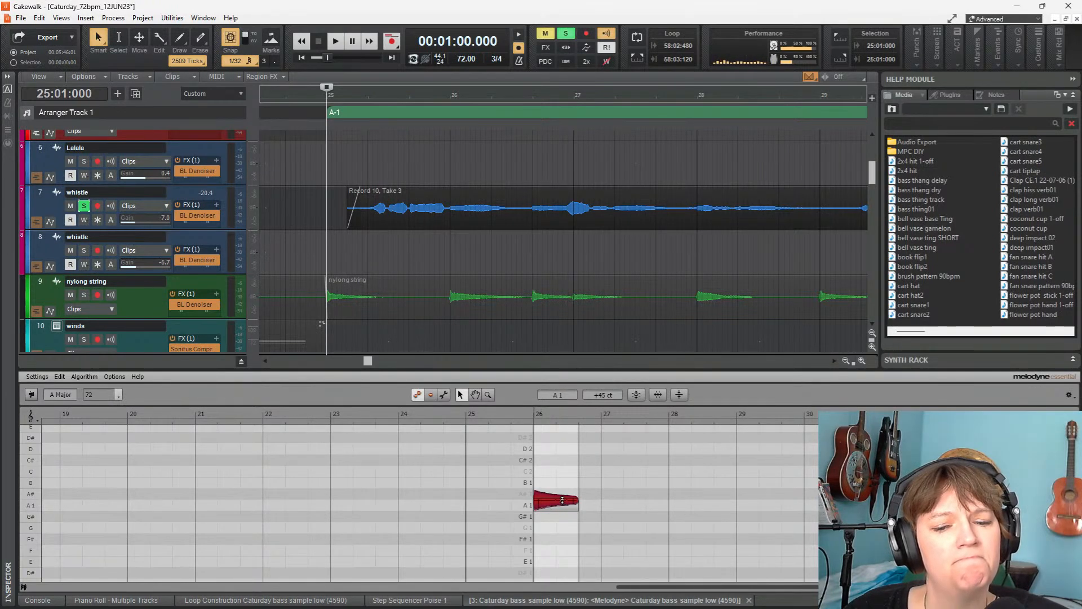
key(space)
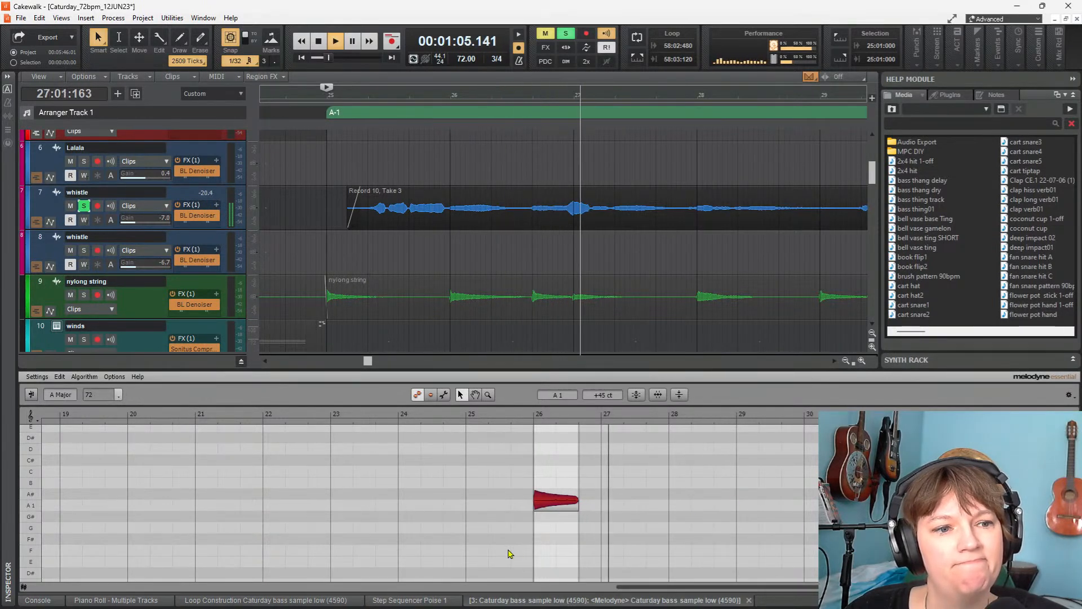
Clear all track solos, audition the full mix from 25:01:000, and close the Melodyne edit of the measure 26 bass clip
key(space)
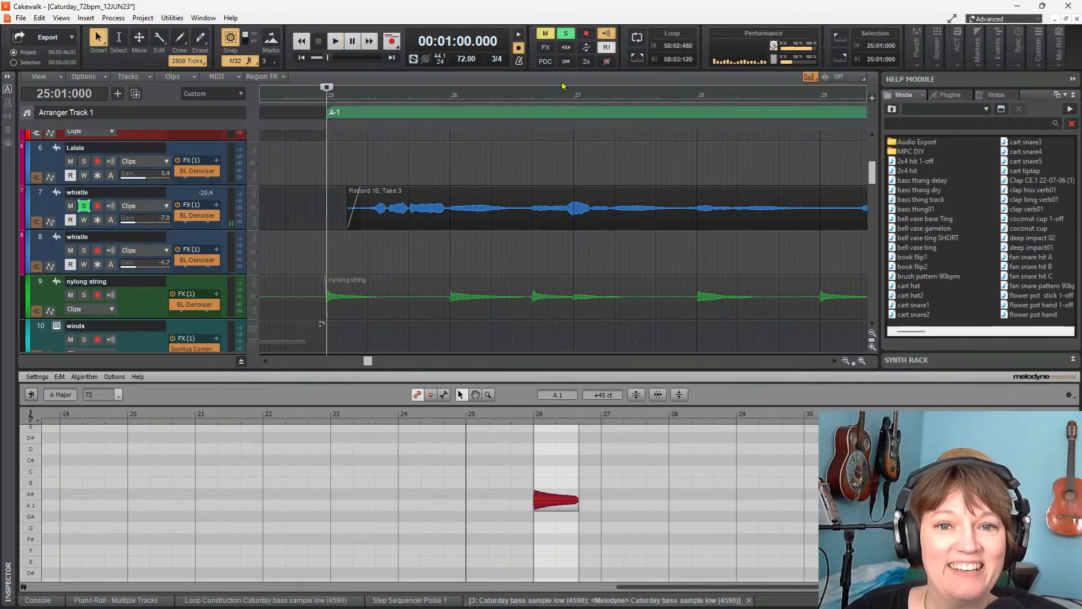
click(566, 35)
key(space)
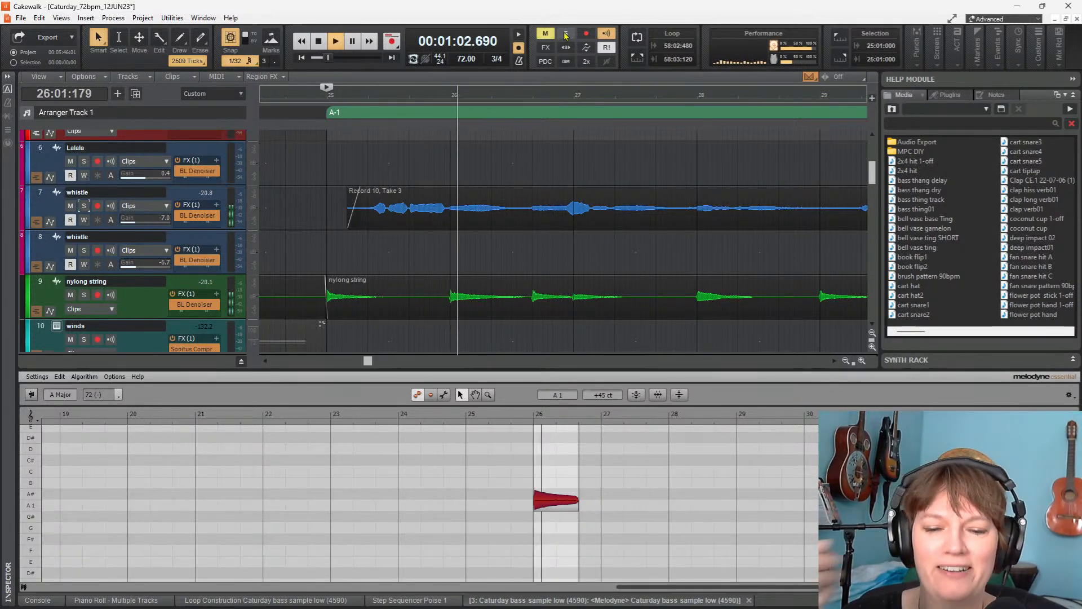
key(space)
key(space)
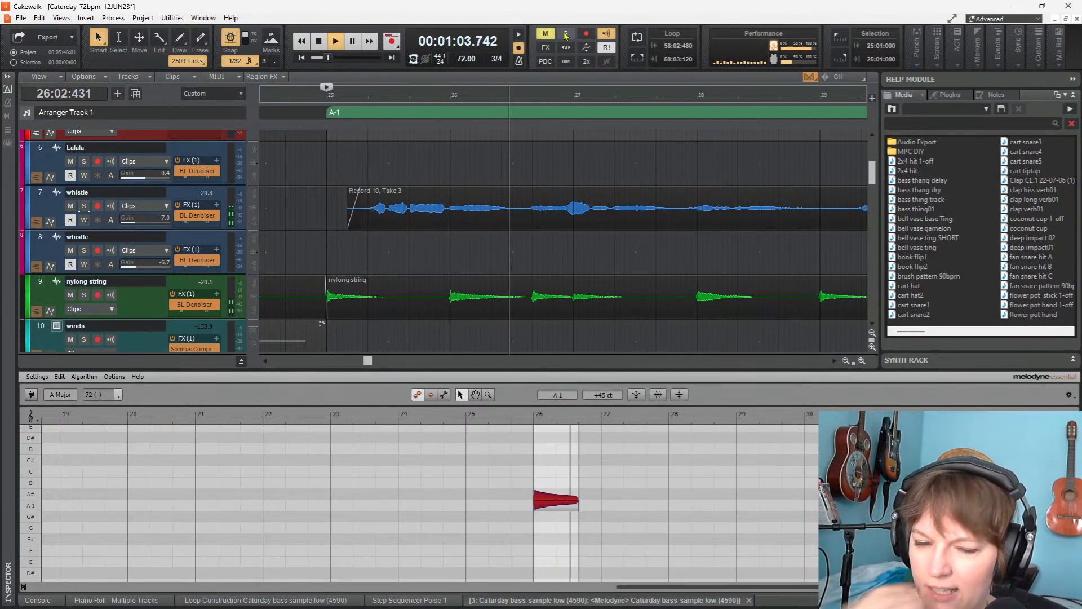
scroll(471, 224, up, 5)
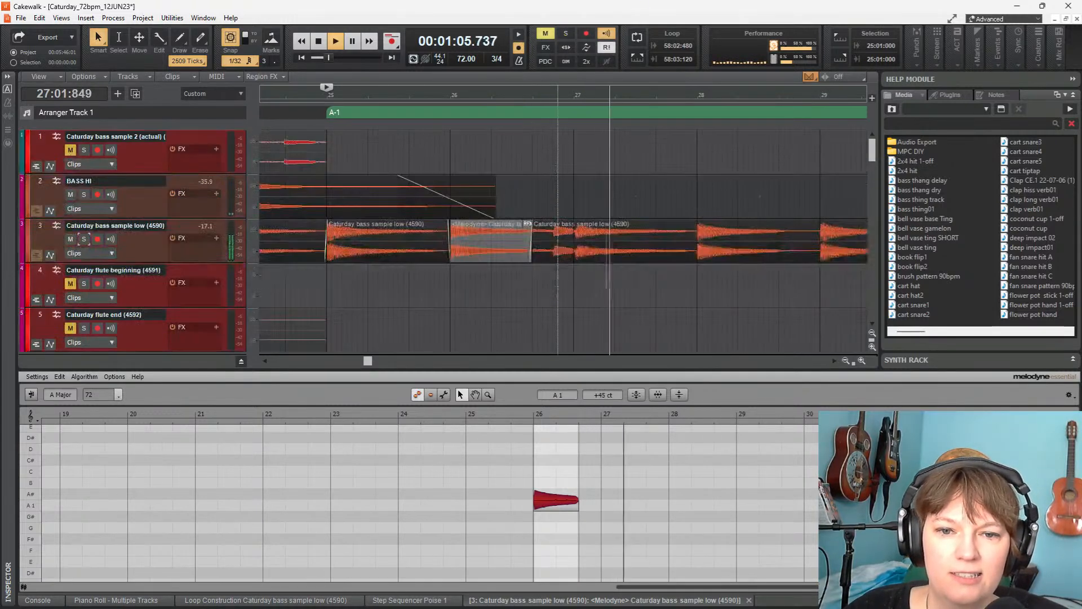
key(space)
click(474, 228)
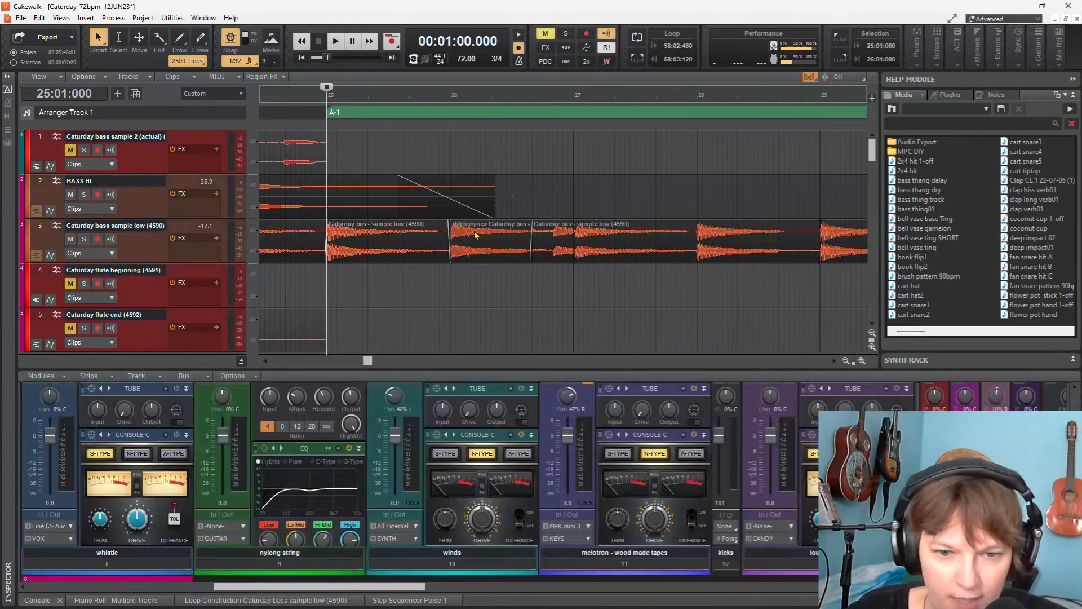
key(space)
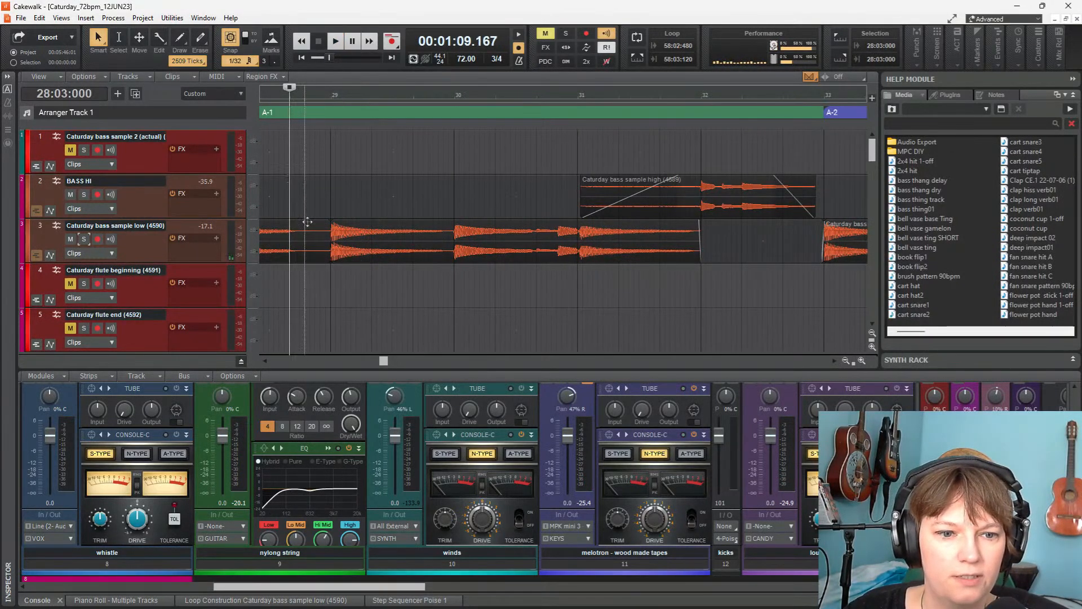
Open the SI-Electric Piano 1 clip in the Piano Roll and extend the start of measure 28's long note slightly earlier
scroll(317, 210, down, 10)
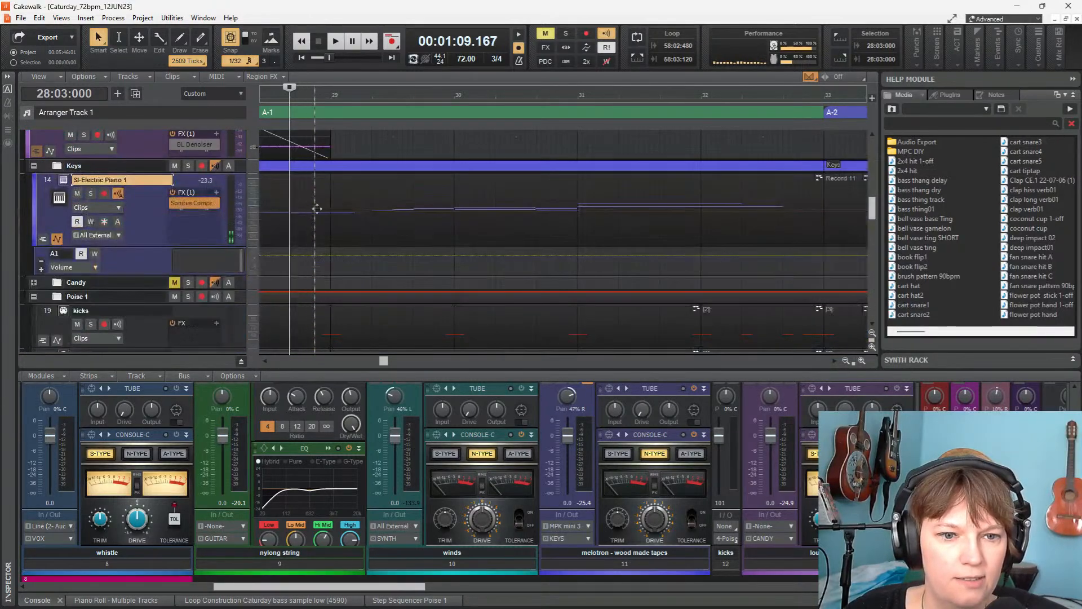
scroll(331, 226, left, 3)
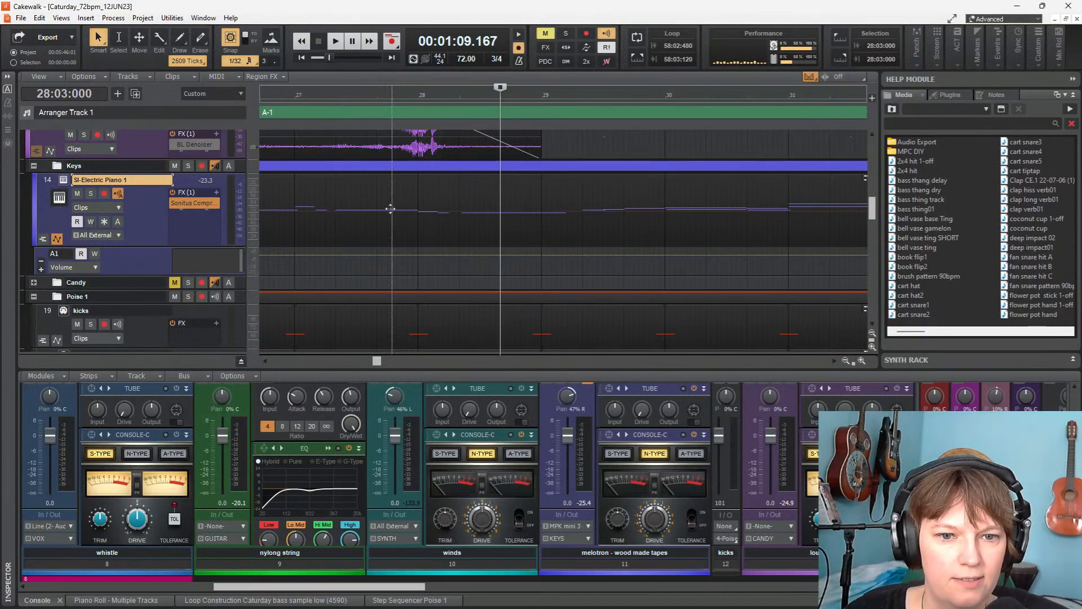
double_click(456, 191)
drag(595, 529, 591, 529)
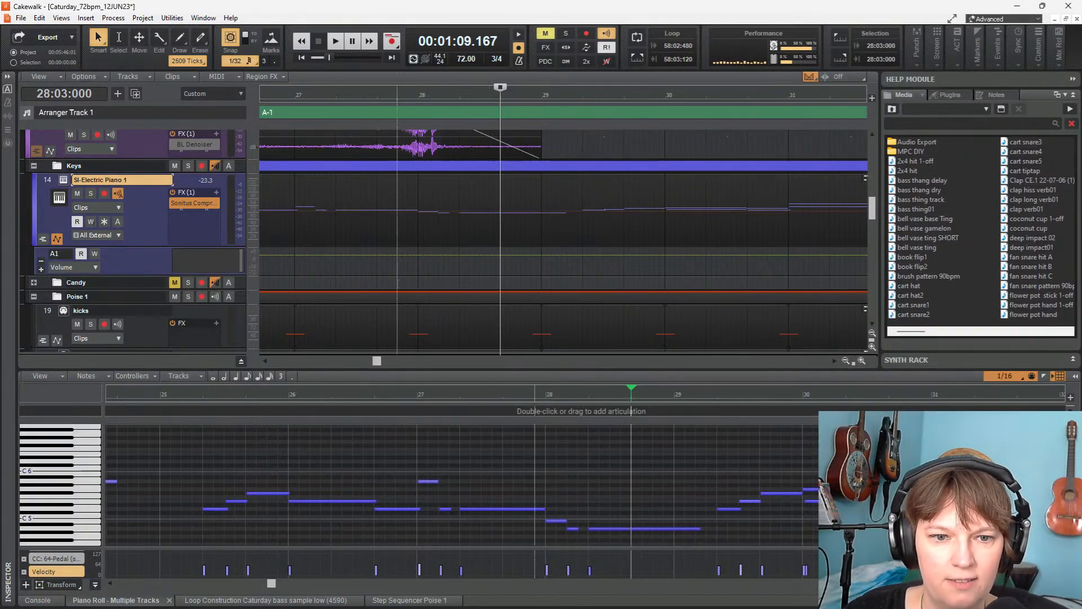
Audition from measure 27, extend the start of measure 36's matching long piano note slightly earlier, and check it from 36:01:000
click(299, 265)
key(space)
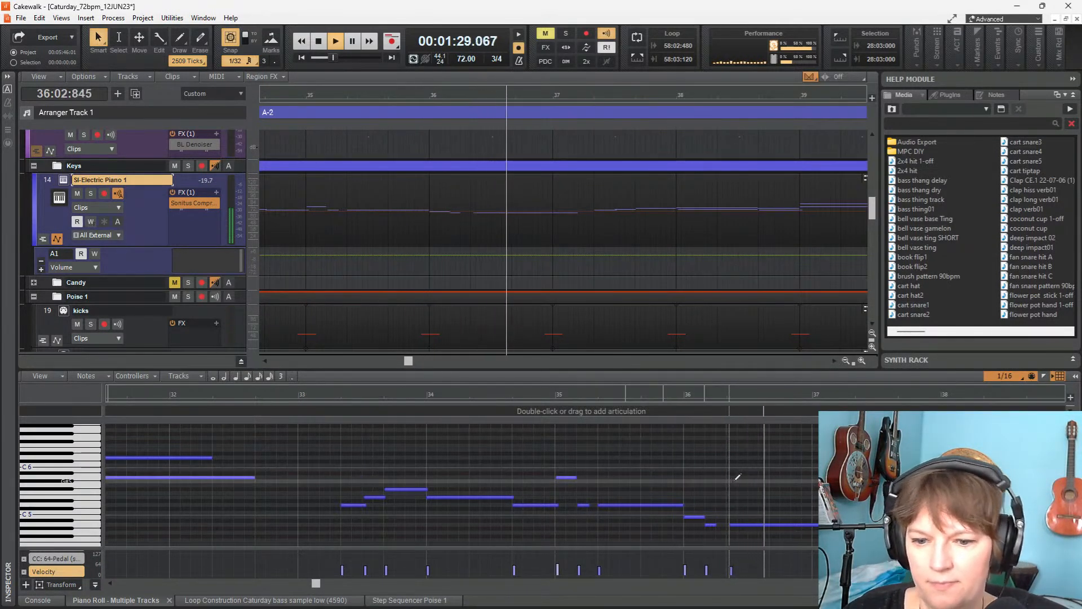
key(space)
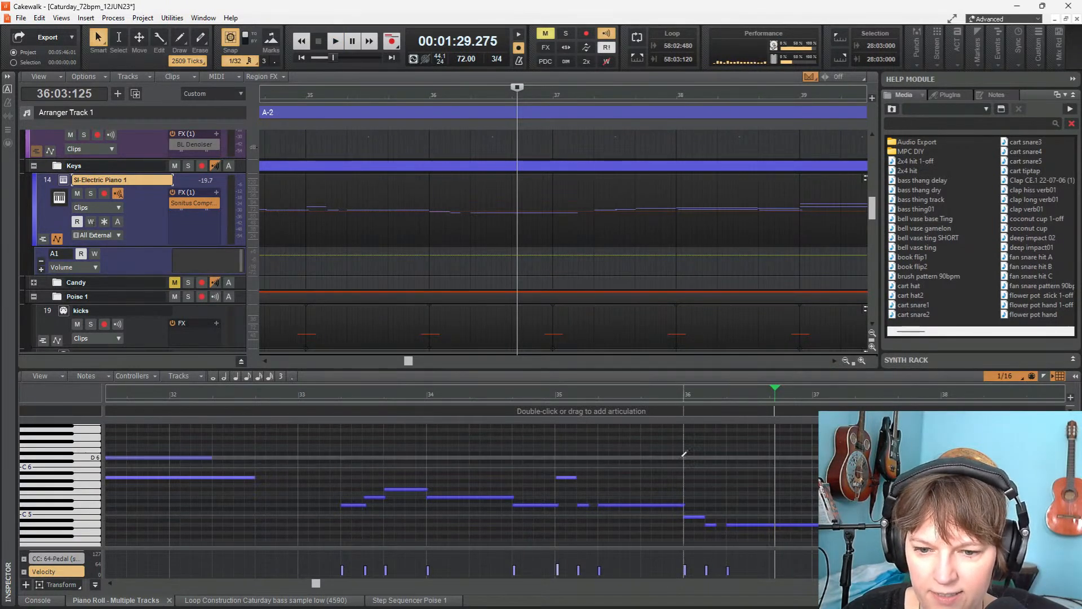
click(430, 266)
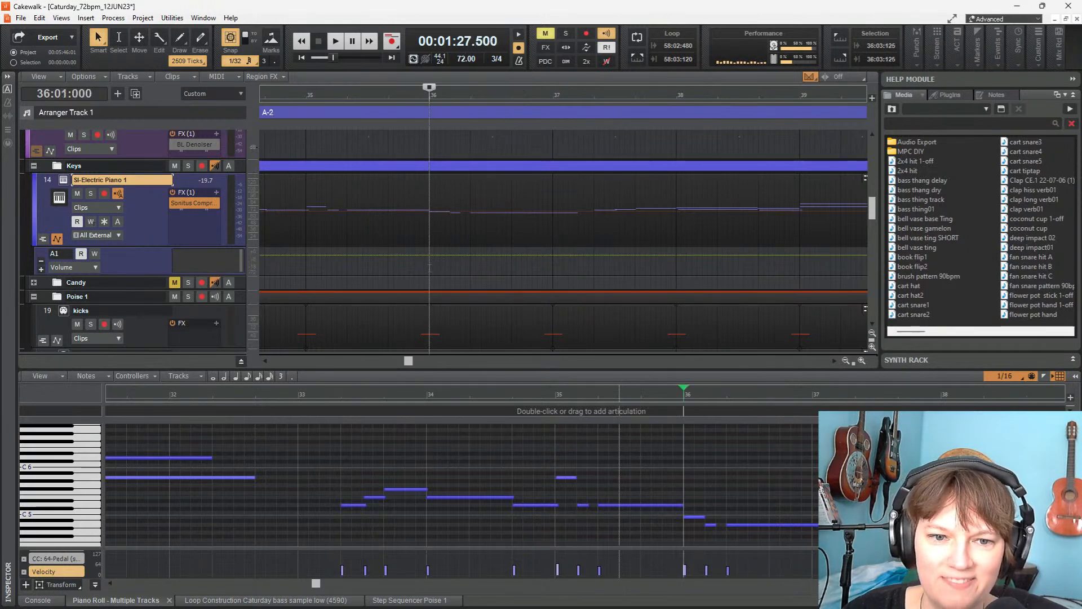
key(space)
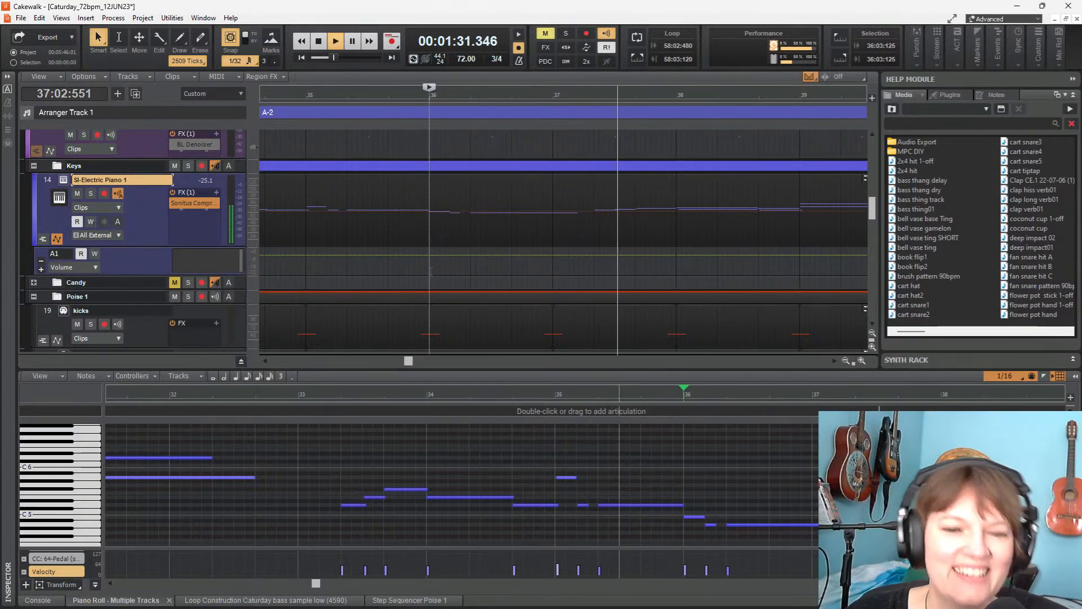
key(space)
Play the arrangement from 36:01:000 to about measure 52 while reviewing the tracks in section B and beyond
key(space)
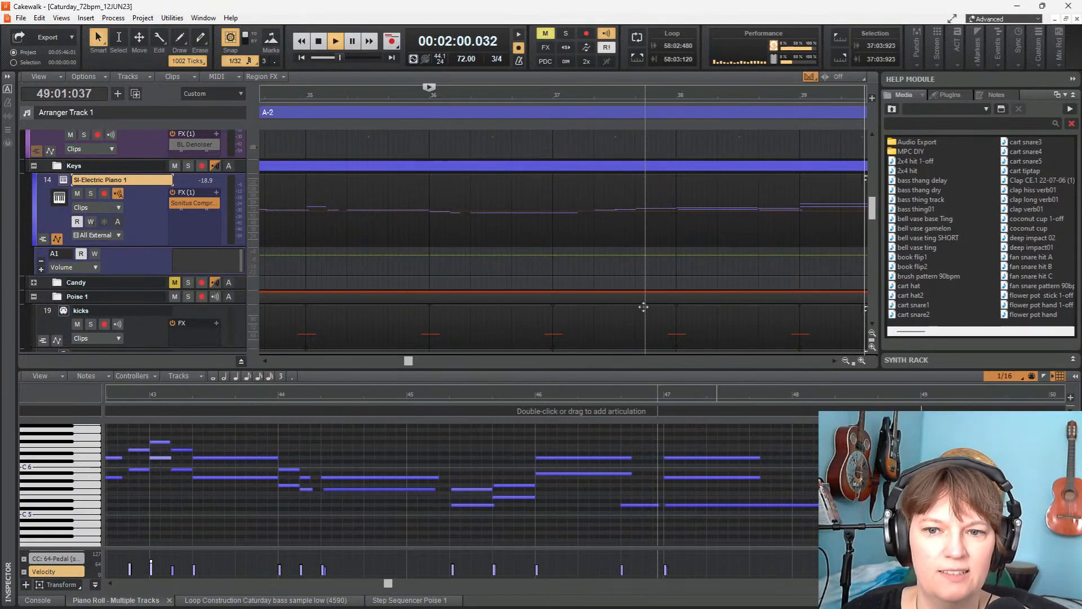
scroll(655, 242, up, 5)
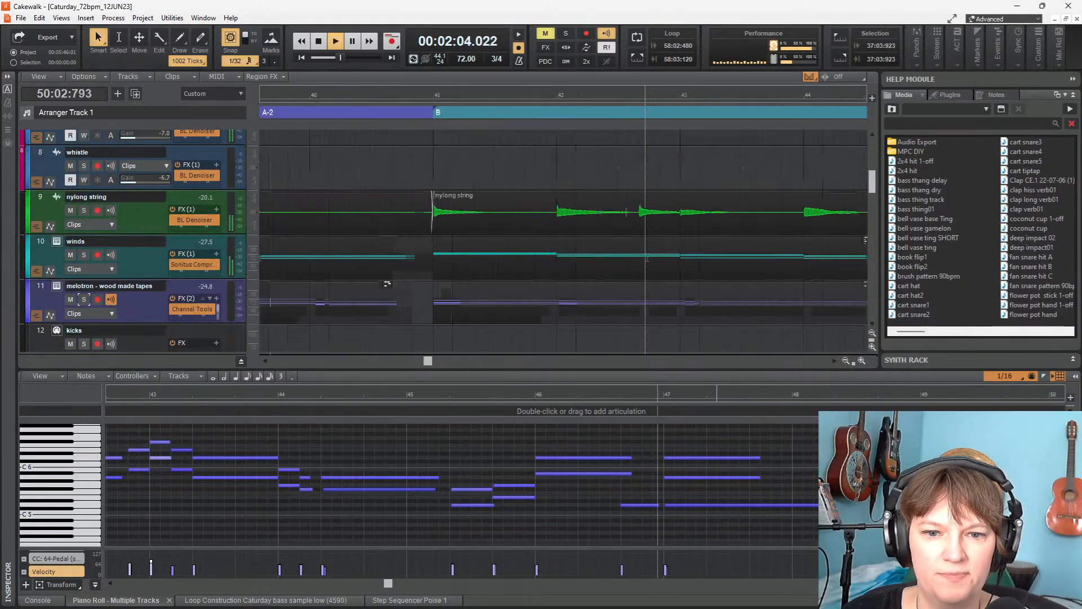
scroll(637, 237, down, 1)
scroll(618, 215, down, 3)
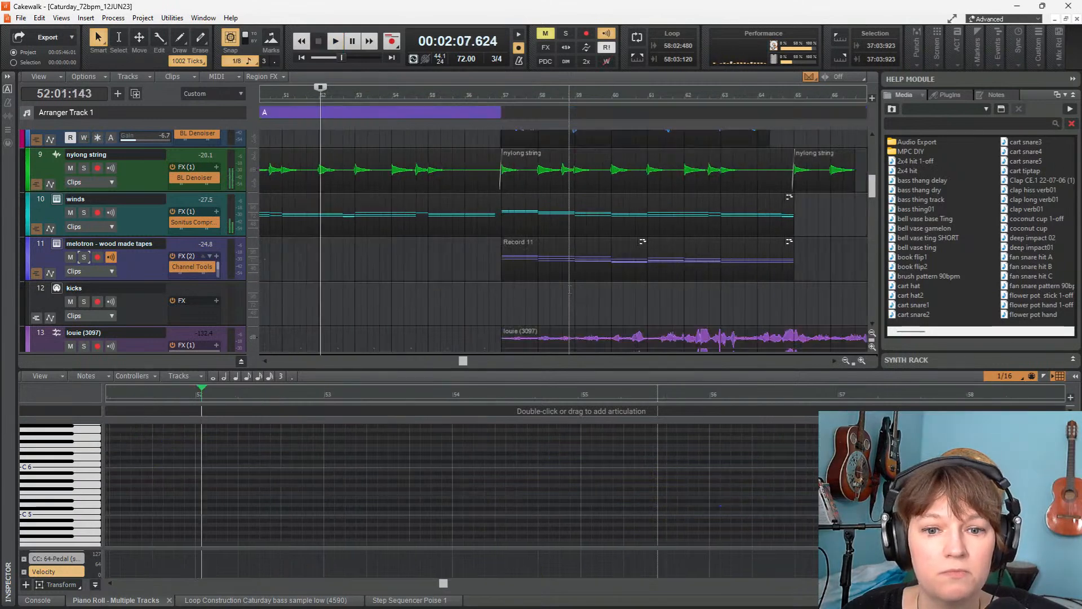
Play from 56:03:000 into the OUT section while examining the whistle, louie, percussion and bass tracks
key(space)
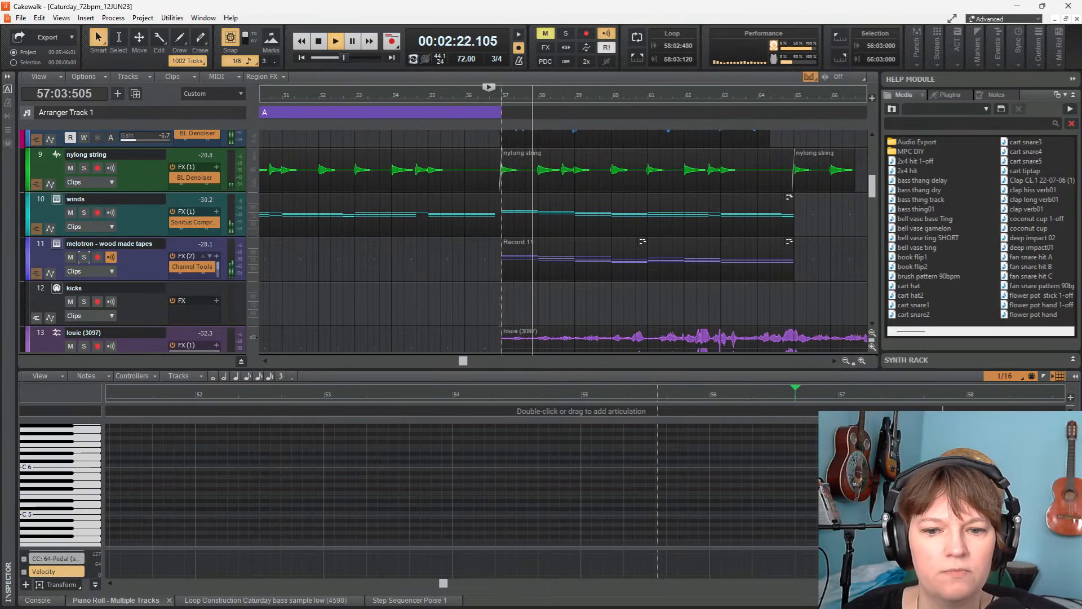
scroll(519, 299, down, 1)
scroll(521, 297, down, 1)
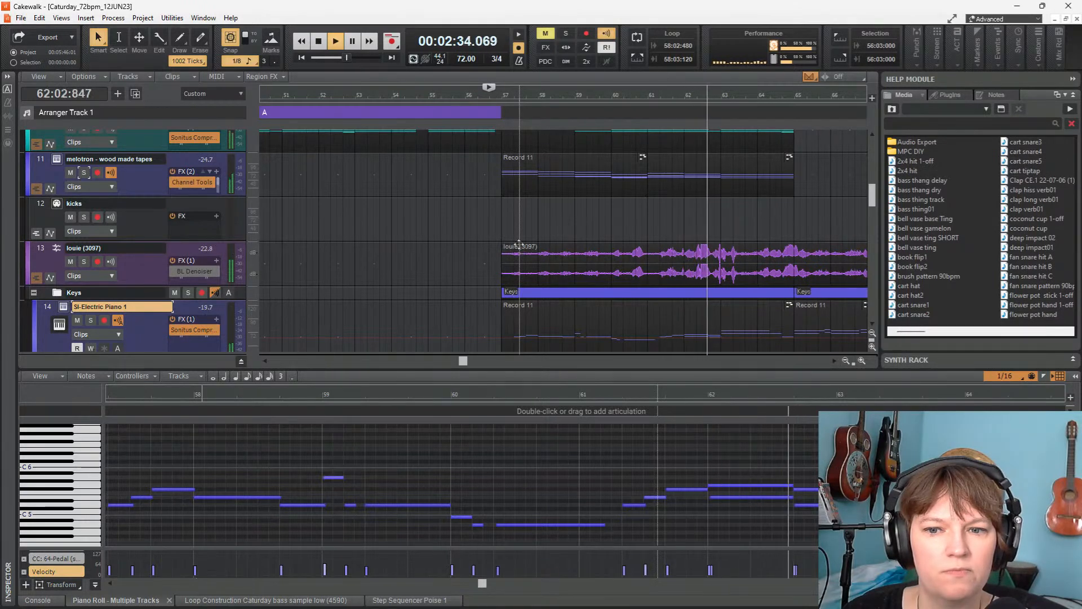
scroll(630, 203, up, 7)
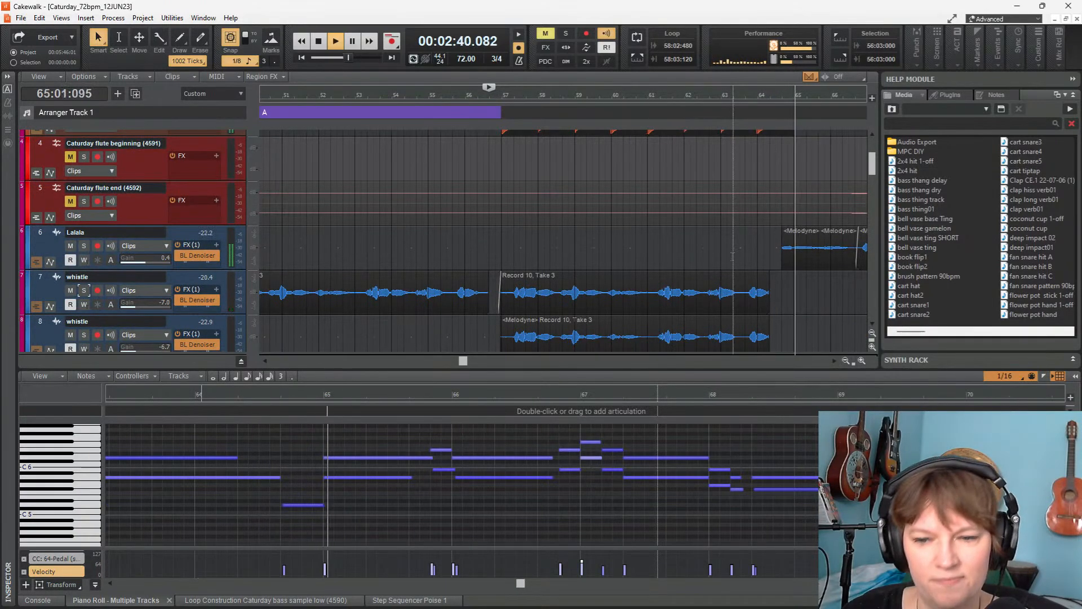
scroll(563, 243, down, 5)
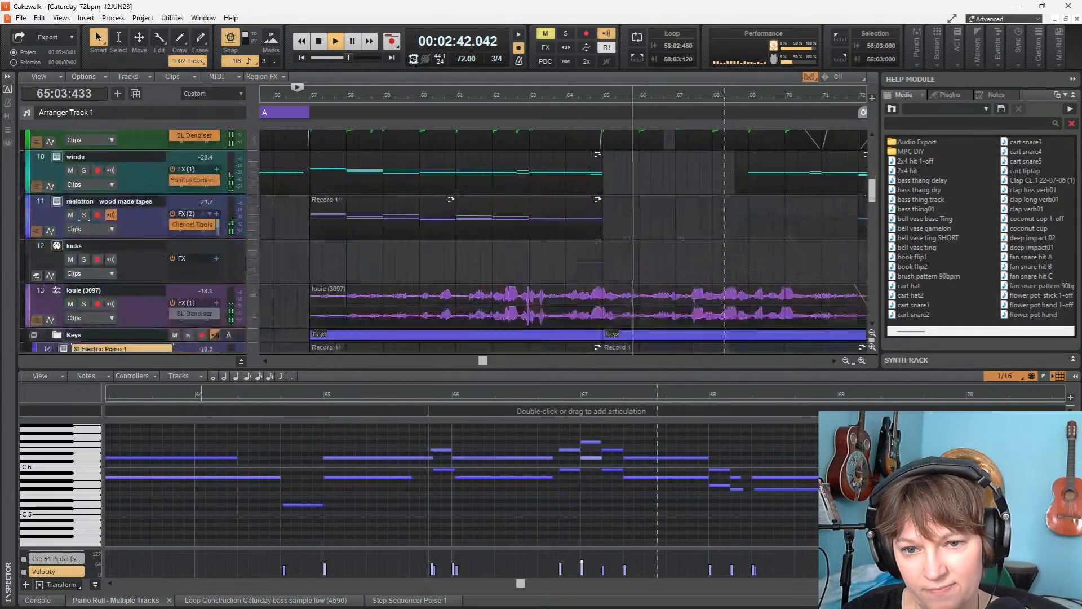
scroll(564, 243, down, 15)
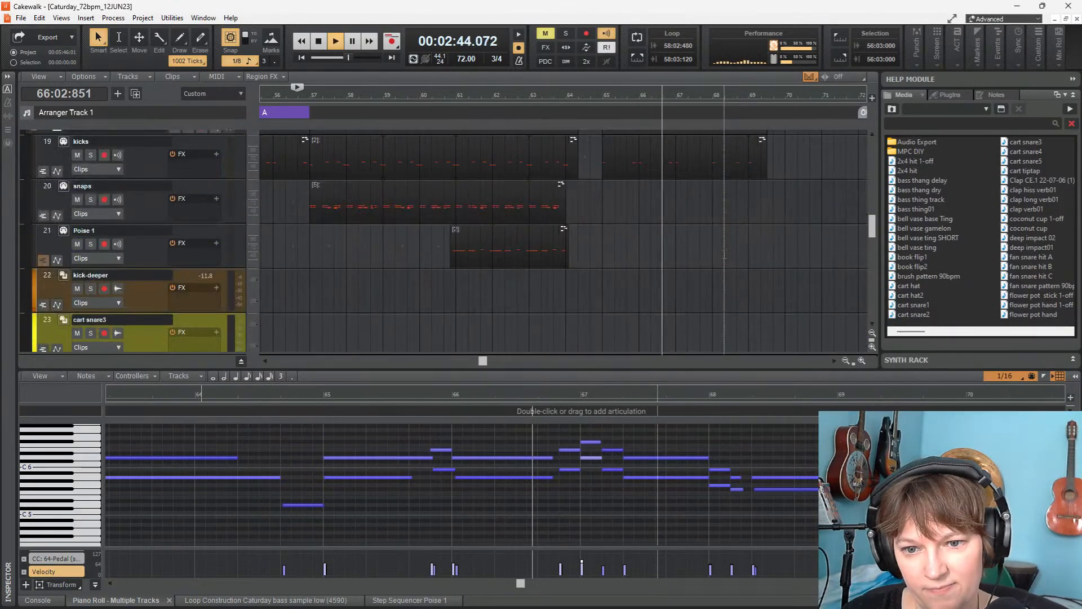
scroll(564, 243, up, 15)
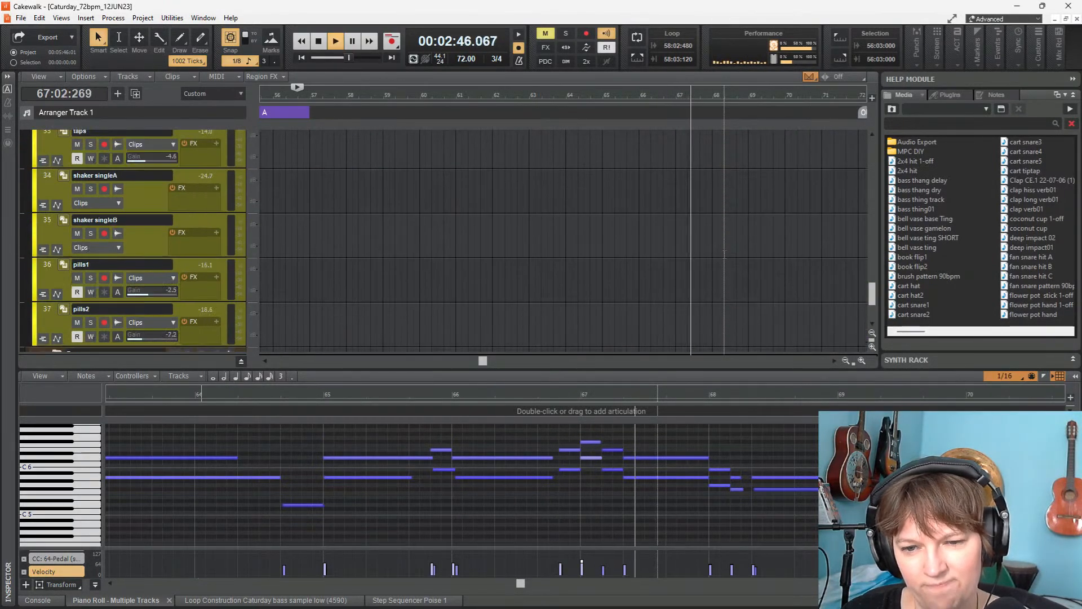
scroll(564, 242, up, 8)
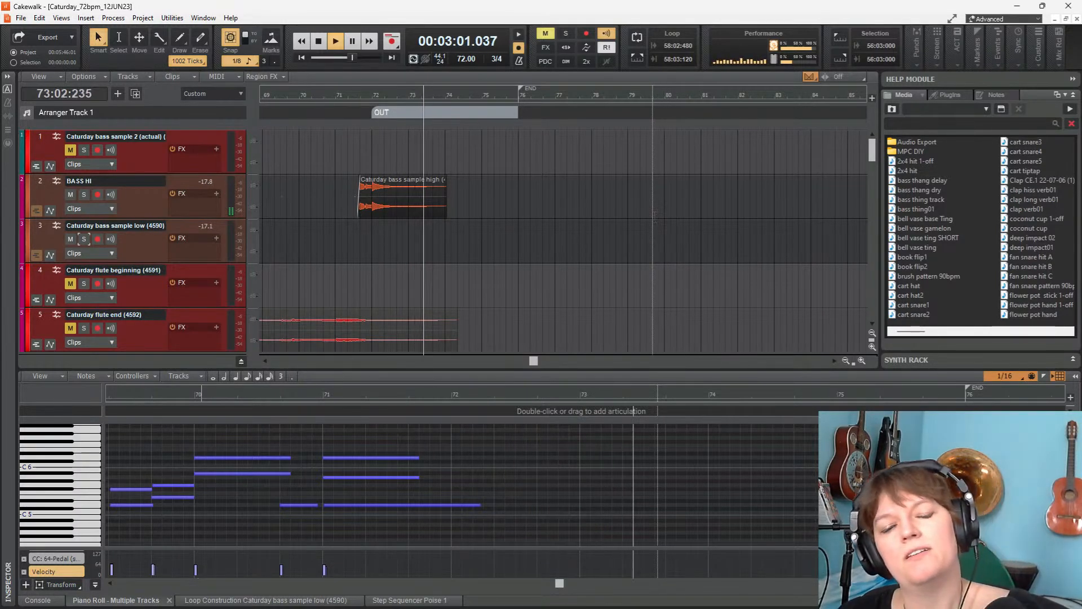
key(space)
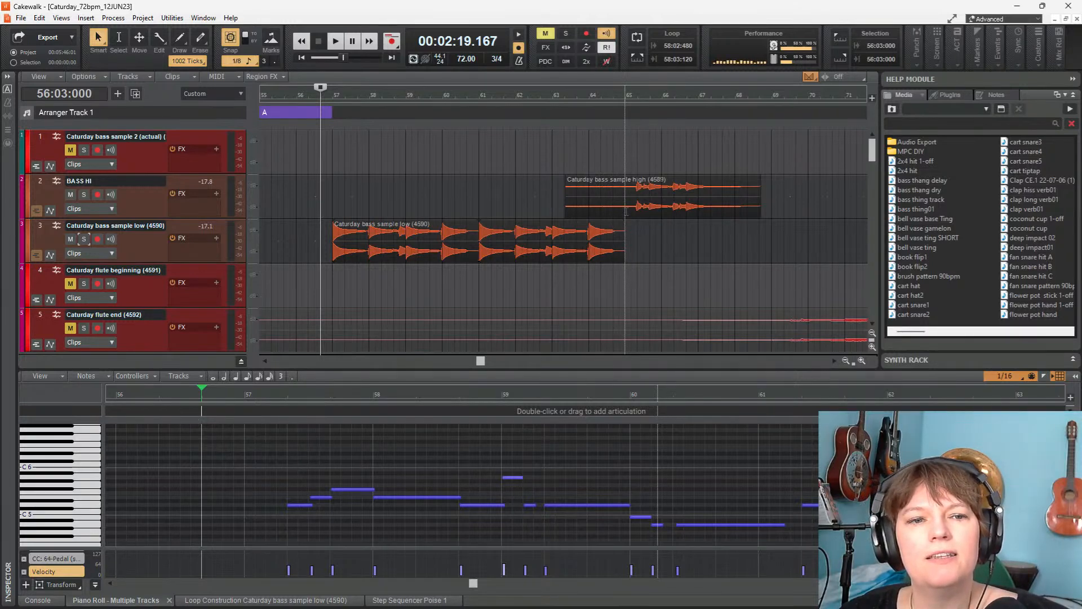
Check the BASS HI clips through the OUT section and set the playback position to 62:01:000
scroll(712, 243, right, 3)
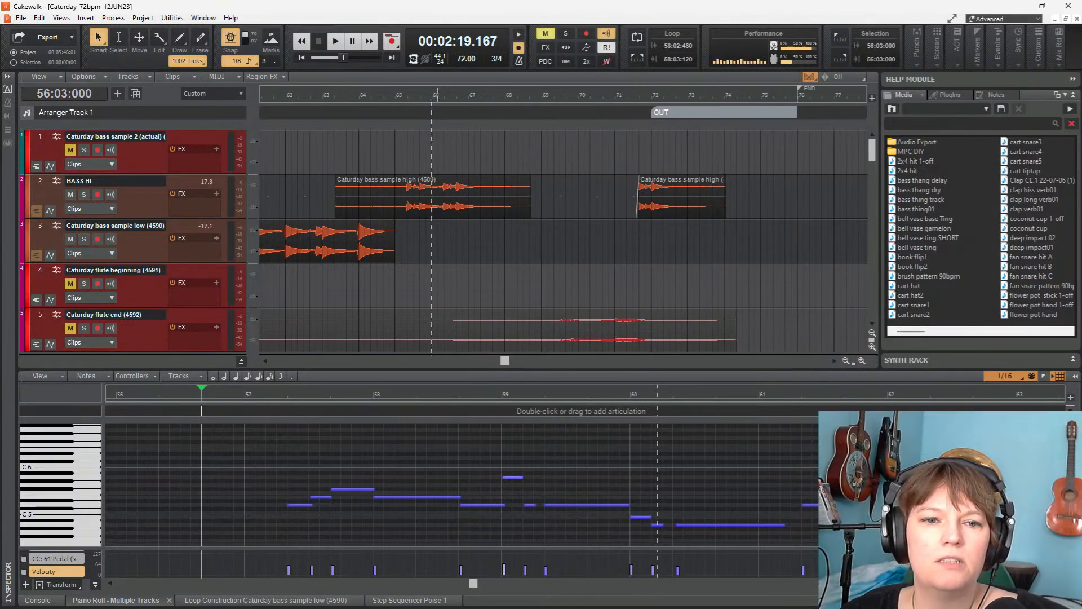
scroll(403, 163, left, 3)
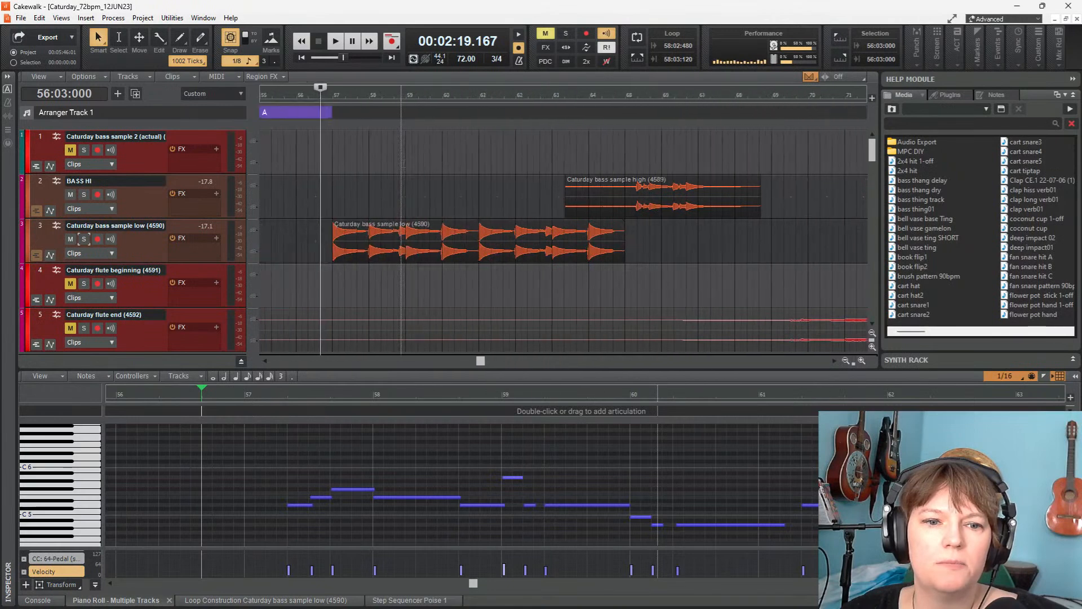
click(519, 194)
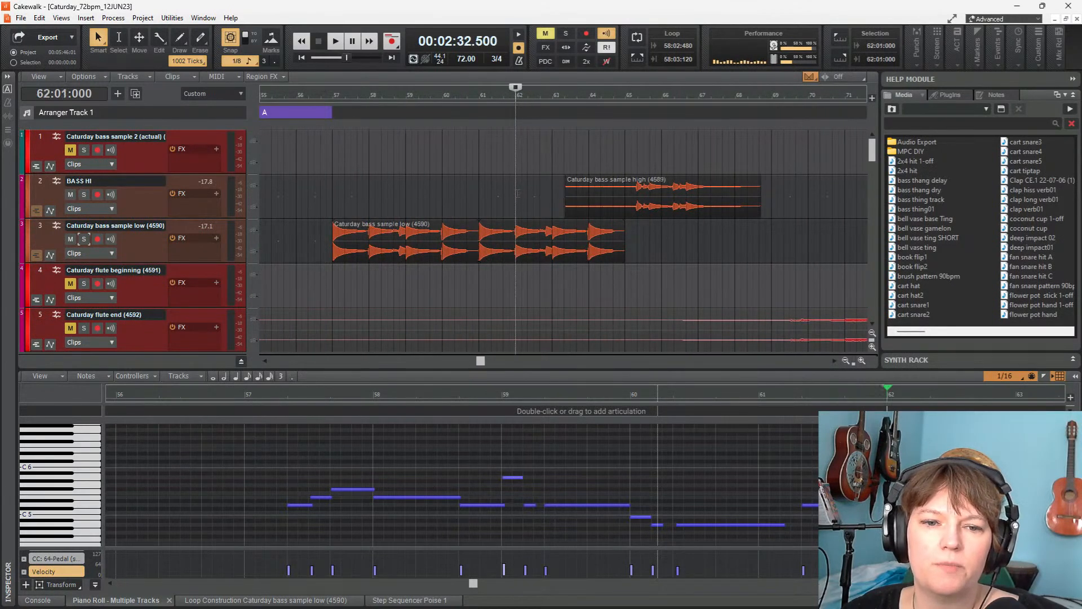
Trim the end of the high bass clip on the BASS HI track to about bar 66, and move the clip to start at 64:02:480
key(space)
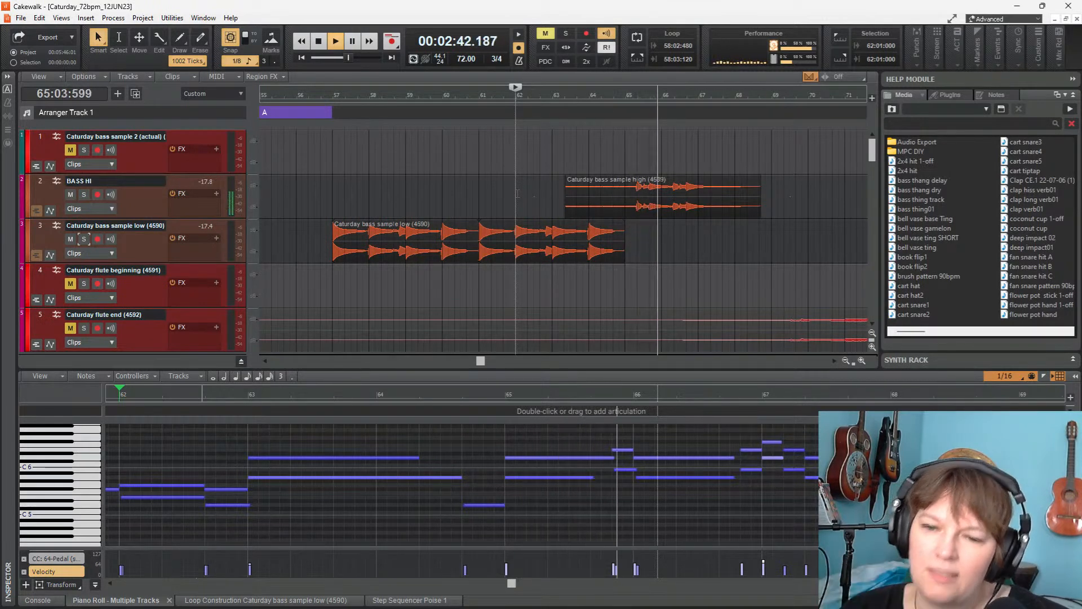
key(space)
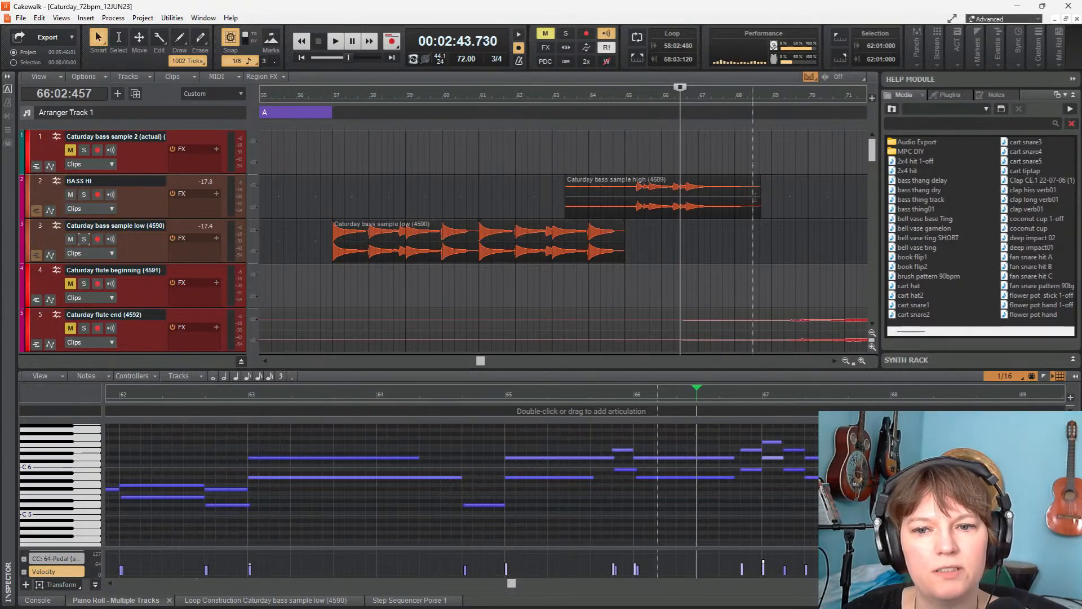
drag(758, 196, 670, 213)
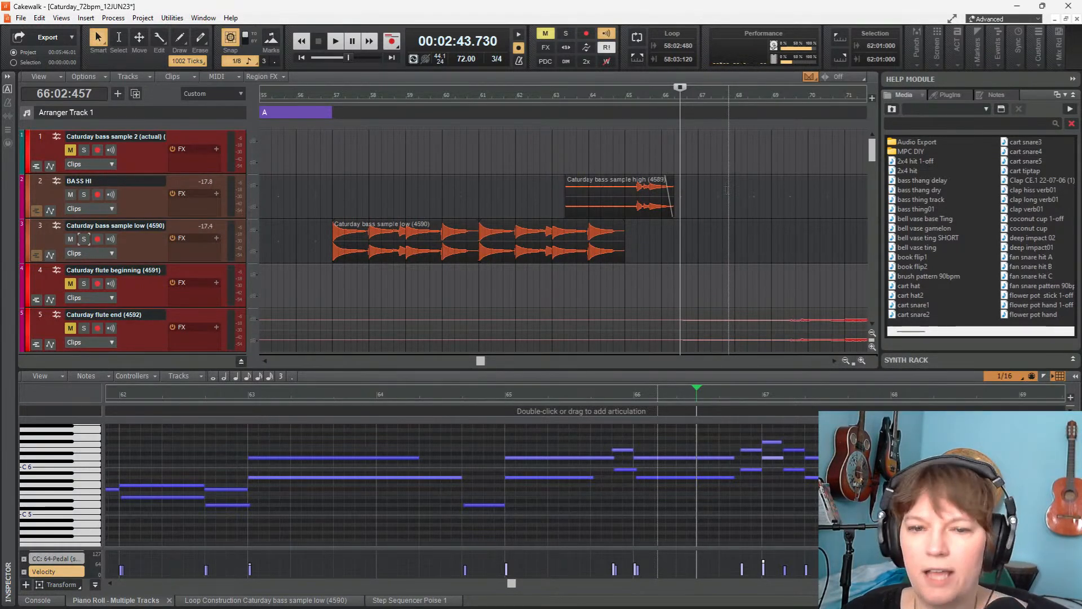
drag(647, 188, 688, 203)
scroll(581, 158, down, 1)
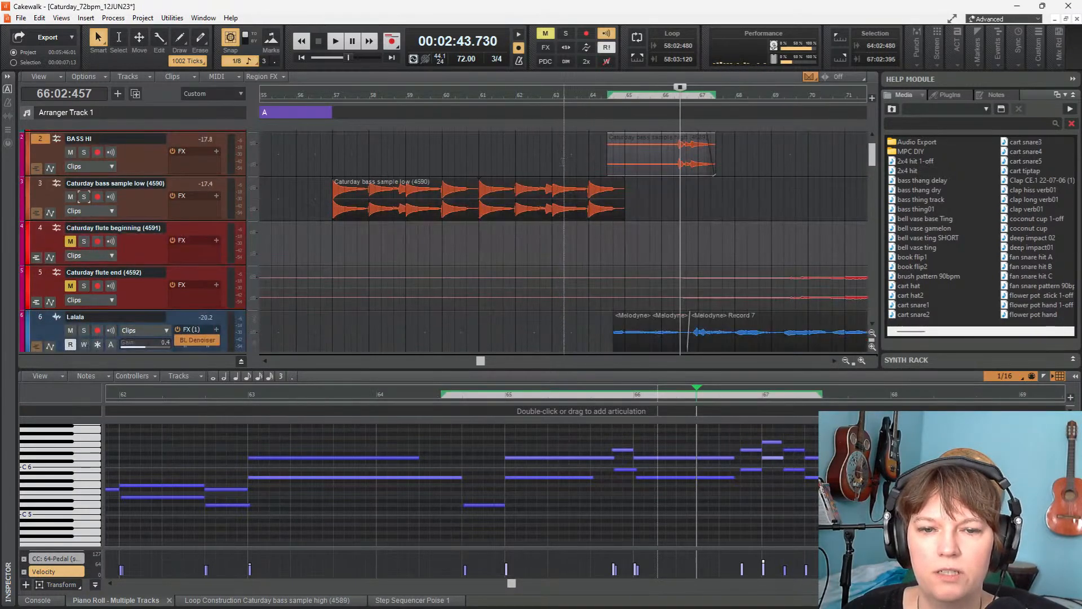
scroll(560, 160, up, 1)
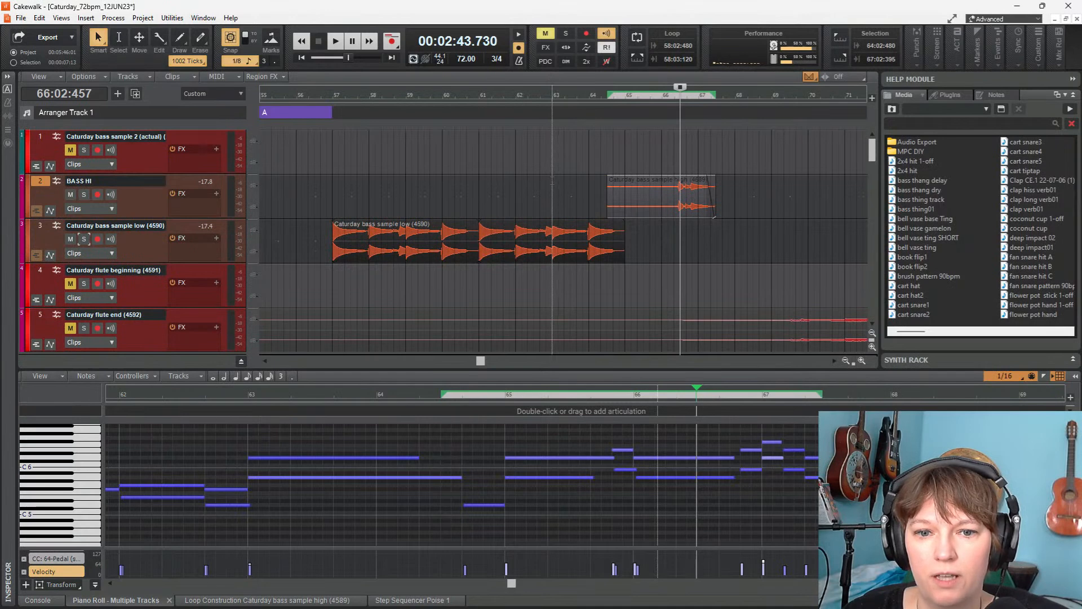
Play the arrangement from 63:01:000 to audition the moved high bass clip
click(552, 181)
key(space)
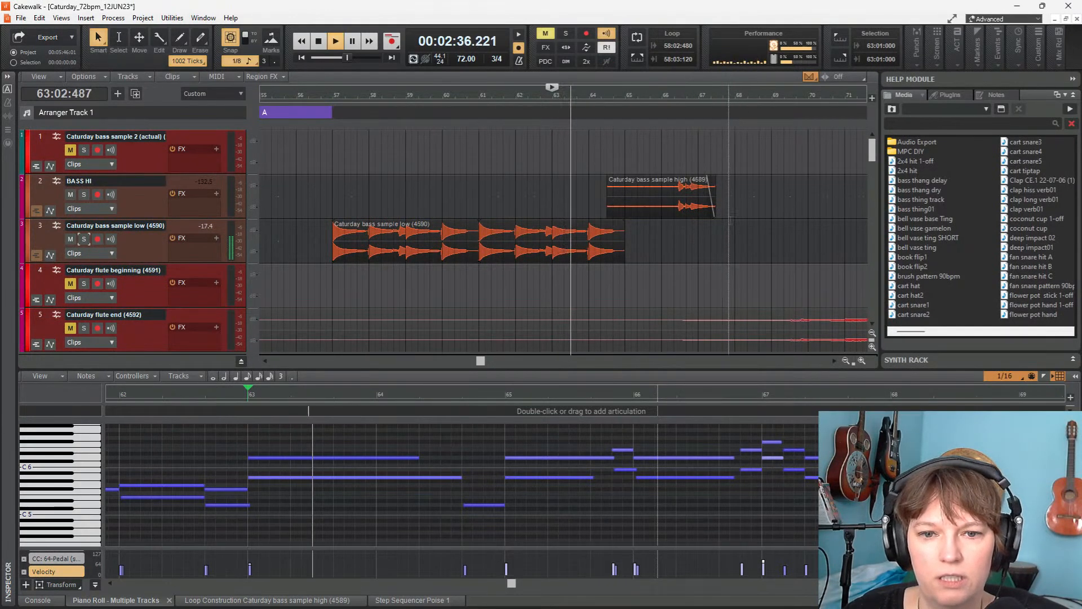
scroll(692, 228, up, 2)
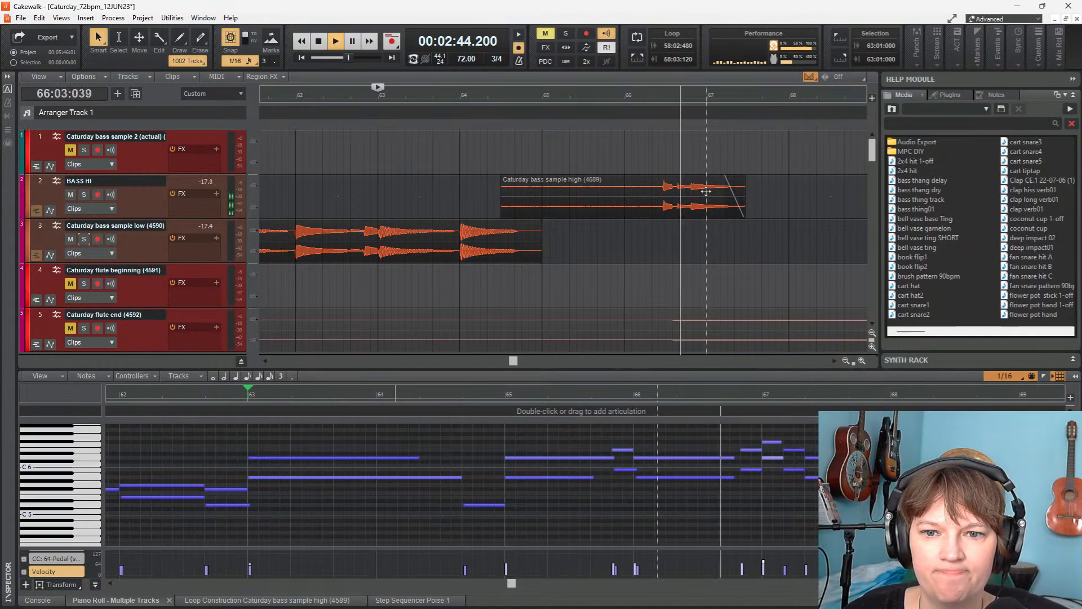
key(space)
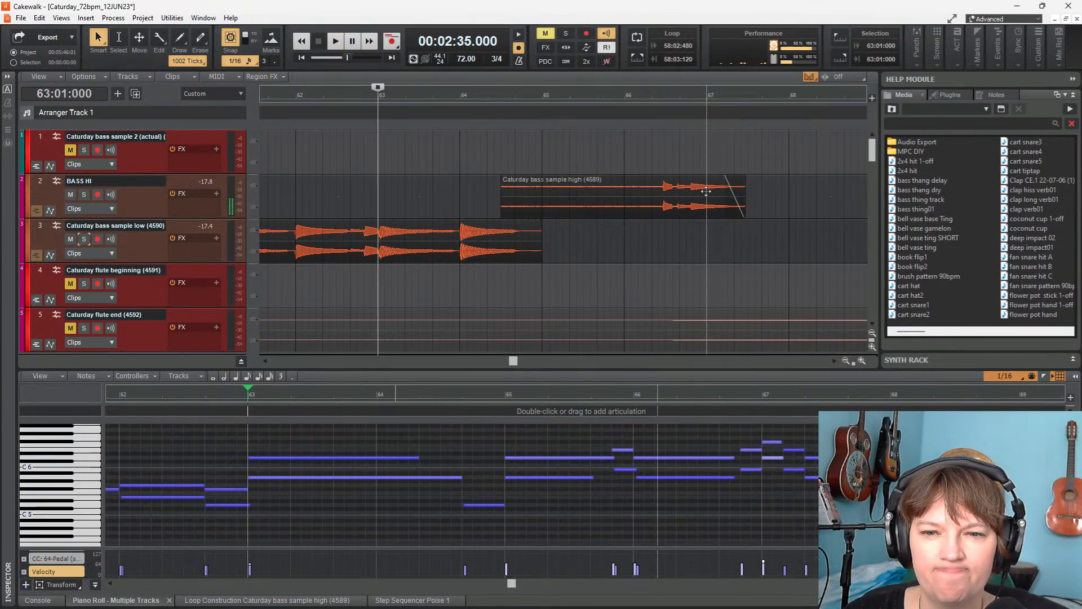
Mute the moved high bass clip on the BASS HI track and play the section from bar 63 without it
click(706, 192)
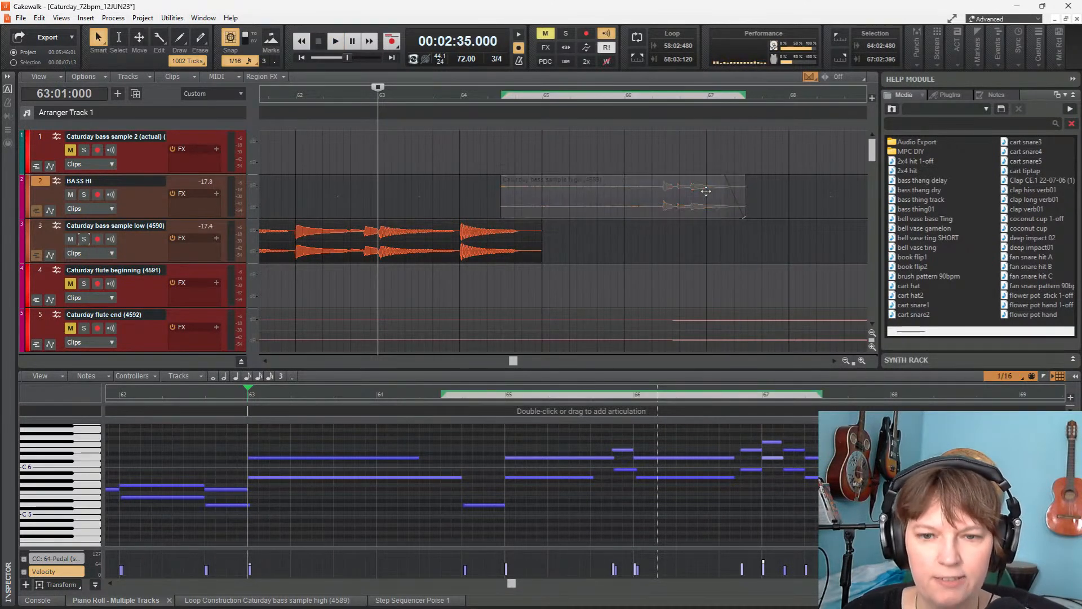
key(space)
scroll(706, 192, down, 3)
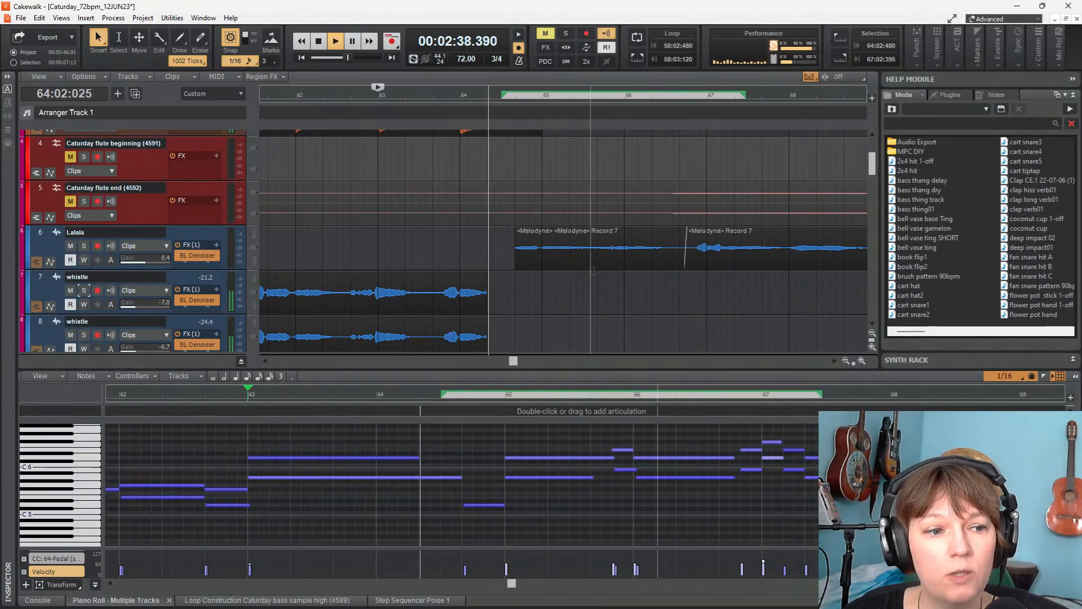
scroll(593, 271, down, 3)
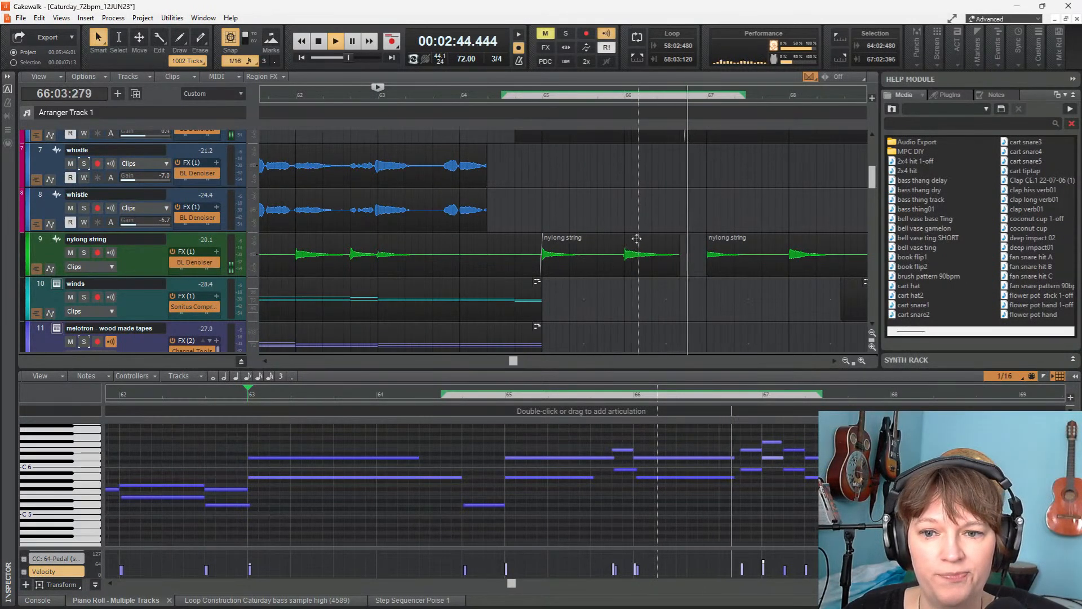
scroll(667, 244, down, 2)
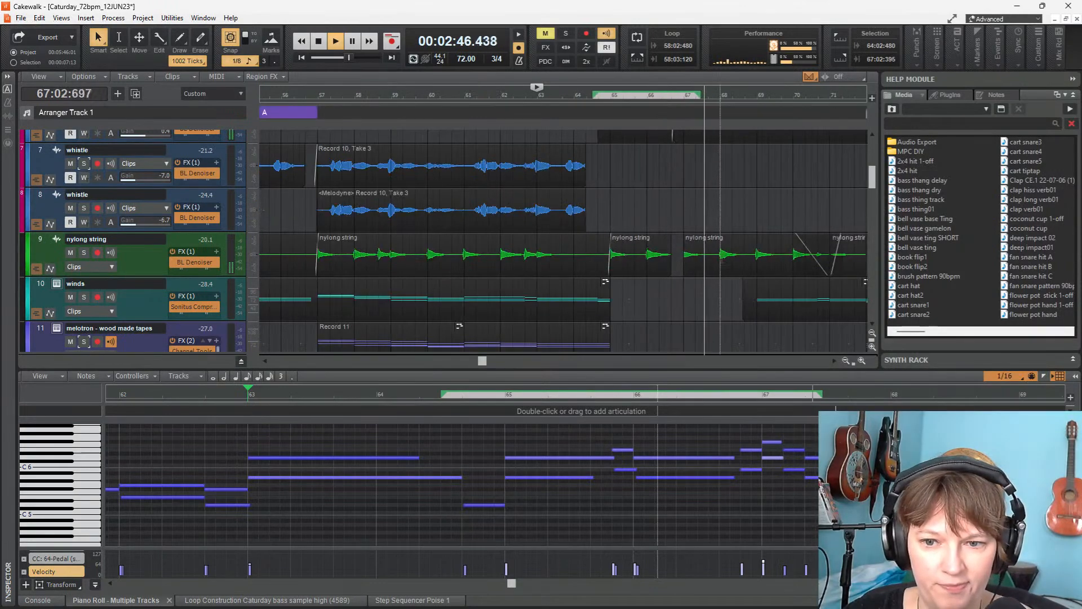
scroll(671, 244, down, 4)
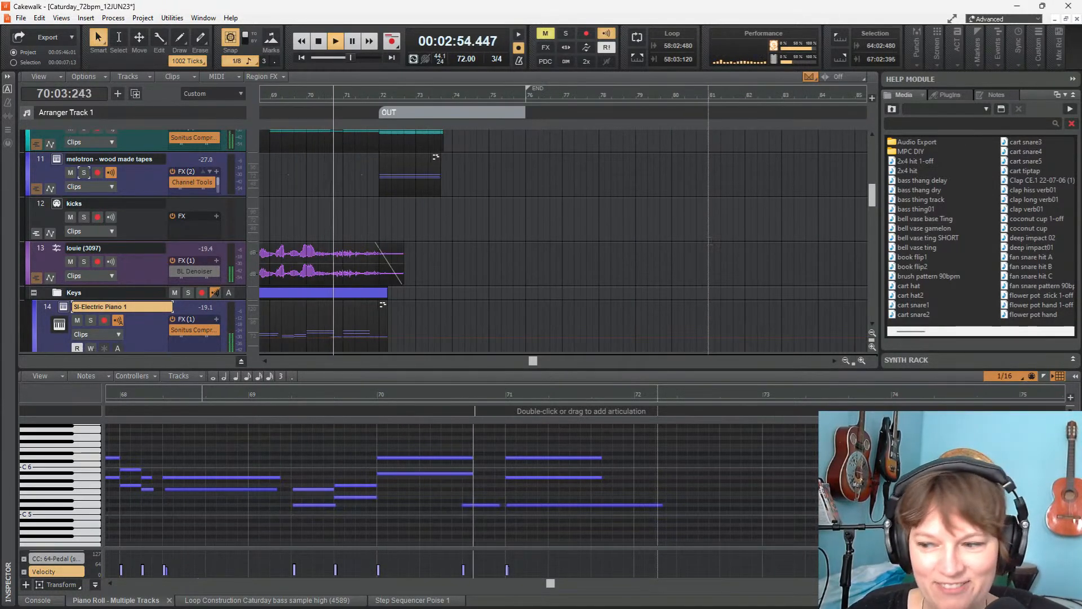
scroll(756, 237, down, 1)
key(space)
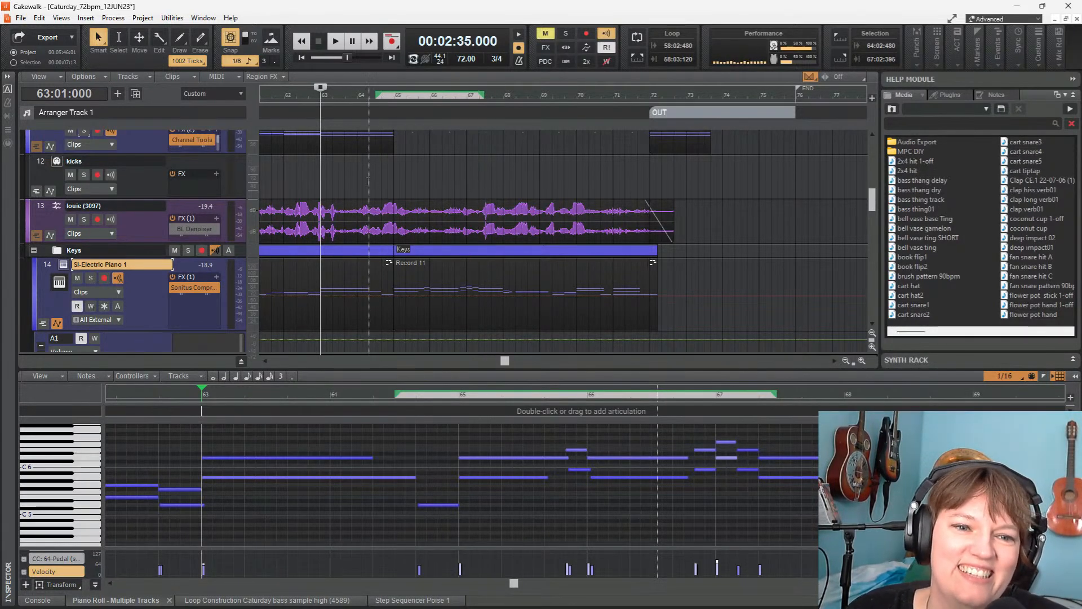
Play the section from bar 64 and inspect the SI-Electric Piano 1 instrument on the Keys track
click(364, 189)
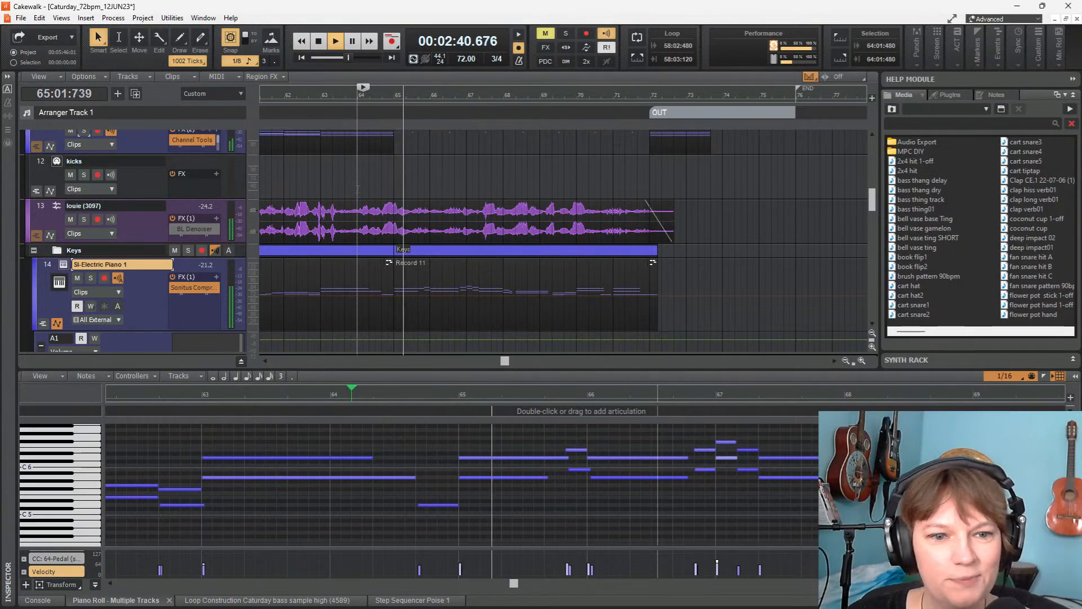
click(358, 189)
scroll(441, 228, down, 2)
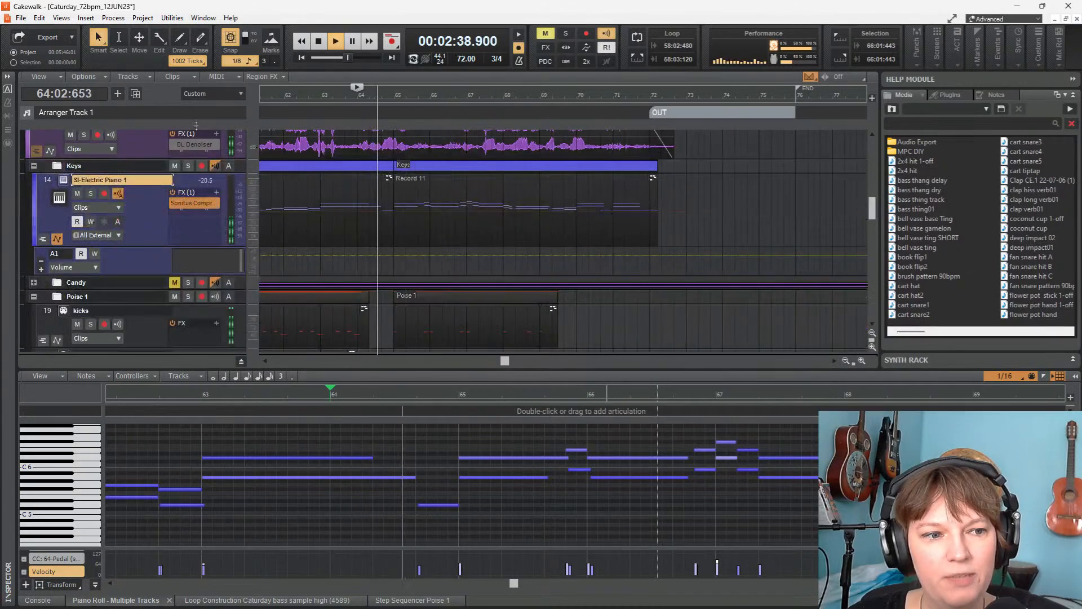
click(63, 180)
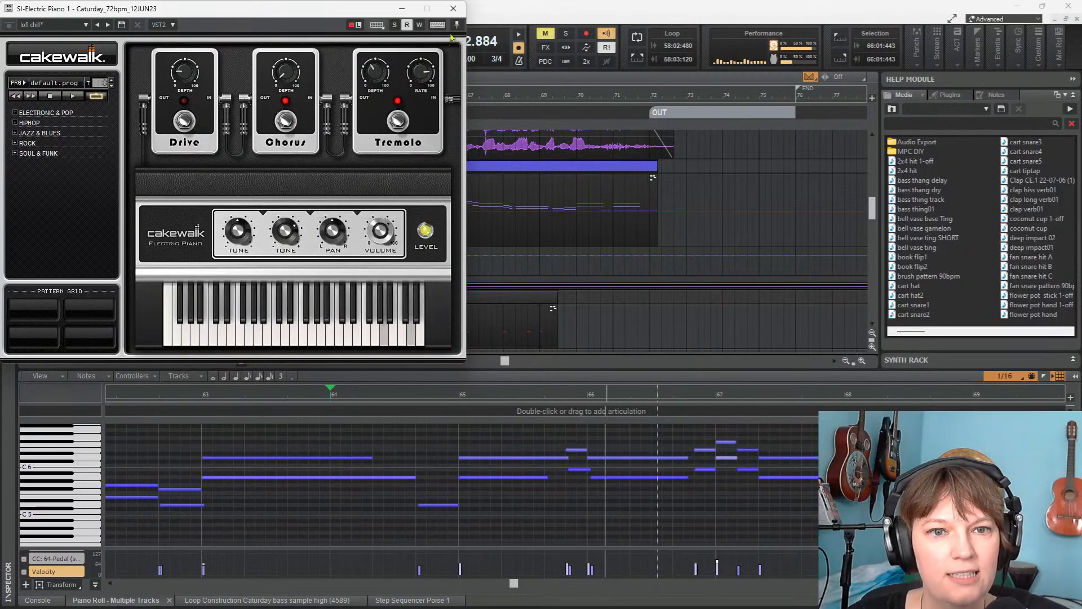
click(454, 8)
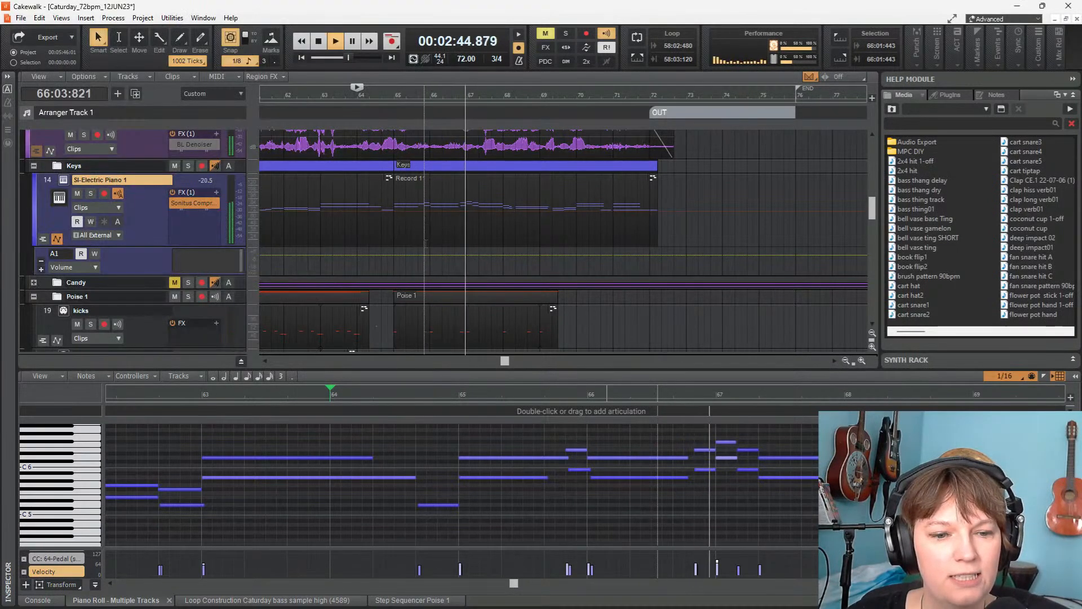
Inspect the winds track's Redtron_SE instrument during playback, close its window, and stop the song
scroll(467, 179, up, 10)
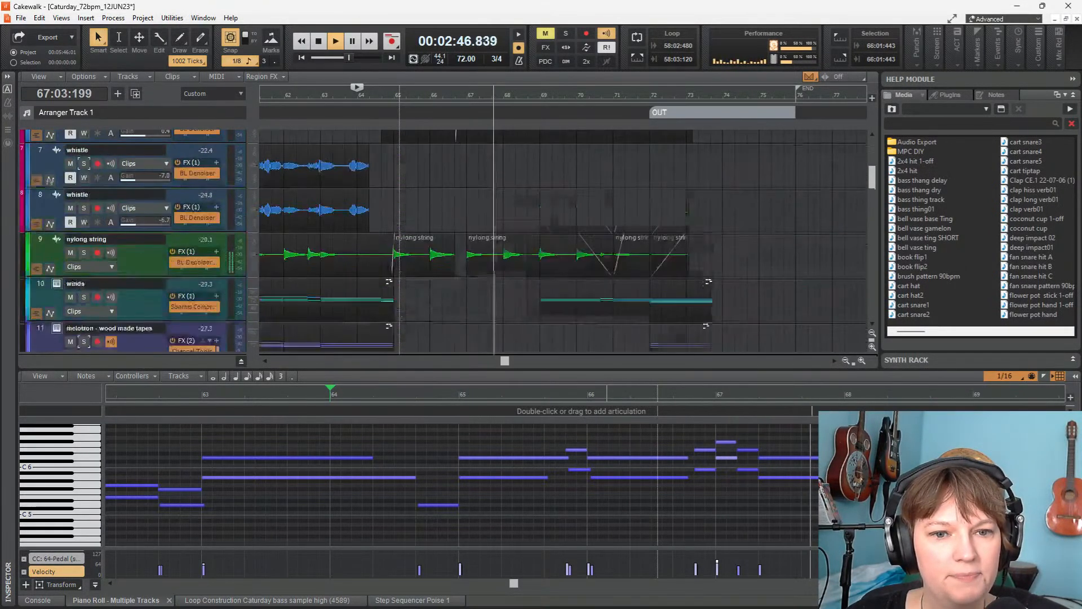
scroll(467, 179, up, 5)
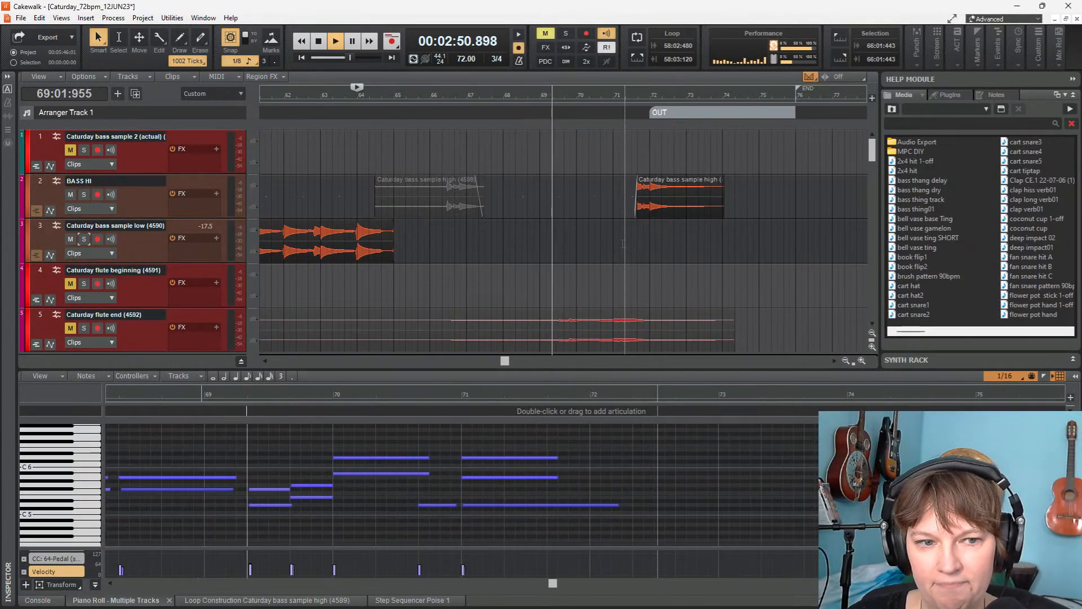
scroll(623, 244, down, 6)
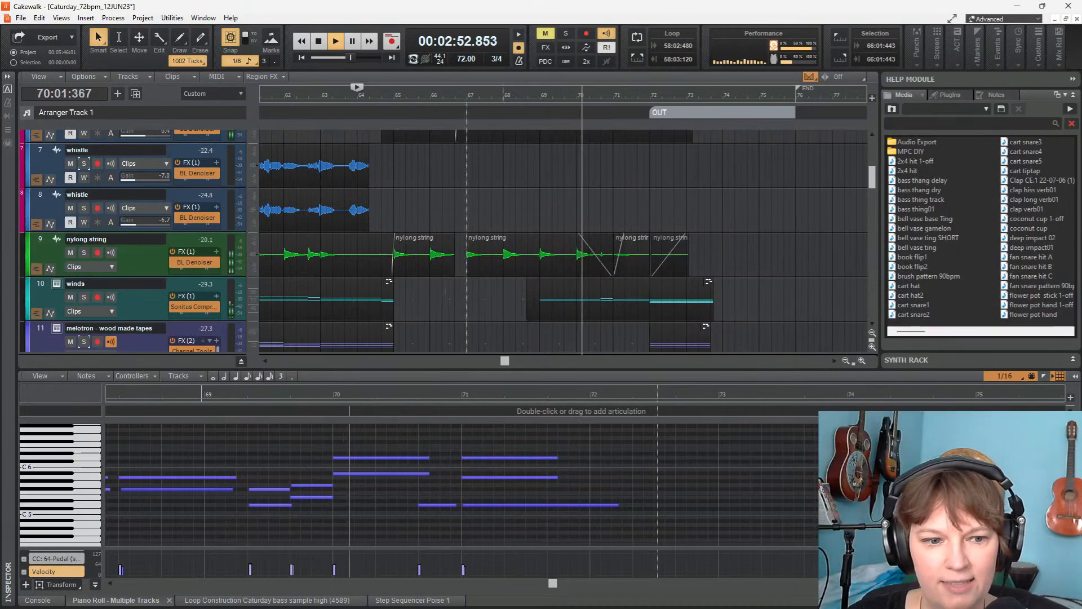
click(121, 291)
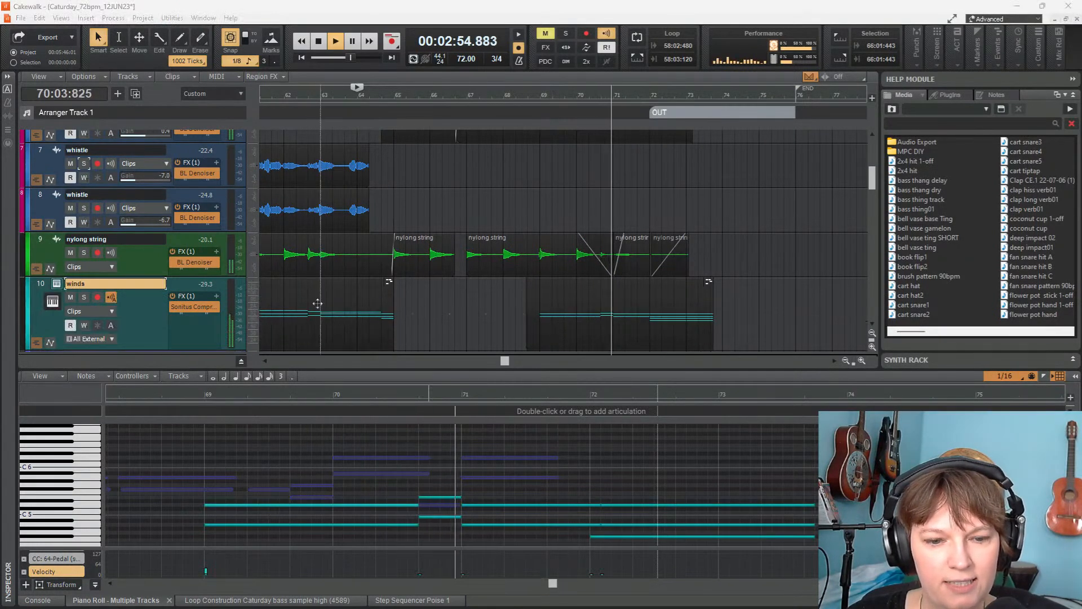
drag(1081, 92, 340, 92)
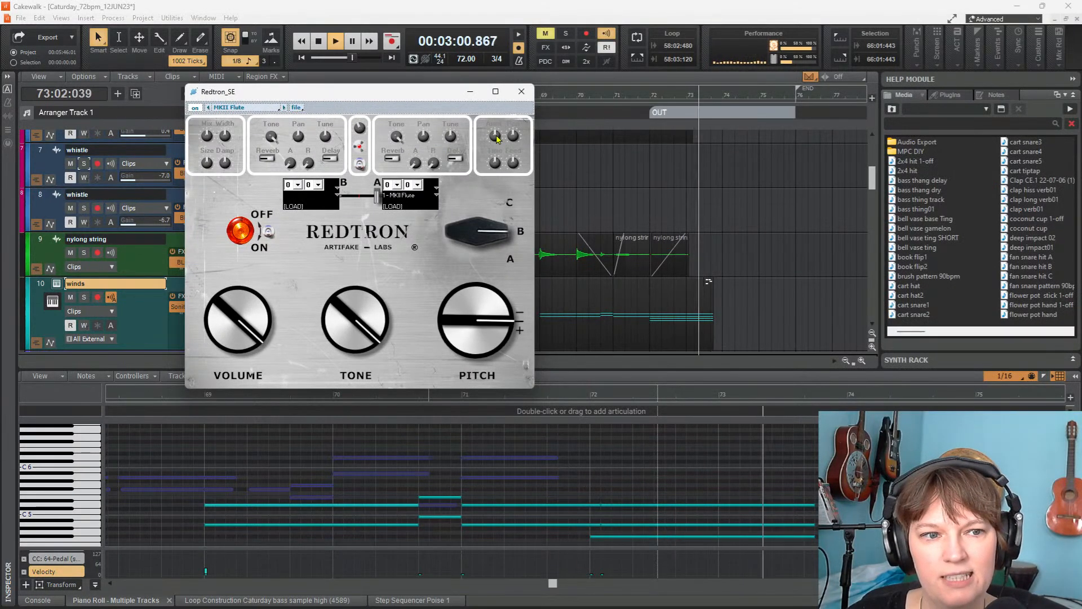
click(520, 92)
key(space)
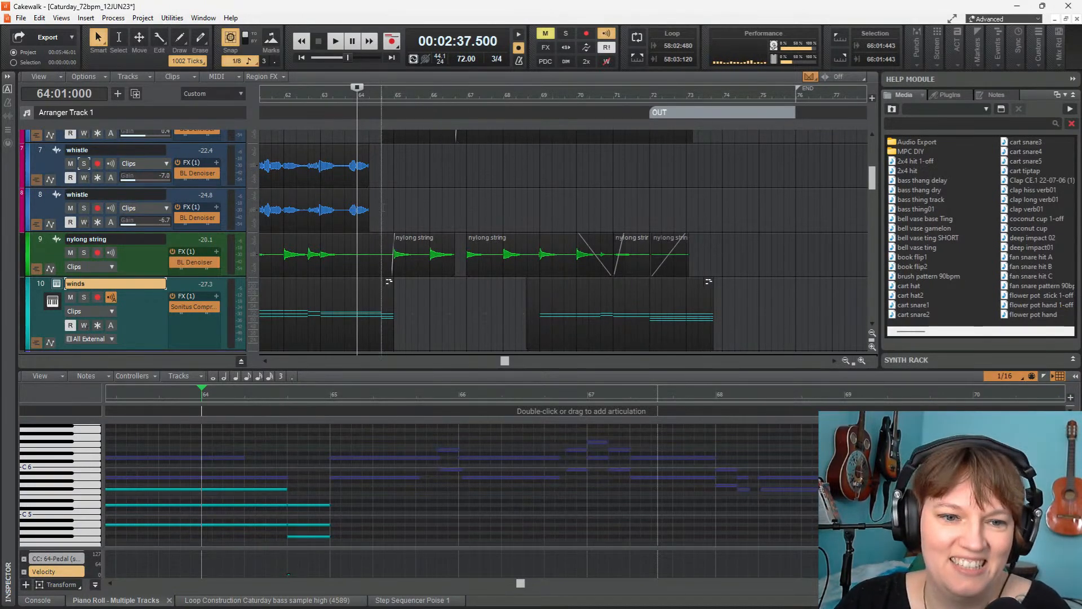
Set the playback position to 57:01:000, open the winds track's Redtron_SE instrument, and solo the track
scroll(439, 224, down, 4)
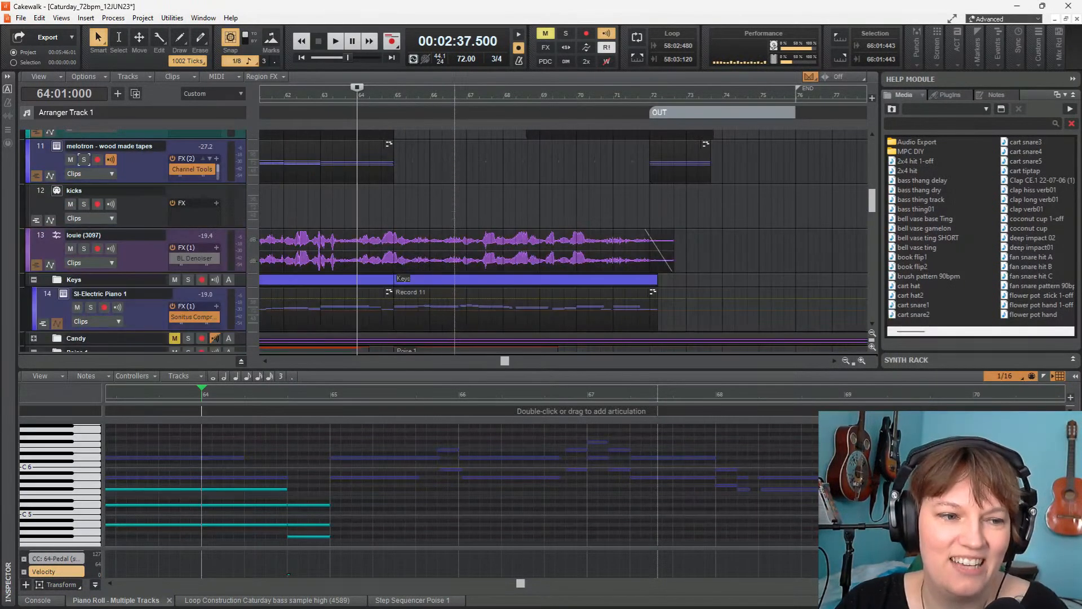
scroll(485, 210, down, 3)
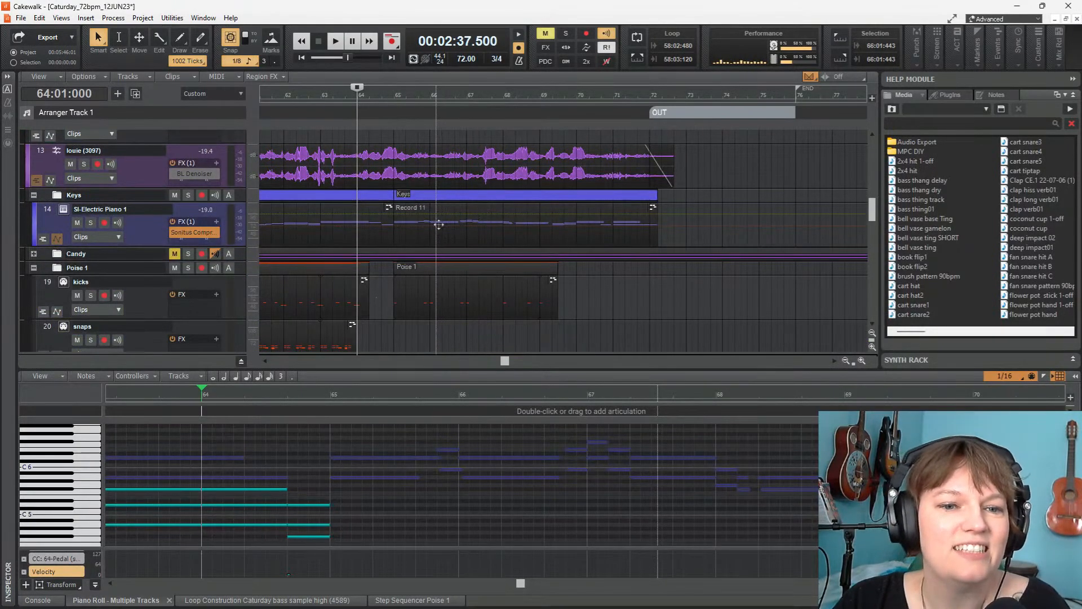
scroll(424, 220, down, 6)
scroll(424, 221, up, 6)
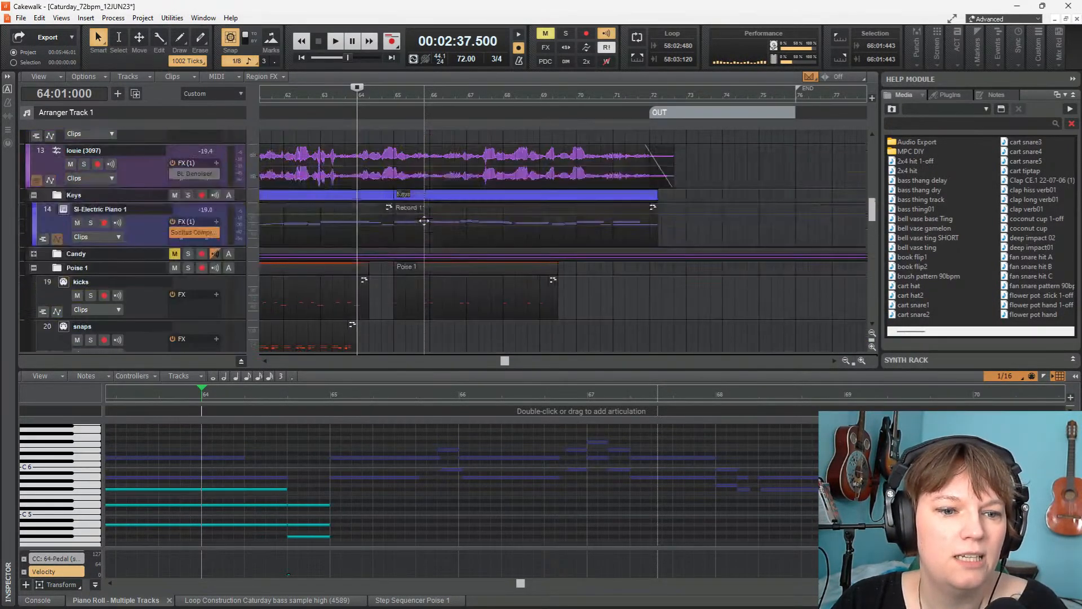
scroll(424, 221, up, 6)
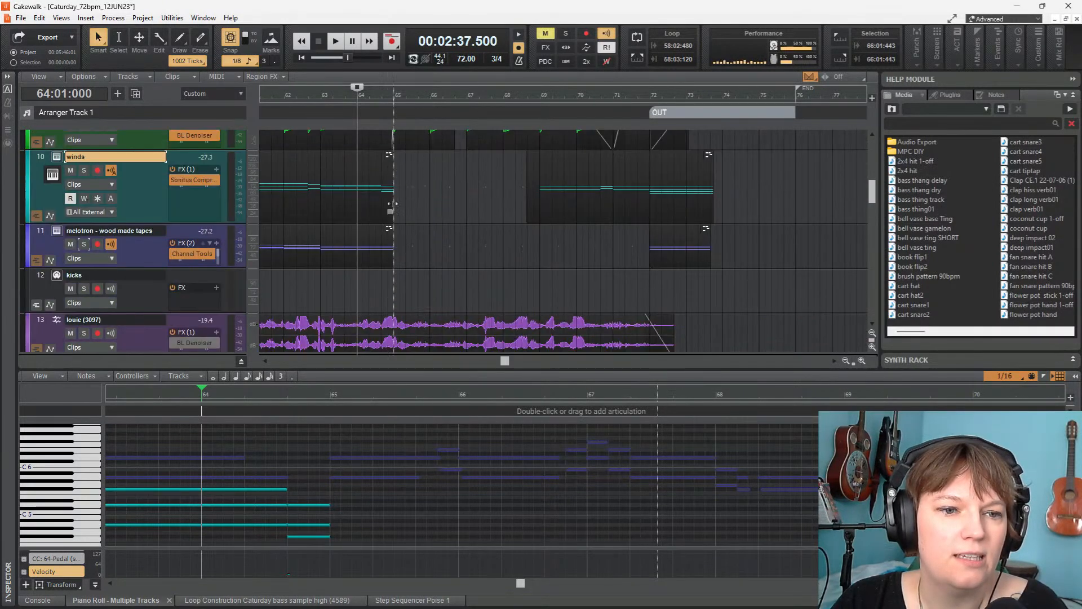
scroll(373, 244, left, 5)
scroll(373, 244, up, 3)
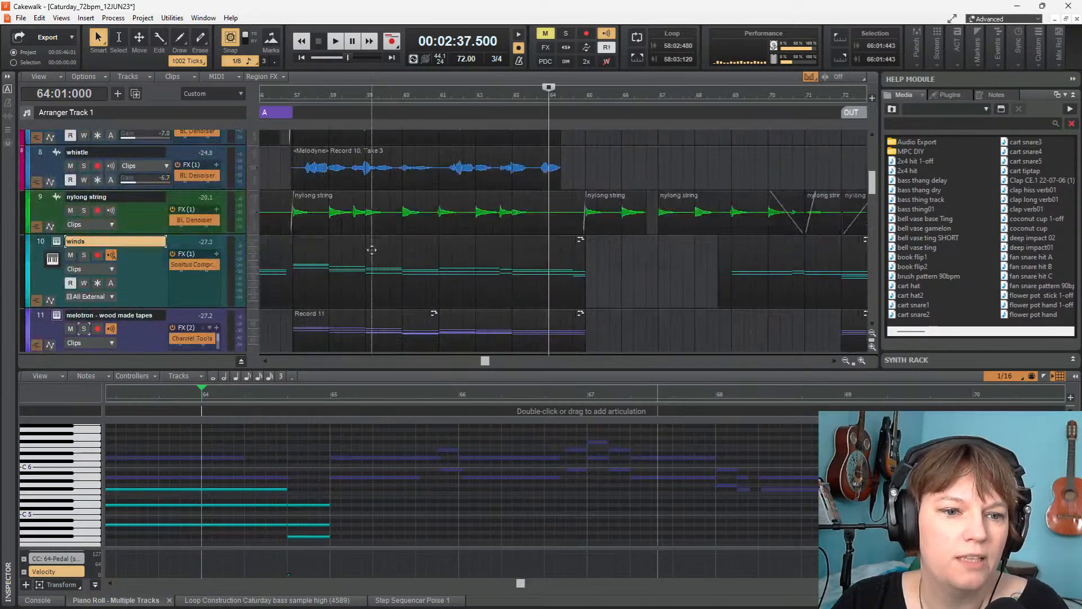
click(291, 320)
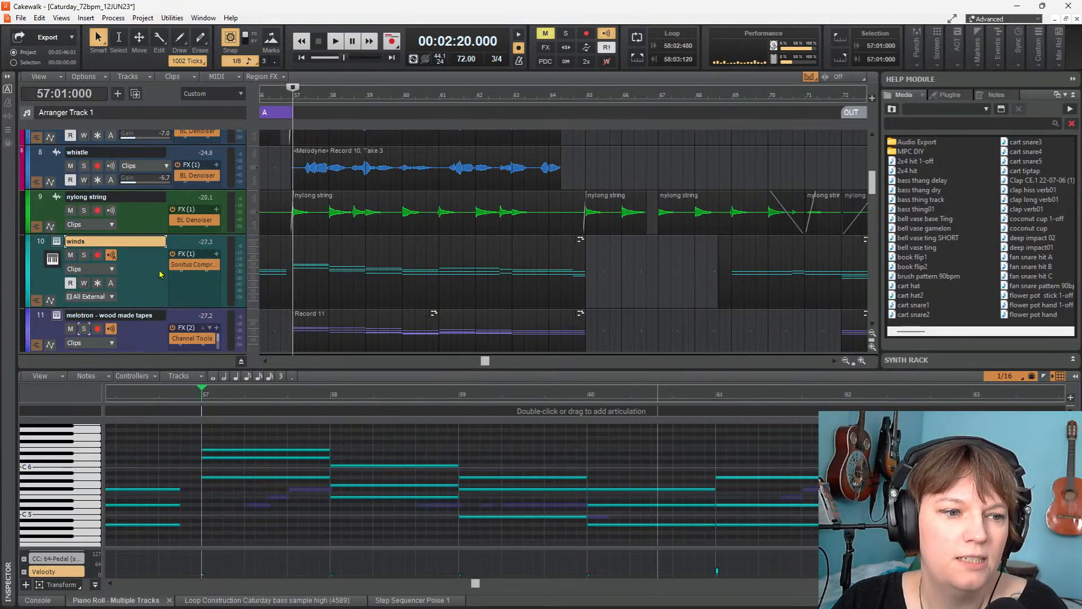
click(56, 245)
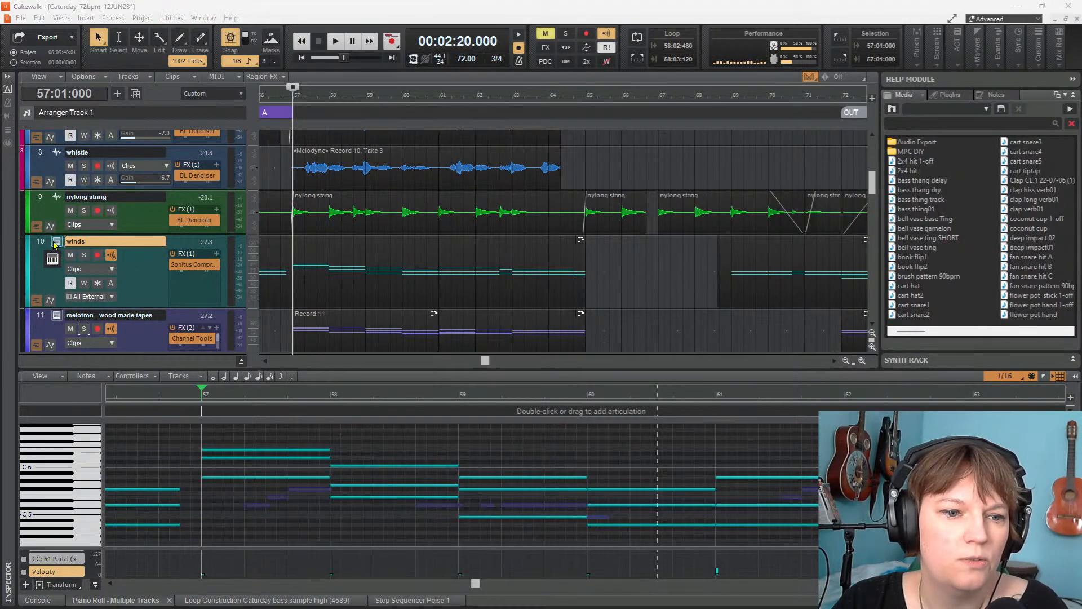
click(84, 255)
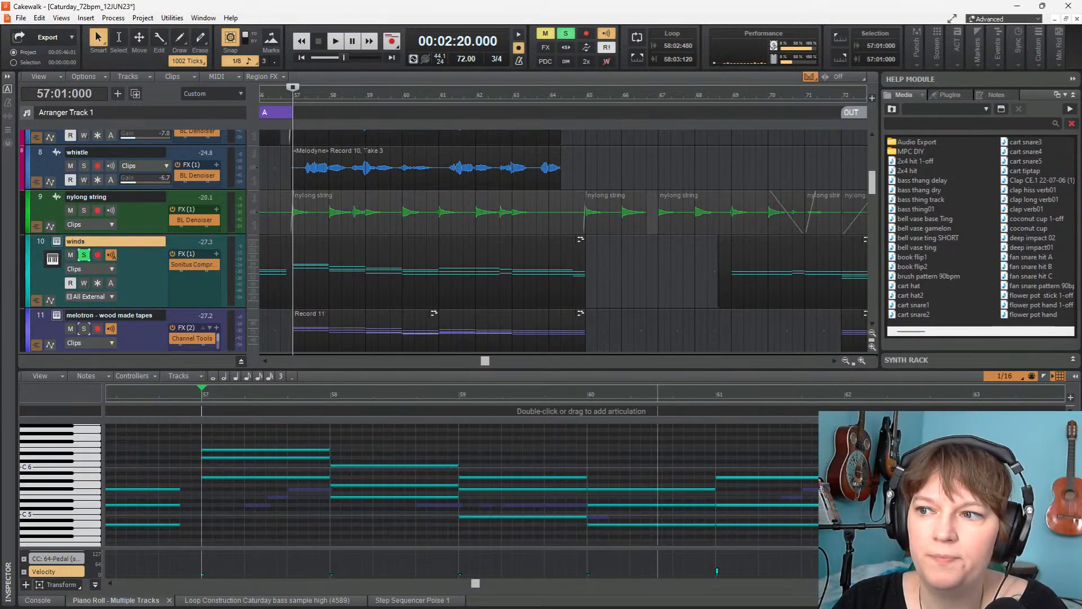
Audition the soloed winds part from bar 57 with the Redtron_SE MKII Flute window in view
drag(996, 92, 604, 91)
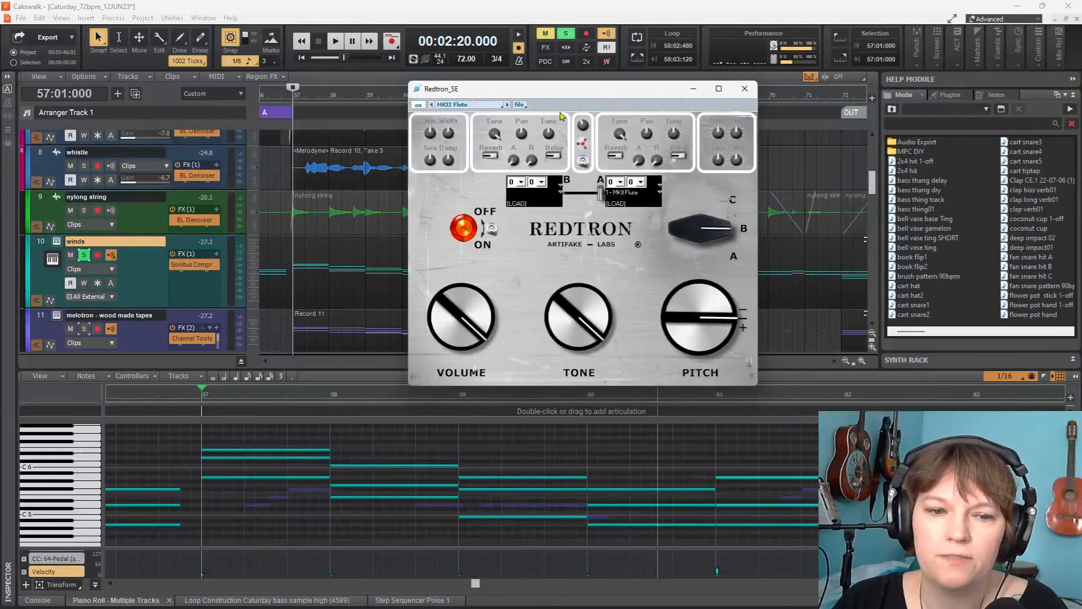
click(335, 42)
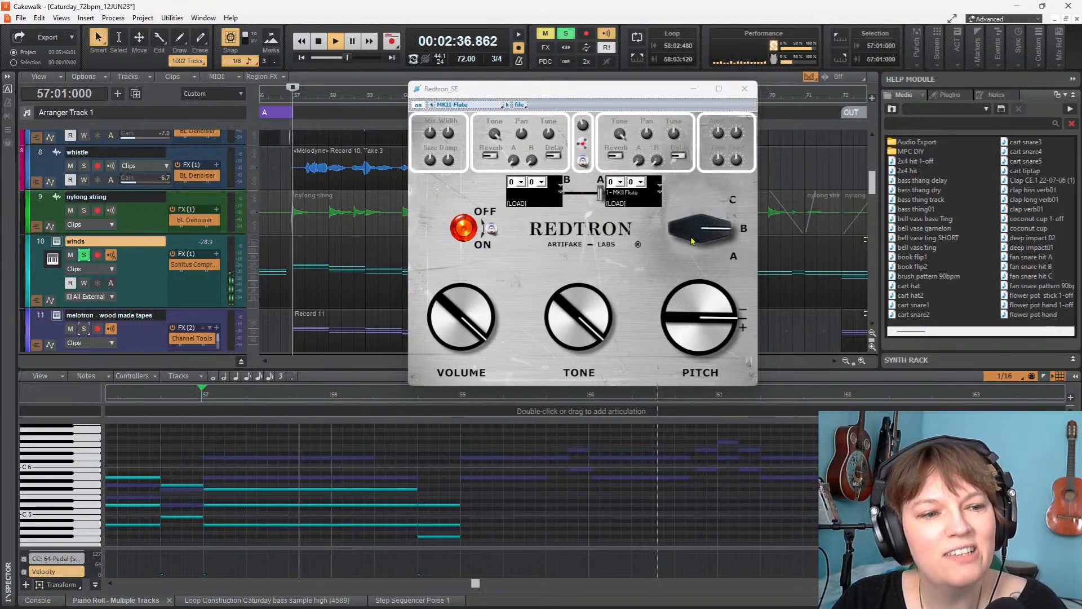
key(space)
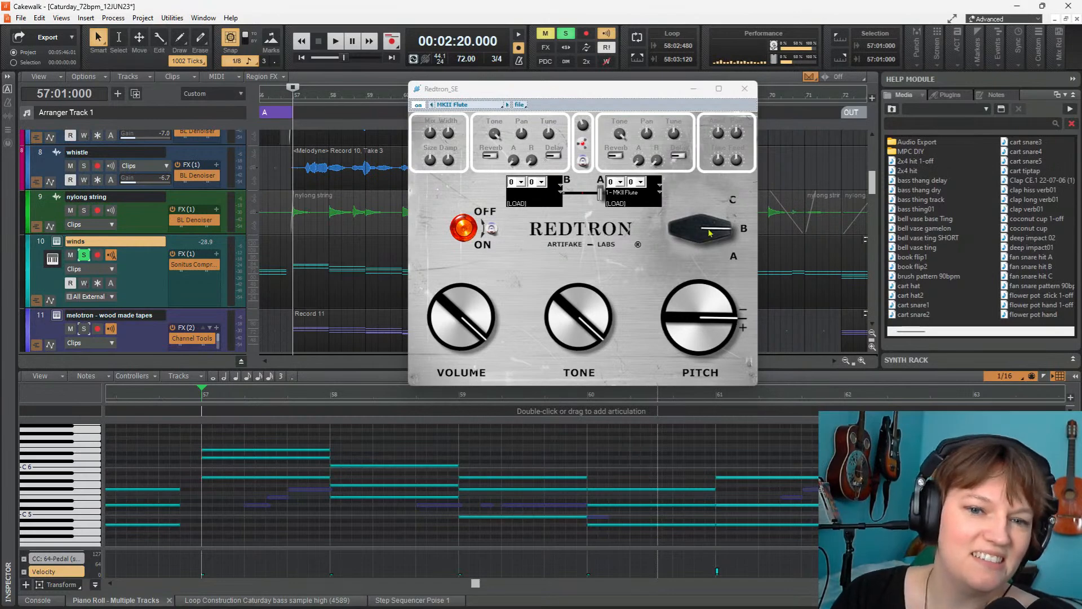
Close the winds instrument, solo only the melotron track, and play it with its Redtron_SE instrument open
click(745, 89)
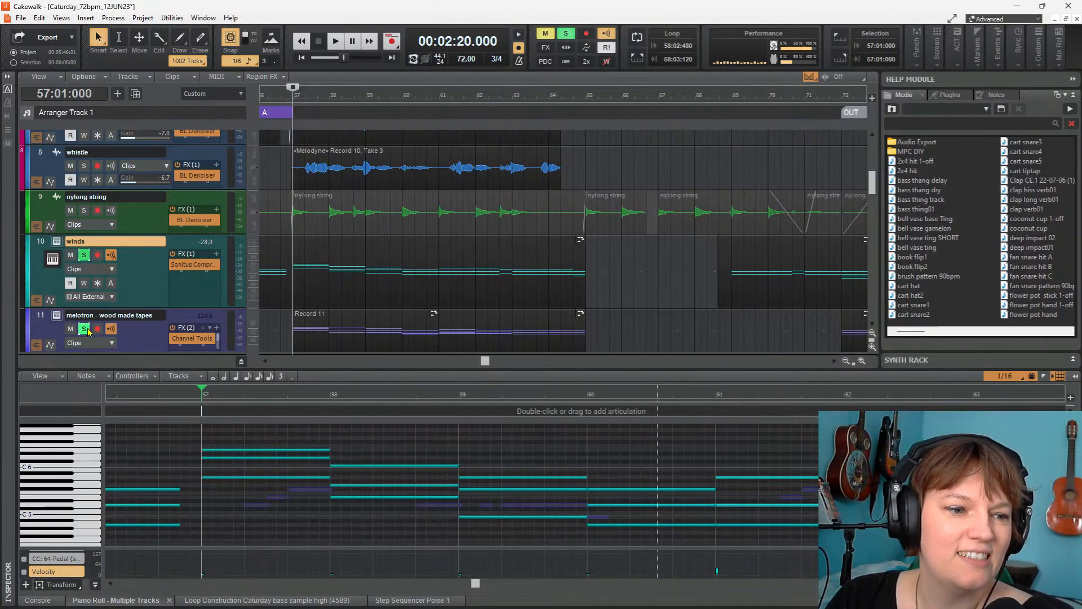
click(83, 256)
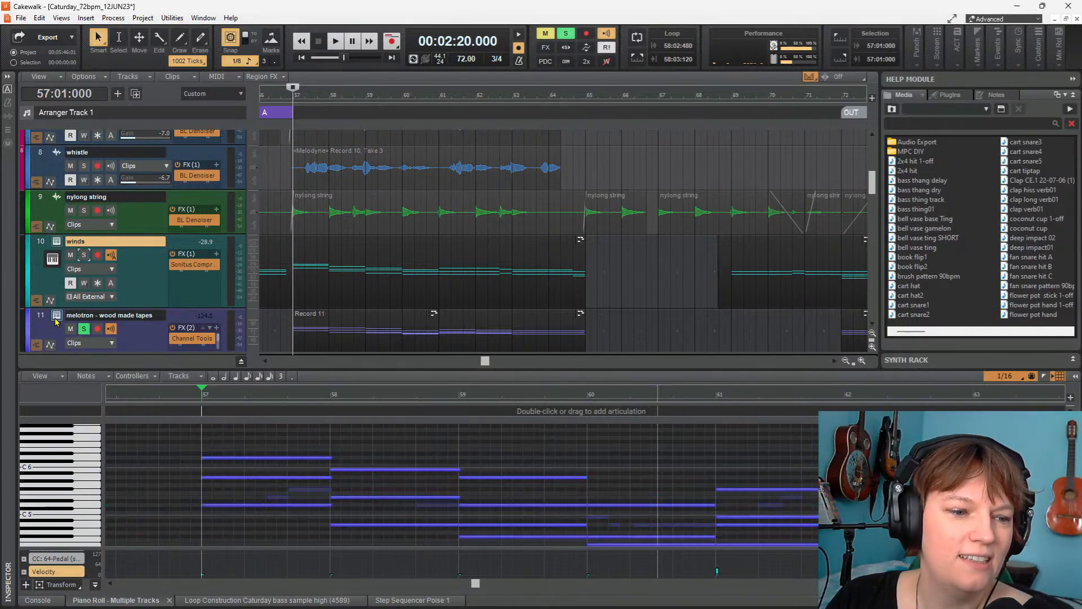
click(55, 320)
click(56, 288)
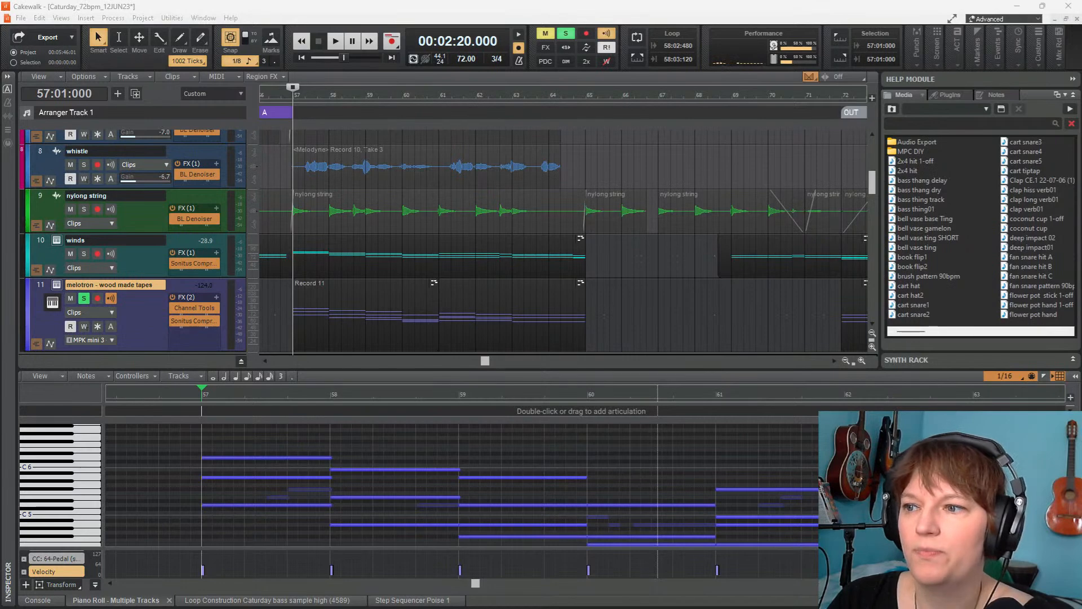
drag(990, 90, 547, 50)
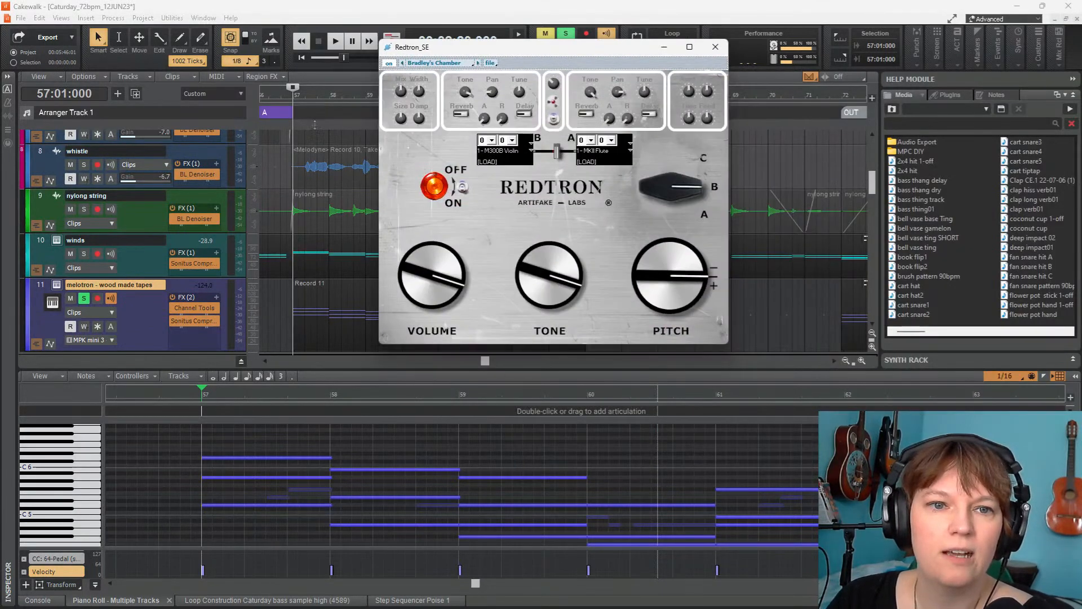
click(334, 41)
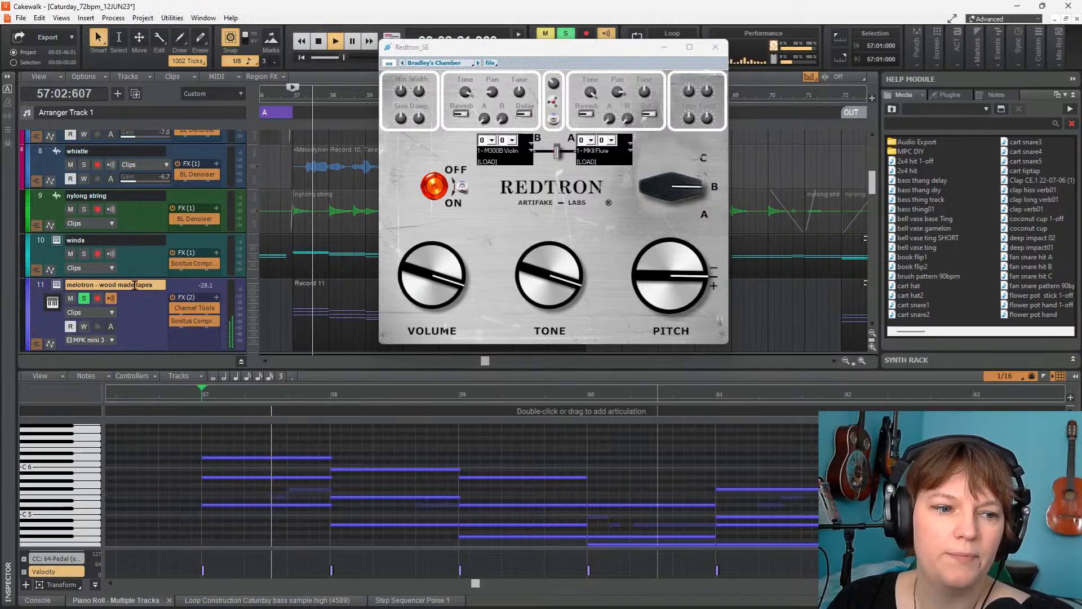
Rename track 11 as "melotron - BRADLEY'S CHAMBER" after its Redtron_SE preset and stop playback
double_click(157, 284)
click(157, 284)
drag(157, 284, 94, 284)
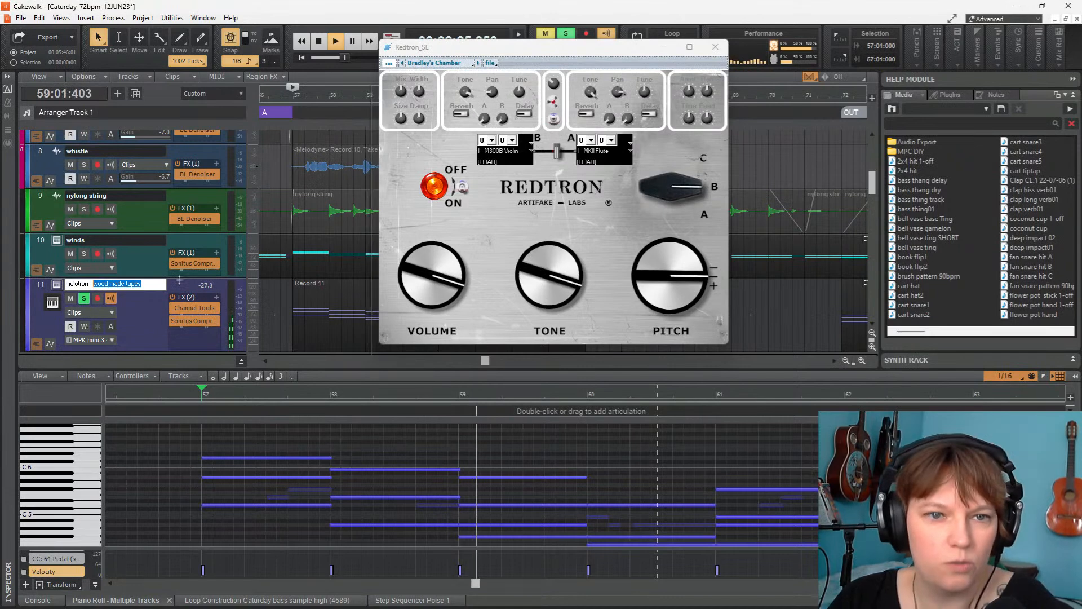
text(BRADLEY'S CHAMBER)
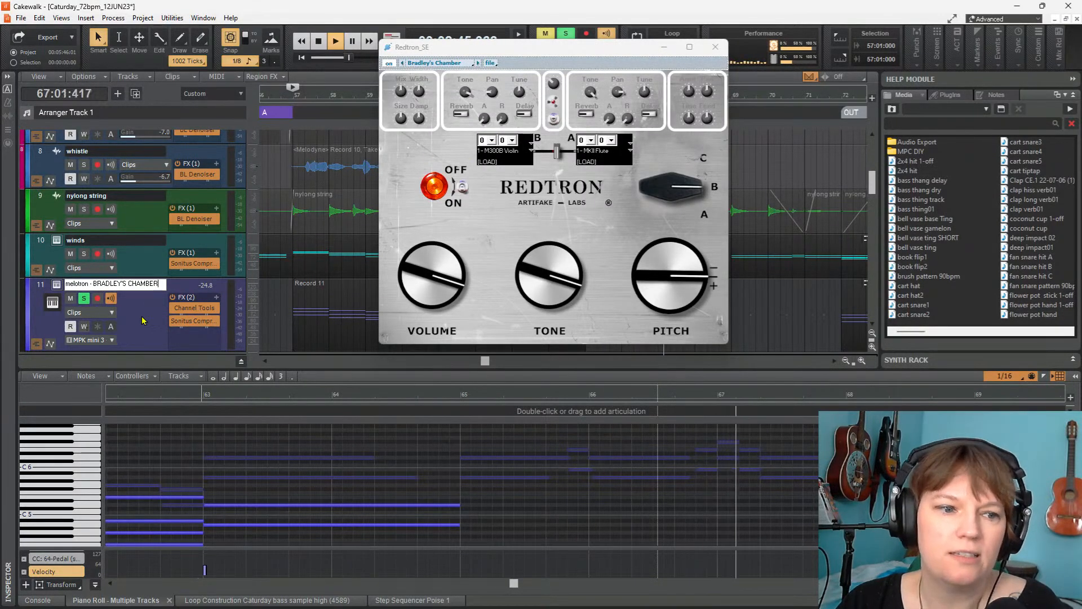
key(Return)
key(space)
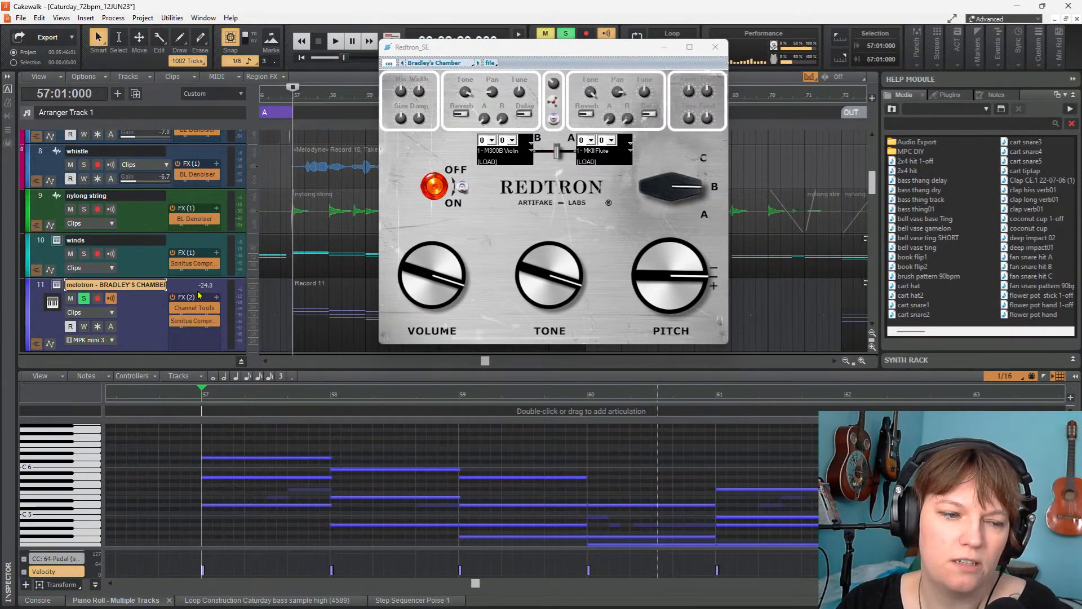
Unsolo the melotron track and close its Redtron_SE window
click(83, 300)
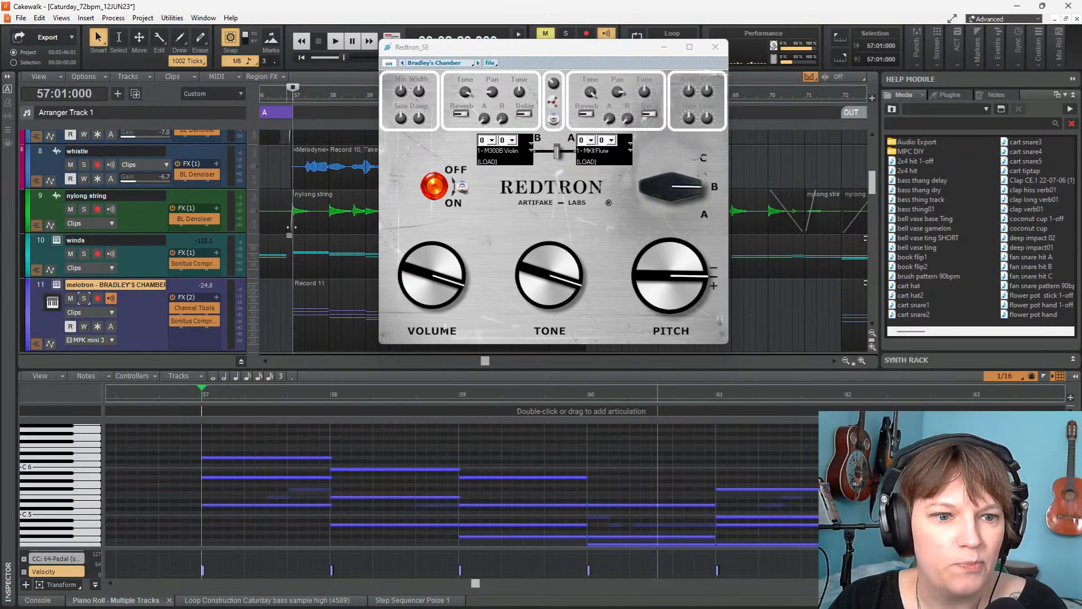
click(270, 297)
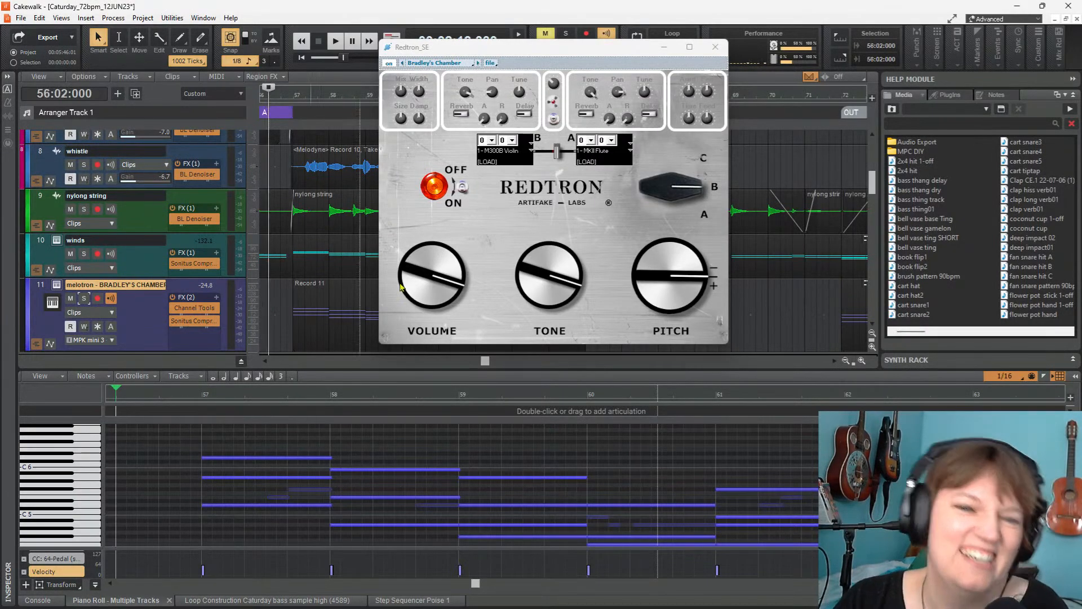
click(716, 47)
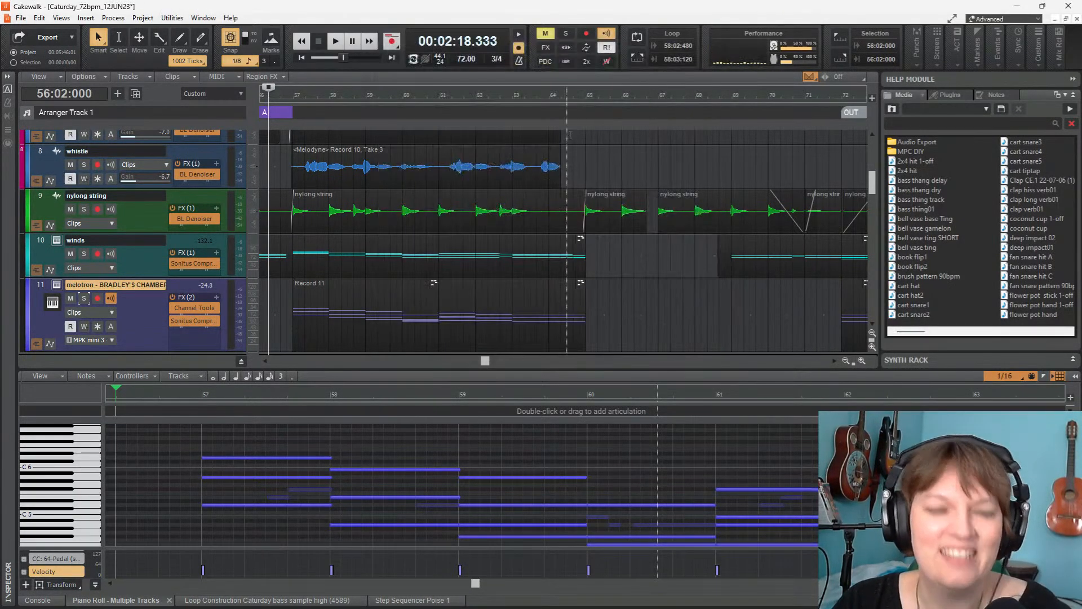
Play the full mix from 48:03:000 through the end of the song and stop playback
scroll(515, 184, down, 2)
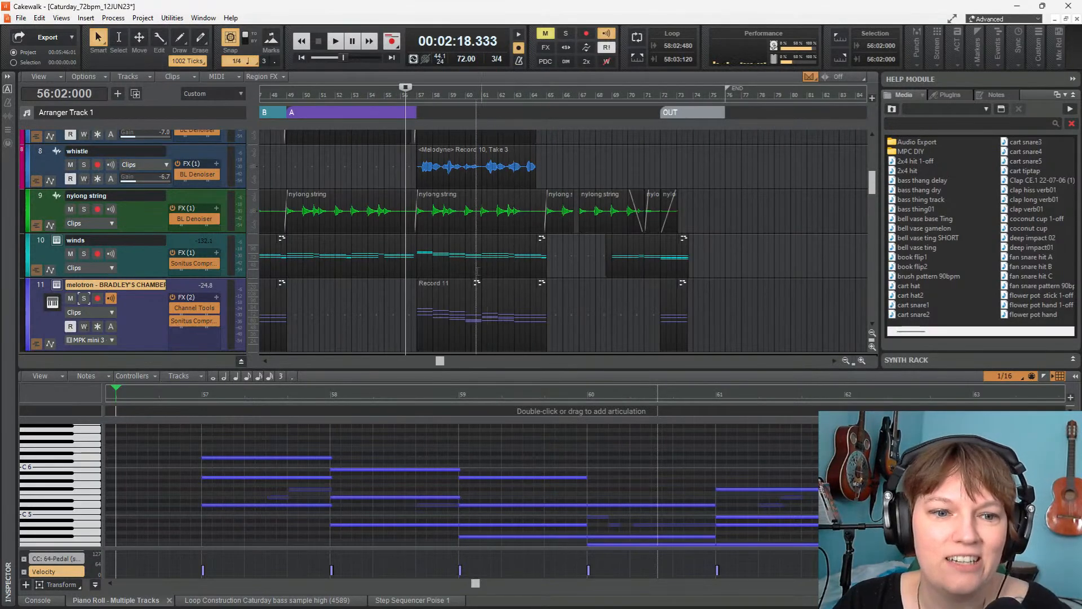
click(384, 290)
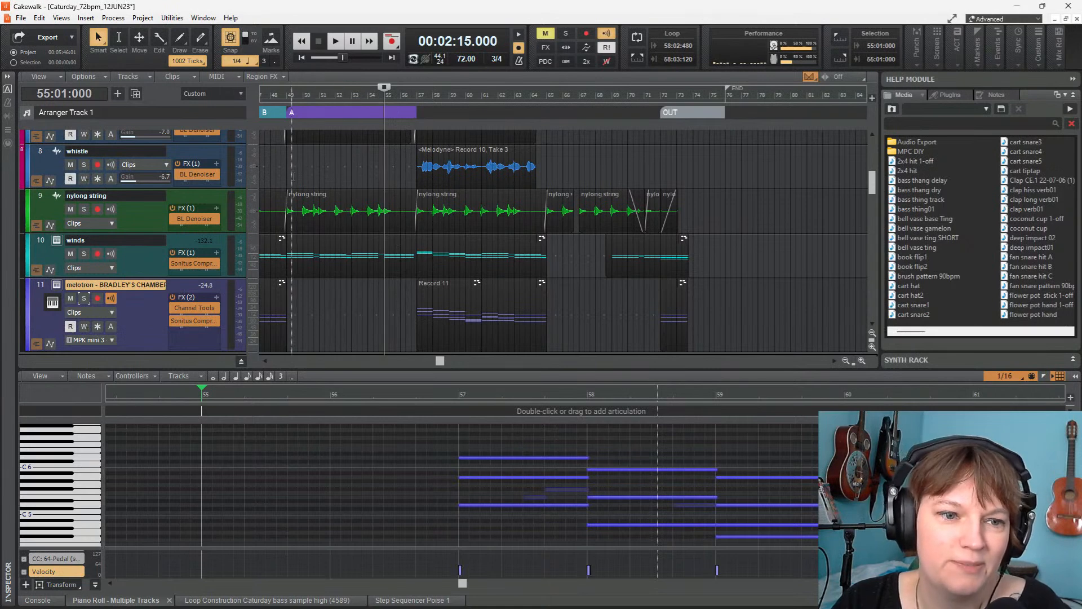
click(282, 175)
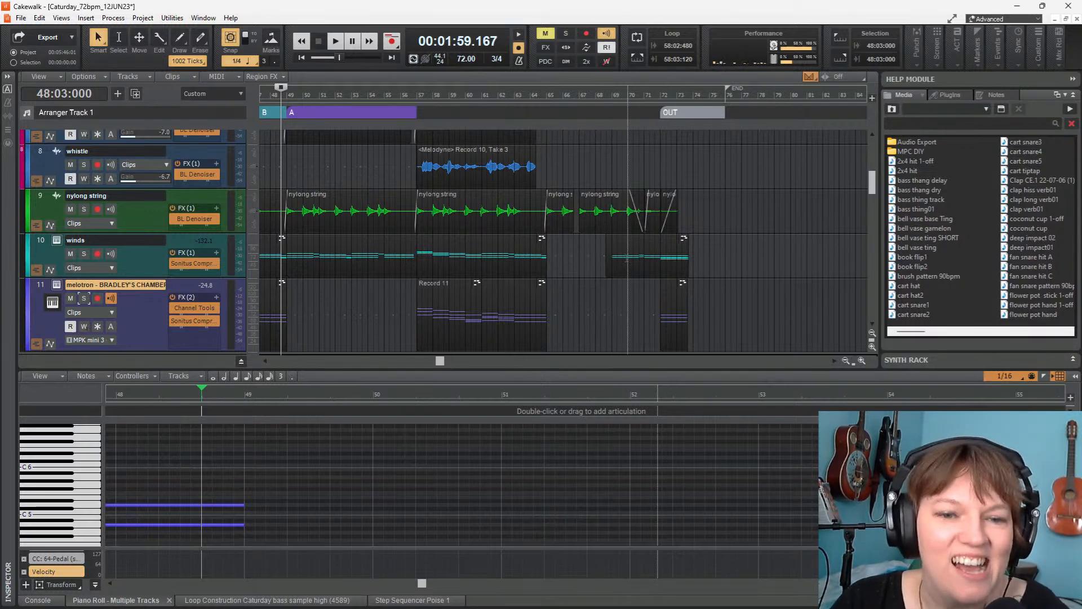
key(space)
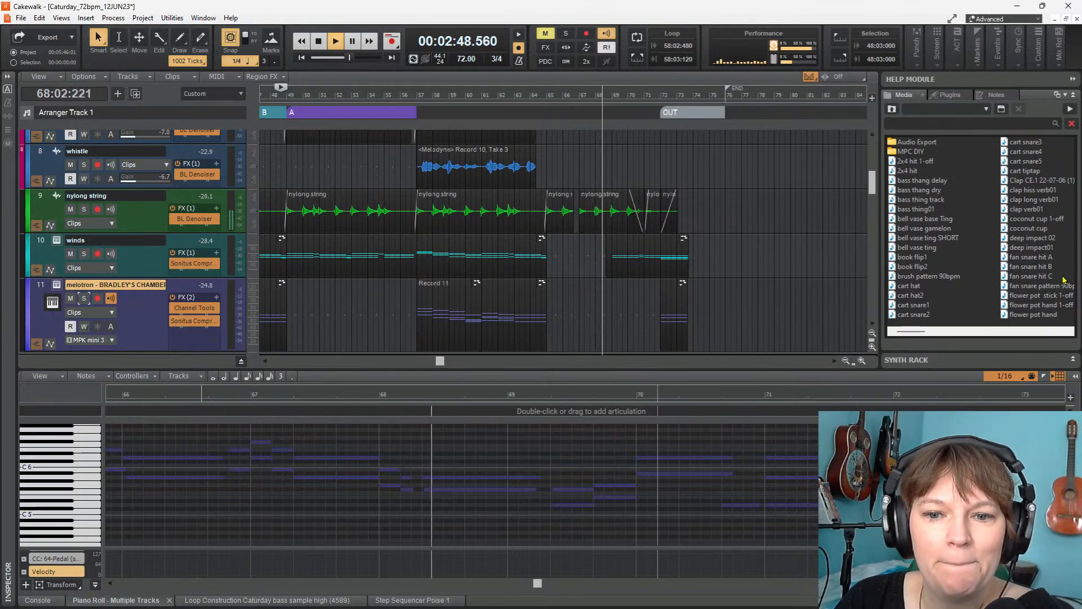
scroll(564, 242, up, 5)
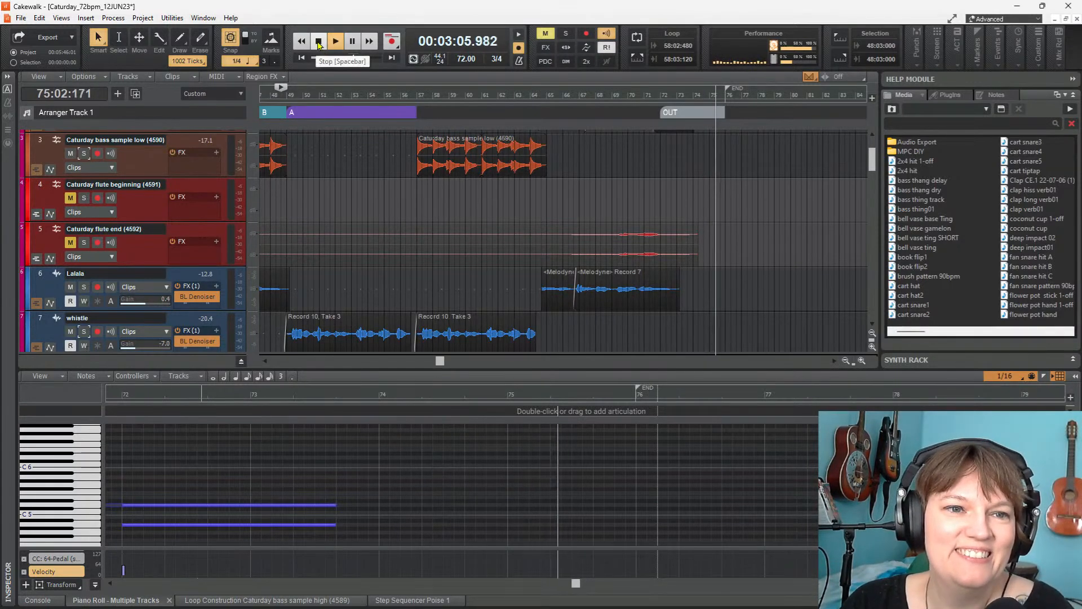
click(319, 43)
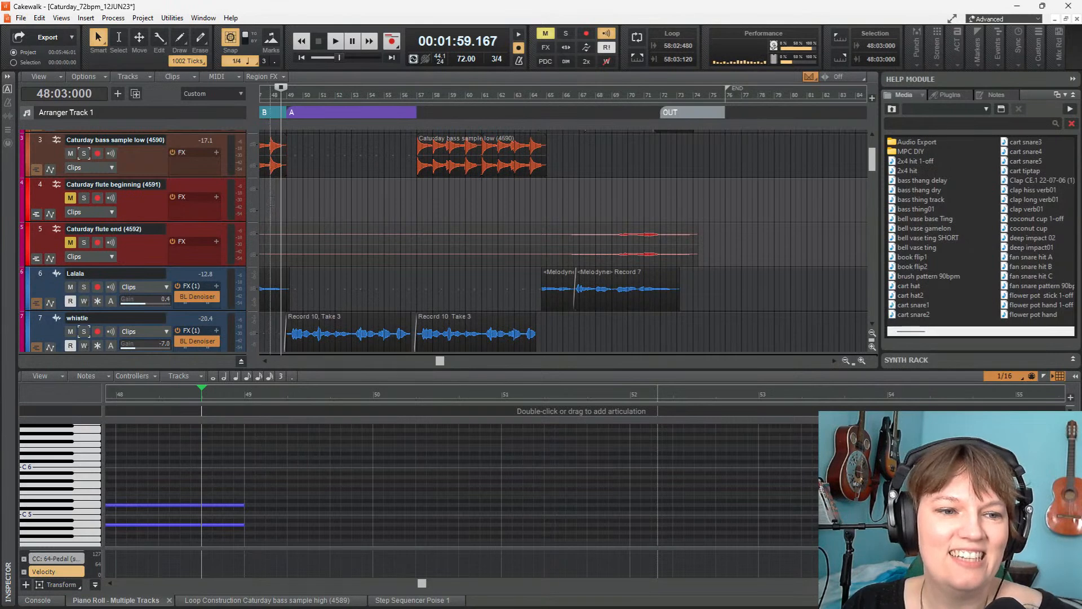
Return to the beginning of the song and play the opening, looking over the nylon string and winds tracks
click(271, 204)
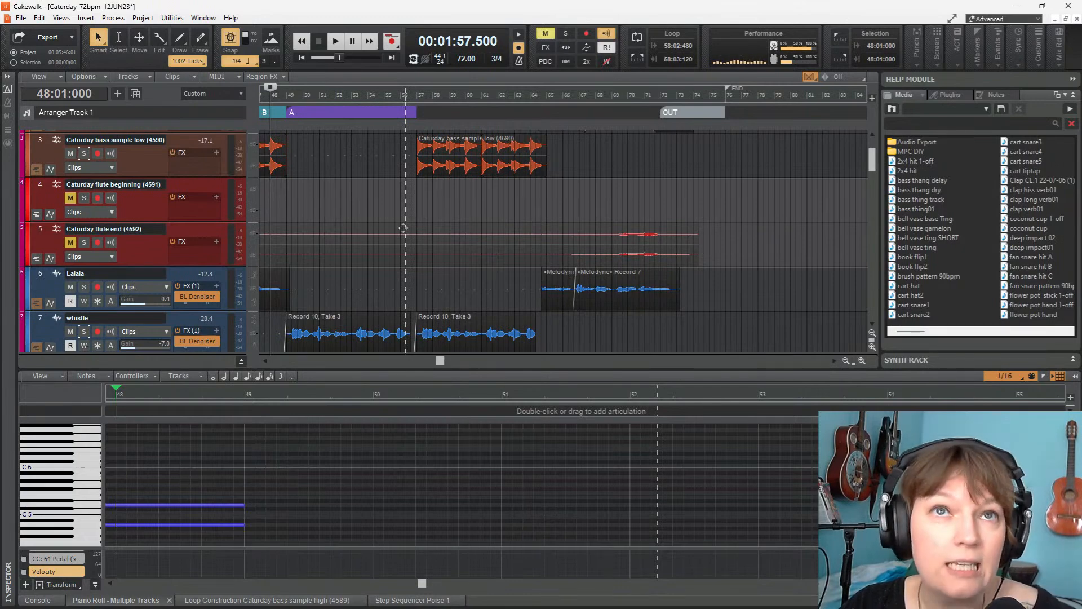
key(ctrl+Home)
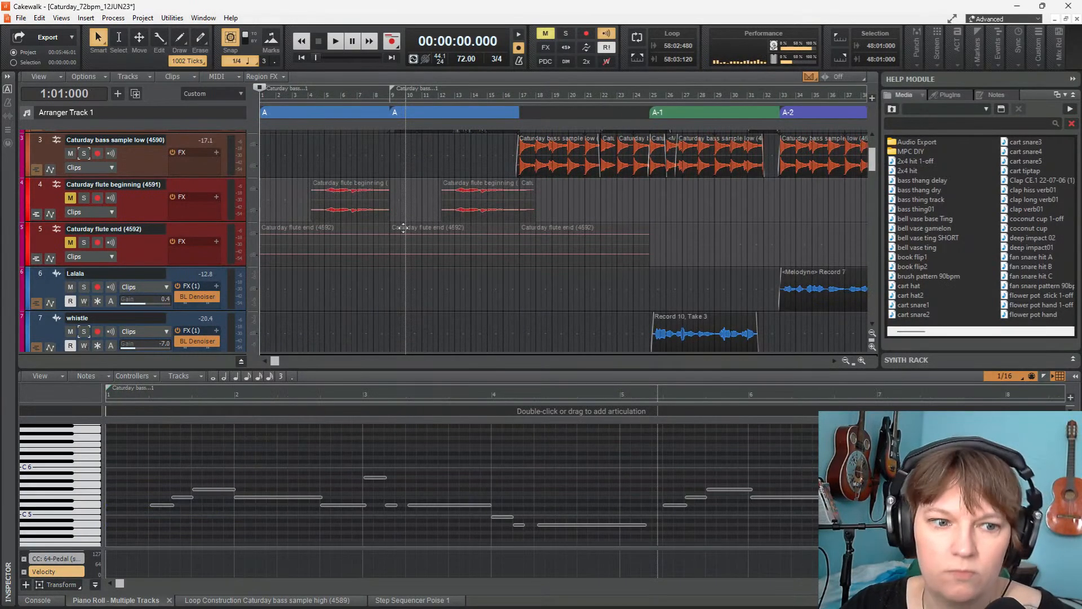
key(space)
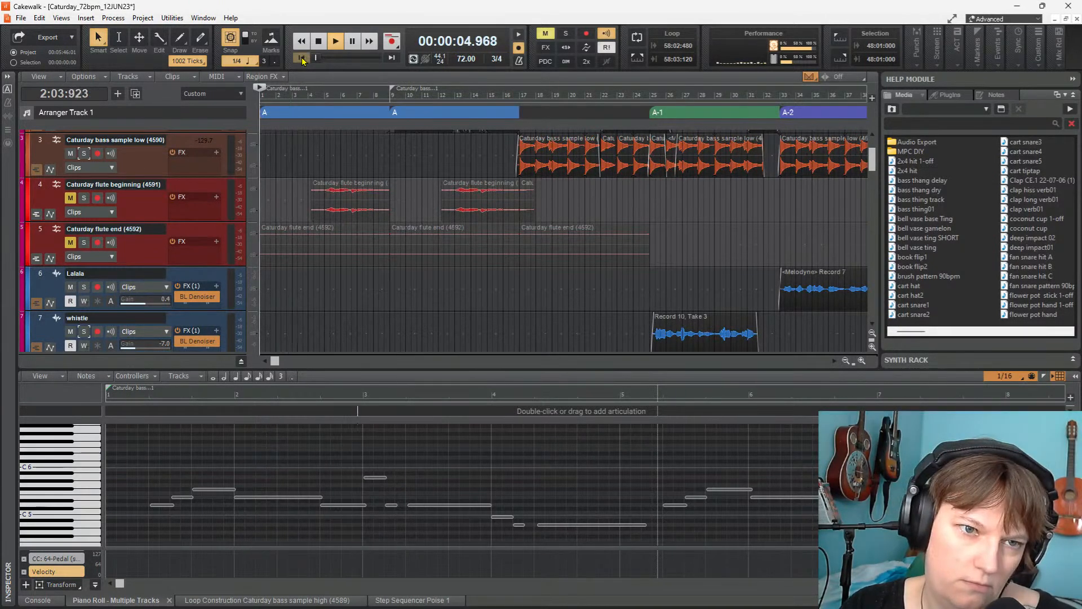
click(303, 59)
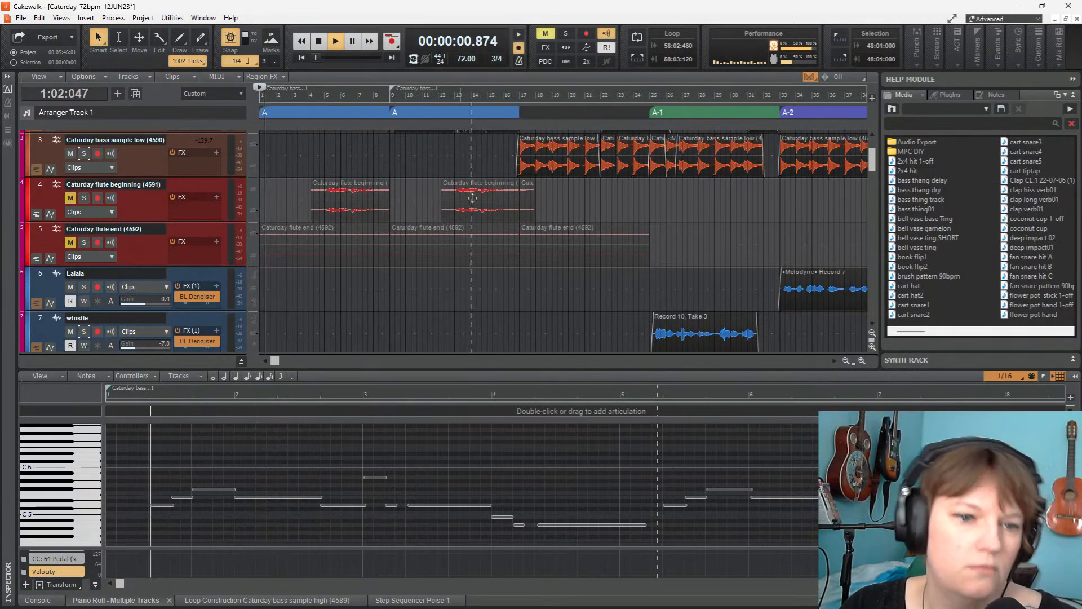
scroll(558, 243, down, 5)
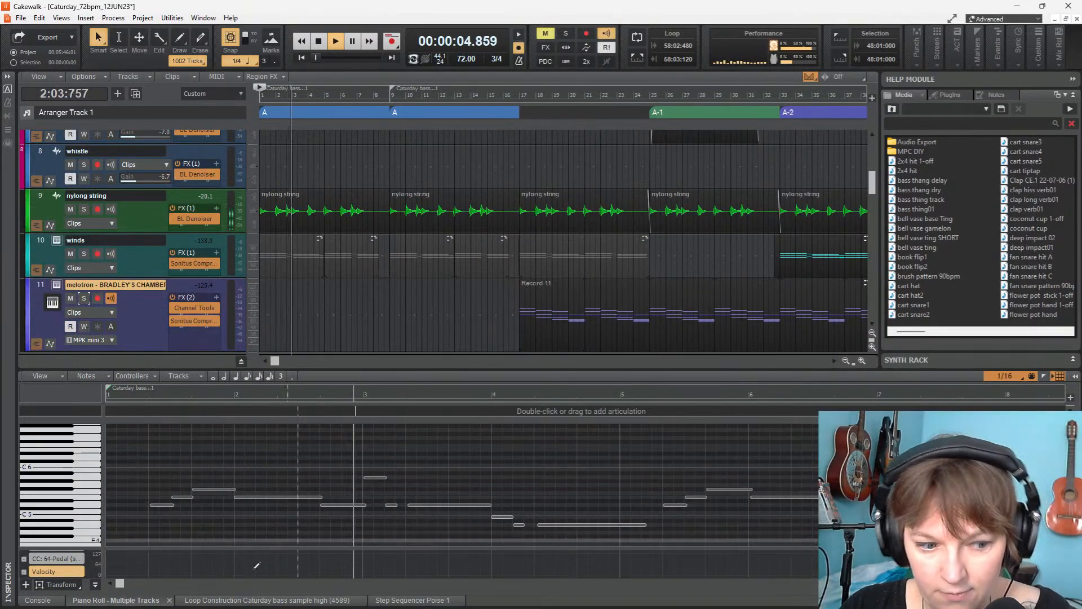
Show the Console below the tracks and resize its pane to leave more room for the track view
click(35, 600)
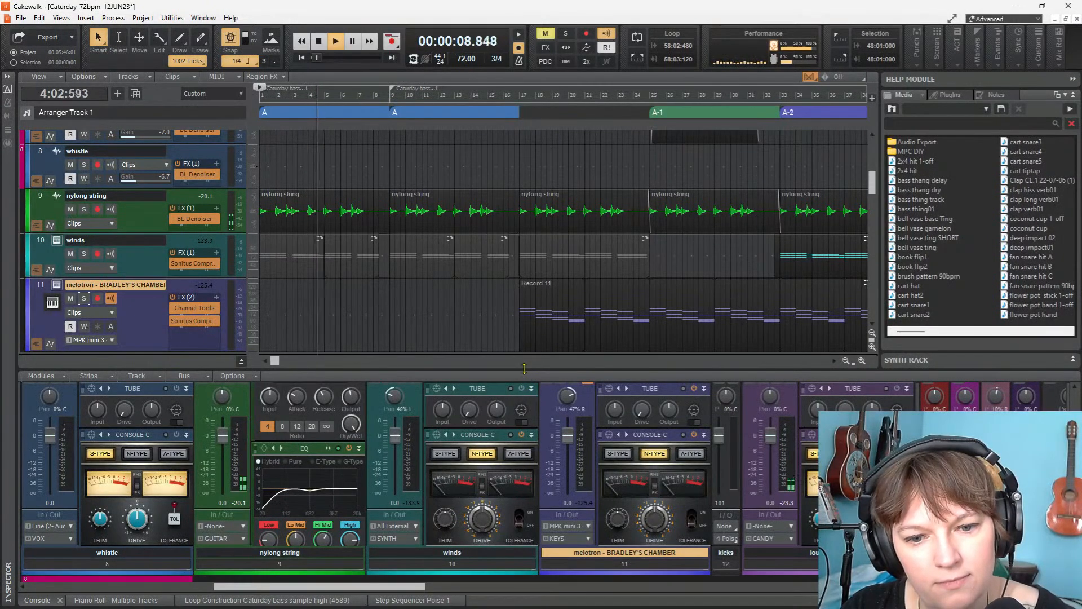
drag(525, 370, 525, 240)
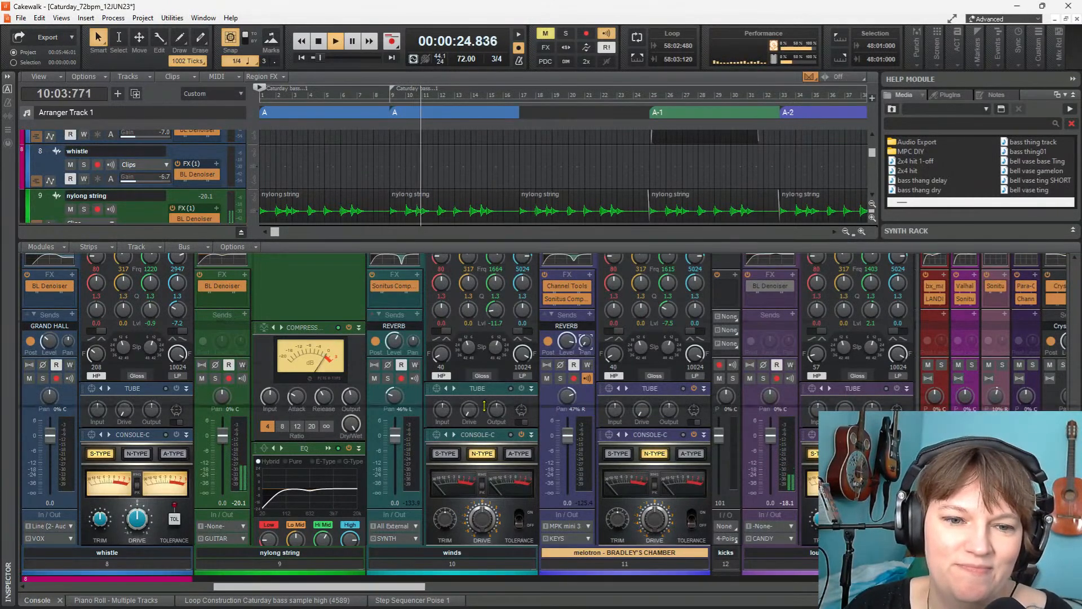
drag(492, 240, 492, 404)
Stop playback and examine the kicks, snaps, and Poise 1 drum clips in the song's opening sections
scroll(444, 253, up, 3)
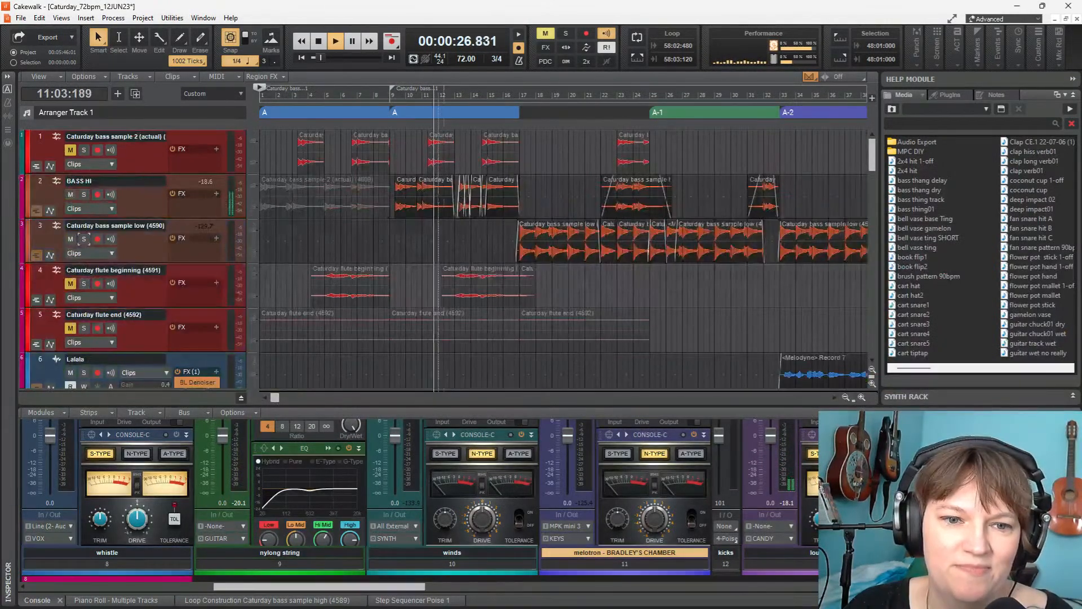
scroll(439, 254, down, 12)
scroll(563, 254, down, 8)
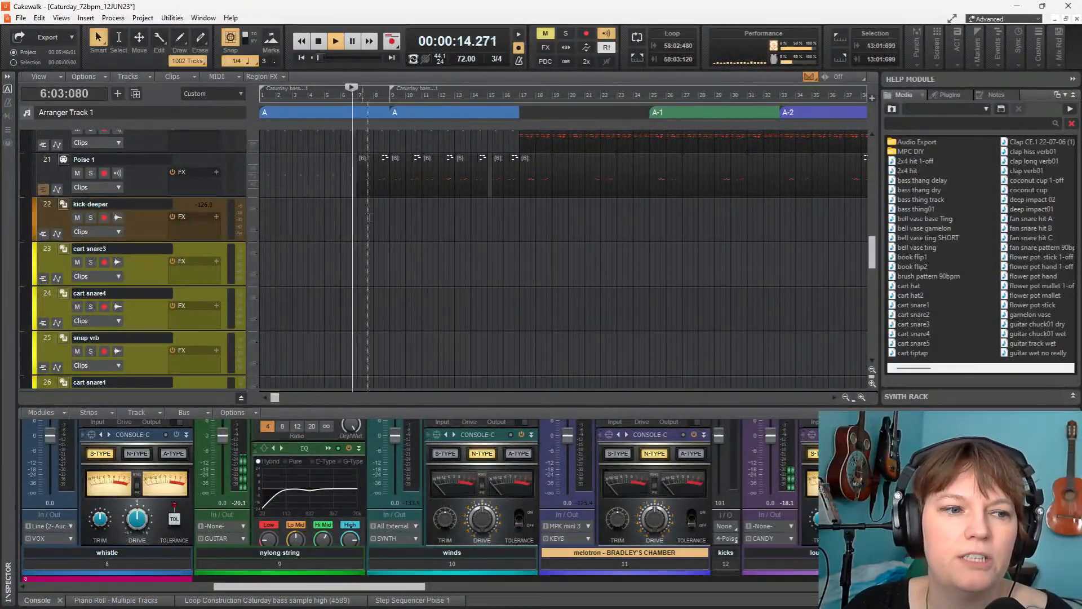
key(space)
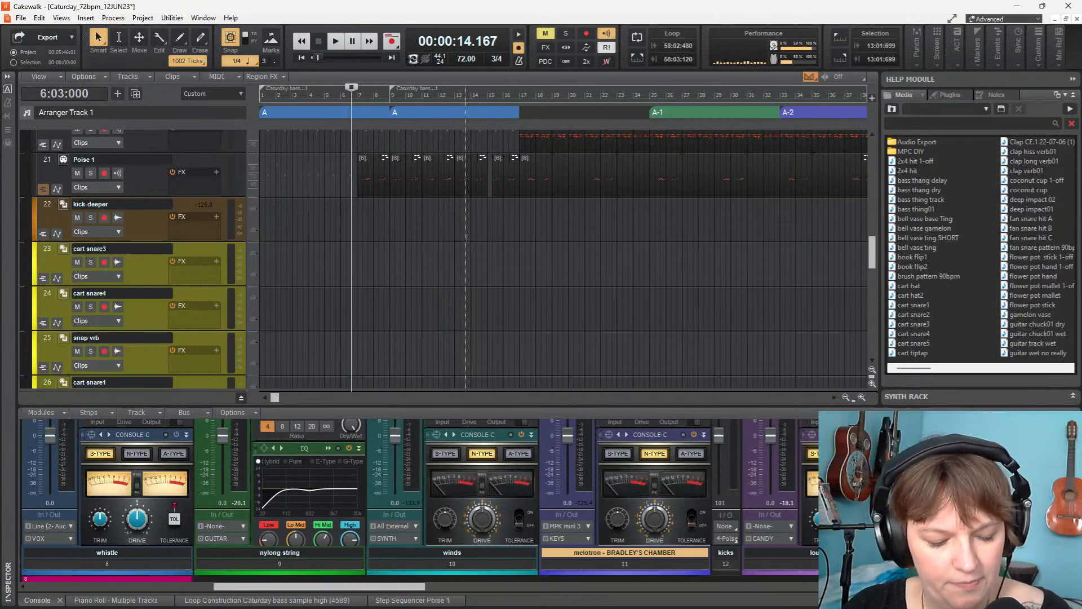
scroll(467, 238, up, 4)
scroll(467, 238, down, 5)
scroll(453, 224, up, 3)
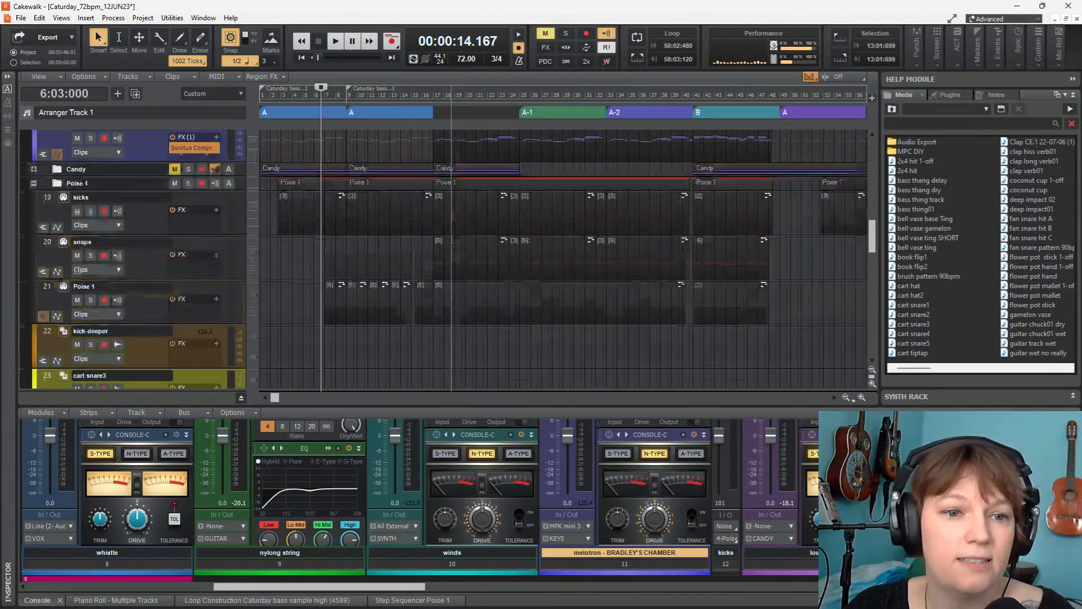
scroll(308, 265, up, 2)
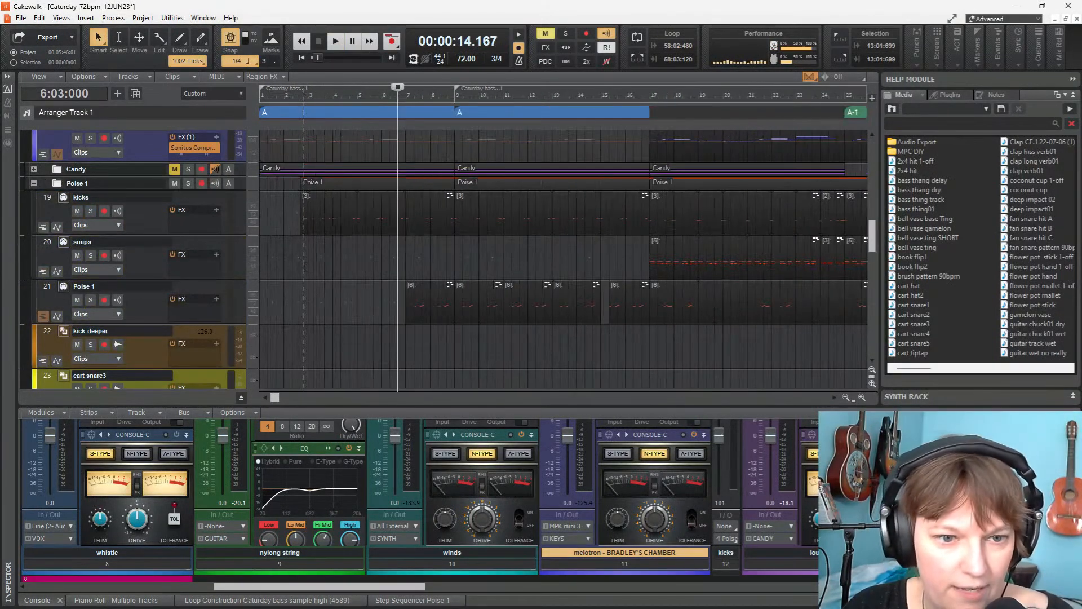
scroll(404, 265, up, 1)
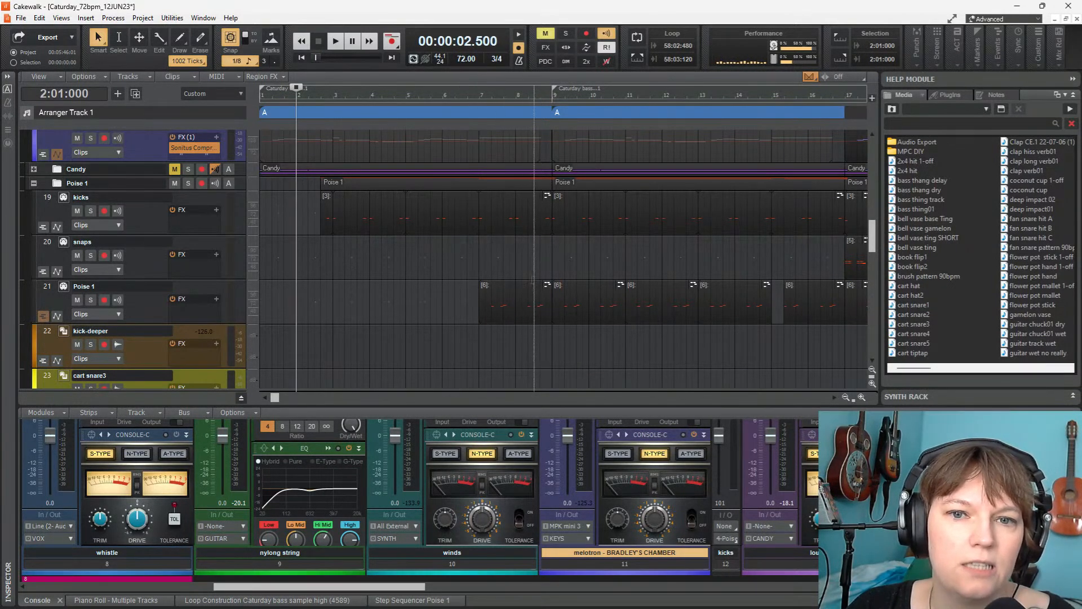
Try ending the first Poise 1 clip at bar 8 and audition the transition into bar 9 from 5:03:480
key(space)
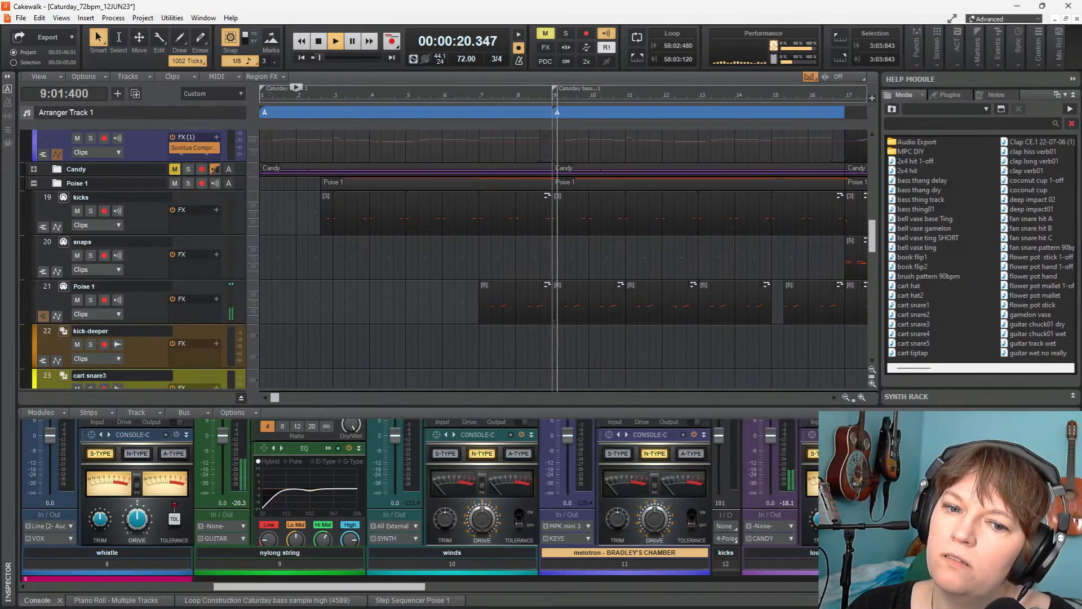
key(space)
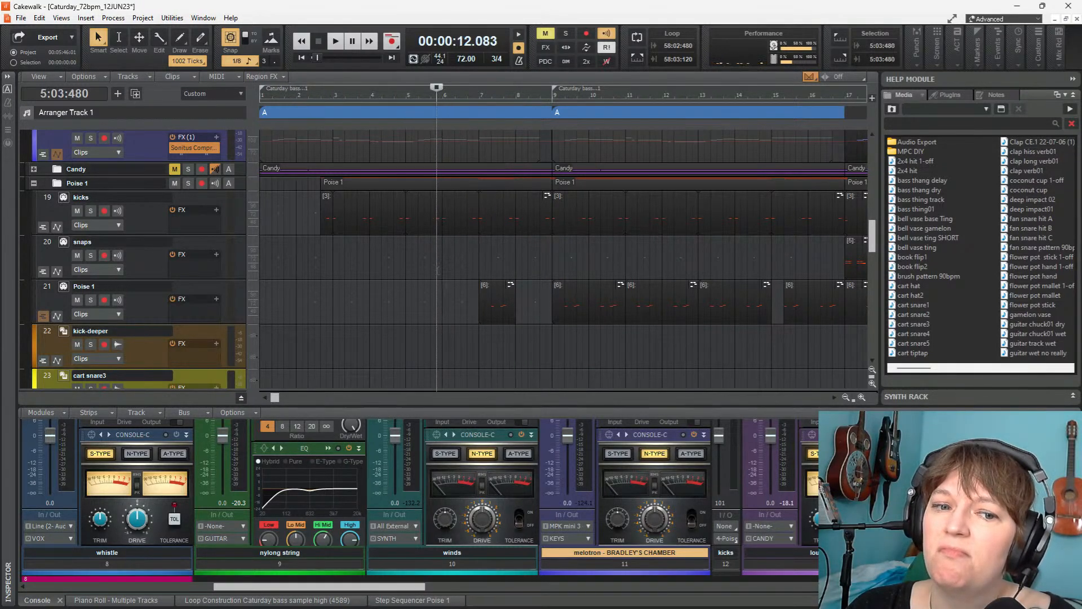
key(space)
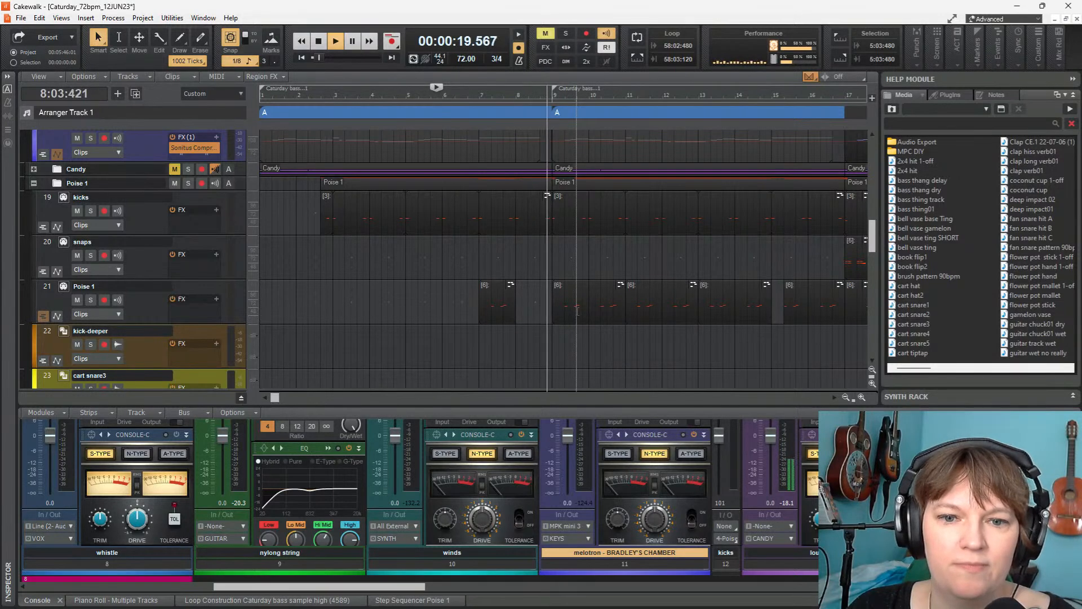
key(space)
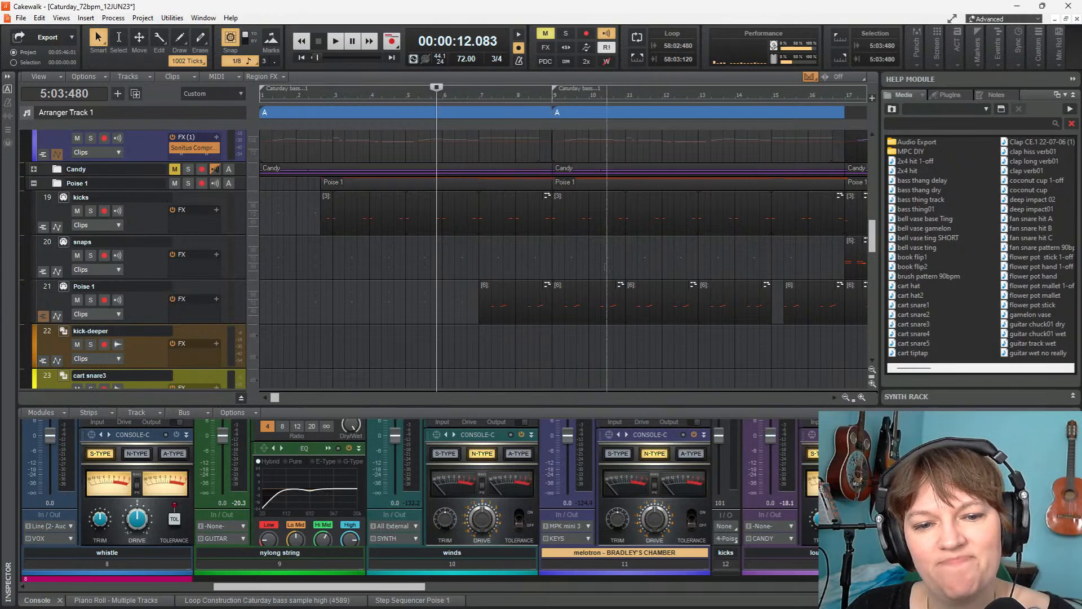
Play the song onward from 5:03:480 while looking over the drum, keys, melotron, and bass tracks
key(space)
scroll(603, 278, down, 4)
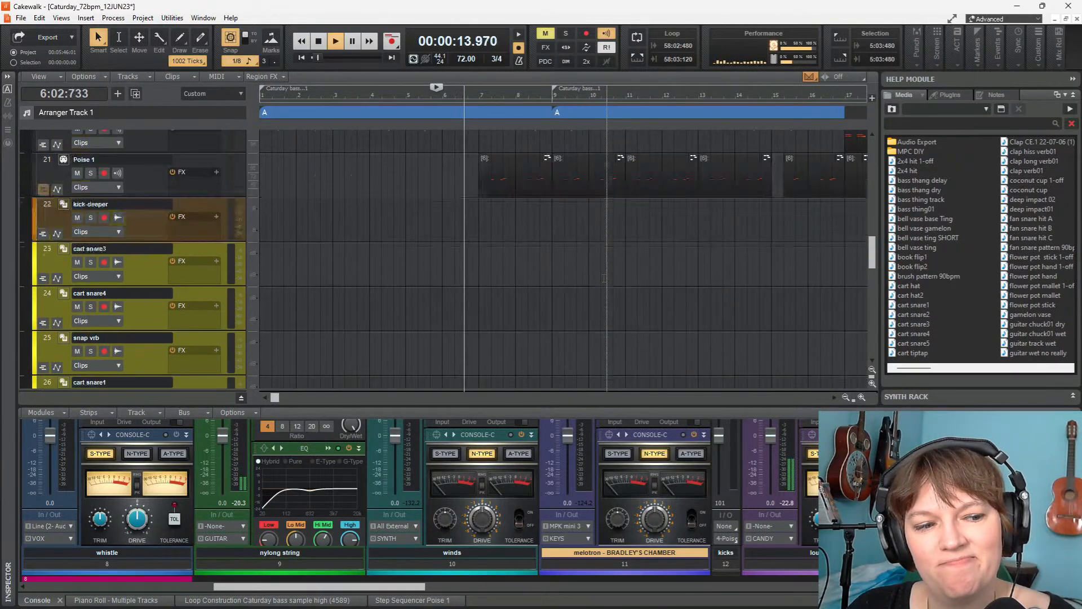
scroll(603, 278, up, 4)
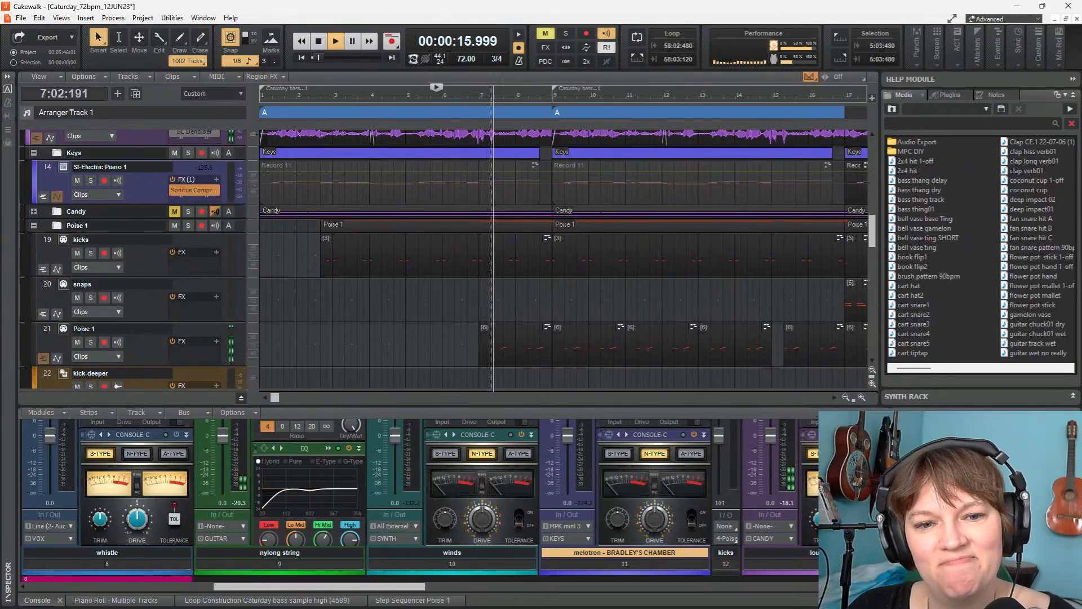
scroll(491, 254, up, 3)
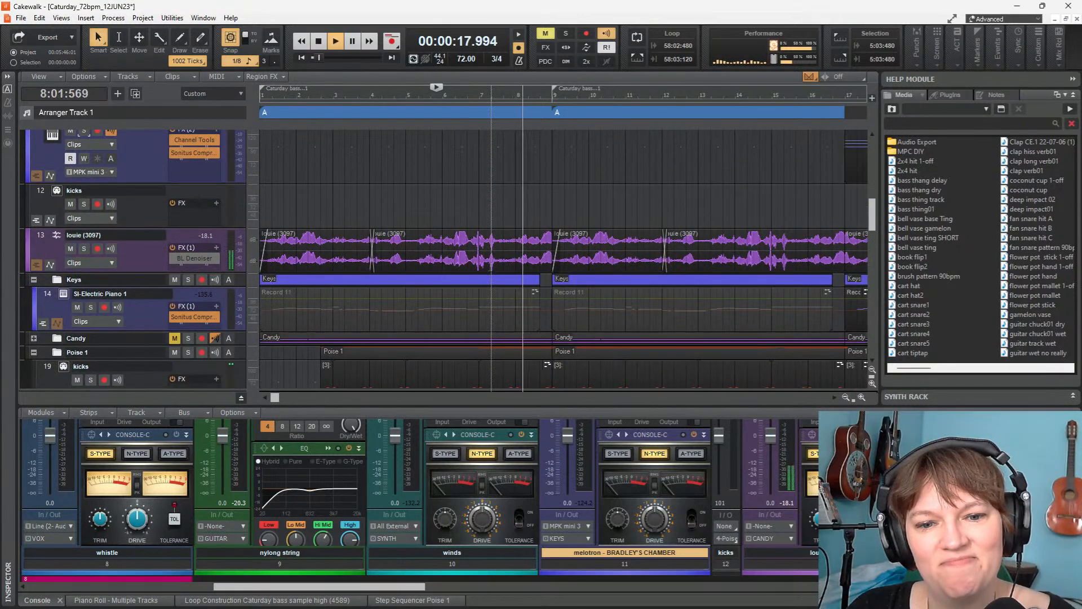
scroll(654, 276, down, 2)
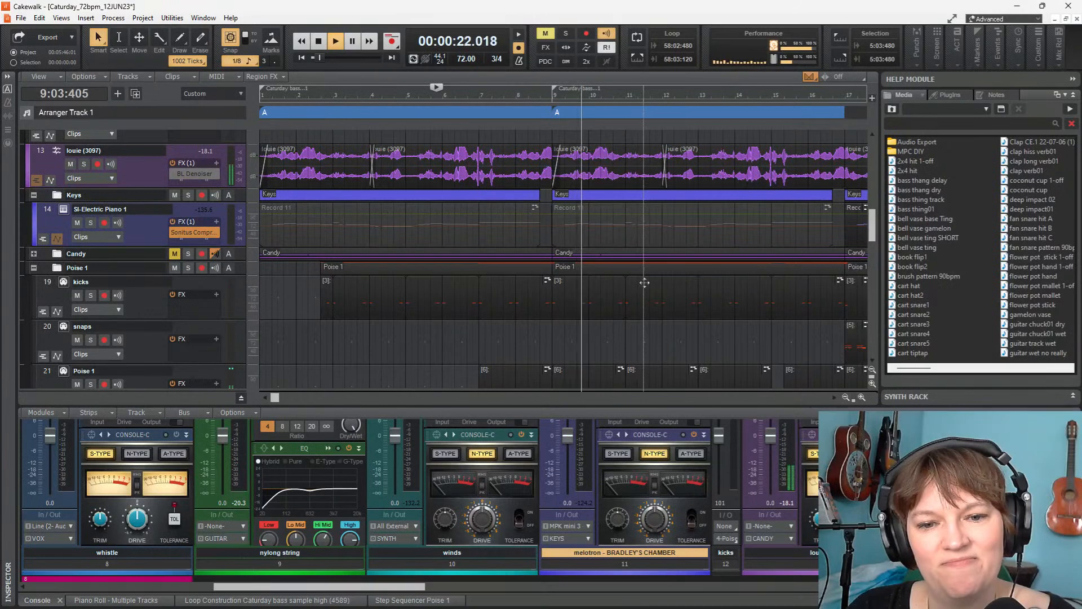
scroll(645, 282, down, 3)
scroll(644, 282, up, 2)
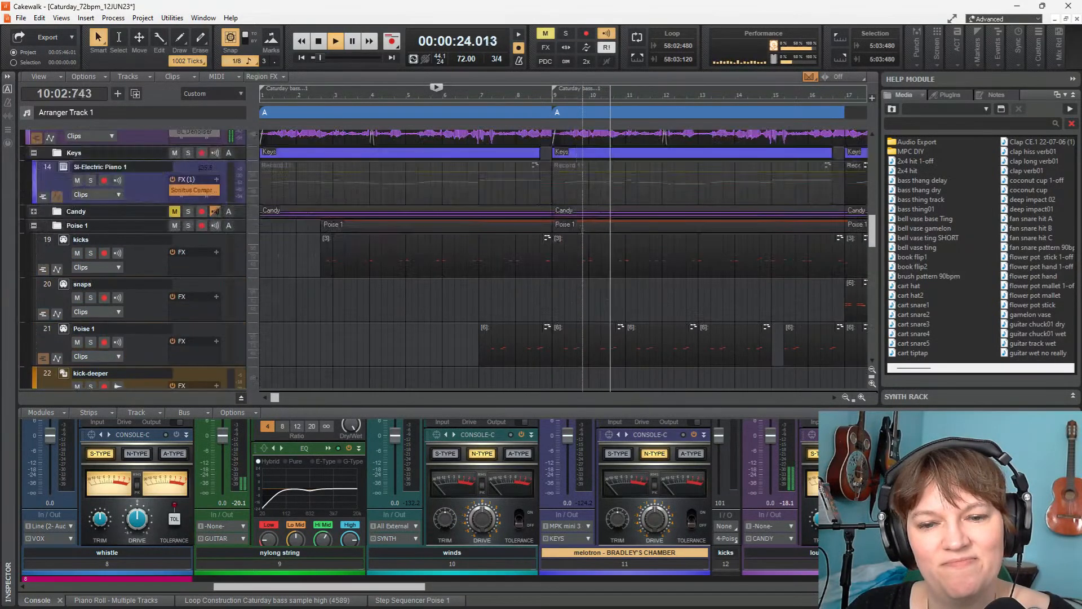
scroll(623, 265, up, 5)
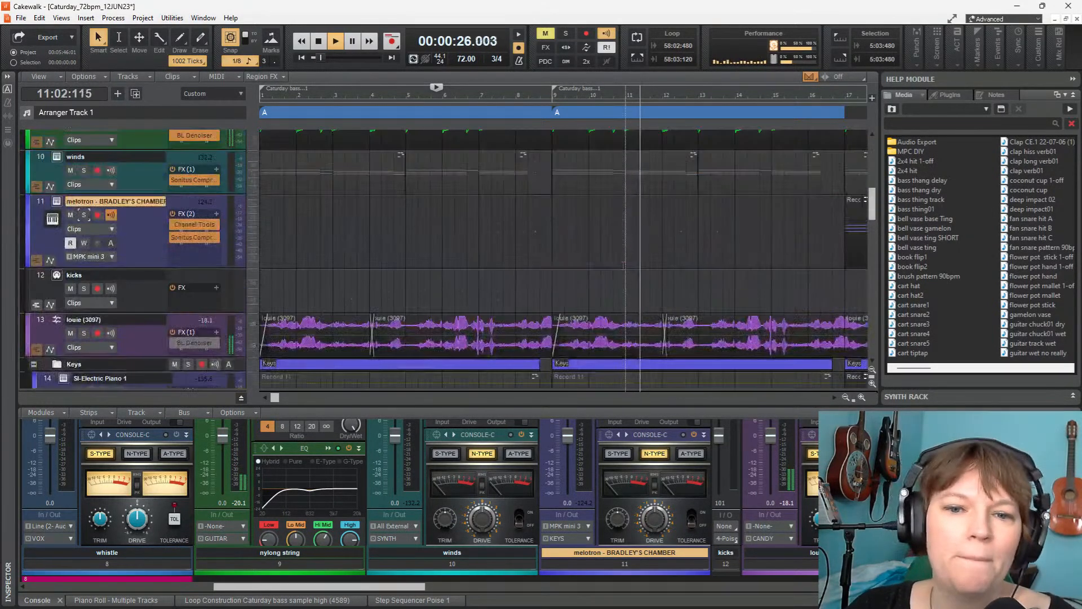
scroll(623, 265, up, 8)
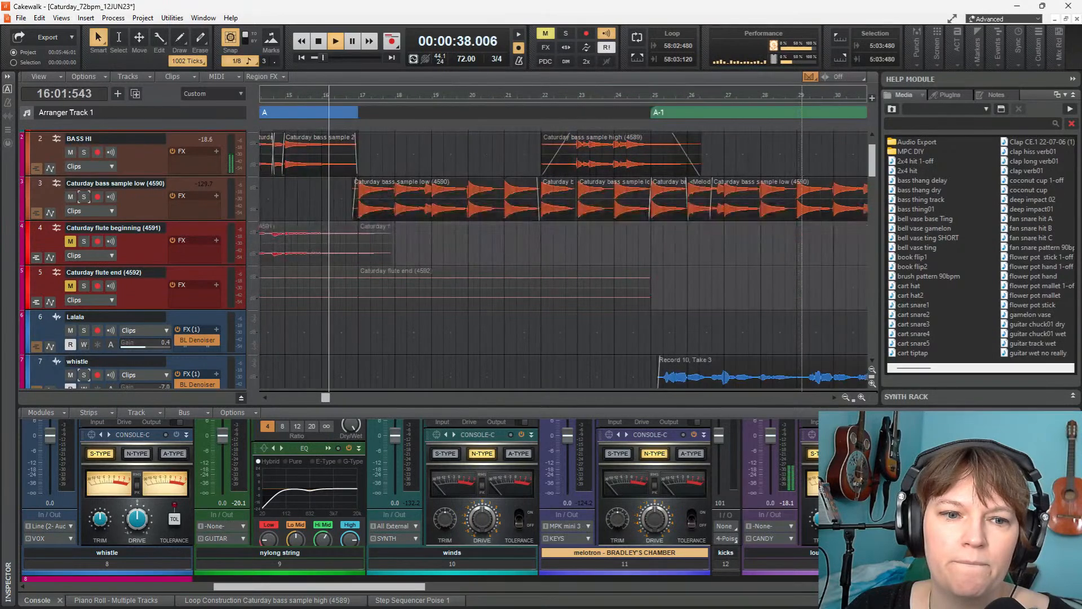
Stop playback and shorten the Poise 1 clip just before bar 17 so it ends at bar 16
click(321, 317)
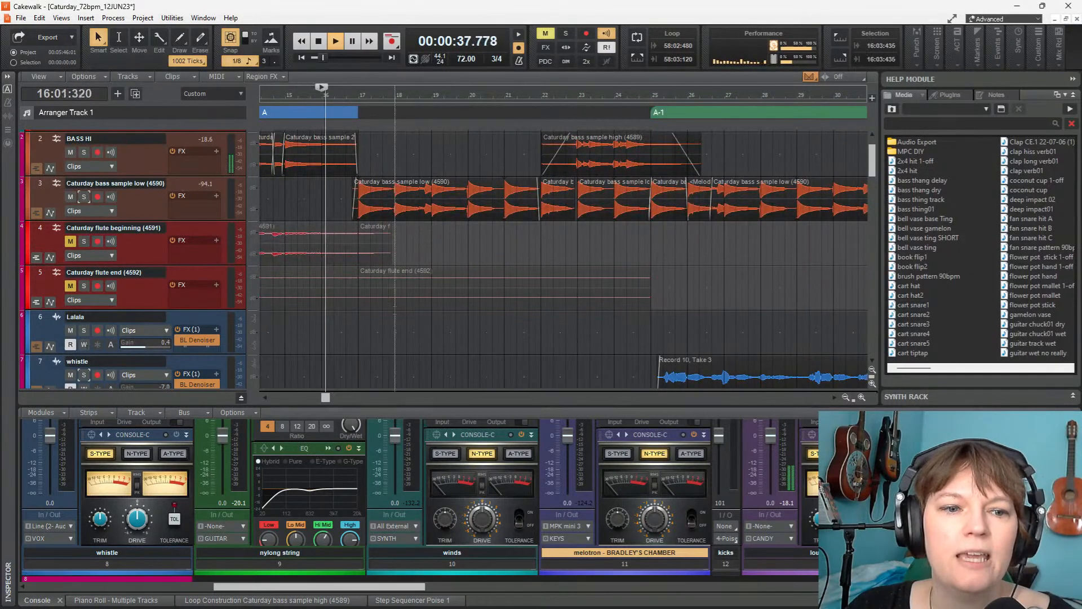
key(space)
scroll(392, 304, down, 10)
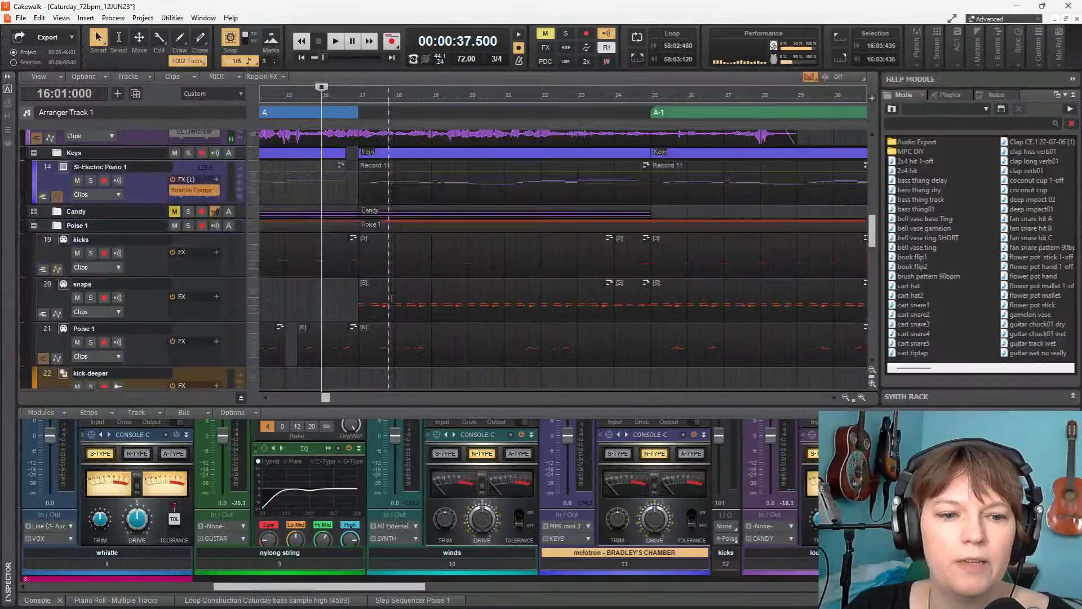
scroll(392, 298, down, 2)
drag(353, 282, 326, 283)
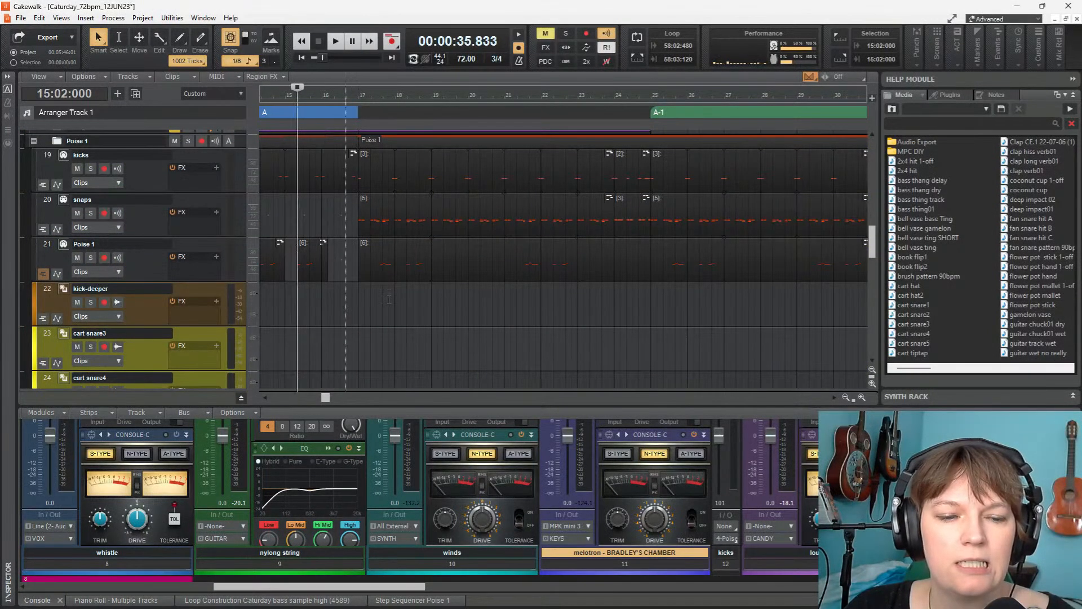
Audition the drum transition into bar 17 from 15:02:000
key(space)
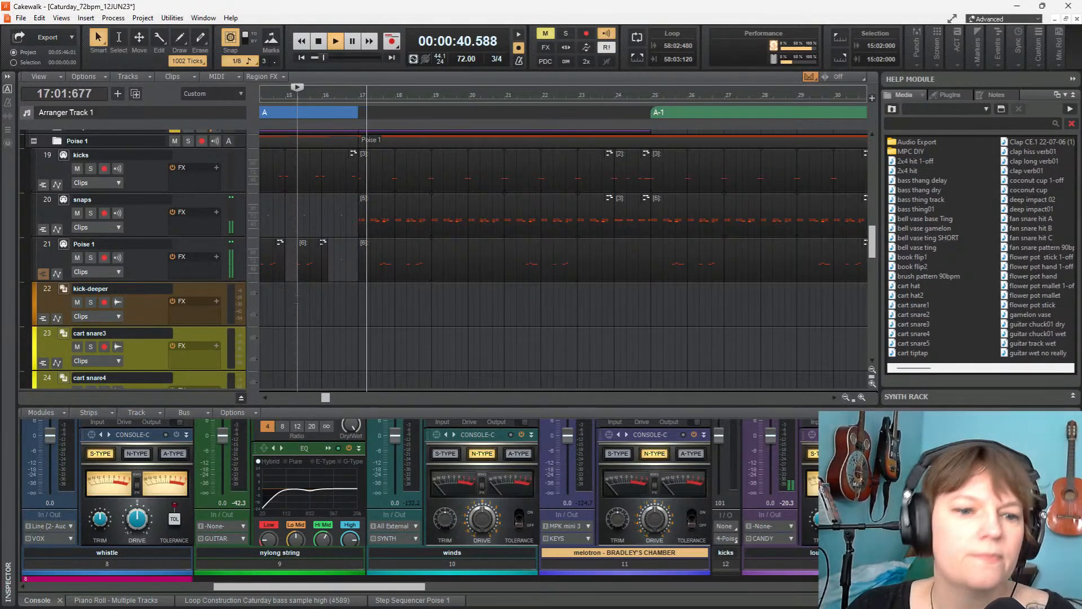
key(space)
key(space)
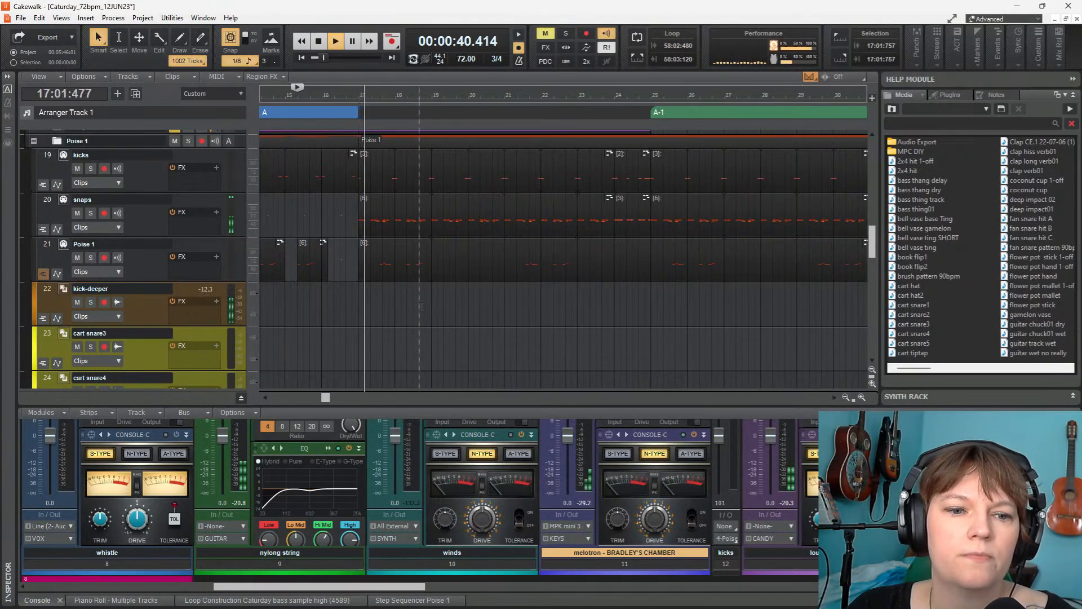
key(space)
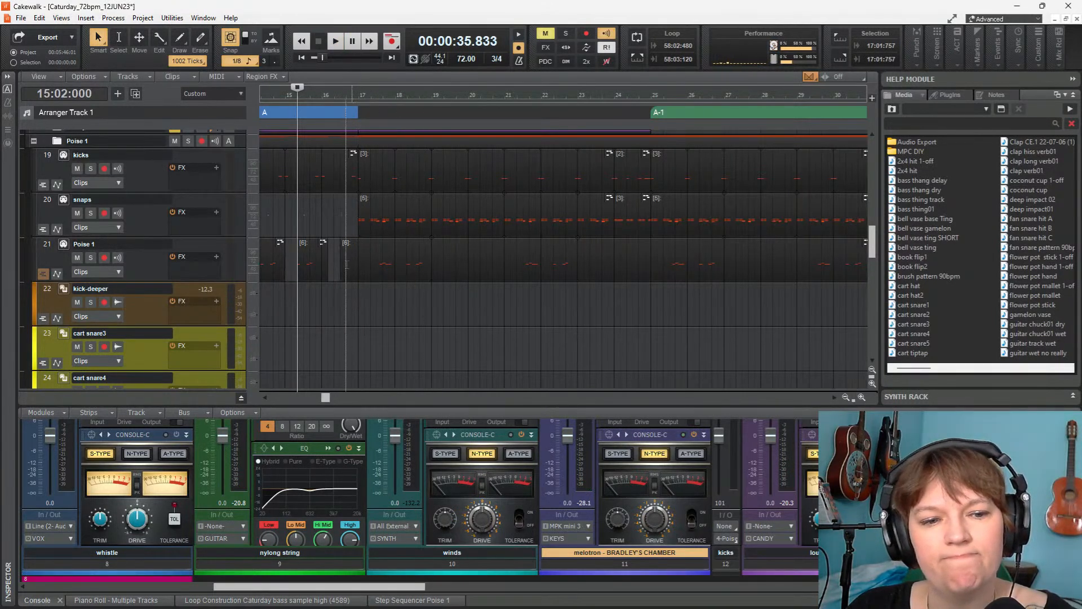
Trim the start of the long Poise 1 clip to about beat 2 of bar 17 and audition the transition
drag(343, 264, 369, 272)
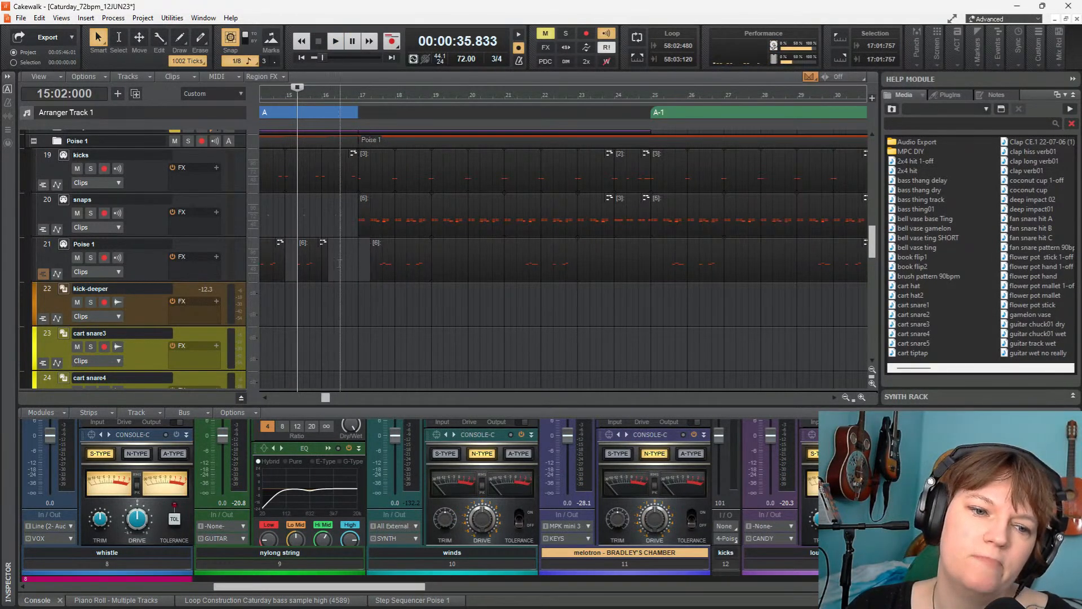
key(space)
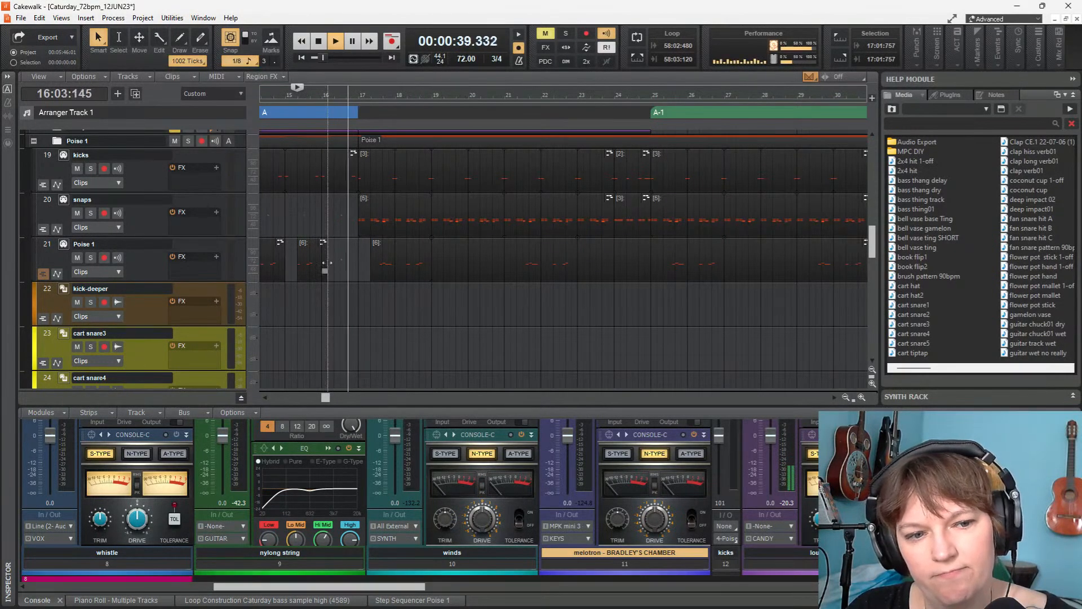
key(space)
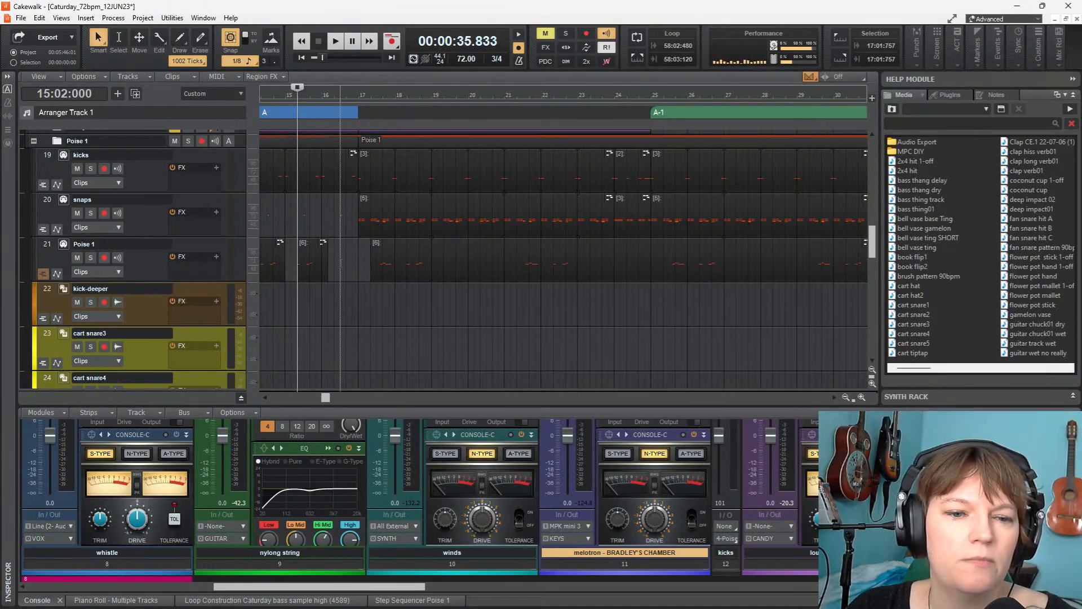
key(space)
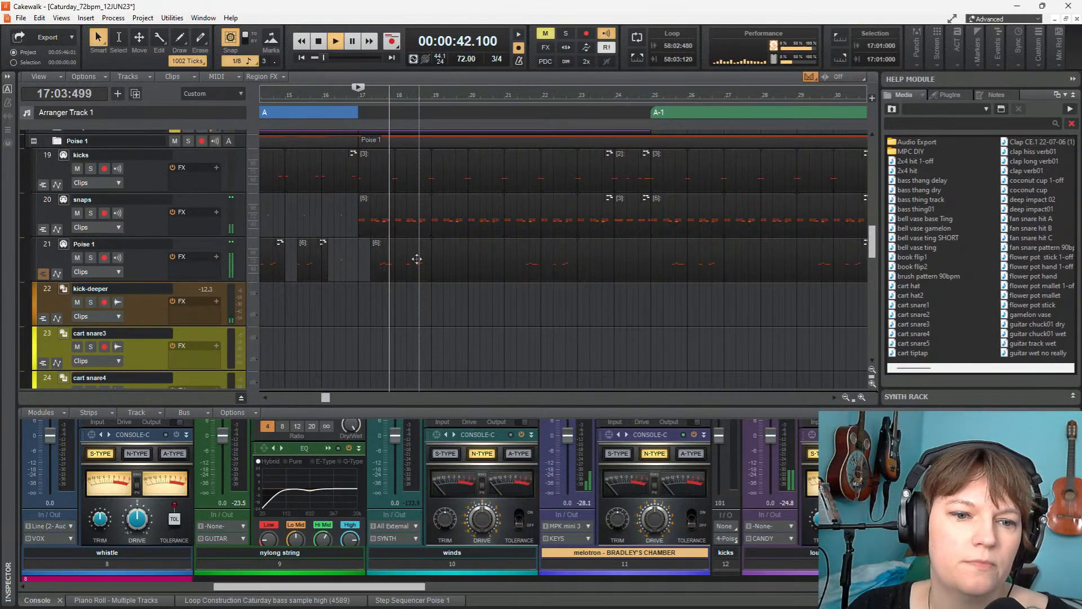
key(space)
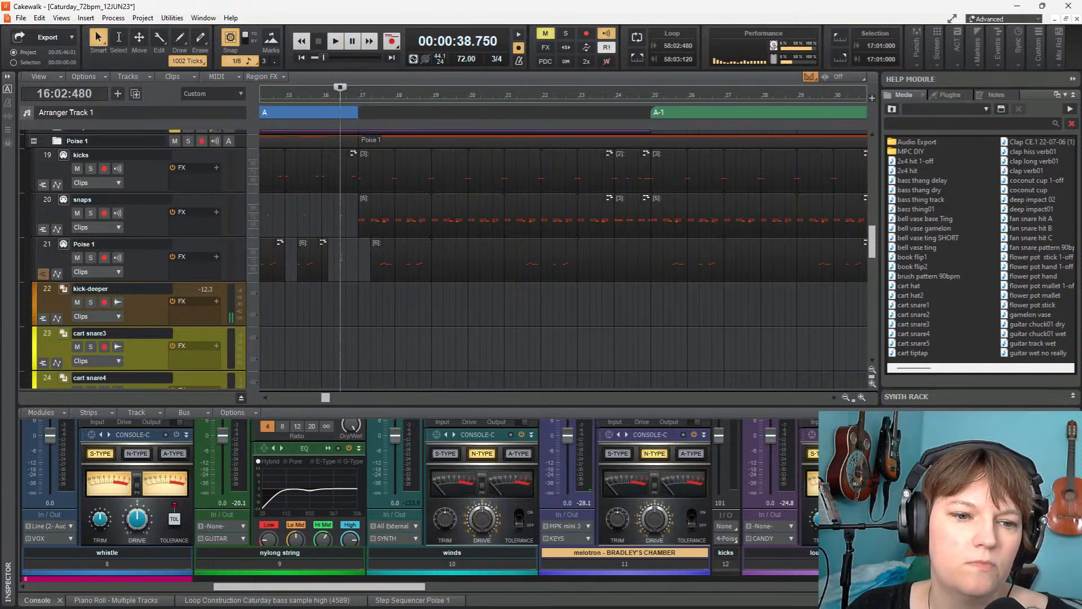
Open the Step Sequencer for the Poise 1 track at 16:02:480 and audition the C3, D3, and Eb3 rows
double_click(340, 257)
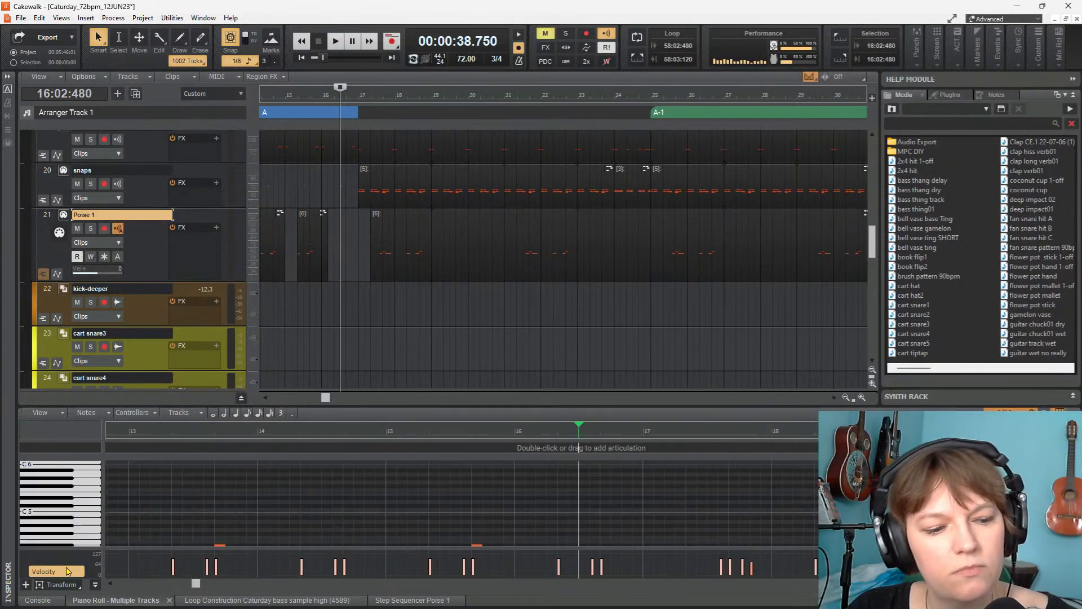
key(alt+4)
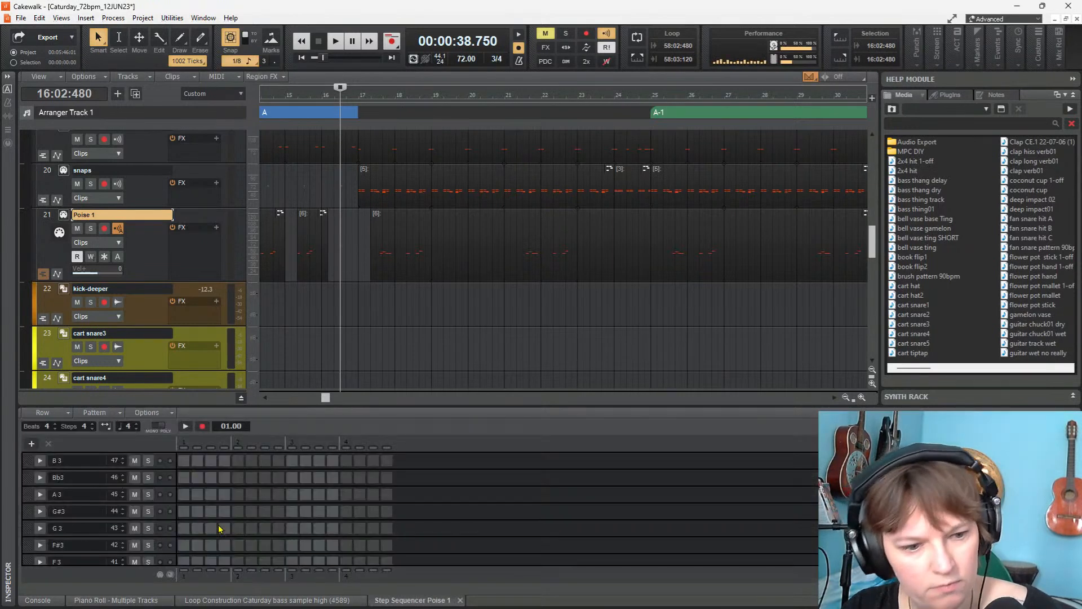
scroll(80, 515, down, 2)
click(78, 545)
click(84, 512)
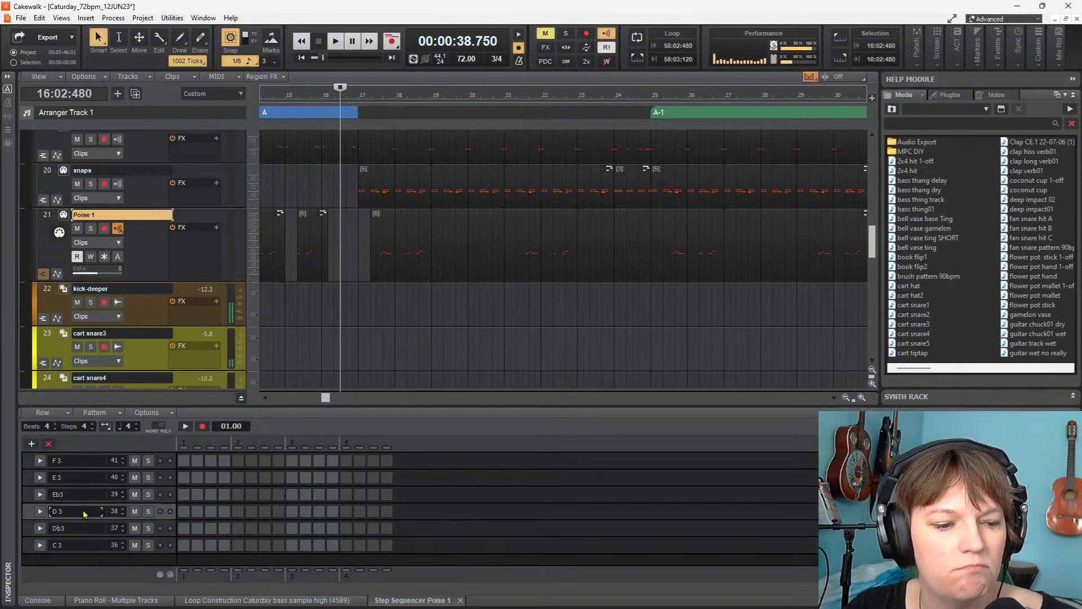
click(85, 496)
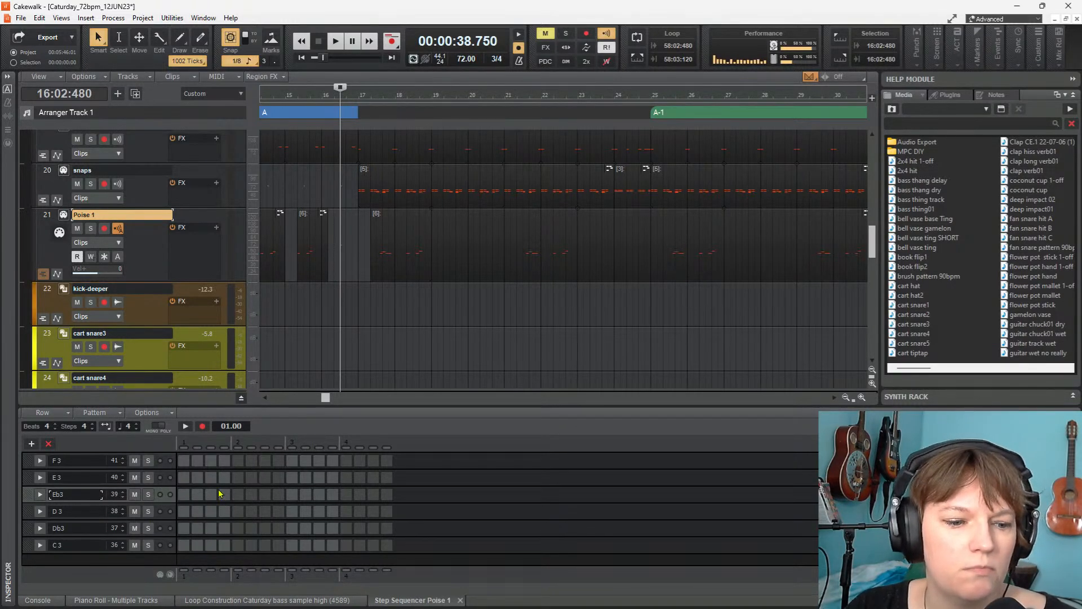
Add an Eb3 hit on beat 2 of the pattern, audition it, and set the playback position to 15:01:000
click(238, 496)
key(space)
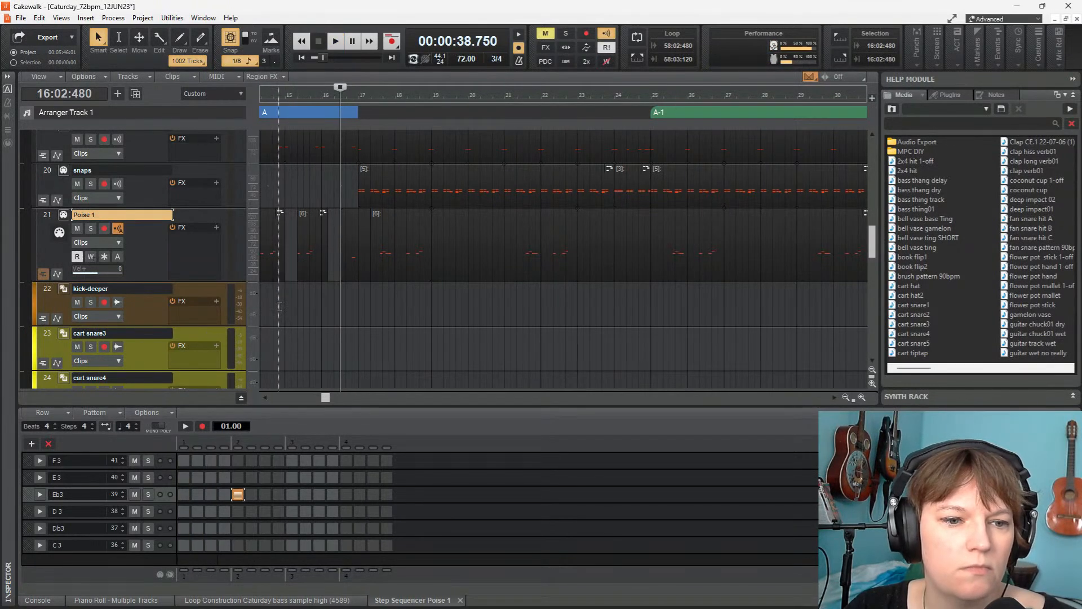
click(287, 304)
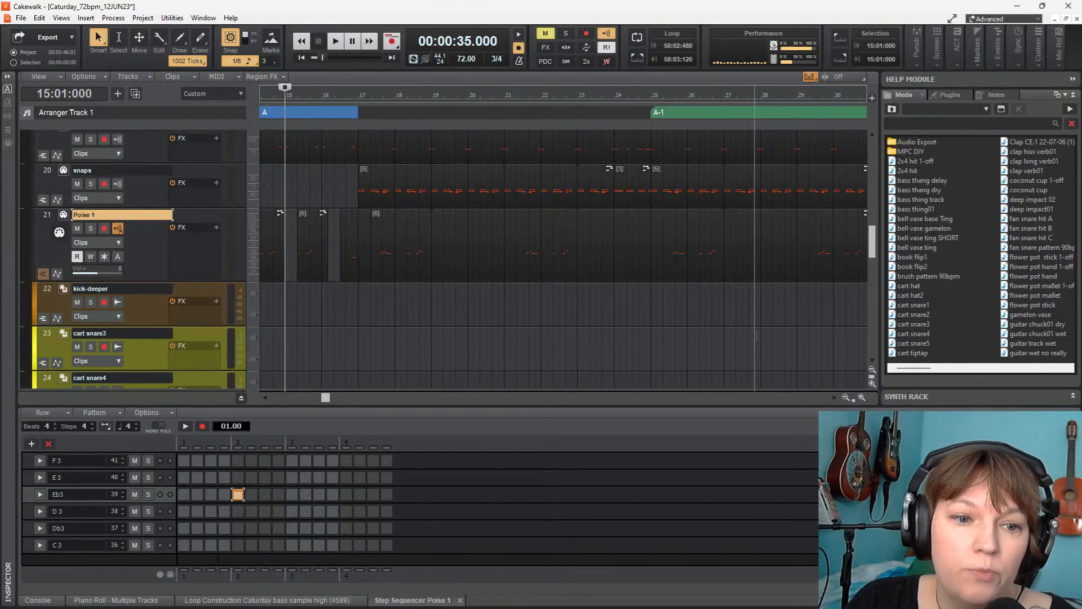
Open the Poise 1 drum instrument and audition the kick-deeper, pills1, pills2, and shaker single pads
click(63, 216)
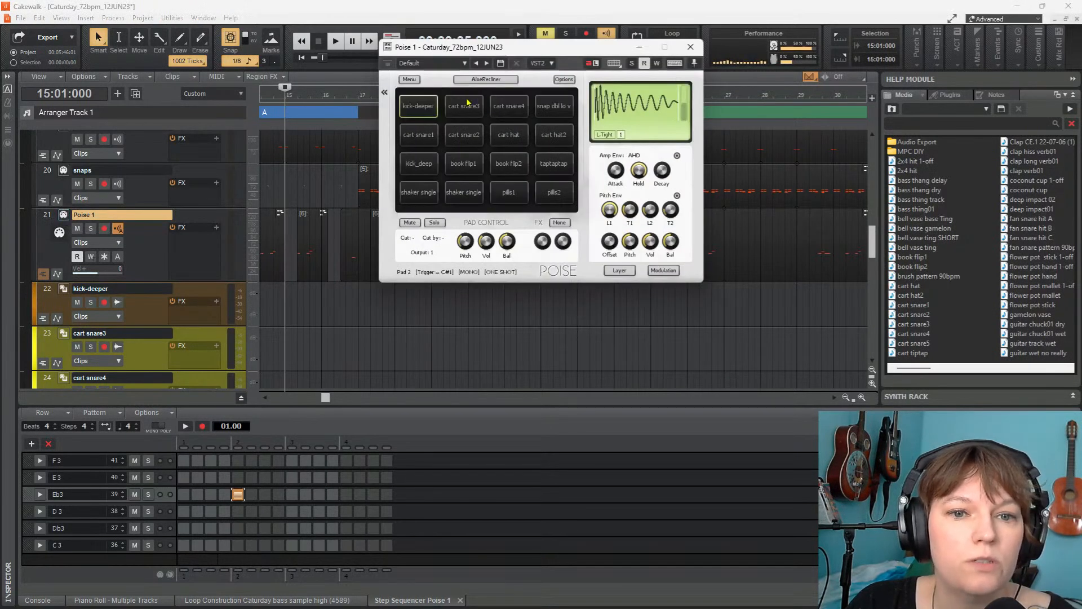
click(434, 109)
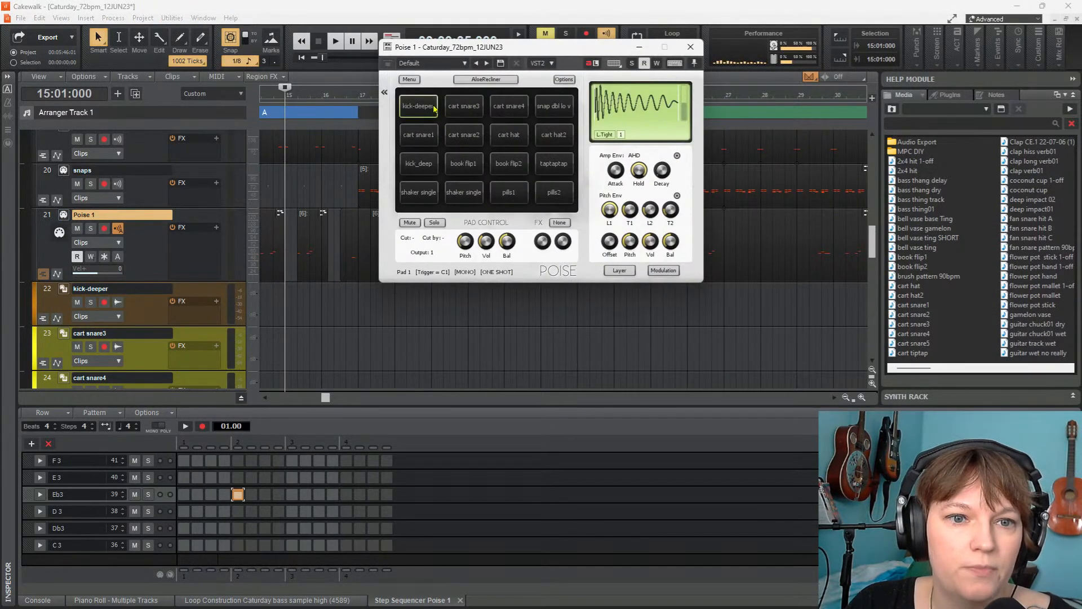
click(560, 196)
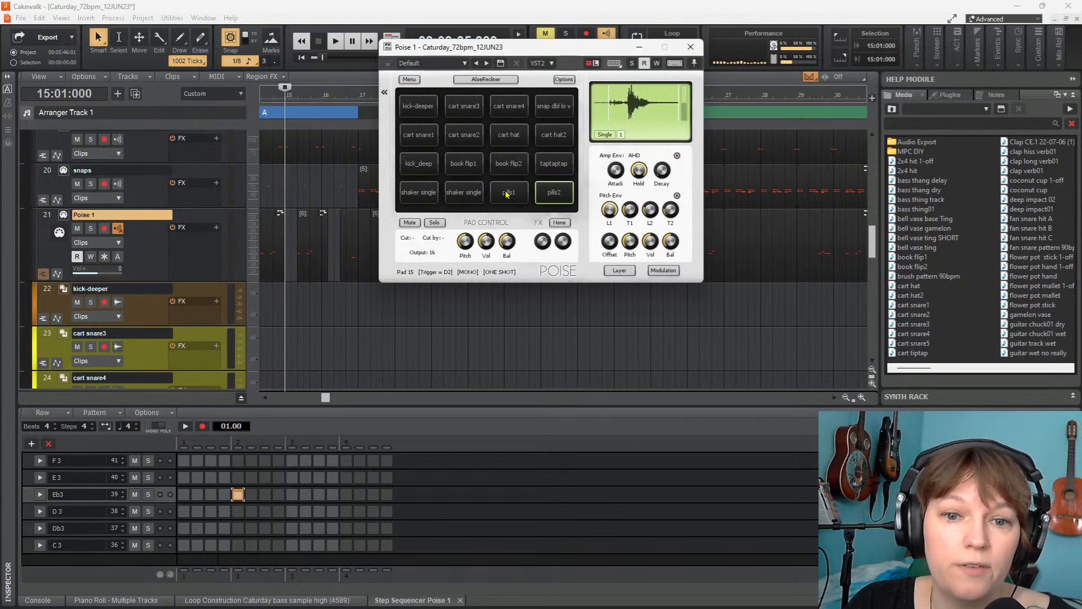
click(507, 195)
click(552, 197)
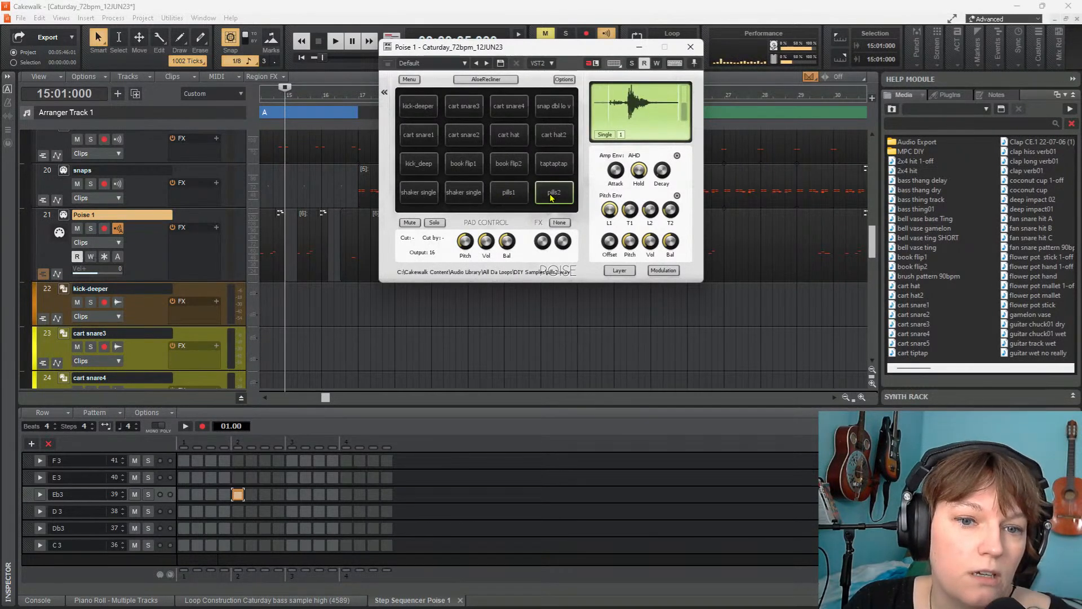
click(464, 194)
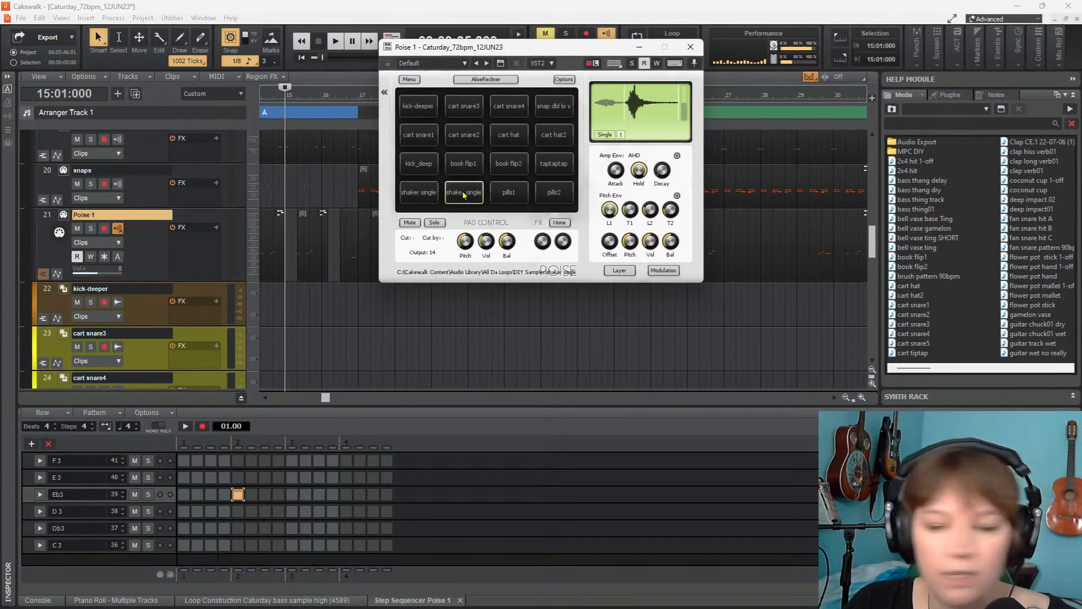
click(420, 193)
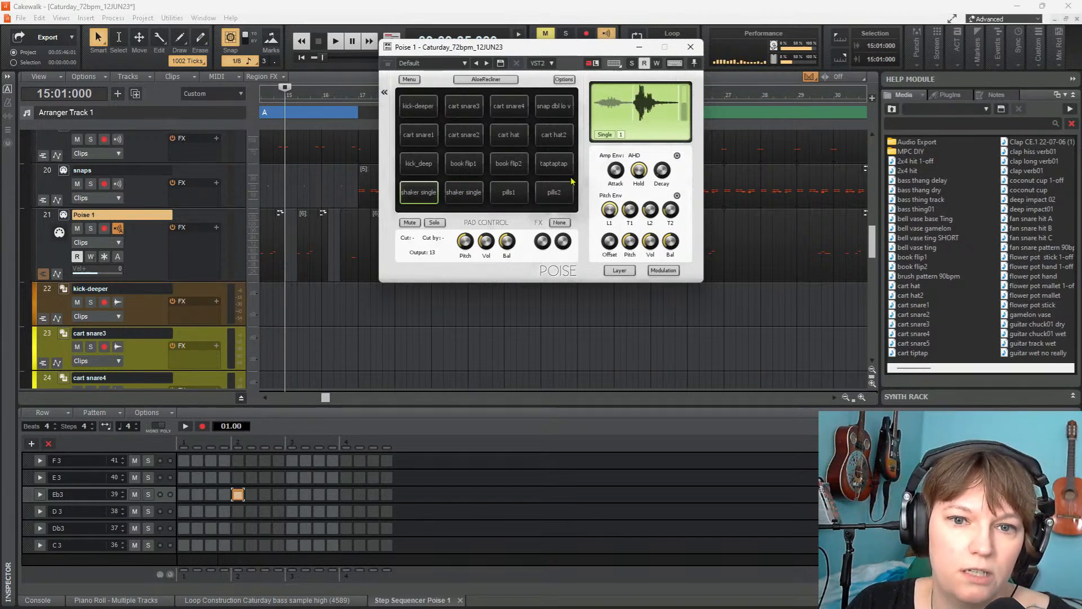
Audition the taptaptap, book flip2, book flip1, and kick_deep pads in Poise
click(554, 165)
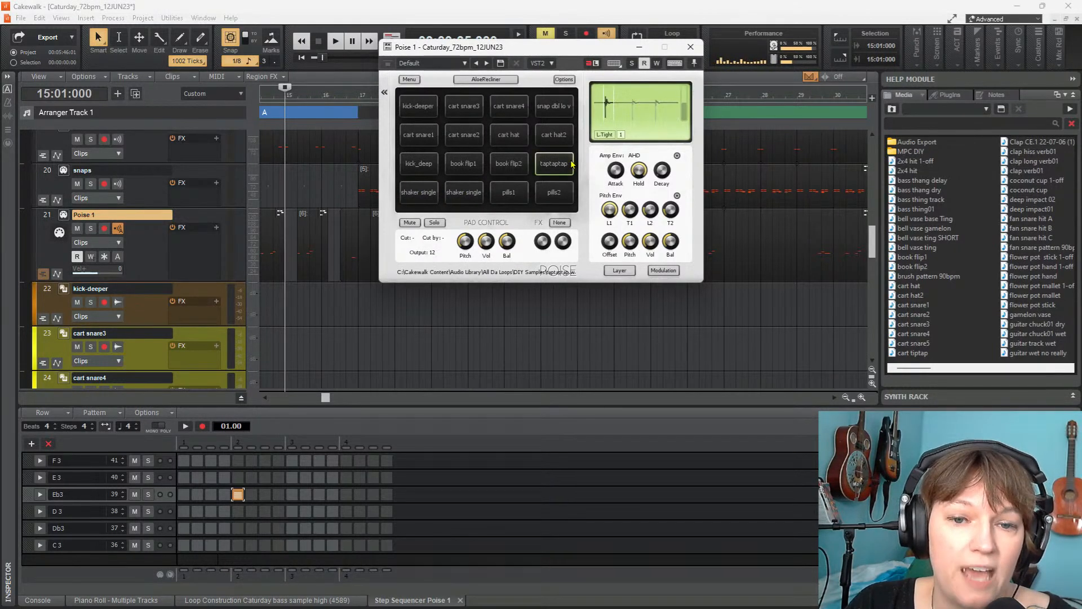
click(509, 163)
click(464, 170)
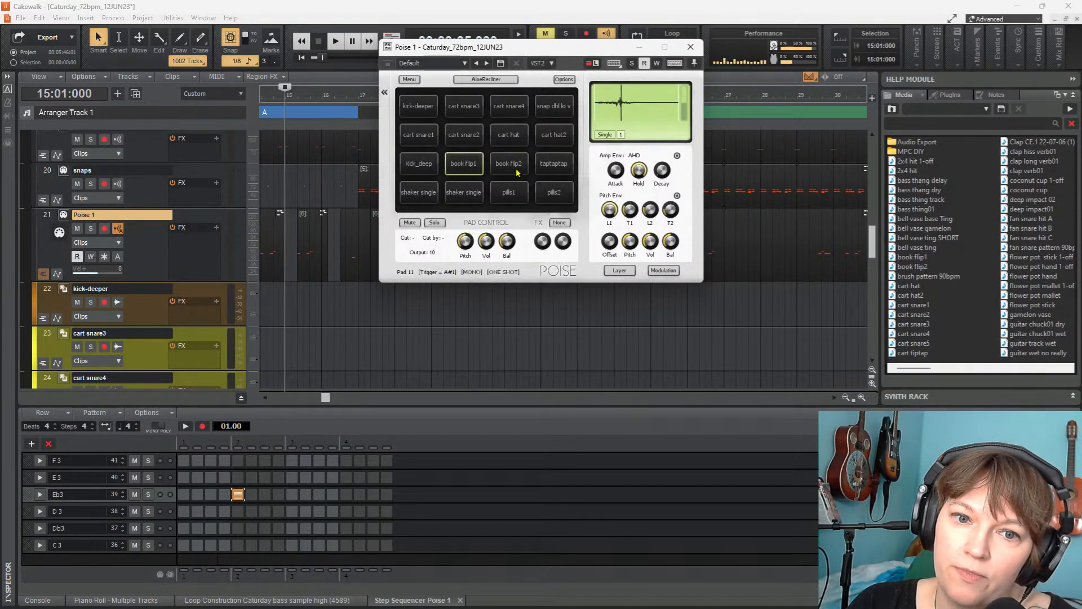
click(419, 165)
click(420, 168)
click(420, 168)
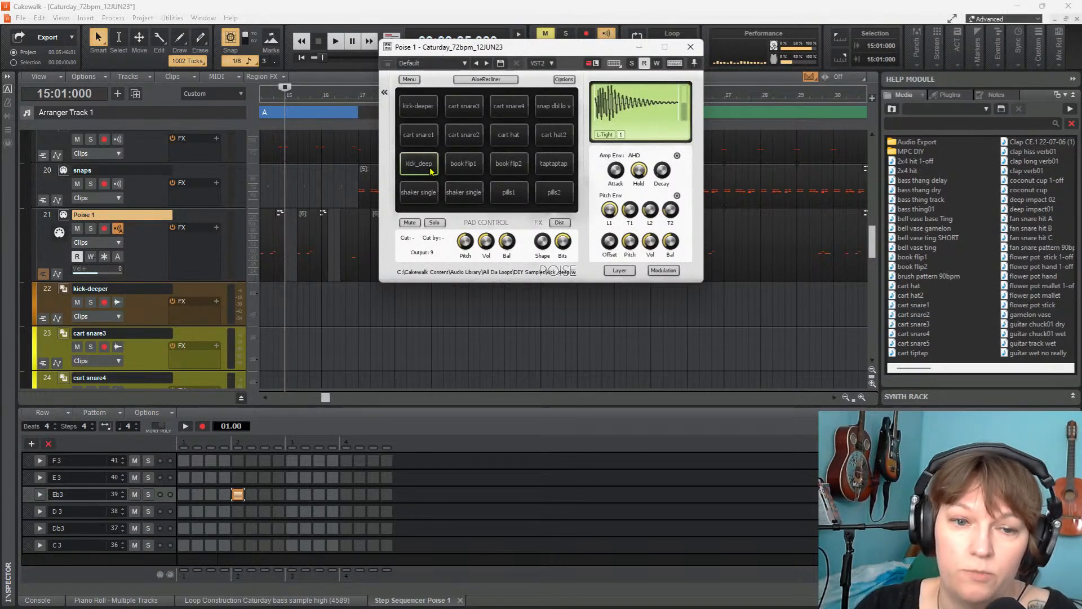
Audition the cart hat2, cart hat, cart snare2, cart snare1, cart snare4, and cart snare3 pads in Poise
click(551, 137)
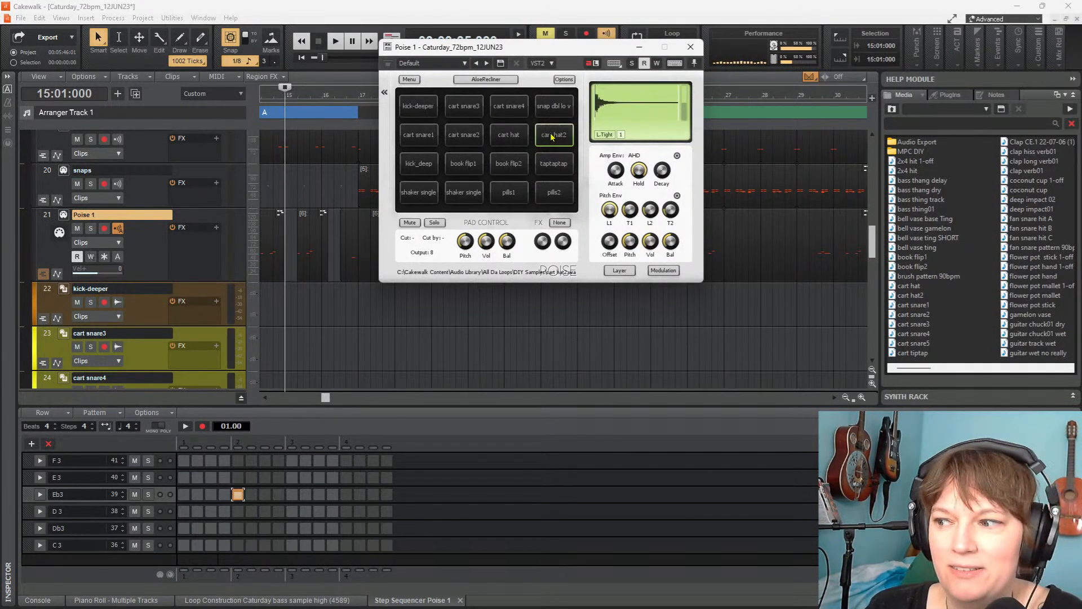
click(490, 140)
click(458, 140)
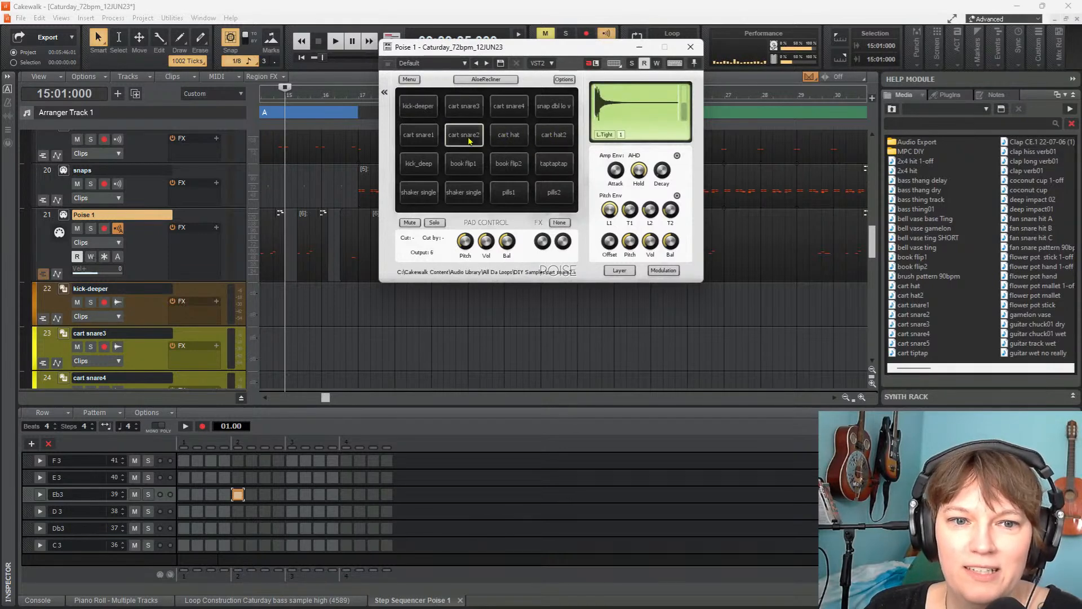
click(421, 139)
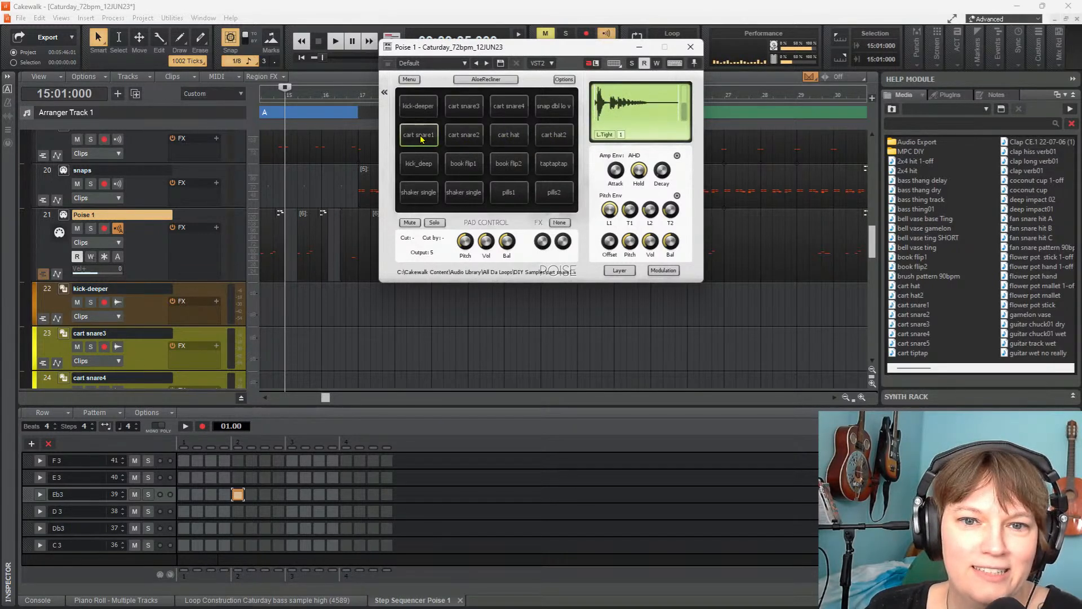
click(517, 111)
click(469, 105)
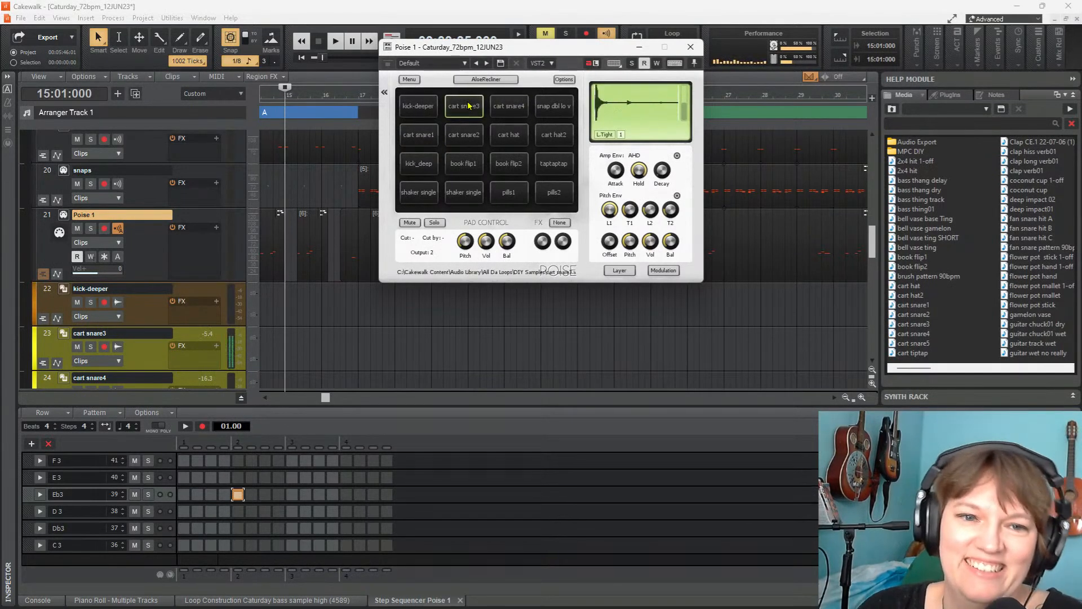
Compare the sounds of the kick-deeper and kick_deep pads in Poise
click(419, 107)
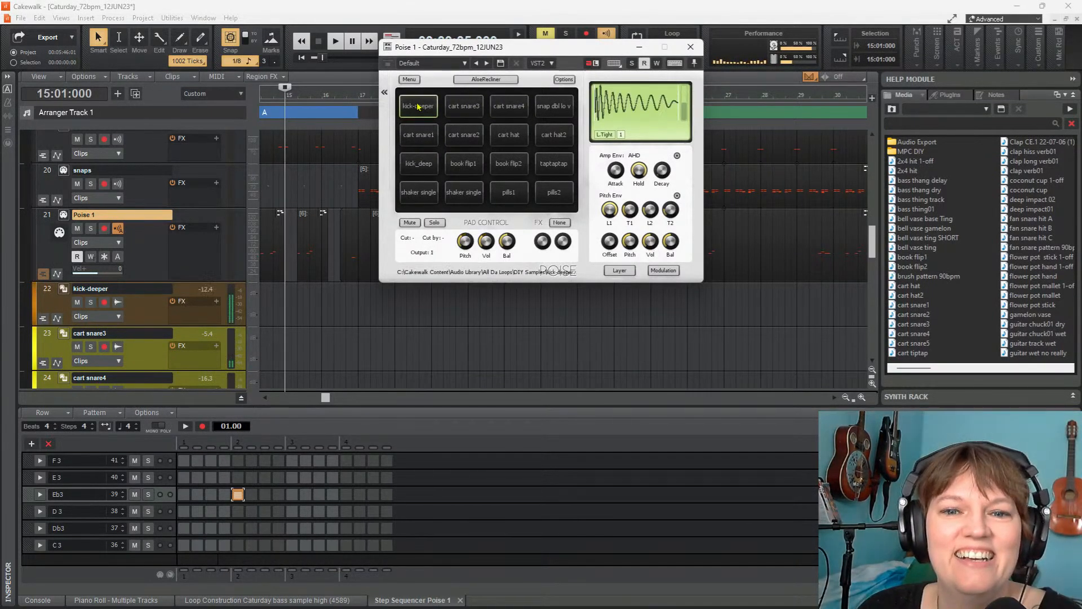
click(418, 109)
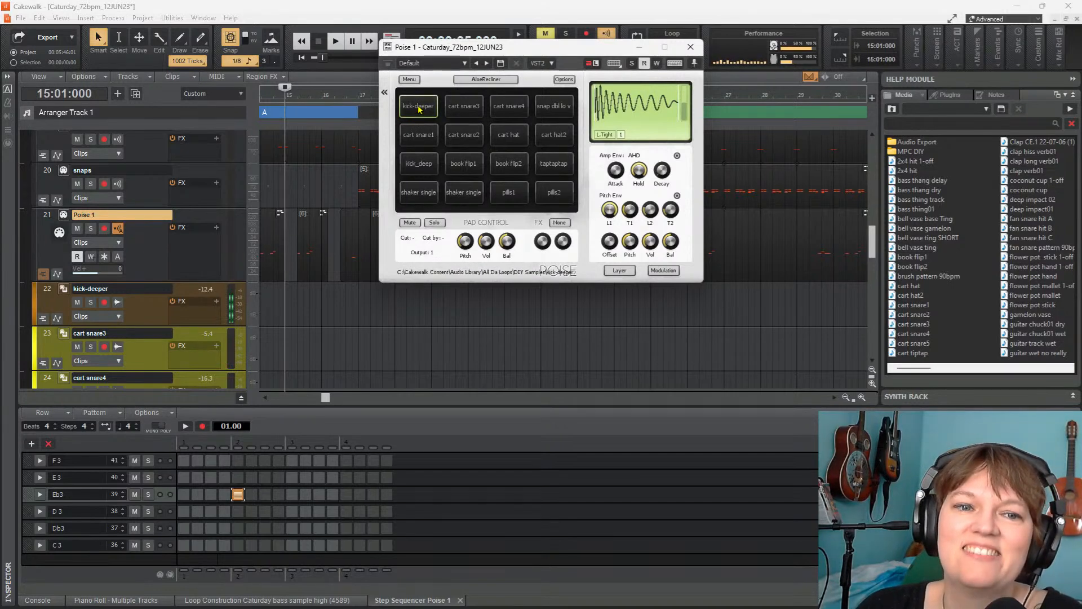
click(424, 166)
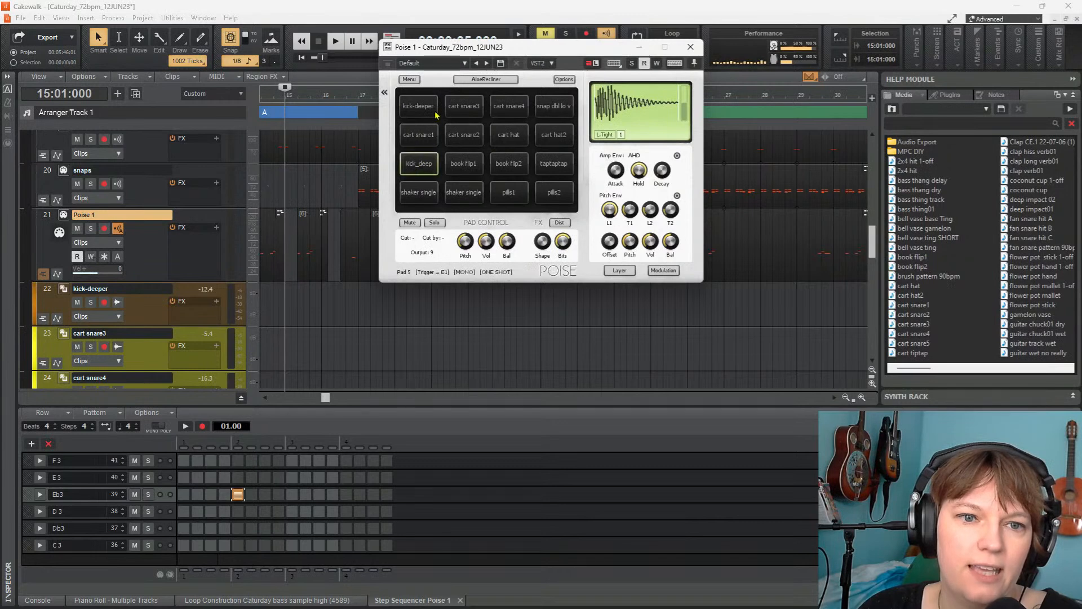
click(418, 107)
Audition the snap dbl lo v, book flip2, and book flip1 pads, and close the Poise instrument
click(550, 113)
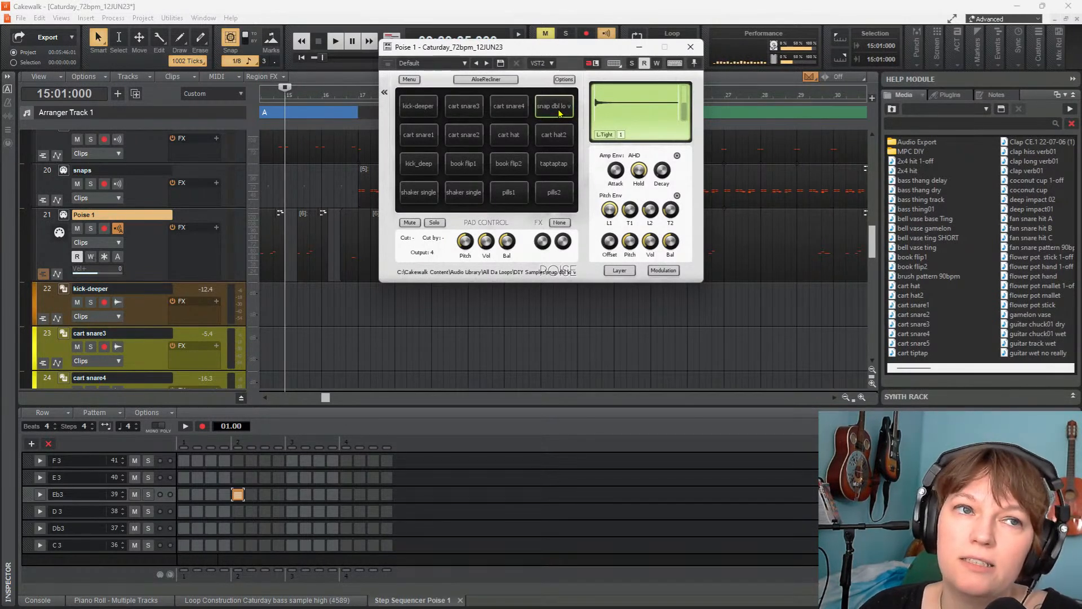
click(560, 113)
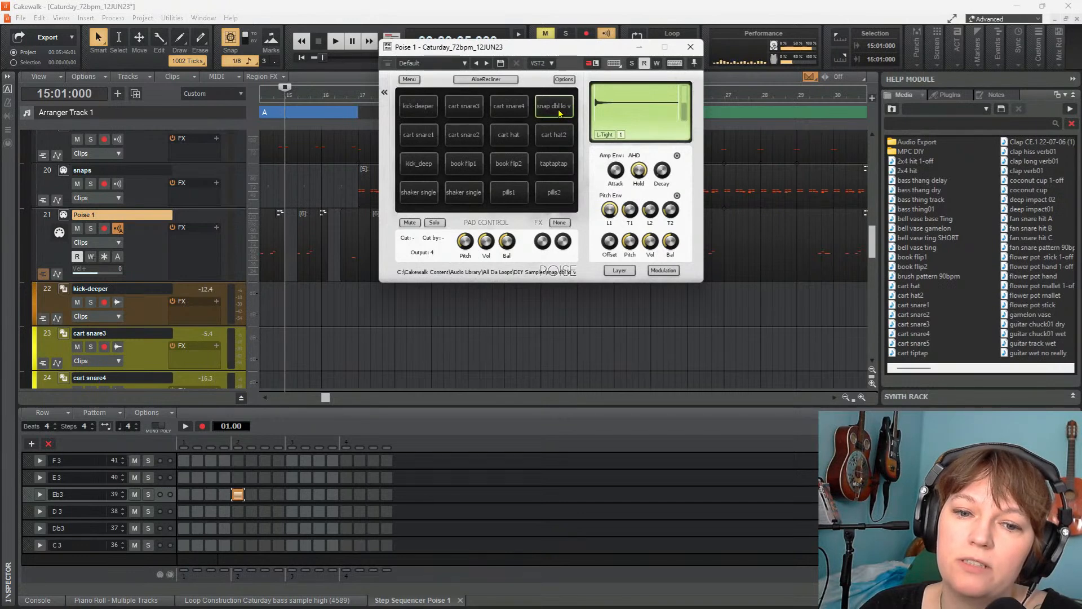
click(560, 113)
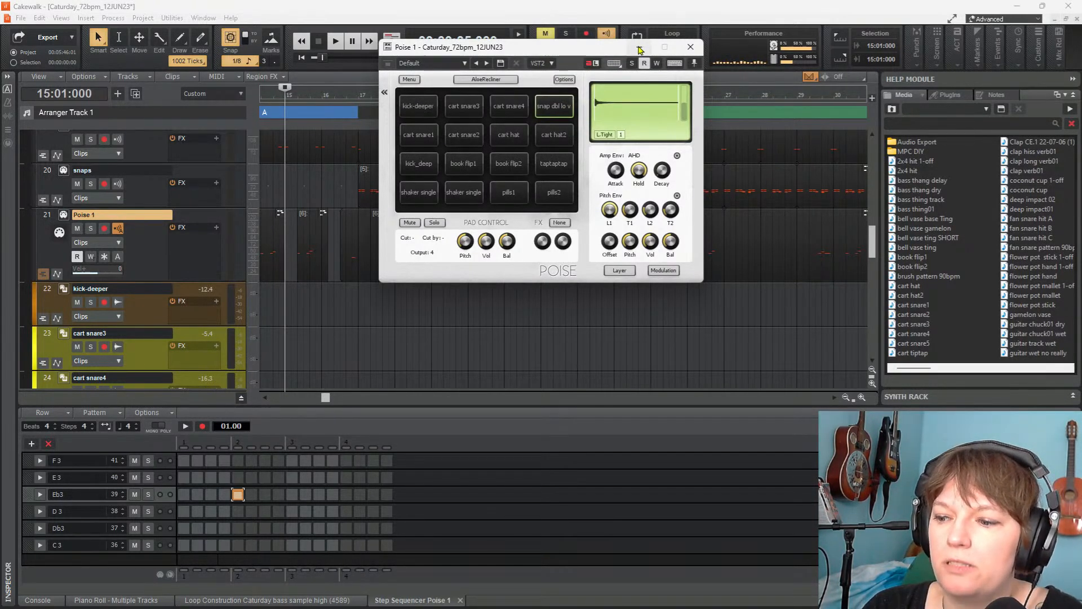
click(515, 165)
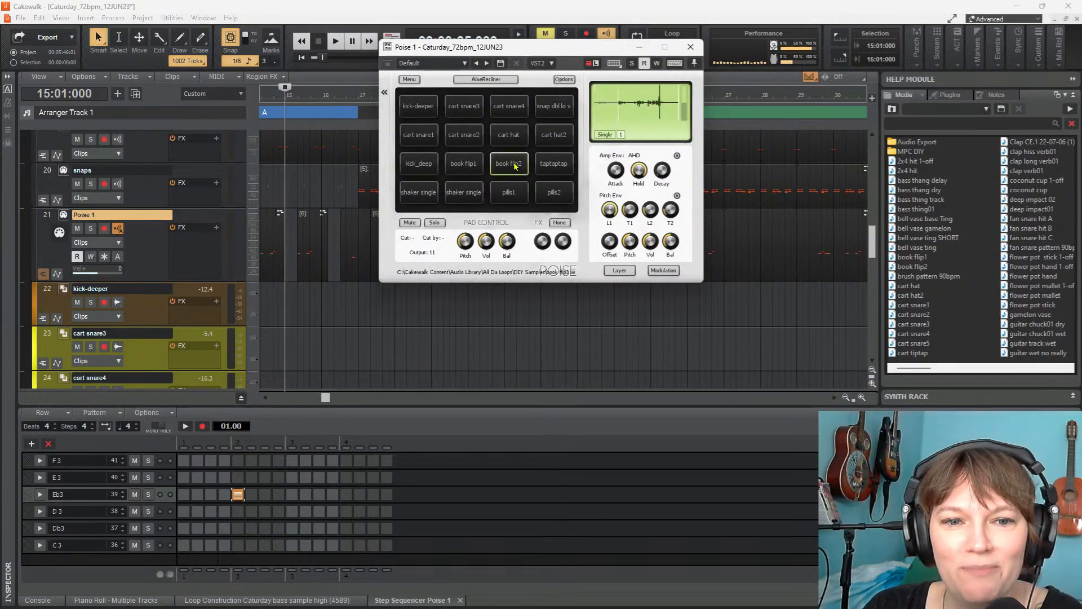
click(474, 165)
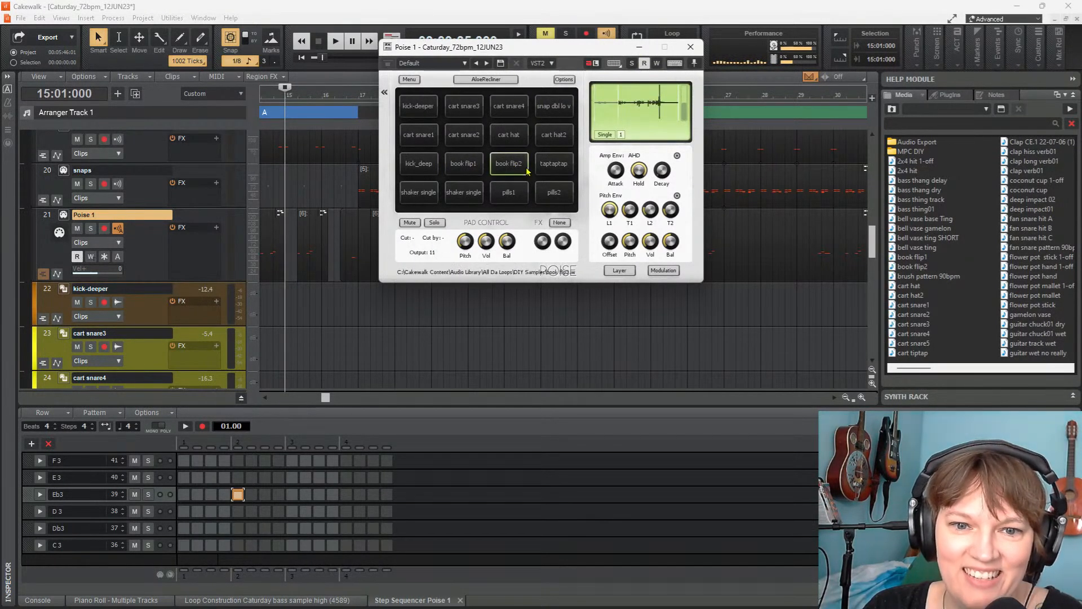
click(691, 48)
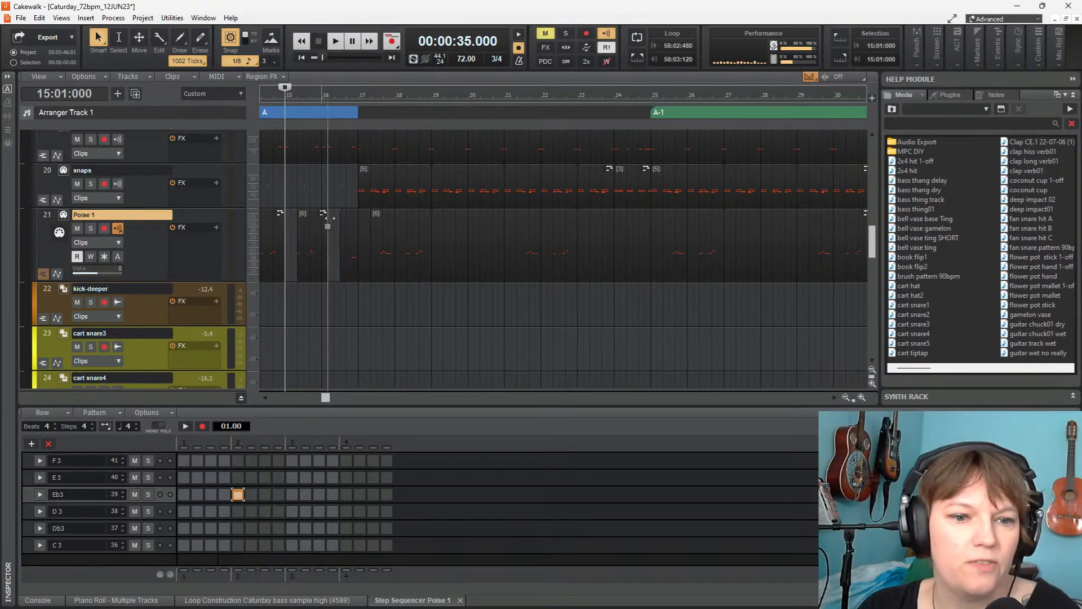
Place the Poise 1 pattern clip across 16:01:000 to 17:02:000 and open it in the Step Sequencer
key(space)
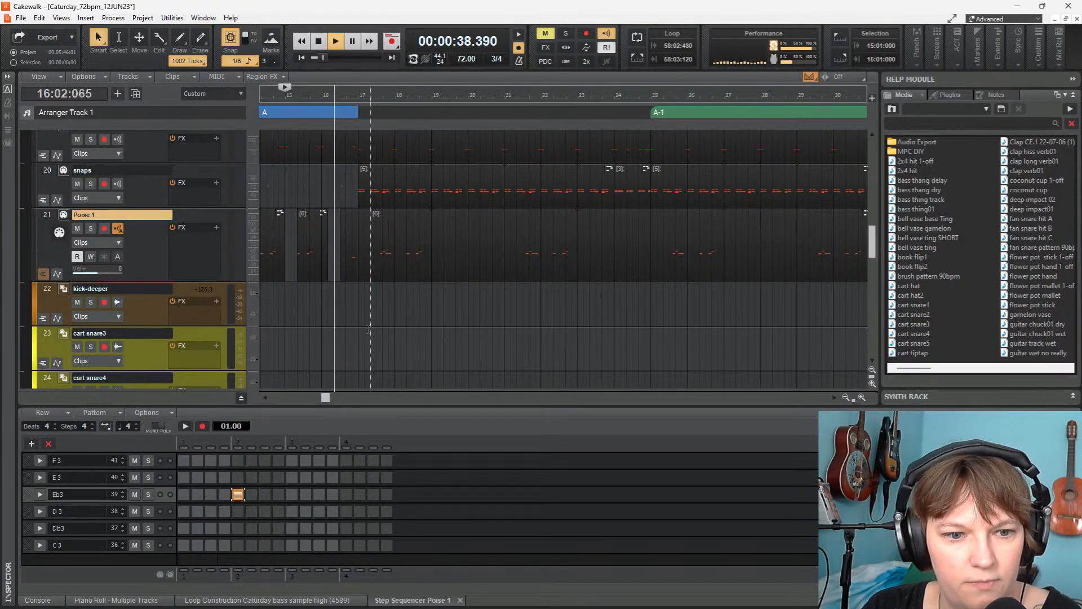
key(space)
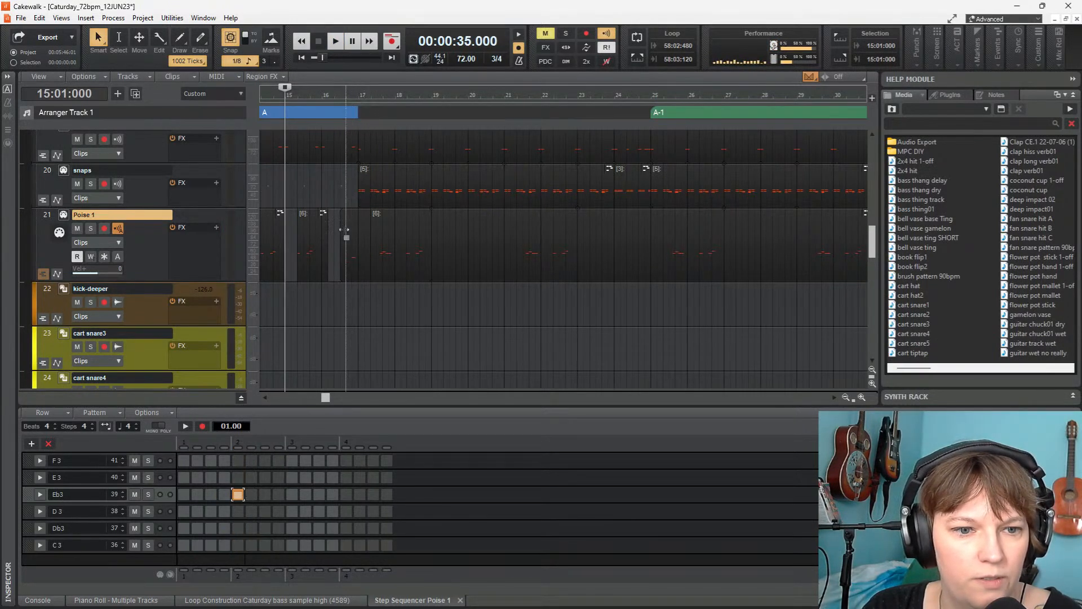
mouse_move(326, 237)
mouse_down()
mouse_move(317, 239)
mouse_move(345, 222)
mouse_move(333, 222)
mouse_up()
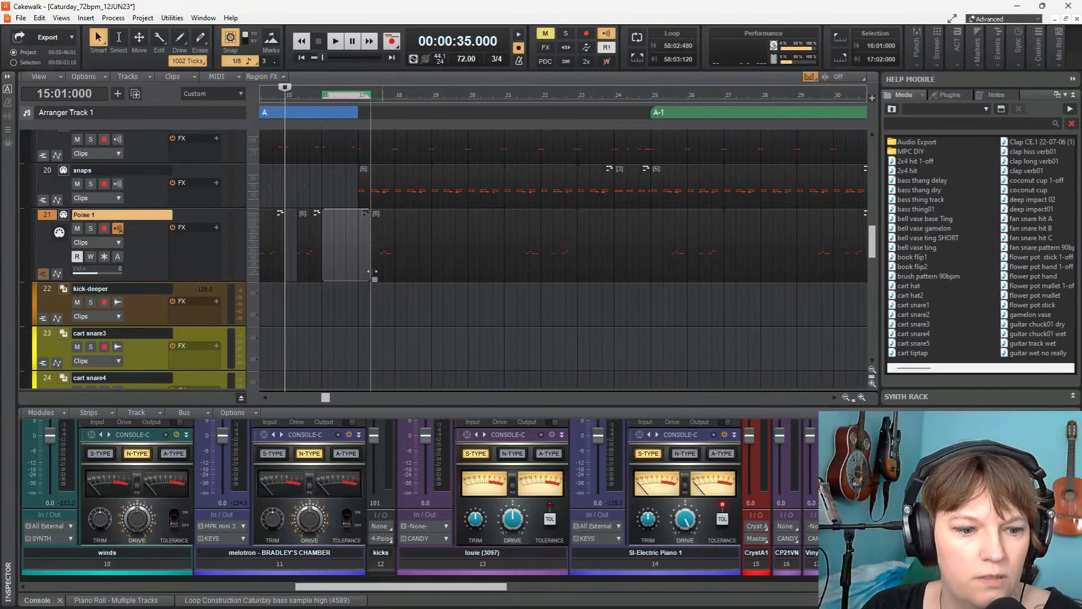
double_click(347, 230)
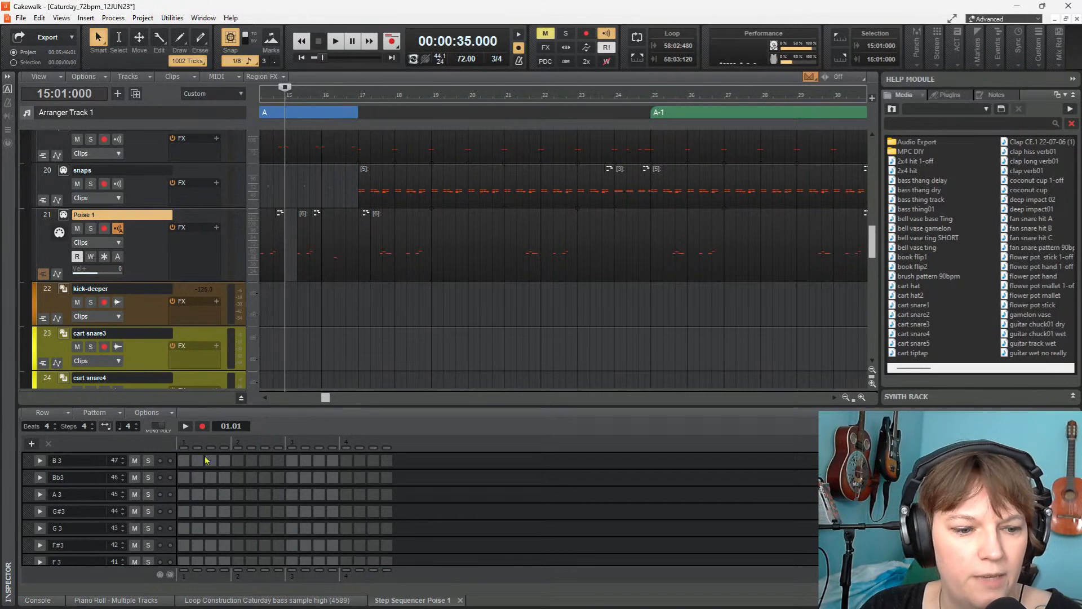
Audition the Bb3, B3, and A3 rows of the Poise 1 pattern and briefly start playback
click(85, 483)
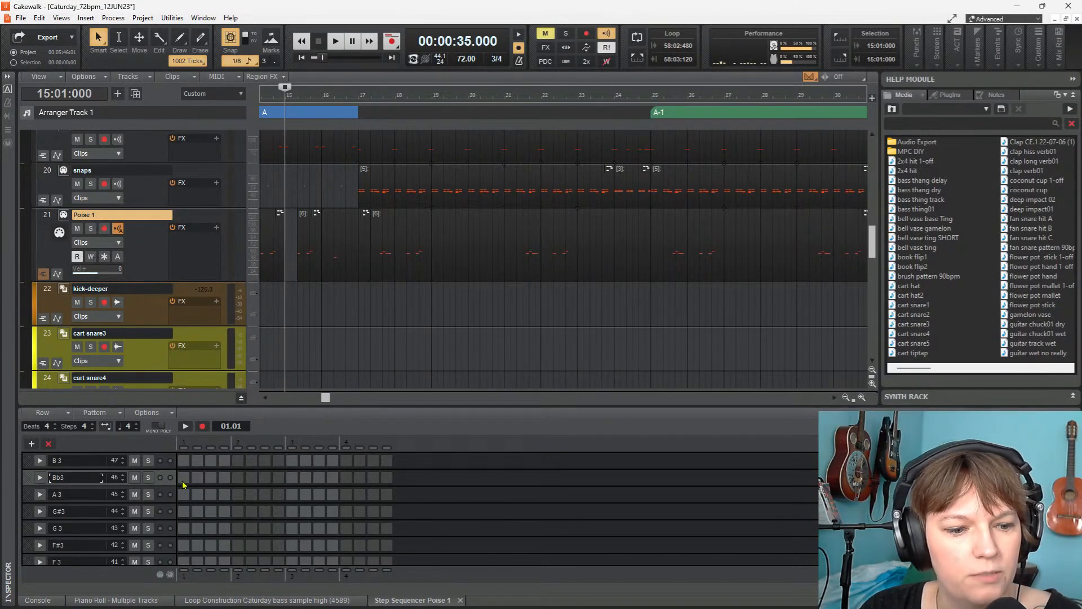
click(97, 461)
click(78, 481)
click(85, 490)
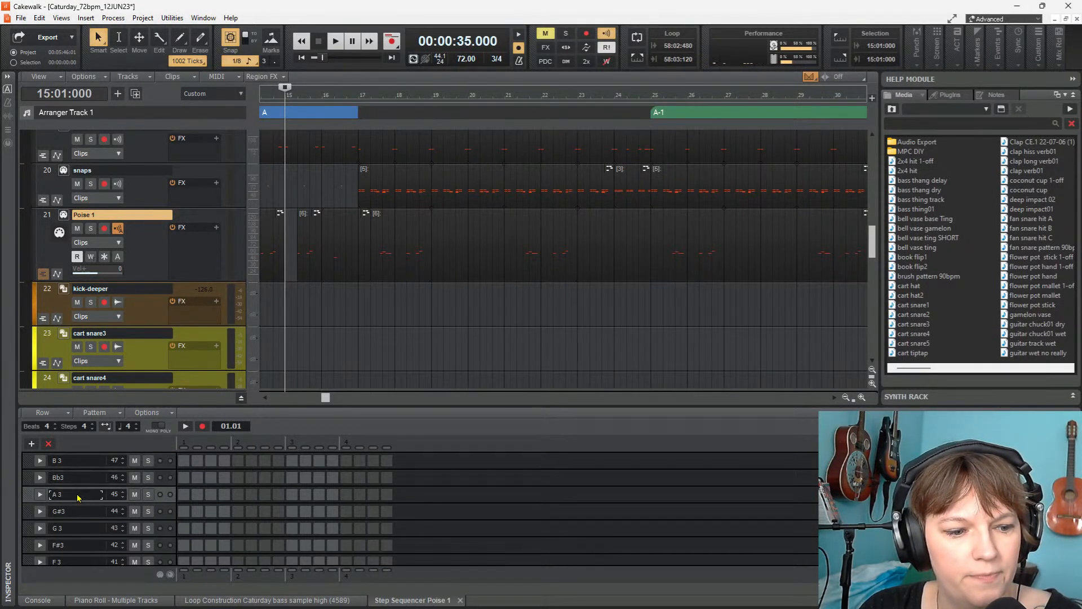
key(space)
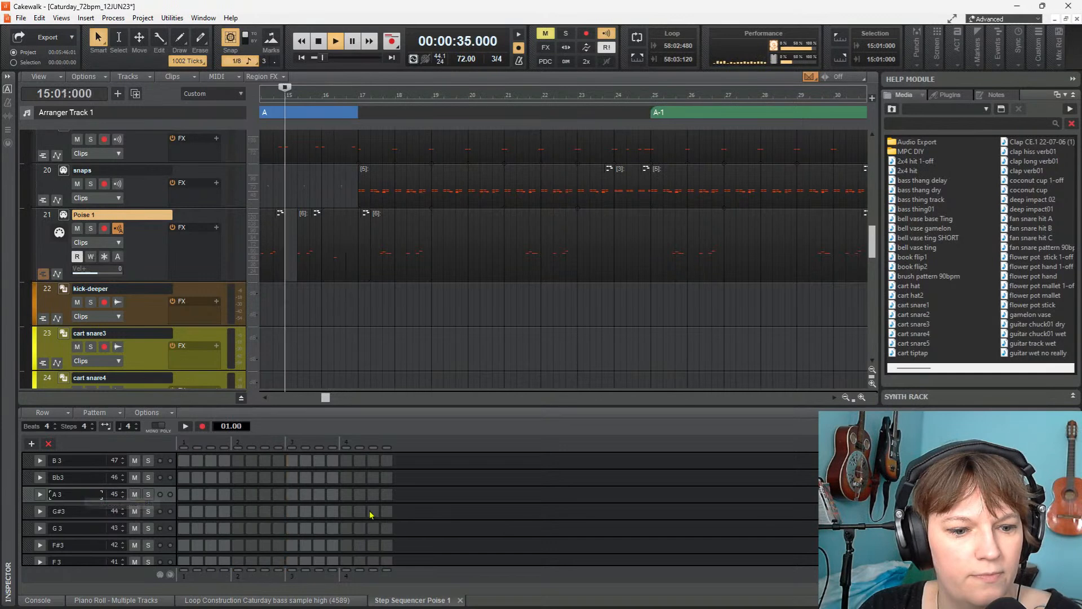
key(space)
Turn on step 8 of the Bb3 row in the Poise 1 pattern and play the song to check the hit
scroll(280, 497, down, 1)
scroll(279, 496, down, 1)
scroll(279, 496, up, 2)
click(283, 479)
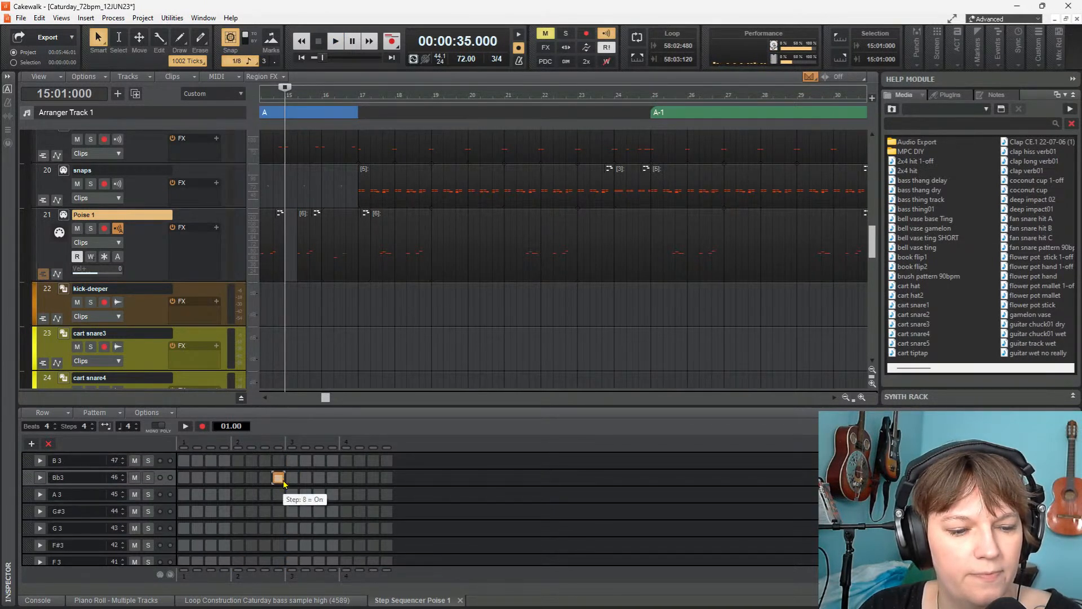
key(space)
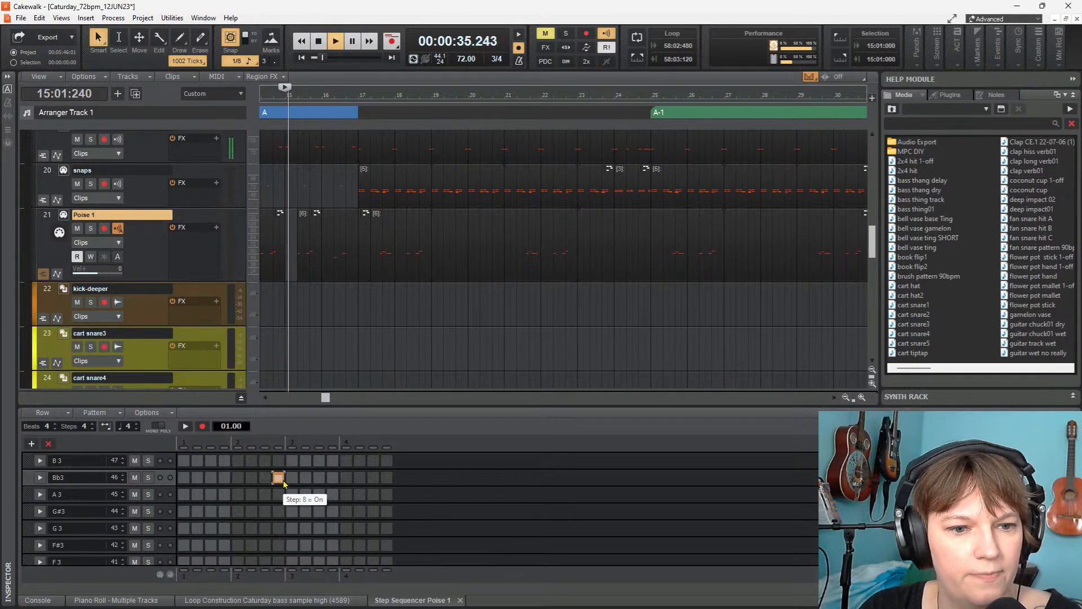
click(298, 293)
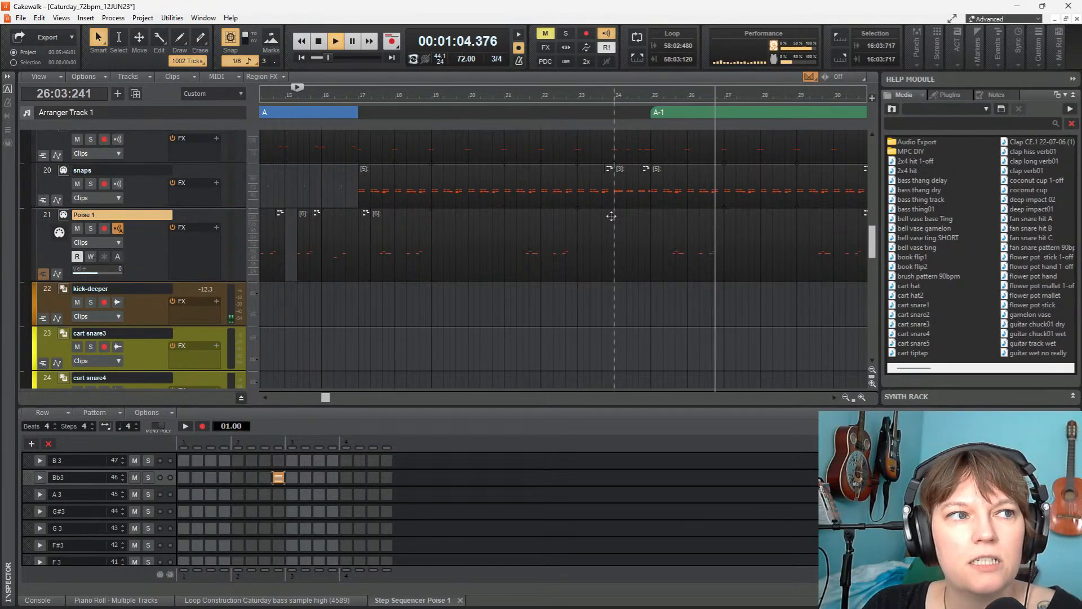
key(space)
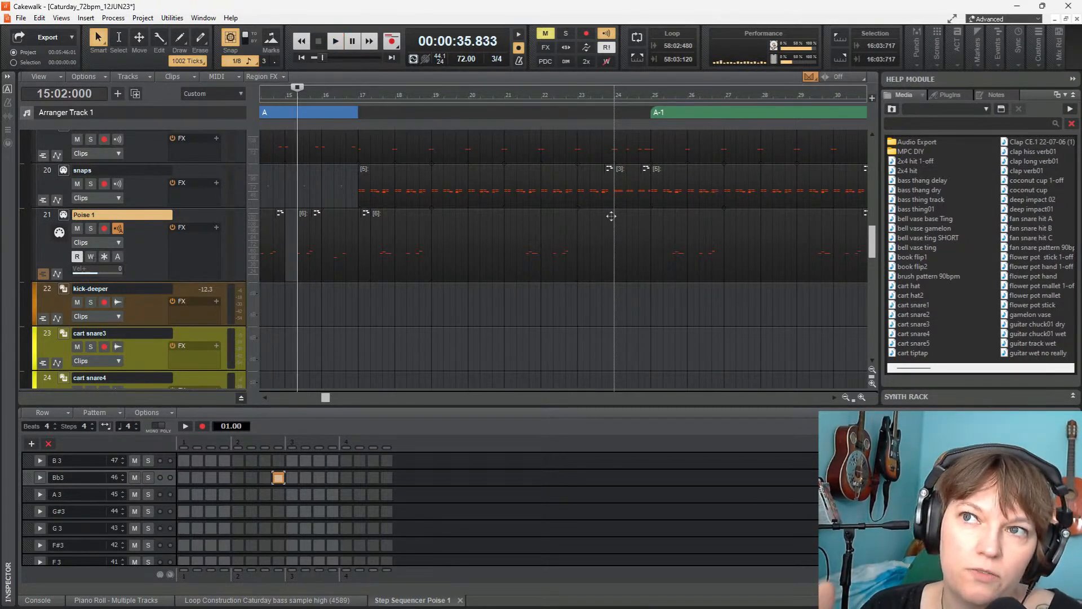
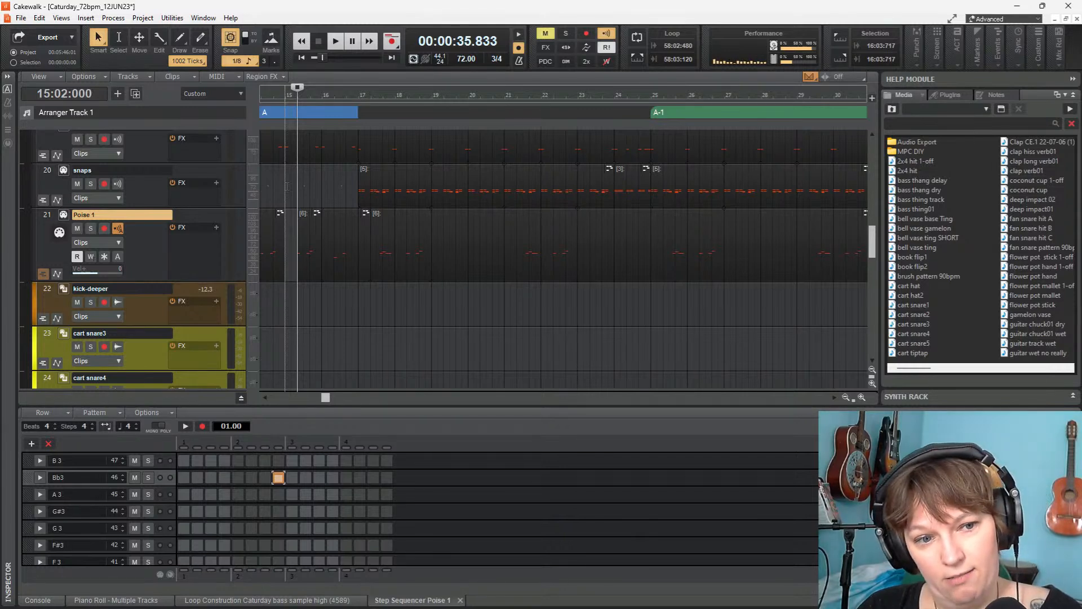
Set the playback position to 15:01:000 and listen repeatedly to the transition into bar 17
click(285, 186)
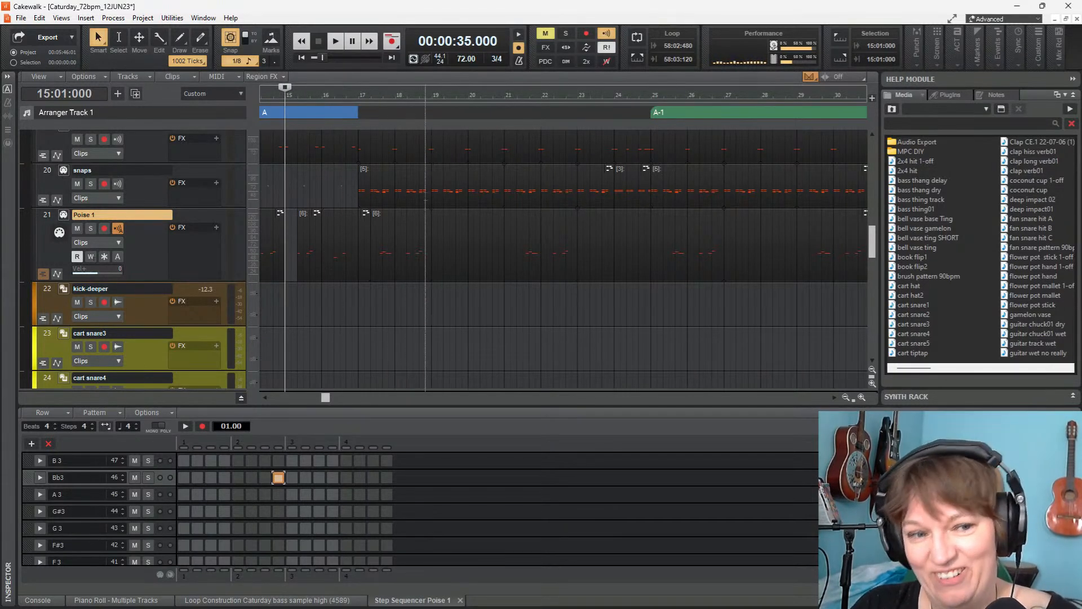
key(space)
key(space)
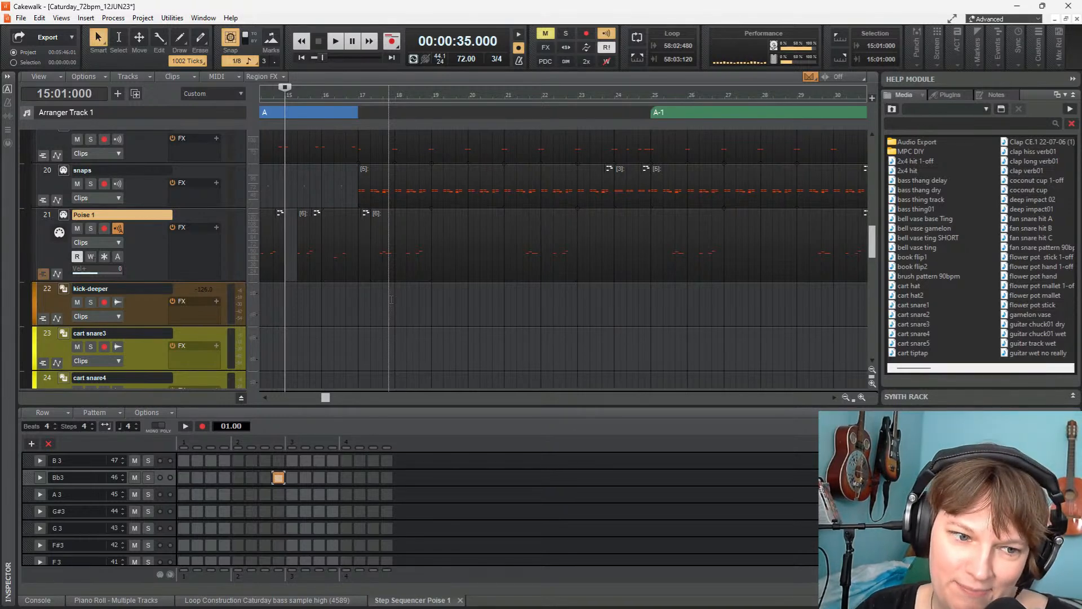
key(space)
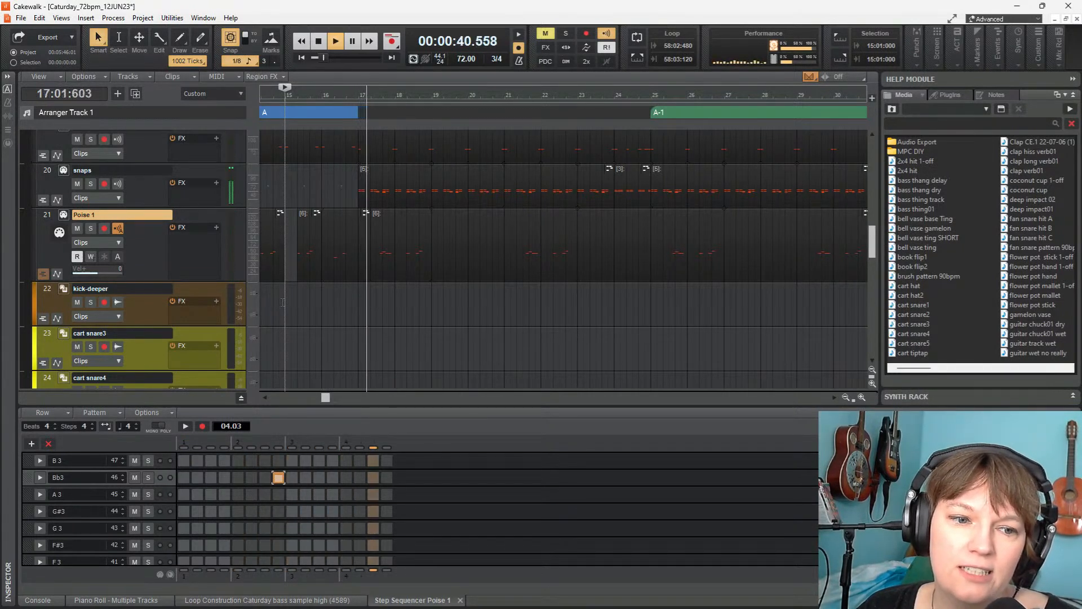
key(space)
key(space)
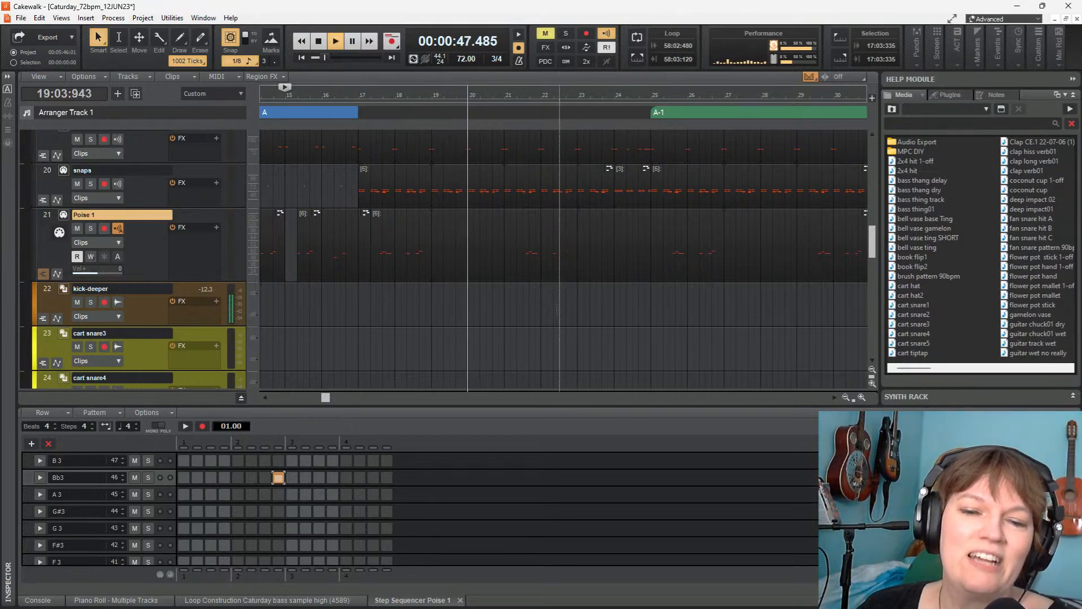
Review the tracks across sections A-1, A-2, and B during playback, from the bass samples down to Poise 1
scroll(687, 254, up, 3)
scroll(508, 232, up, 10)
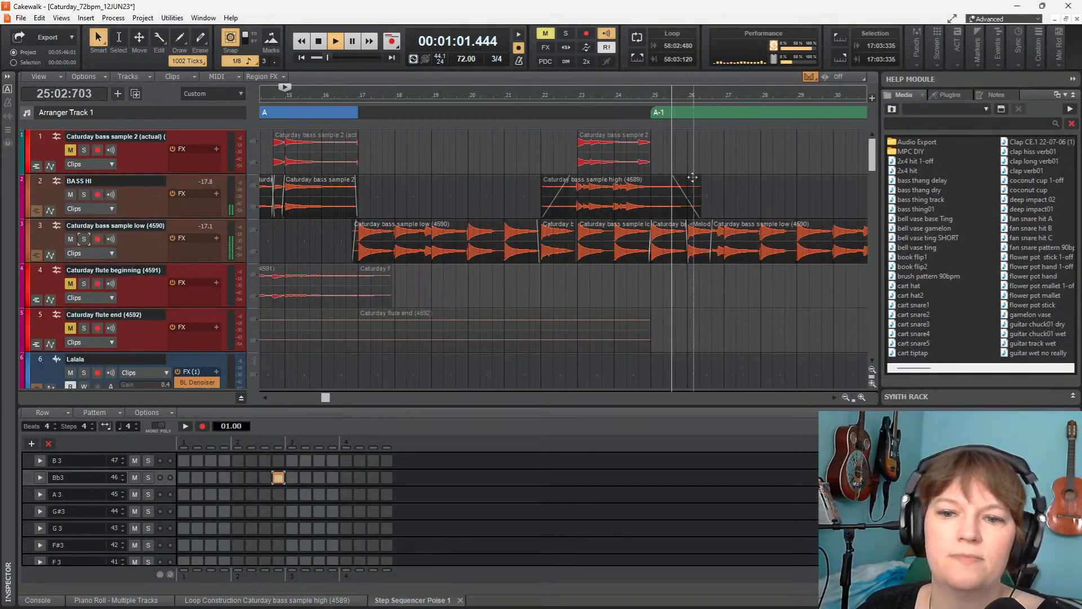
scroll(564, 259, down, 4)
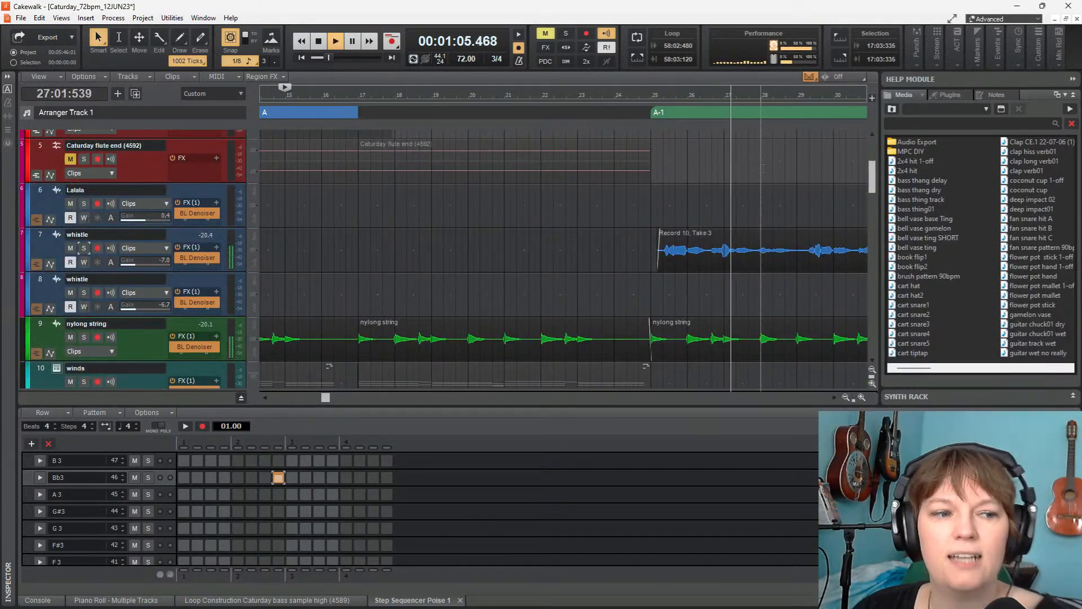
scroll(749, 259, right, 4)
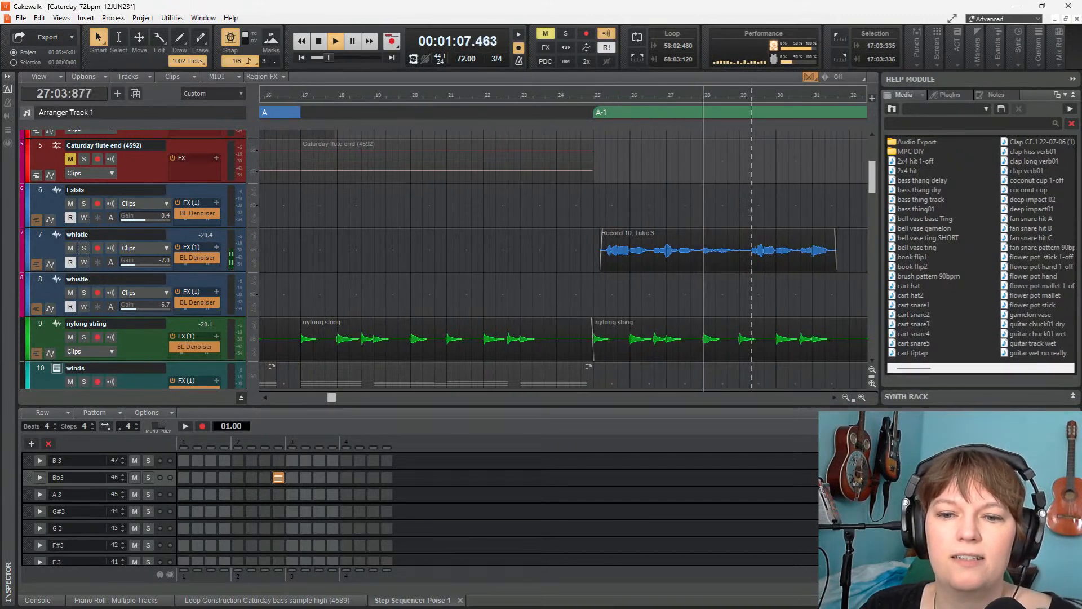
scroll(744, 259, down, 1)
scroll(745, 212, down, 2)
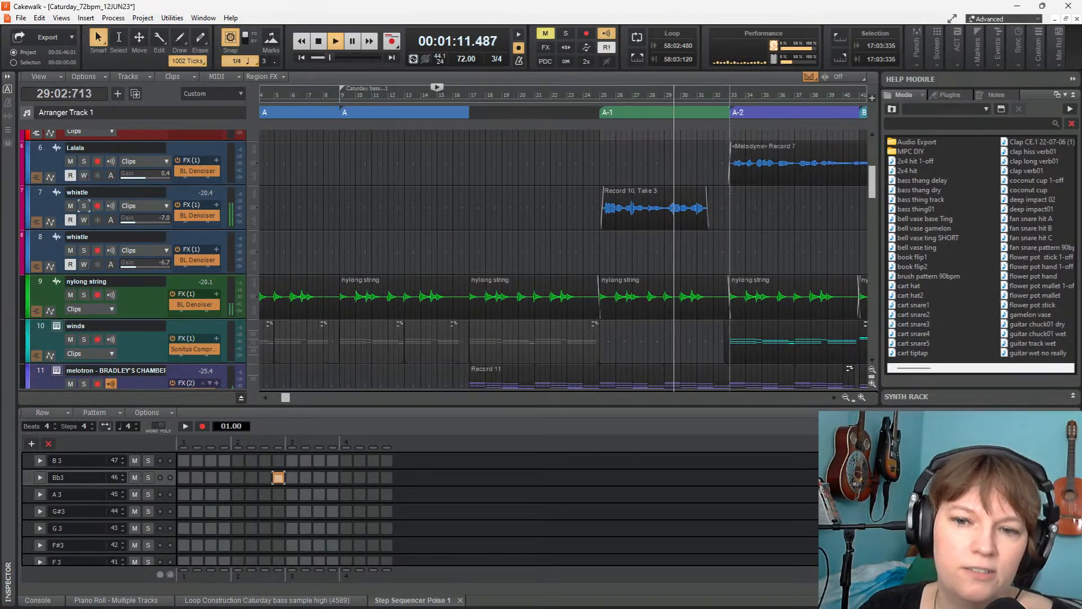
scroll(744, 215, right, 2)
scroll(749, 220, right, 2)
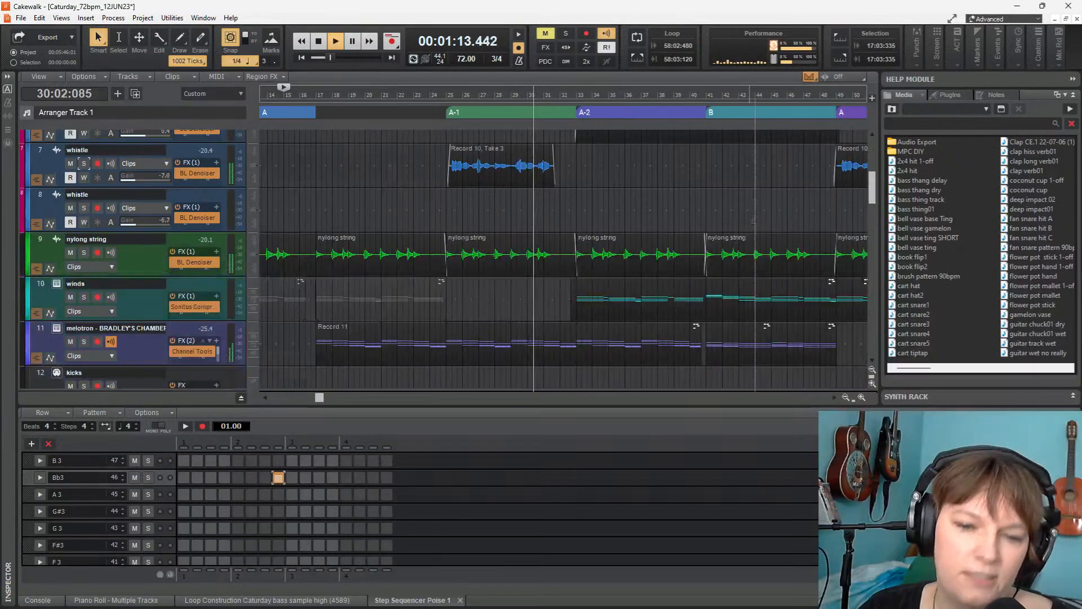
scroll(749, 220, down, 5)
scroll(758, 222, down, 1)
scroll(761, 223, down, 10)
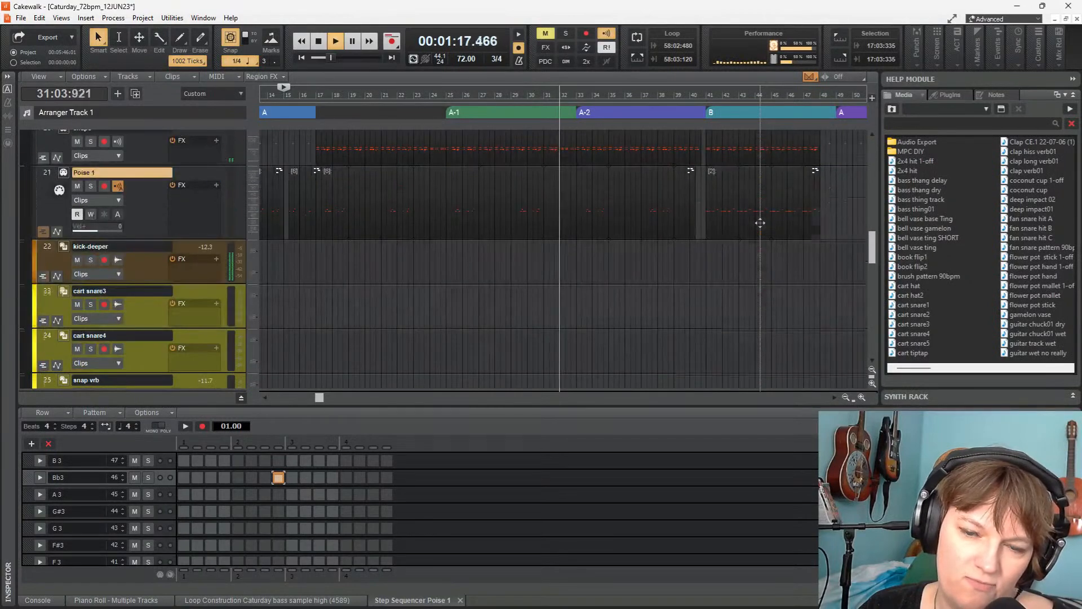
Split the Caturday bass sample low clip at 41:01:000 and trim the end of its first part back to bar 40
scroll(760, 223, up, 3)
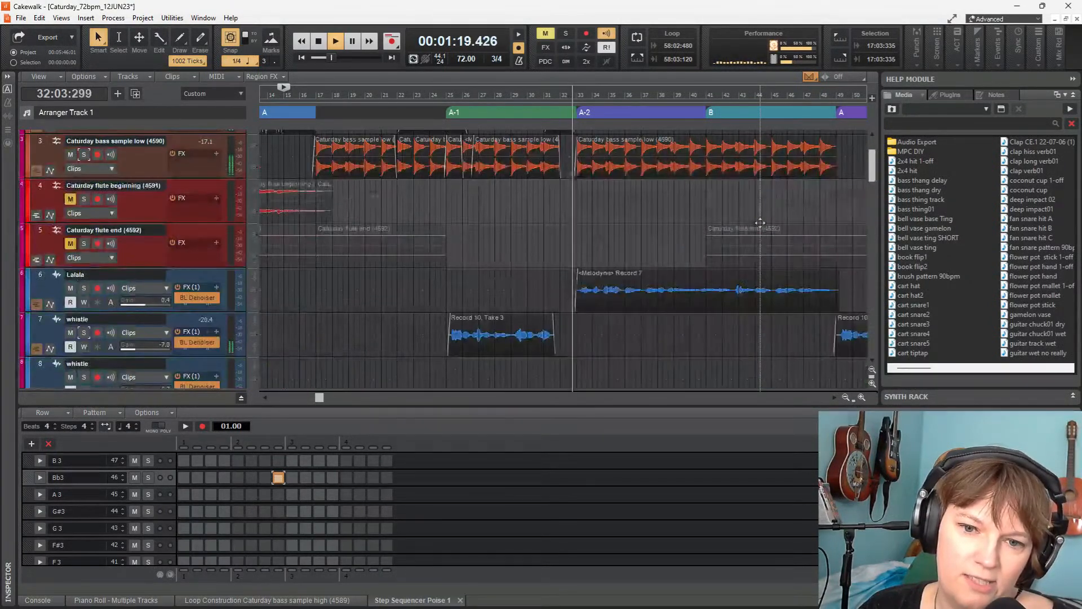
scroll(760, 222, down, 1)
scroll(682, 253, down, 3)
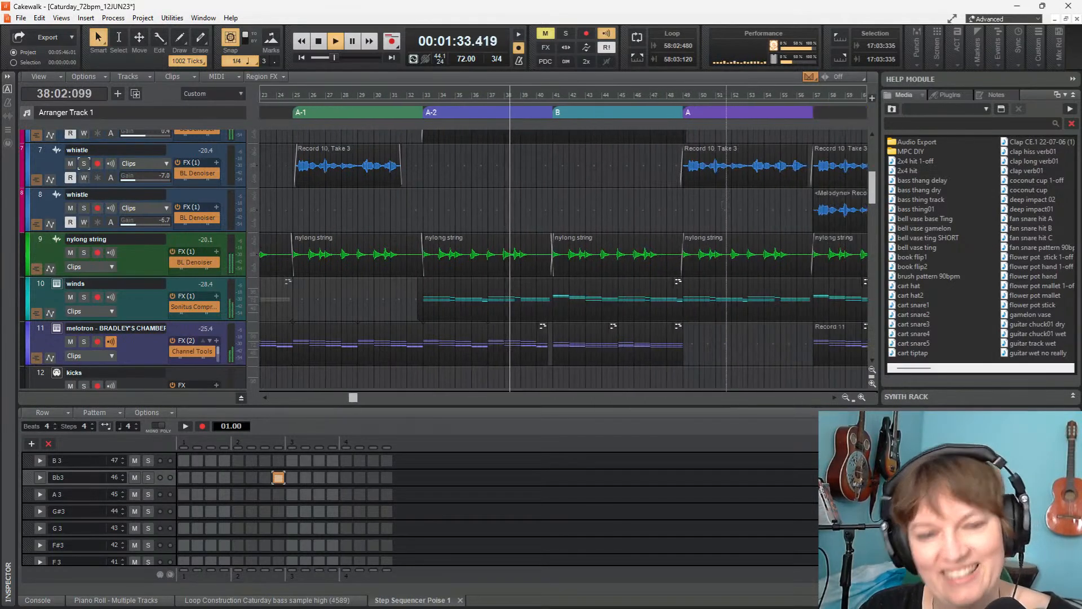
scroll(595, 203, up, 2)
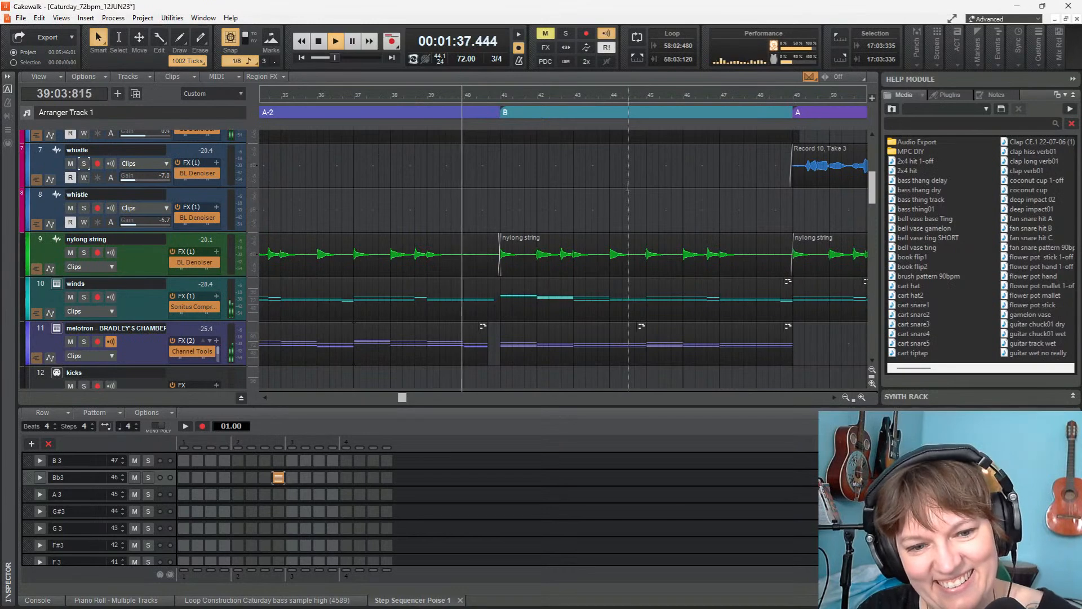
scroll(563, 186, up, 4)
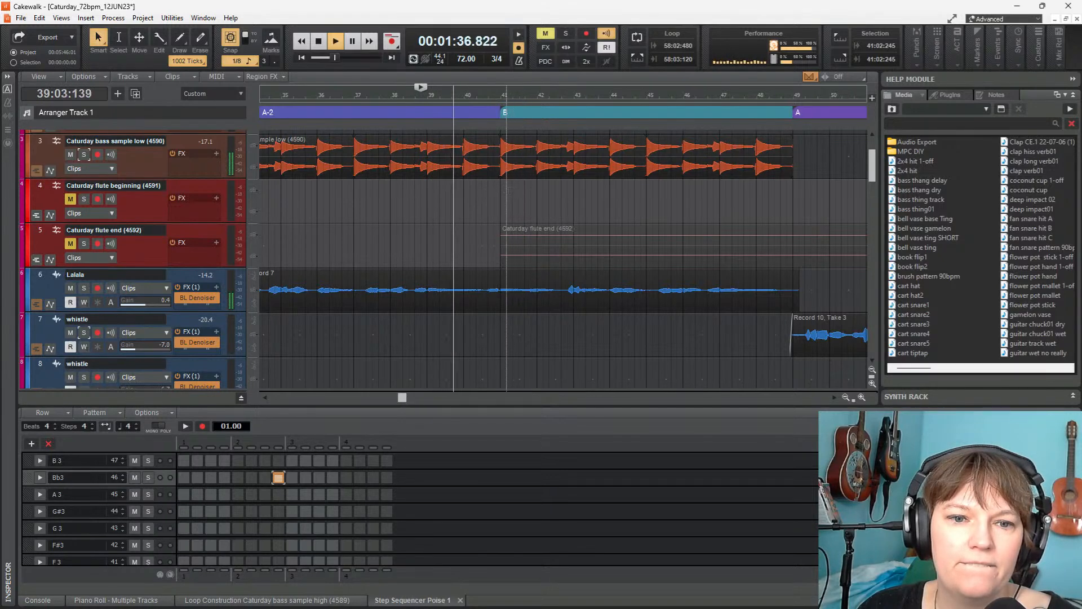
key(space)
click(501, 156)
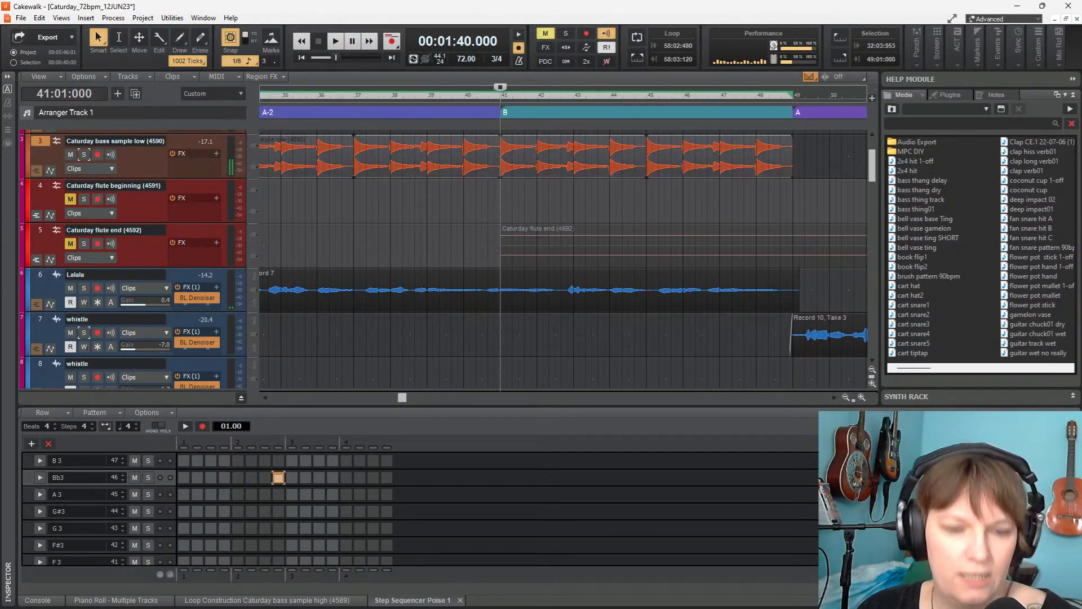
key(s)
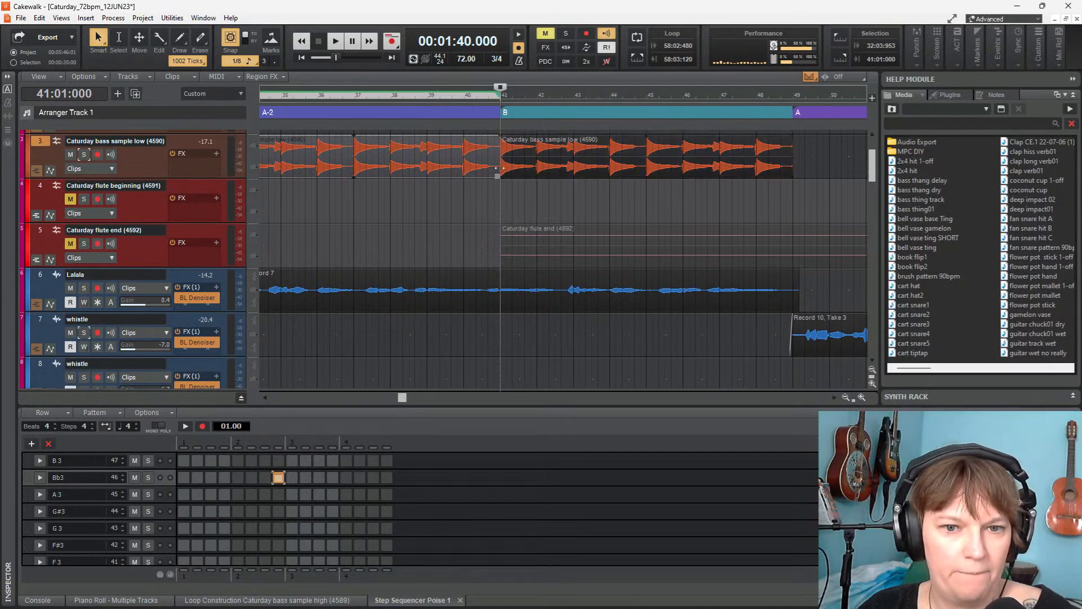
drag(500, 169, 464, 169)
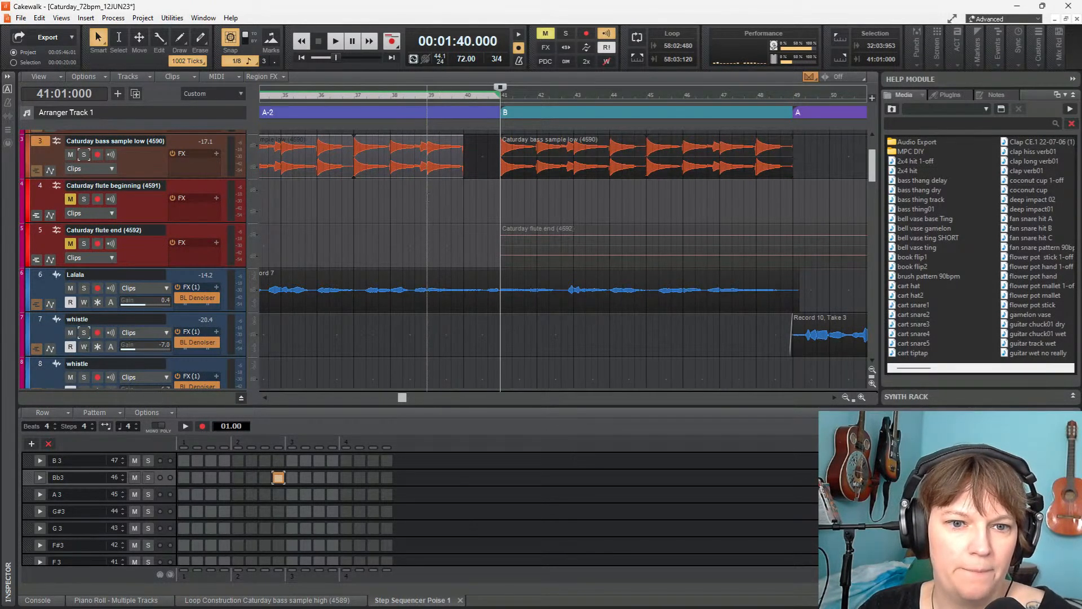
Listen to the transition into section B repeatedly, starting playback from bars 39, 38, 36, and 37
click(428, 95)
key(space)
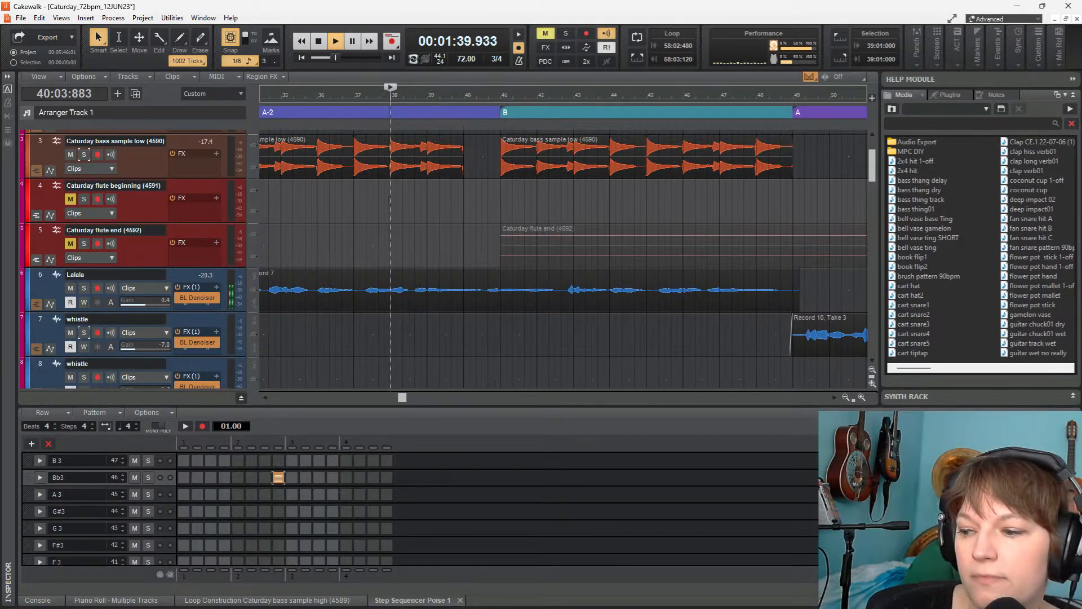
click(391, 93)
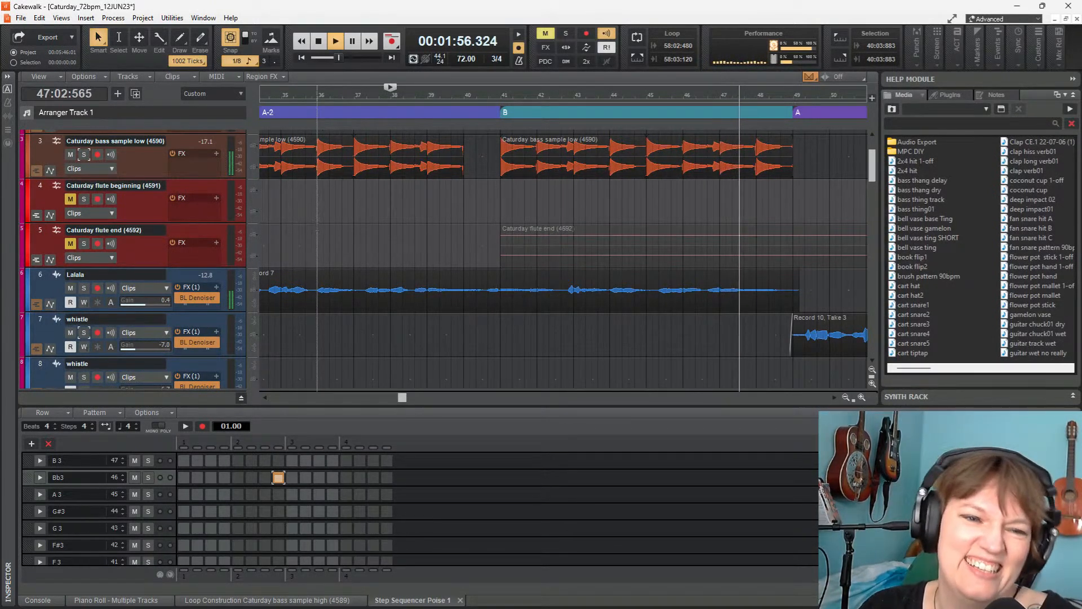
key(space)
click(318, 230)
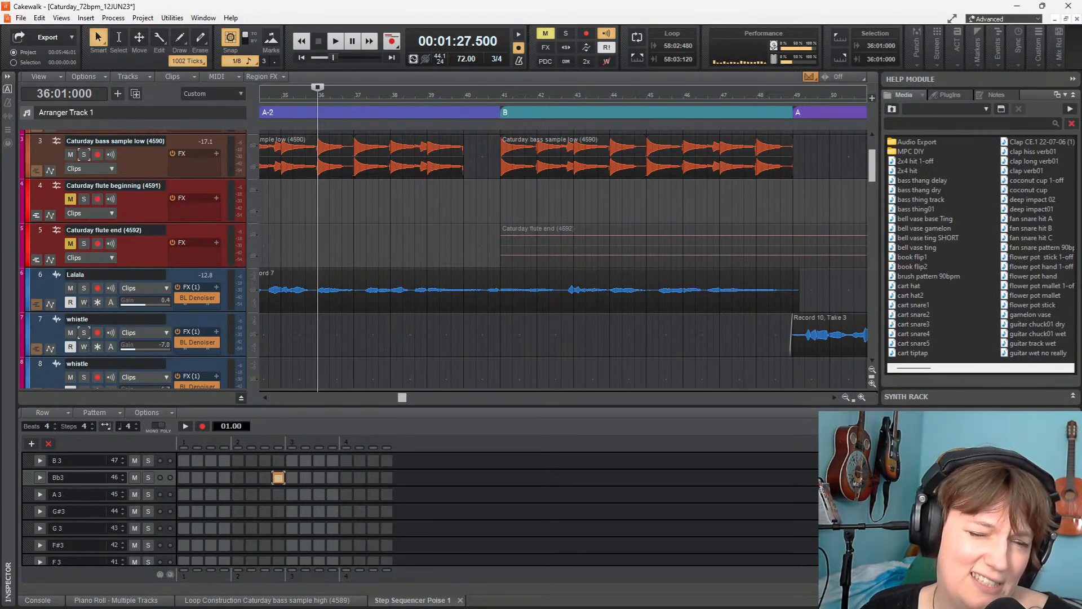
key(space)
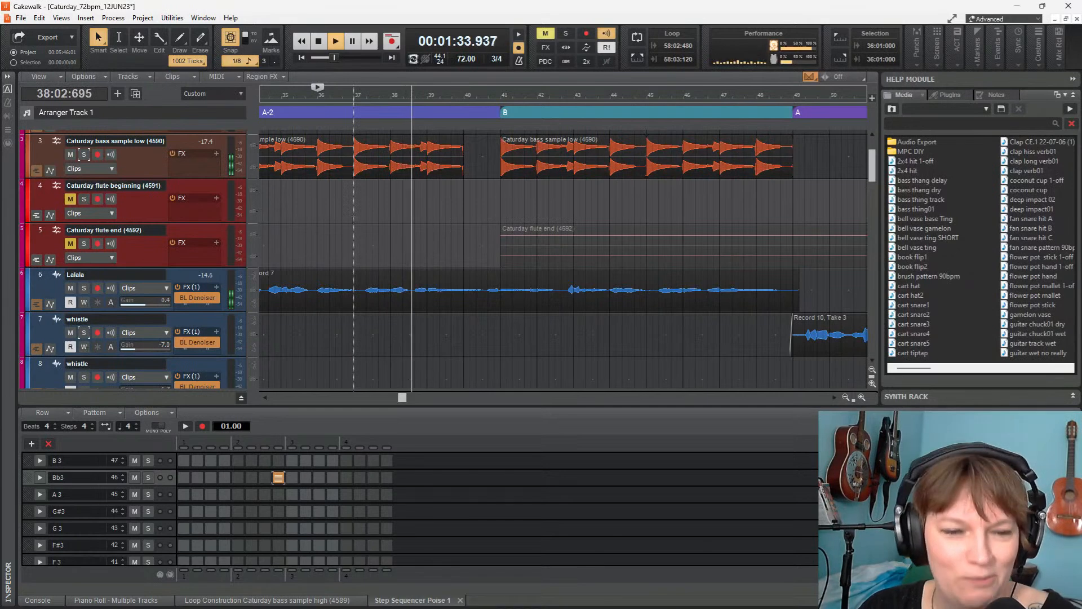
click(354, 216)
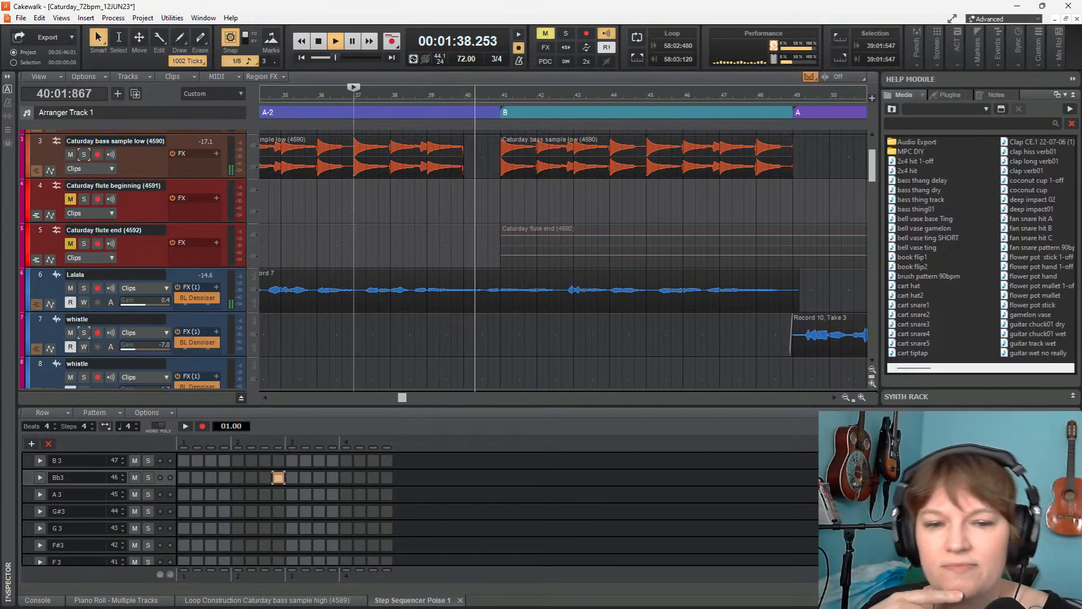
scroll(558, 253, up, 3)
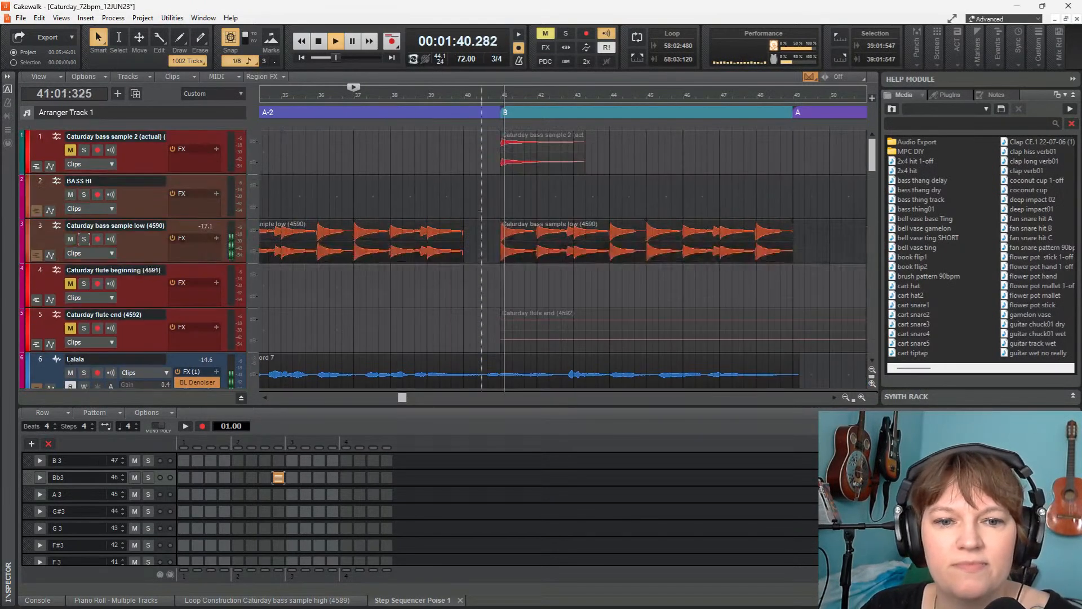
key(space)
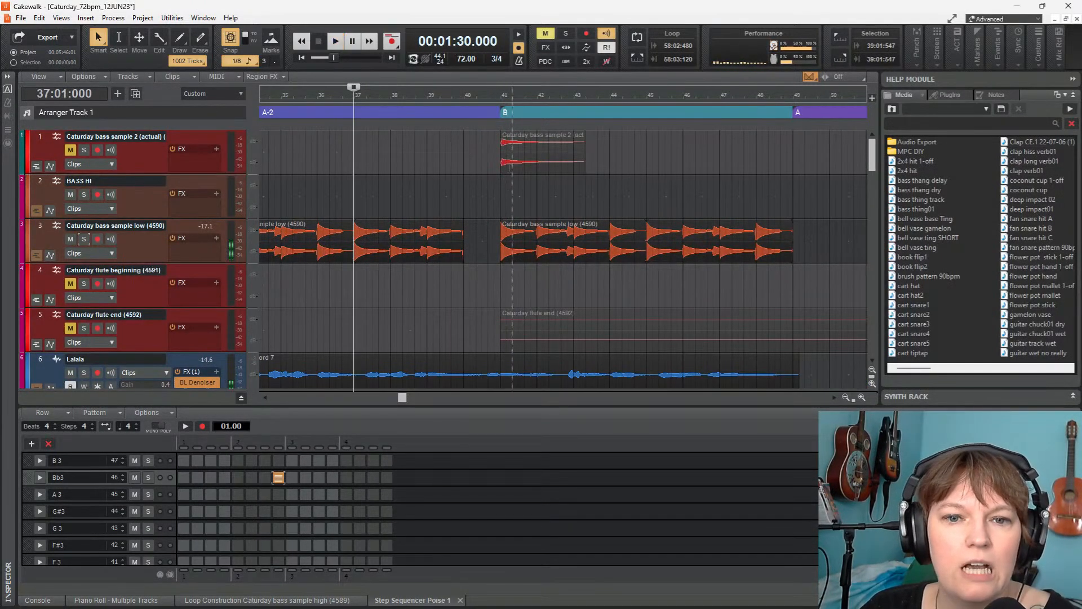
Unmute and solo the Caturday bass sample 2 track and audition its clip from 41:01:000
click(70, 150)
click(83, 149)
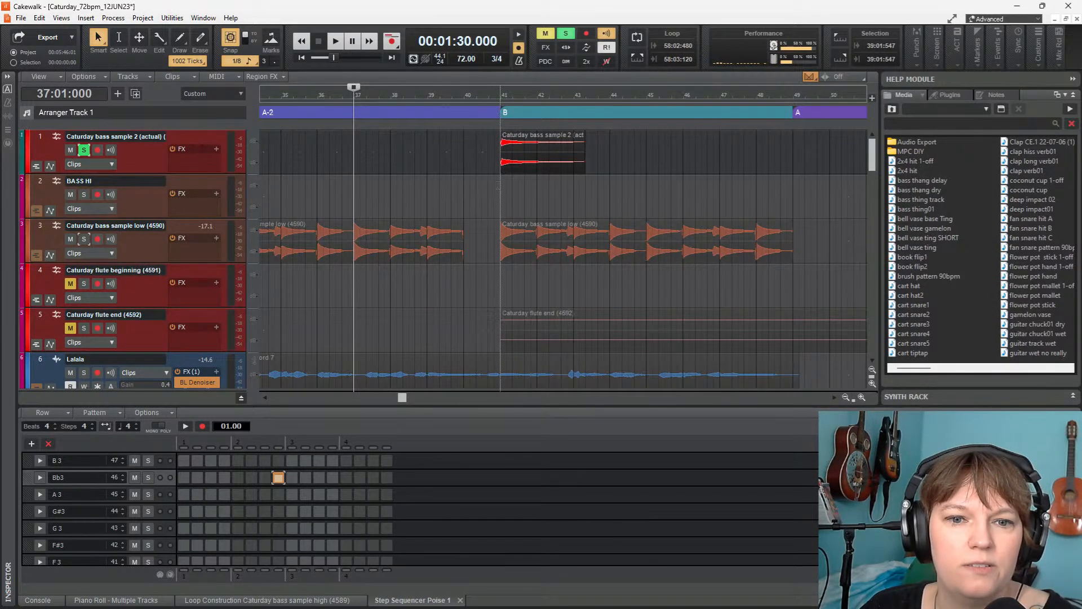
click(501, 184)
key(space)
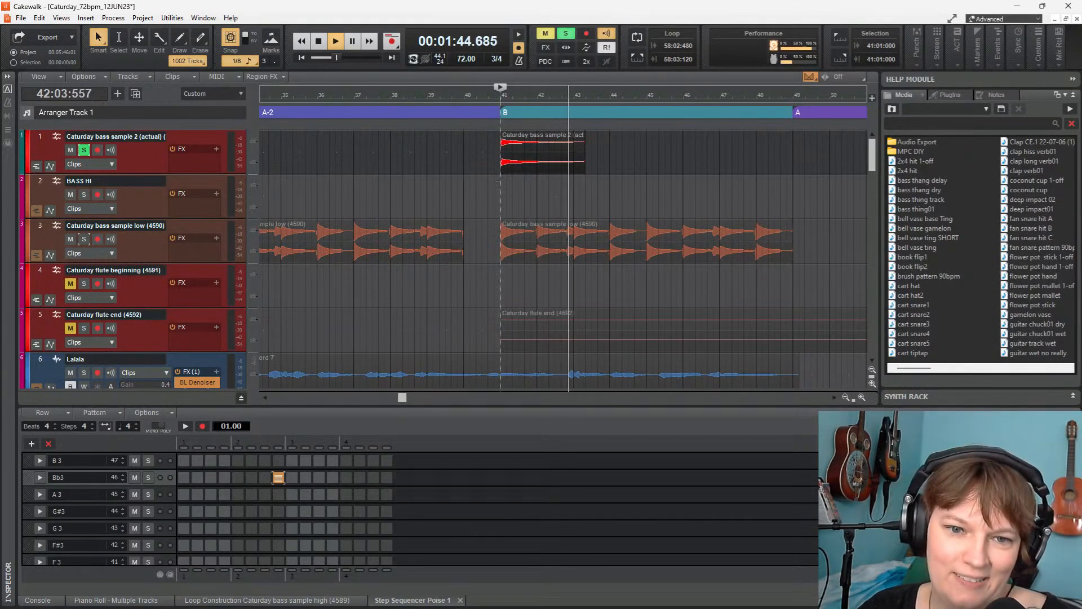
key(space)
key(space)
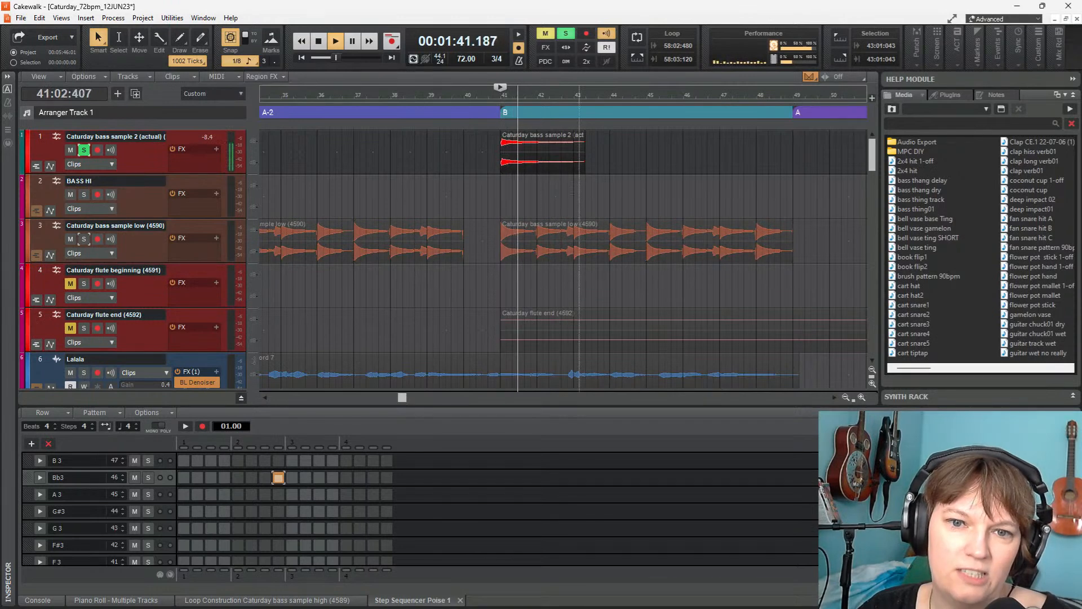
key(space)
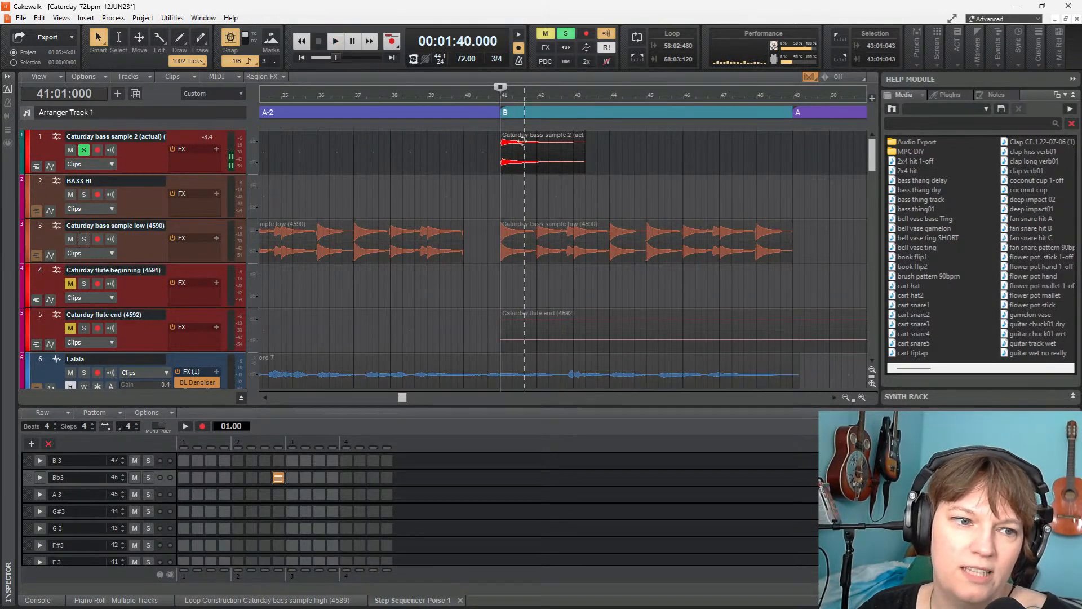
Delete the Caturday bass sample 2 clip at the start of section B and turn off the track's solo
click(523, 141)
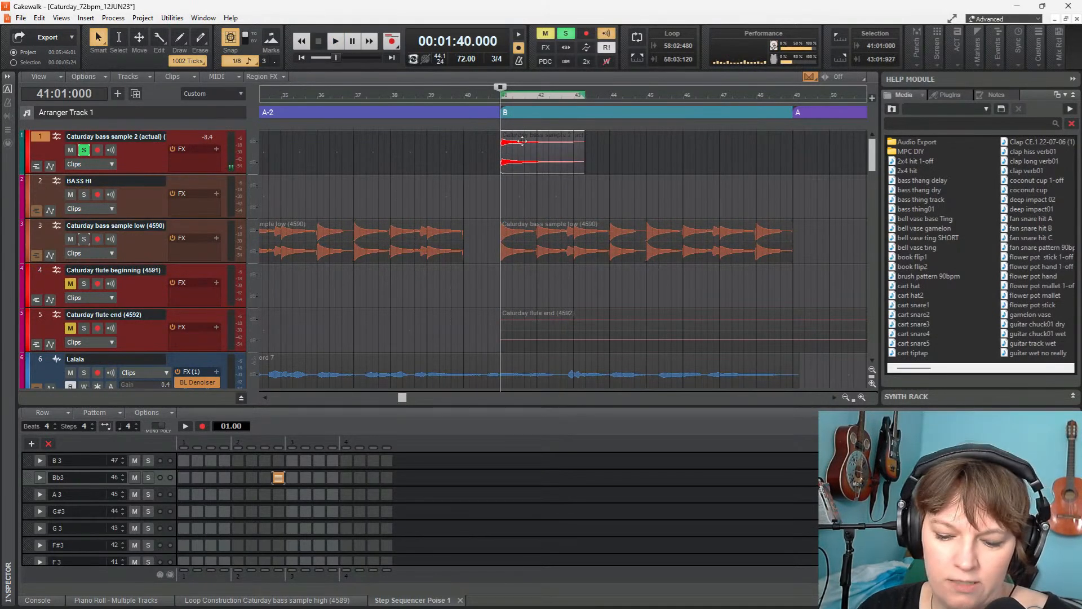
key(Delete)
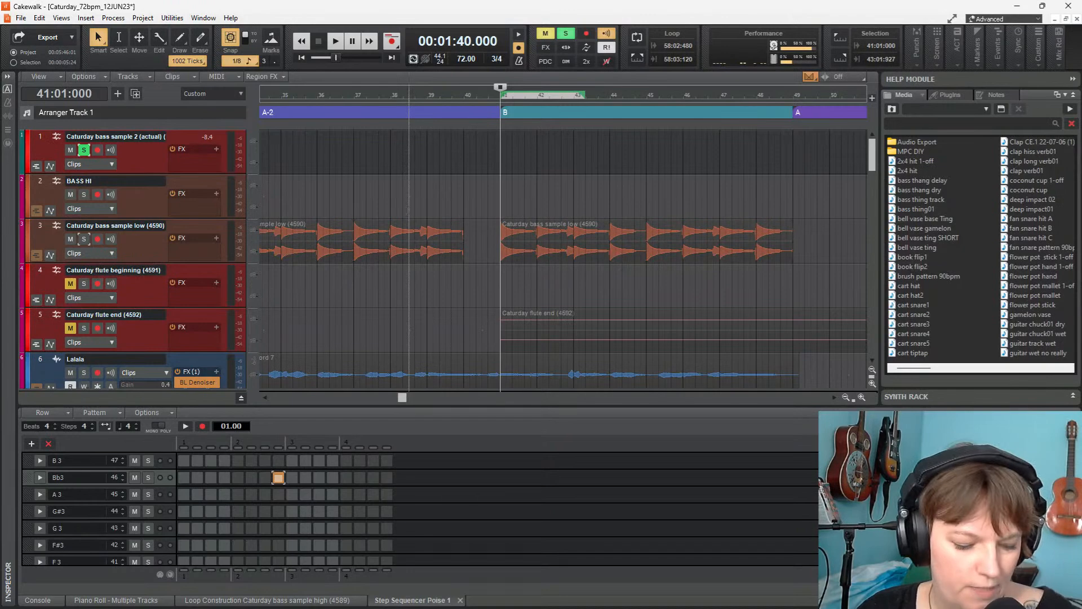
scroll(410, 198, down, 8)
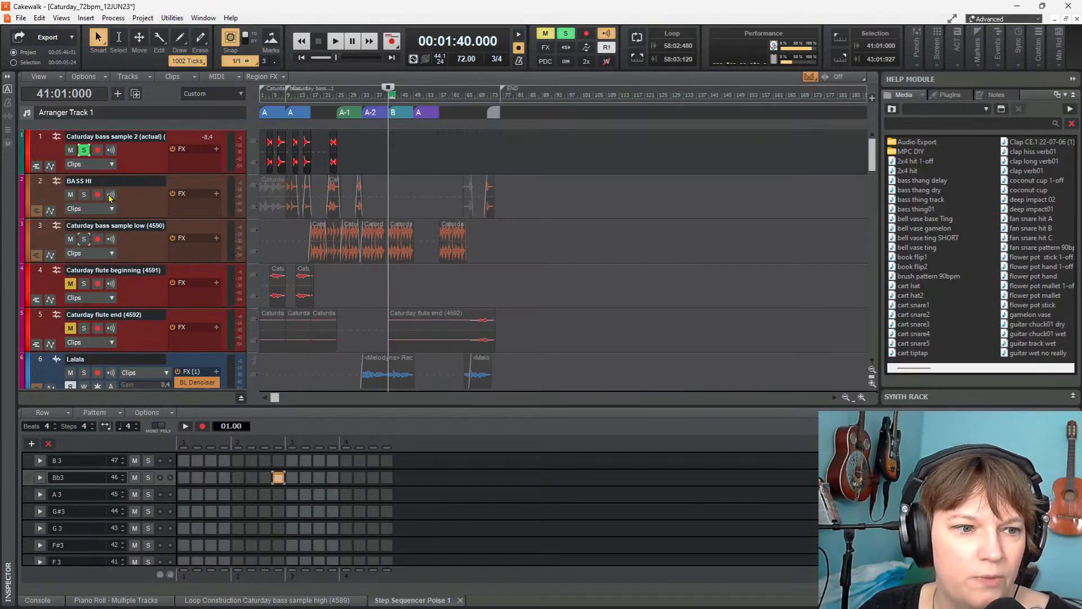
click(84, 150)
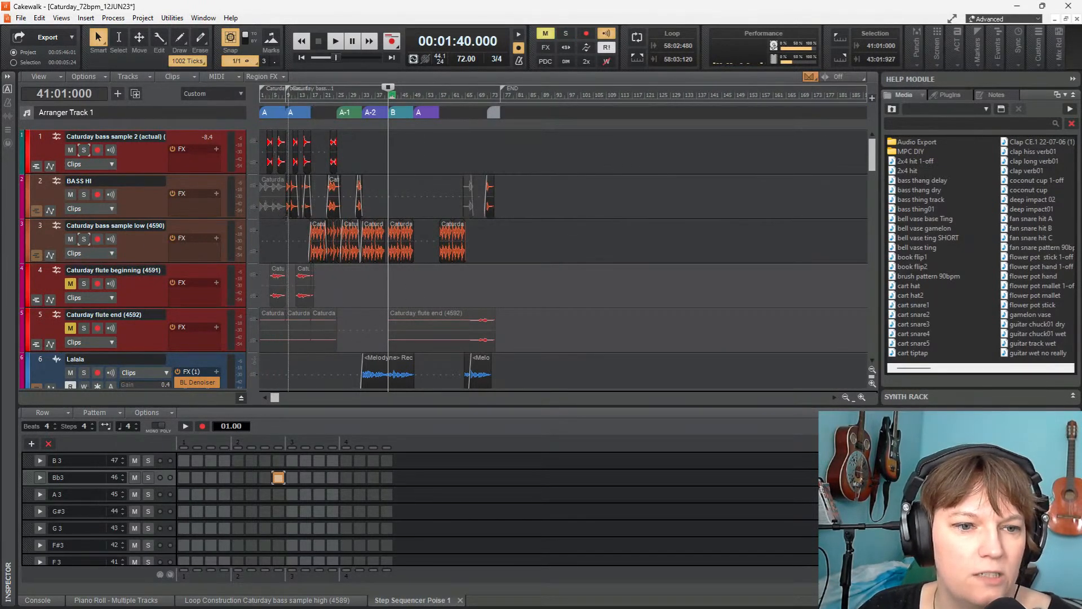
Play the song from 9:01:000 to audition the BASS HI clips in the second A section
click(286, 226)
key(space)
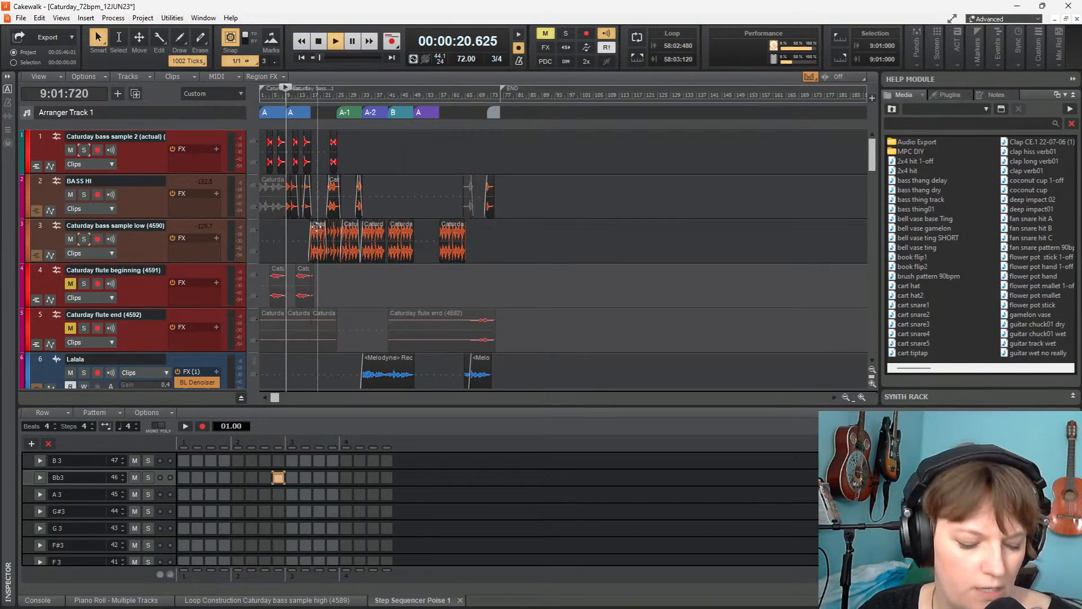
scroll(317, 225, up, 8)
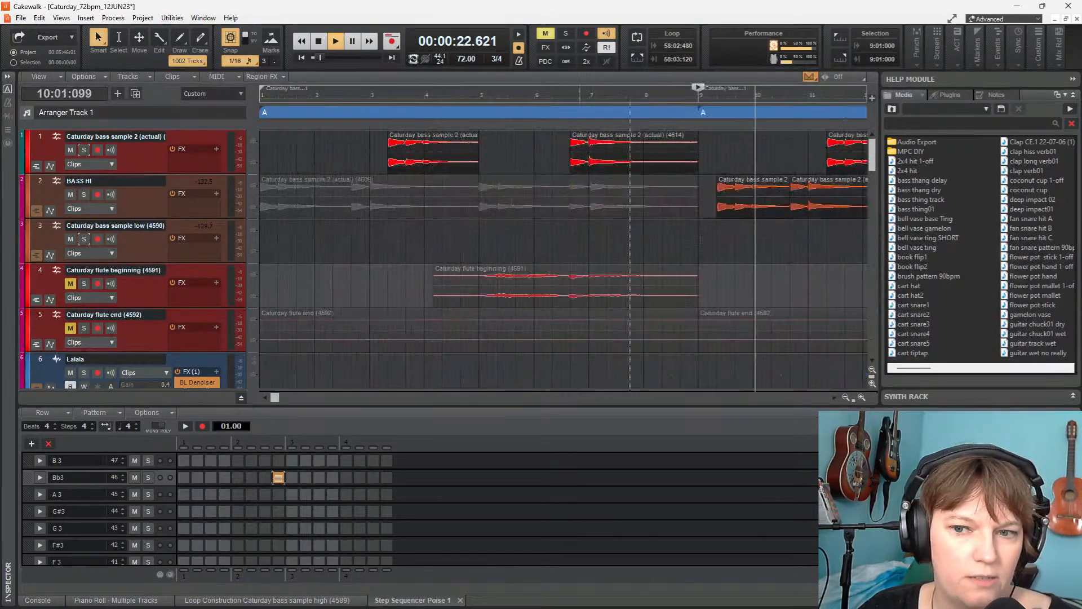
scroll(761, 221, down, 2)
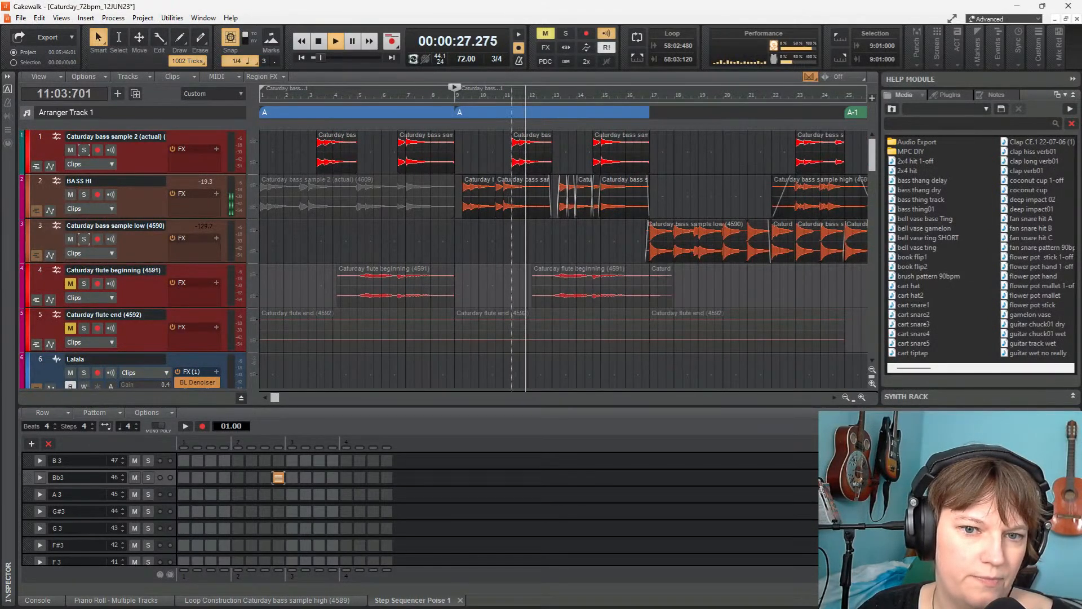
key(space)
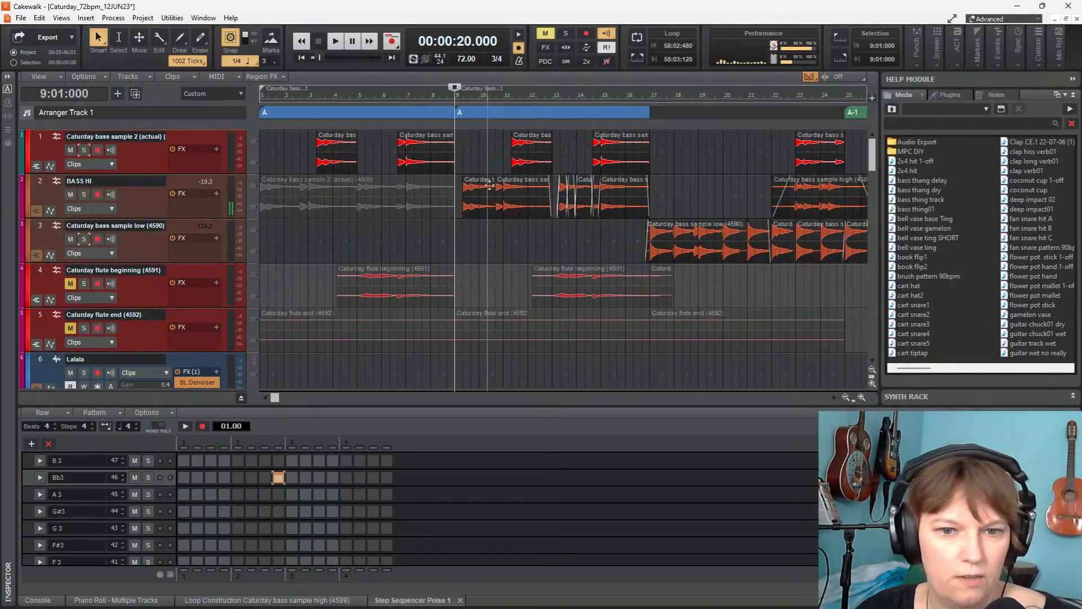
Copy the BASS HI clip at 9:02:000 to 40:01:000 on the same track and play the result from 39:01:000
click(483, 185)
scroll(512, 237, right, 9)
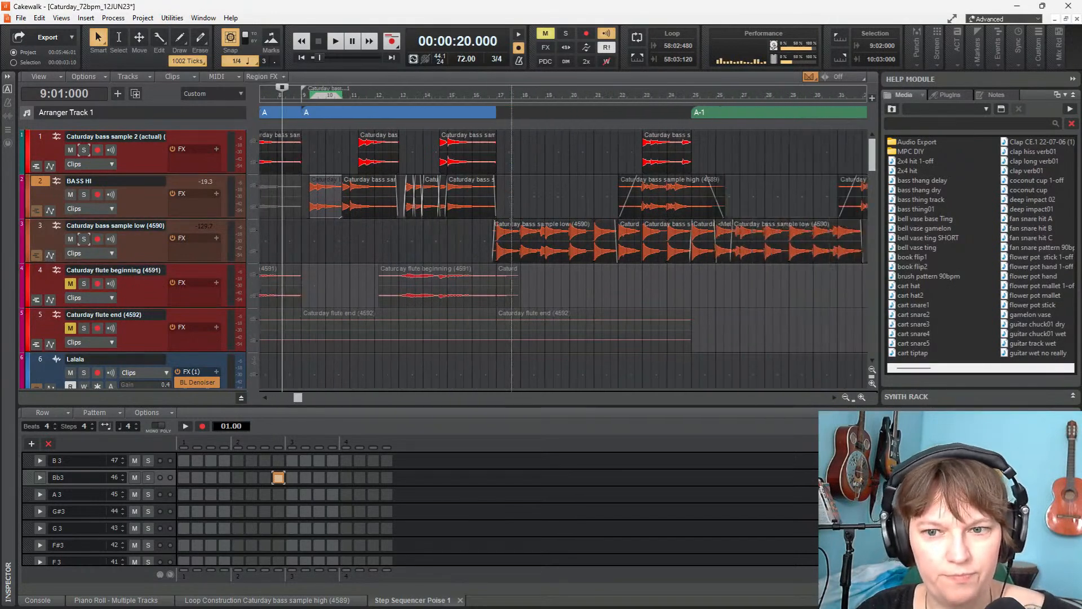
scroll(511, 237, right, 4)
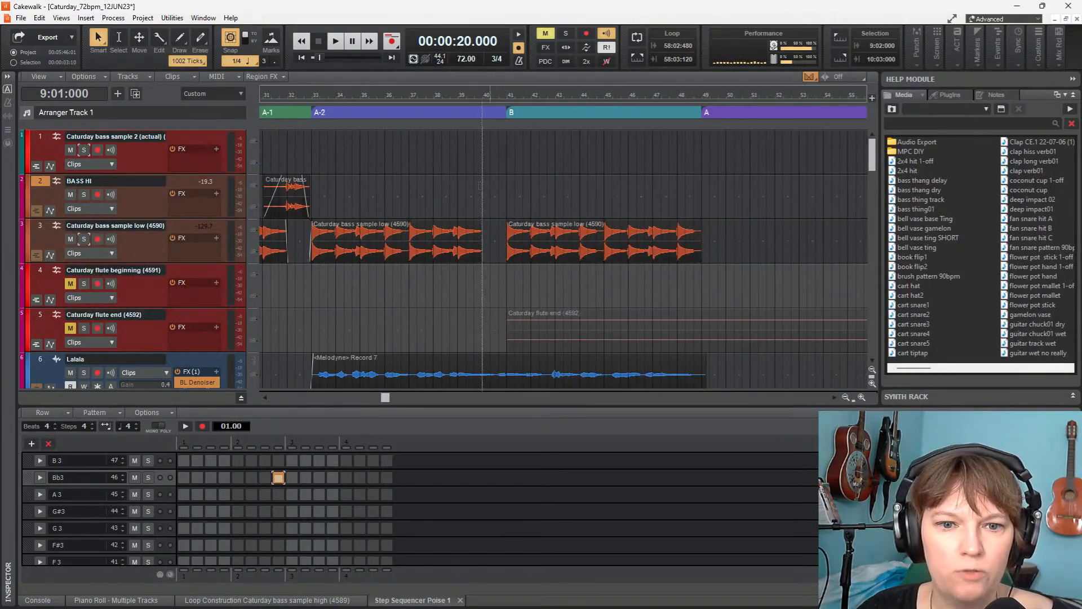
click(483, 199)
key(ctrl+v)
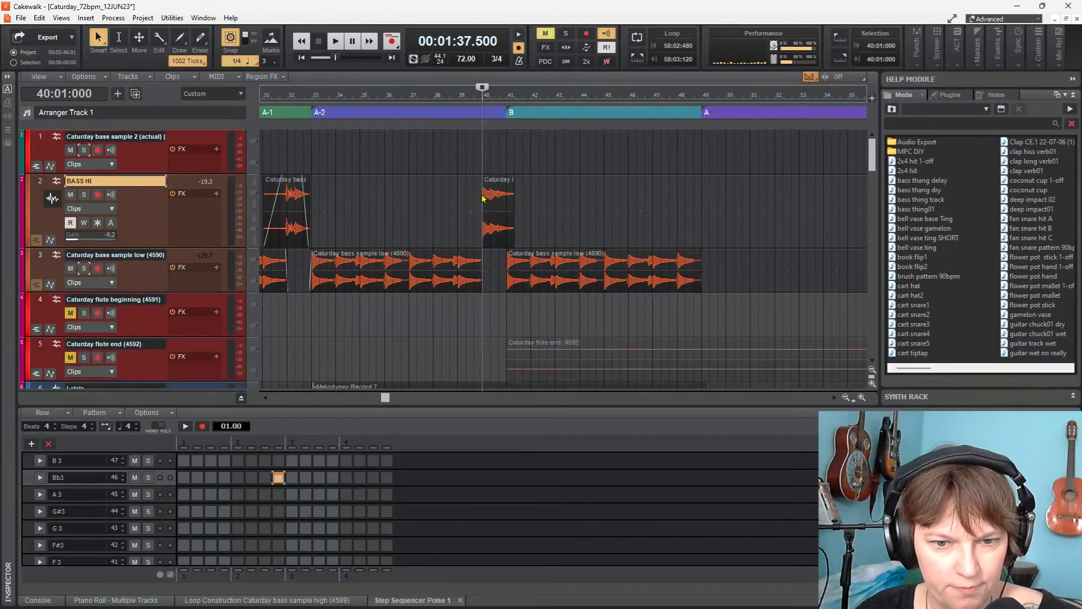
key(space)
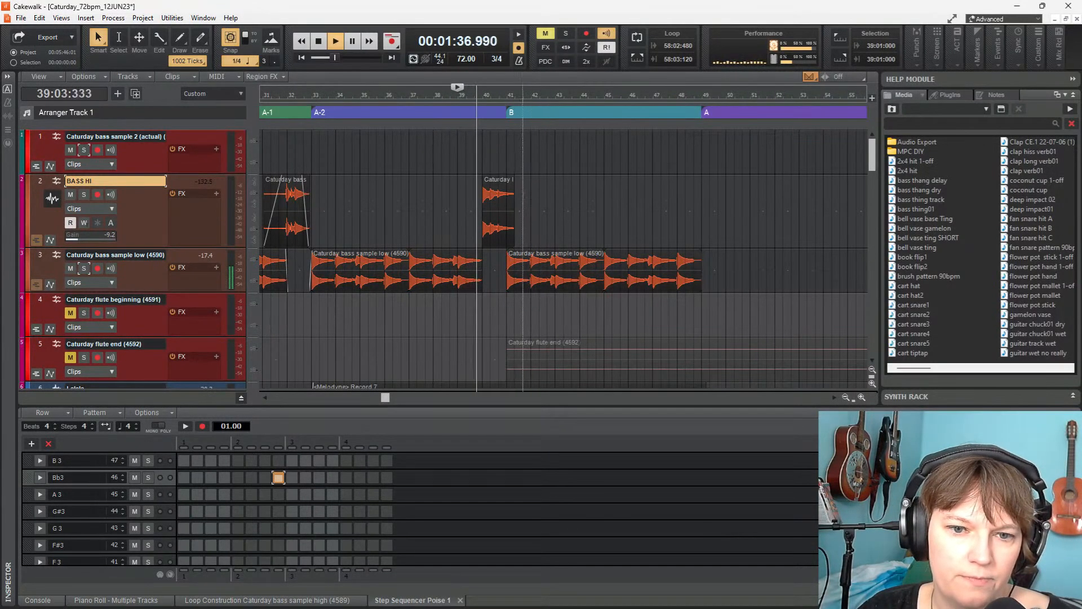
key(space)
Move the pasted BASS HI clip to start at 40:01:120 and play the transition into section B
scroll(498, 197, up, 1)
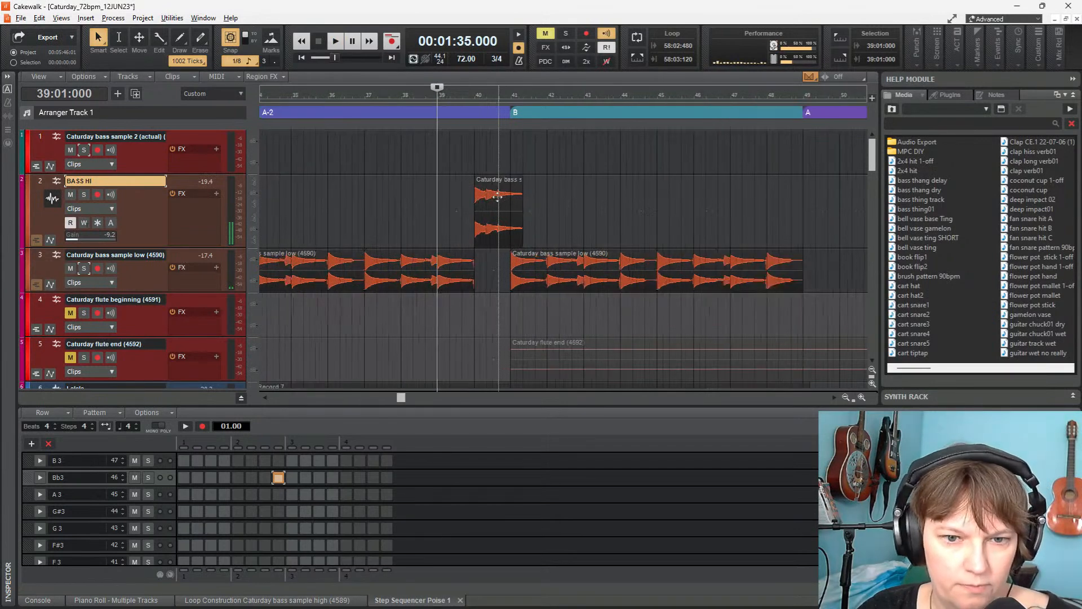
scroll(498, 213, up, 3)
drag(458, 194, 463, 193)
key(space)
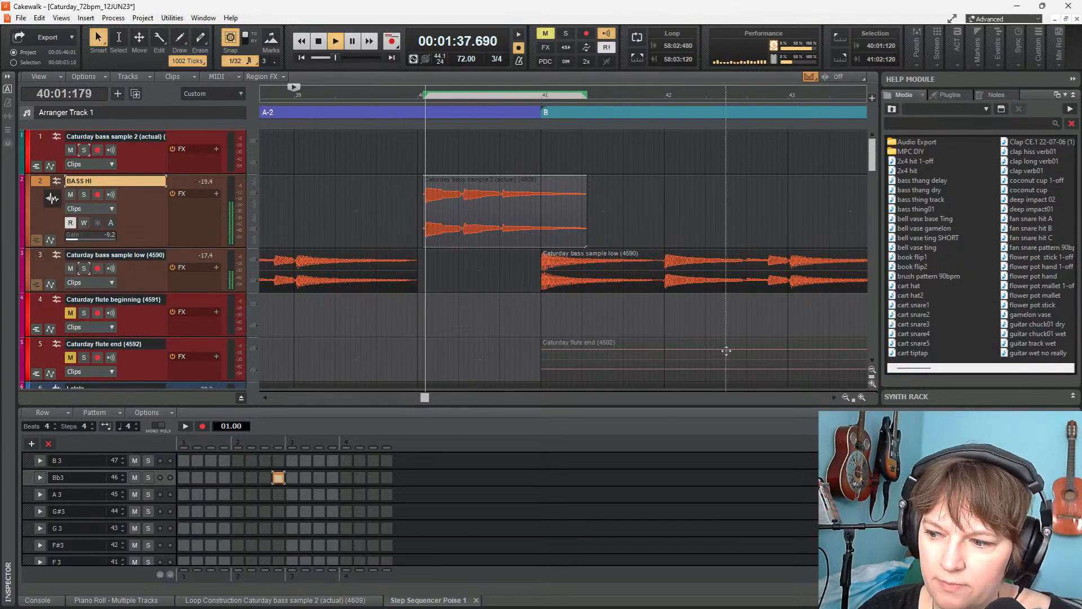
key(space)
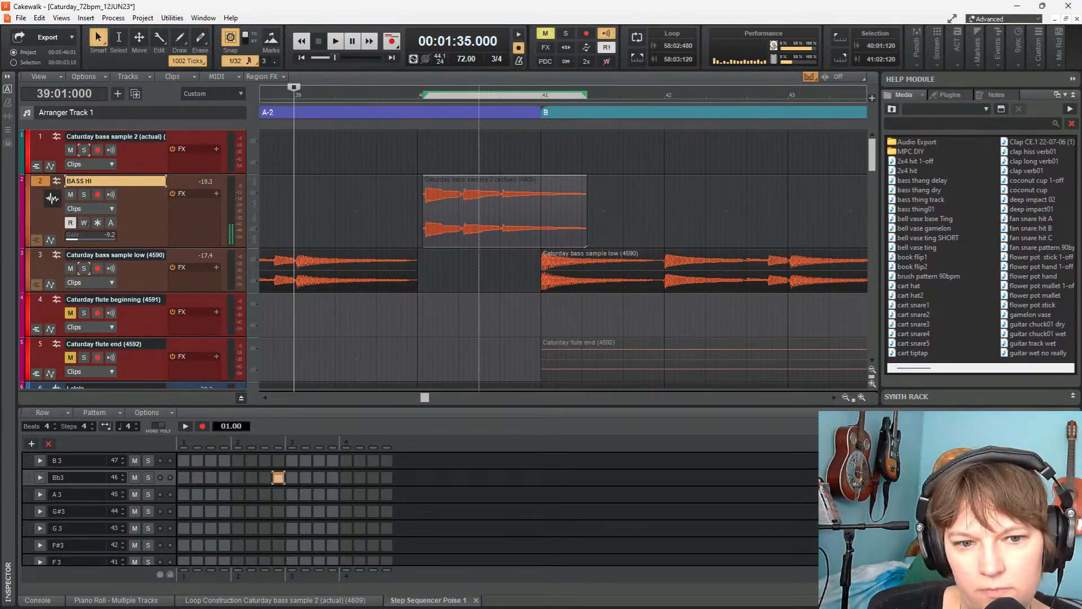
Shift the pasted BASS HI clip to start at 40:01:360 and check its timing by playing from 39:01:000
drag(468, 211, 481, 210)
key(space)
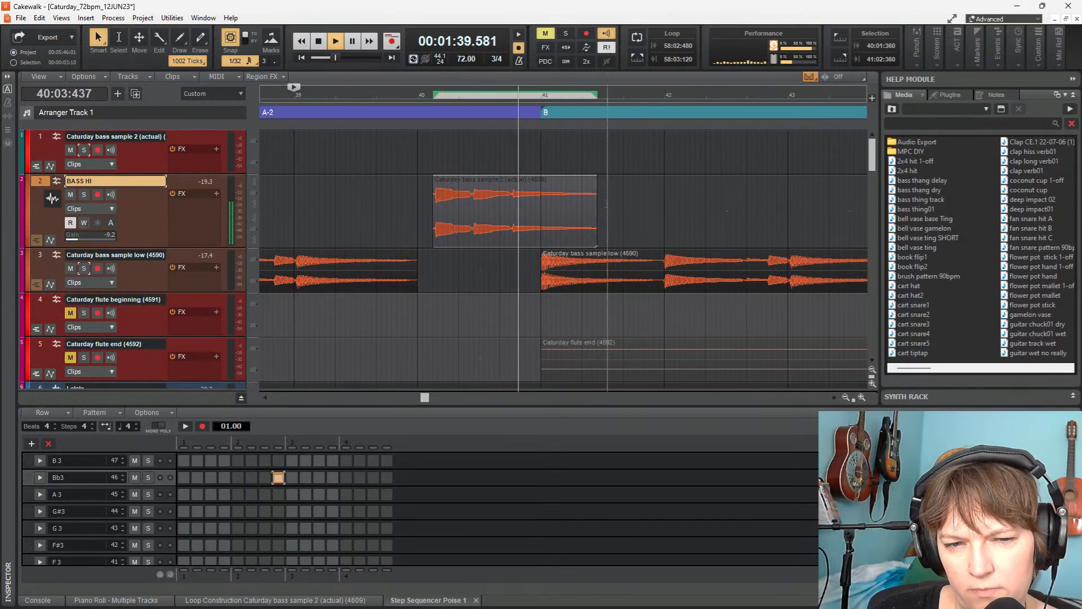
key(space)
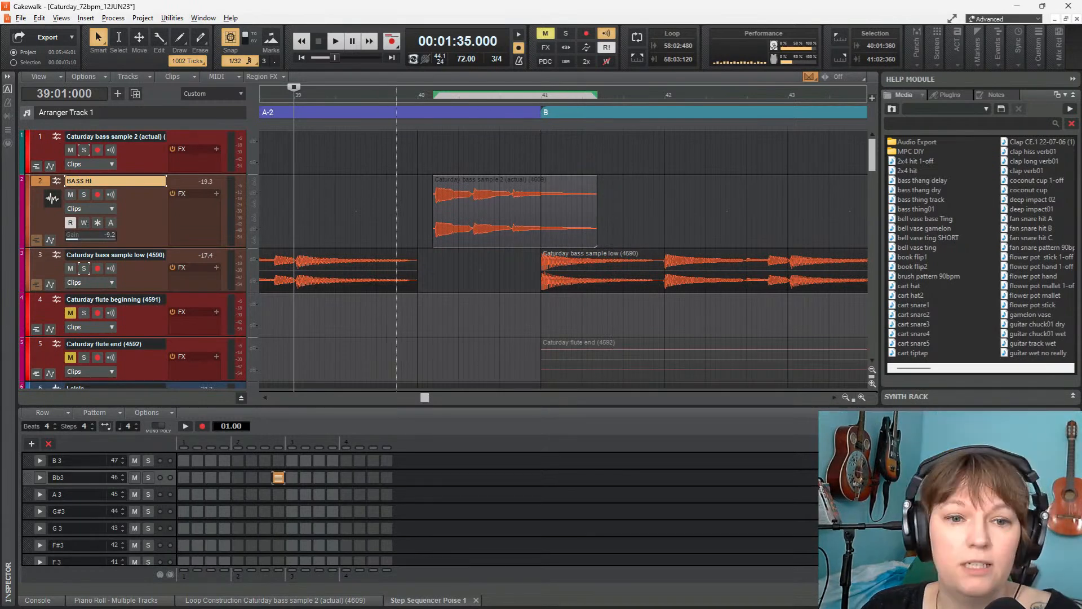
Move the pasted BASS HI clip to start at 40:01:900 and play the transition from 37:01:000
scroll(575, 140, up, 5)
mouse_move(558, 194)
mouse_down()
mouse_move(645, 198)
mouse_move(585, 210)
mouse_up()
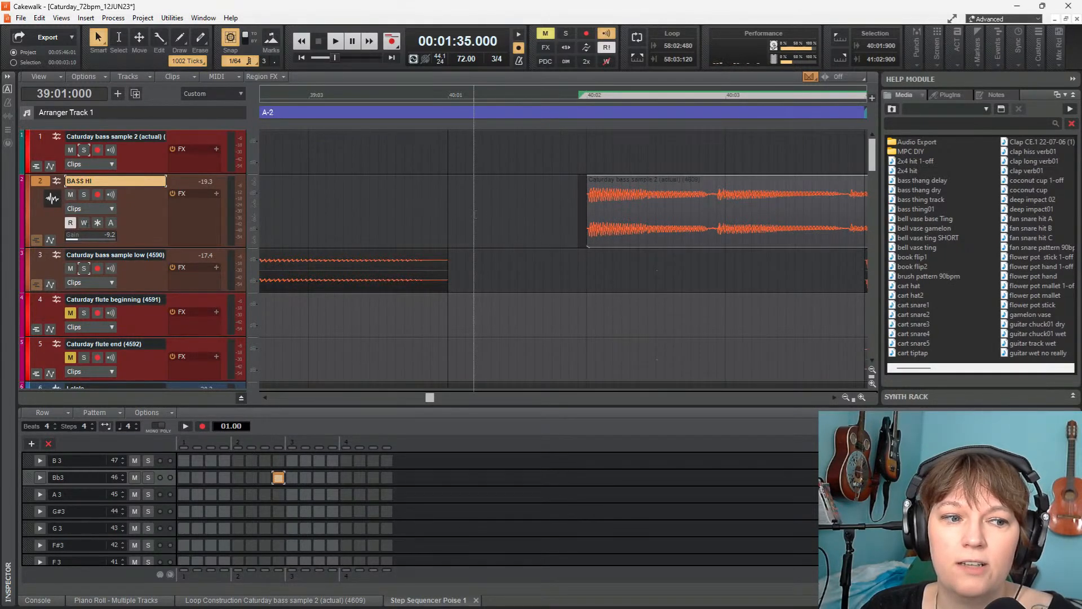
ctrl+scroll(478, 226, down, 3)
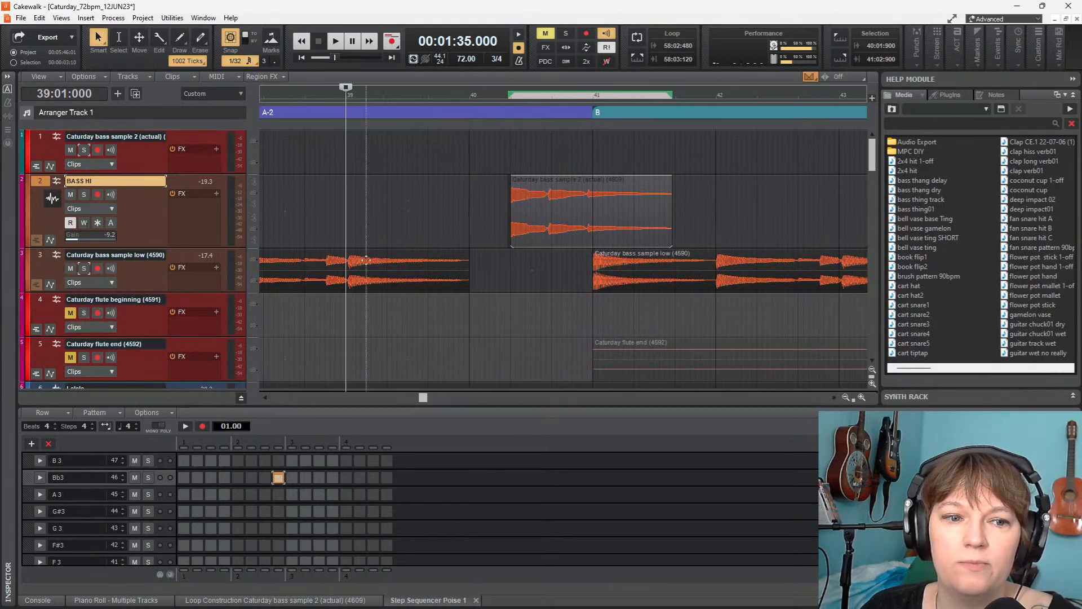
click(305, 225)
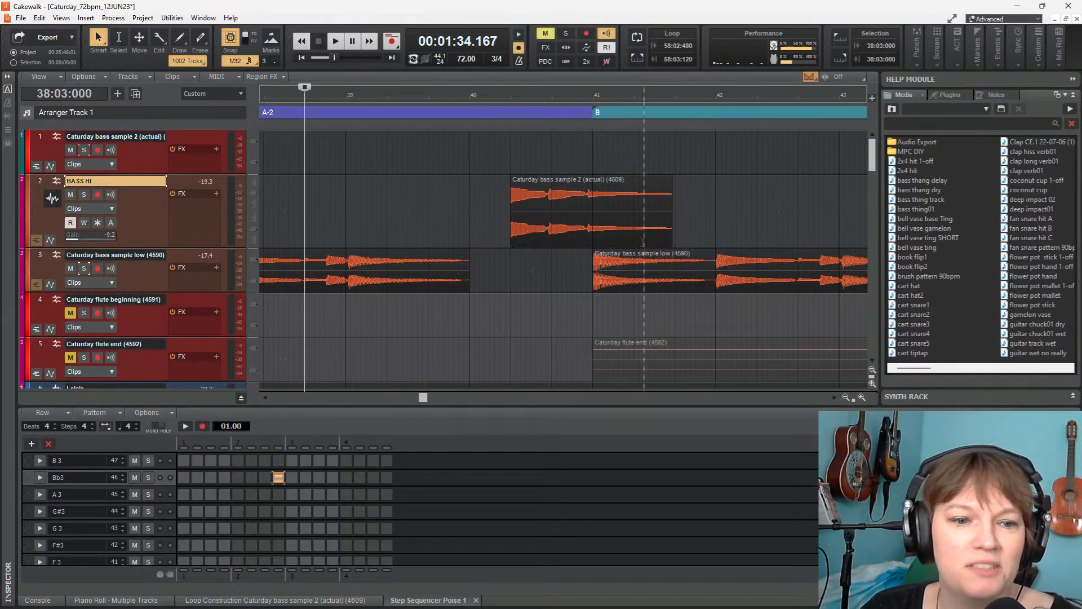
scroll(455, 254, down, 2)
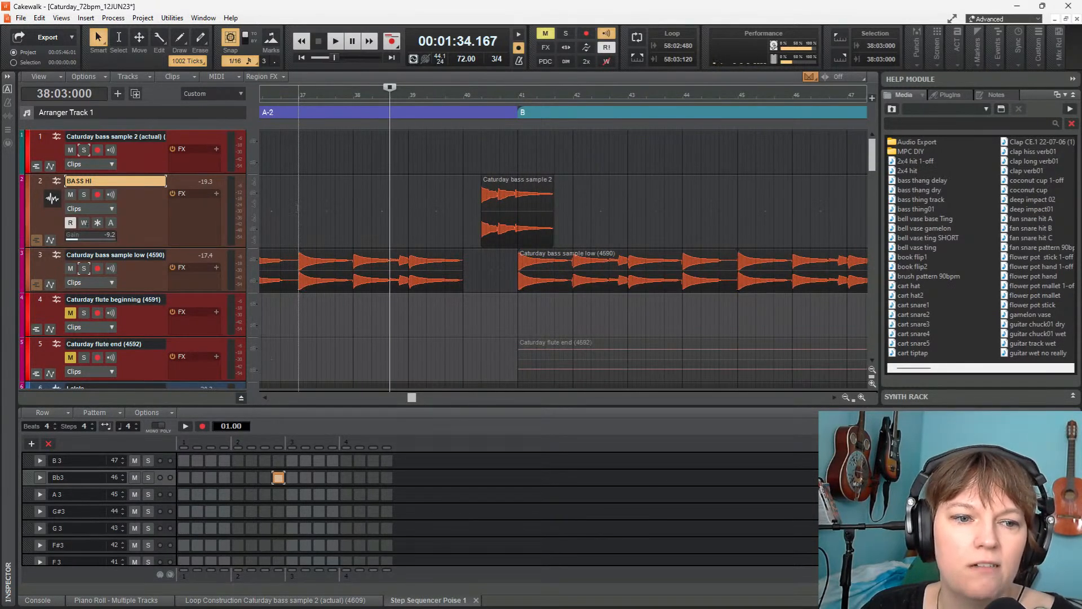
click(297, 93)
key(space)
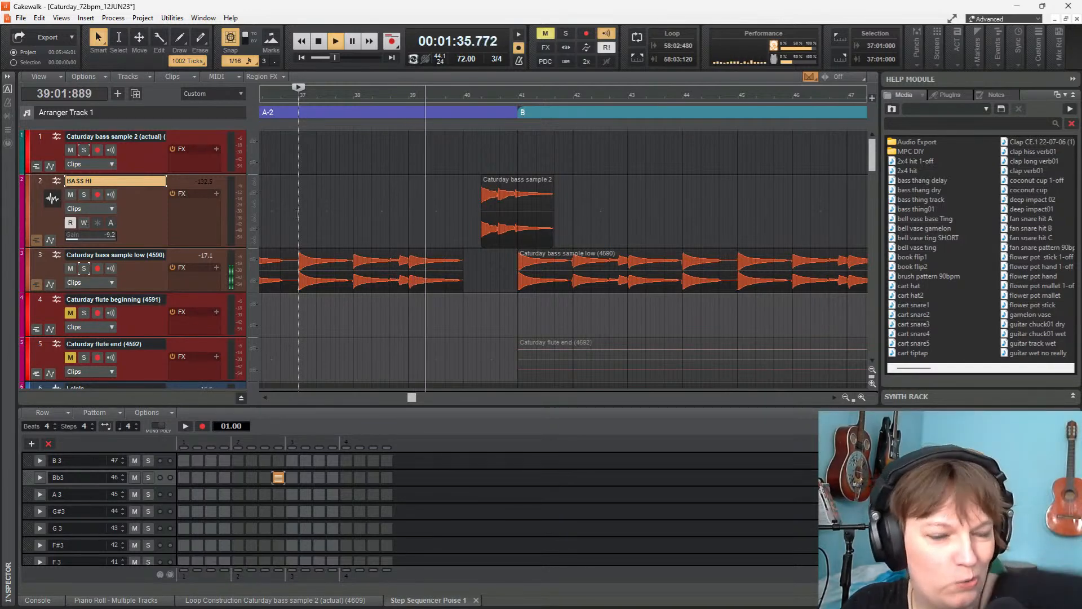
key(space)
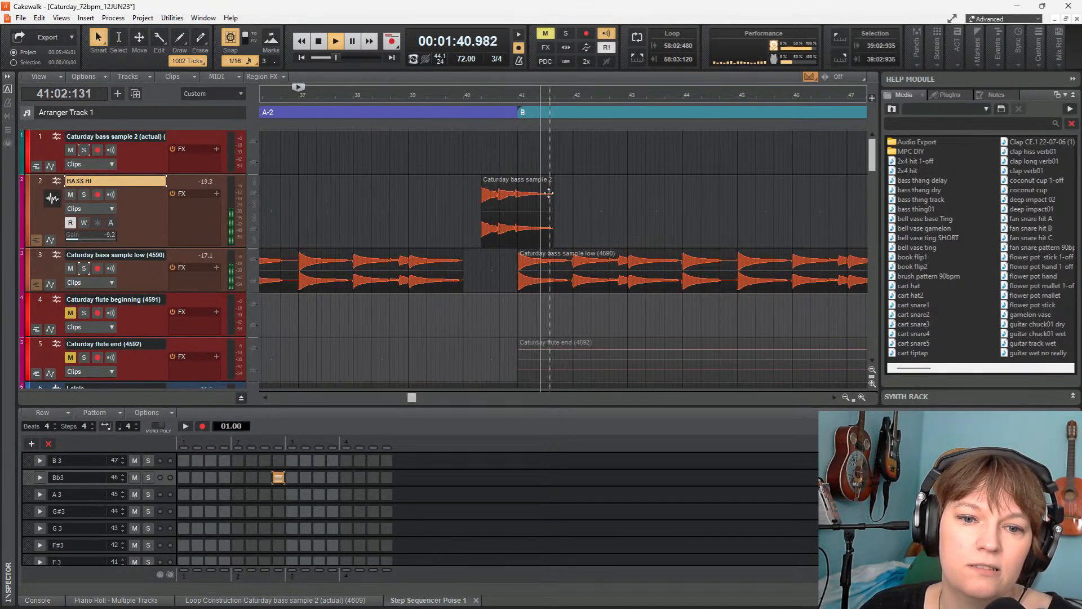
Shift the pasted BASS HI clip earlier to start at 39:03:000 and play the lead-in to section B from 38:01:000
key(space)
drag(512, 198, 476, 195)
key(space)
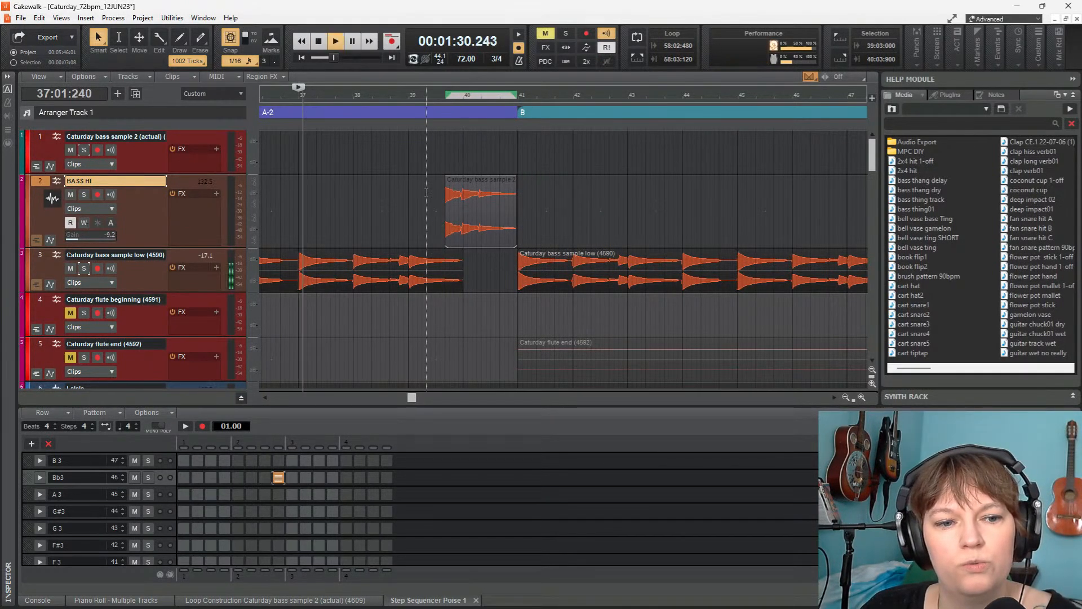
click(354, 211)
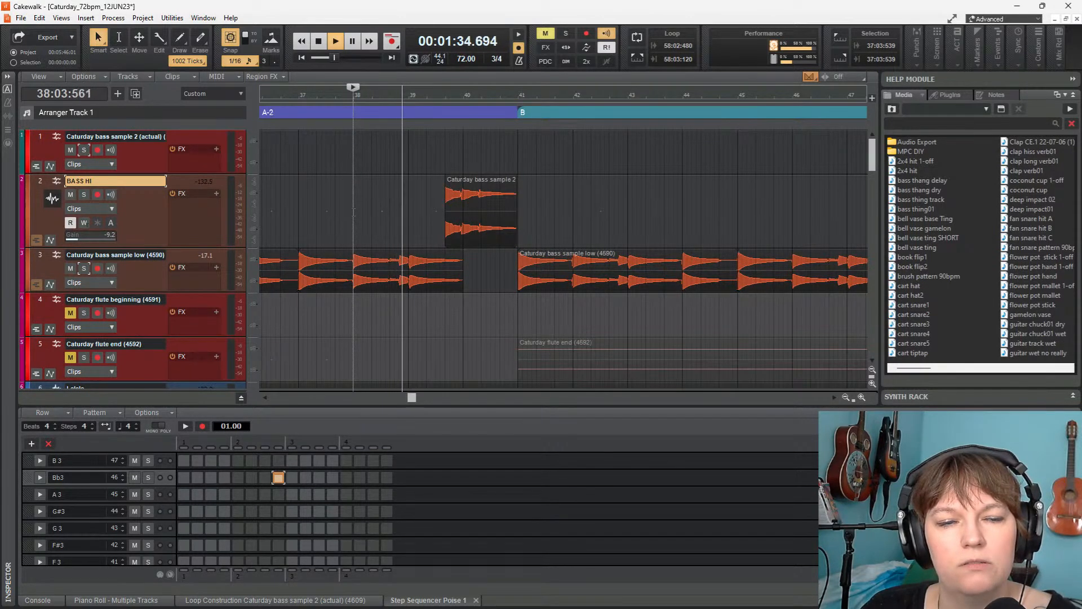
click(354, 213)
click(354, 213)
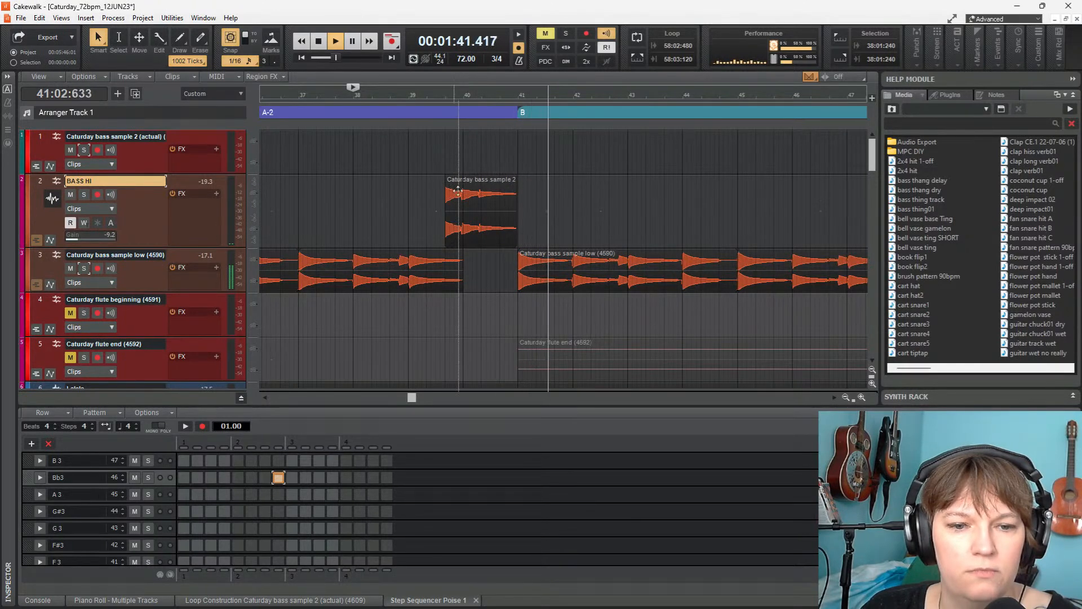
key(space)
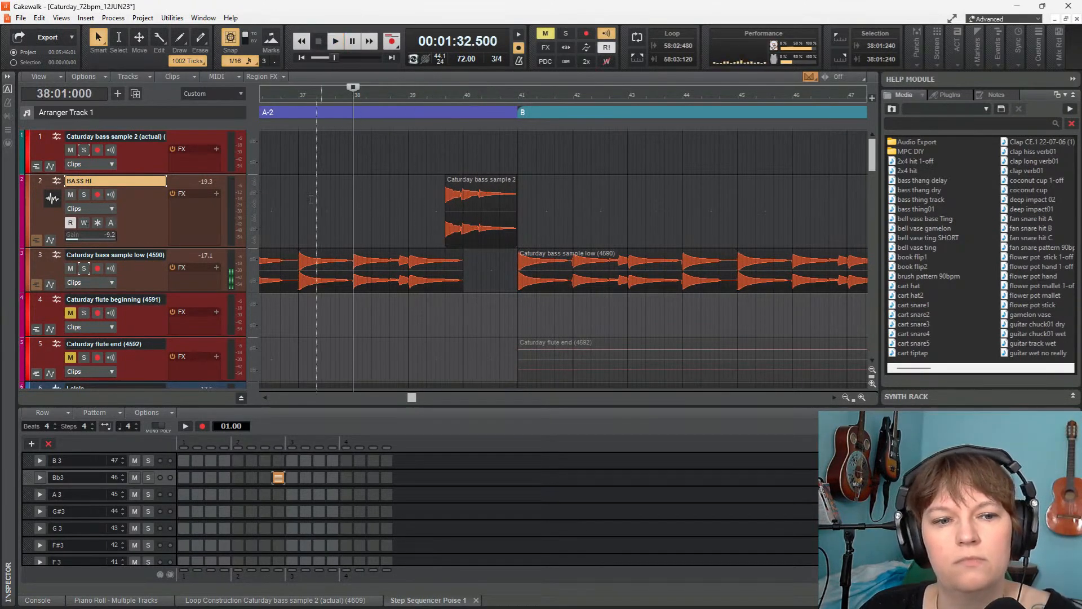
Move the pasted BASS HI clip back to 40:01:000 and audition the transition from 37:01:000 and 36:01:000
scroll(423, 232, down, 3)
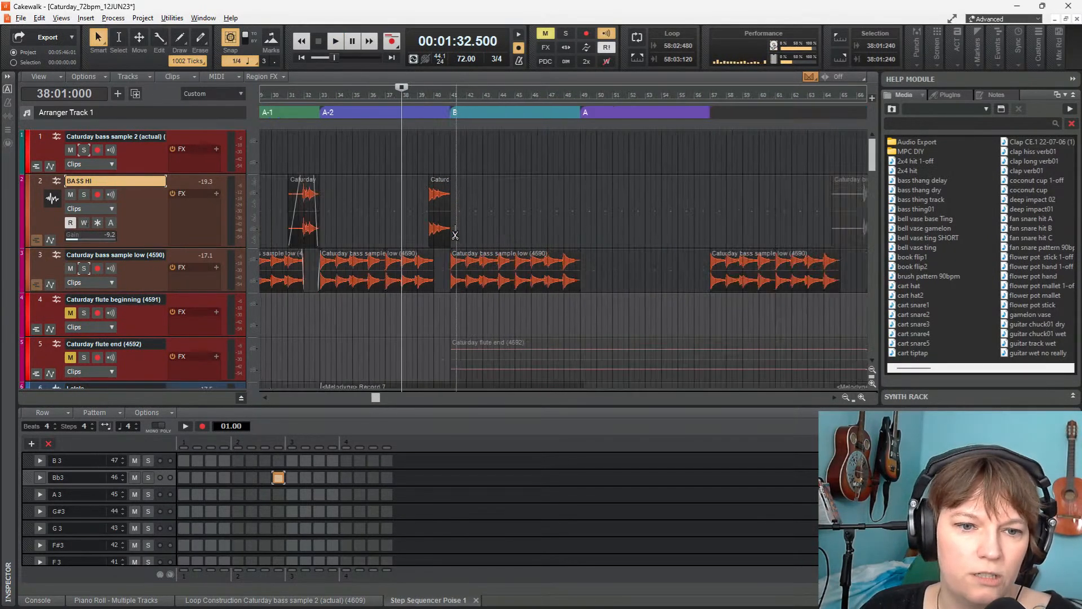
key(space)
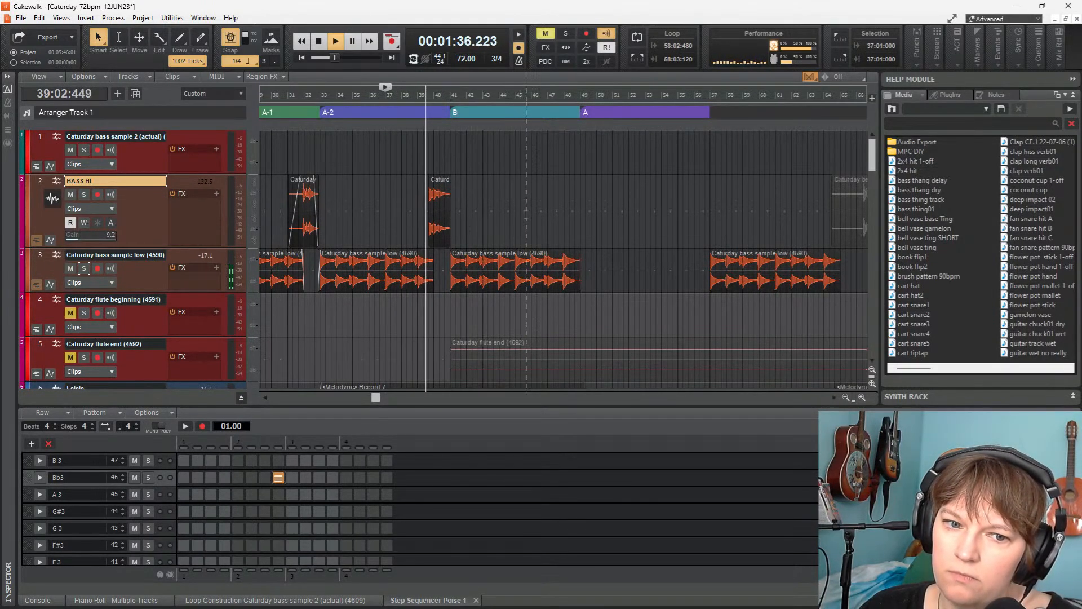
key(space)
click(440, 211)
drag(440, 211, 446, 211)
key(space)
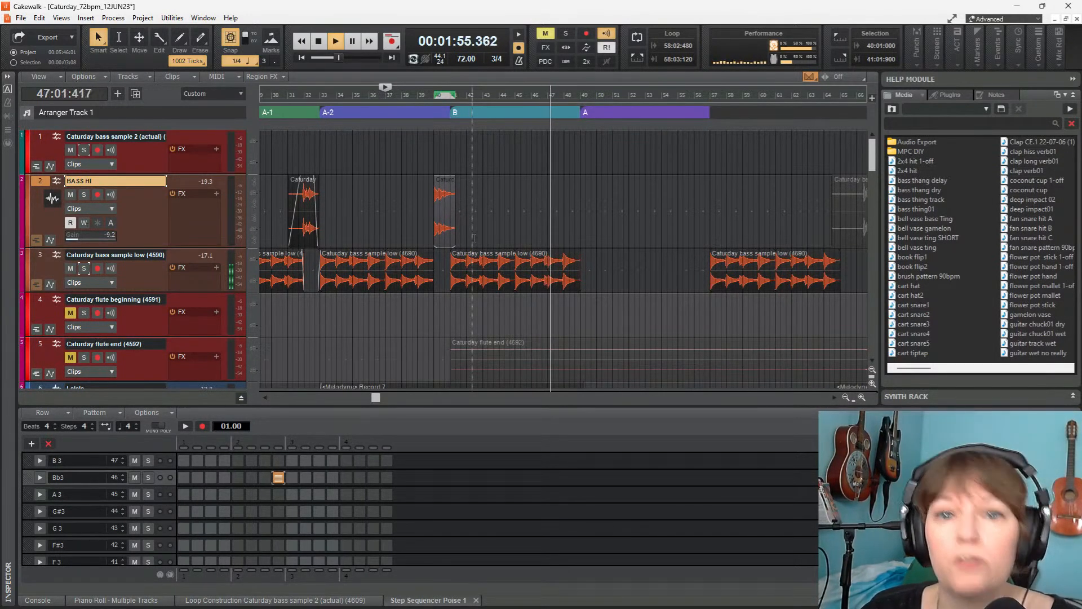
key(space)
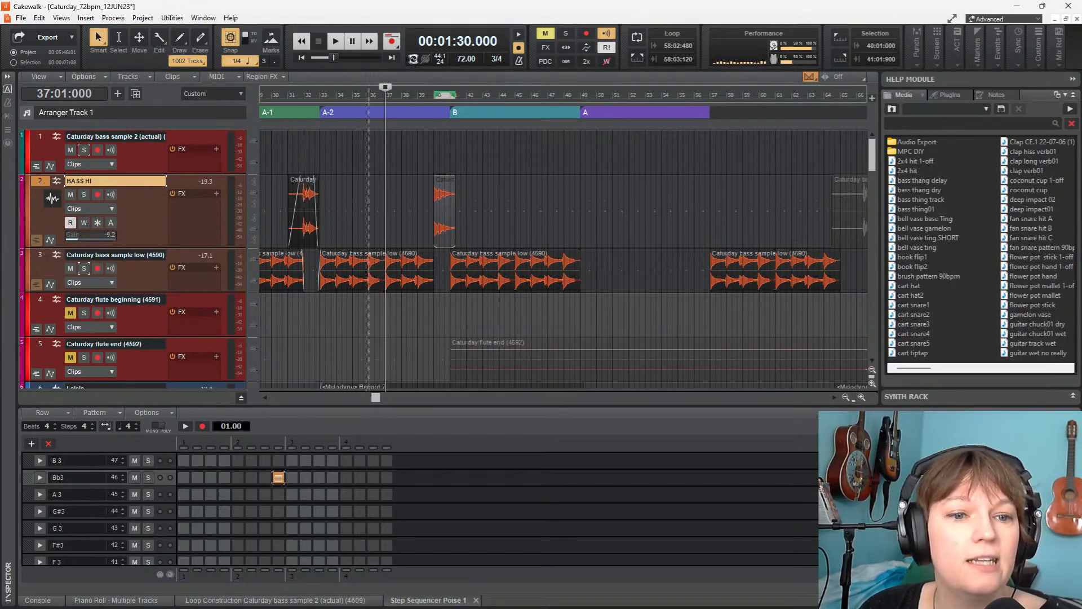
click(370, 199)
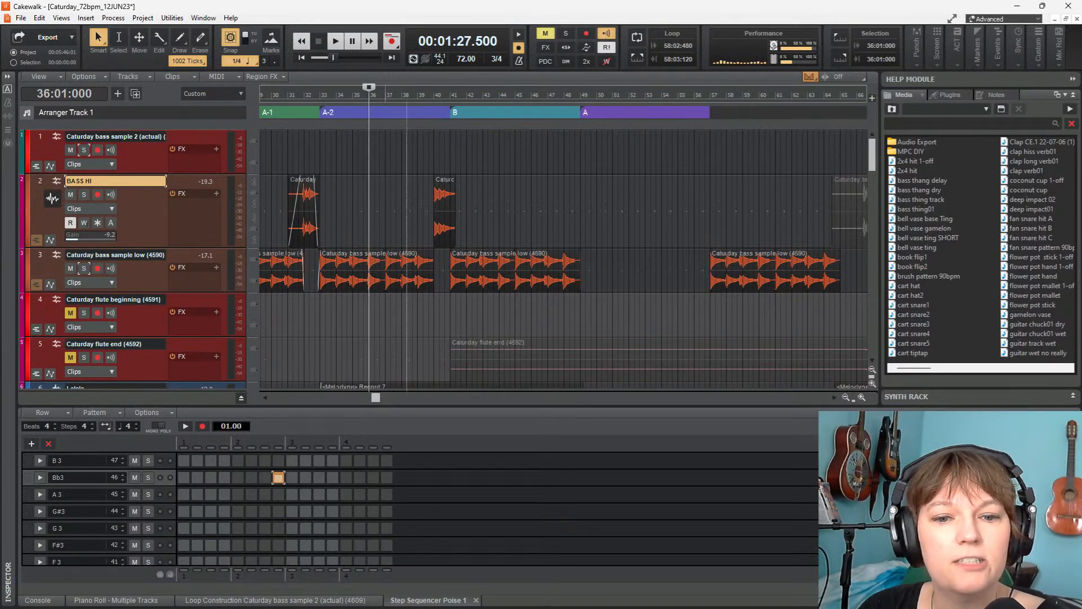
click(336, 44)
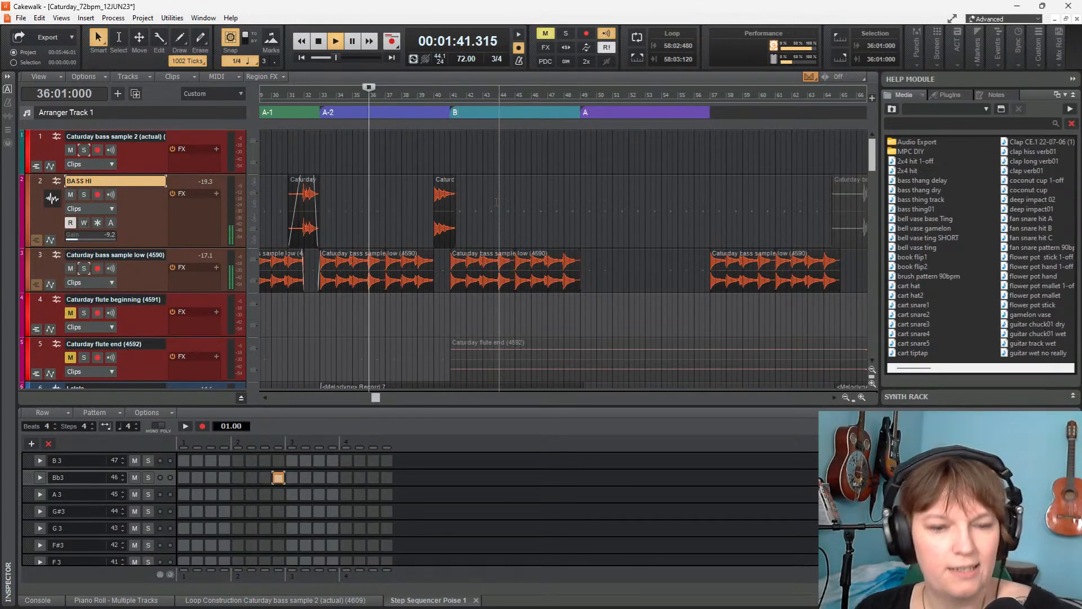
key(space)
Delete the pasted BASS HI clip at 40:01:000 before section B
scroll(494, 202, up, 2)
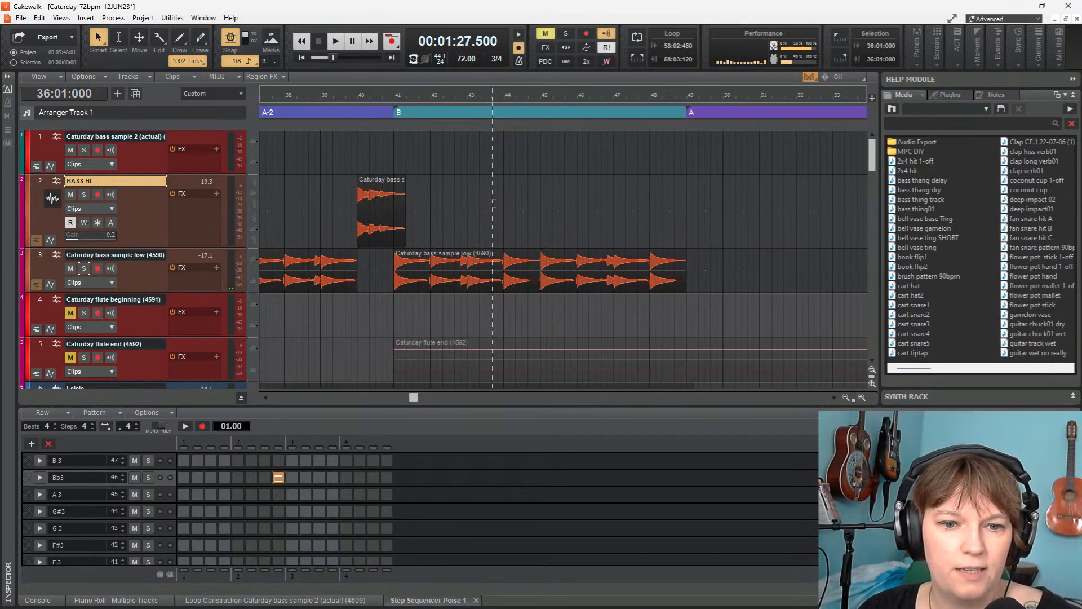
scroll(494, 202, down, 3)
click(460, 194)
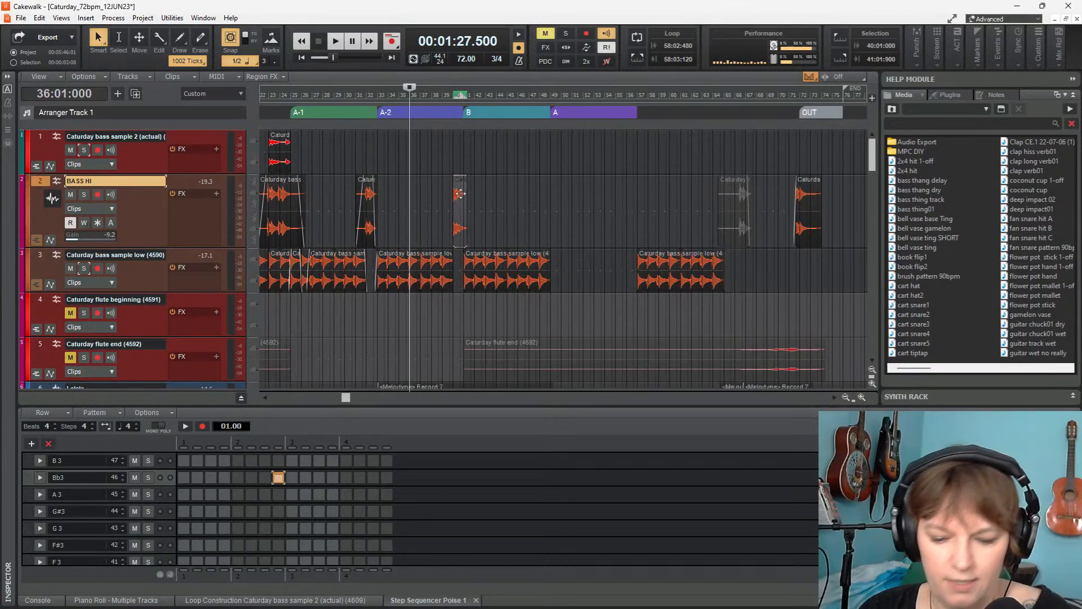
key(Delete)
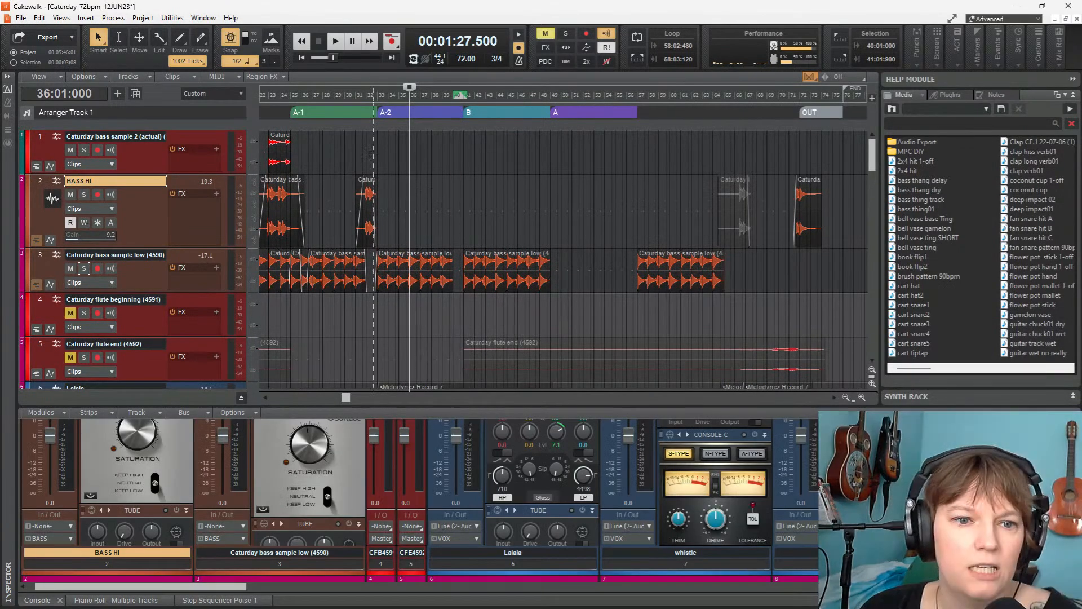
Audition the BASS HI clips at 32:01:000 and 10:03:000 as candidates for the fill
click(370, 155)
key(space)
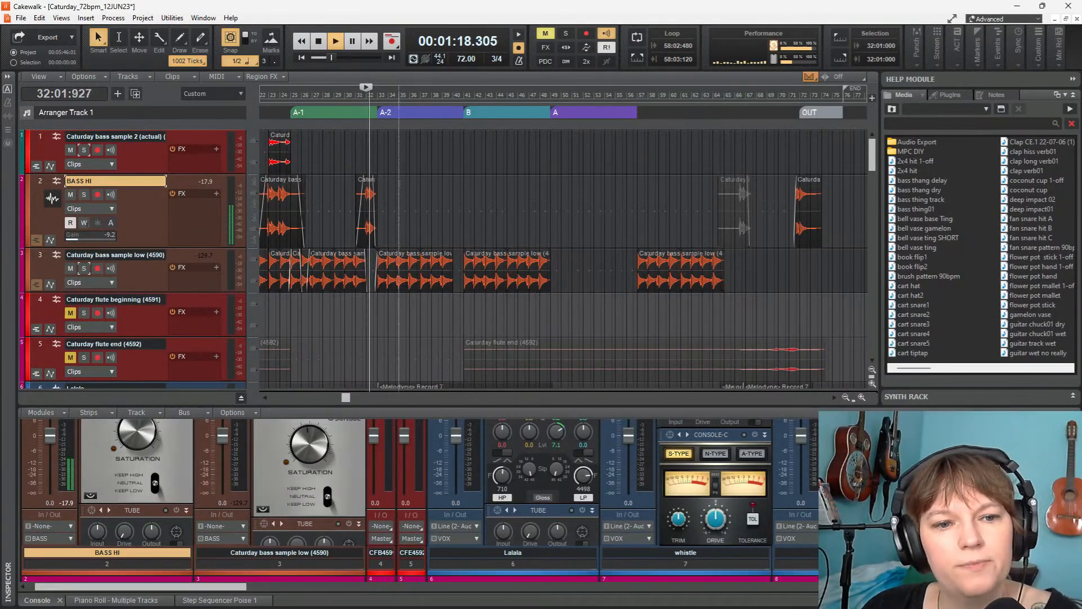
key(space)
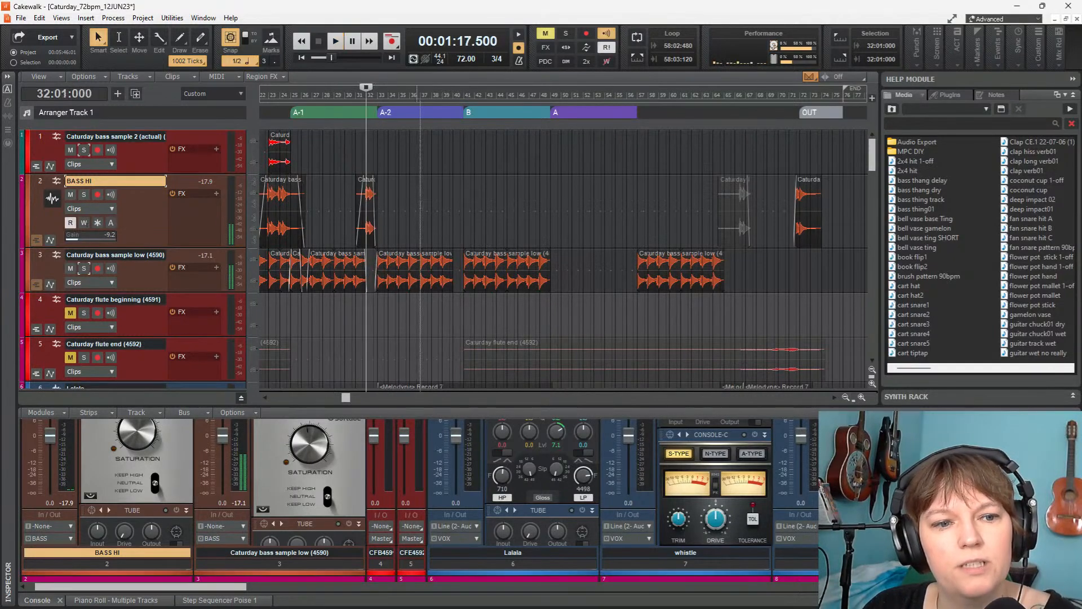
scroll(418, 204, left, 10)
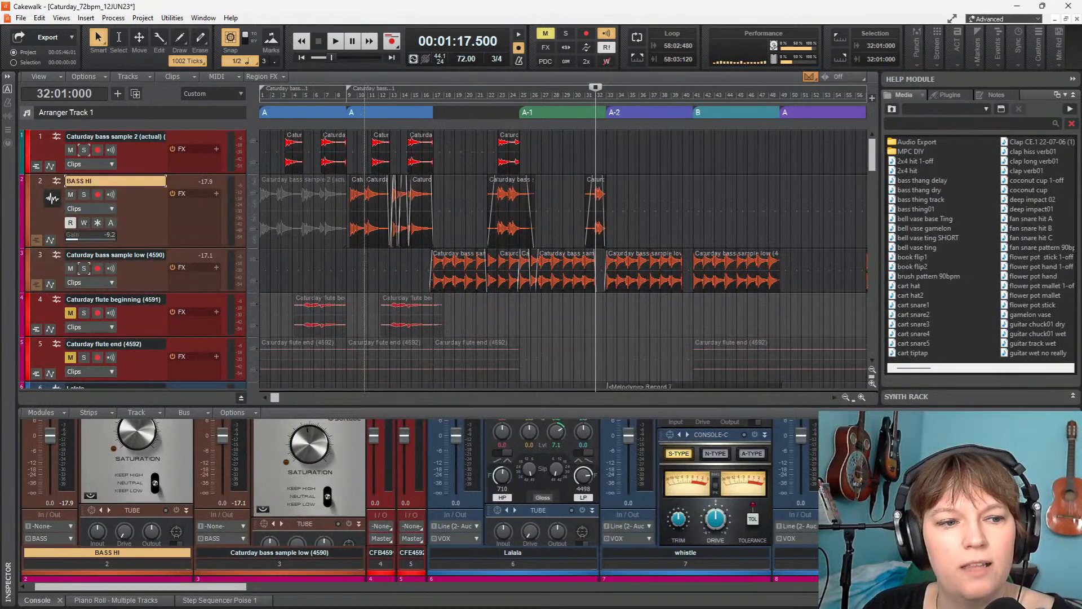
click(365, 258)
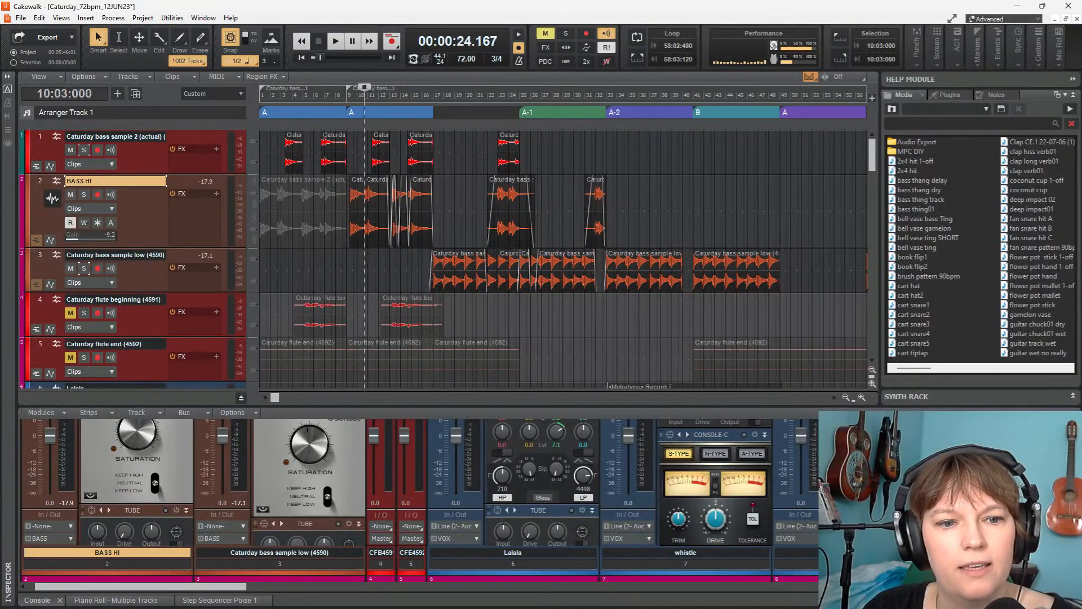
key(space)
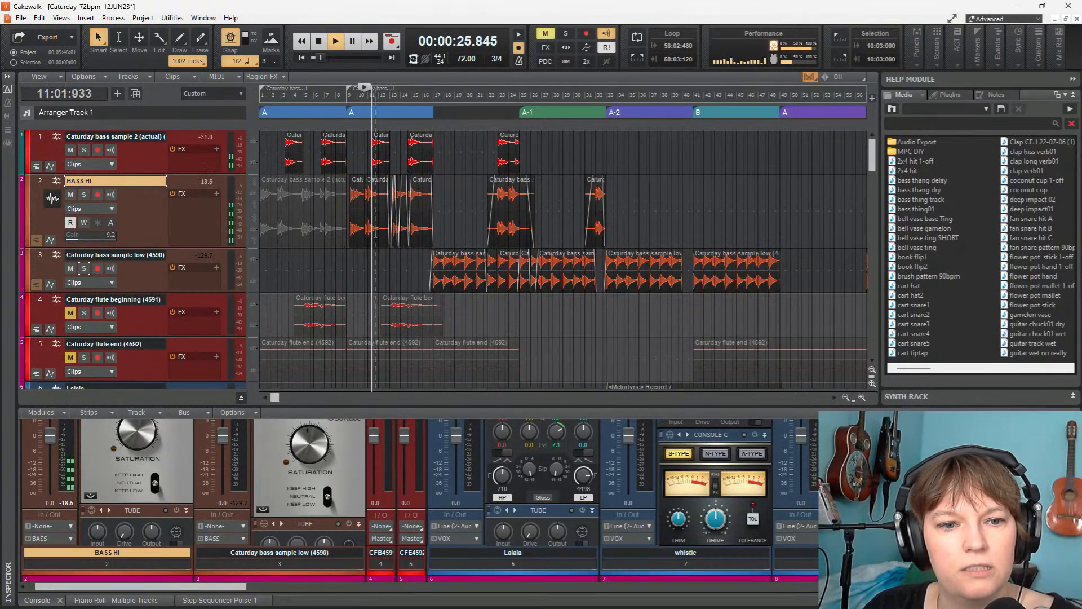
key(space)
Copy the BASS HI clip at 10:03:000 to 40:01:000 on the same track
click(379, 196)
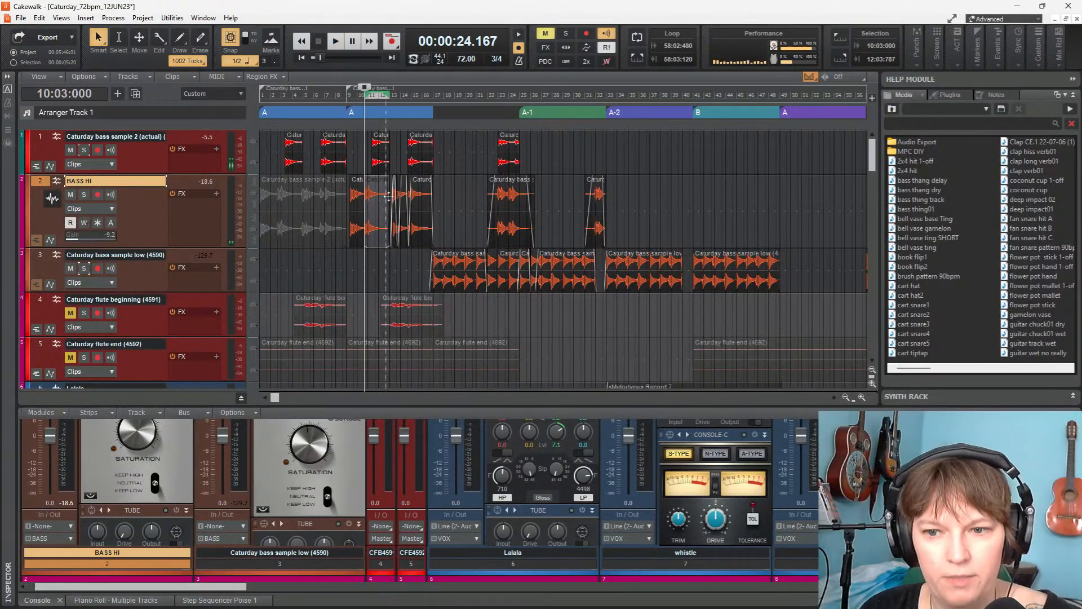
scroll(647, 210, right, 3)
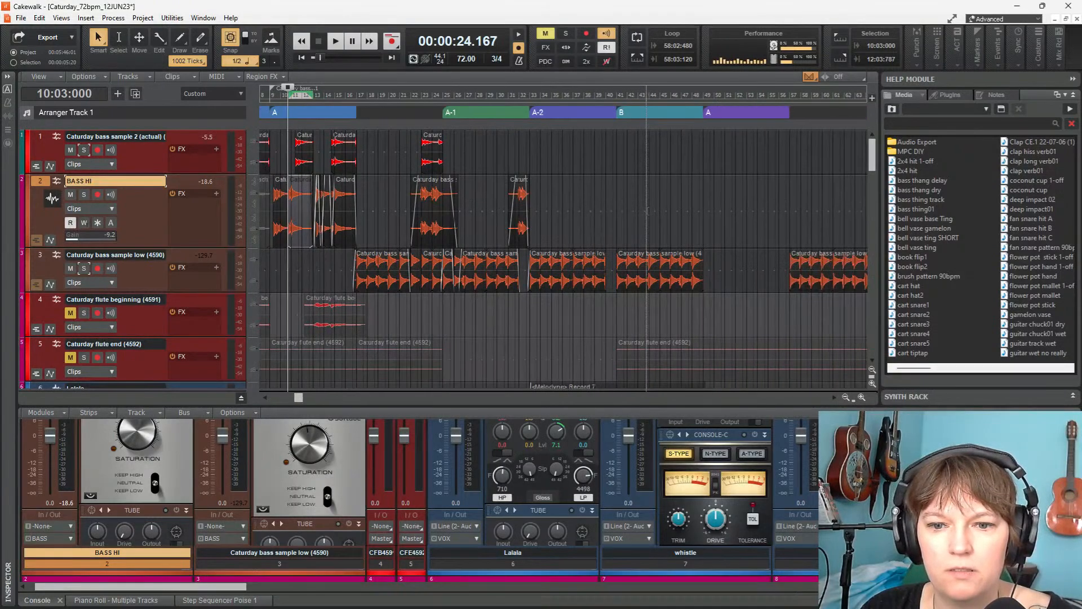
click(605, 203)
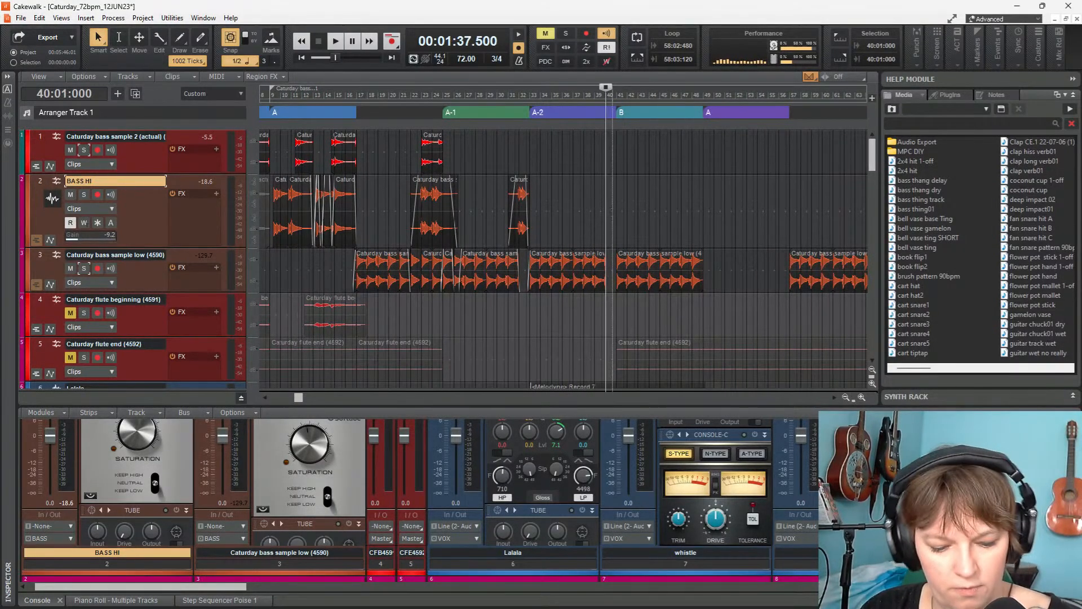
key(ctrl+v)
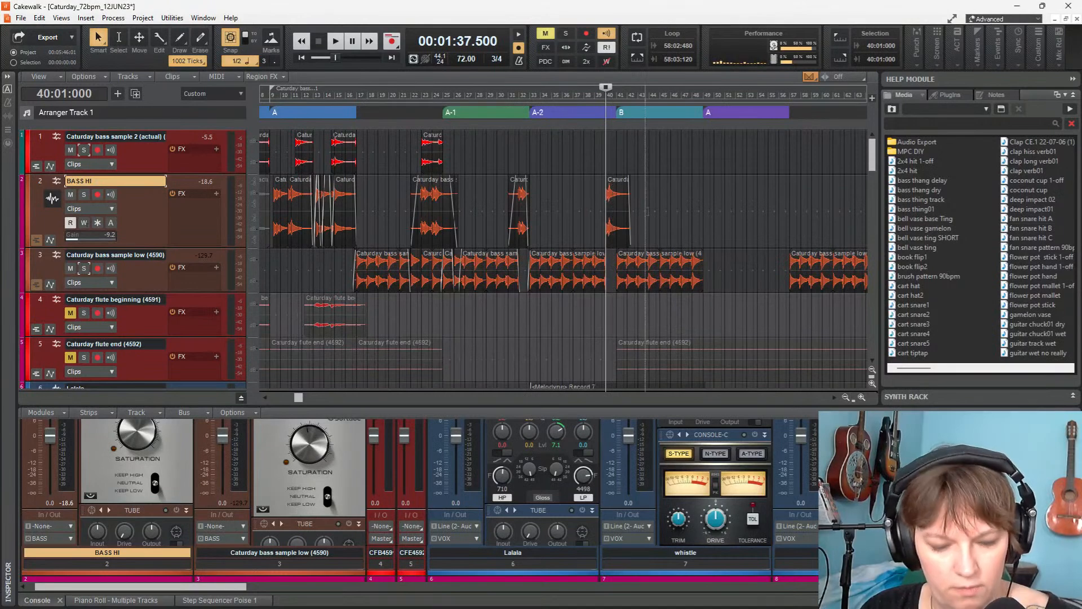
Play from 37:01:000 to check the new BASS HI fill's timing into section B
scroll(648, 209, up, 3)
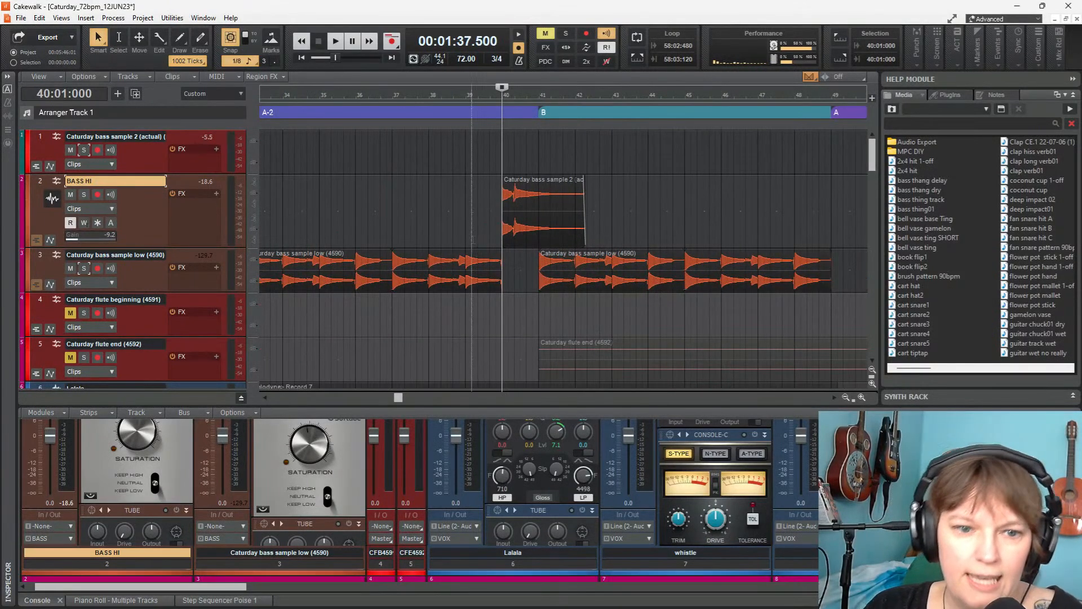
click(392, 229)
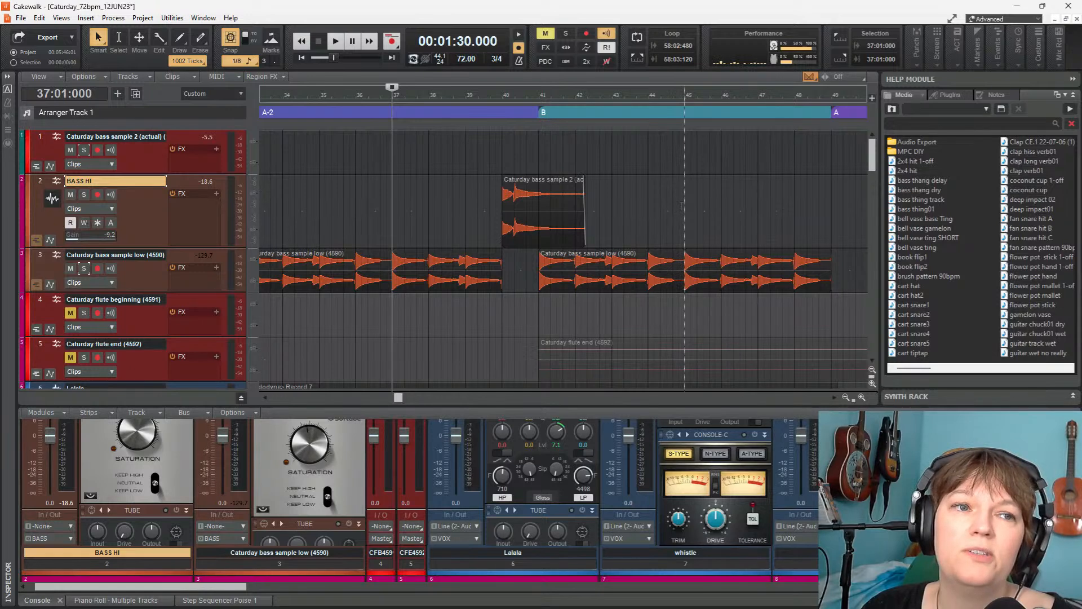
scroll(682, 206, down, 1)
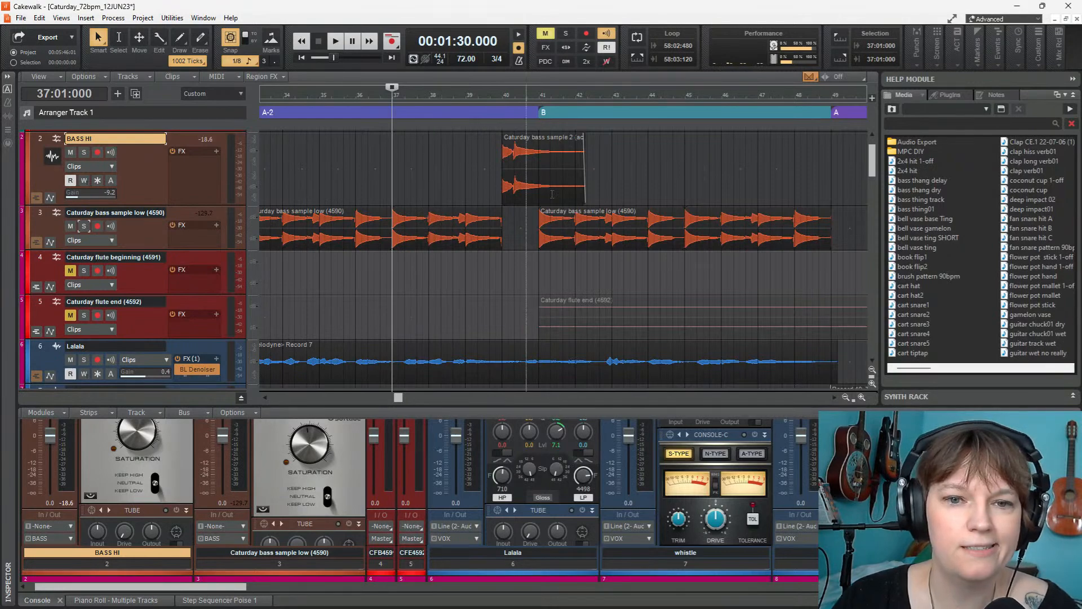
key(space)
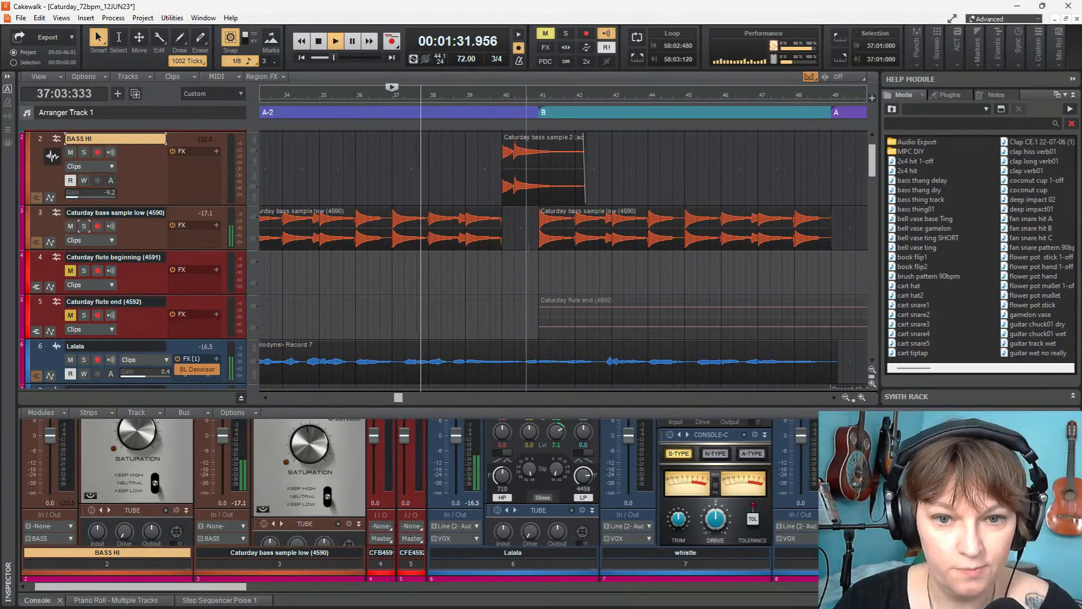
scroll(528, 246, up, 3)
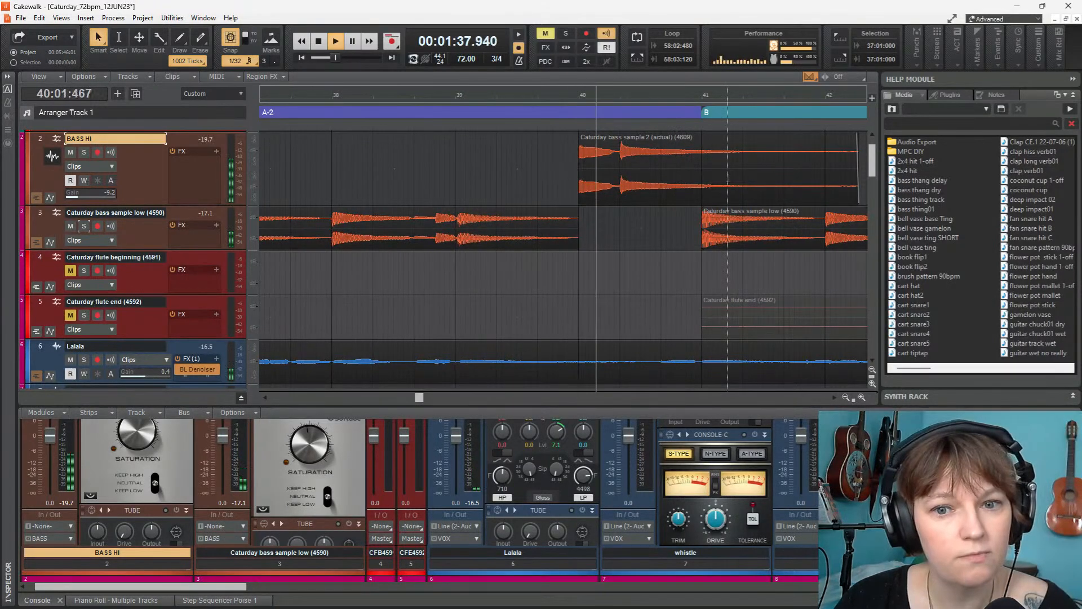
key(space)
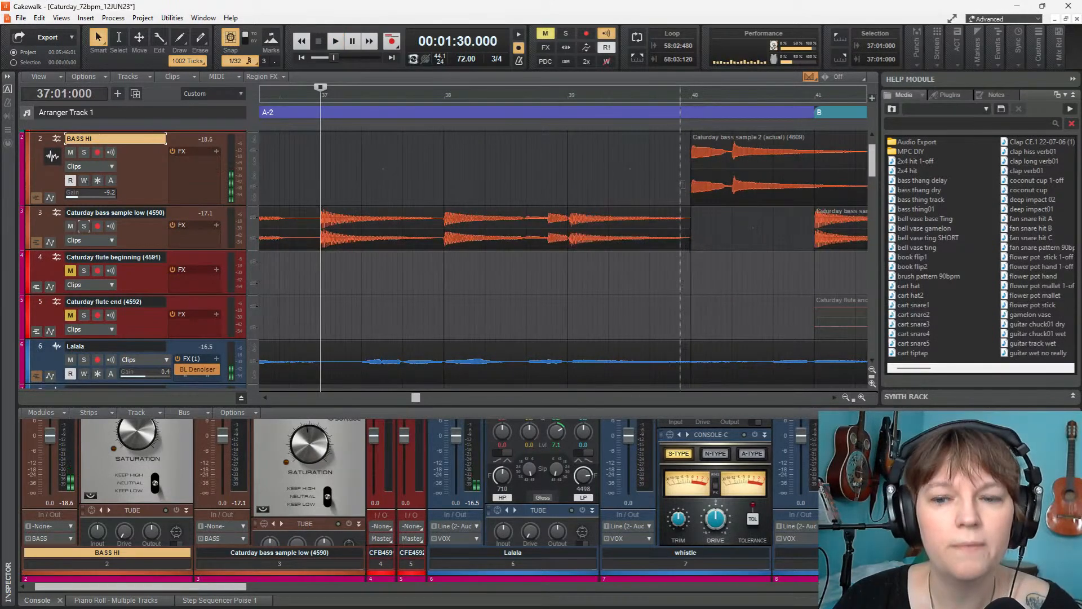
scroll(683, 185, right, 3)
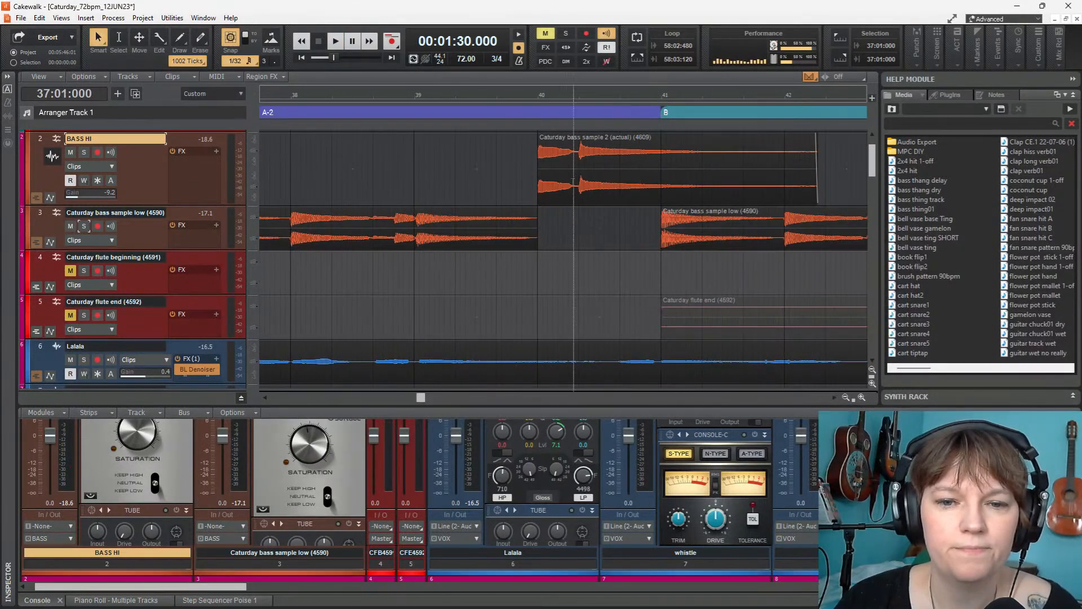
Trim the first hit off the BASS HI fill clip before section B and move the clip back to start at 40:01:000
drag(539, 197, 579, 202)
drag(624, 164, 584, 164)
Play the end of A-2 into section B, including from 37:01:000, to check the trimmed BASS HI fill
click(413, 186)
key(space)
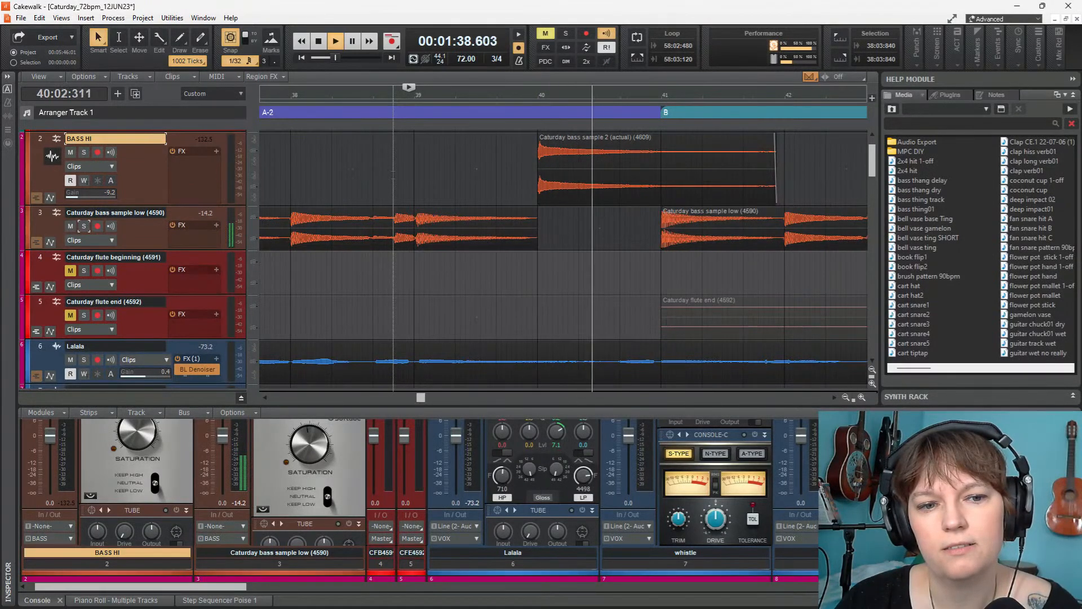
click(393, 176)
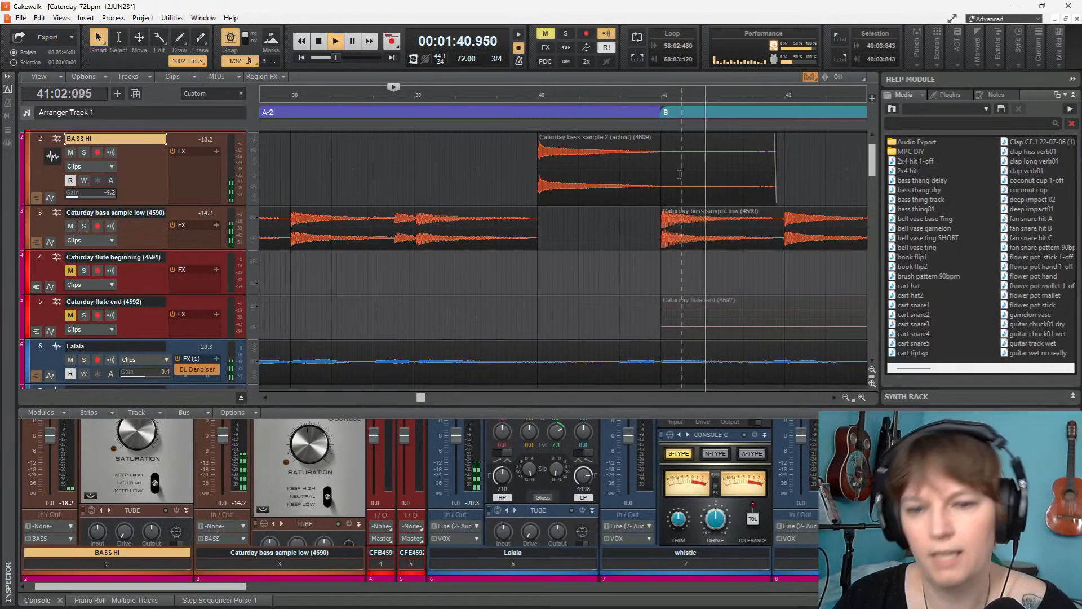
key(space)
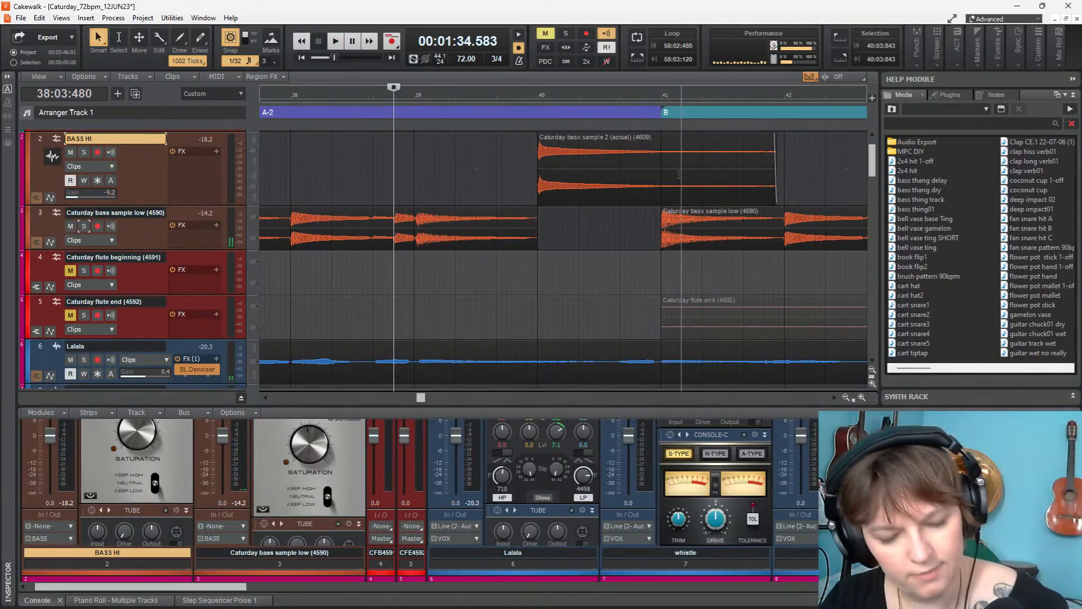
scroll(591, 265, down, 3)
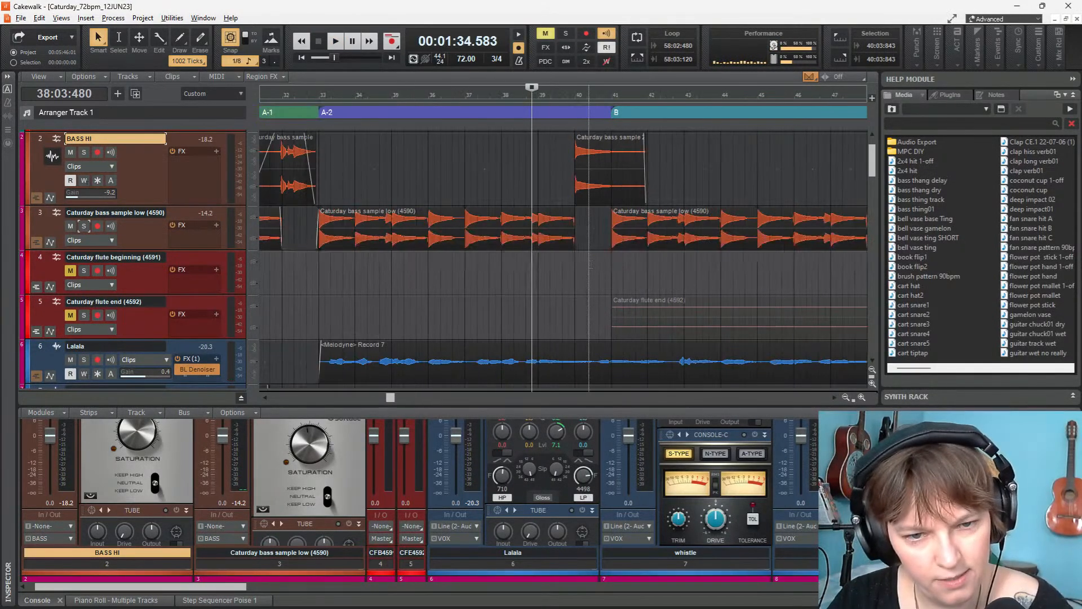
key(space)
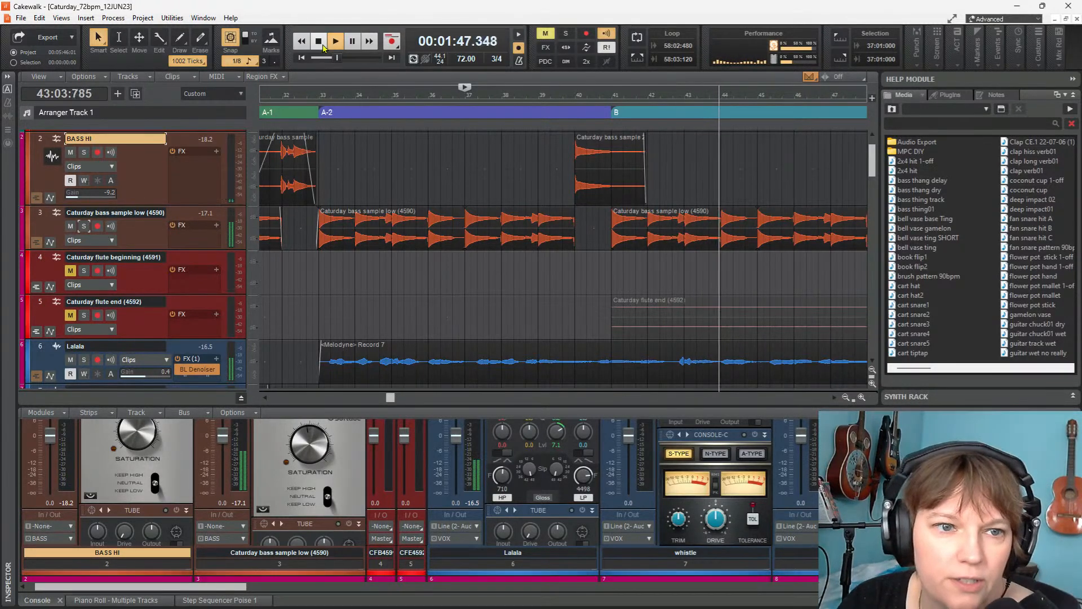
click(324, 47)
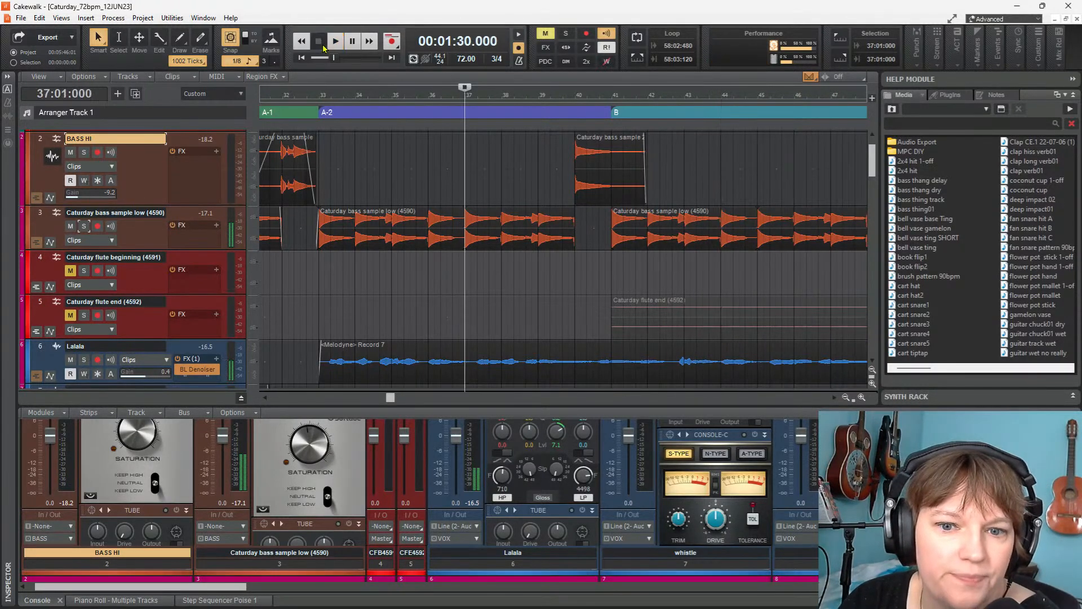
click(334, 43)
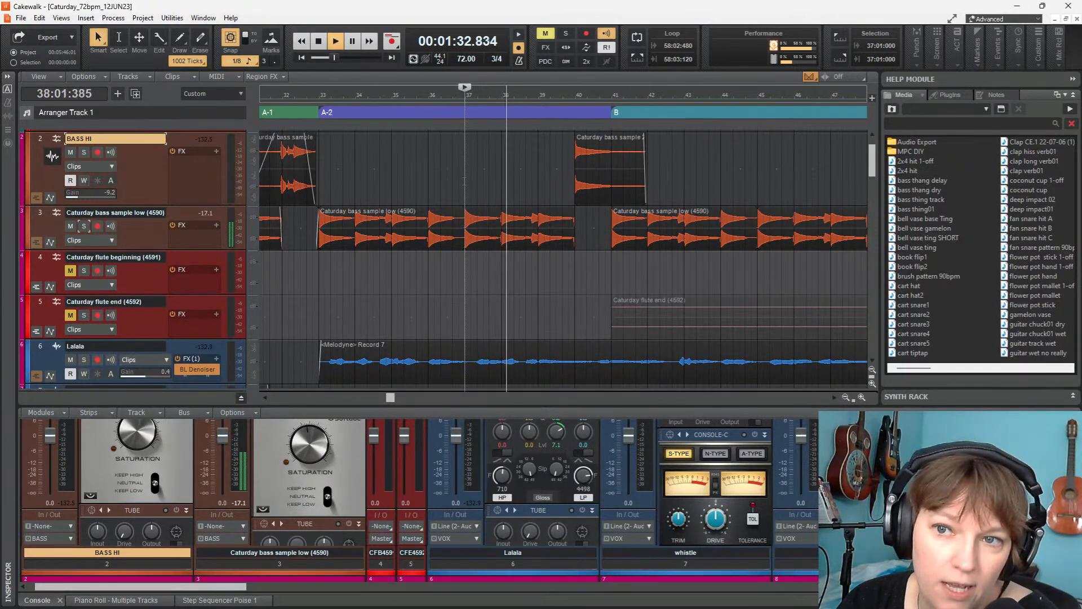
key(space)
key(space)
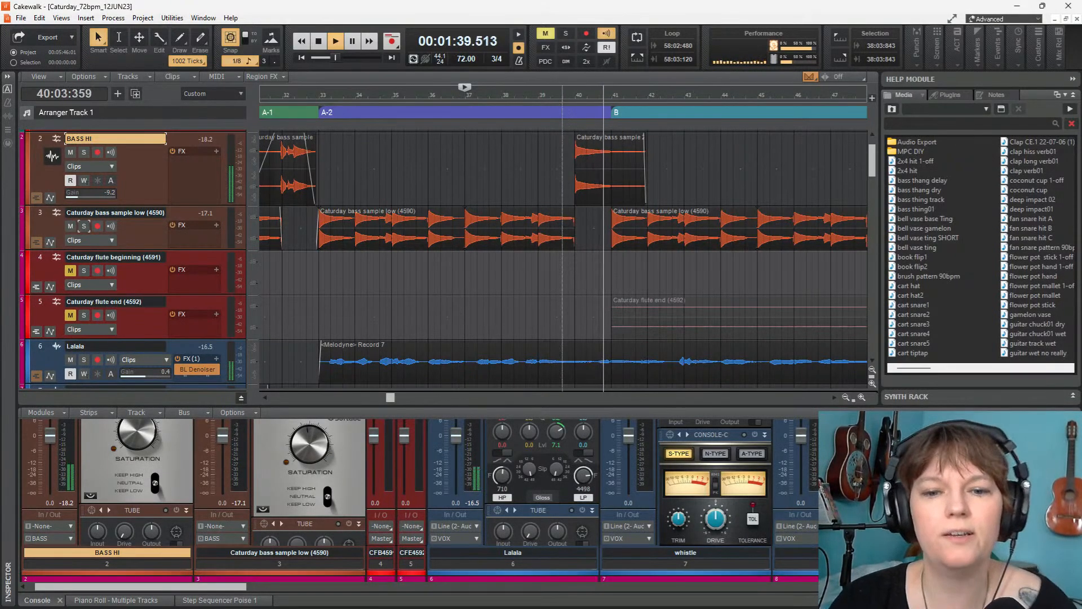
click(565, 276)
key(space)
Play from 40:01:000 to check how the winds and melotron parts sound beneath the bass break
scroll(583, 276, down, 3)
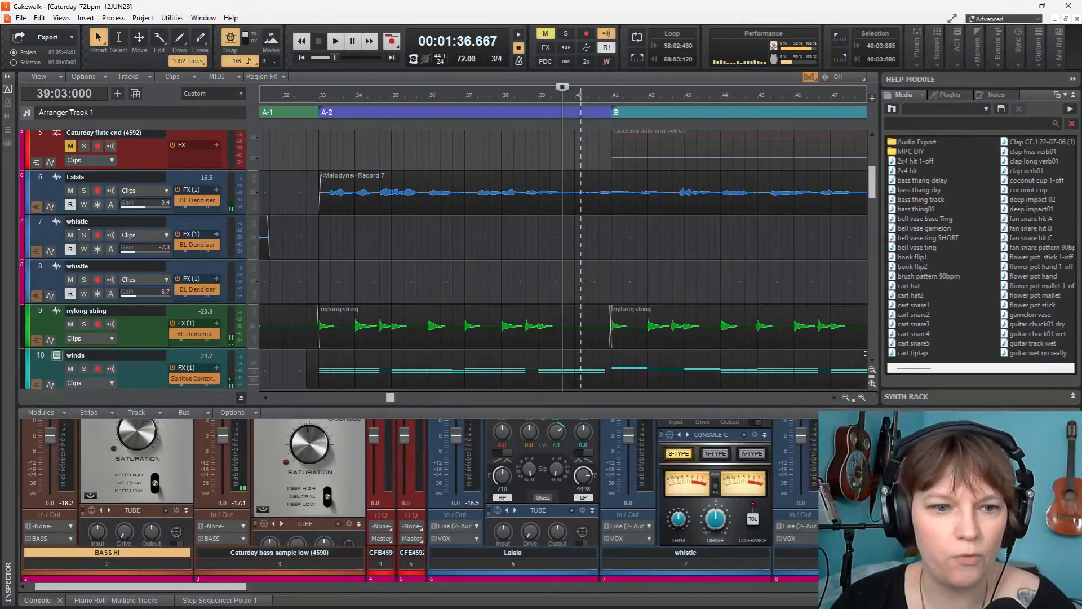
scroll(584, 276, down, 3)
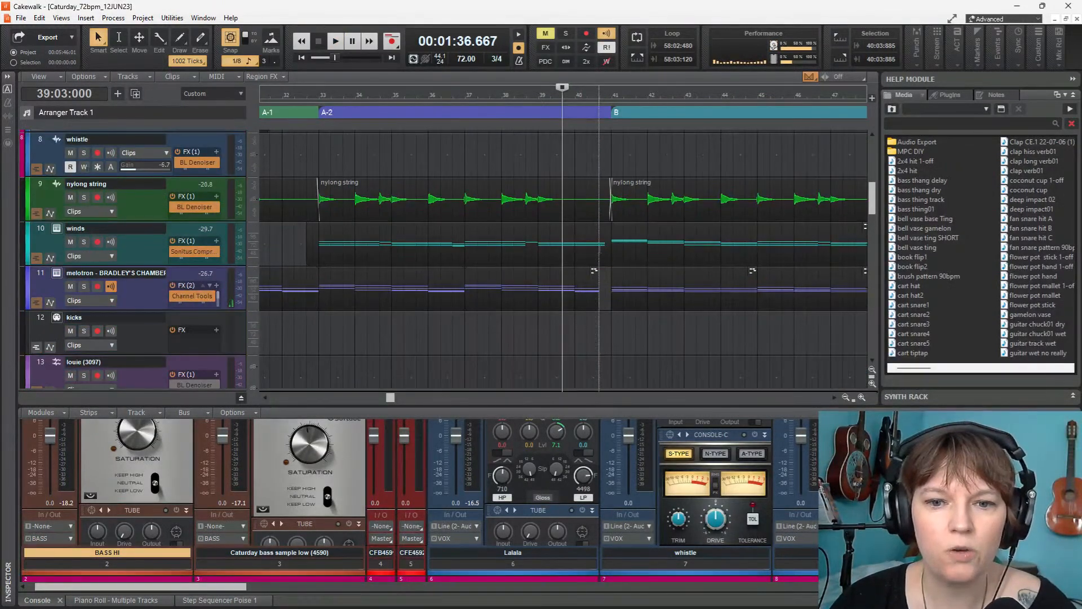
click(576, 253)
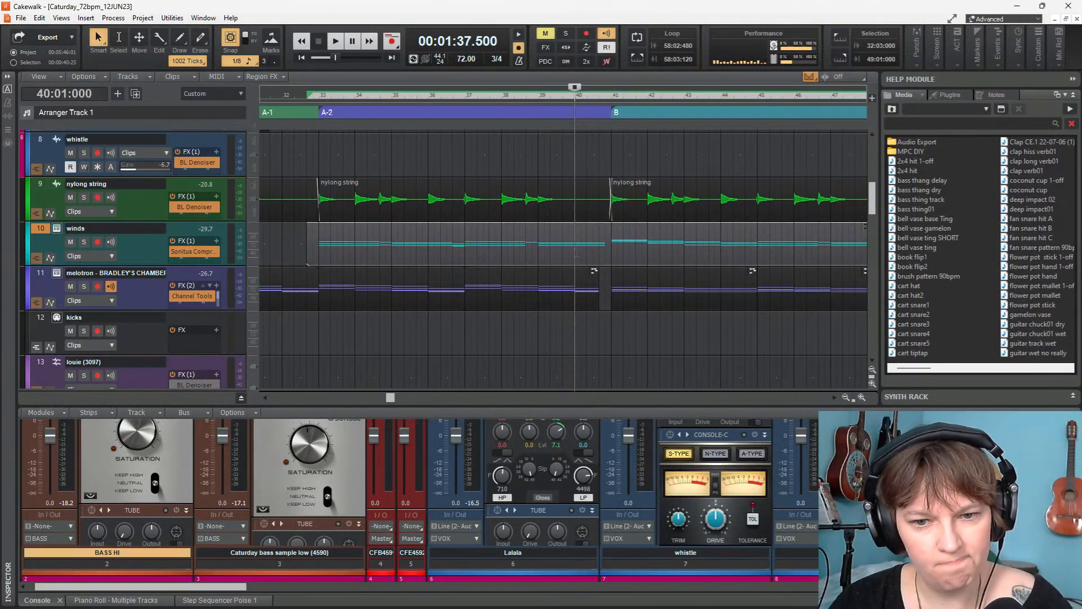
key(space)
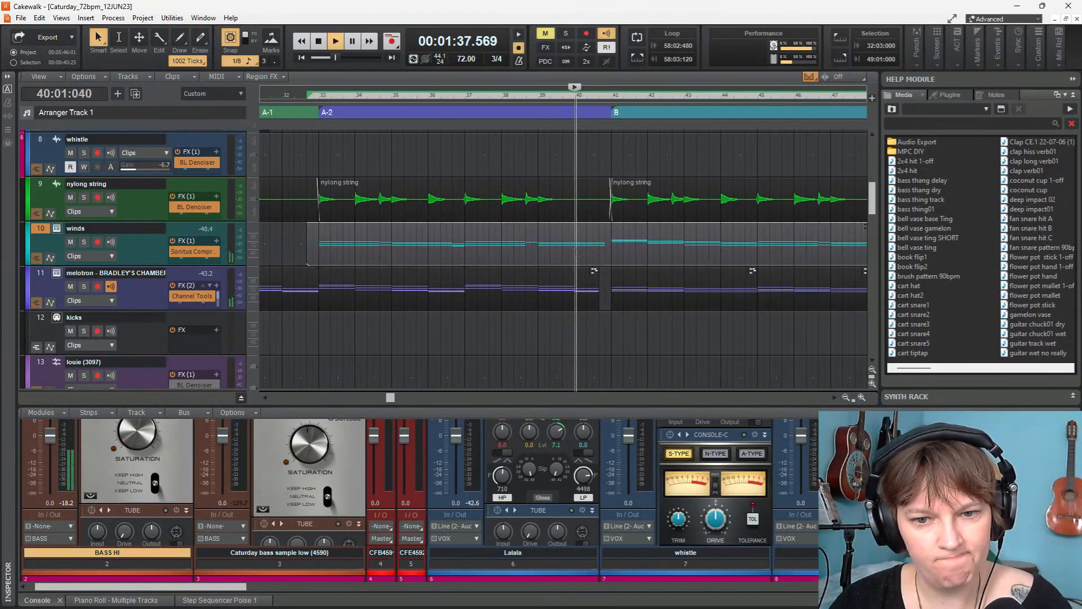
key(space)
scroll(578, 276, up, 3)
scroll(578, 277, up, 2)
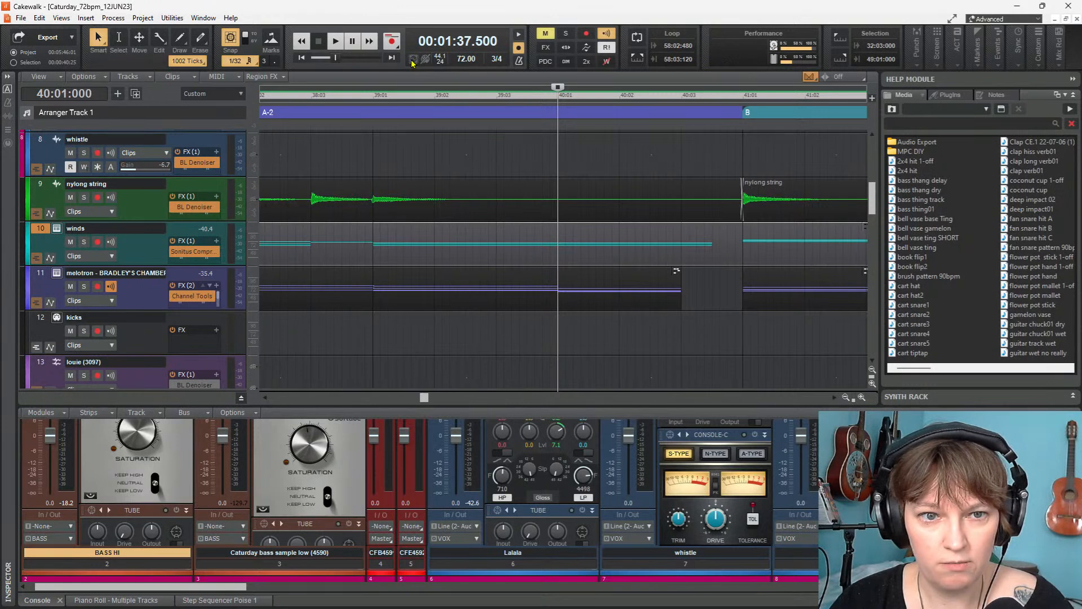
key(space)
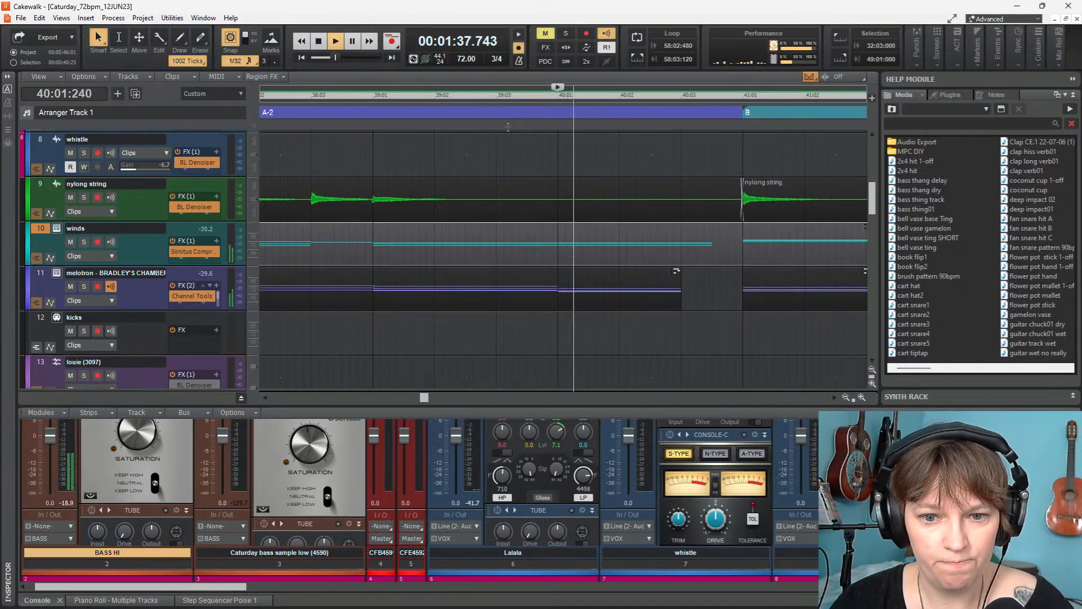
key(space)
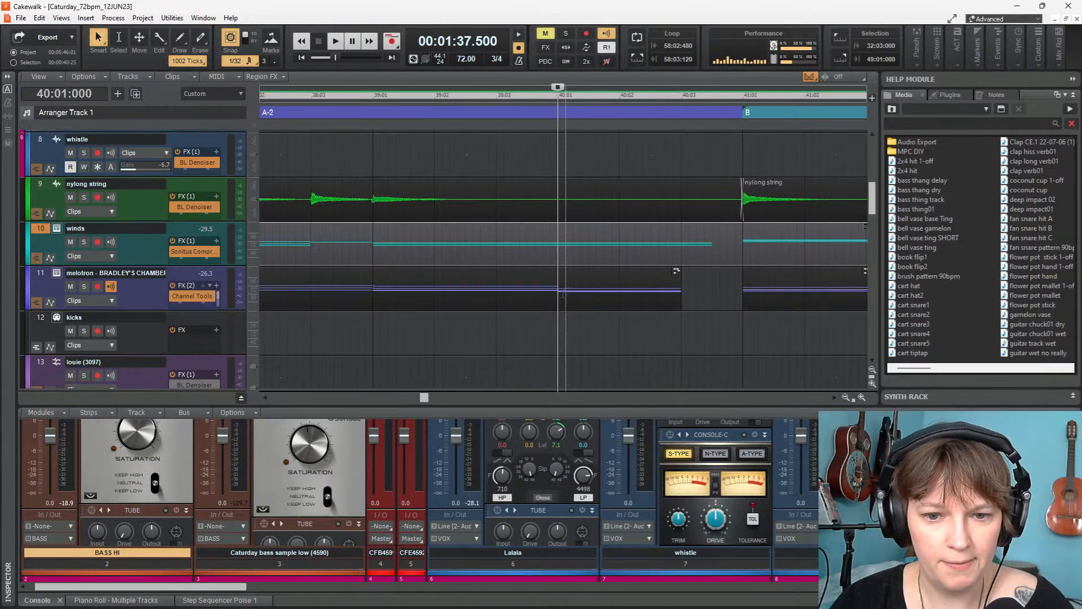
Trim the ends of the melotron and winds clips before section B to 40:02:000 and audition the break from 39:01:000
drag(676, 270, 616, 297)
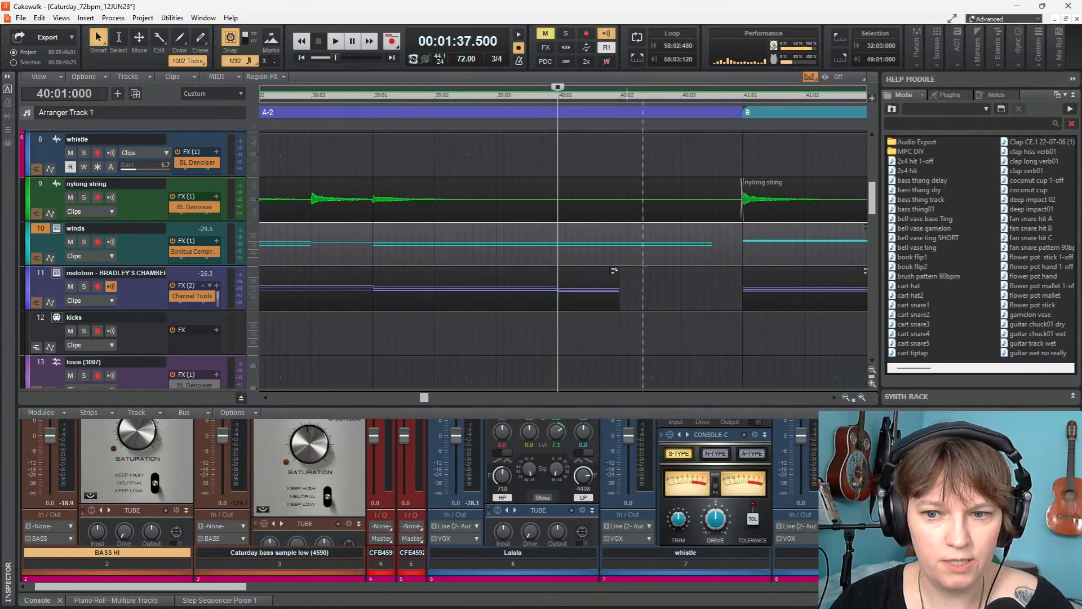
click(740, 257)
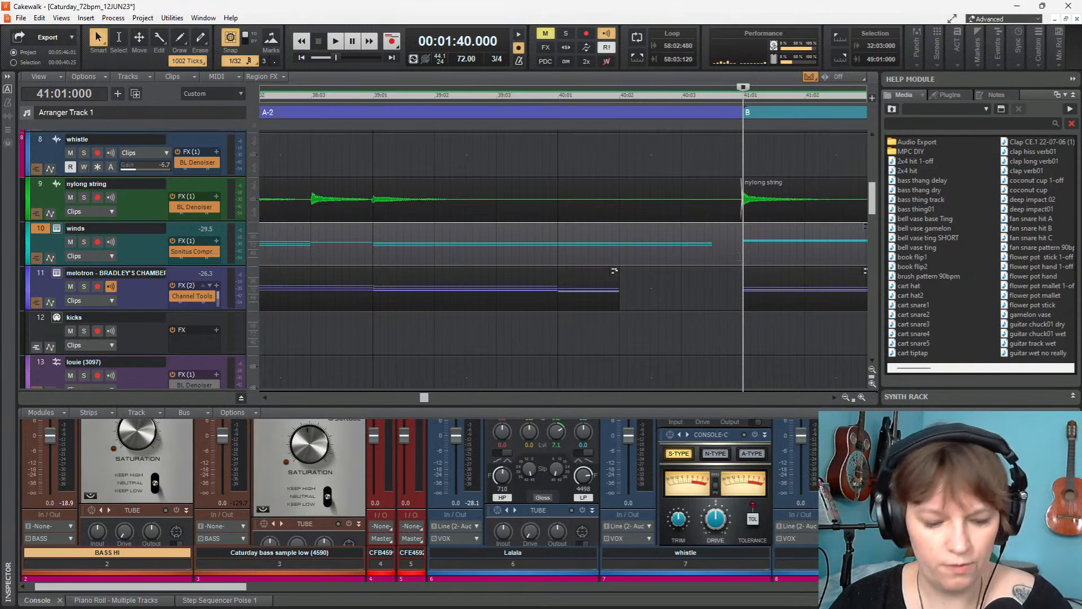
drag(740, 257, 617, 263)
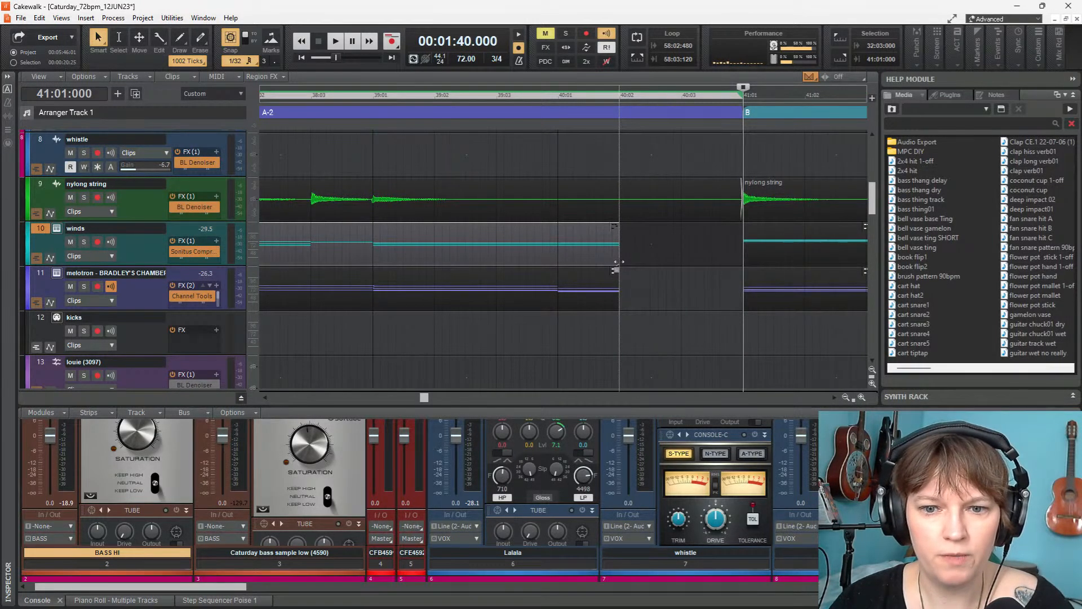
click(372, 160)
key(space)
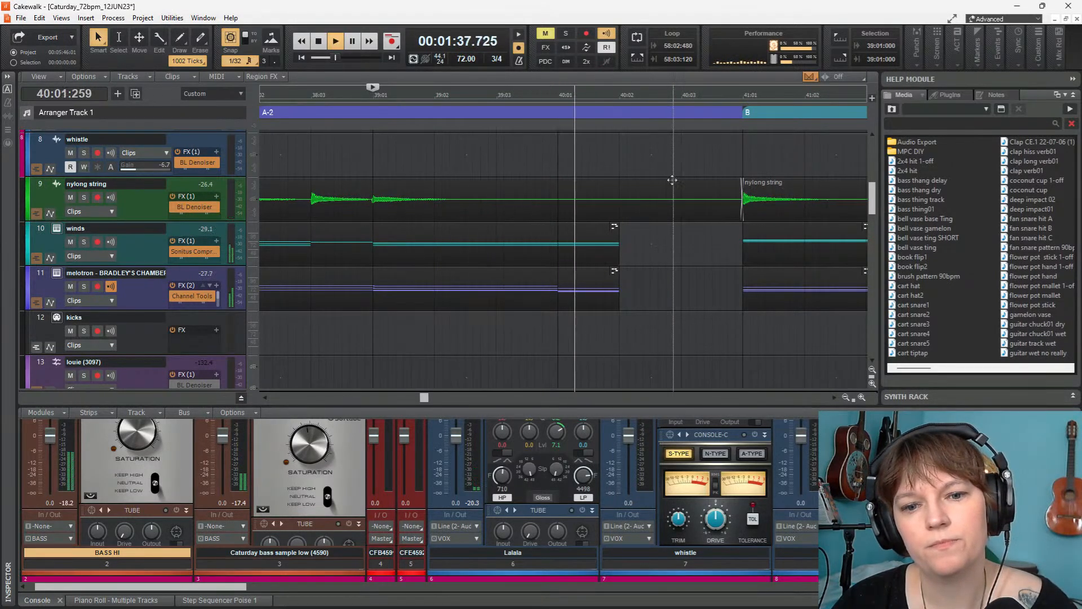
key(space)
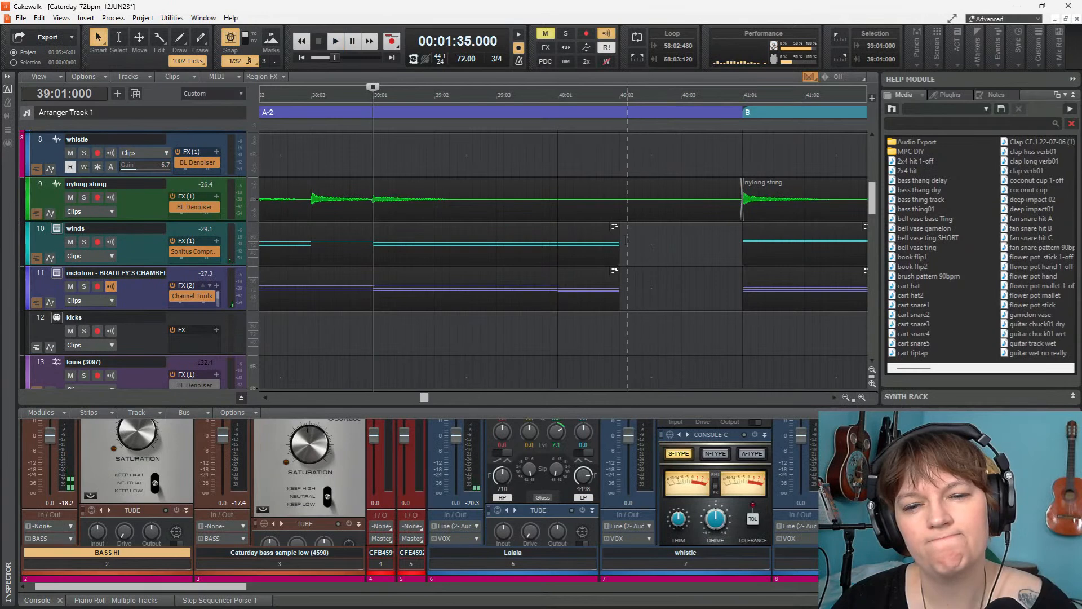
Trim the end of the A-2 winds clip to 40:01:000 and audition the break from 39:01:000
drag(612, 251, 554, 252)
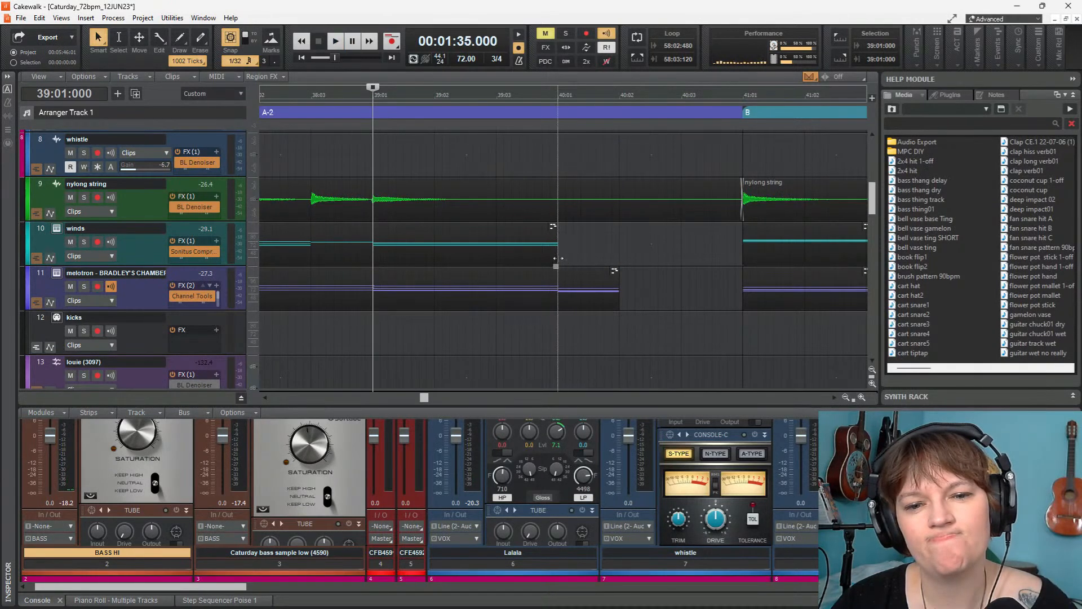
key(space)
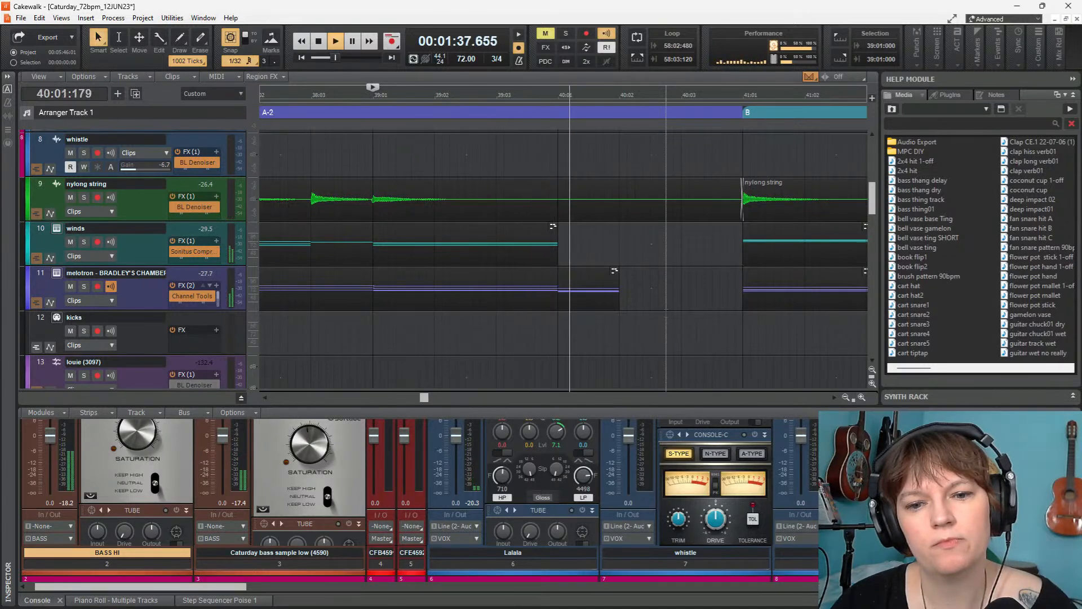
key(space)
Extend the end of the A-2 melotron clip to section B at 41:01:000 and play the transition from 39:01:000
drag(619, 307, 738, 312)
key(space)
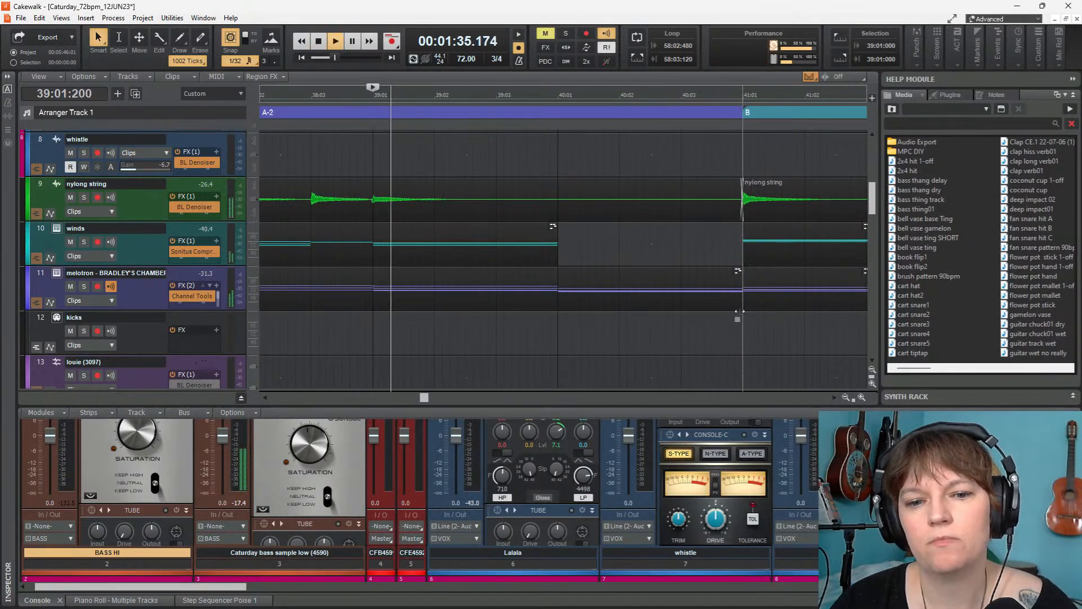
key(space)
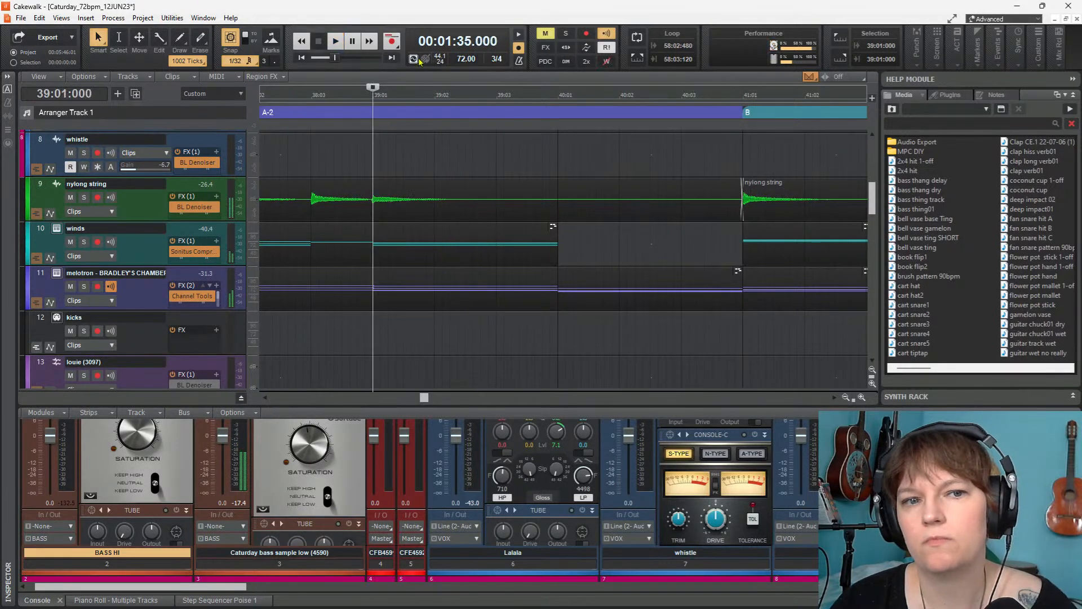
click(336, 42)
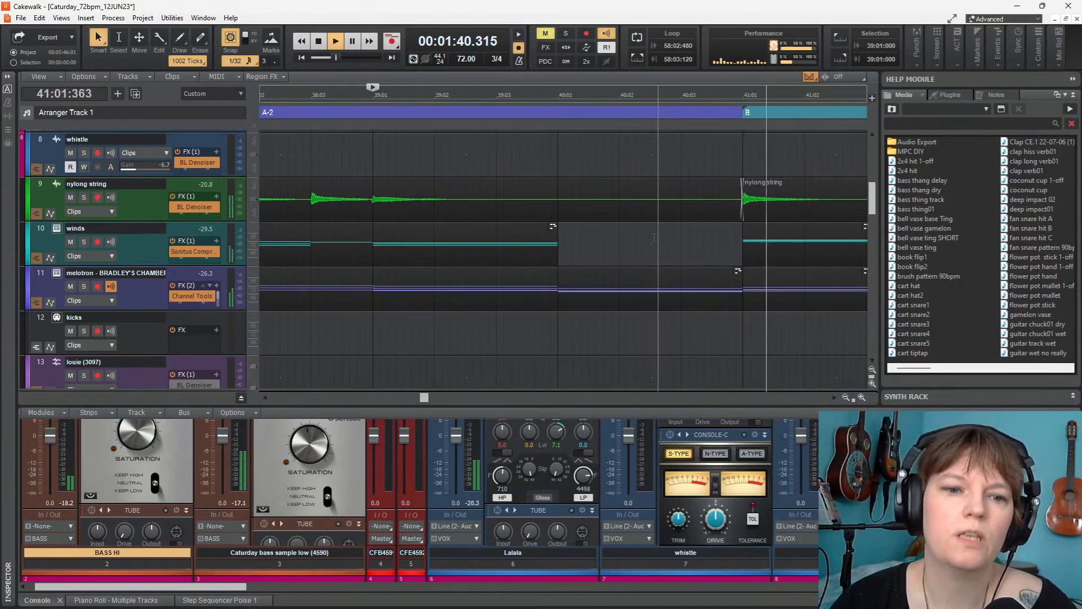
key(space)
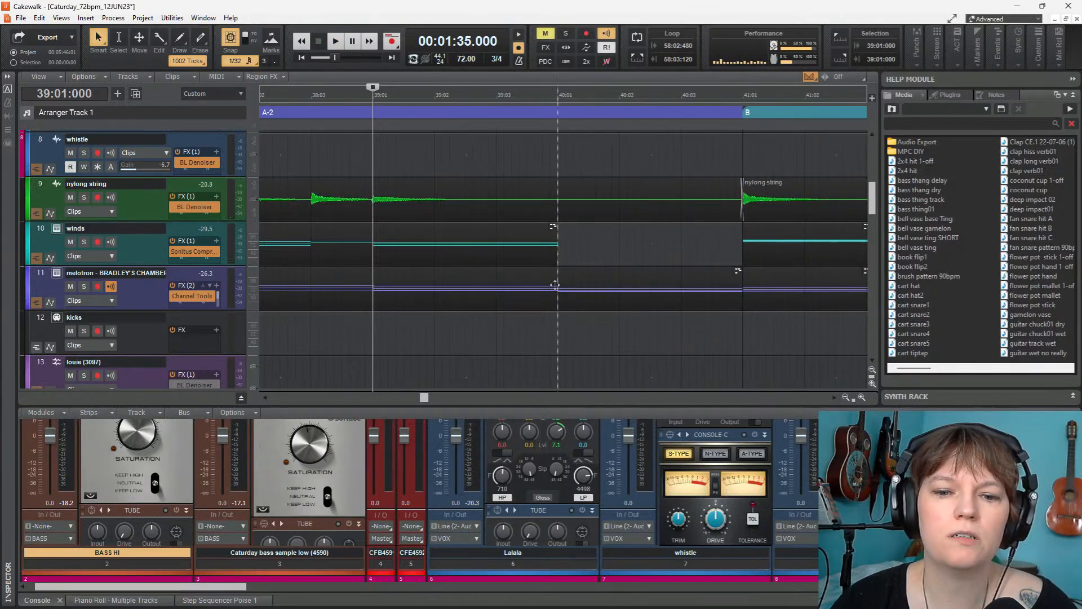
Split the melotron clip at 40:01:000 and mute the resulting one-bar piece before section B
click(559, 298)
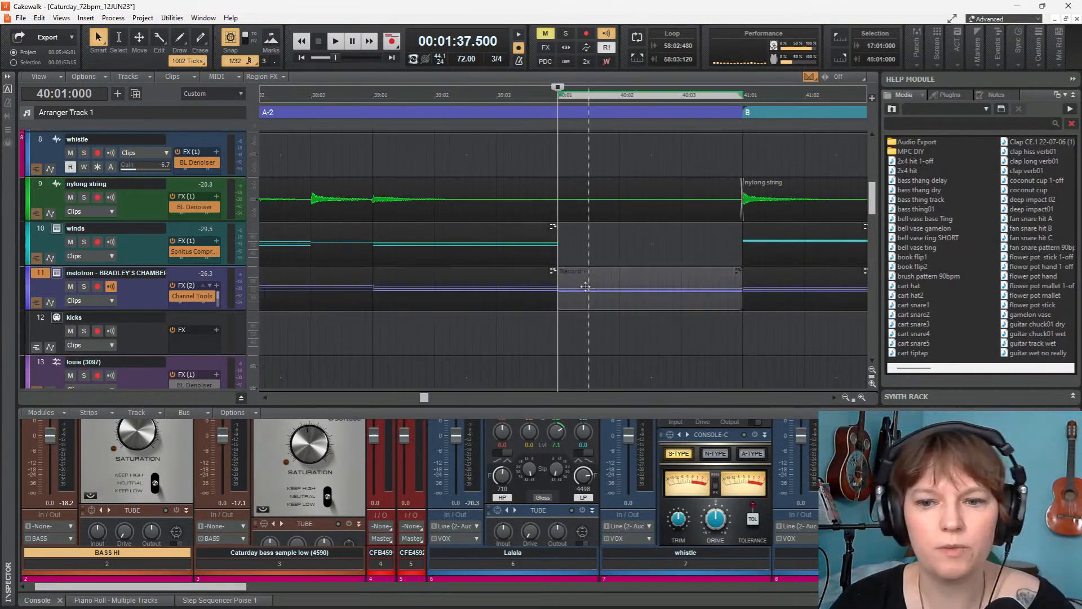
key(Delete)
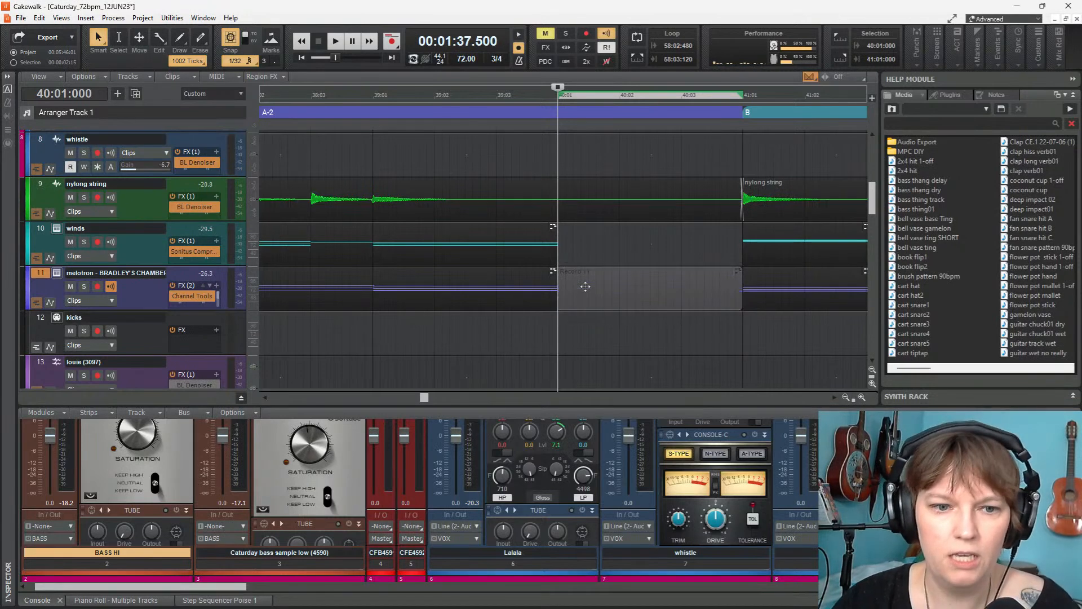
Play the transition from 39:01:000 and from 38:03:000 to judge the bass break without the melotron
click(371, 331)
key(space)
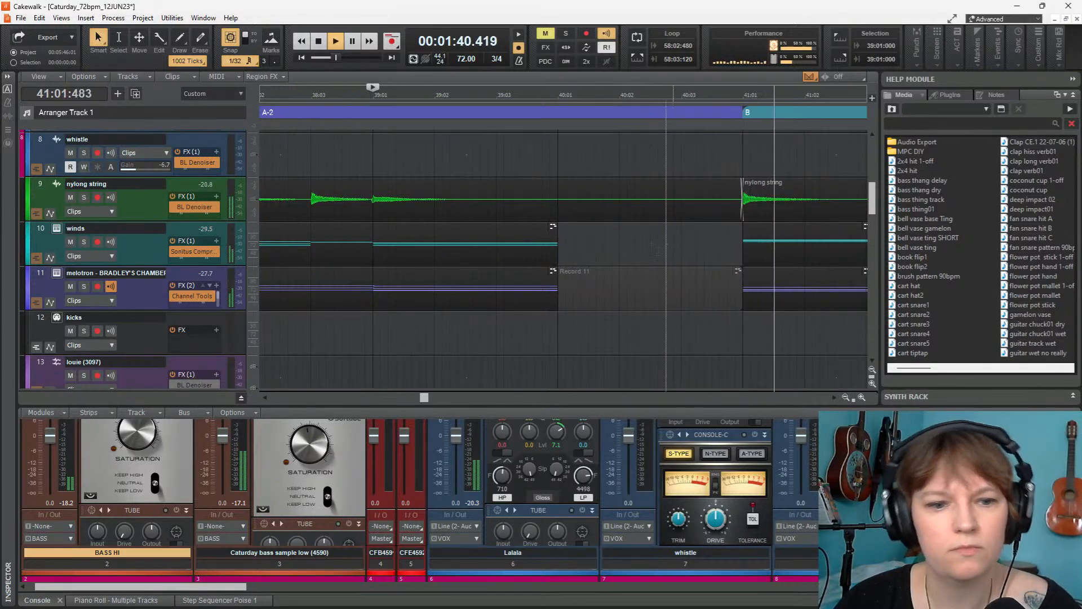
key(space)
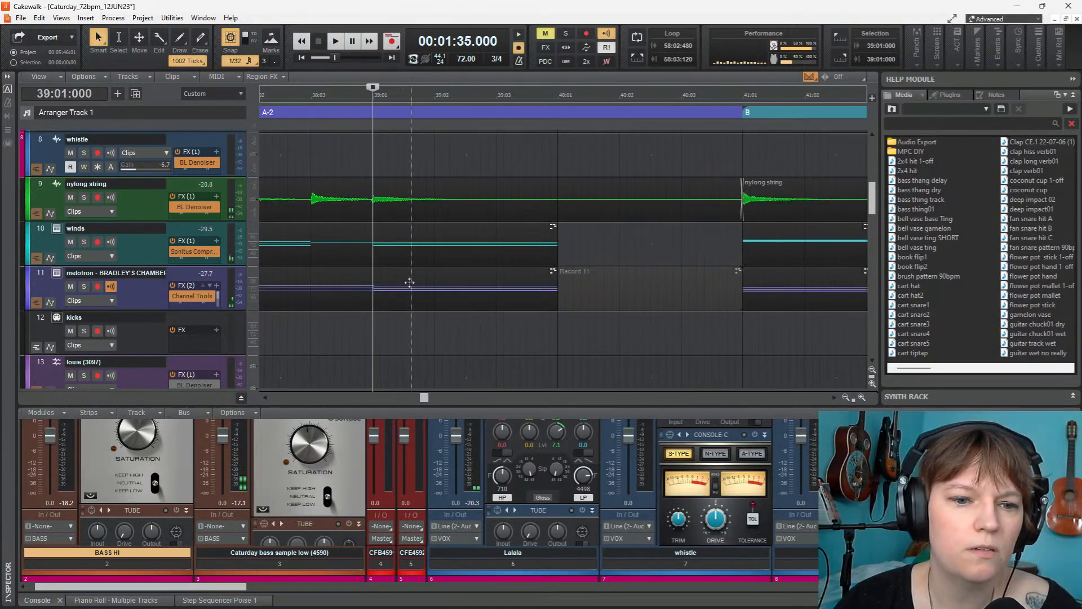
click(312, 319)
key(space)
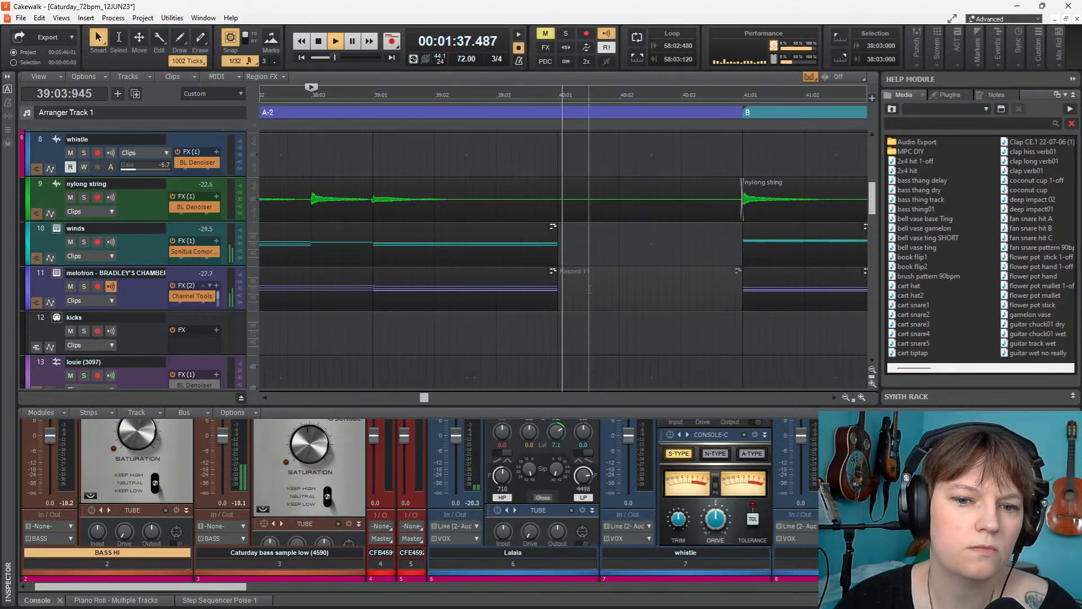
key(space)
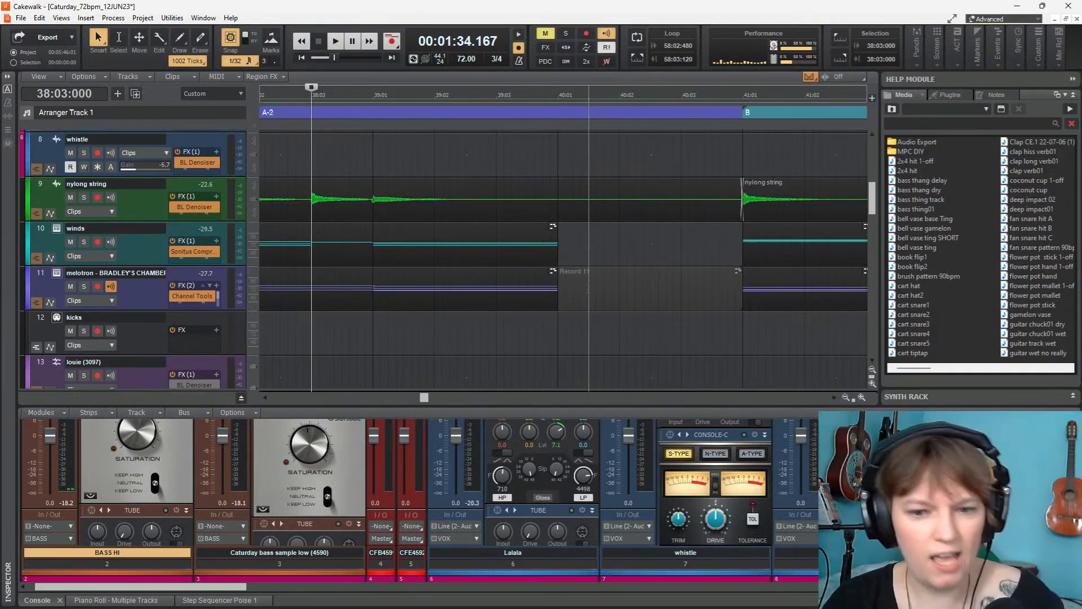
Undo the muting of the one-bar melotron clip at 40:01:000 and open its notes in the Piano Roll
key(ctrl+z)
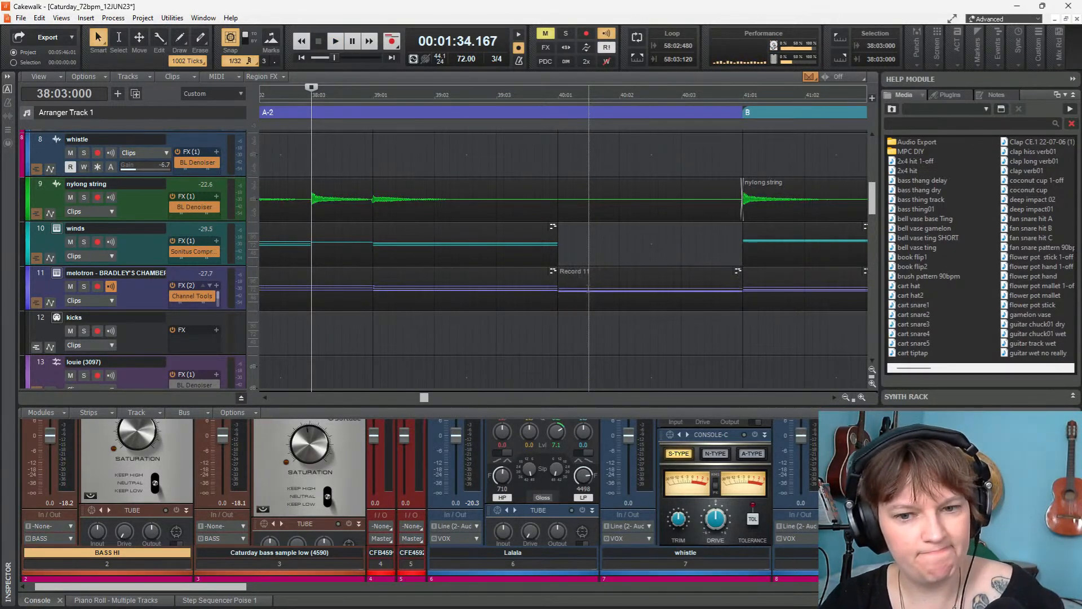
key(space)
click(634, 280)
double_click(634, 280)
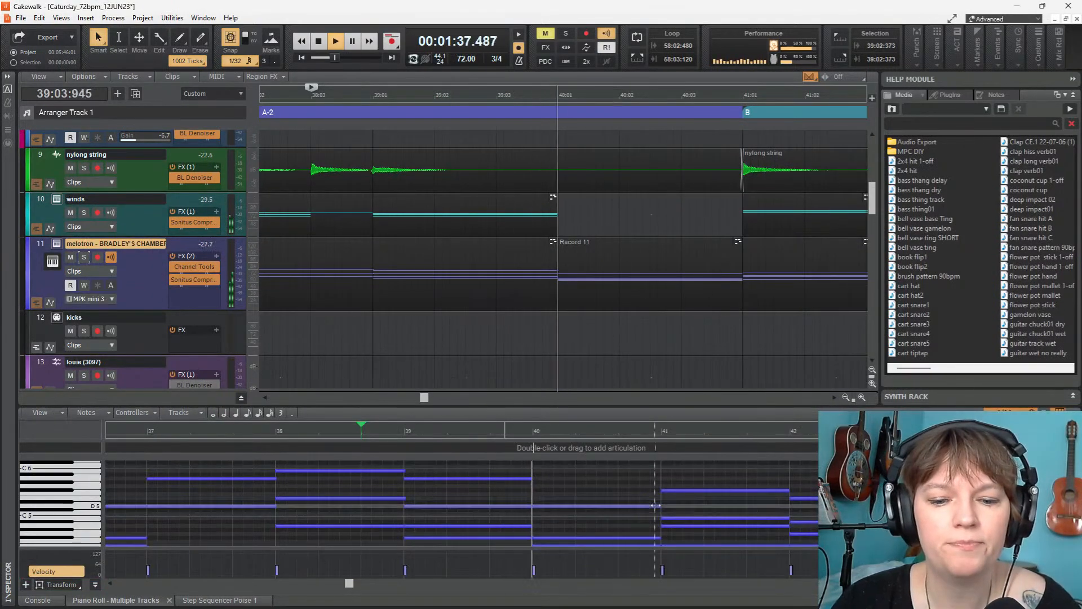
key(space)
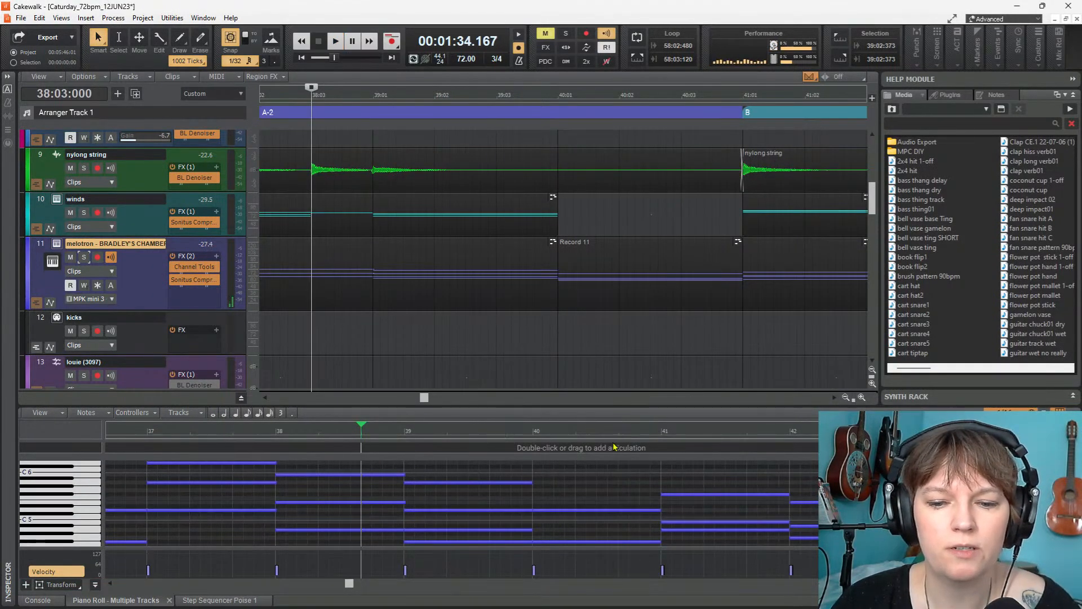
Enlarge the Piano Roll, audition the melotron notes in bar 40, and delete the D4 note from that chord
drag(615, 406, 613, 310)
scroll(608, 403, down, 2)
click(607, 402)
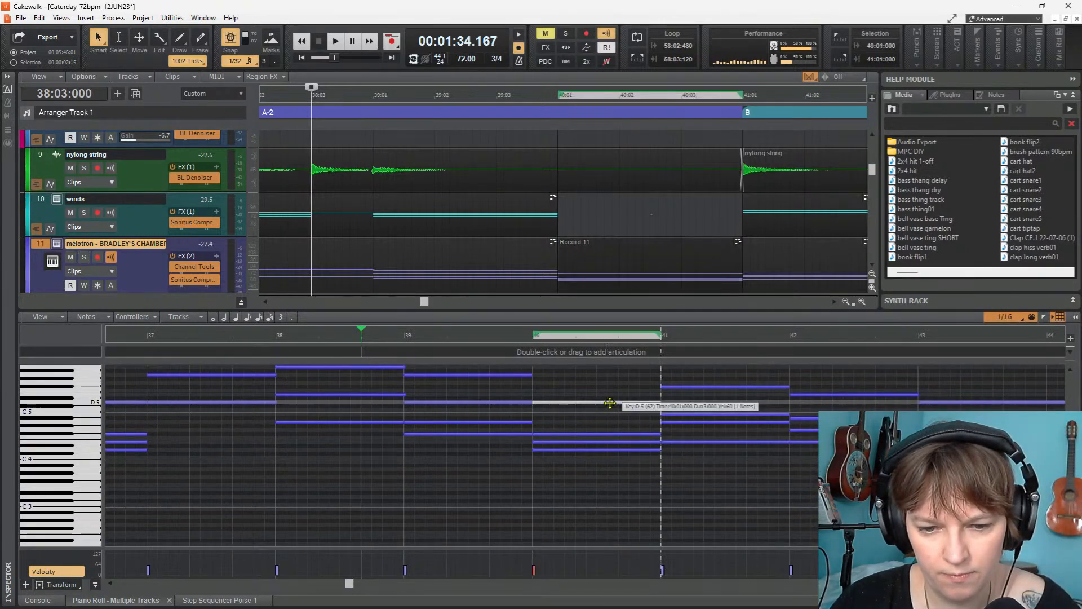
click(606, 433)
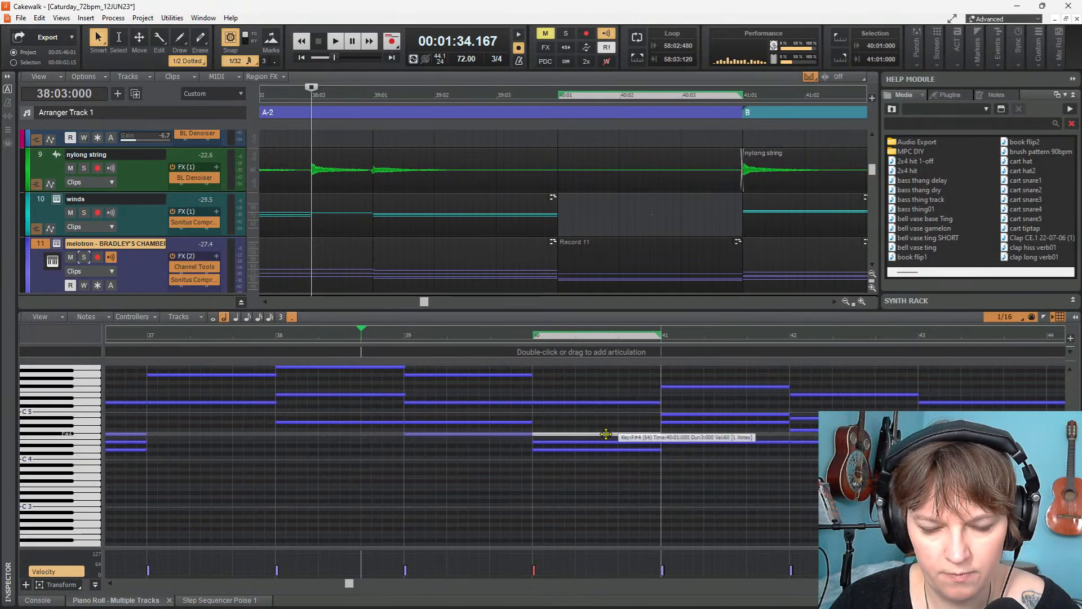
click(604, 442)
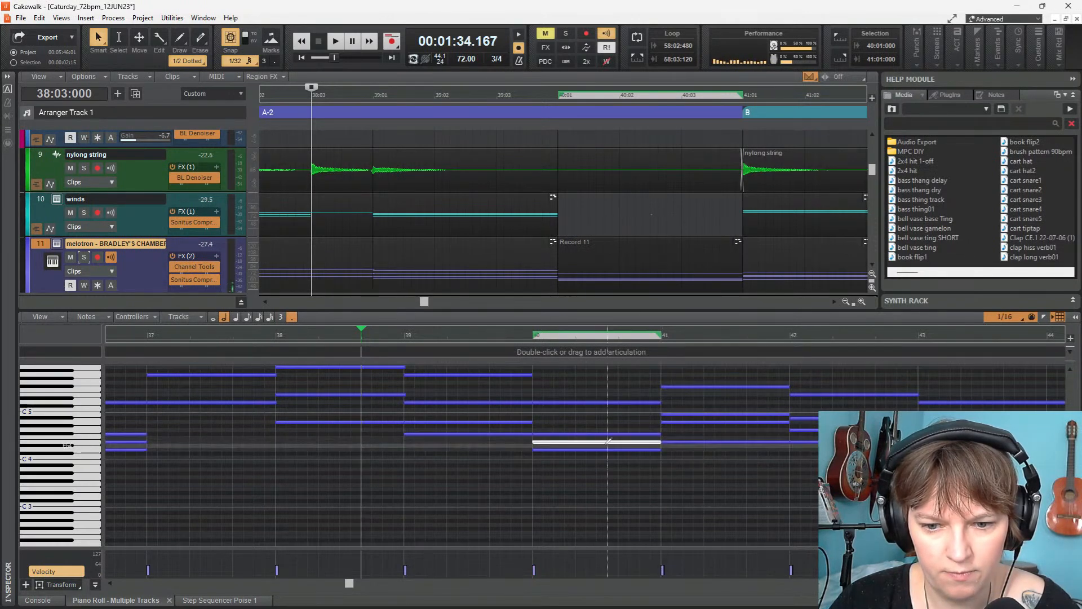
click(602, 449)
key(Delete)
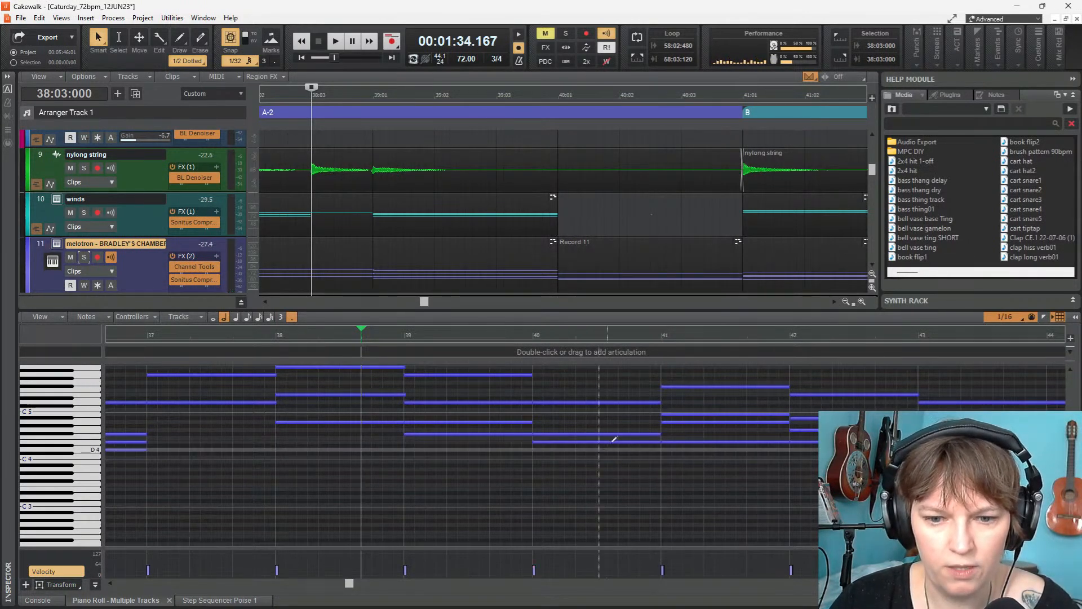
Play the arrangement from 38:03:000 through section B to check the thinner melotron chord and the bass parts
key(space)
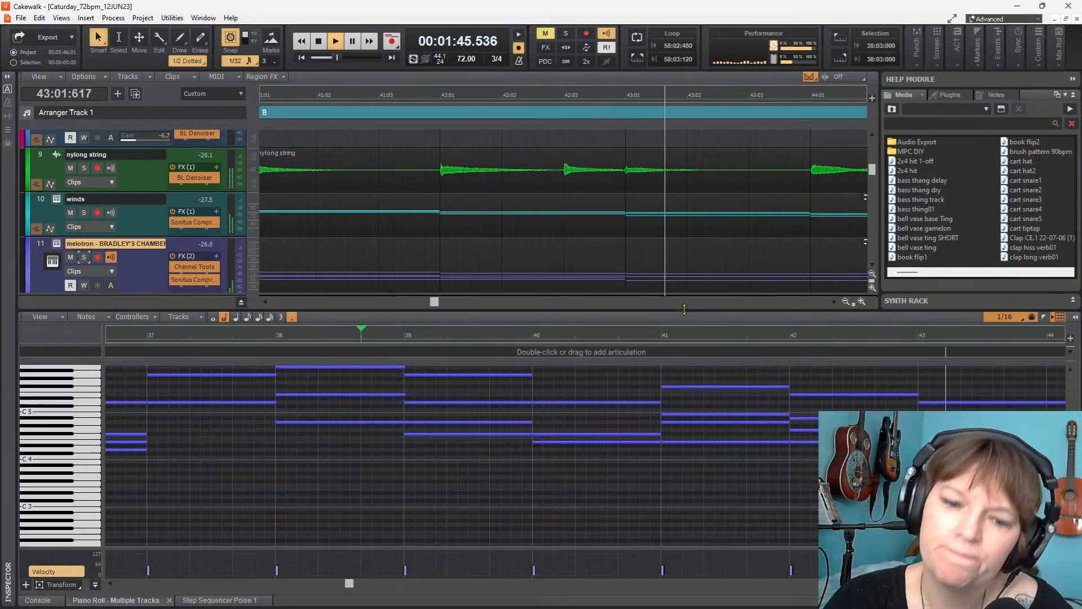
drag(683, 309, 684, 464)
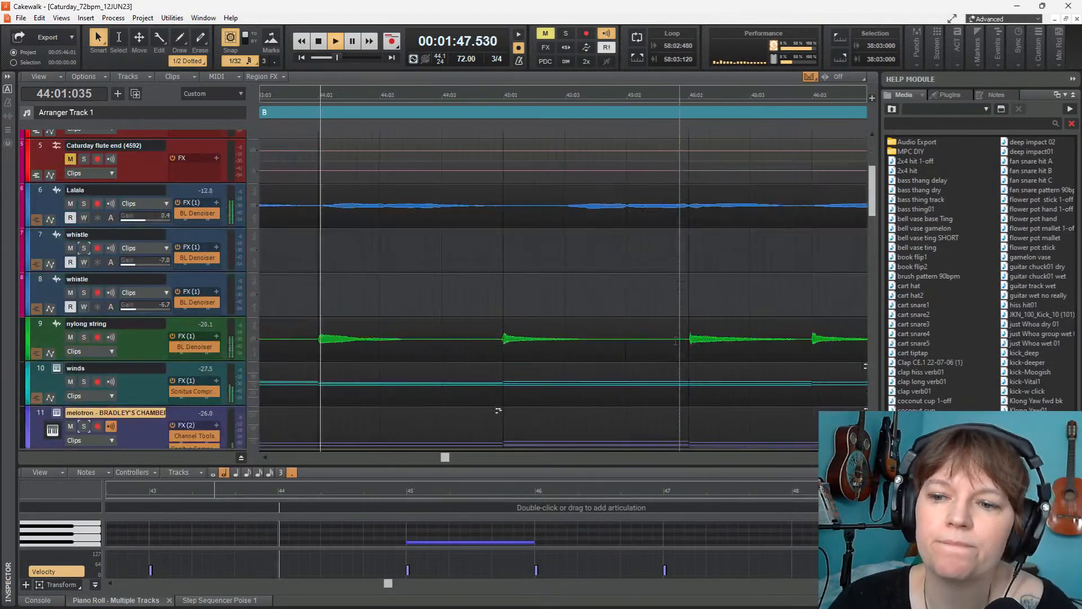
scroll(676, 341, up, 4)
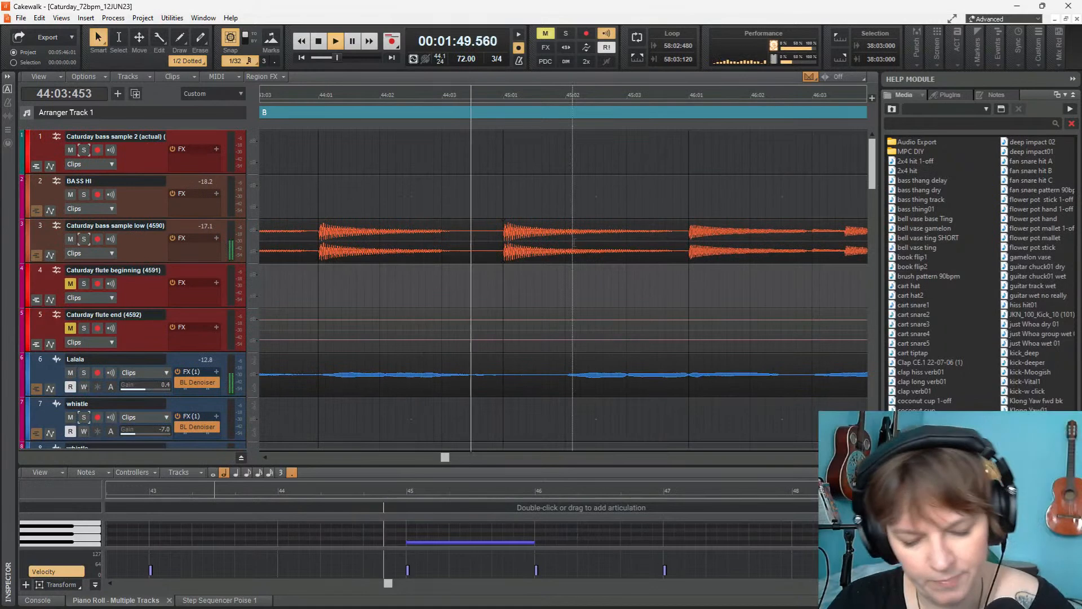
scroll(574, 243, down, 4)
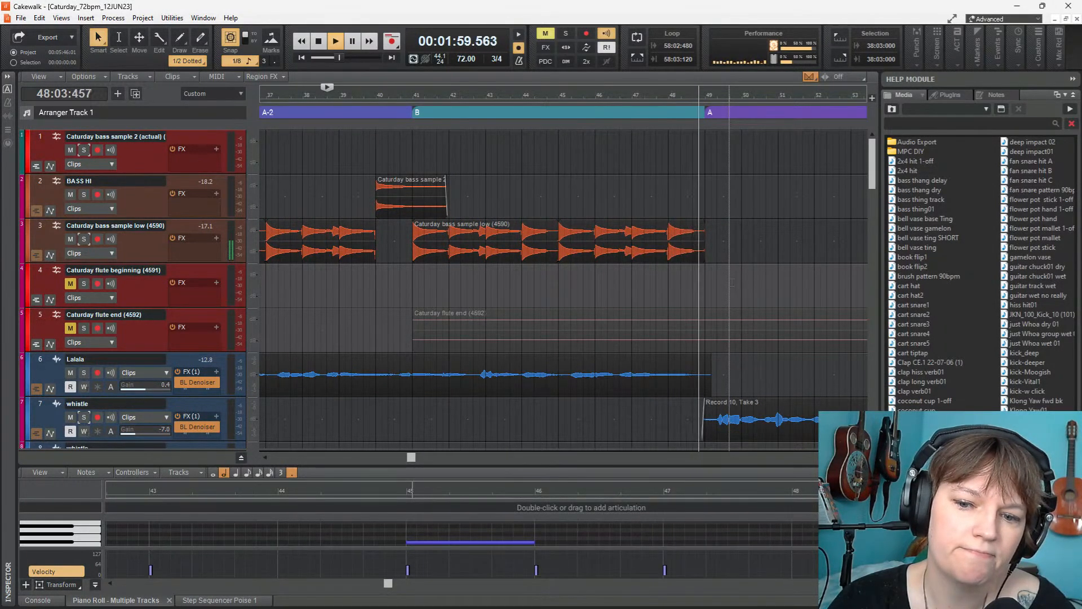
Try ending section B's low bass clip at 48:01:000, play from 45:01:000, and undo the trim for comparison
drag(699, 256, 667, 260)
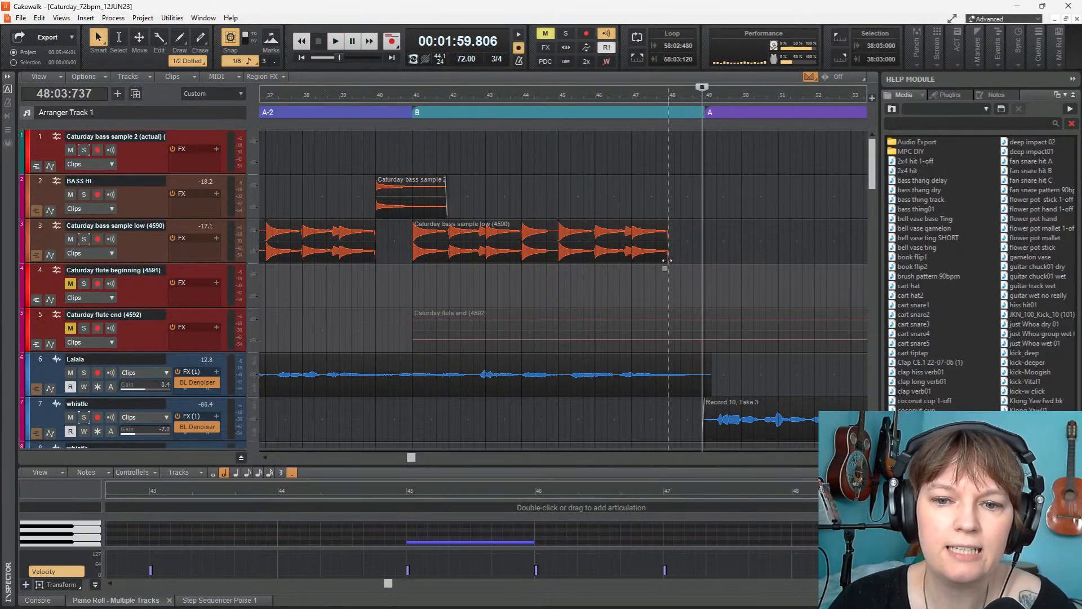
scroll(667, 260, up, 3)
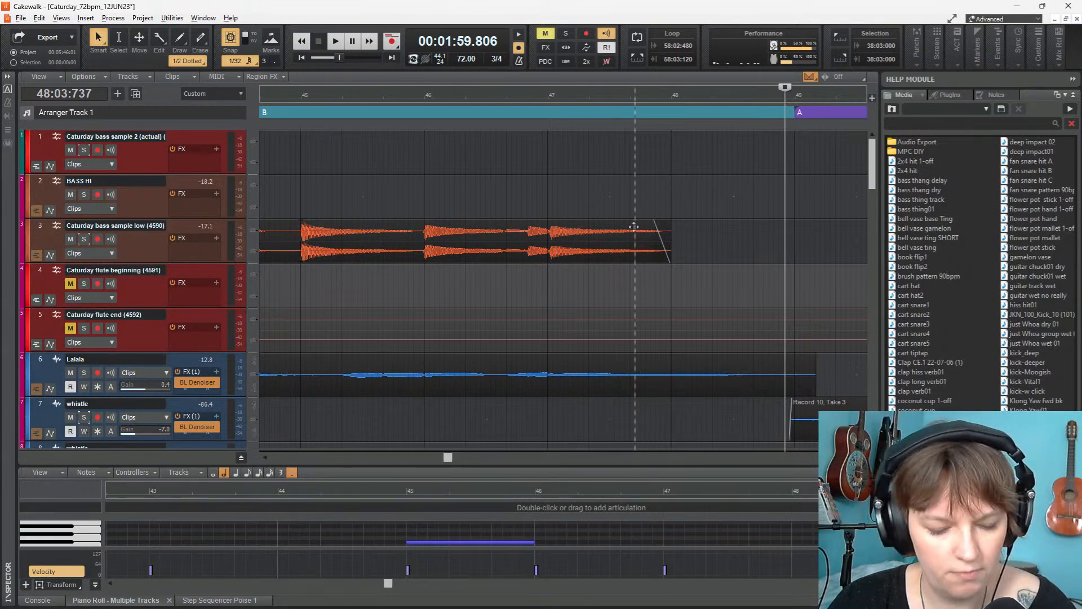
scroll(634, 227, down, 4)
key(space)
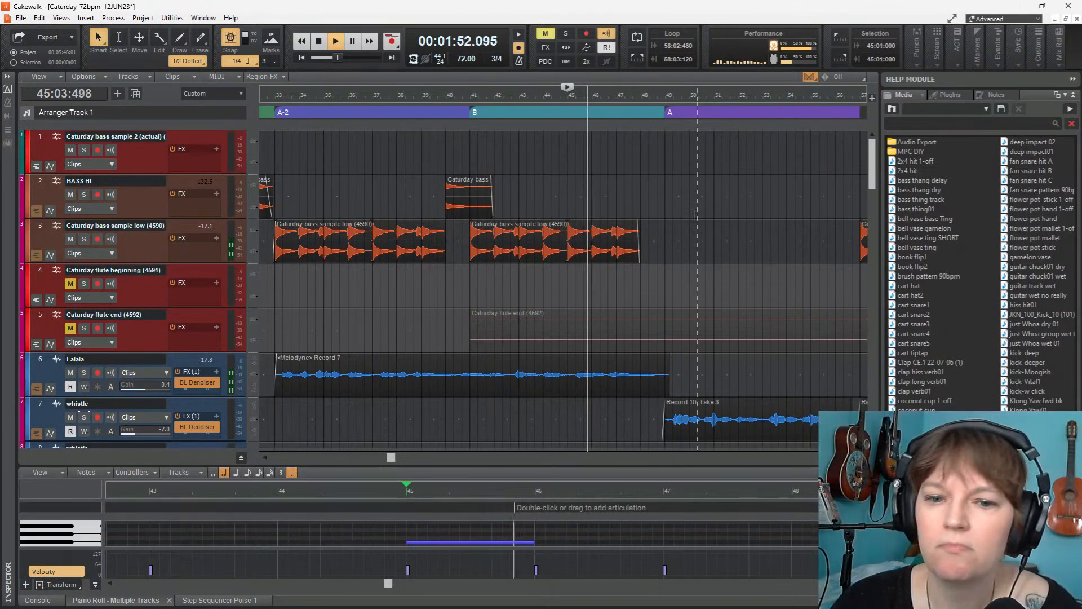
scroll(695, 213, down, 4)
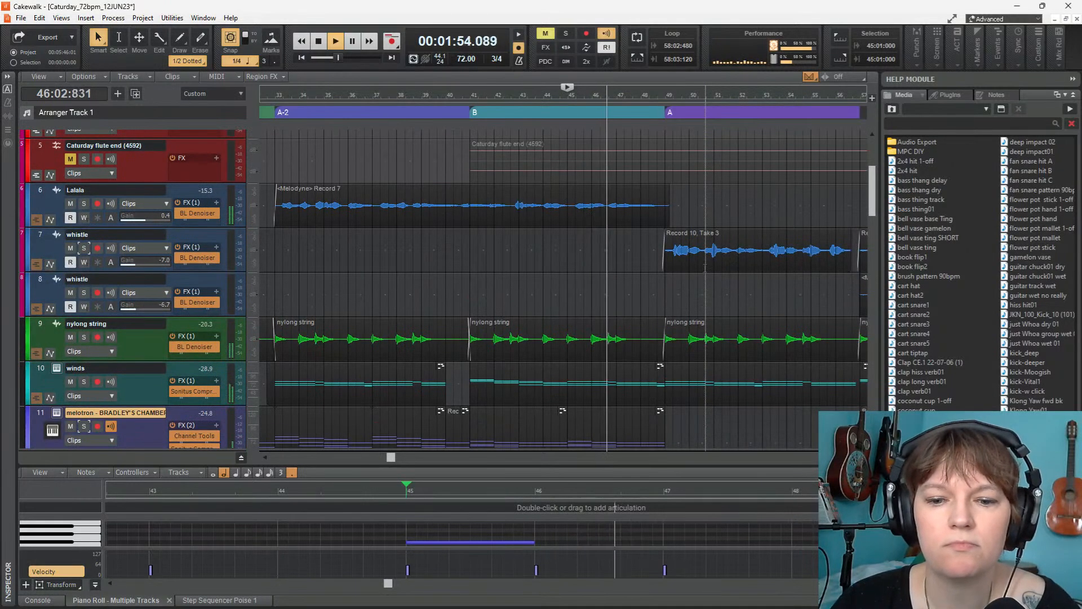
scroll(564, 287, down, 1)
scroll(777, 264, down, 2)
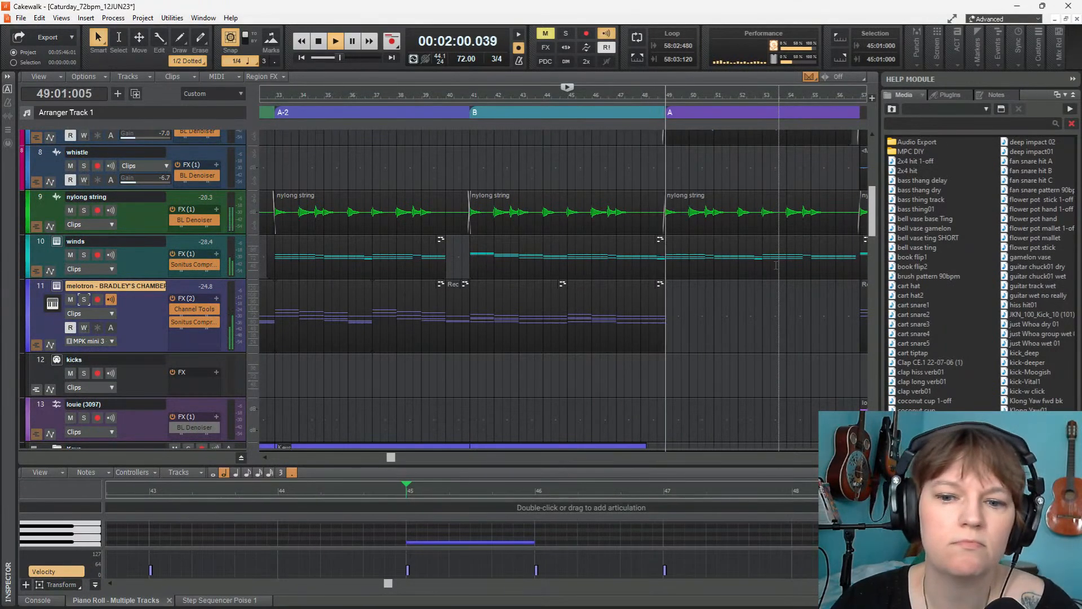
scroll(777, 265, up, 6)
key(space)
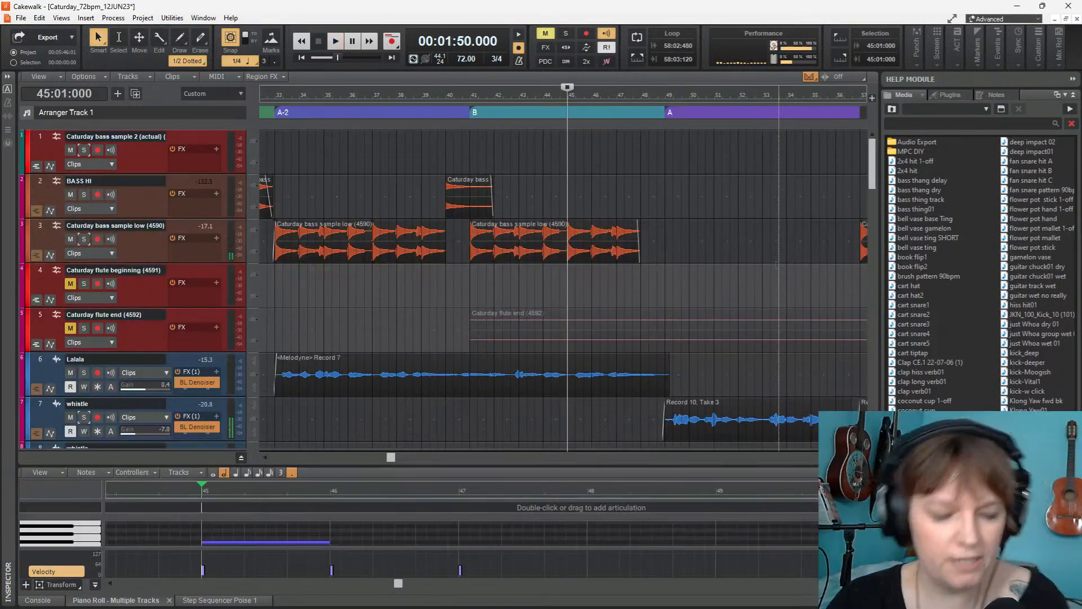
key(space)
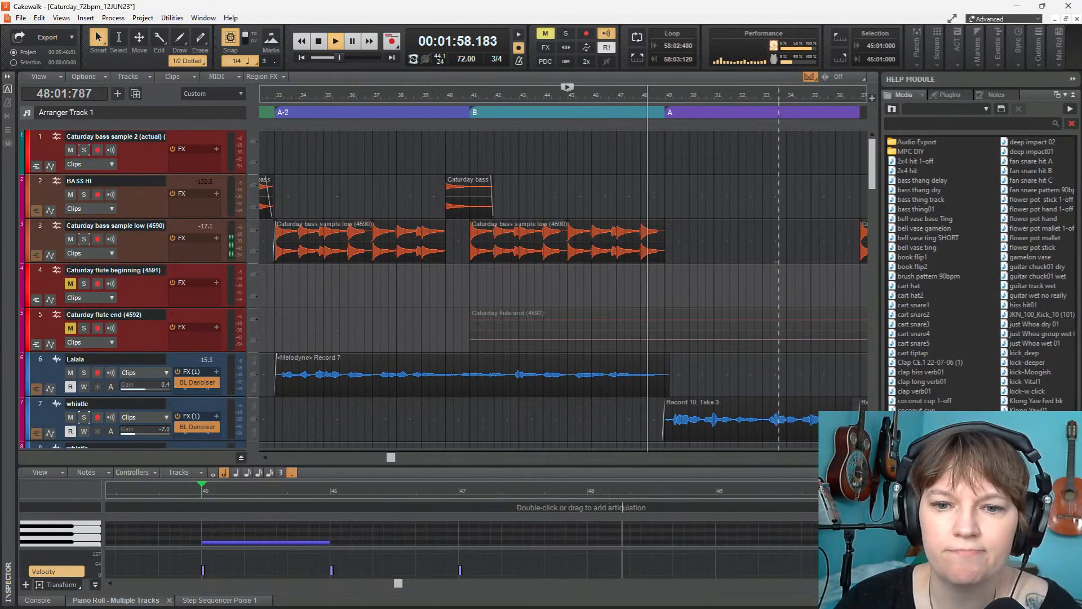
key(space)
Copy the BASS HI fill from 40:01:000 to 48:01:000 and trim the end of section B's low bass clip to 48:01:000
click(467, 192)
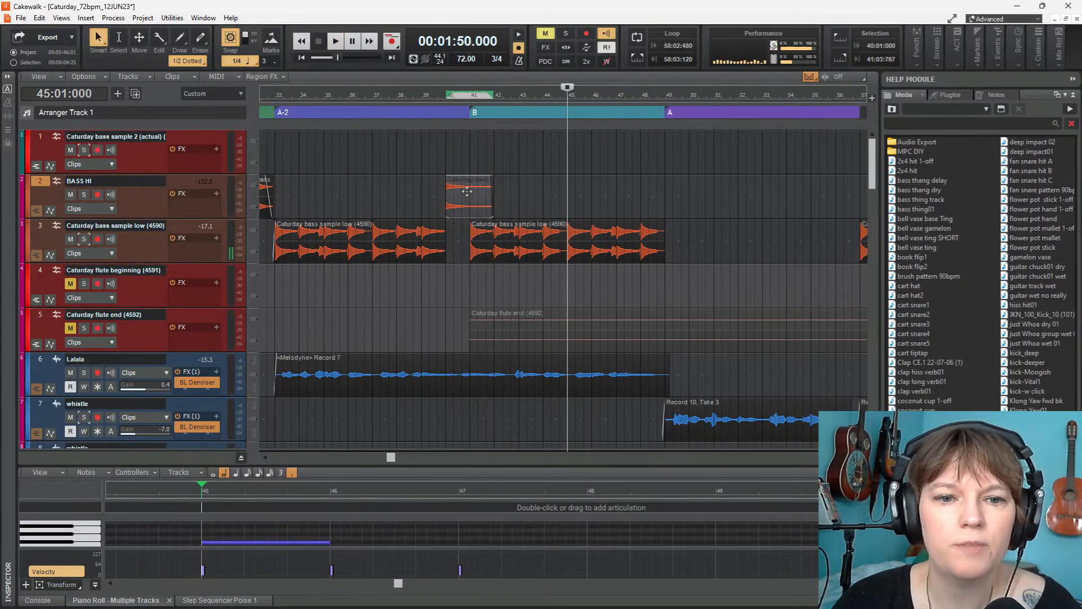
drag(457, 179, 653, 190)
drag(662, 250, 640, 251)
Play the transition from section B into section A from 46:03:000 and review the nylon string, winds and melotron tracks
click(610, 186)
key(space)
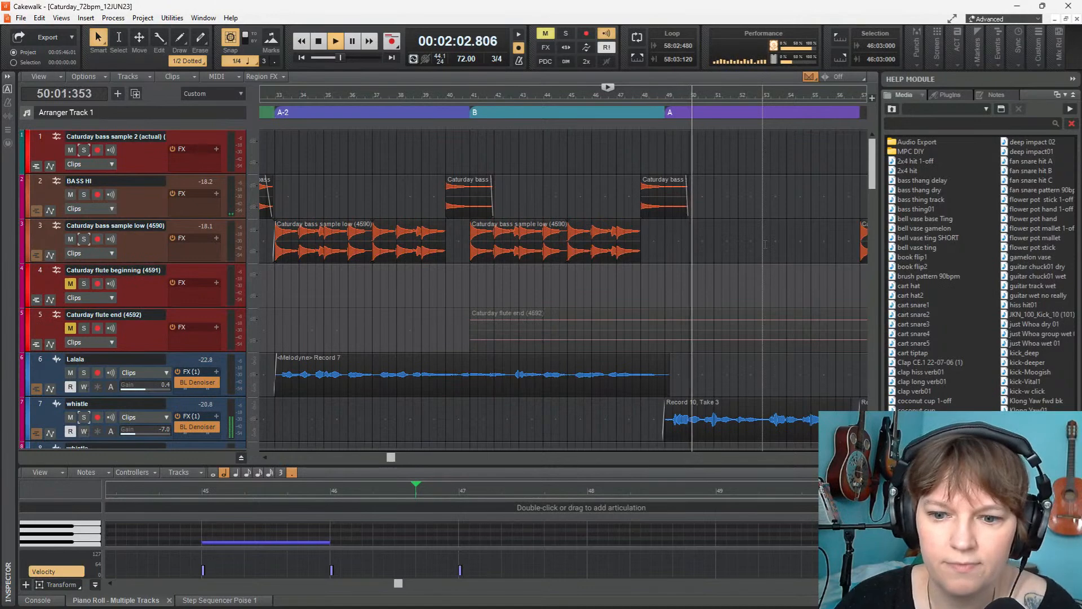
scroll(766, 244, down, 7)
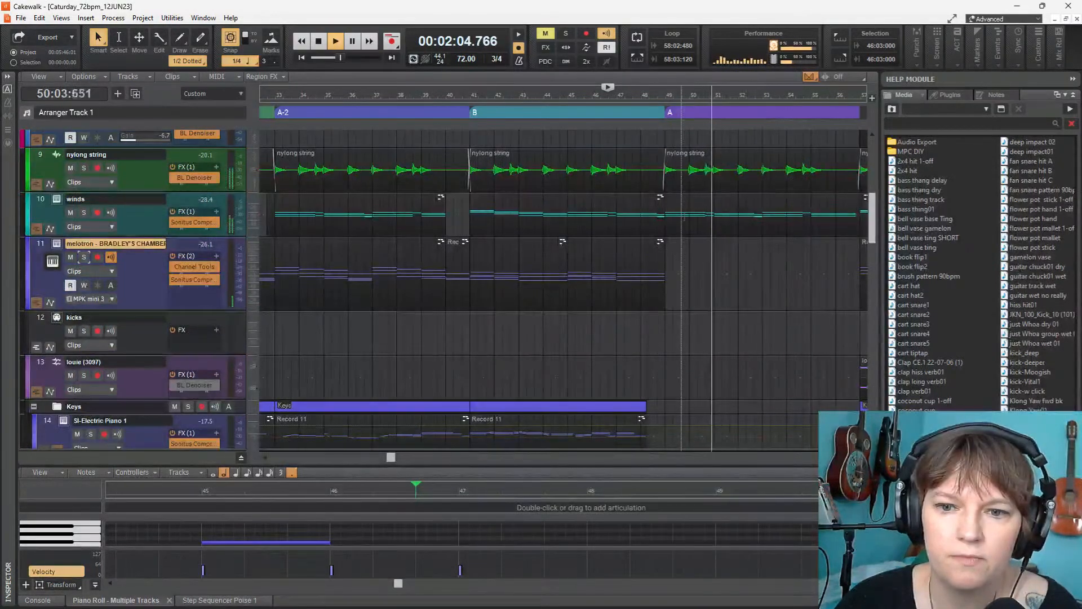
key(space)
Split the winds clip that starts at 49:01:000 at the end of section A, at 57:01:000
click(681, 210)
click(681, 204)
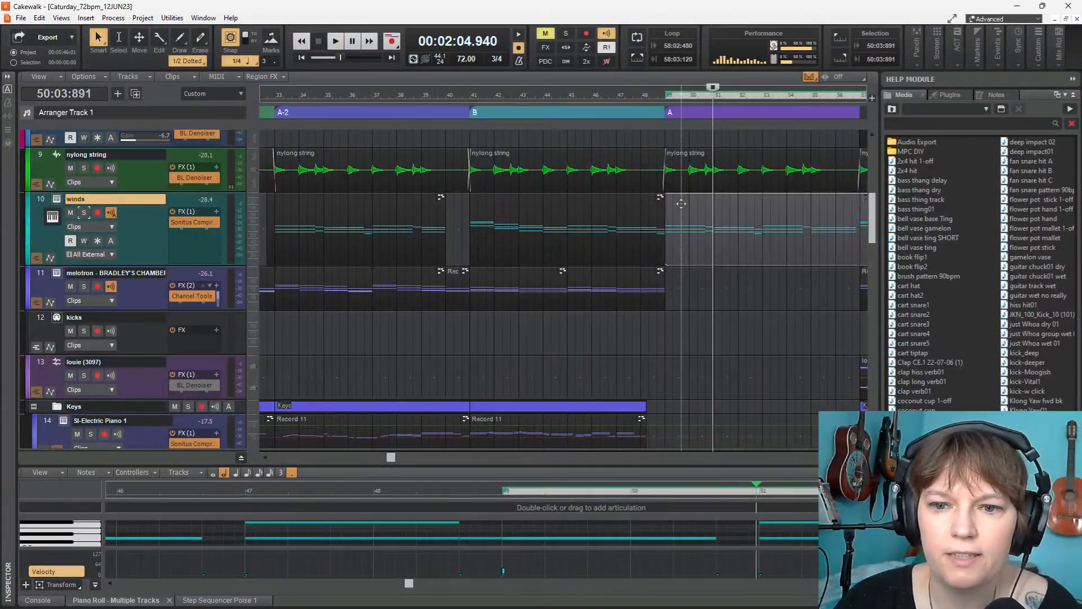
click(860, 95)
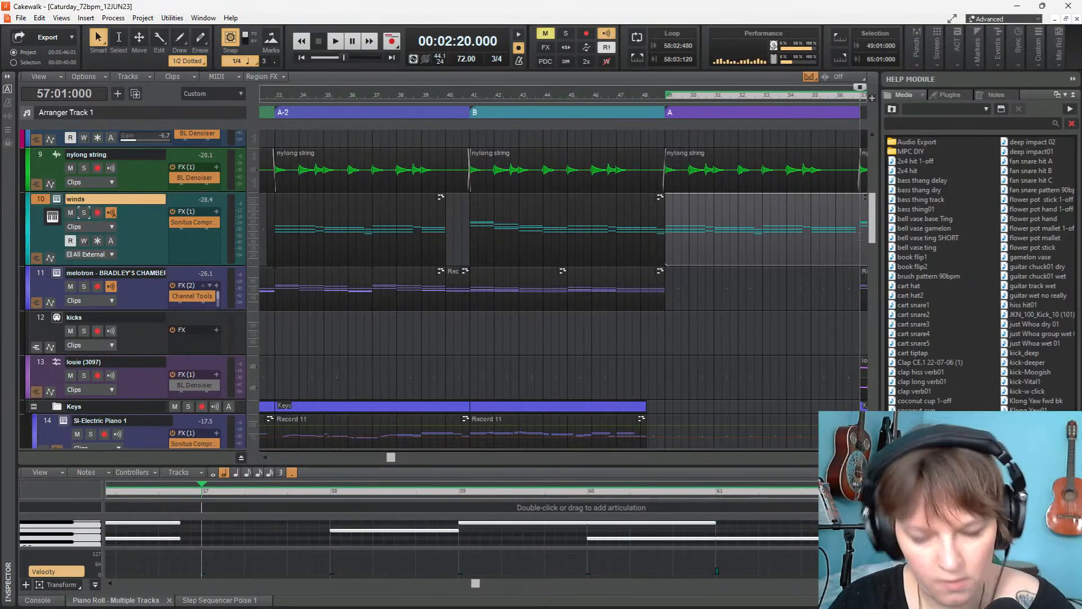
key(s)
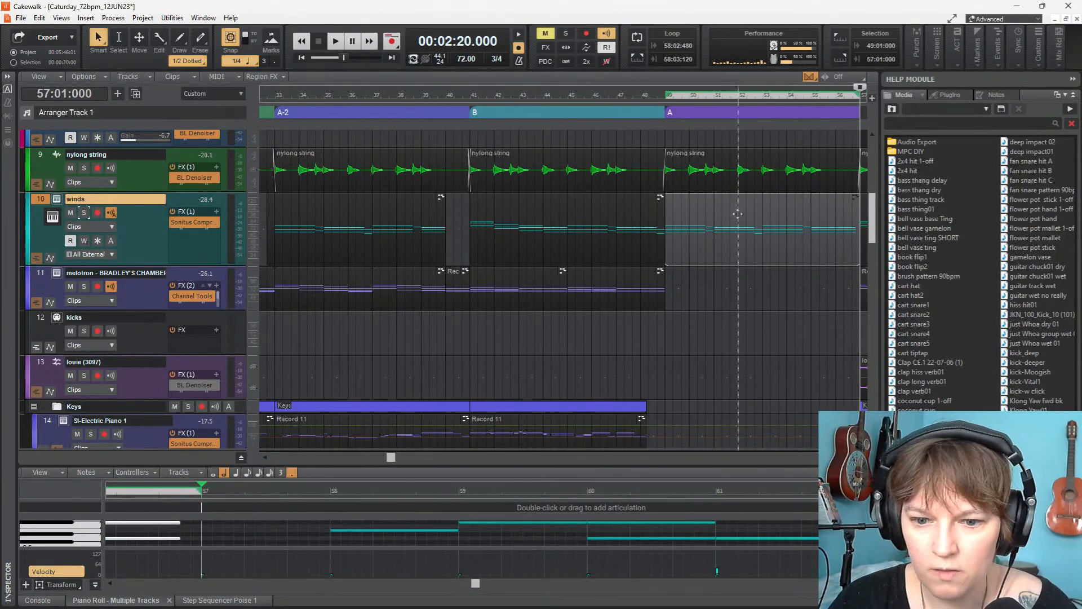
Enlarge the Piano Roll, remove the D5 note from the winds chord at bar 49, and compare playback from 48:01:000
drag(720, 473, 713, 327)
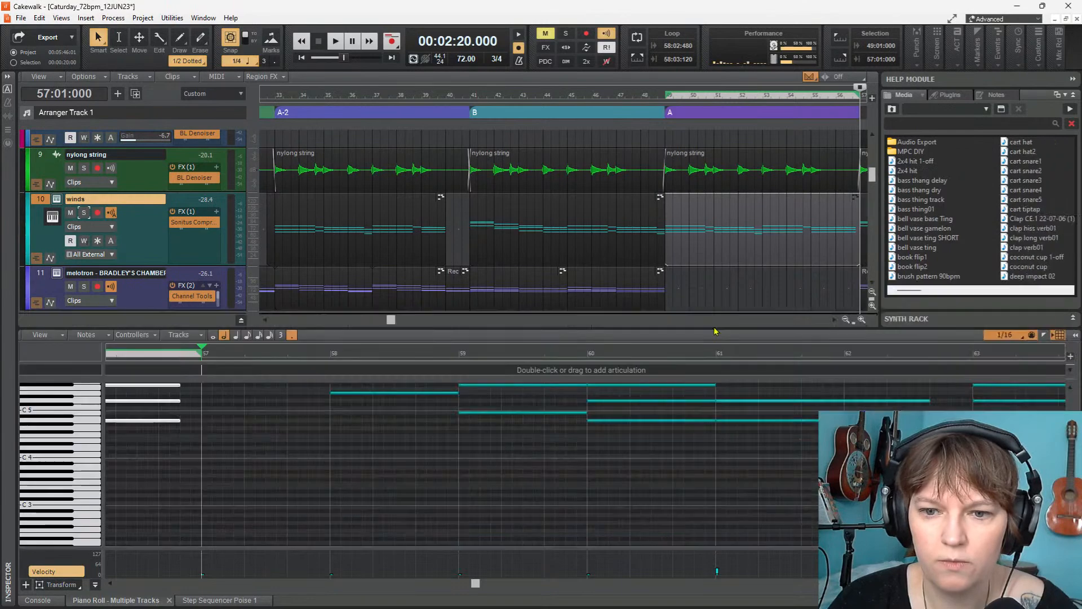
click(640, 134)
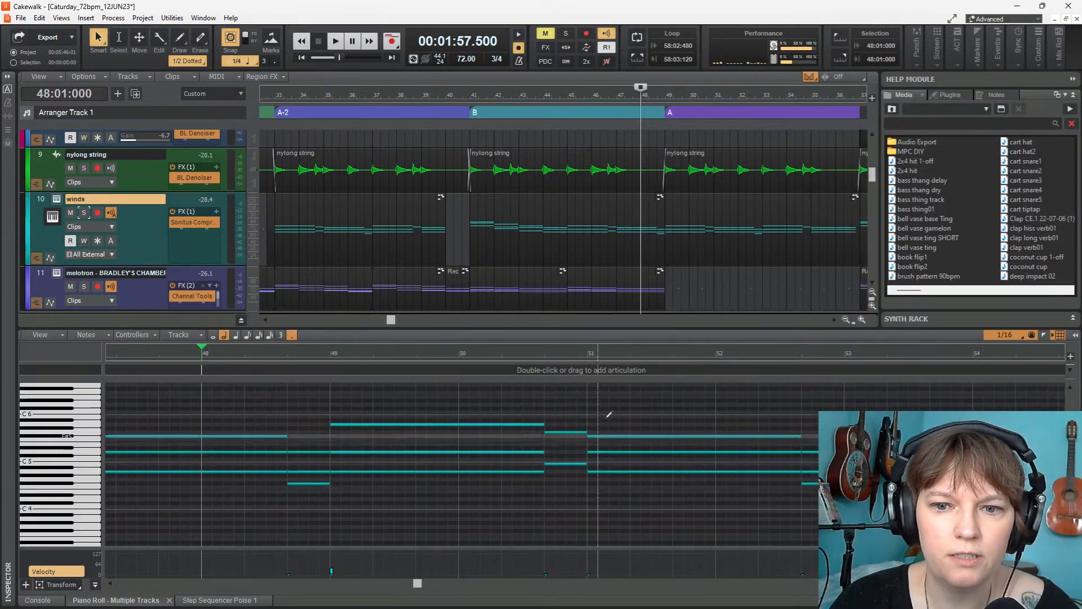
key(space)
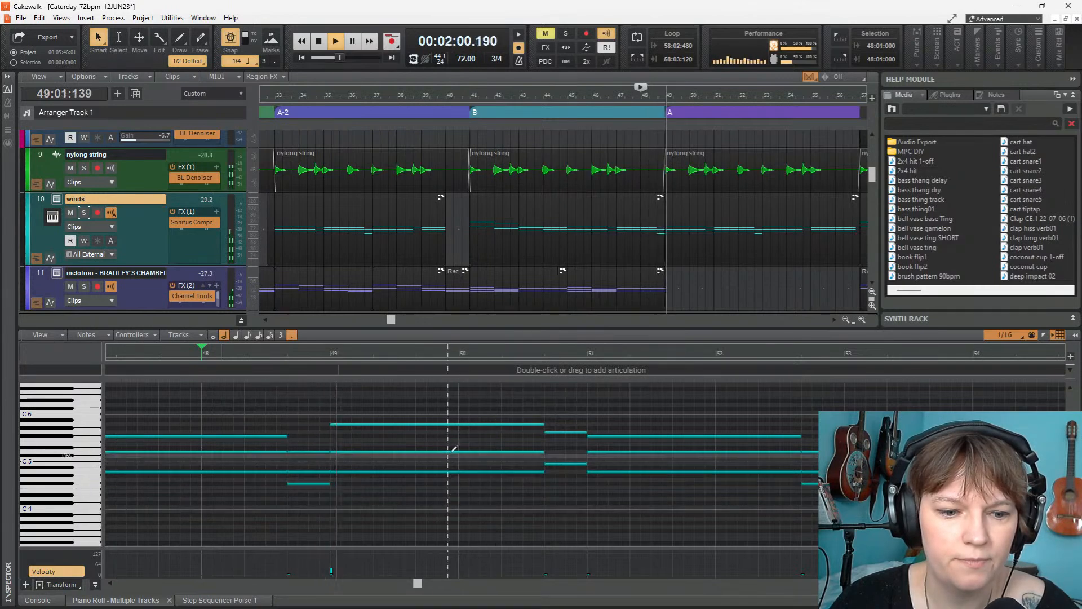
key(space)
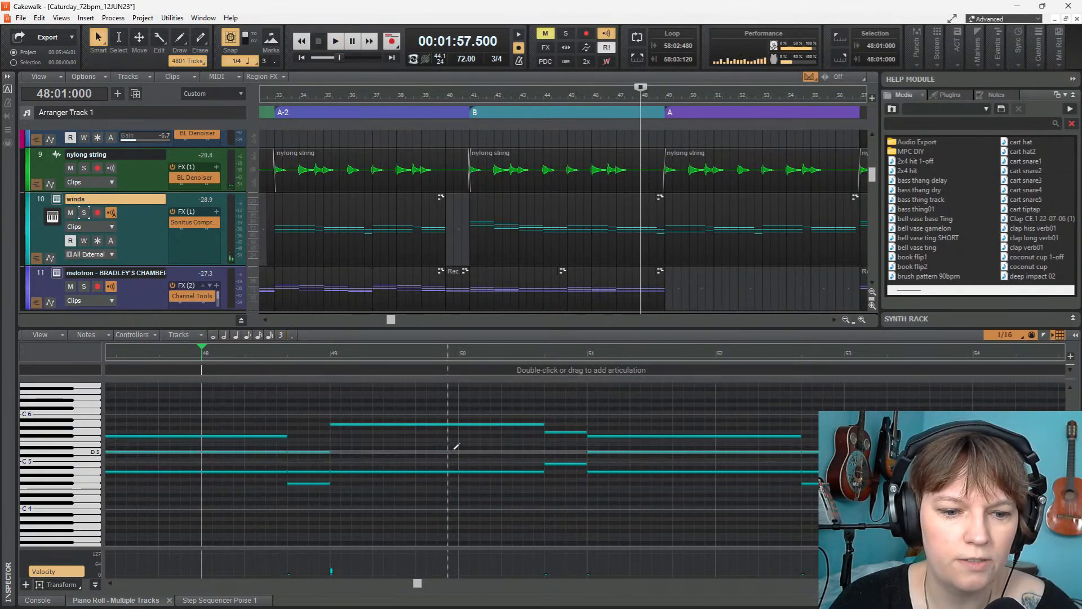
key(space)
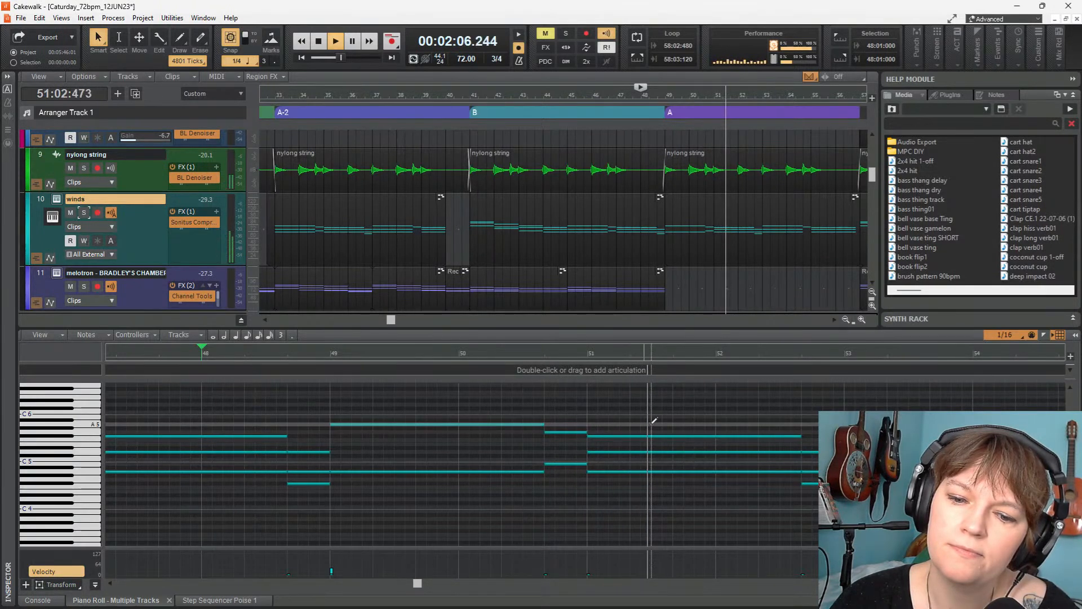
key(space)
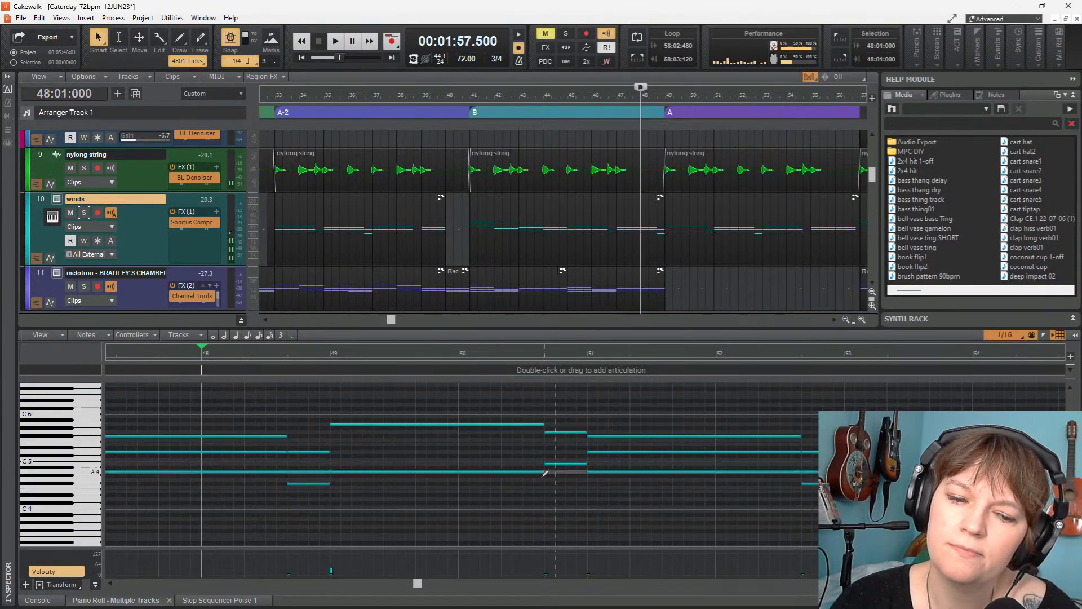
Restore the D5 winds note at bar 49, delete the A4 note there instead, and play from 48:01:000
ctrl+drag(512, 471, 512, 452)
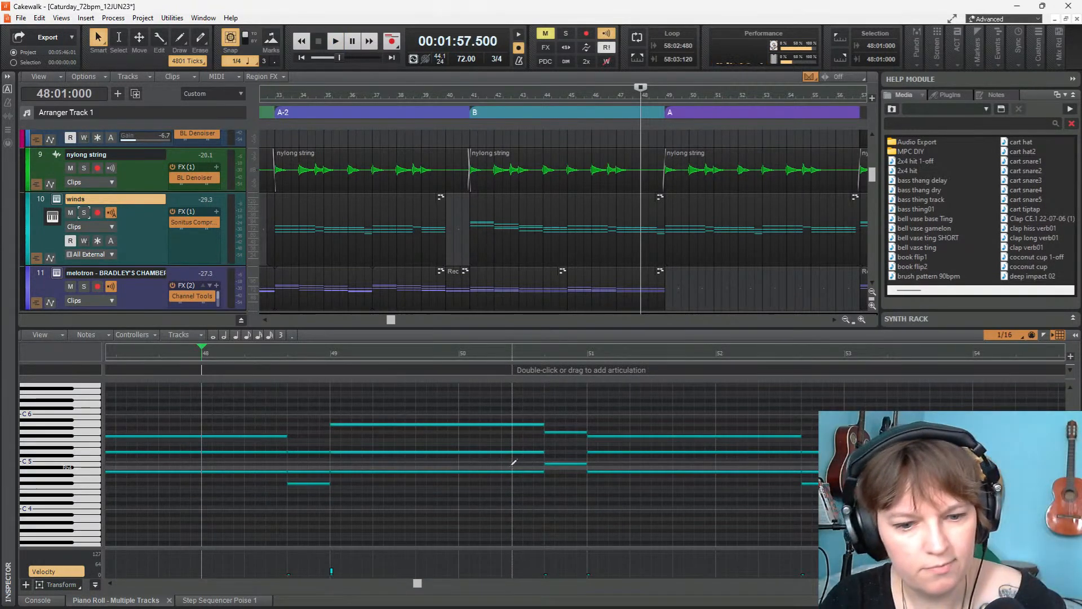
right_click(443, 468)
key(space)
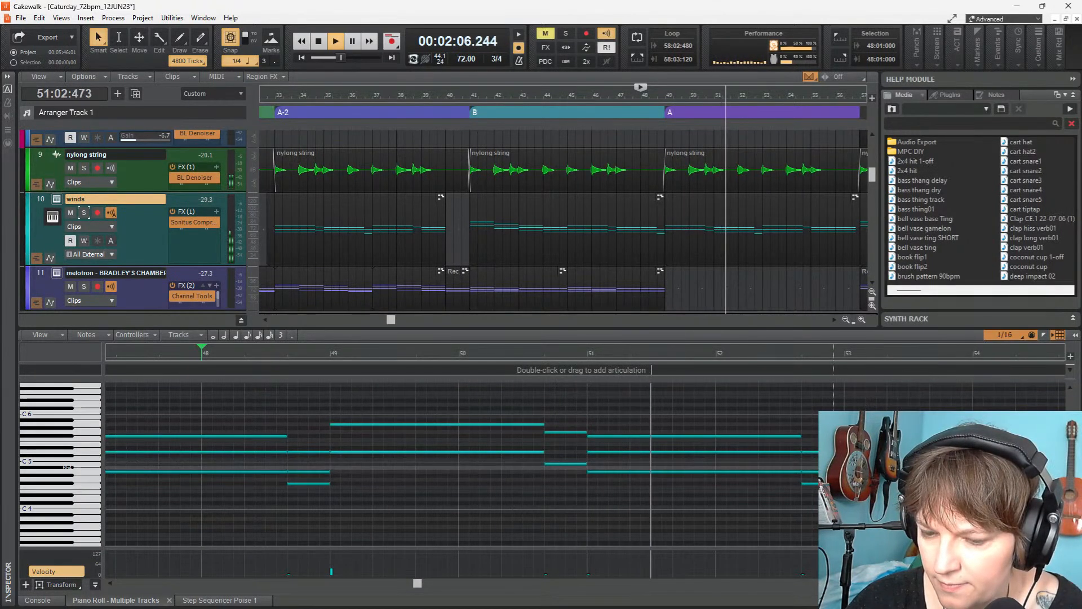
key(space)
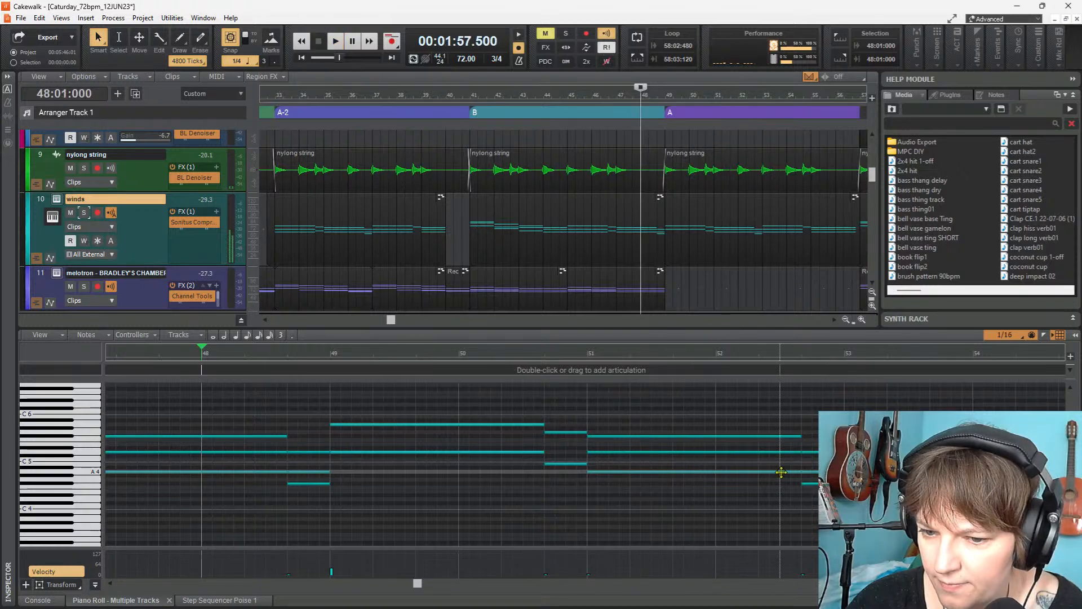
Delete the A4 note starting at bar 51 from the winds and play section A from 51:01:000 and 48:03:000
click(588, 411)
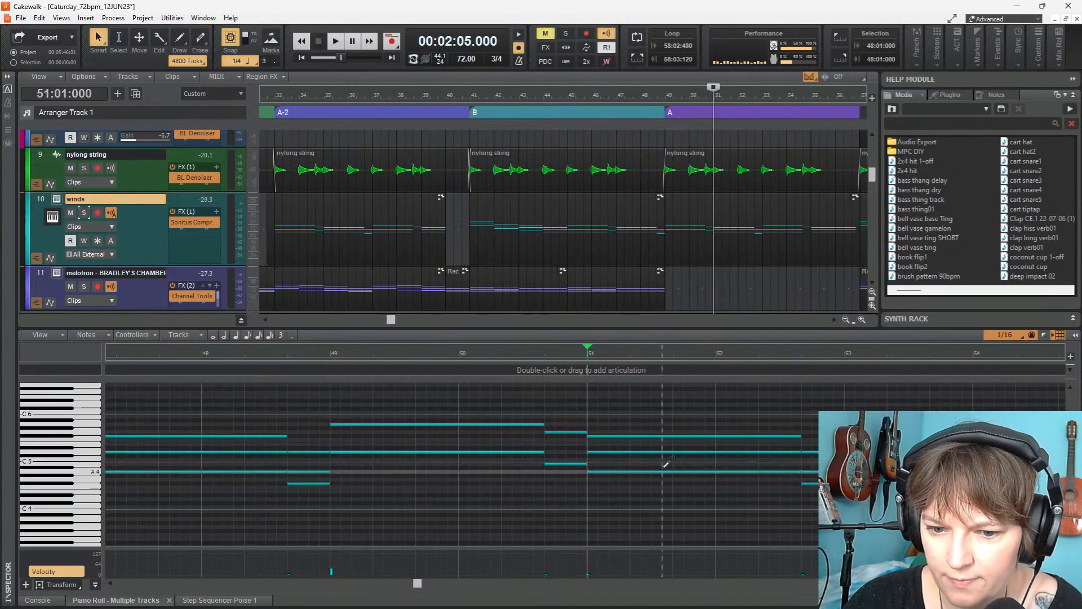
key(space)
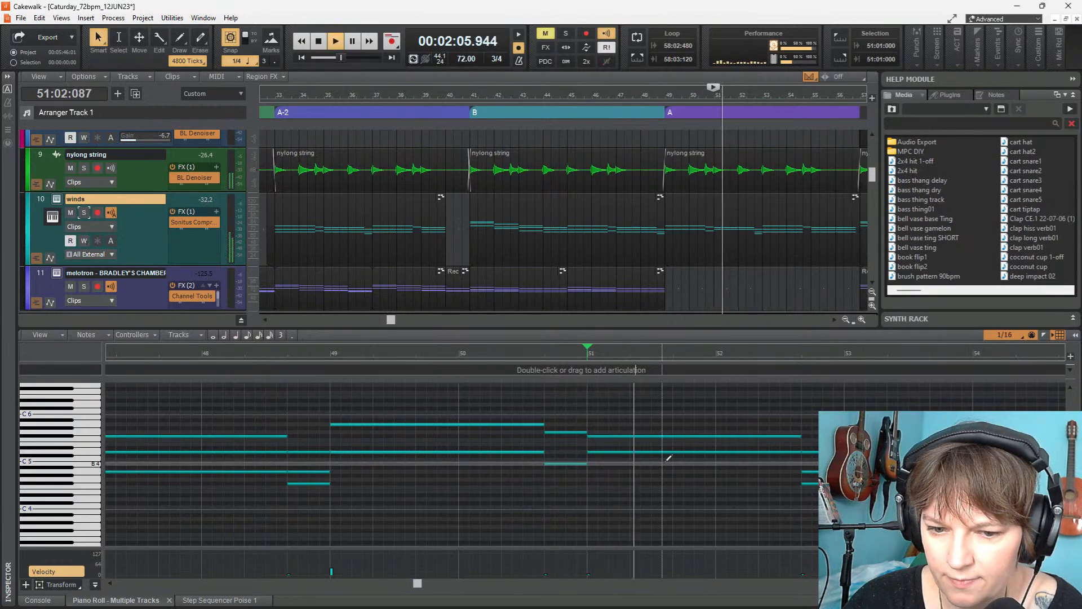
key(space)
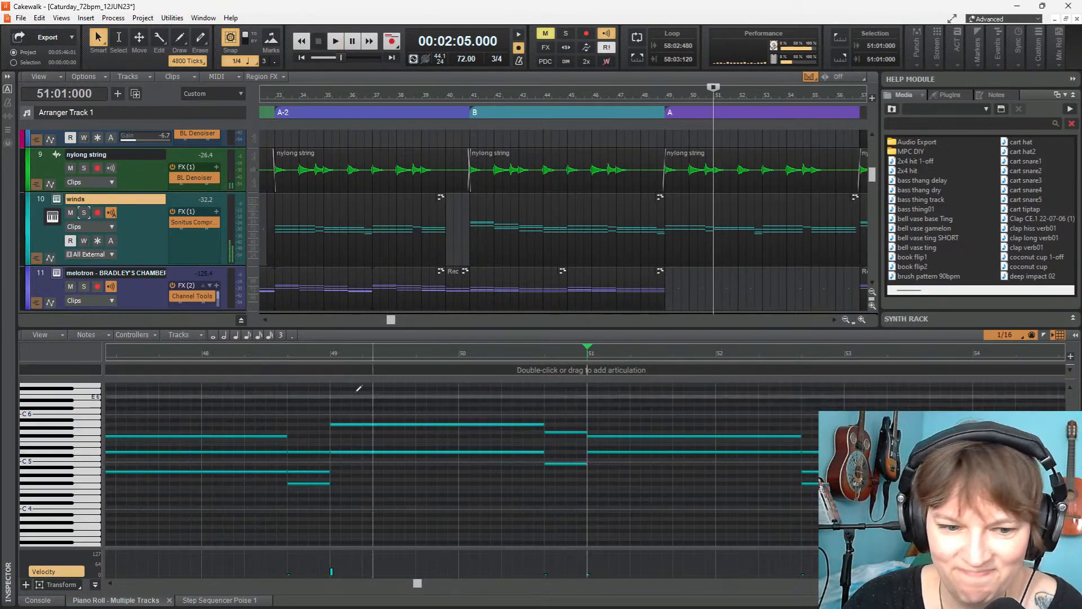
click(290, 403)
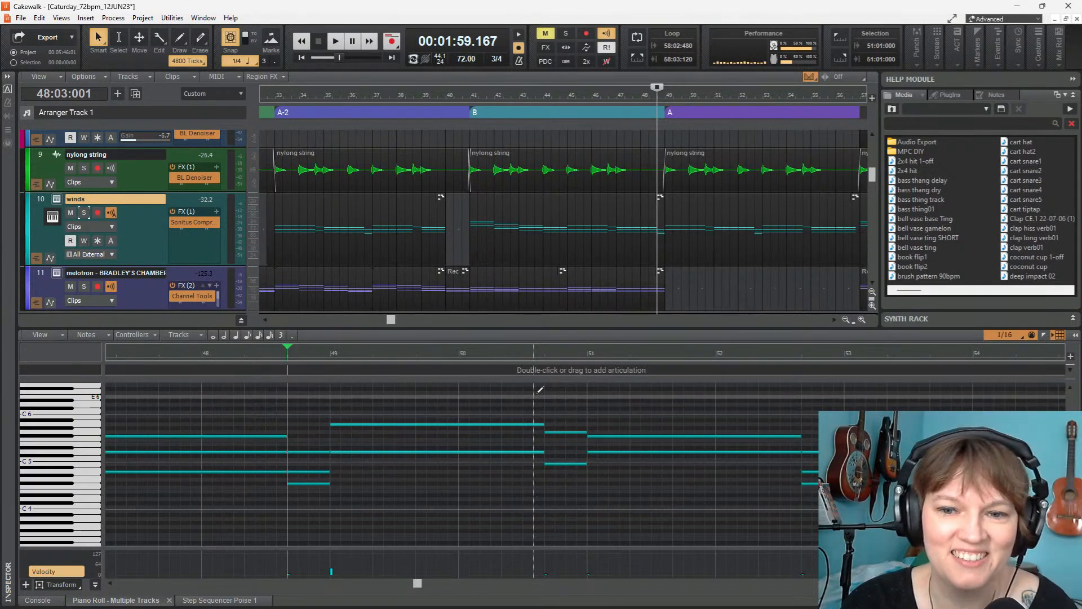
key(space)
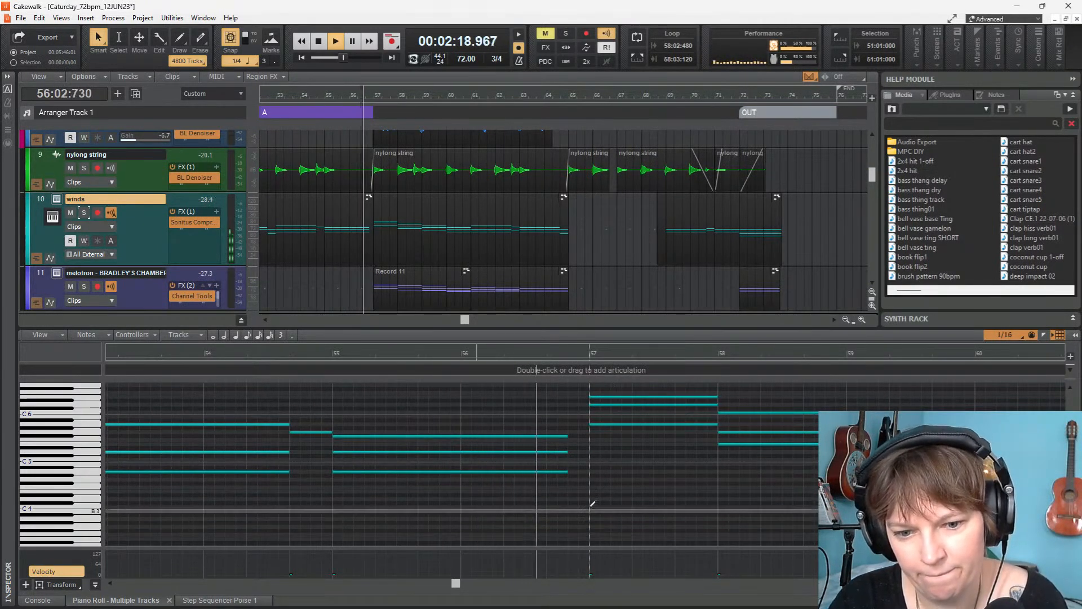
Shorten the winds chord at bar 55 to end at 56:03:000, play from 55:01:000, and save the project
key(space)
mouse_move(570, 453)
mouse_down()
mouse_move(575, 483)
mouse_move(546, 473)
mouse_up()
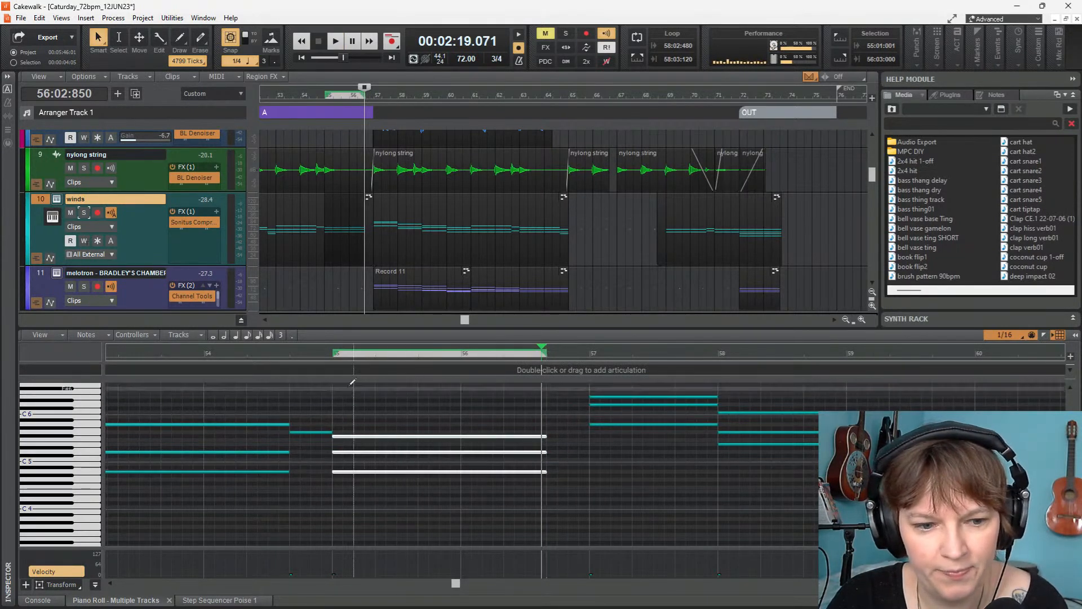
click(333, 395)
key(space)
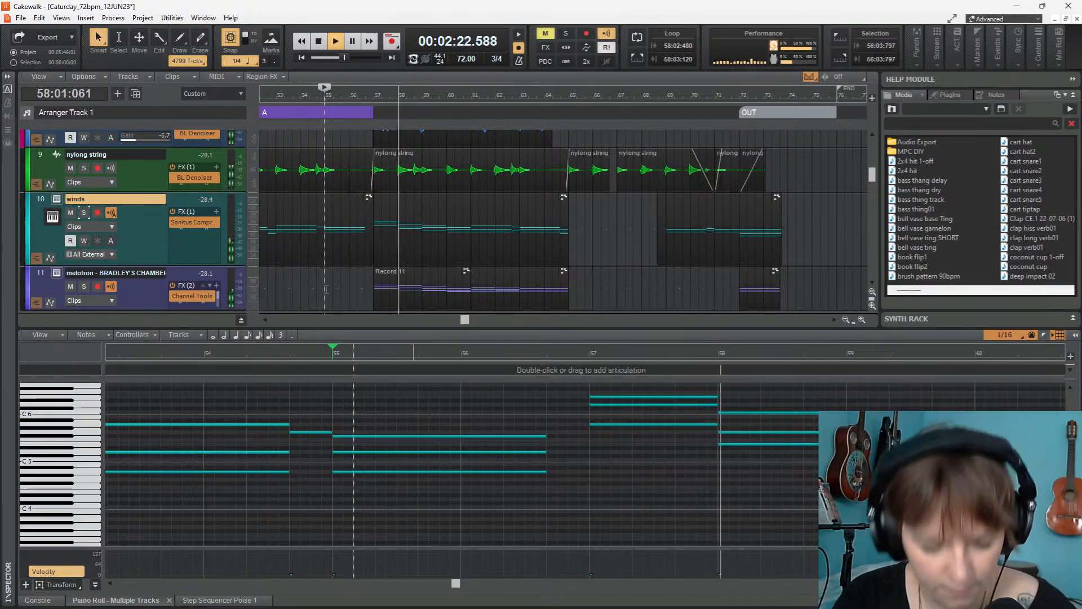
key(ctrl+s)
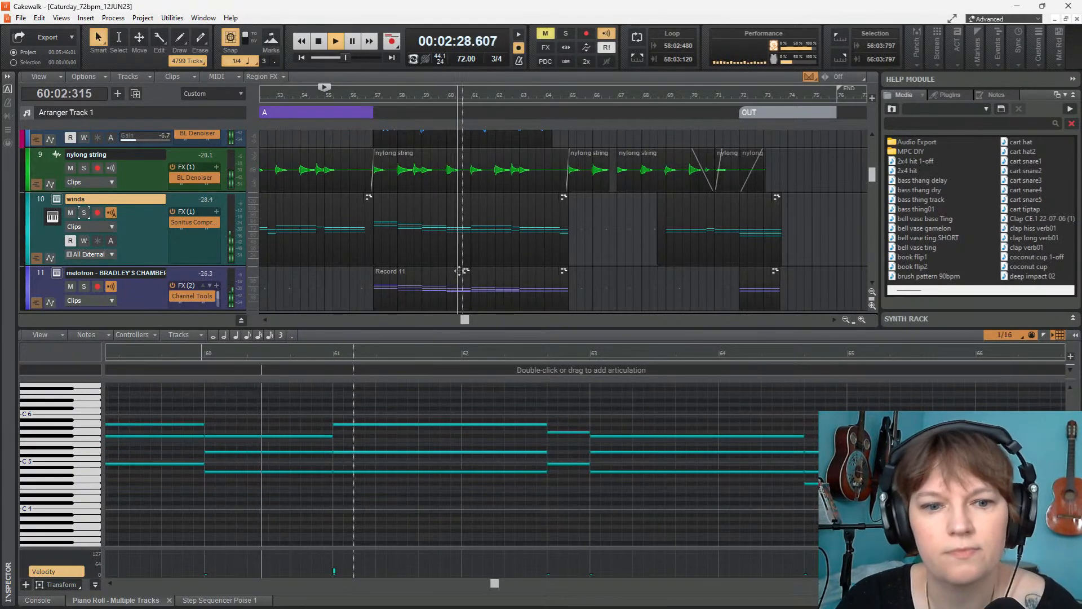
Open the last winds clip in the Piano Roll and trim the bar 69 chord to start at 69:03:000
scroll(558, 220, up, 10)
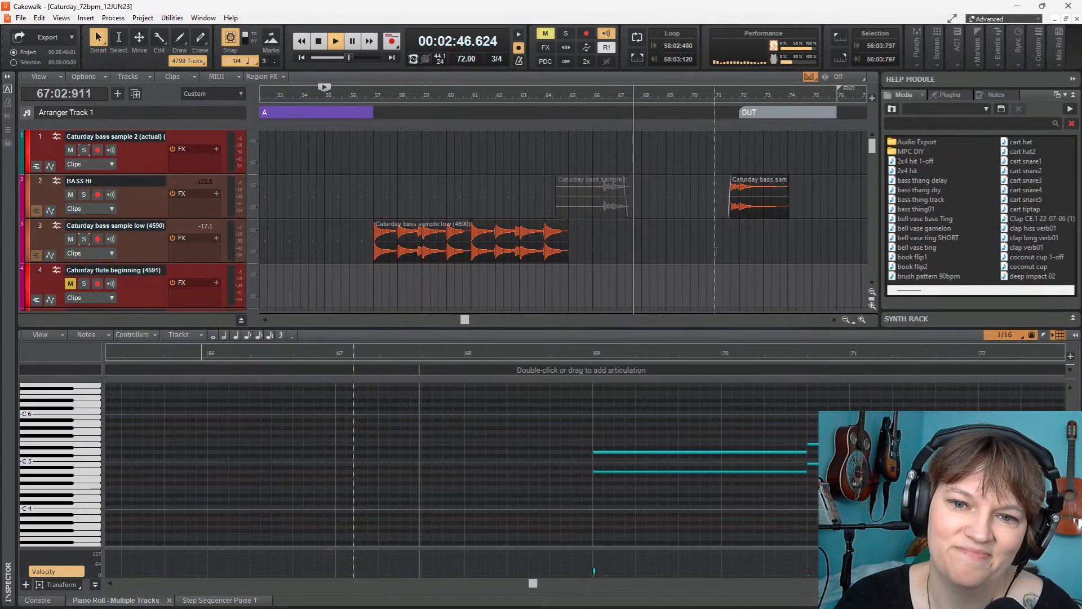
scroll(702, 253, down, 5)
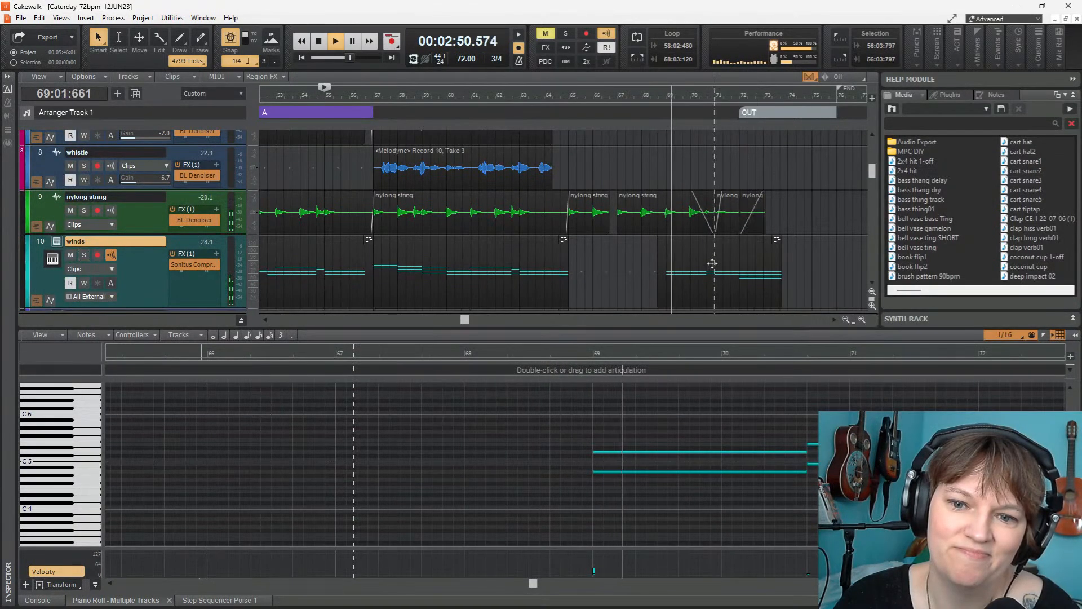
scroll(691, 258, down, 2)
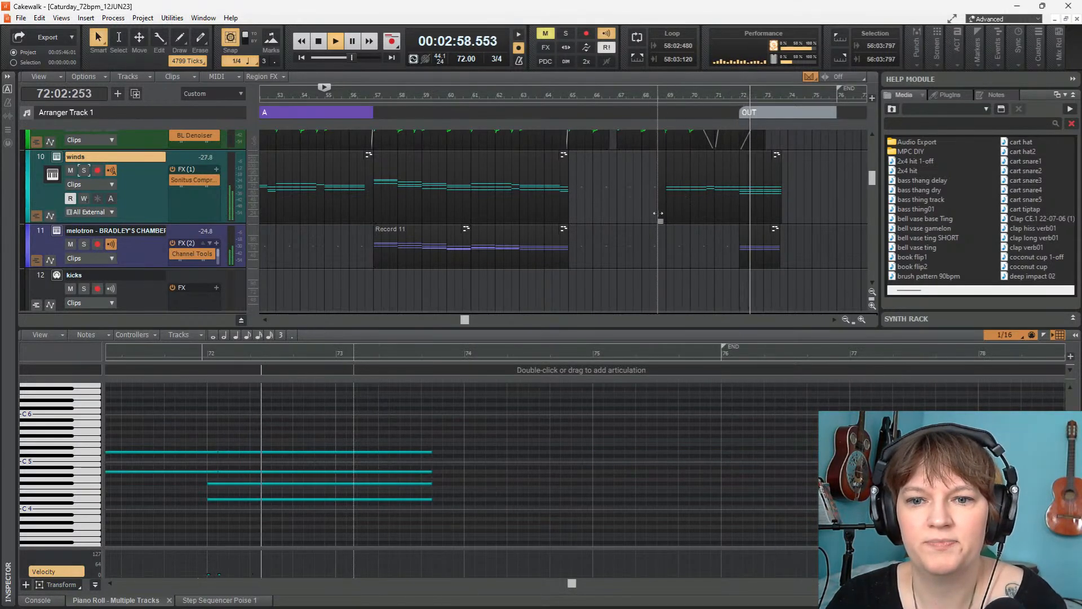
click(680, 163)
double_click(681, 162)
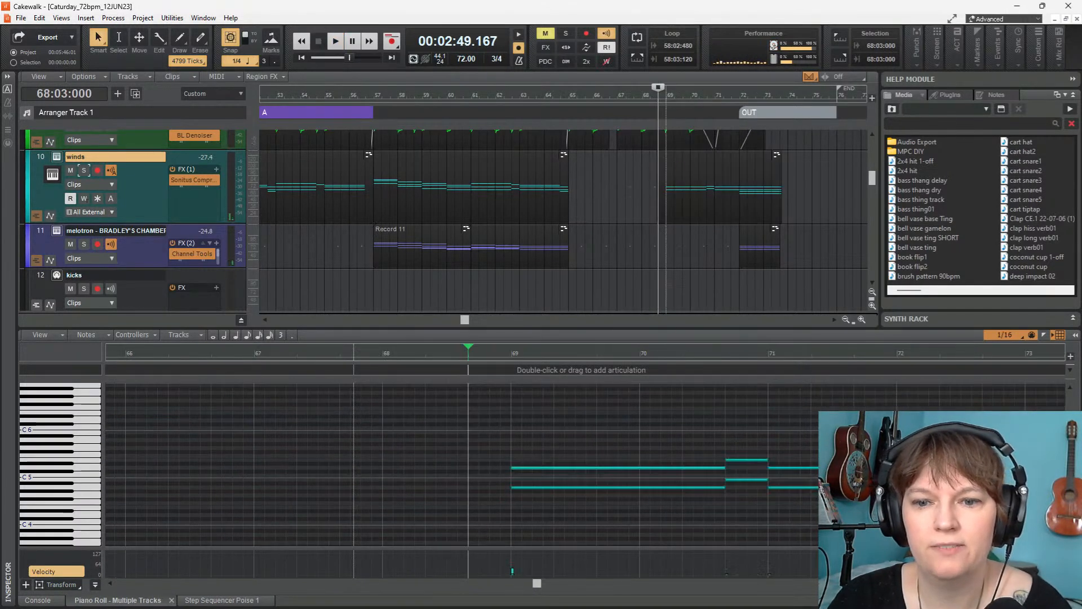
mouse_move(507, 461)
mouse_down()
mouse_move(532, 494)
mouse_move(589, 514)
mouse_up()
drag(509, 489, 597, 498)
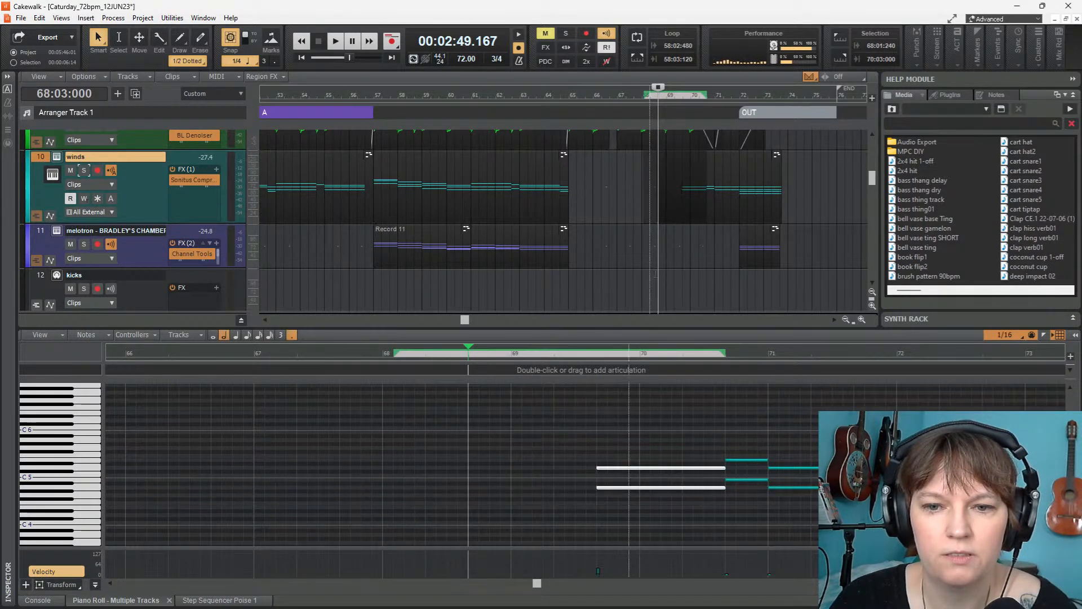
Play from 67:01:000 to judge the winds entry leading into the OUT section
click(618, 237)
key(space)
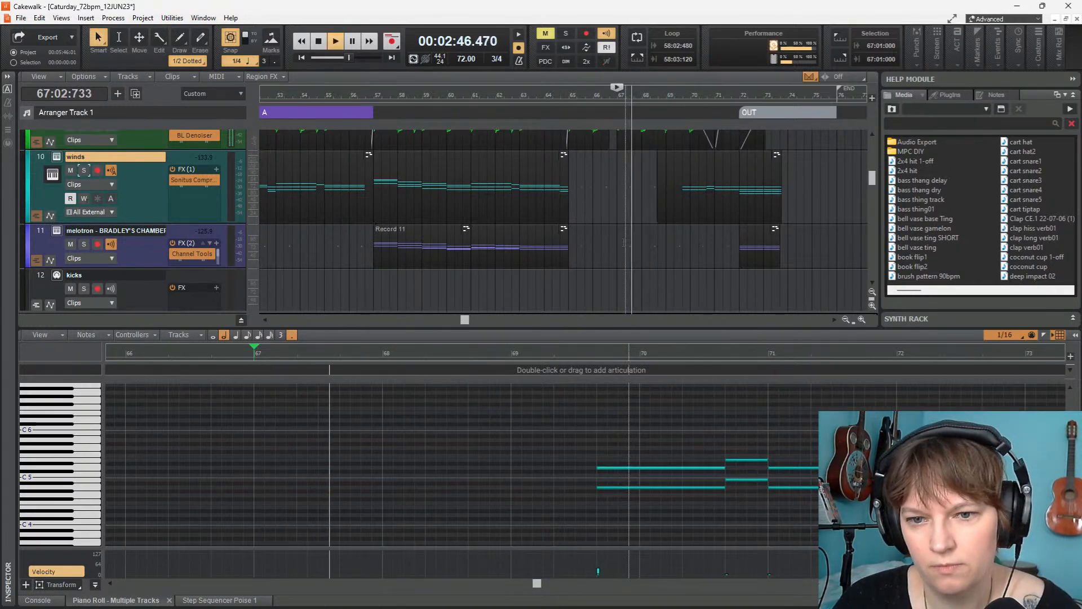
scroll(625, 242, up, 2)
scroll(621, 244, down, 1)
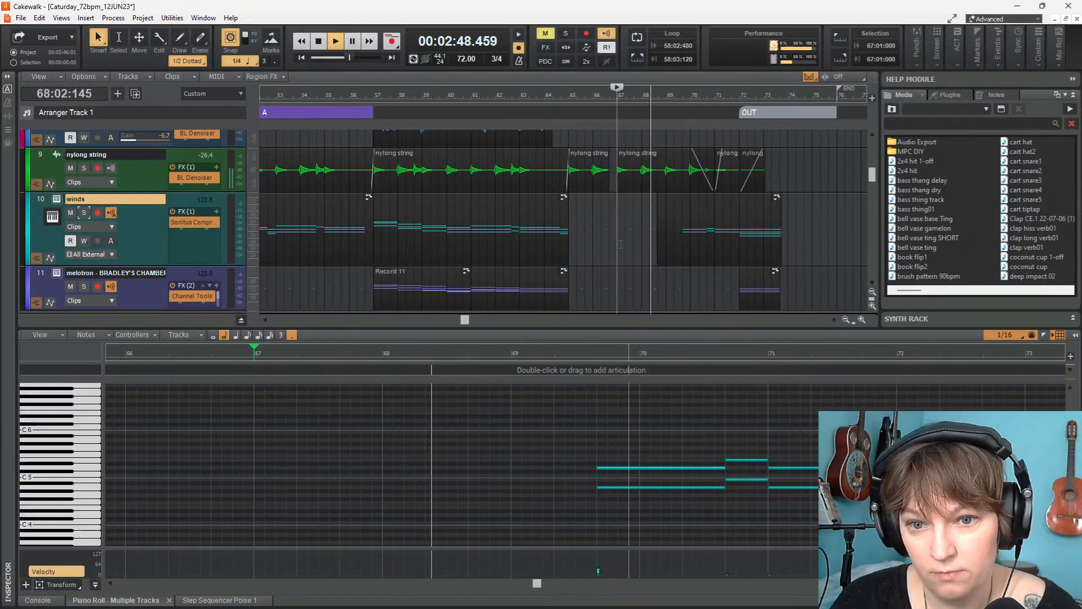
key(space)
key(space)
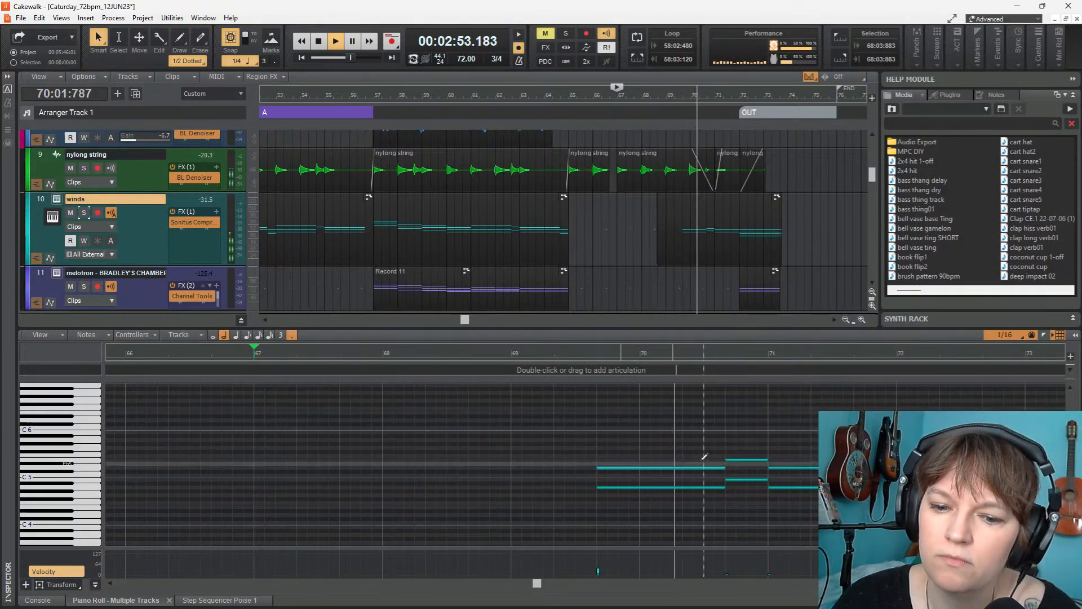
Trim the same winds chord to start at 70:01:000 and play from 68:01:000
key(space)
drag(594, 458, 640, 488)
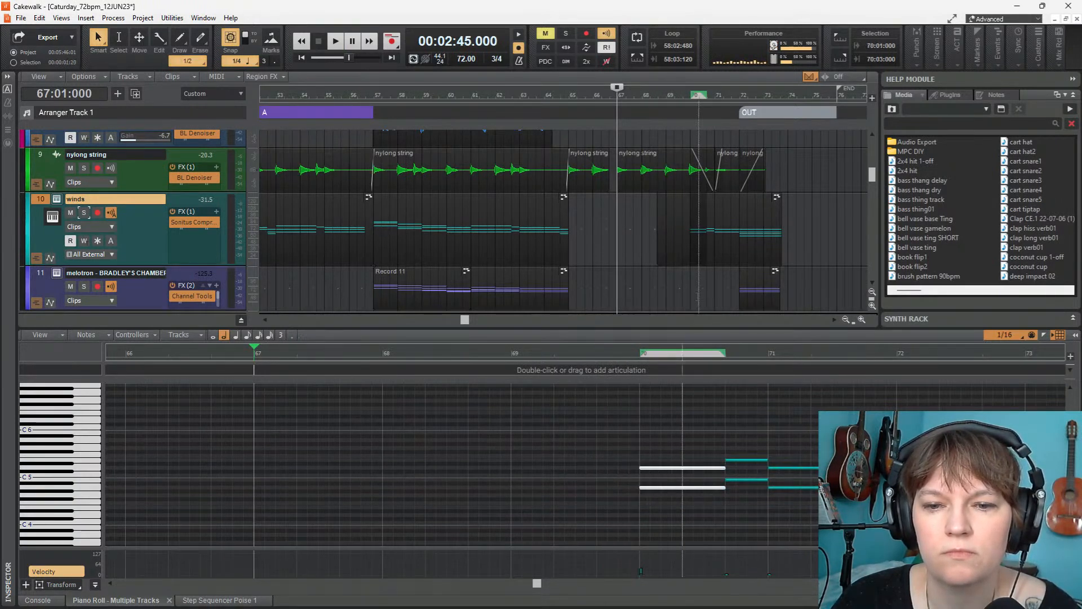
click(644, 254)
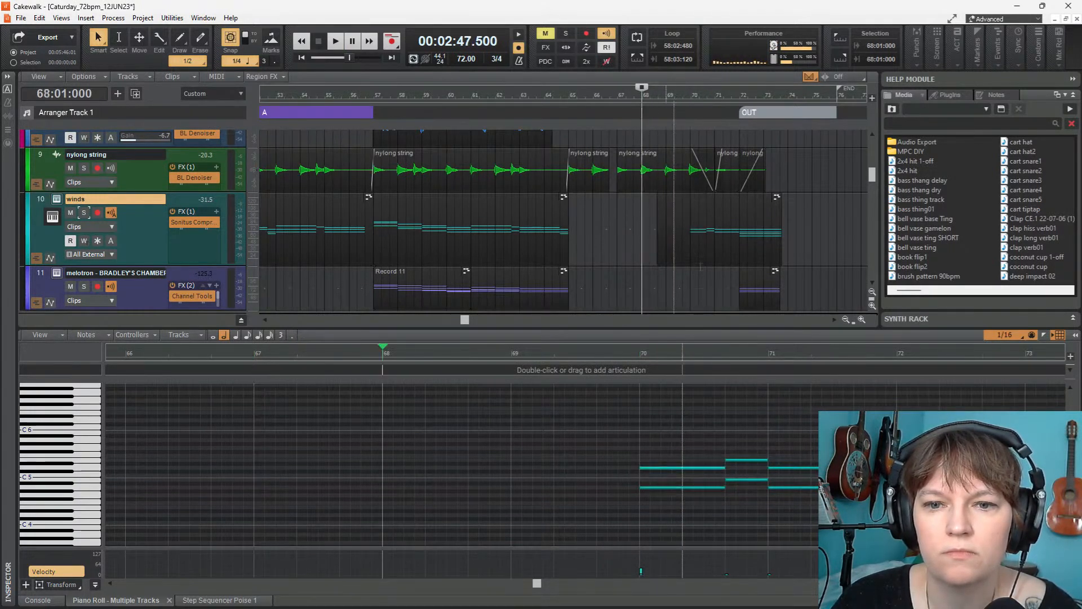
key(space)
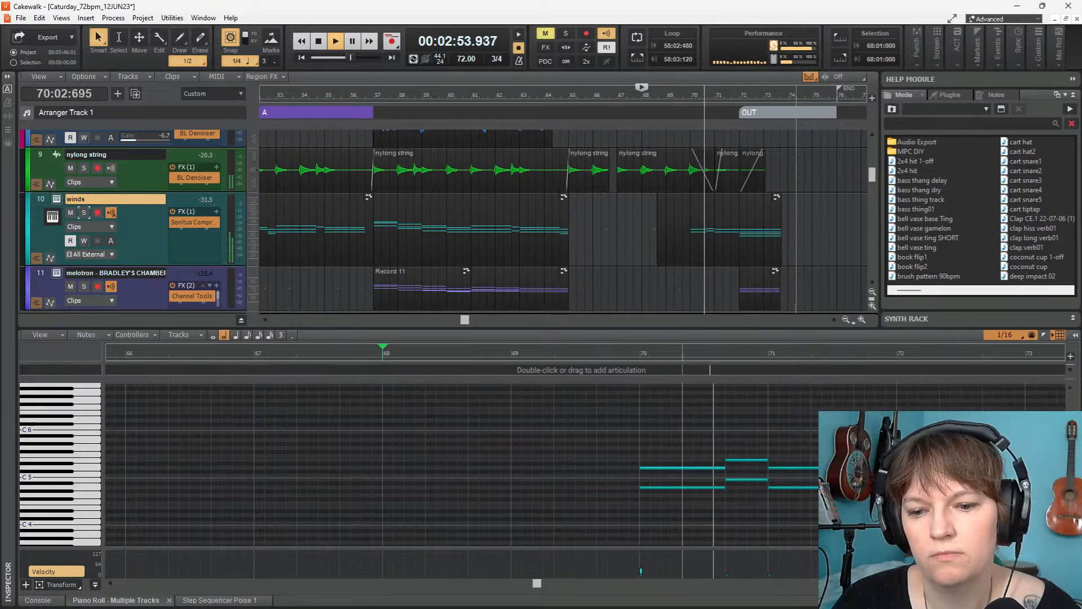
key(space)
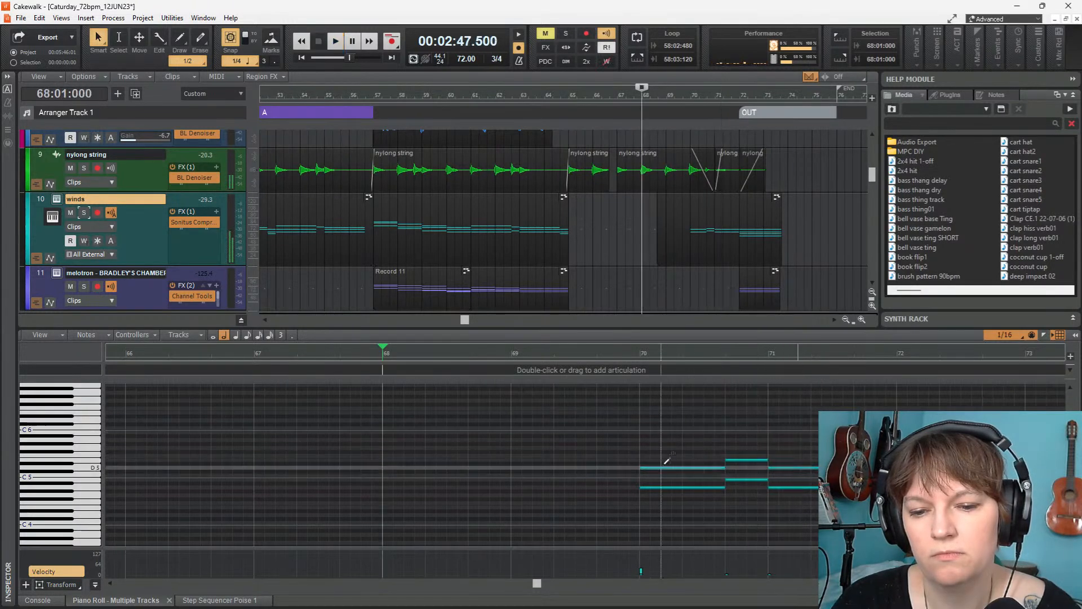
Delete the two winds notes starting at 70:01:000 and play the ending from 68:01:000
drag(666, 464, 675, 515)
key(Delete)
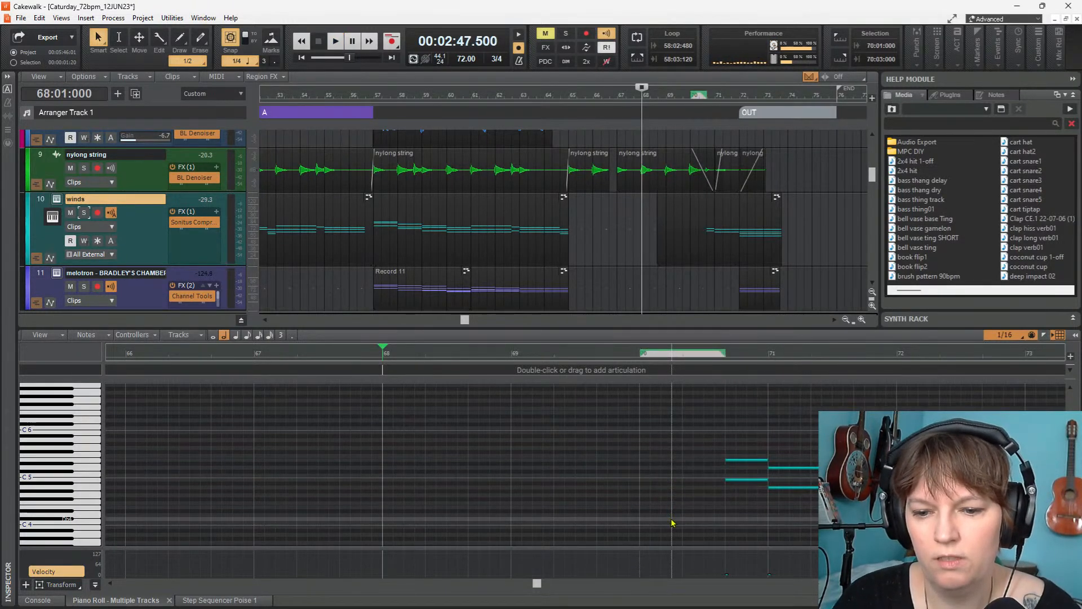
key(space)
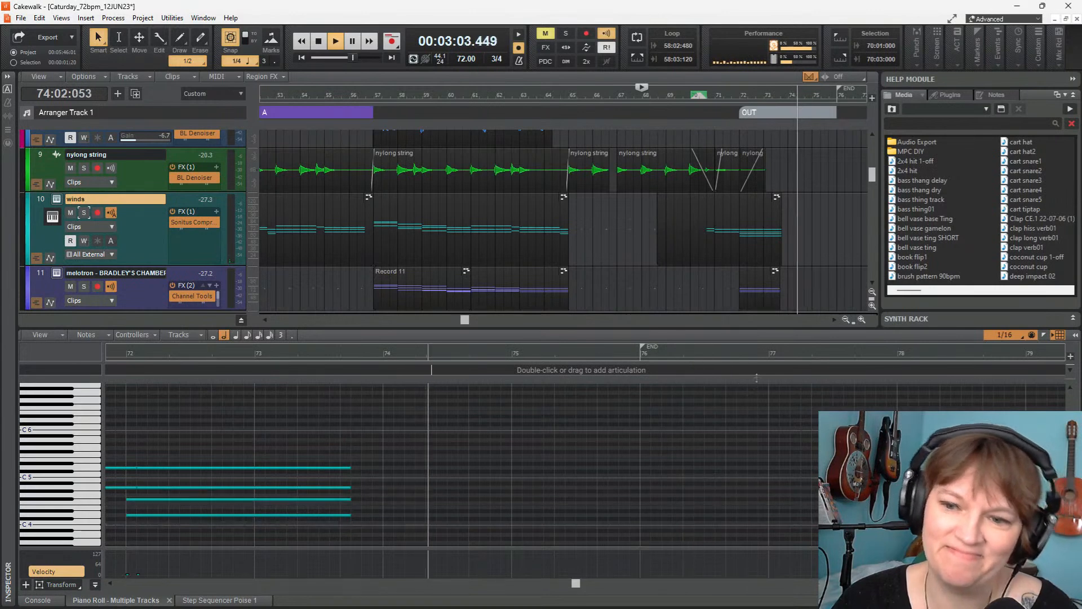
key(space)
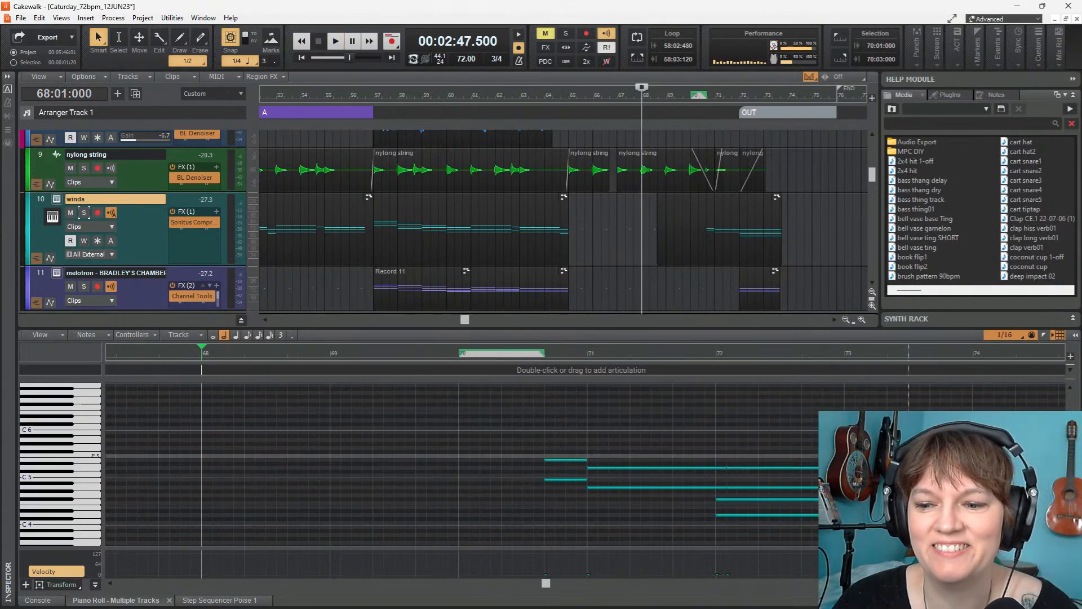
Shorten the final winds chord to end at 73:03:000 and play from 70:03:000
click(930, 538)
drag(931, 538, 930, 542)
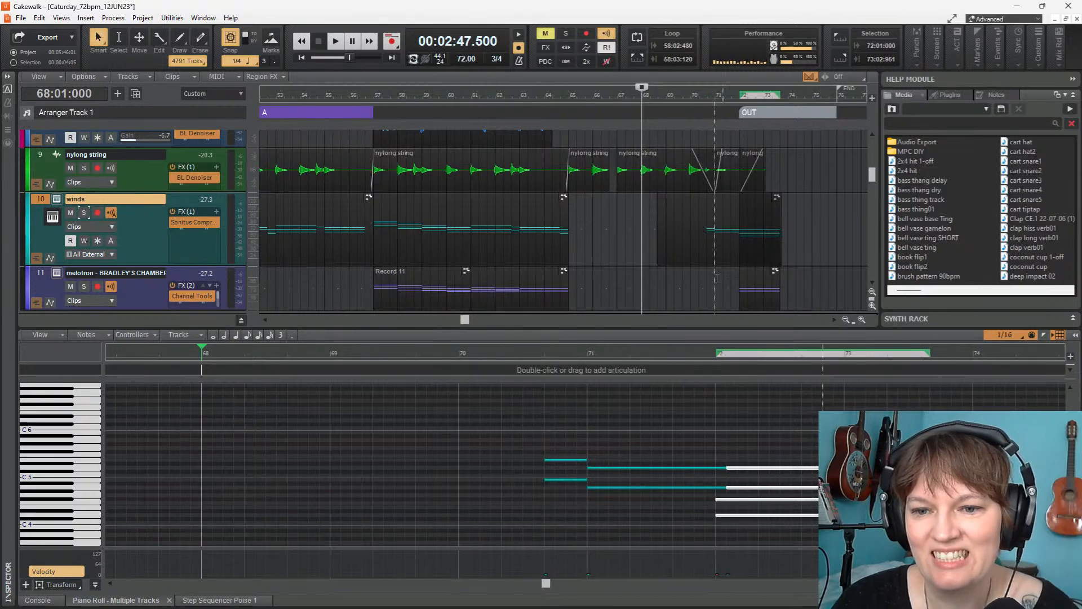
click(544, 428)
key(space)
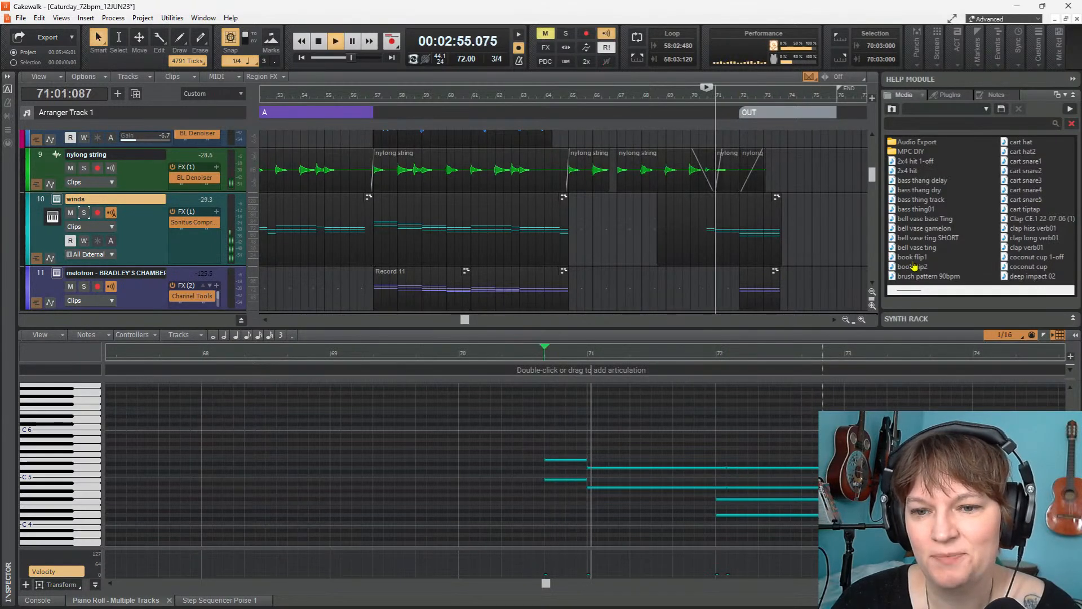
Open the melotron clip in the OUT section, delete the lowest note of its chord, and play from 72:01:000
scroll(788, 246, down, 2)
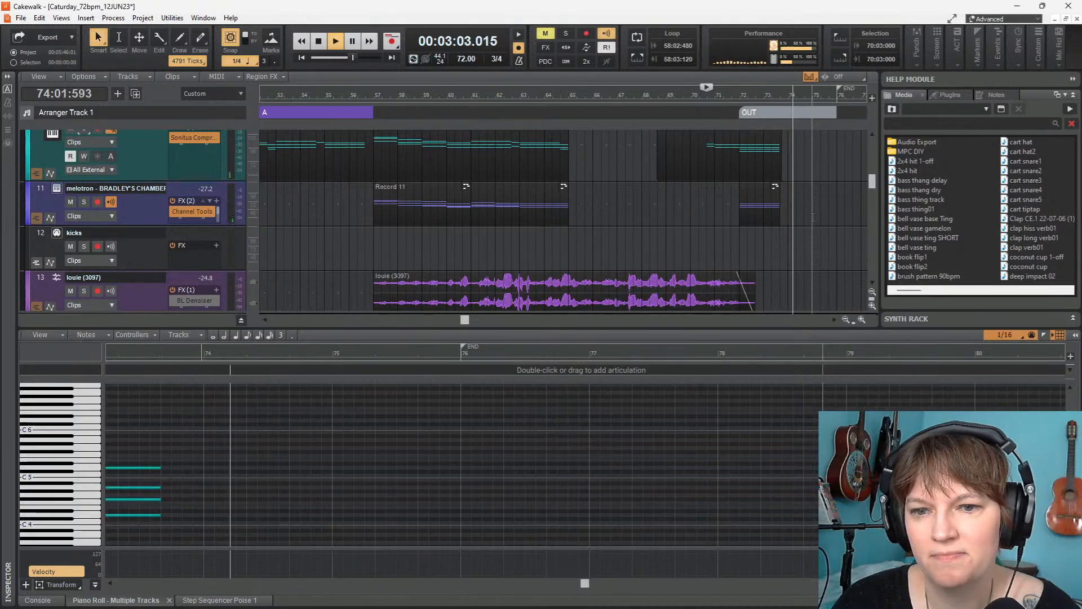
key(space)
click(752, 193)
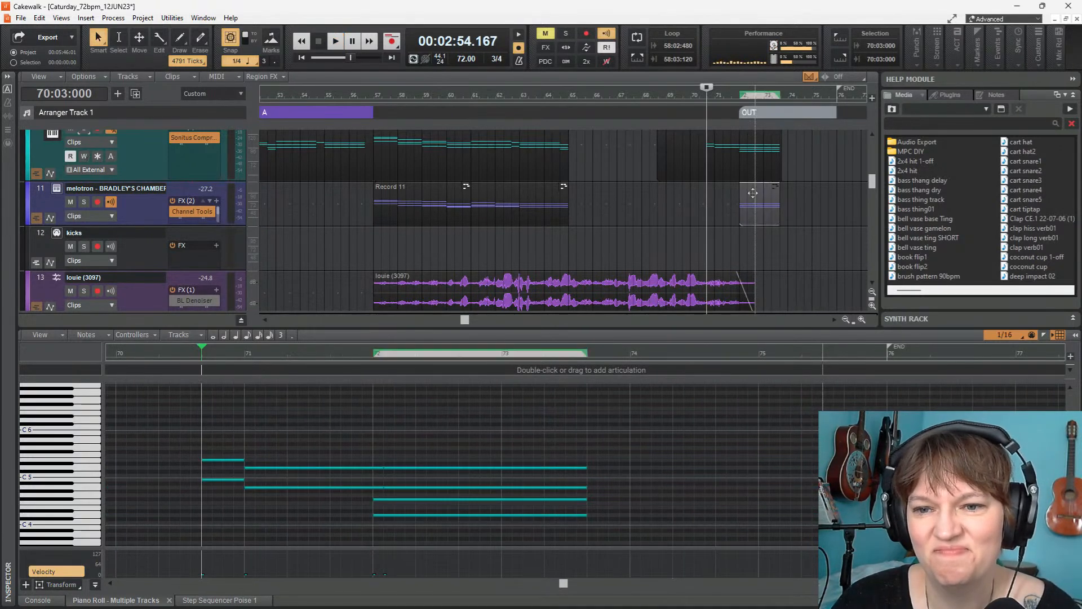
double_click(755, 198)
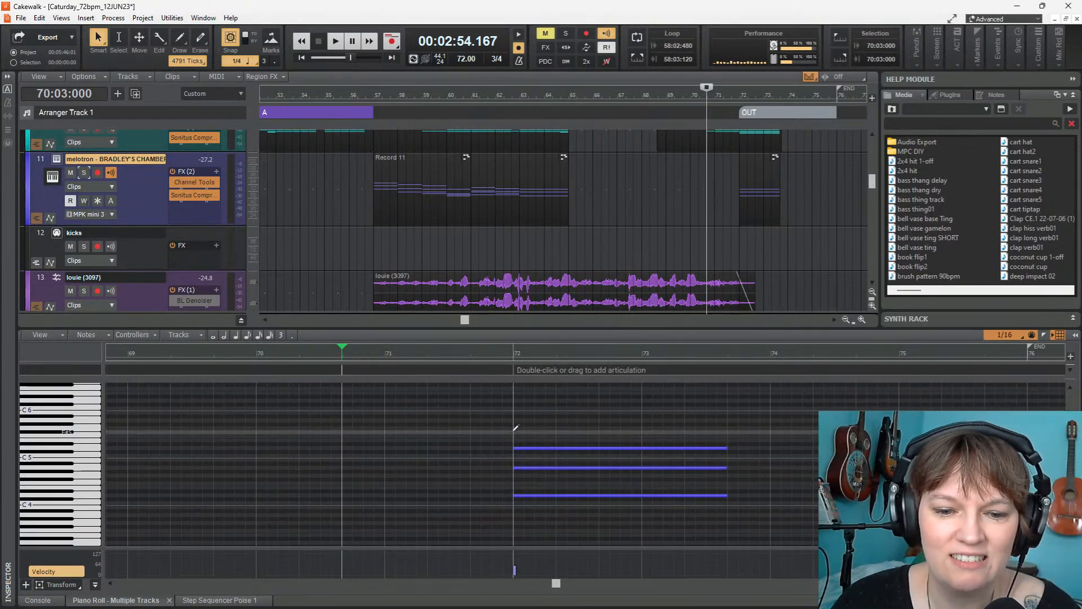
click(514, 429)
key(space)
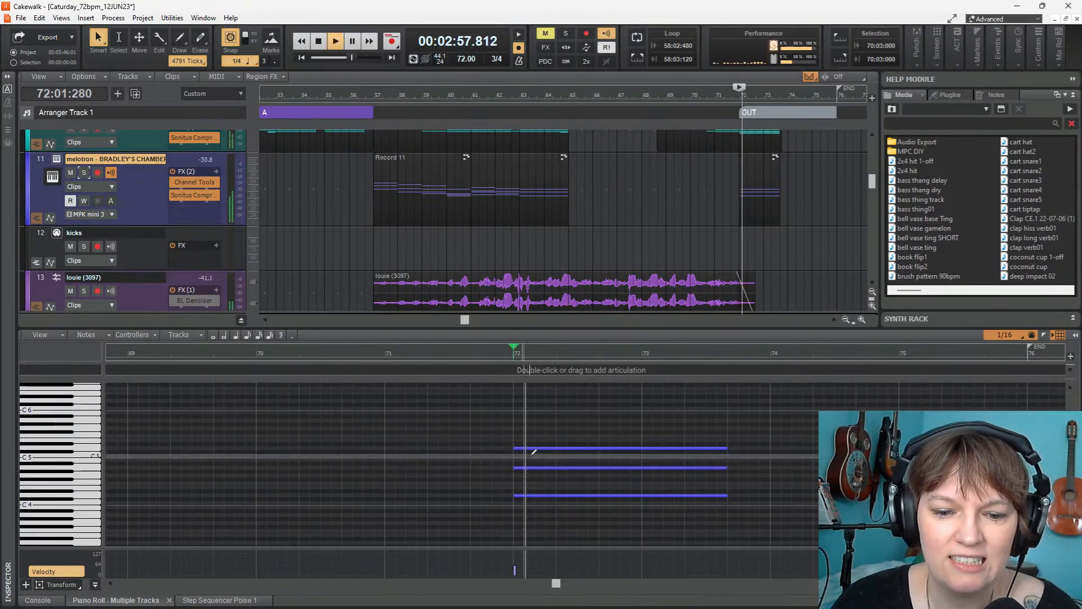
key(space)
right_click(547, 493)
key(space)
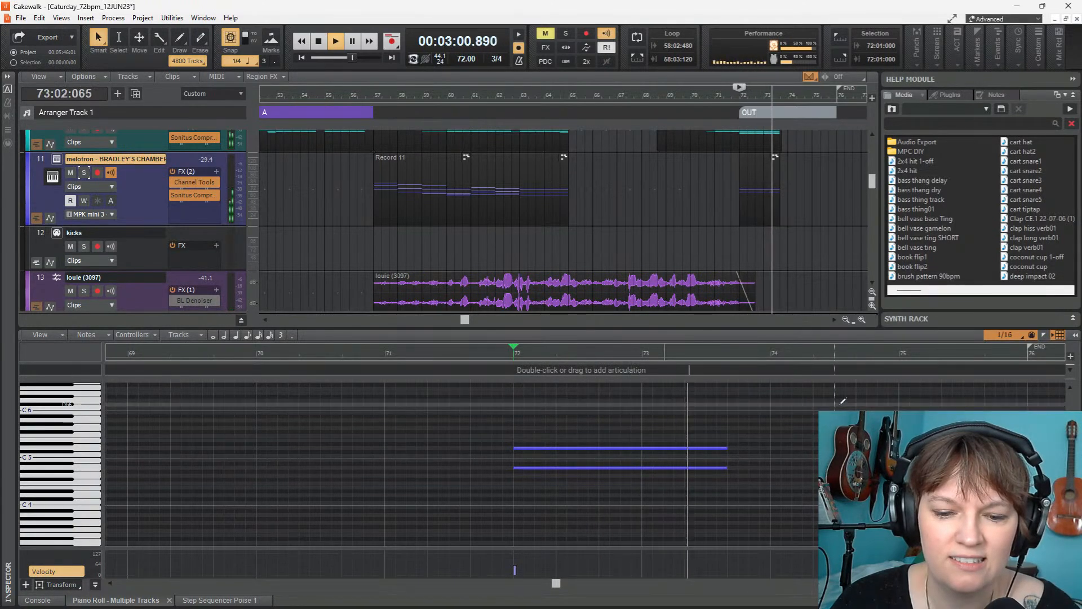
key(space)
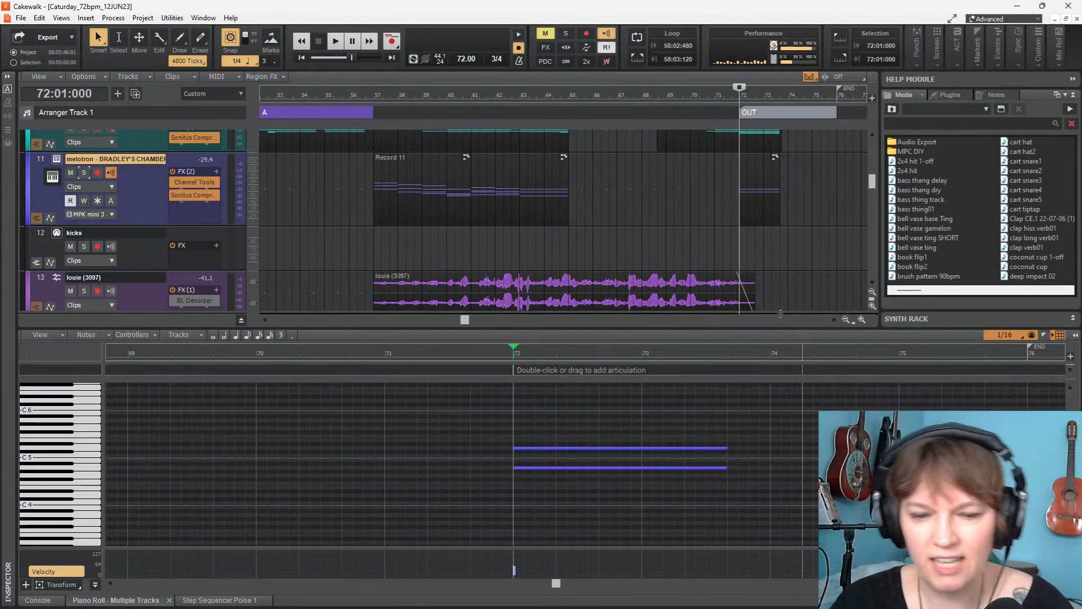
Show the whole song, return to 1:01:000, and shrink the Piano Roll to give the tracks more room
scroll(663, 262, up, 3)
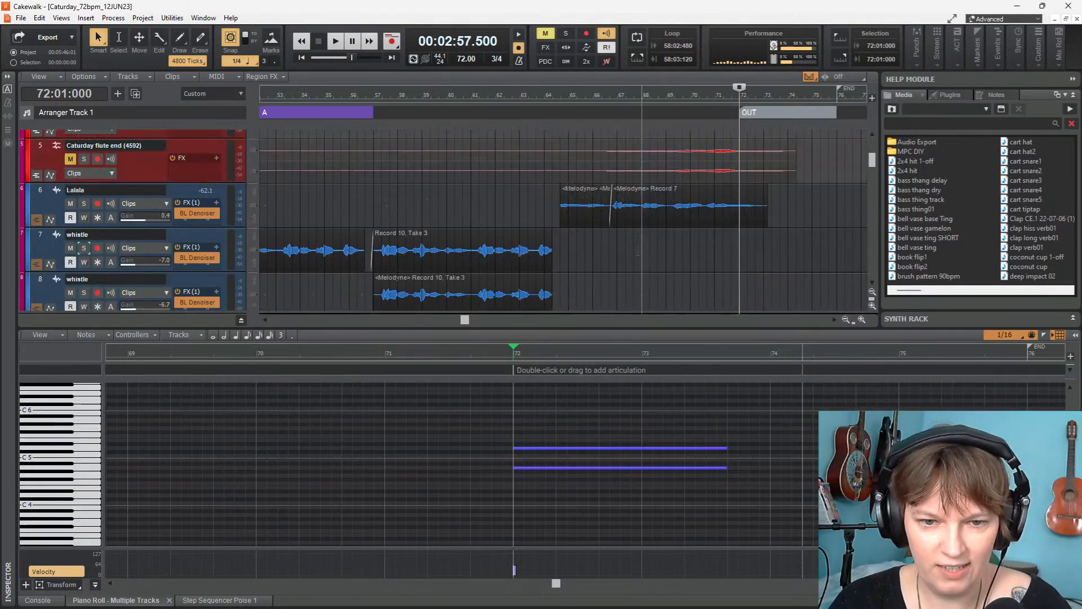
scroll(638, 252, down, 4)
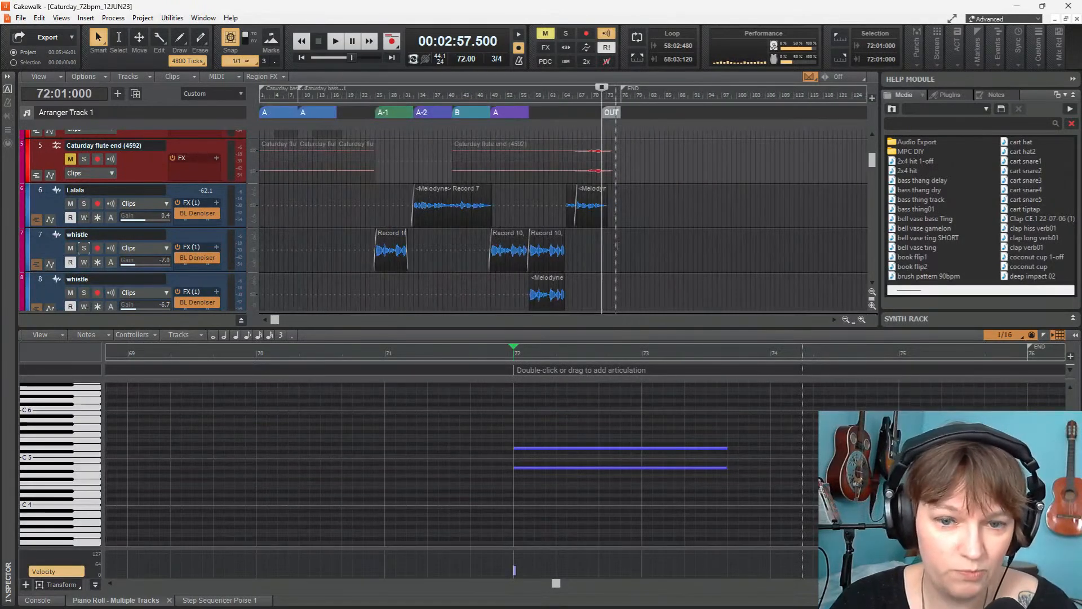
key(w)
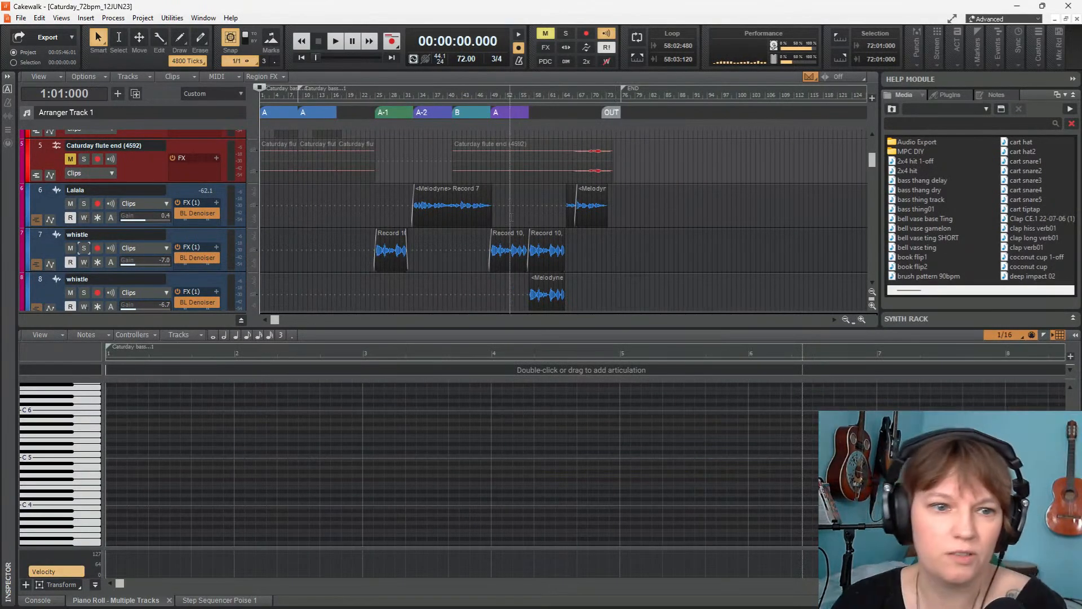
drag(474, 327, 481, 431)
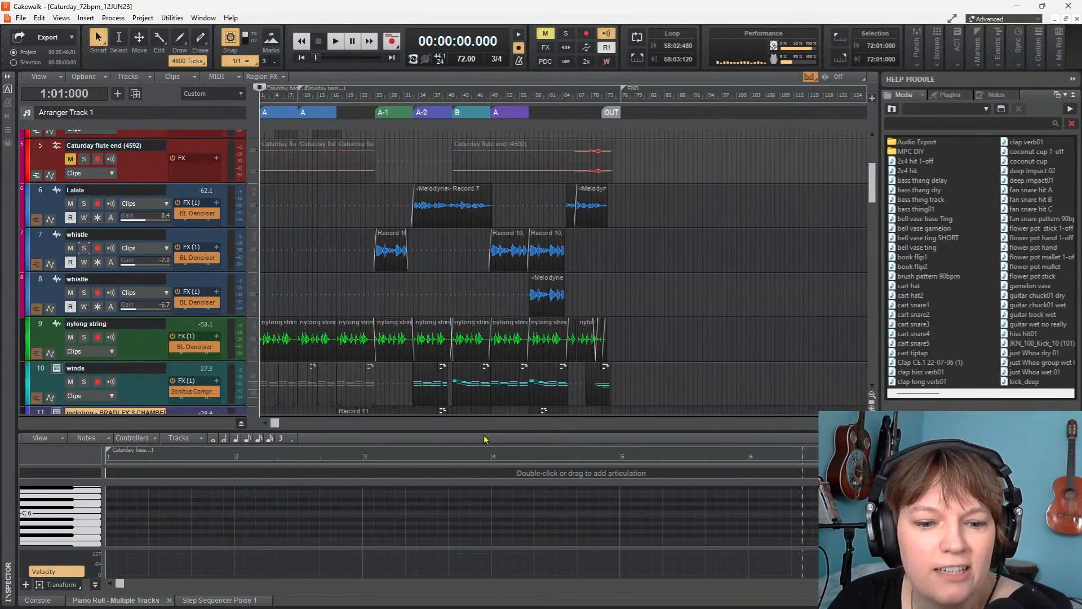